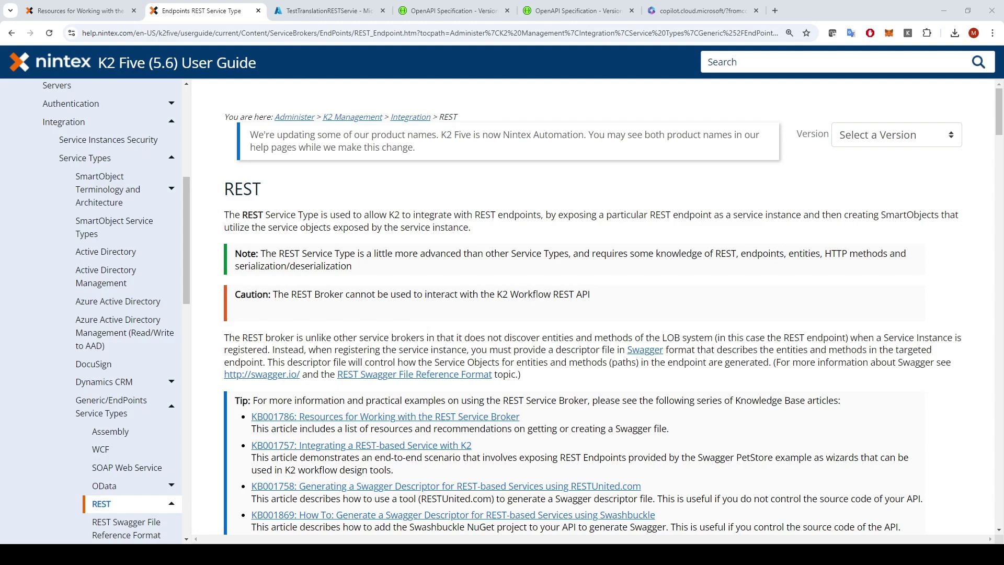
Step: Scroll up and down through the currently shown walkthrough page
{"action": "scroll", "coordinate": [597, 308], "scroll_direction": "down", "scroll_amount": 7}
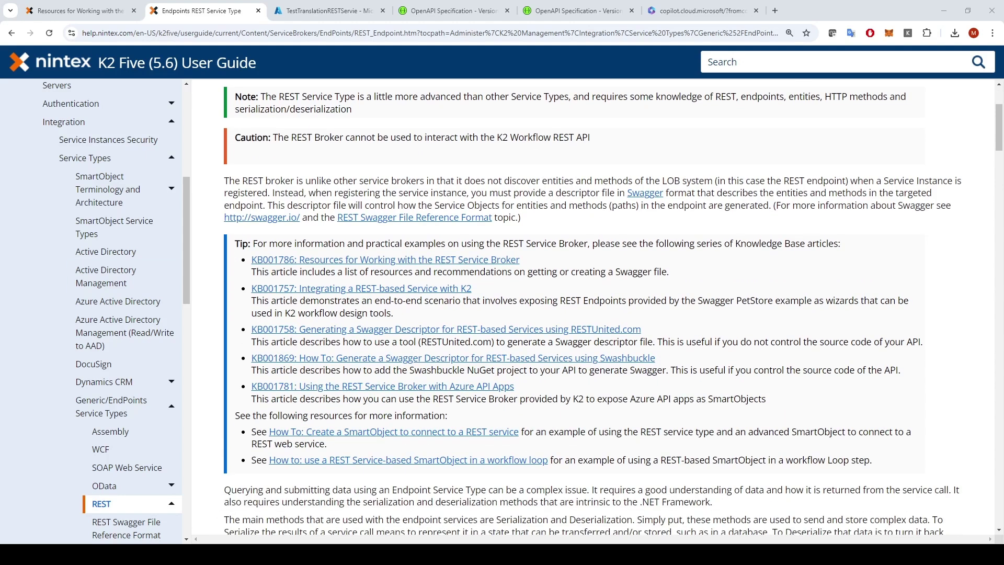
{"action": "scroll", "coordinate": [596, 309], "scroll_direction": "up", "scroll_amount": 6}
{"action": "scroll", "coordinate": [596, 309], "scroll_direction": "up", "scroll_amount": 1}
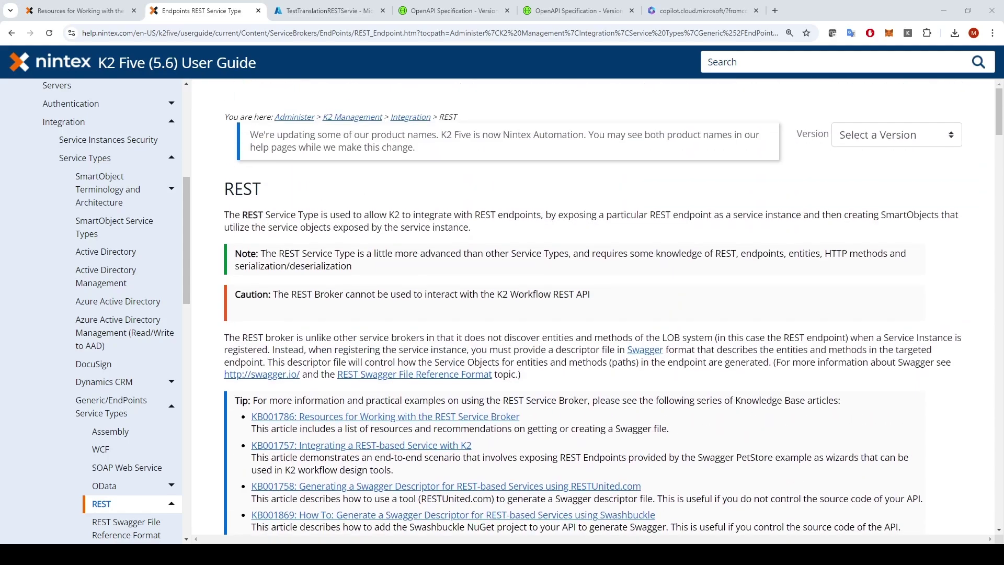
{"action": "scroll", "coordinate": [596, 308], "scroll_direction": "down", "scroll_amount": 13}
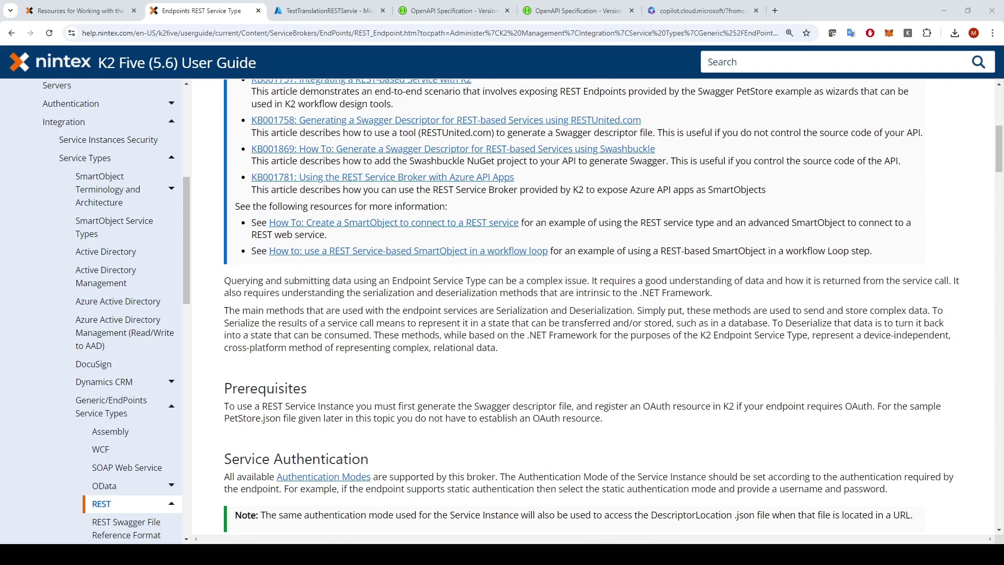
{"action": "scroll", "coordinate": [597, 308], "scroll_direction": "down", "scroll_amount": 6}
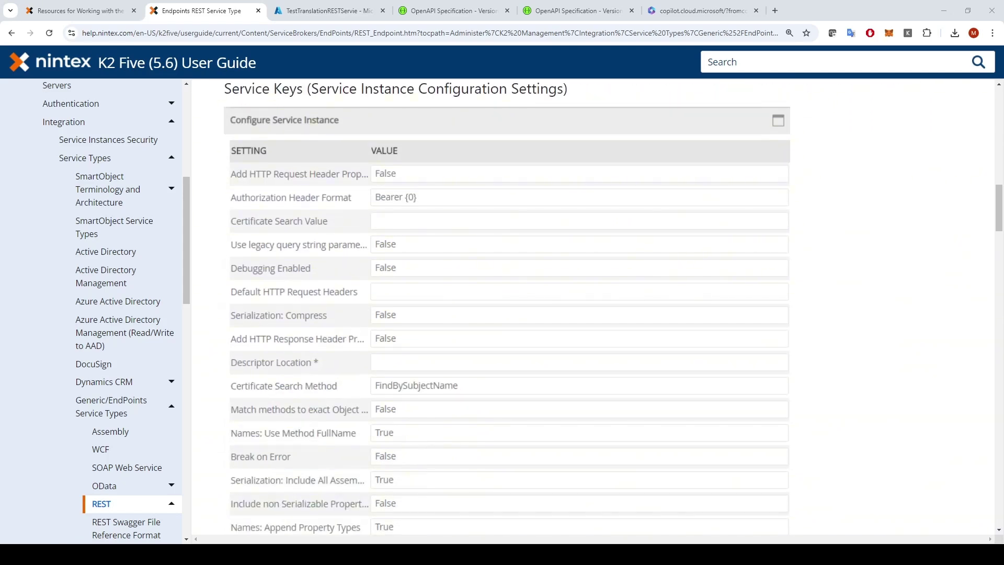
{"action": "scroll", "coordinate": [596, 309], "scroll_direction": "down", "scroll_amount": 1}
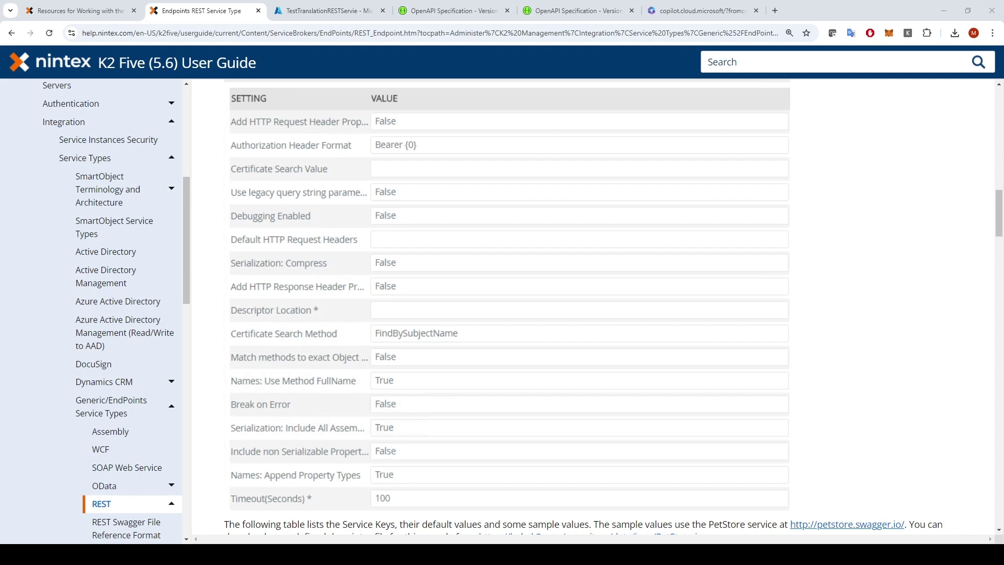
{"action": "scroll", "coordinate": [612, 308], "scroll_direction": "up", "scroll_amount": 4}
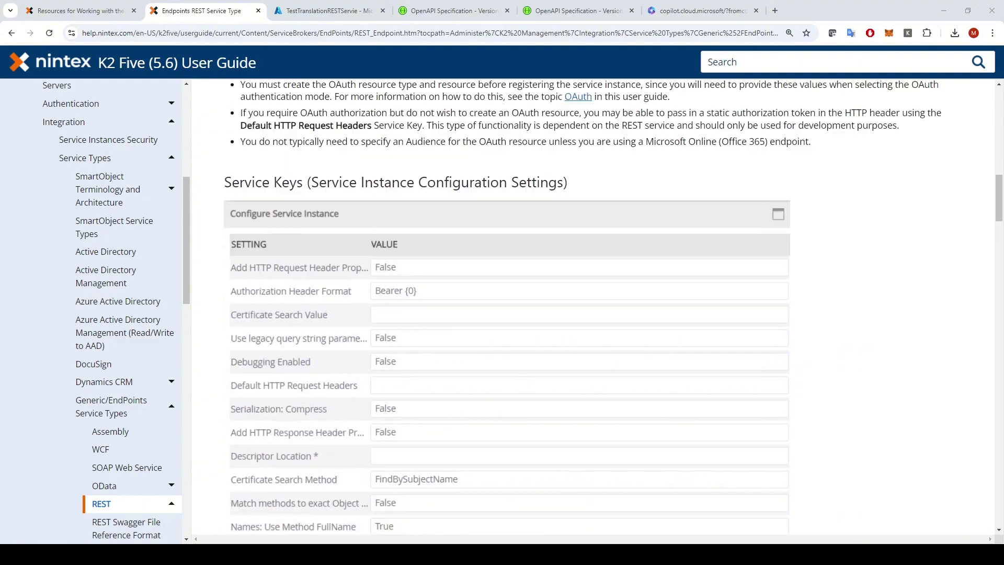
{"action": "scroll", "coordinate": [613, 307], "scroll_direction": "up", "scroll_amount": 15}
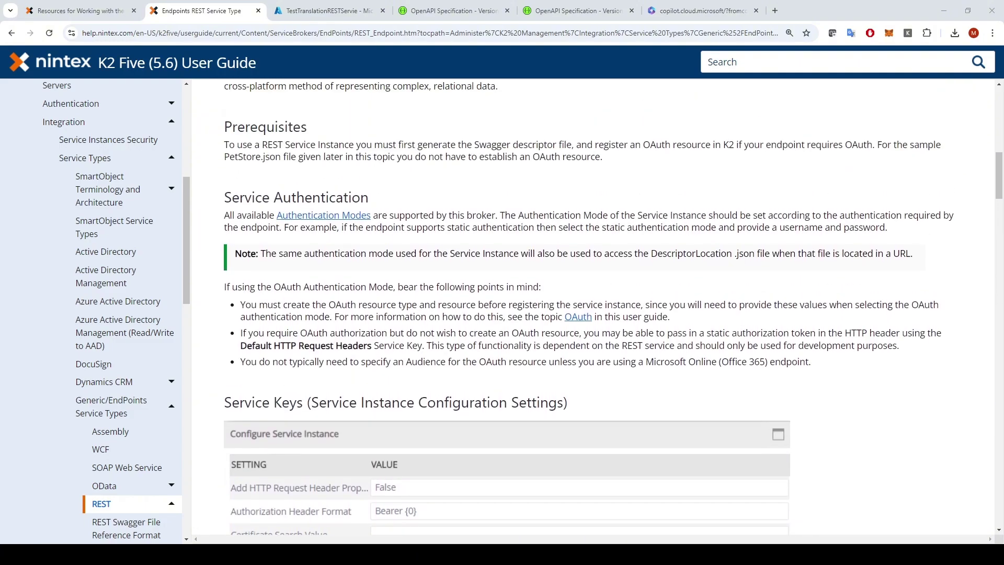
{"action": "scroll", "coordinate": [612, 307], "scroll_direction": "up", "scroll_amount": 1}
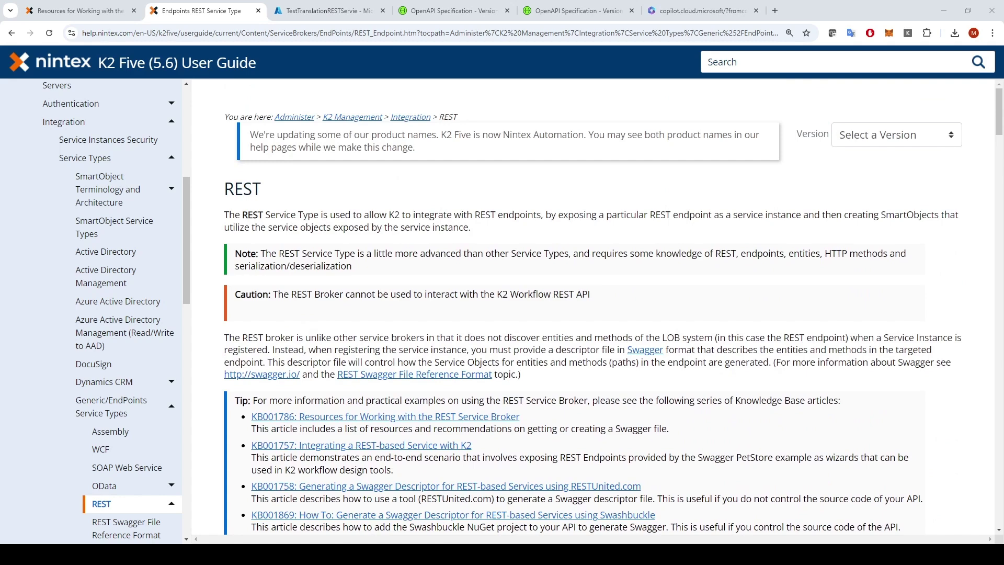
Step: Show the OpenAPI Specification 2.0 page from the top down to its Data Types formats table
{"action": "left_click", "coordinate": [451, 11]}
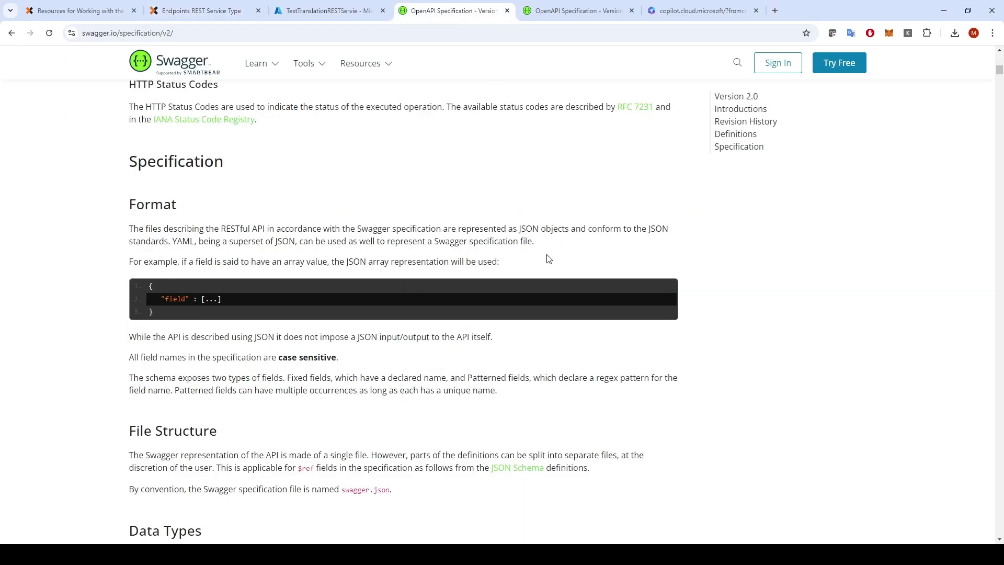
{"action": "scroll", "coordinate": [437, 256], "scroll_direction": "up", "scroll_amount": 7}
{"action": "scroll", "coordinate": [437, 256], "scroll_direction": "up", "scroll_amount": 9}
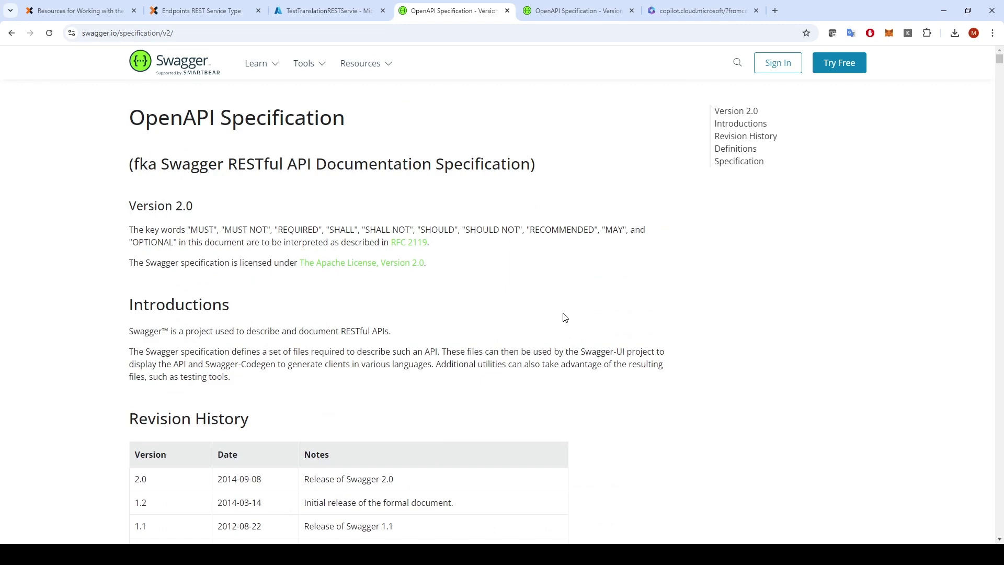
{"action": "scroll", "coordinate": [532, 358], "scroll_direction": "down", "scroll_amount": 6}
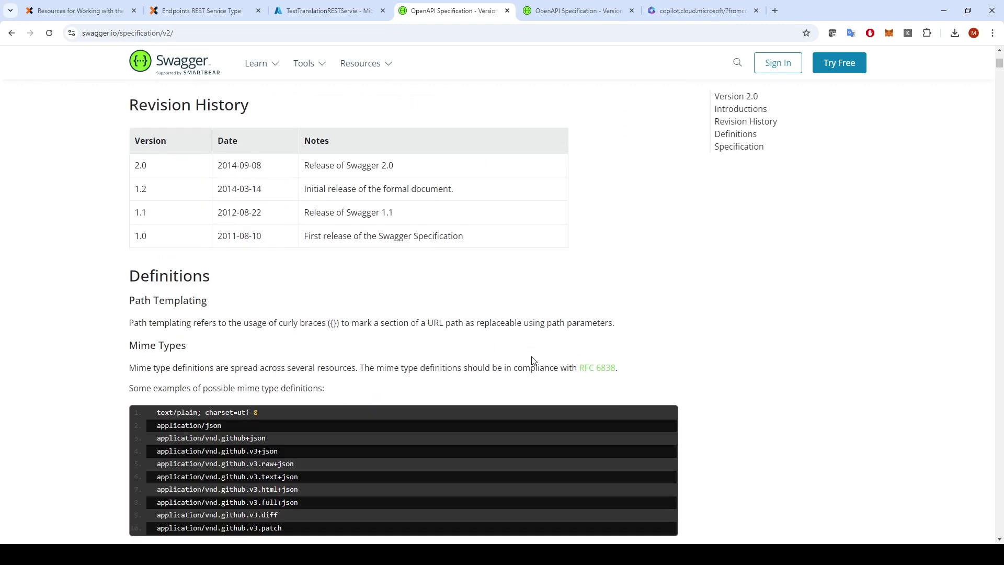
{"action": "scroll", "coordinate": [533, 361], "scroll_direction": "down", "scroll_amount": 8}
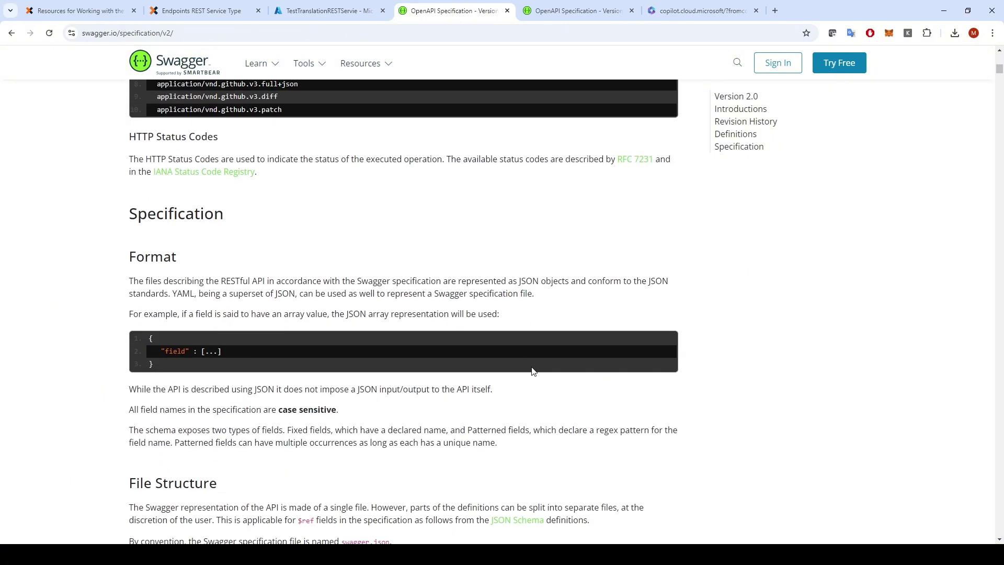
{"action": "scroll", "coordinate": [534, 372], "scroll_direction": "down", "scroll_amount": 6}
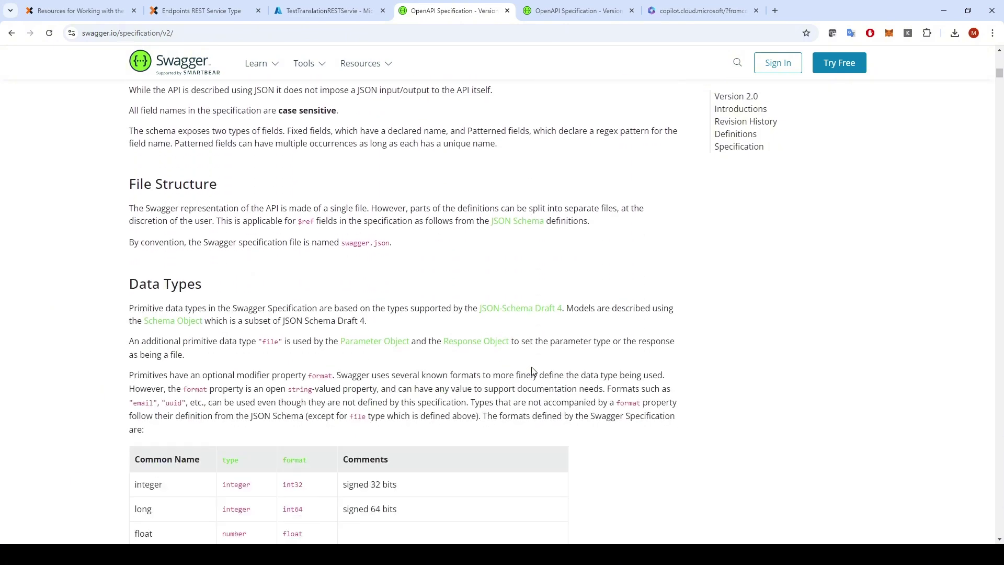
{"action": "scroll", "coordinate": [533, 371], "scroll_direction": "down", "scroll_amount": 3}
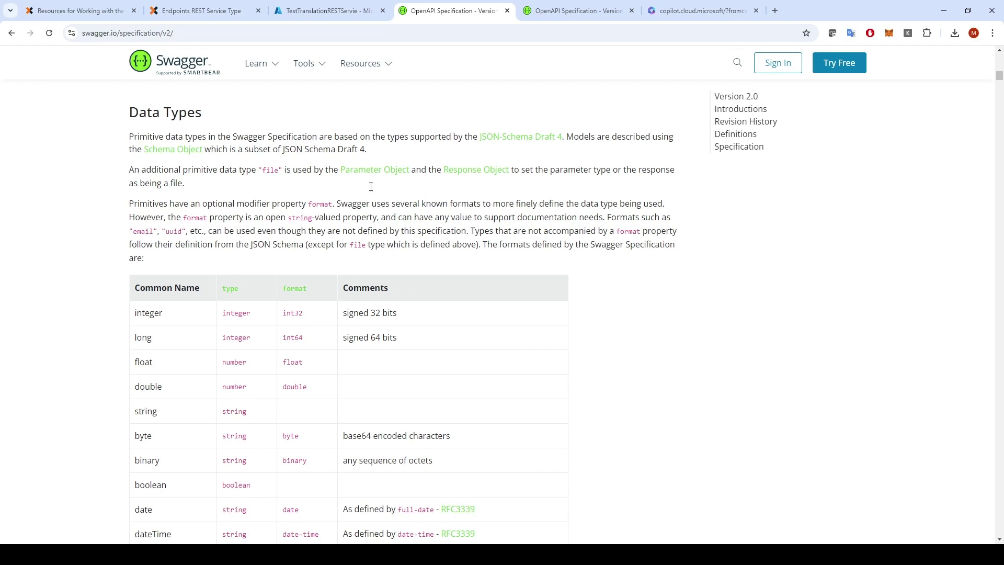
{"action": "left_click", "coordinate": [335, 8]}
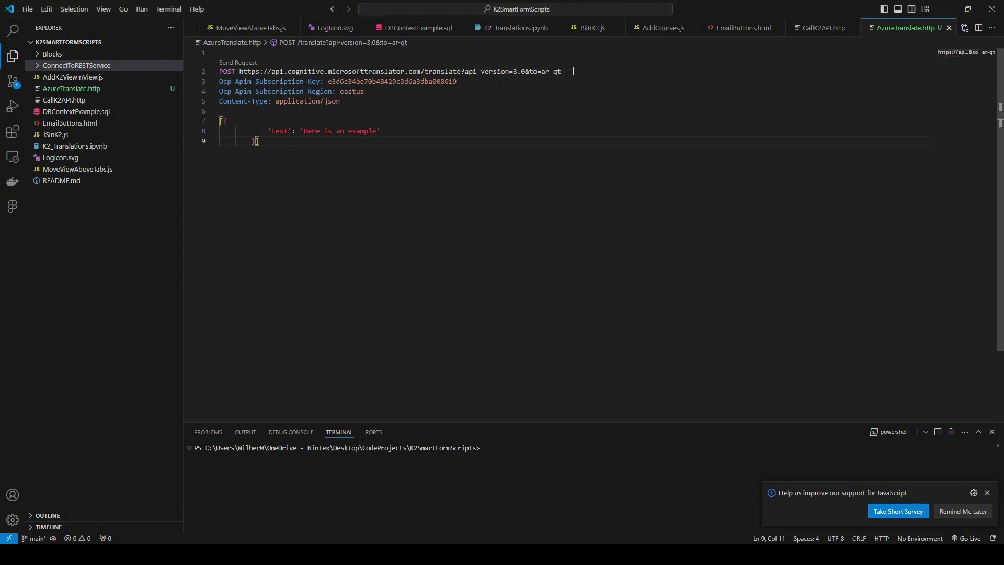
Step: Highlight the request URL's translate path, api-version and target language parameters
{"action": "left_click_drag", "start_coordinate": [566, 71], "coordinate": [240, 72]}
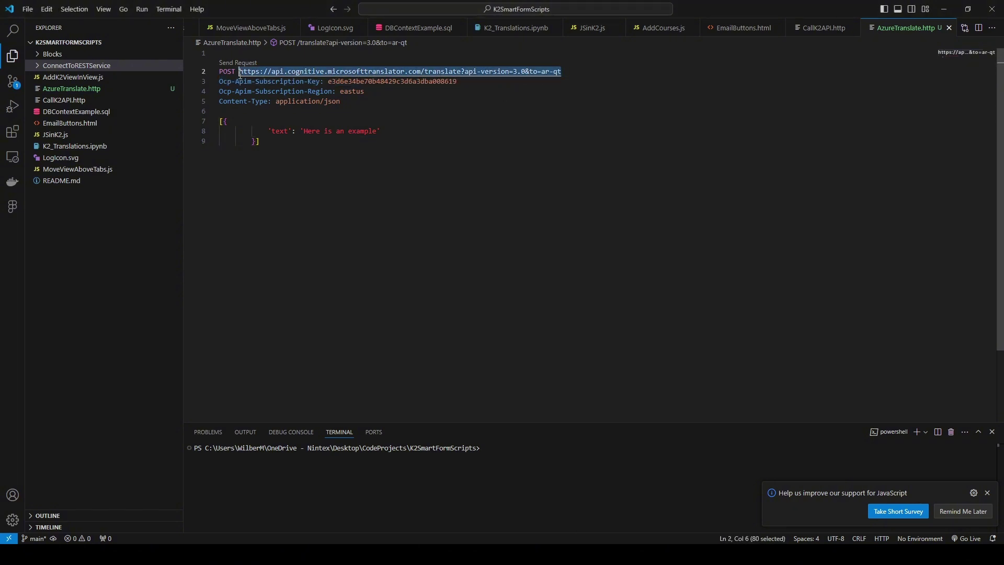
{"action": "left_click", "coordinate": [362, 164]}
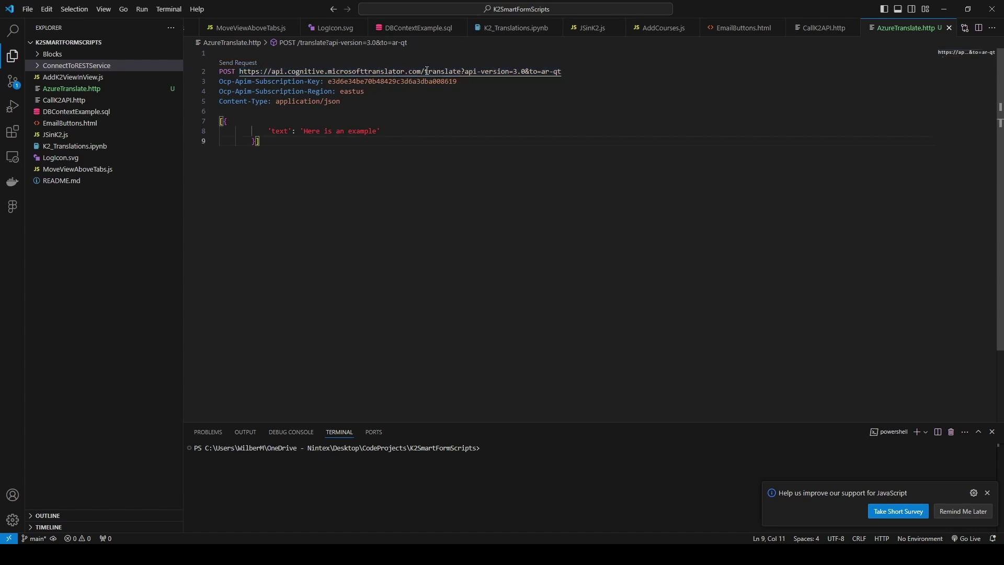
{"action": "left_click_drag", "start_coordinate": [426, 71], "coordinate": [465, 71]}
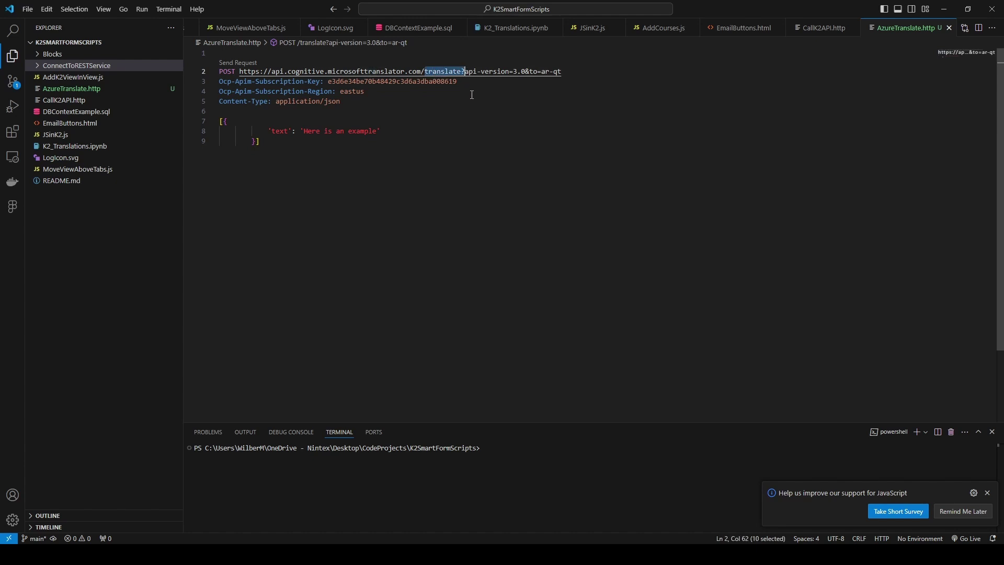
{"action": "left_click", "coordinate": [469, 71]}
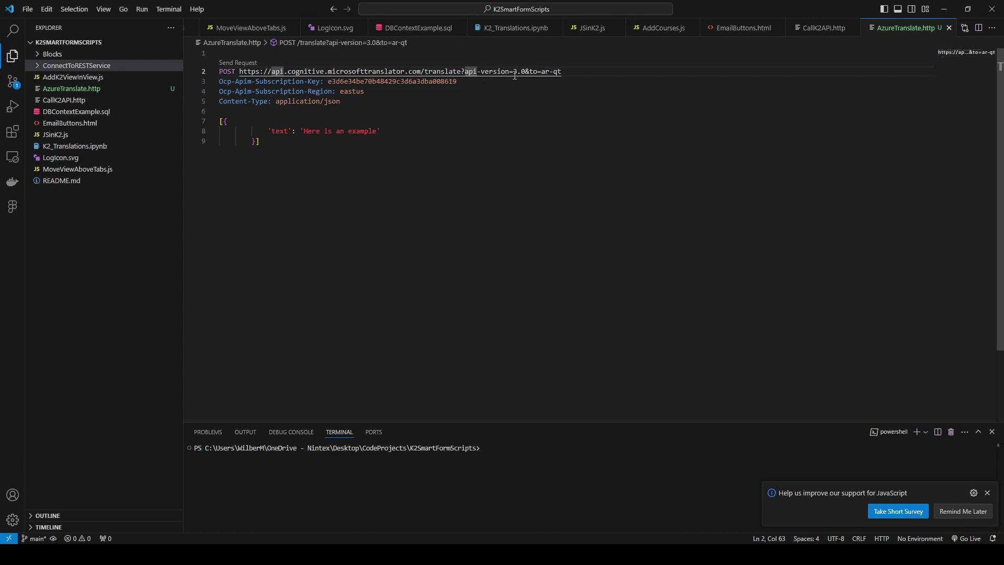
{"action": "left_click_drag", "start_coordinate": [521, 72], "coordinate": [462, 72]}
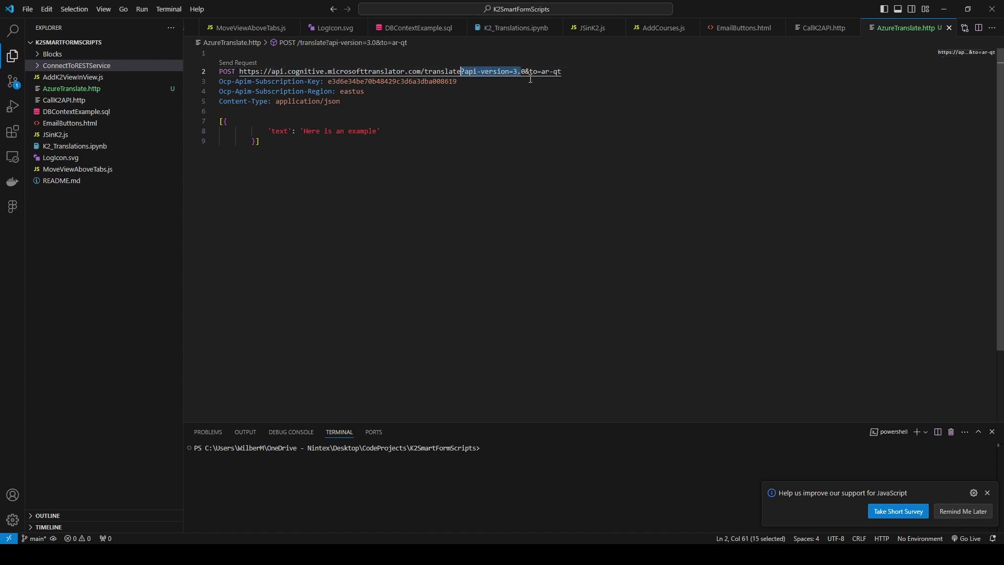
{"action": "left_click_drag", "start_coordinate": [525, 72], "coordinate": [558, 74]}
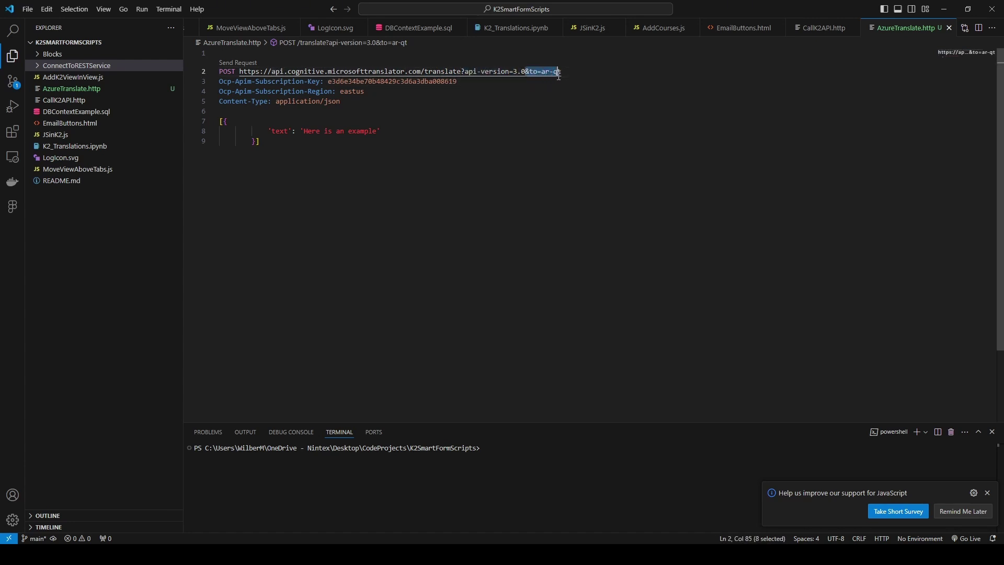
Step: Change the URL's target language from ar-qt to es-es
{"action": "left_click", "coordinate": [561, 73]}
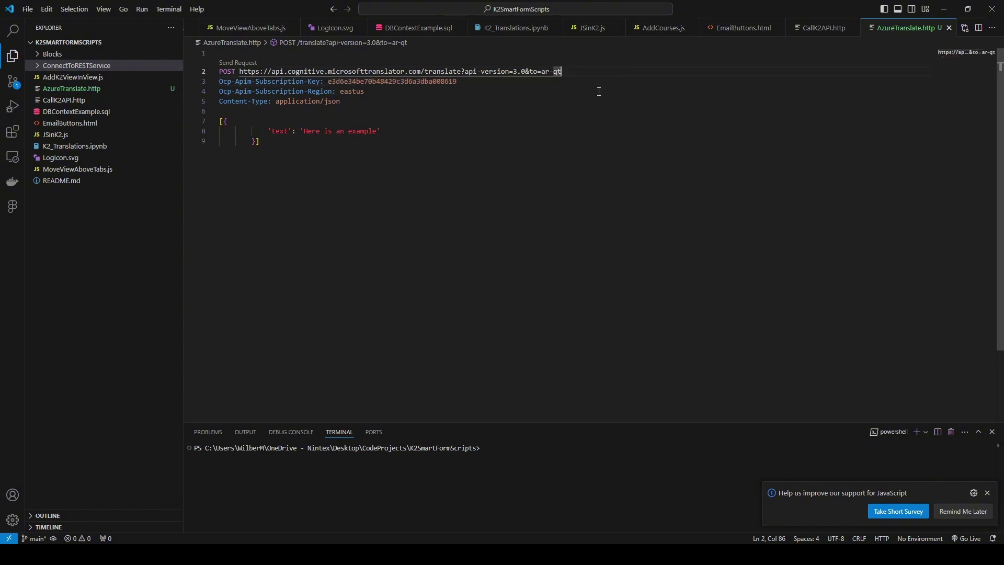
{"action": "key", "text": "BackSpace"}
{"action": "key", "text": "BackSpace"}
{"action": "key", "text": "BackSpace"}
{"action": "key", "text": "BackSpace"}
{"action": "key", "text": "BackSpace"}
{"action": "type", "text": "es"}
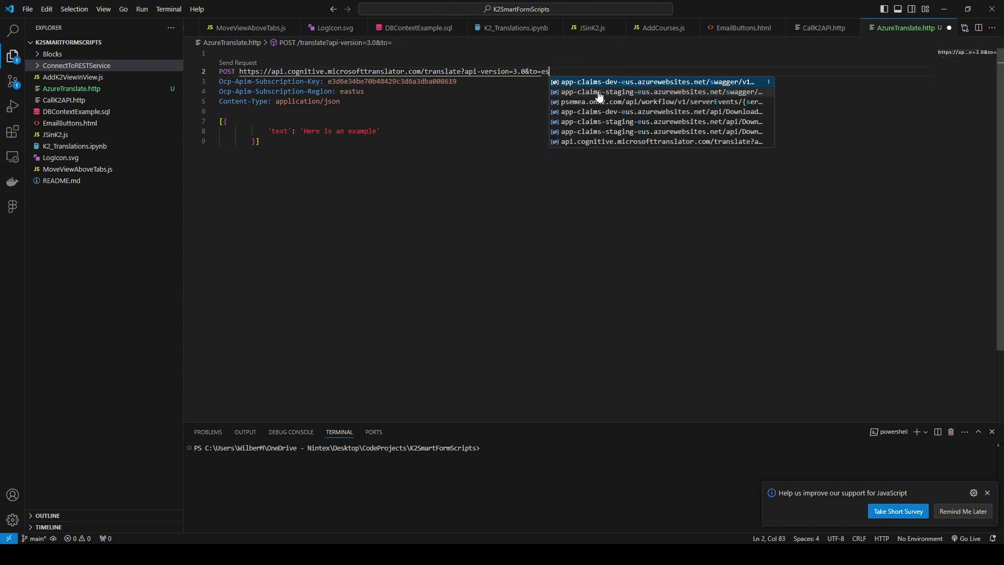
{"action": "type", "text": "-es"}
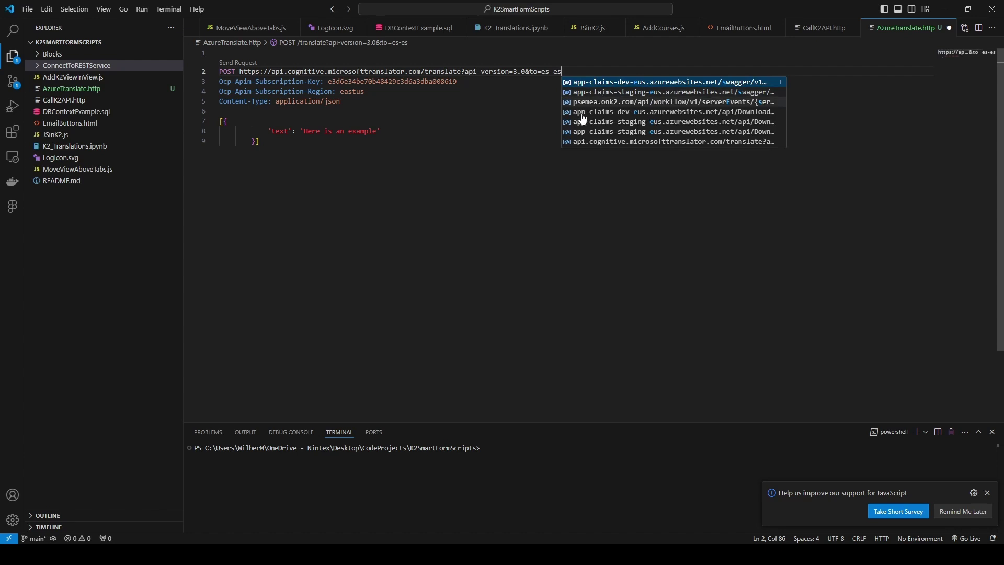
{"action": "left_click", "coordinate": [433, 157]}
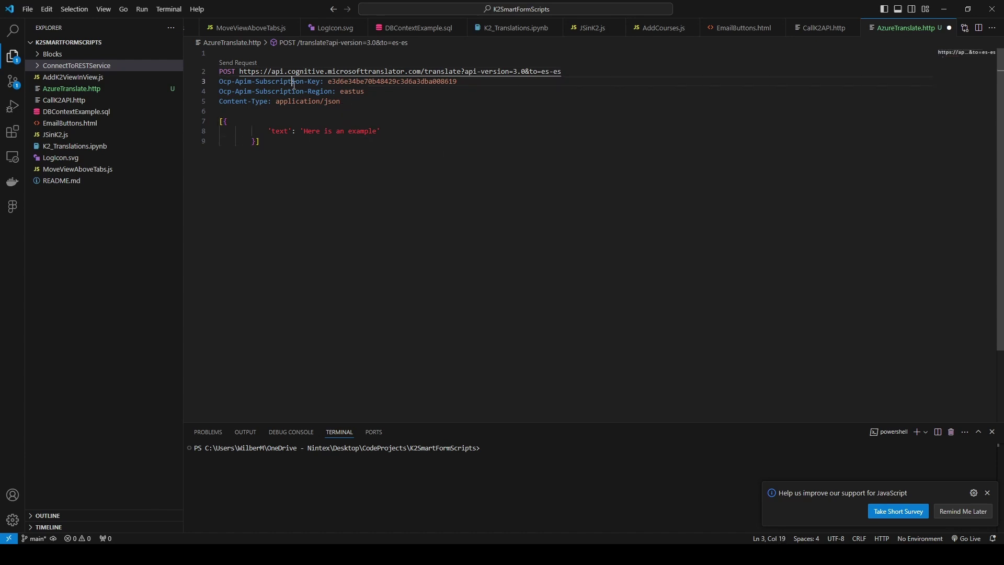
Step: Select the subscription key value and switch to the Azure keys page in the browser
{"action": "left_click", "coordinate": [278, 82]}
{"action": "double_click", "coordinate": [393, 81]}
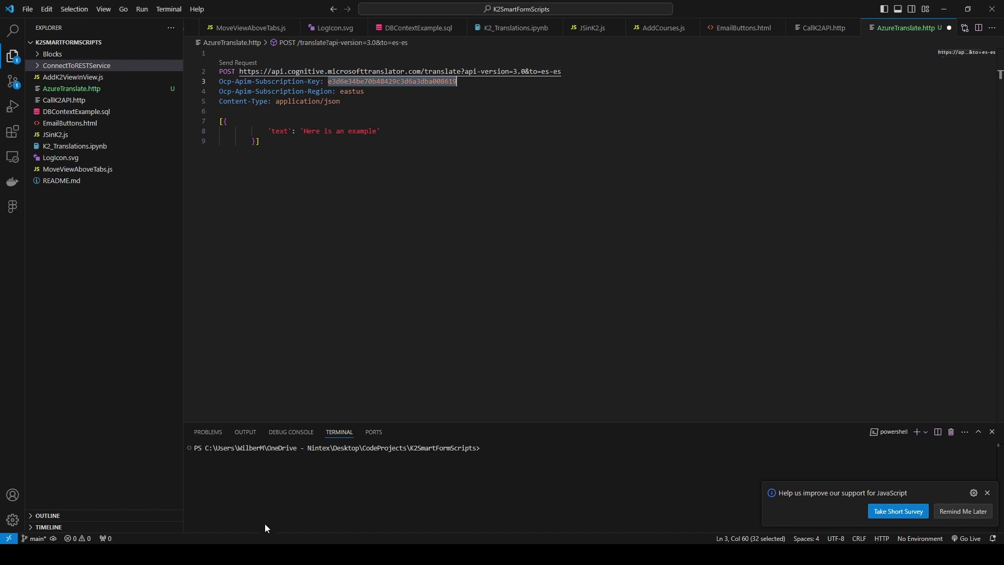
{"action": "left_click", "coordinate": [265, 554]}
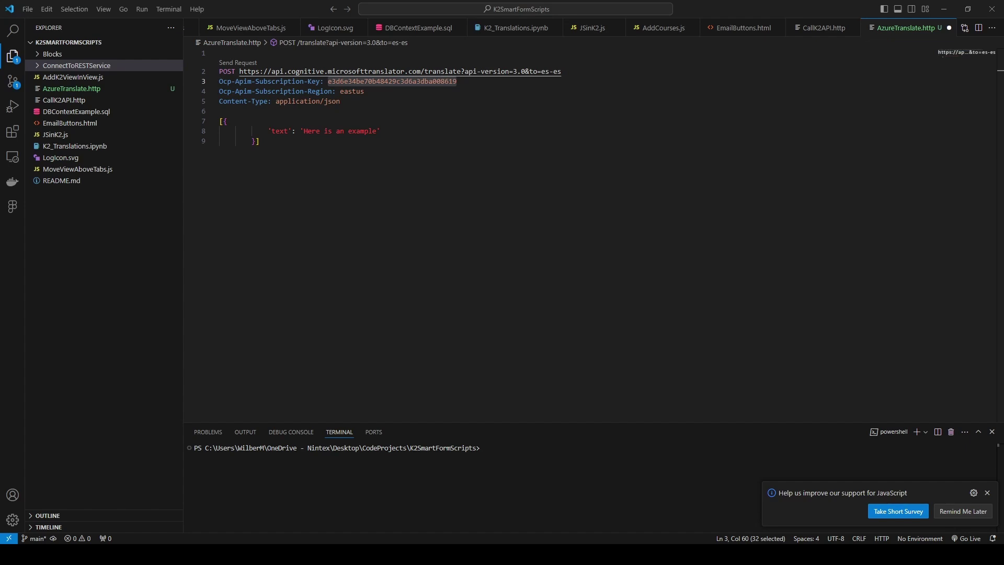
{"action": "key", "text": "alt+Tab"}
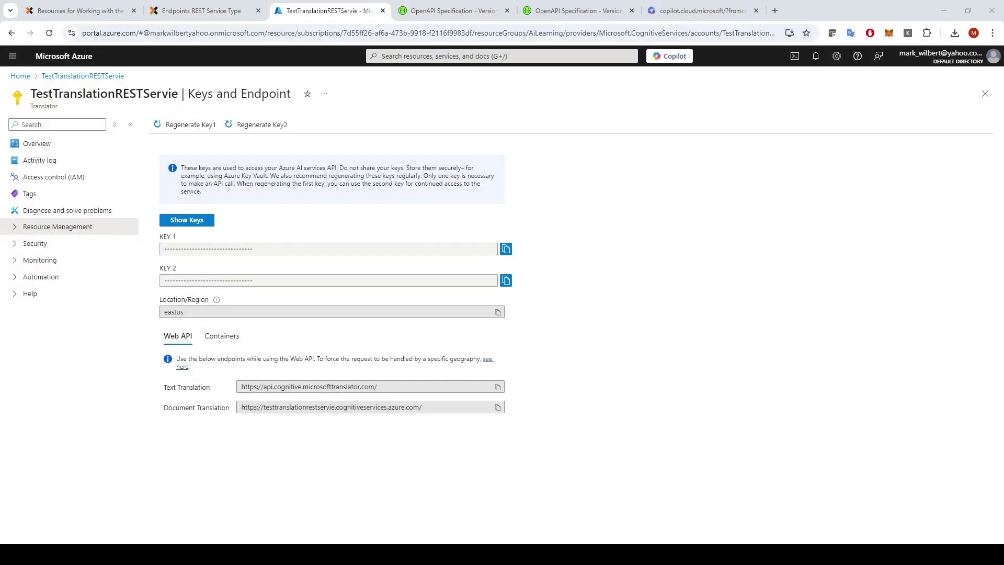
Step: Go from the Translator Keys and Endpoint page back to AzureTranslate.http
{"action": "key", "text": "alt+Tab"}
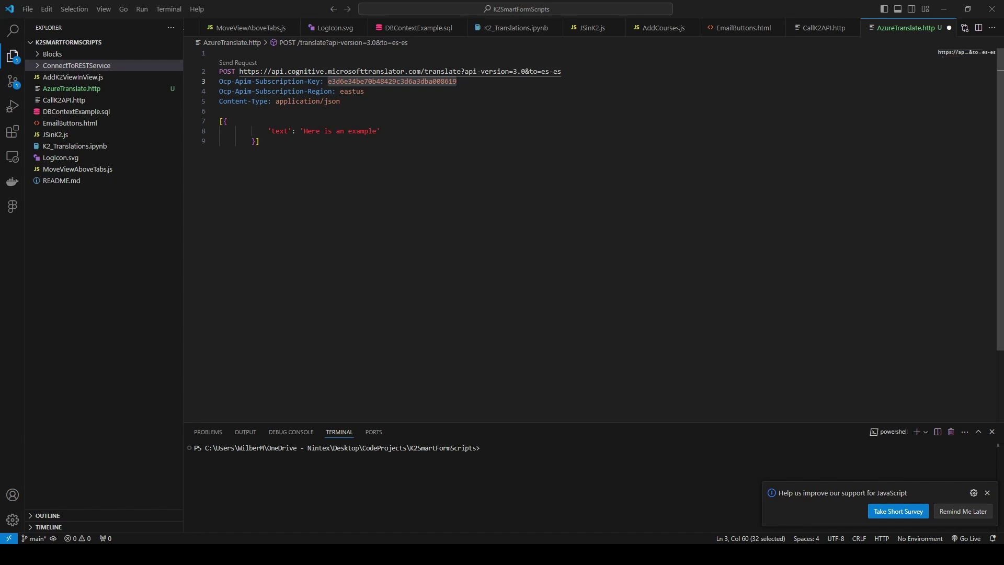
{"action": "double_click", "coordinate": [351, 91]}
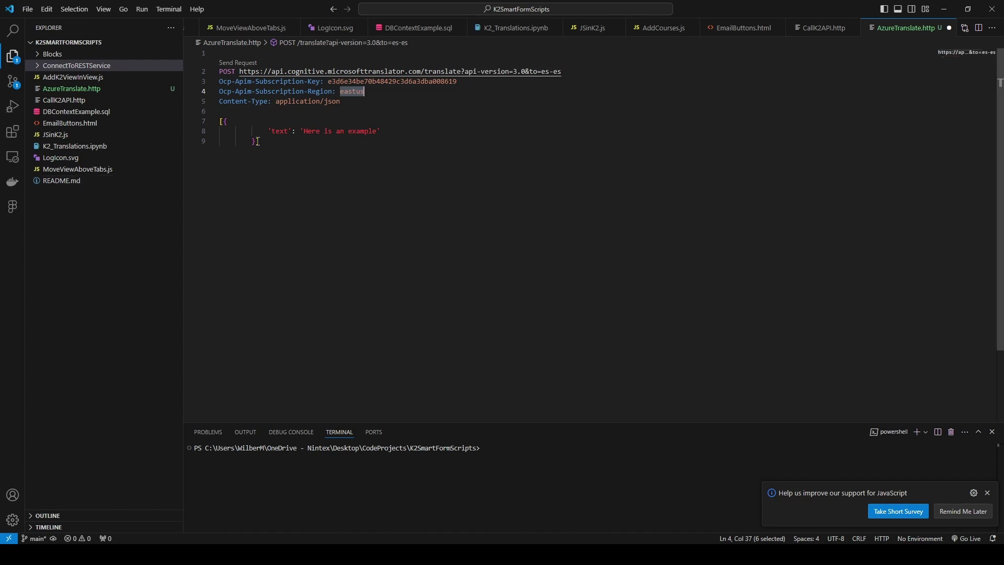
{"action": "left_click", "coordinate": [323, 193]}
{"action": "double_click", "coordinate": [369, 101]}
{"action": "left_click", "coordinate": [312, 151]}
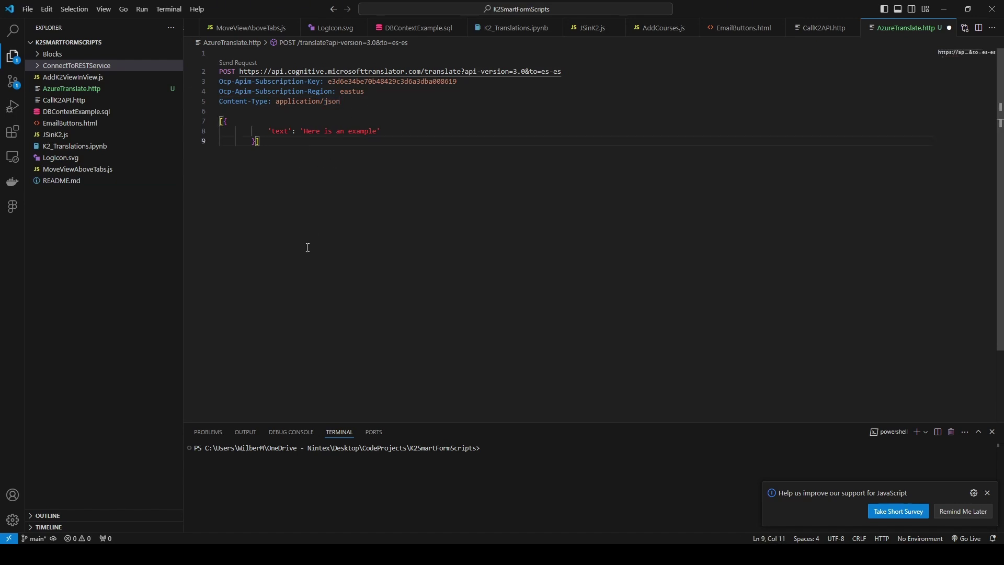
{"action": "left_click_drag", "start_coordinate": [271, 143], "coordinate": [220, 121]}
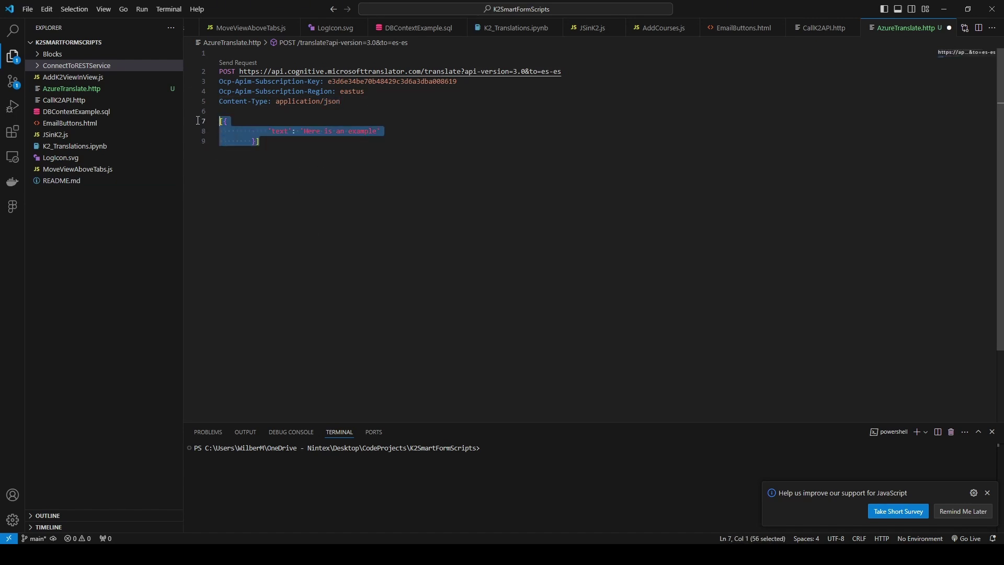
{"action": "left_click", "coordinate": [267, 147]}
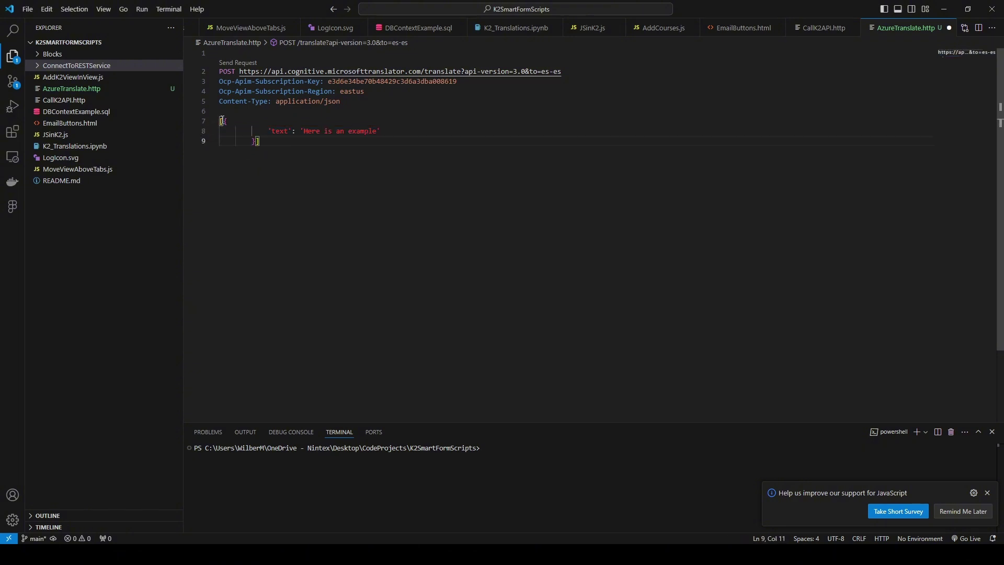
{"action": "left_click", "coordinate": [256, 143]}
{"action": "left_click_drag", "start_coordinate": [256, 143], "coordinate": [226, 123]}
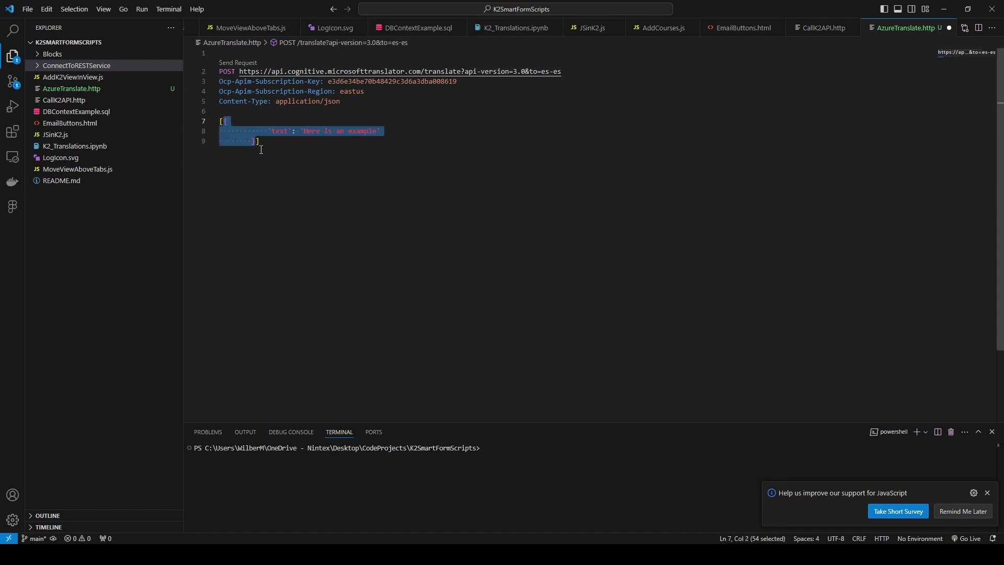
{"action": "left_click", "coordinate": [292, 195]}
{"action": "double_click", "coordinate": [272, 131]}
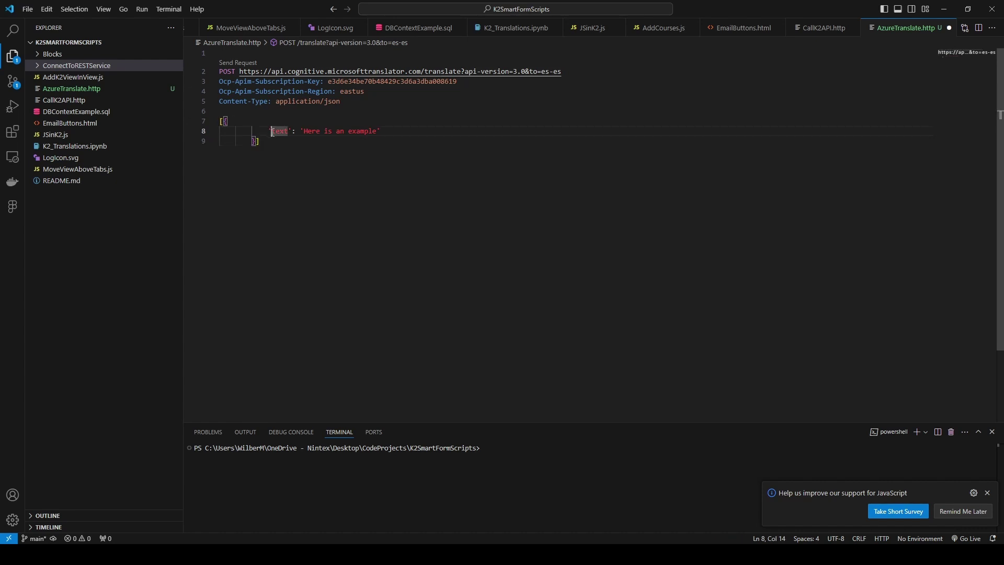
{"action": "double_click", "coordinate": [362, 131]}
{"action": "left_click", "coordinate": [427, 238]}
Step: Send the translate request and highlight the HTTP/1.1 200 OK status and json content type
{"action": "left_click", "coordinate": [229, 64]}
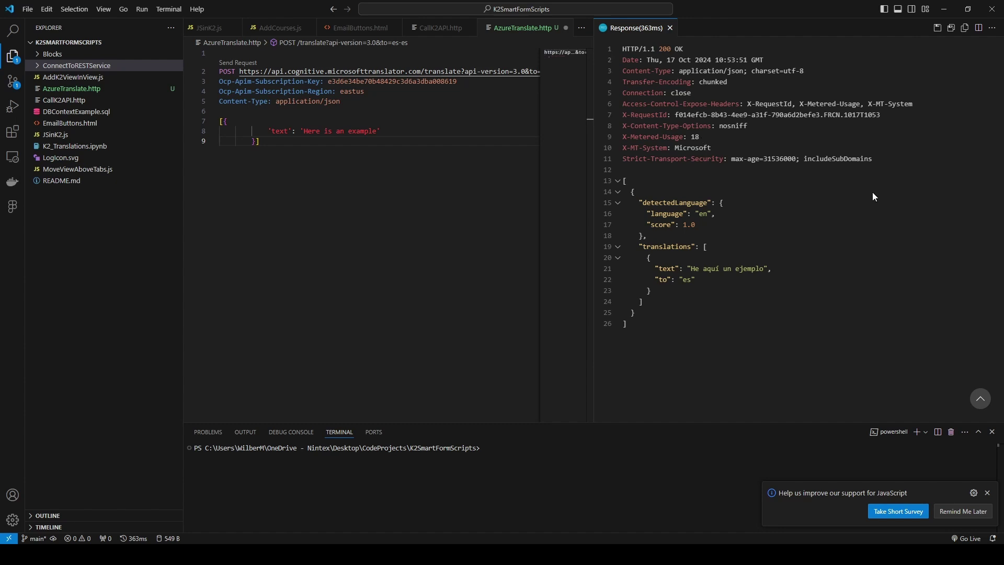
{"action": "left_click_drag", "start_coordinate": [684, 49], "coordinate": [622, 49]}
{"action": "left_click", "coordinate": [734, 71]}
{"action": "double_click", "coordinate": [741, 72]}
Step: Highlight the JSON response body, collapsing and re-expanding the result and detectedLanguage blocks
{"action": "left_click_drag", "start_coordinate": [628, 330], "coordinate": [622, 195]}
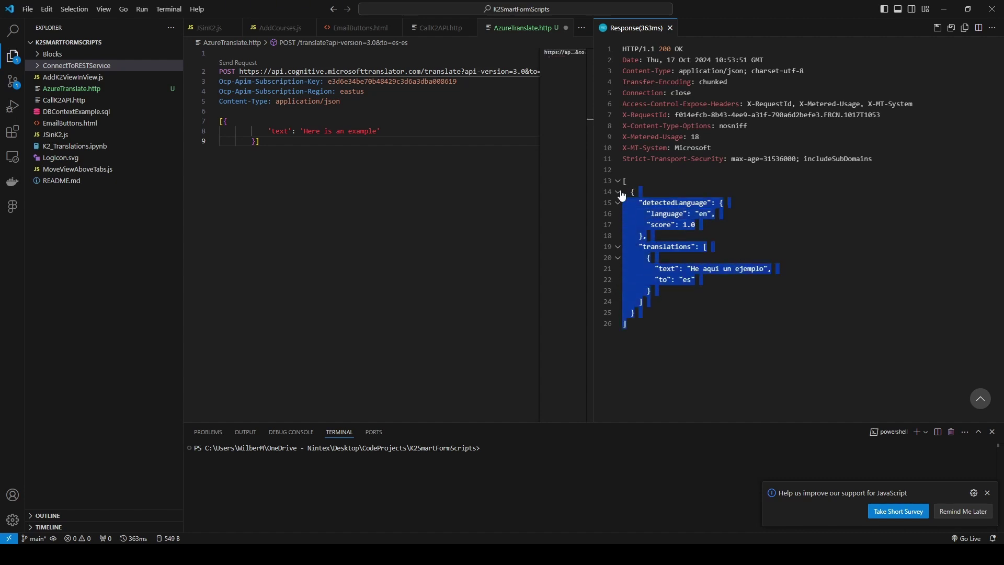
{"action": "left_click", "coordinate": [670, 324]}
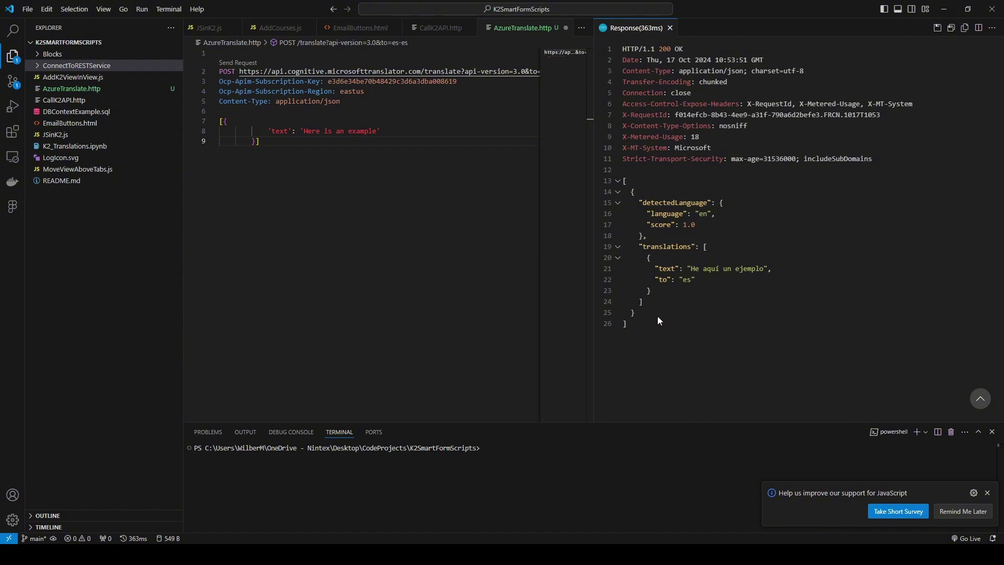
{"action": "left_click_drag", "start_coordinate": [631, 192], "coordinate": [589, 191]}
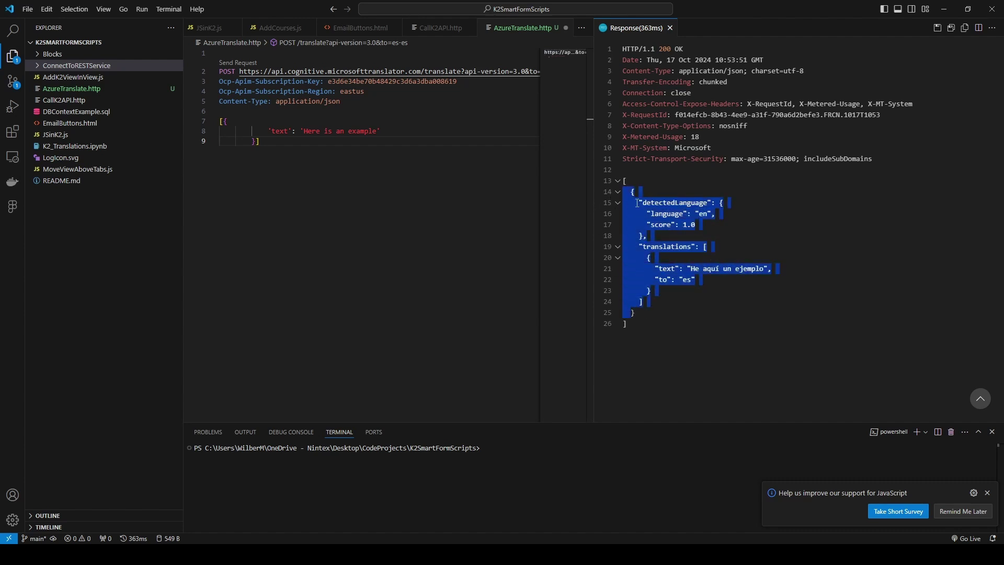
{"action": "left_click", "coordinate": [617, 203]}
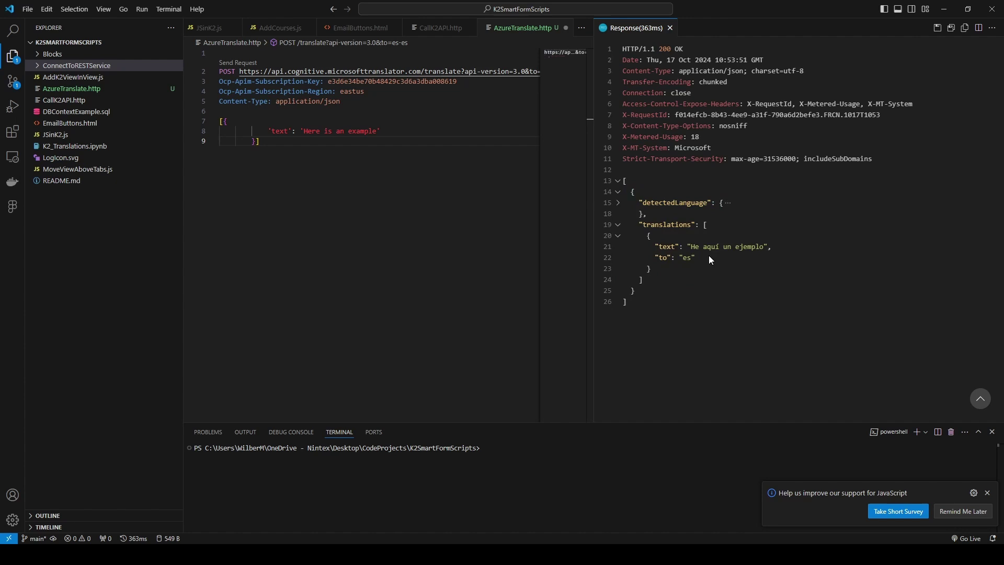
{"action": "left_click", "coordinate": [618, 192]}
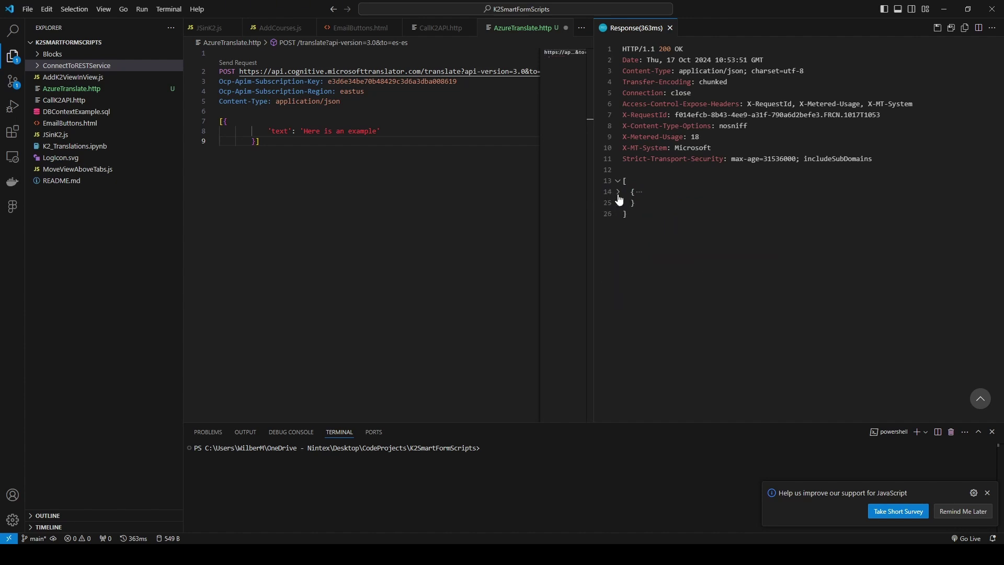
{"action": "left_click", "coordinate": [618, 192]}
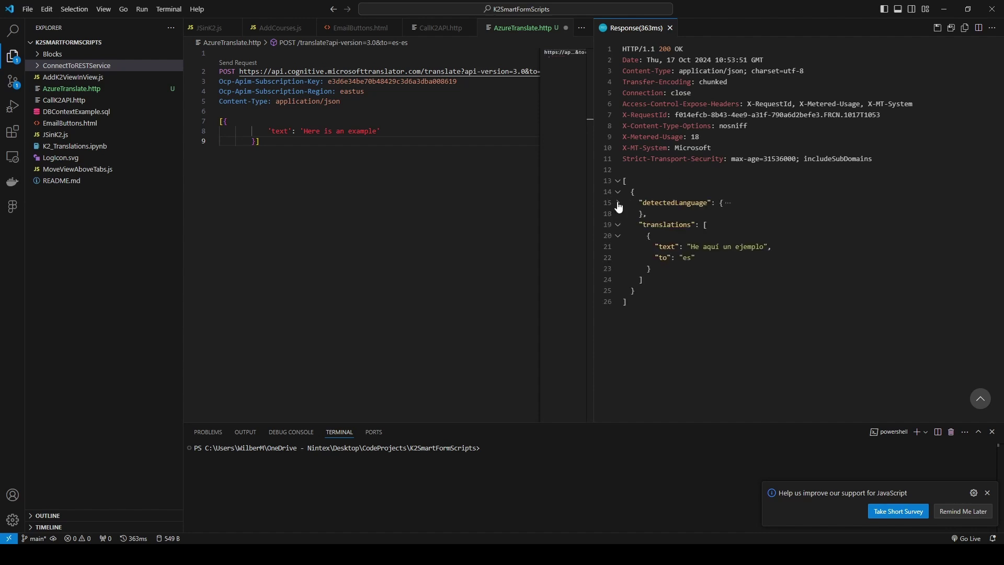
{"action": "left_click", "coordinate": [614, 202]}
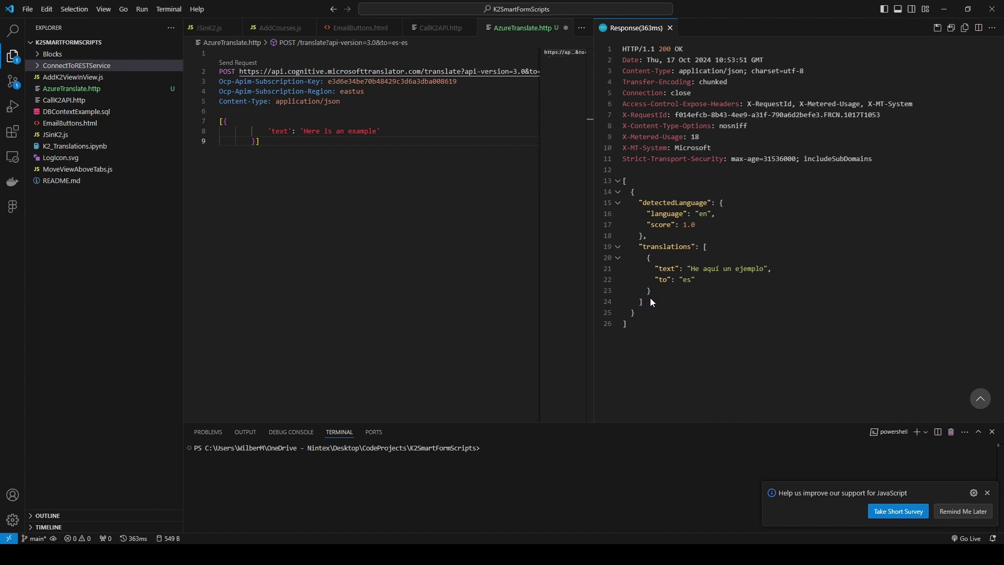
Step: Highlight the translation 'He aquí un ejemplo' and target 'es', then select the request's text object
{"action": "double_click", "coordinate": [667, 268]}
{"action": "left_click_drag", "start_coordinate": [691, 268], "coordinate": [765, 269]}
{"action": "left_click", "coordinate": [710, 290]}
{"action": "double_click", "coordinate": [686, 279]}
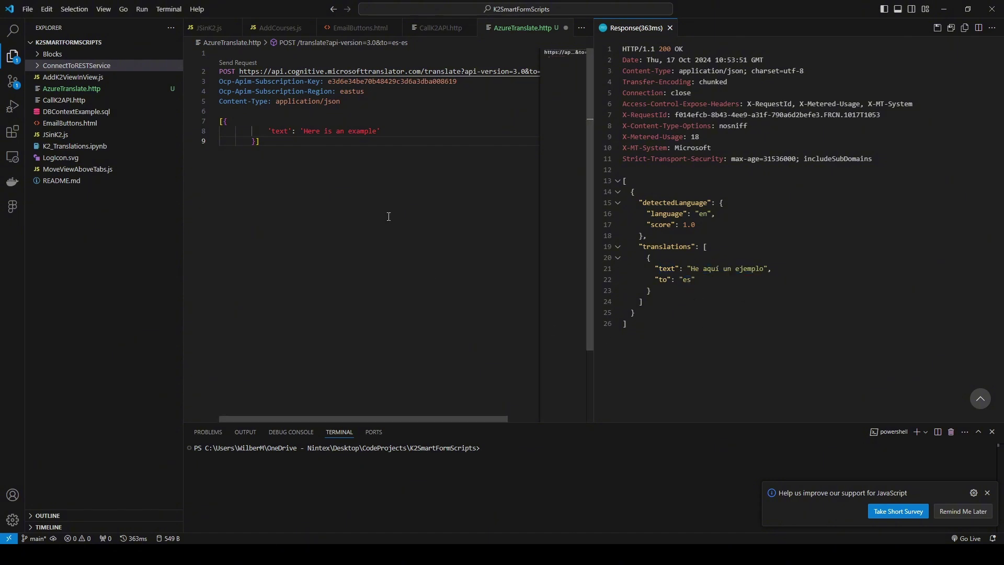
{"action": "left_click", "coordinate": [265, 168]}
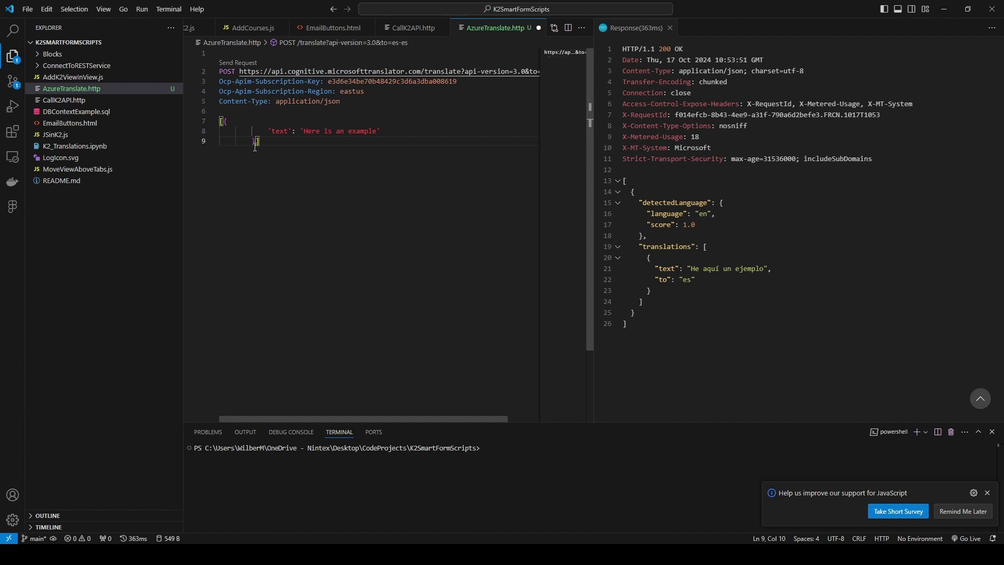
{"action": "left_click_drag", "start_coordinate": [256, 141], "coordinate": [224, 122]}
{"action": "key", "text": "ctrl+c"}
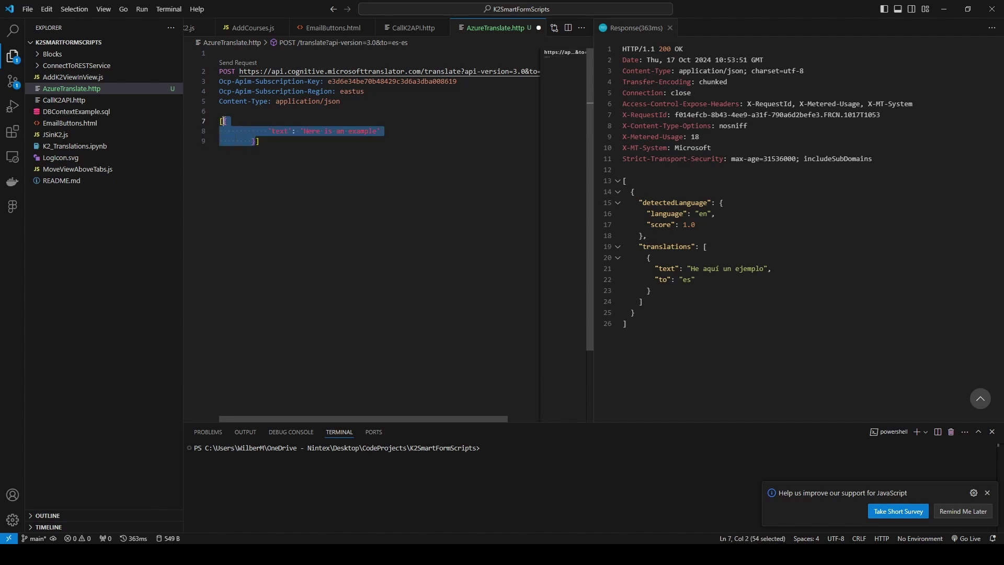
Step: Add a second body item with text 'Here is an anotehr example'
{"action": "left_click", "coordinate": [257, 146]}
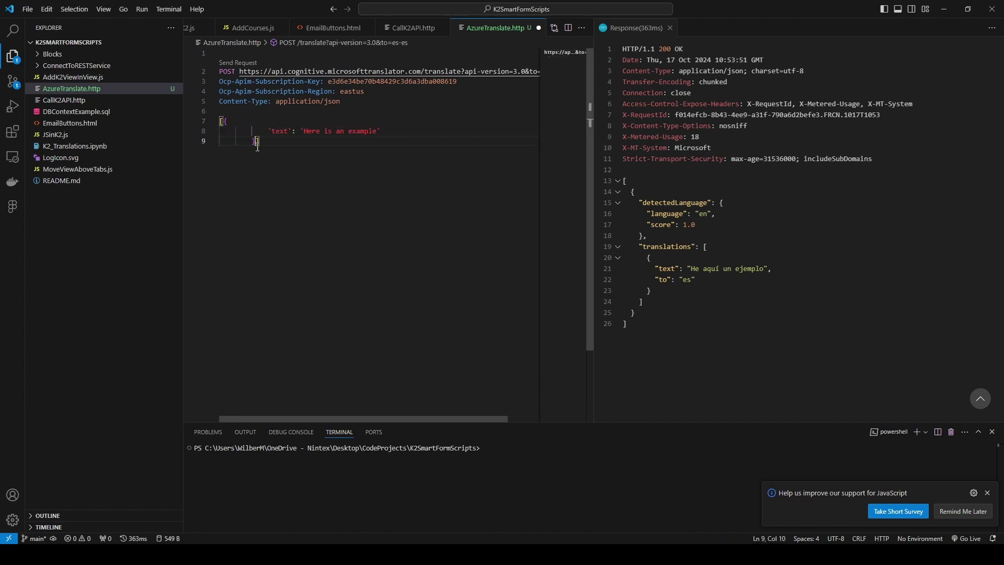
{"action": "type", "text": ","}
{"action": "key", "text": "Return"}
{"action": "key", "text": "Return"}
{"action": "key", "text": "ctrl+v"}
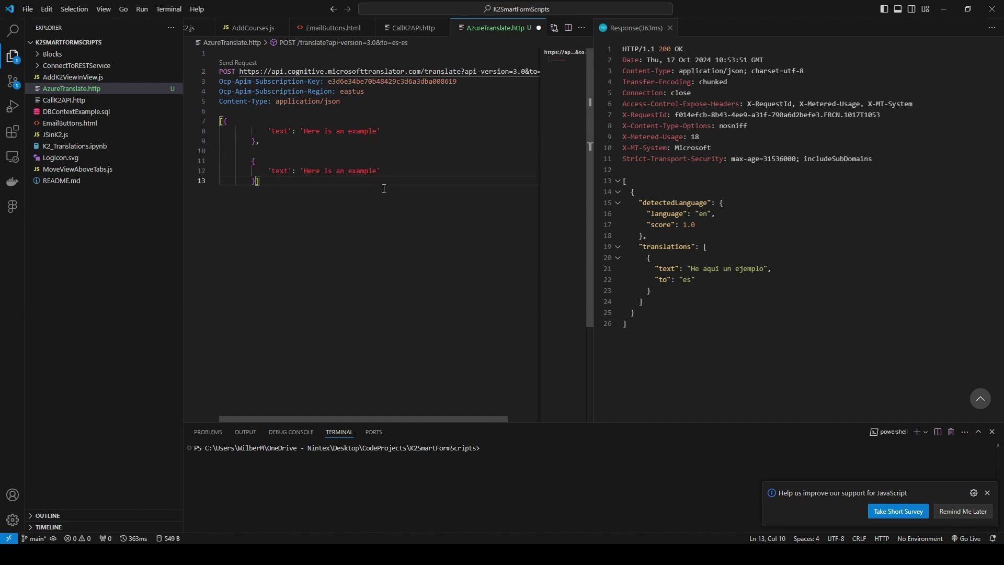
{"action": "left_click", "coordinate": [352, 172]}
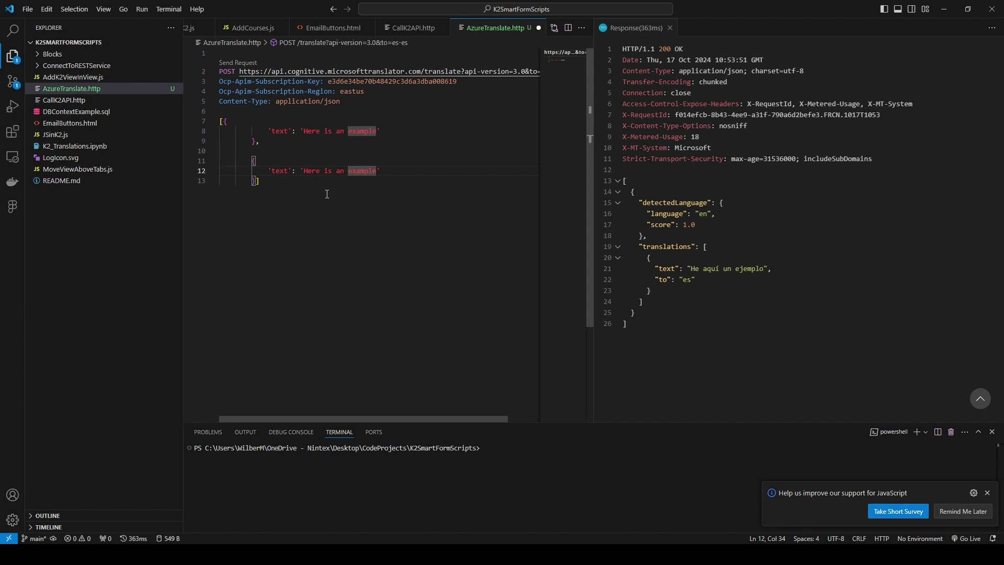
{"action": "type", "text": "anotehr"}
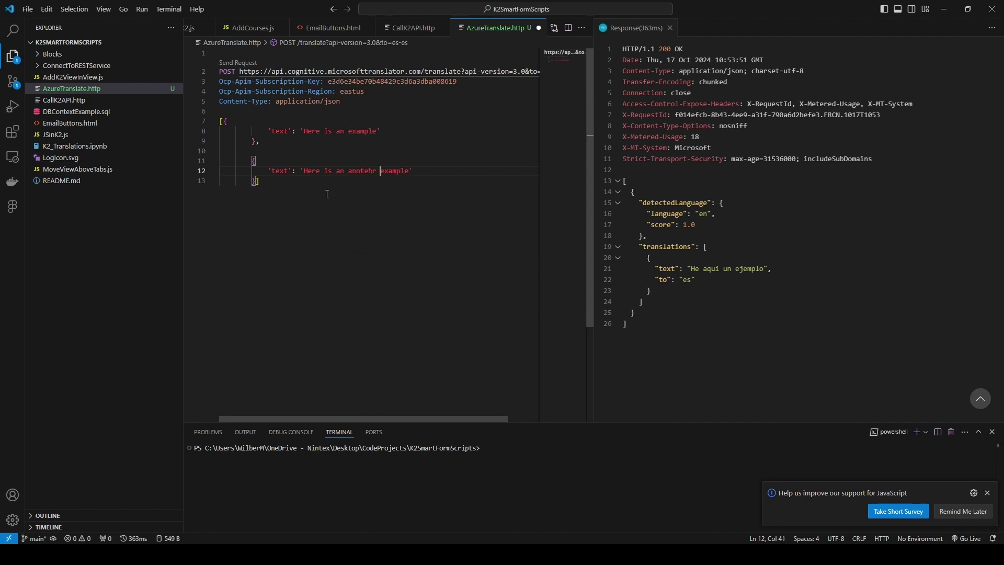
{"action": "left_click", "coordinate": [400, 270]}
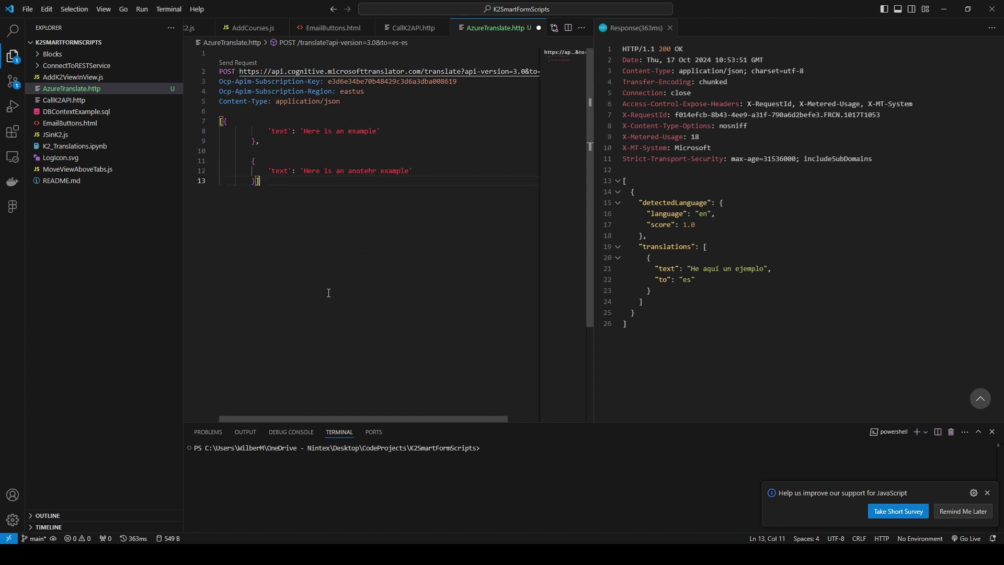
Step: Resend the request and highlight the second translation 'He aquí un ejemplo de anotehr'
{"action": "left_click", "coordinate": [232, 64]}
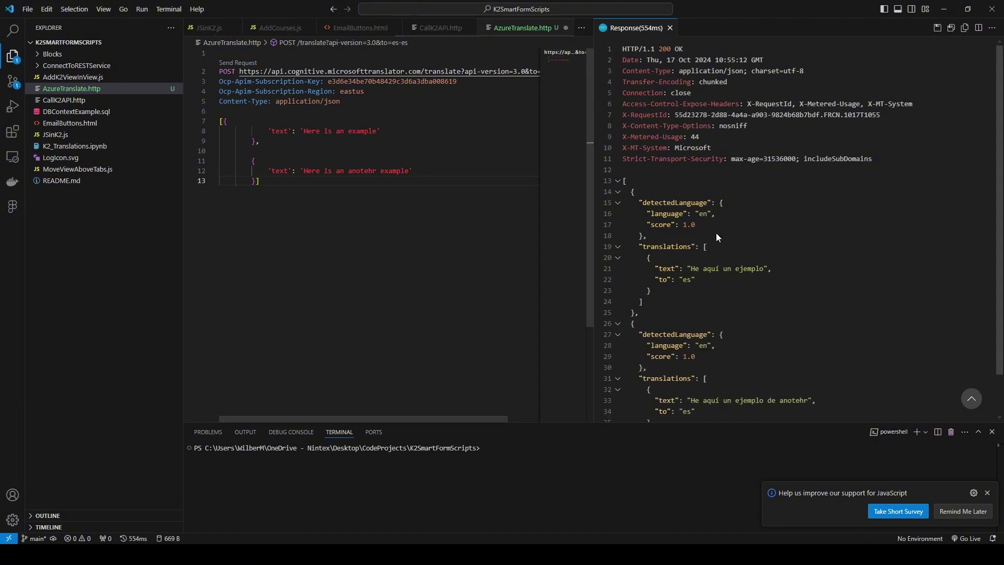
{"action": "scroll", "coordinate": [776, 267], "scroll_direction": "down", "scroll_amount": 1}
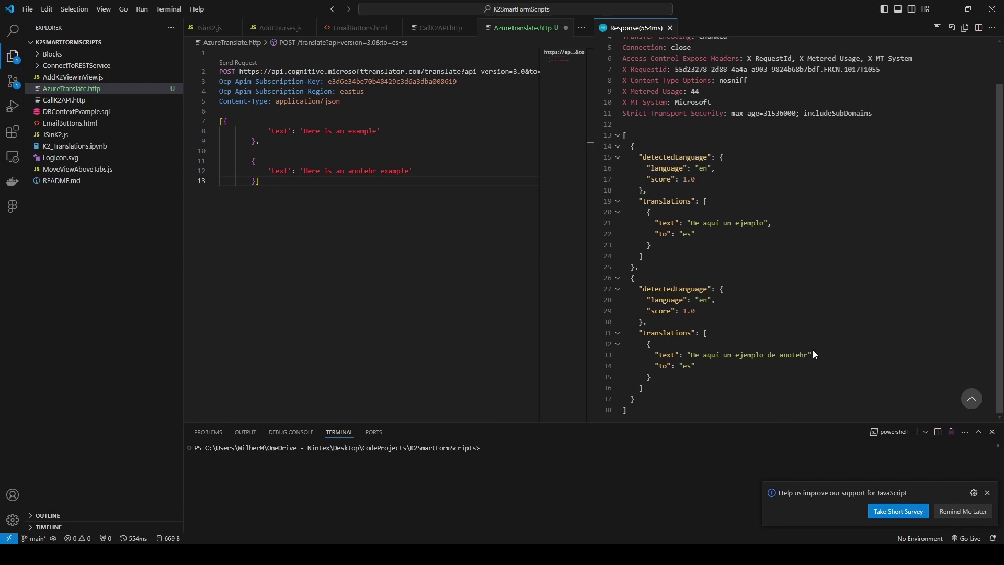
{"action": "left_click_drag", "start_coordinate": [813, 350], "coordinate": [700, 356]}
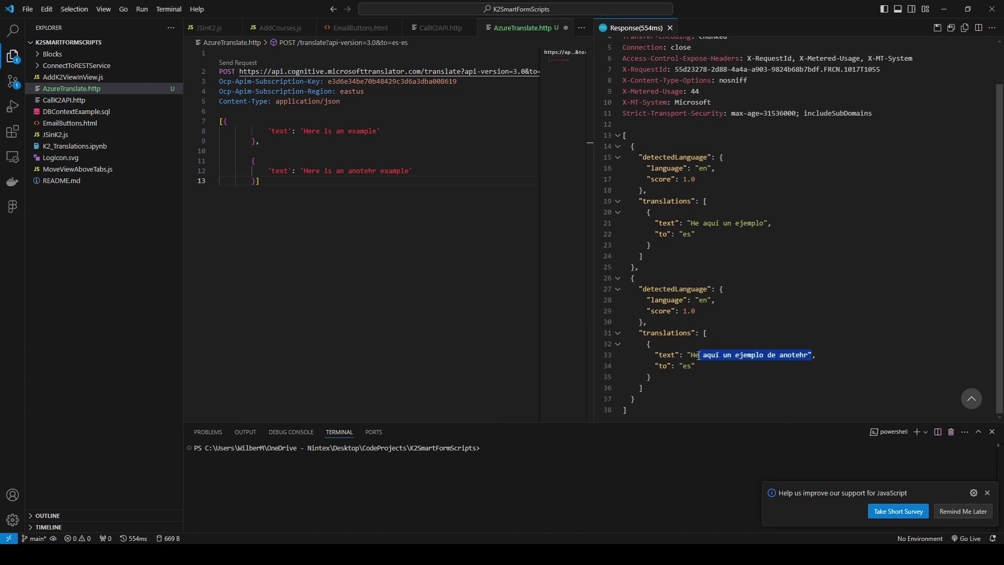
{"action": "left_click", "coordinate": [369, 264]}
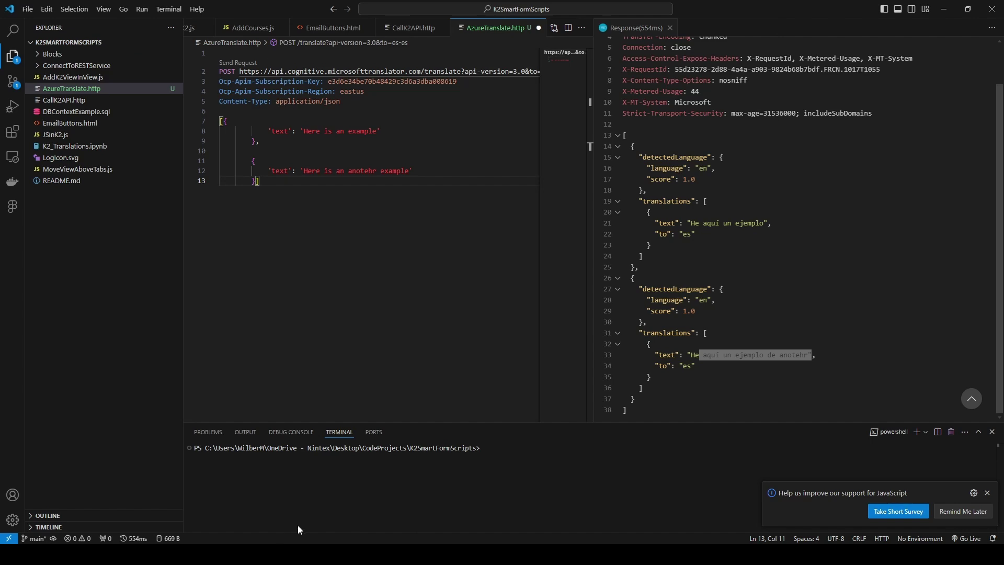
Step: Scroll through the Swagger 2.0 spec's data types and field tables
{"action": "left_click", "coordinate": [292, 554]}
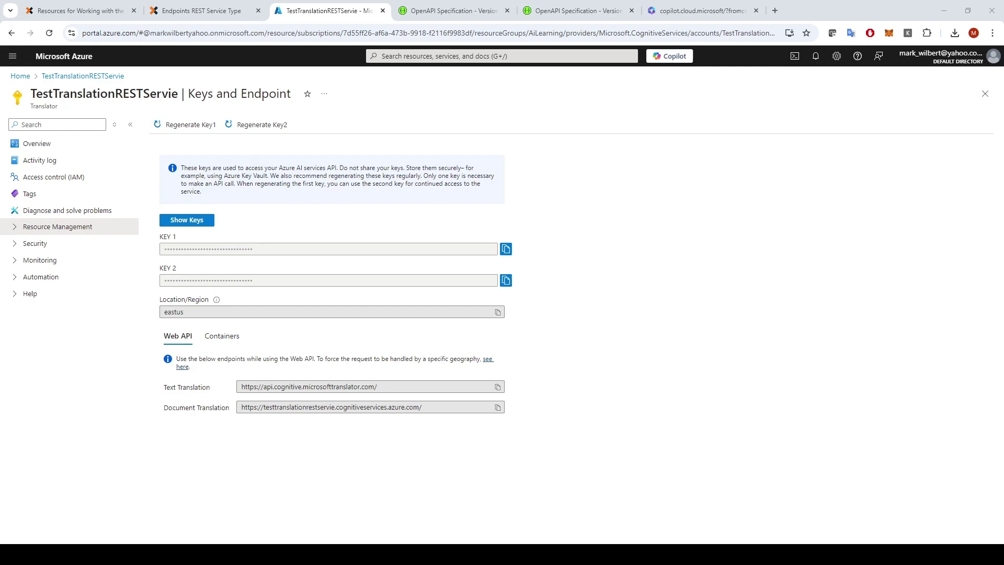
{"action": "left_click", "coordinate": [447, 11]}
{"action": "scroll", "coordinate": [486, 258], "scroll_direction": "up", "scroll_amount": 7}
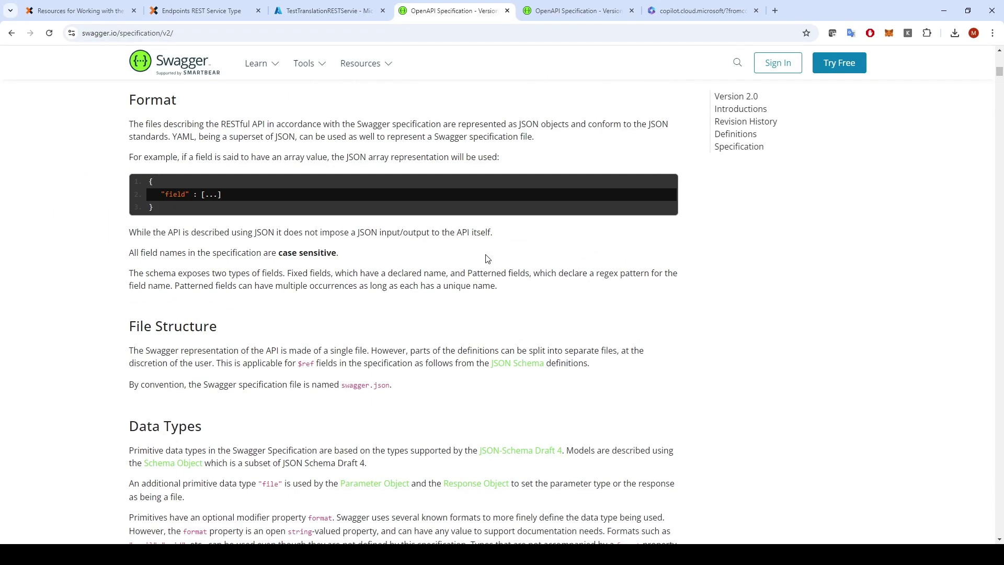
{"action": "scroll", "coordinate": [486, 259], "scroll_direction": "up", "scroll_amount": 15}
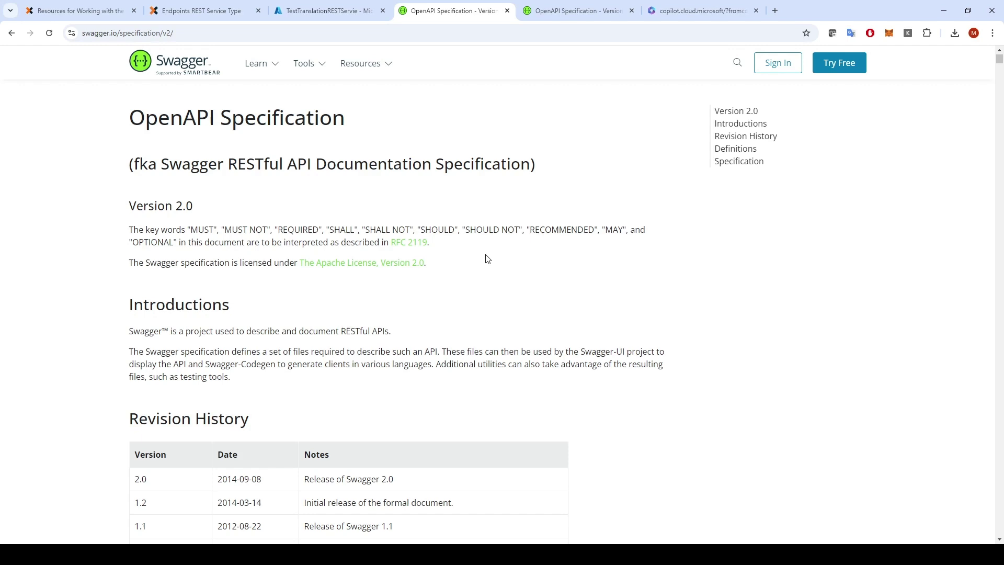
{"action": "scroll", "coordinate": [486, 258], "scroll_direction": "down", "scroll_amount": 5}
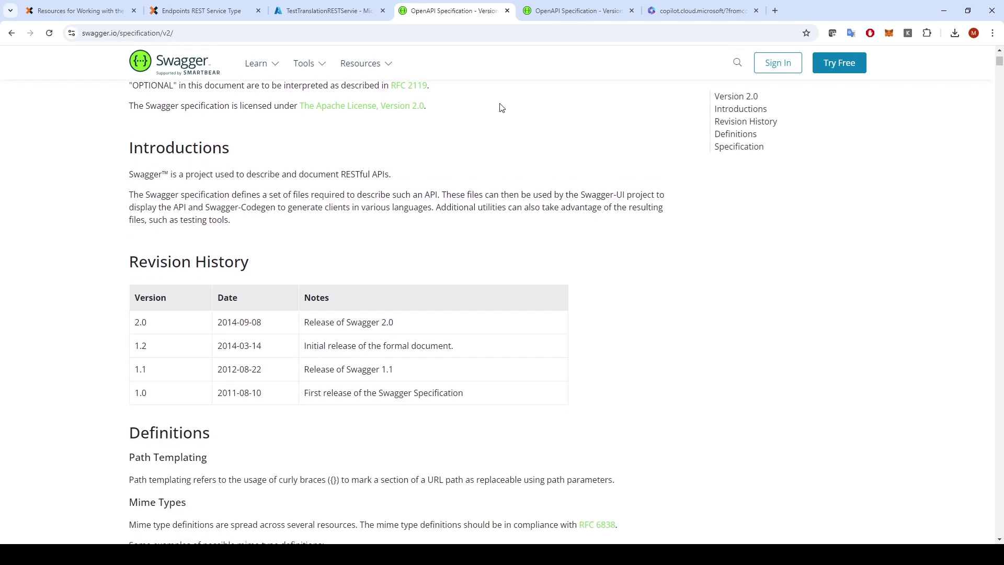
{"action": "scroll", "coordinate": [515, 340], "scroll_direction": "down", "scroll_amount": 3}
{"action": "scroll", "coordinate": [513, 340], "scroll_direction": "down", "scroll_amount": 4}
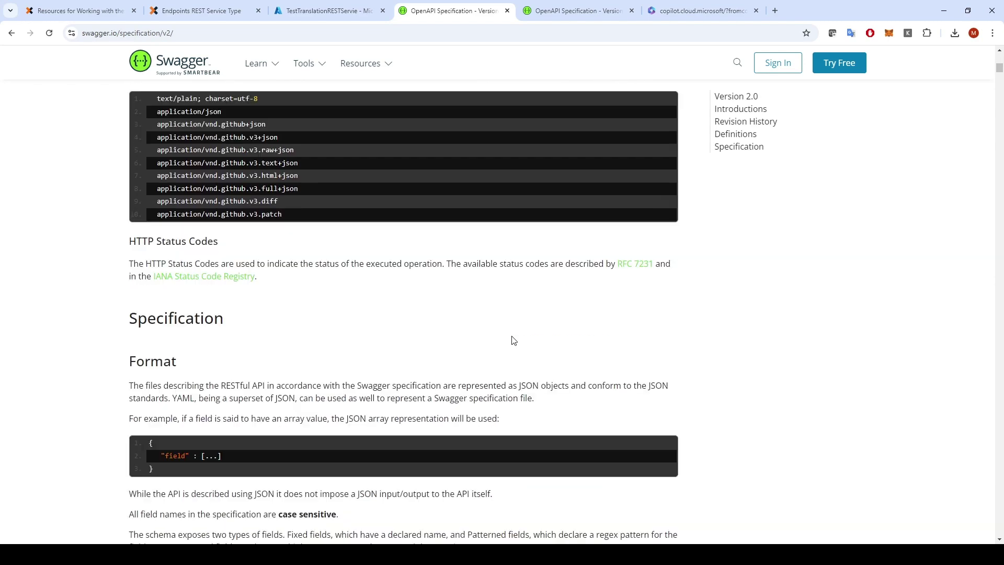
{"action": "scroll", "coordinate": [514, 340], "scroll_direction": "down", "scroll_amount": 2}
{"action": "scroll", "coordinate": [512, 340], "scroll_direction": "down", "scroll_amount": 10}
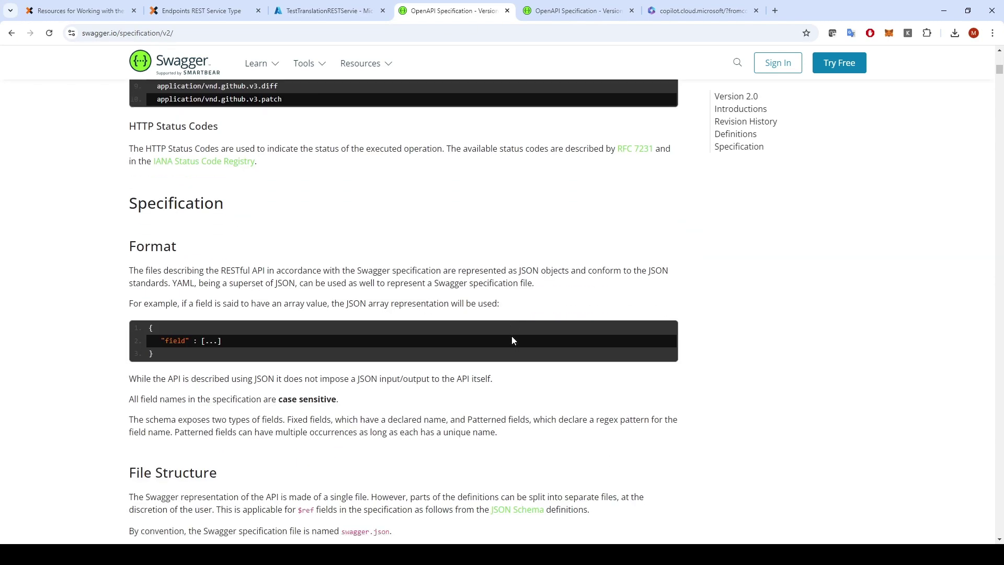
{"action": "scroll", "coordinate": [513, 341], "scroll_direction": "down", "scroll_amount": 8}
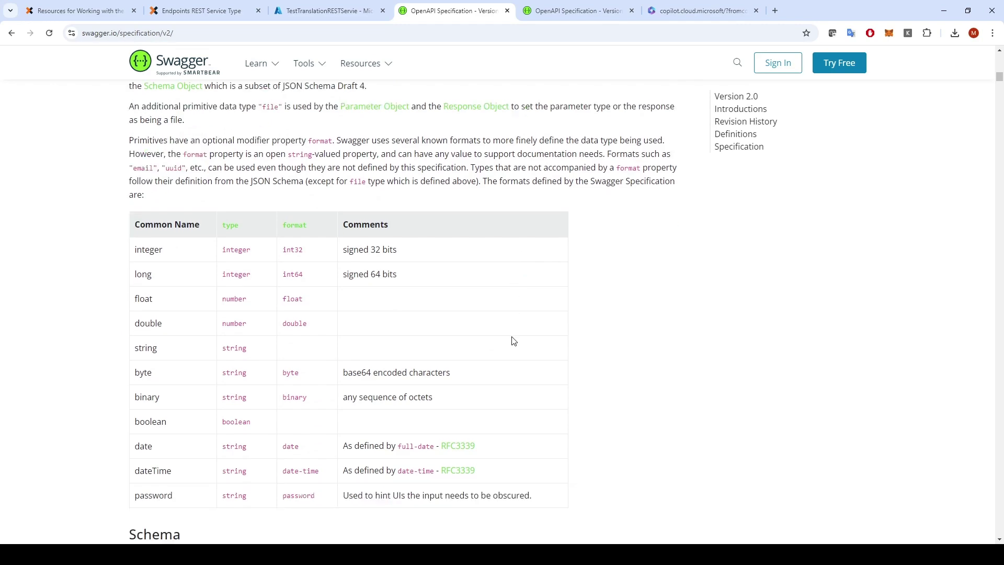
{"action": "scroll", "coordinate": [512, 338], "scroll_direction": "down", "scroll_amount": 8}
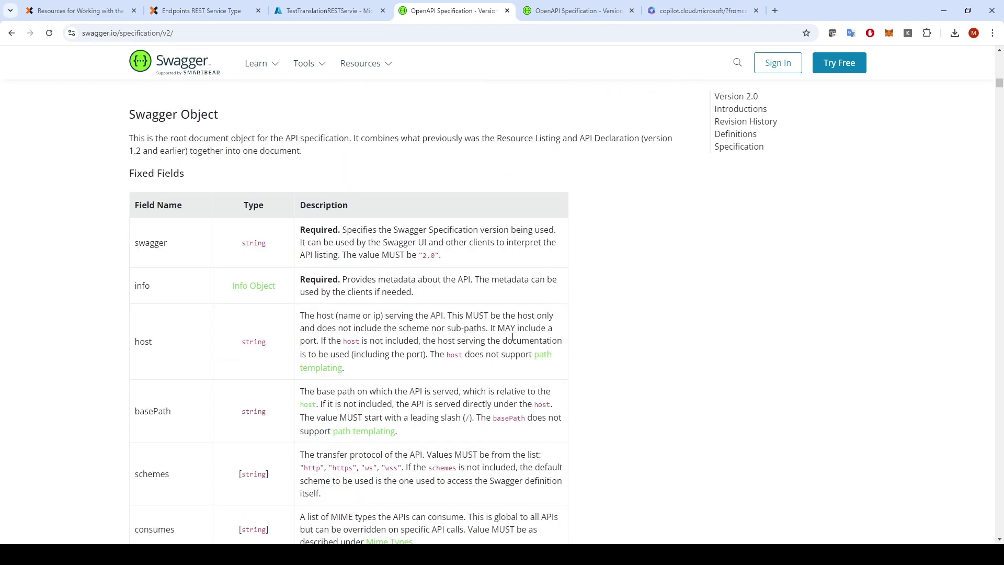
Step: Scroll through the definition examples on the second OpenAPI Specification tab
{"action": "left_click", "coordinate": [603, 11]}
{"action": "scroll", "coordinate": [410, 307], "scroll_direction": "down", "scroll_amount": 8}
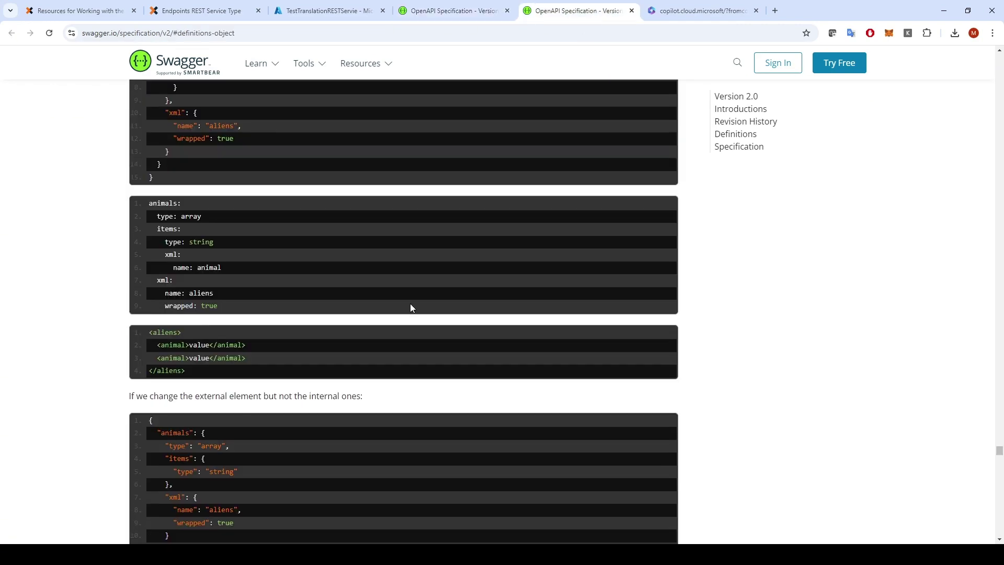
{"action": "scroll", "coordinate": [409, 307], "scroll_direction": "up", "scroll_amount": 15}
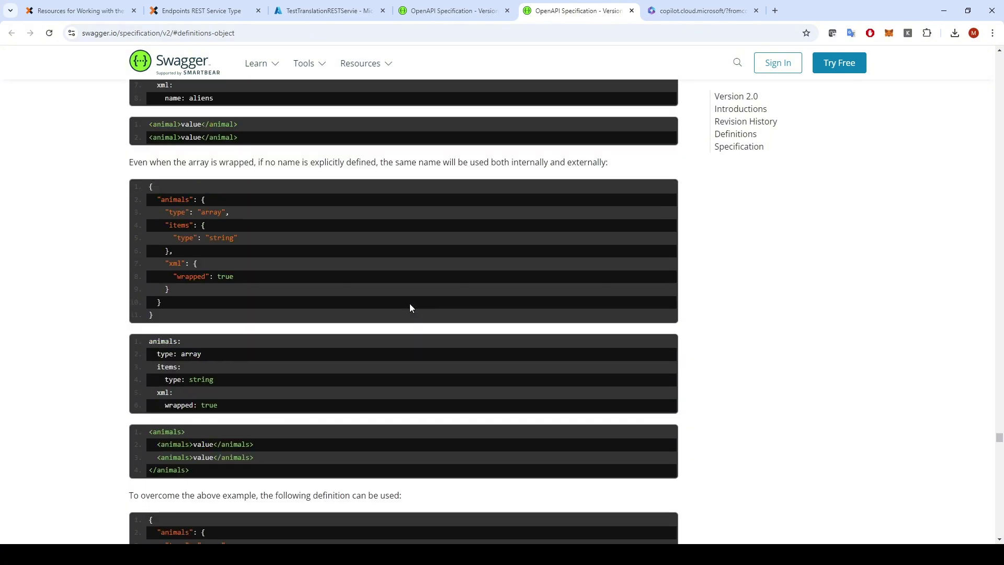
{"action": "scroll", "coordinate": [411, 307], "scroll_direction": "up", "scroll_amount": 15}
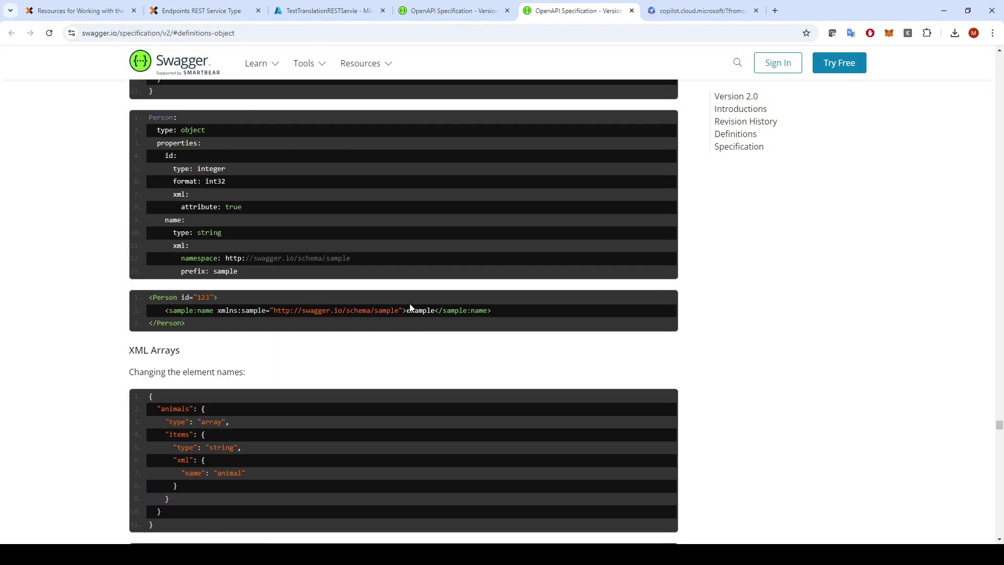
{"action": "scroll", "coordinate": [412, 308], "scroll_direction": "up", "scroll_amount": 15}
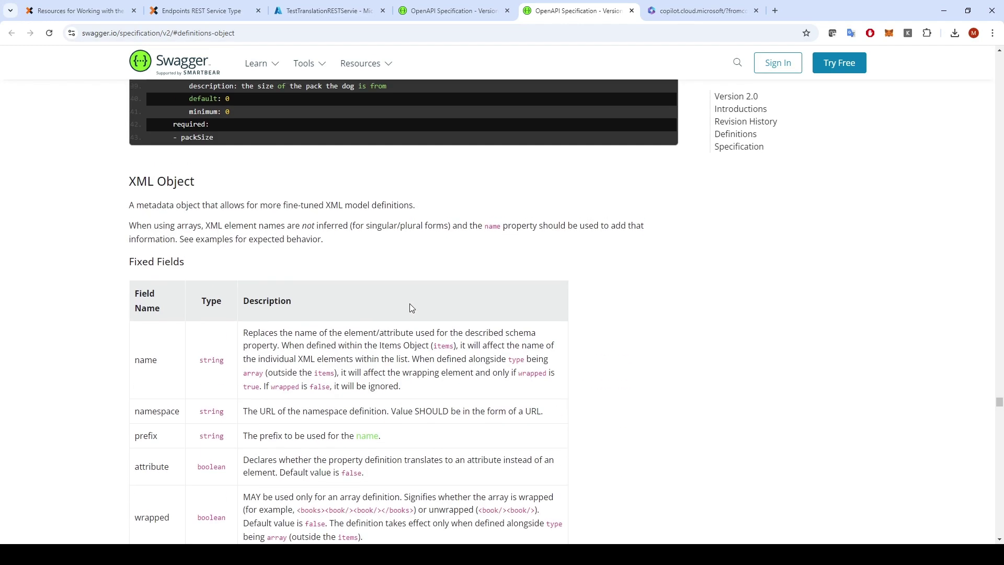
{"action": "scroll", "coordinate": [410, 308], "scroll_direction": "up", "scroll_amount": 15}
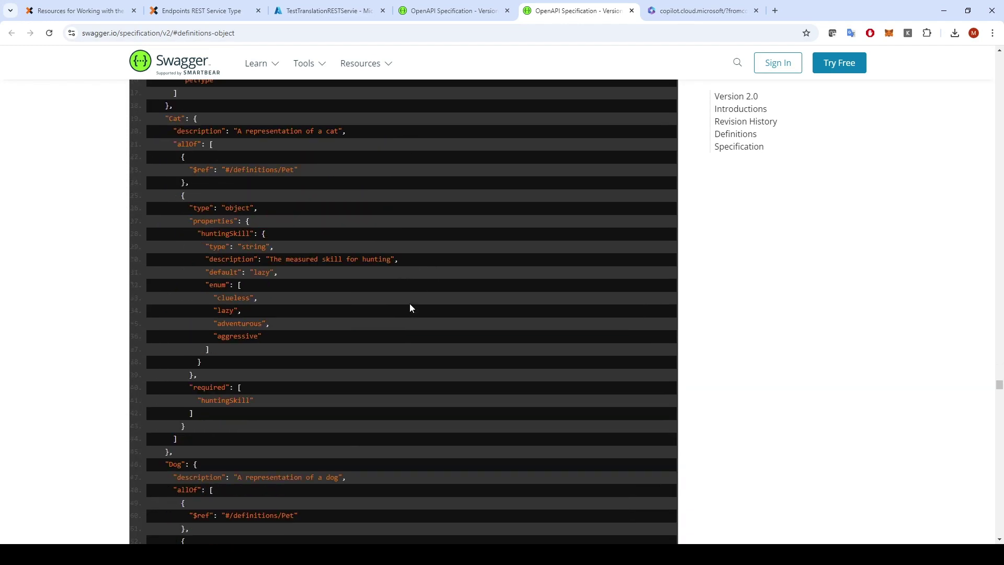
{"action": "scroll", "coordinate": [410, 308], "scroll_direction": "down", "scroll_amount": 5}
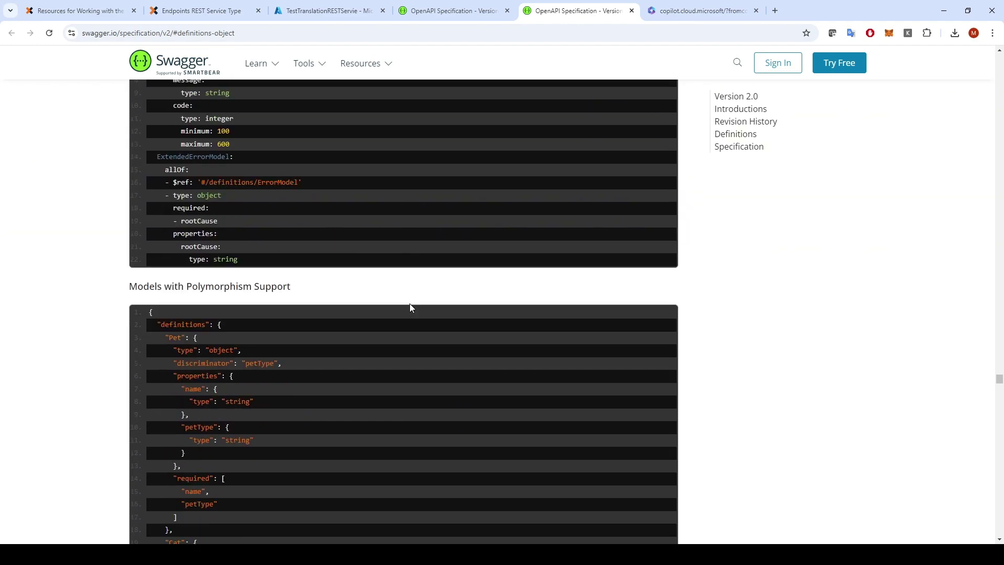
{"action": "scroll", "coordinate": [409, 308], "scroll_direction": "up", "scroll_amount": 4}
{"action": "scroll", "coordinate": [409, 308], "scroll_direction": "up", "scroll_amount": 15}
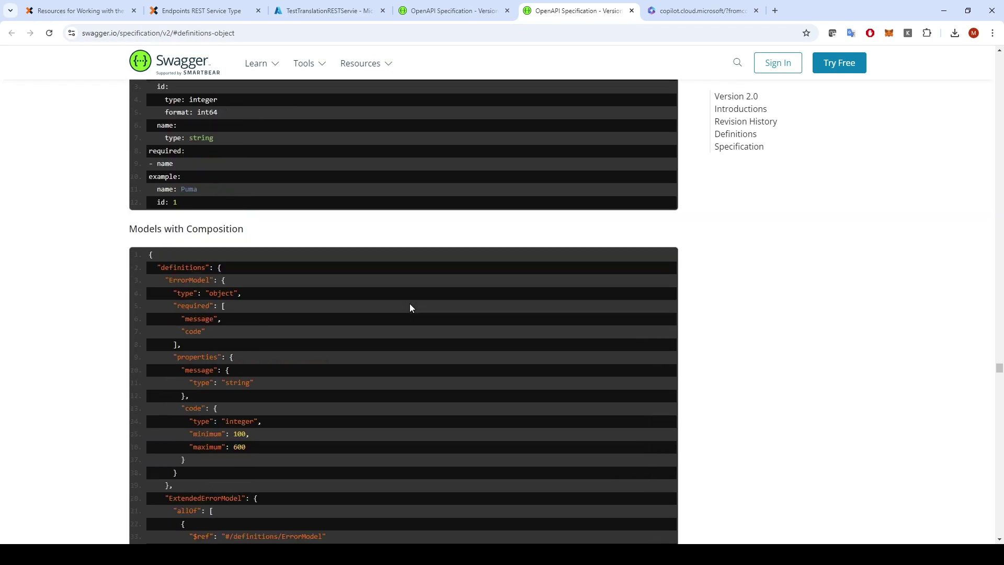
{"action": "scroll", "coordinate": [412, 308], "scroll_direction": "up", "scroll_amount": 15}
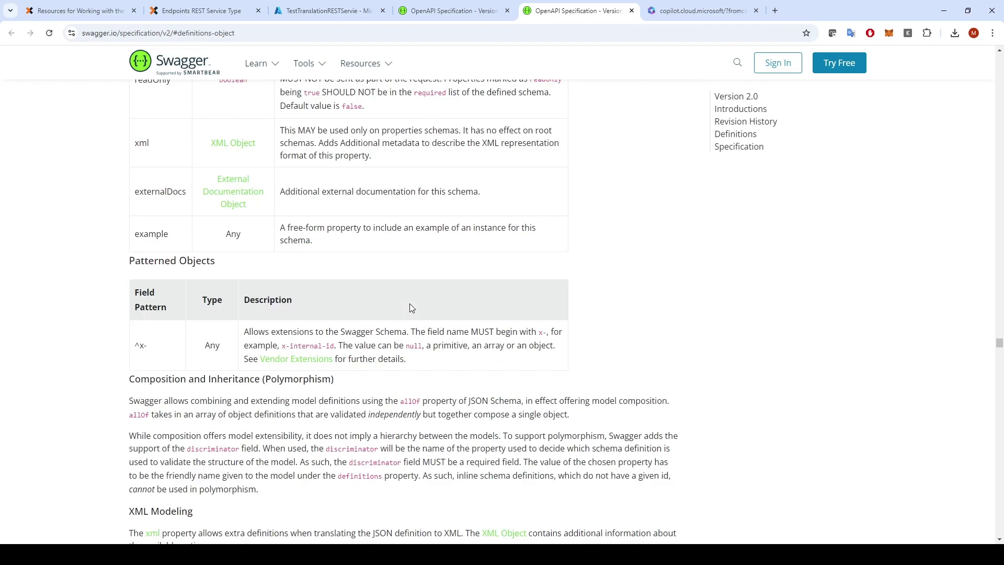
{"action": "scroll", "coordinate": [412, 308], "scroll_direction": "up", "scroll_amount": 20}
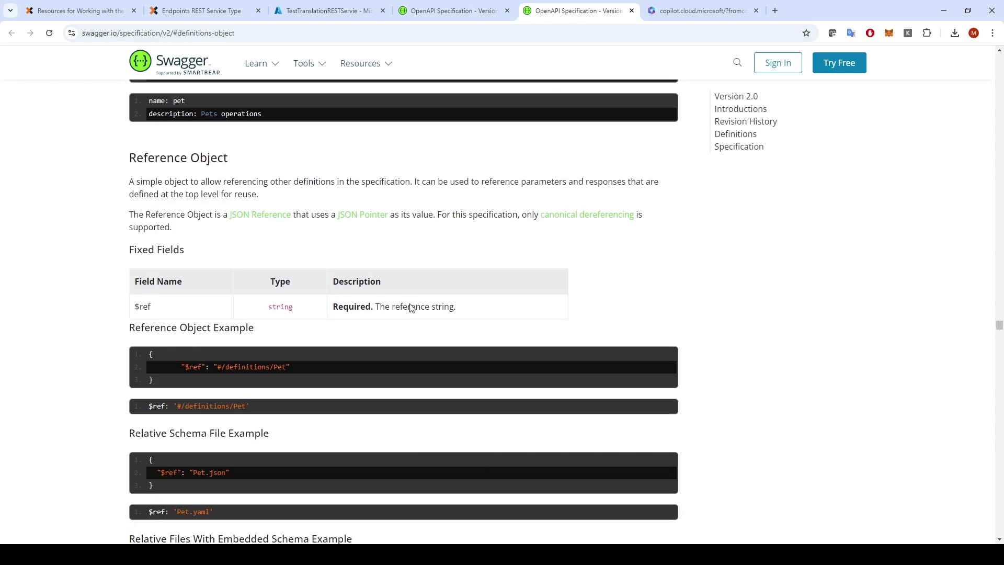
{"action": "scroll", "coordinate": [412, 307], "scroll_direction": "up", "scroll_amount": 15}
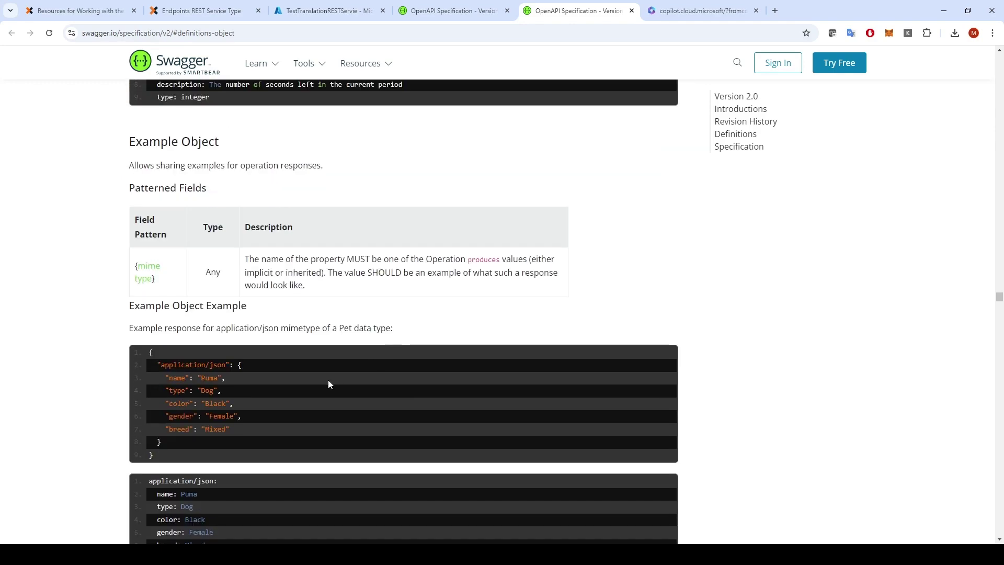
{"action": "scroll", "coordinate": [356, 391], "scroll_direction": "up", "scroll_amount": 5}
{"action": "scroll", "coordinate": [364, 392], "scroll_direction": "up", "scroll_amount": 12}
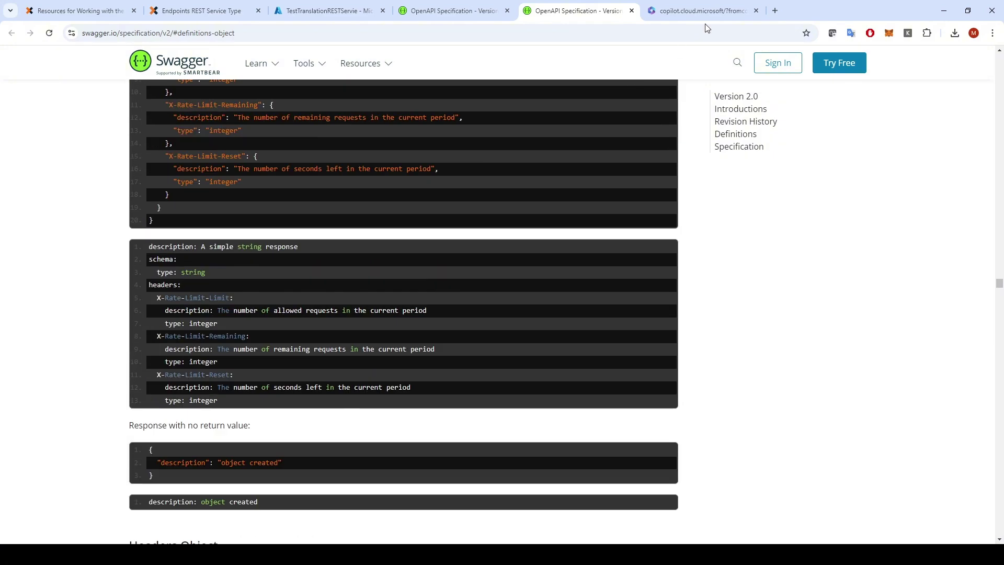
{"action": "left_click", "coordinate": [714, 11]}
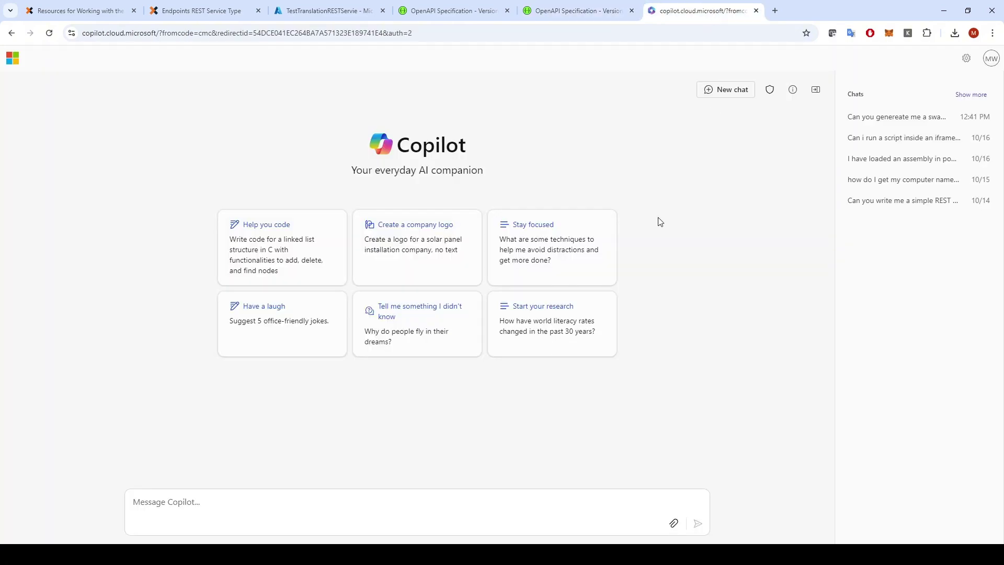
Step: Type 'Can you generate me a swagger definition file, using version 2.0, with the following request:'
{"action": "left_click", "coordinate": [316, 506]}
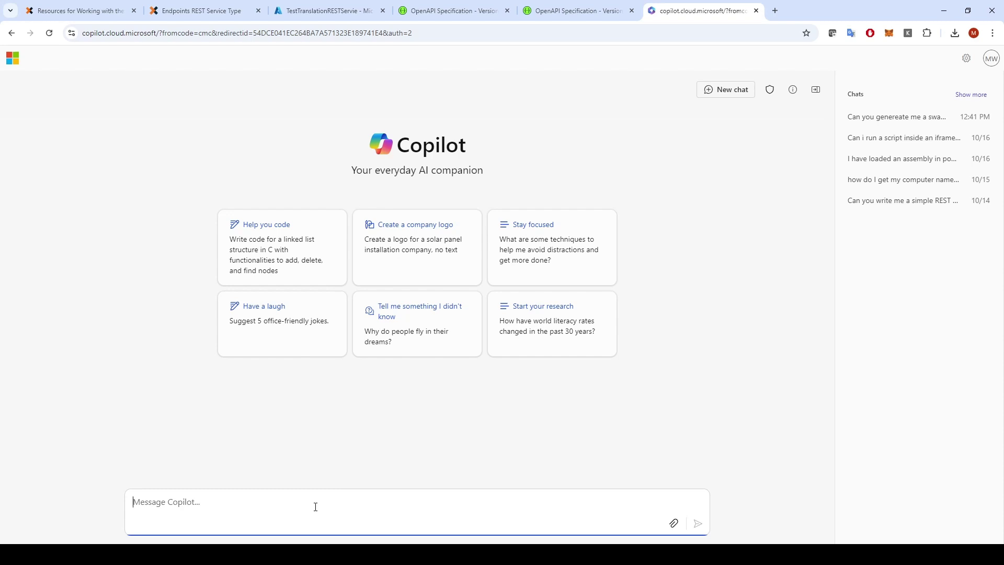
{"action": "key", "text": "BackSpace"}
{"action": "type", "text": "Can you generate me a swagger d"}
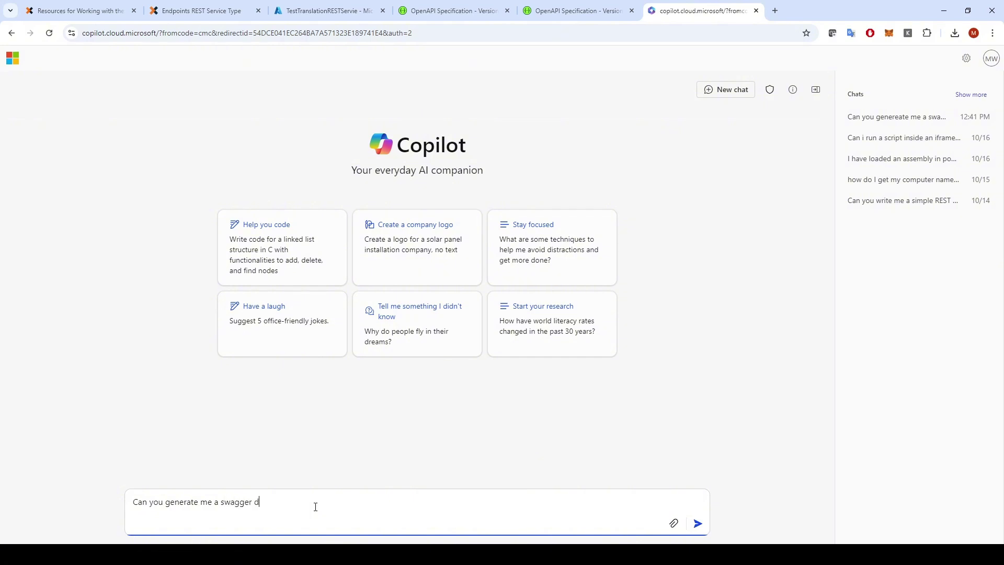
{"action": "type", "text": "efinition file, using version 2.0, with the follwi"}
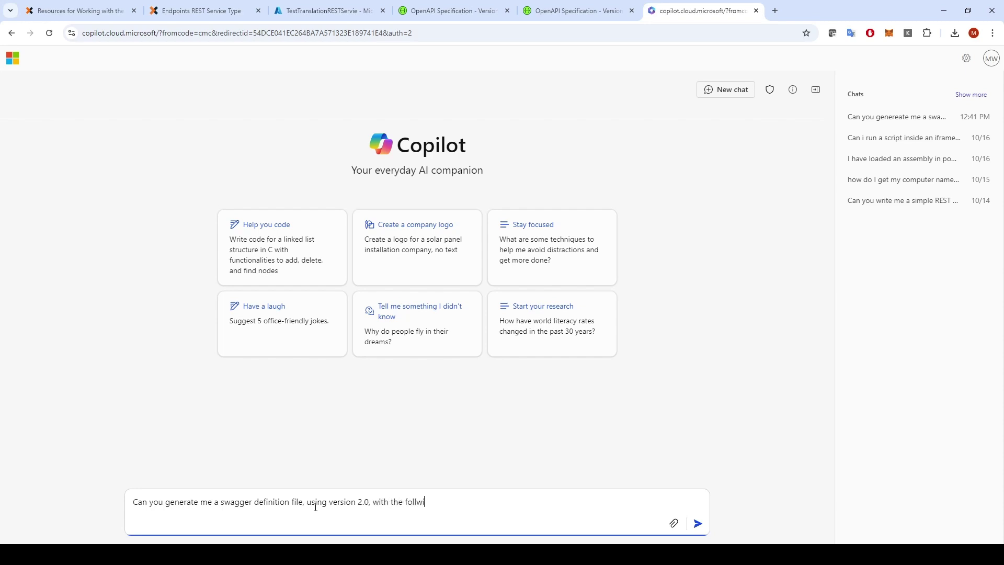
{"action": "key", "text": "BackSpace"}
{"action": "key", "text": "BackSpace"}
{"action": "type", "text": "ing request:"}
Step: Paste the POST request, then 'Which produces the following response:' and the sample JSON response
{"action": "left_click", "coordinate": [273, 555]}
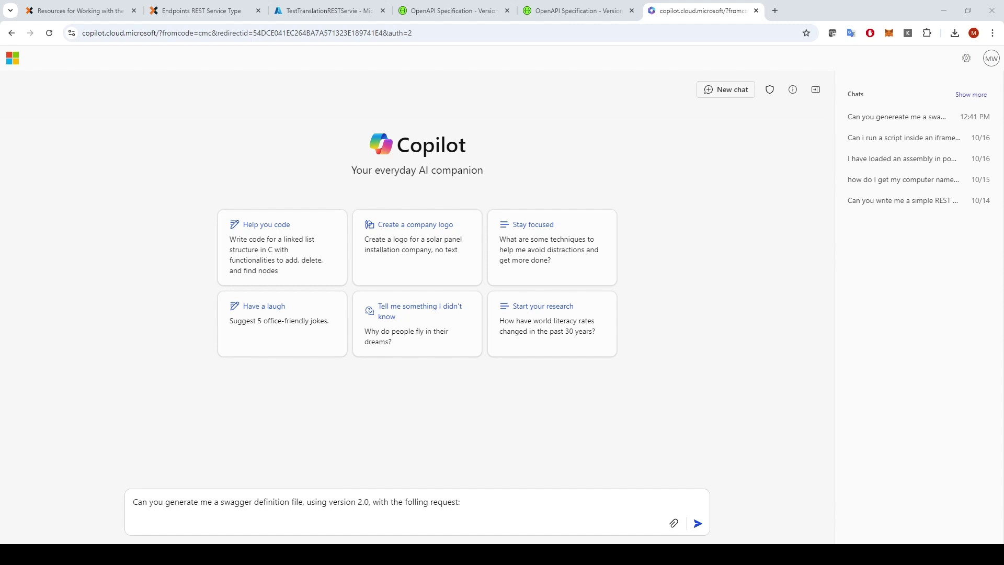
{"action": "key", "text": "alt+Tab"}
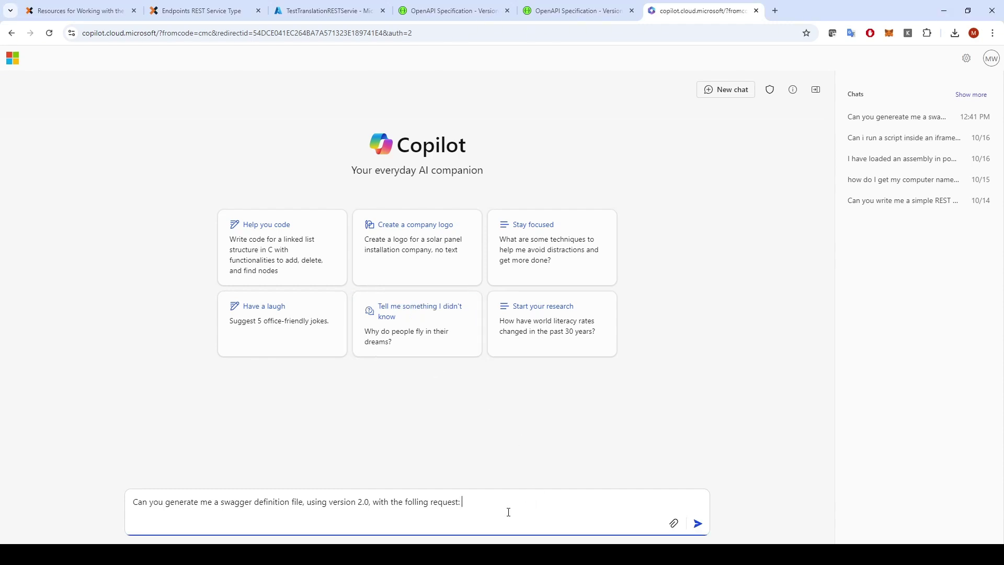
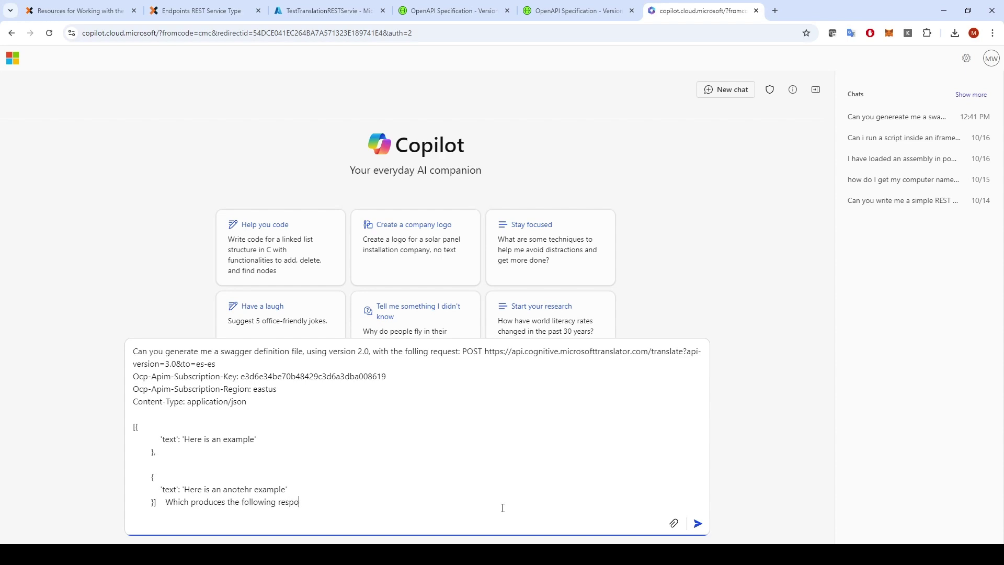
{"action": "key", "text": "alt+Tab"}
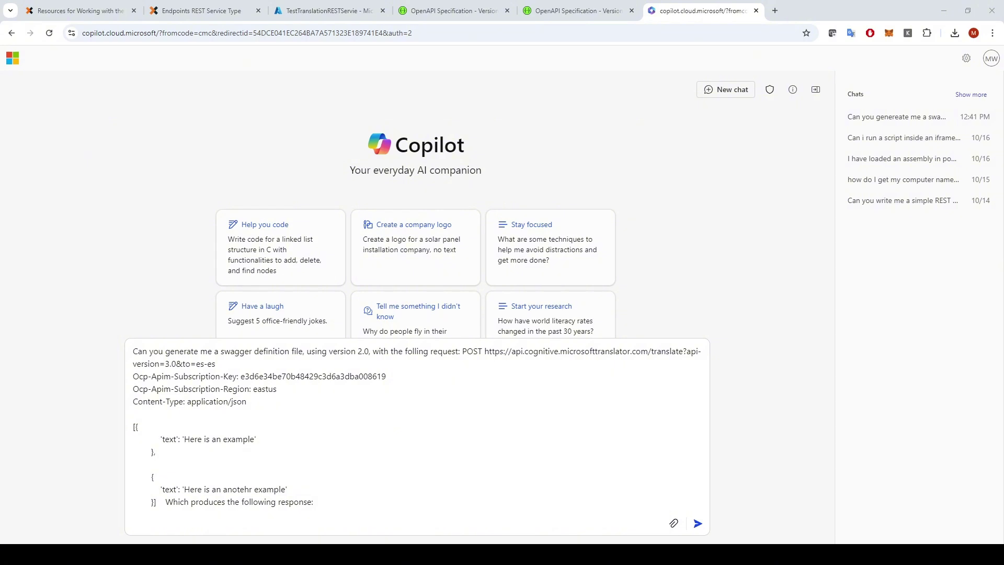
{"action": "left_click", "coordinate": [552, 411]}
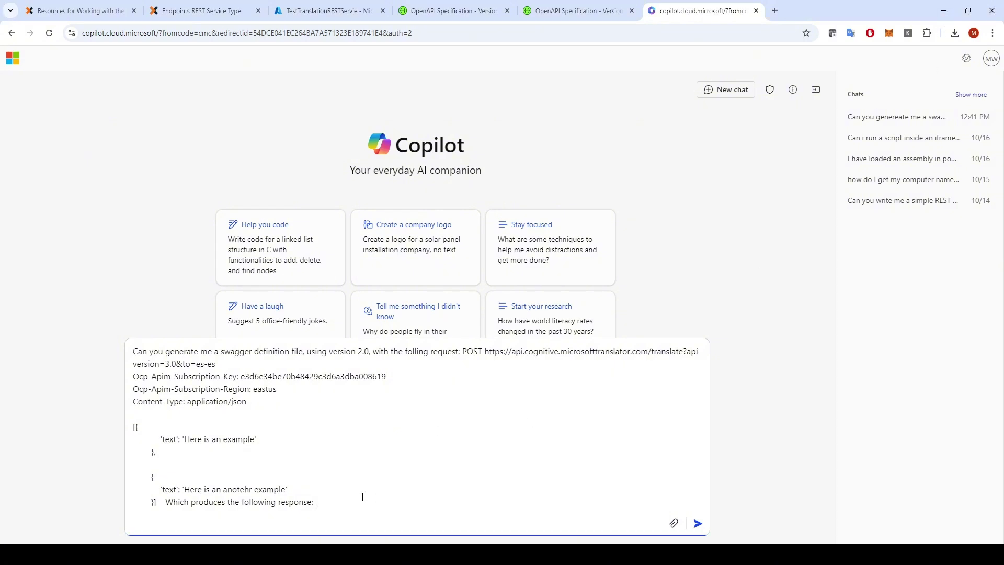
{"action": "key", "text": "ctrl+v"}
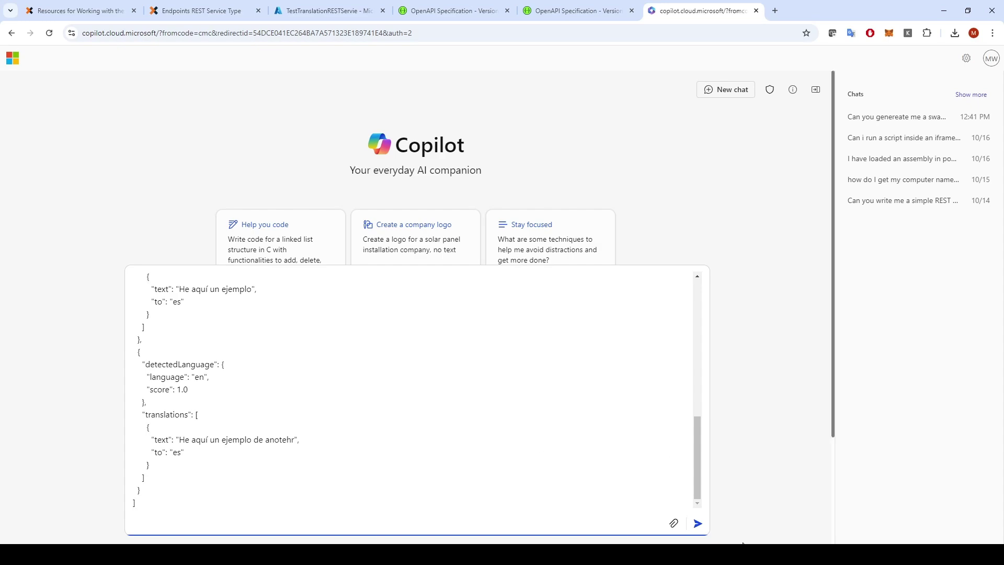
Step: Submit the prompt and scroll through Copilot's YAML Swagger 2.0 definition for /translate
{"action": "left_click", "coordinate": [698, 524]}
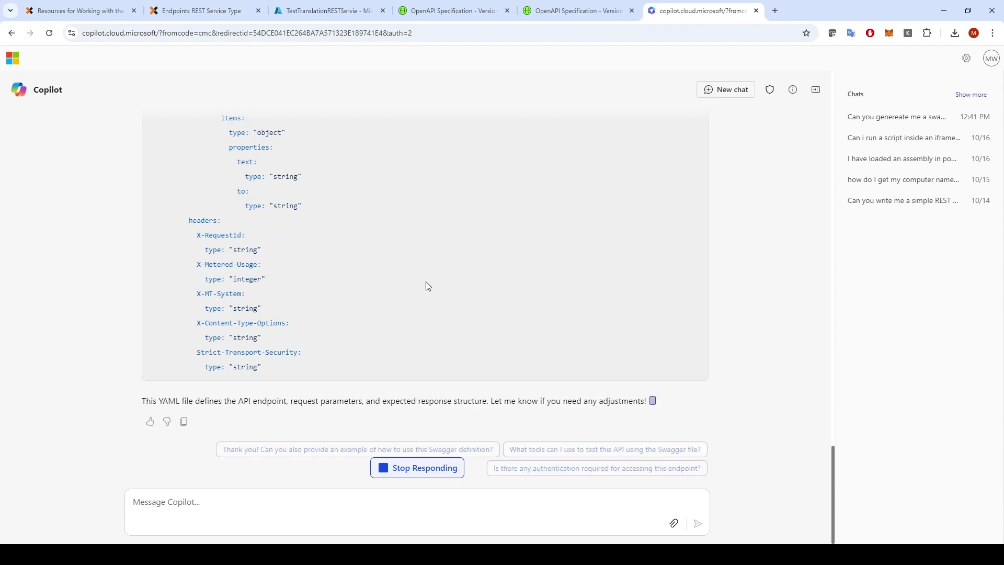
{"action": "scroll", "coordinate": [426, 285], "scroll_direction": "up", "scroll_amount": 10}
{"action": "scroll", "coordinate": [426, 281], "scroll_direction": "up", "scroll_amount": 8}
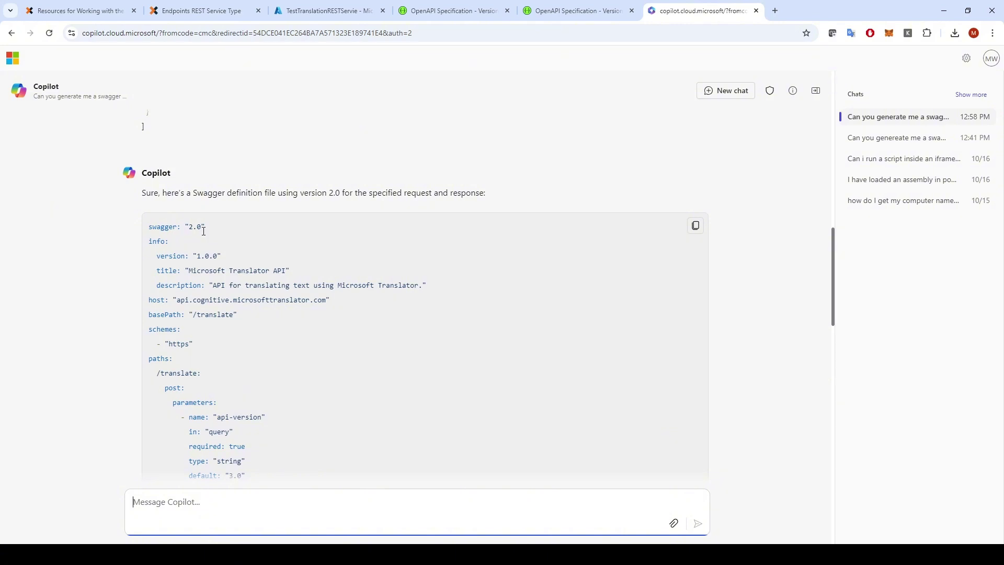
{"action": "scroll", "coordinate": [203, 231], "scroll_direction": "down", "scroll_amount": 18}
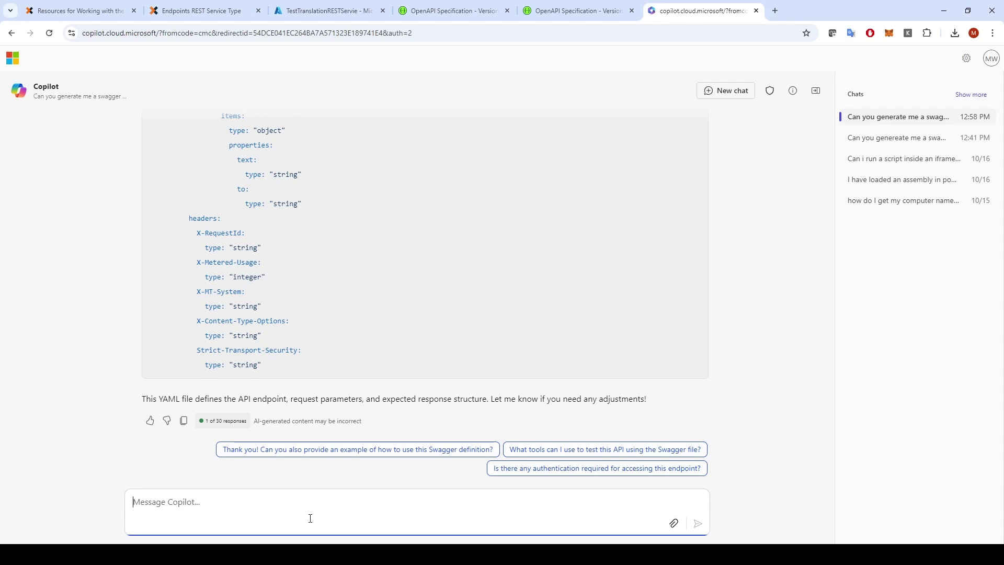
Step: Ask Copilot 'Can you output this in json instead?'
{"action": "type", "text": "CA"}
{"action": "type", "text": "an you out"}
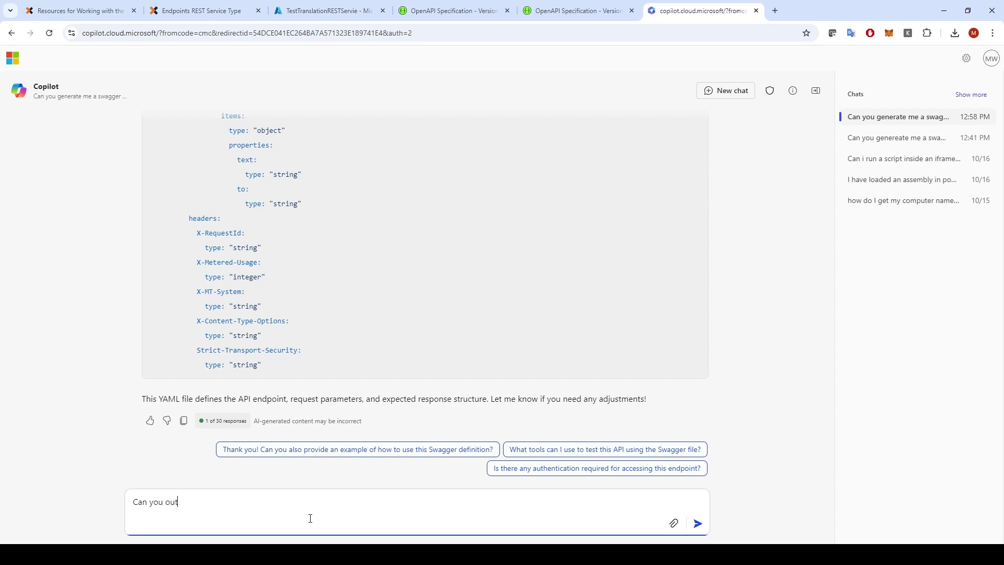
{"action": "type", "text": "put this in "}
{"action": "type", "text": "json inated"}
{"action": "key", "text": "BackSpace"}
{"action": "key", "text": "BackSpace"}
{"action": "key", "text": "BackSpace"}
{"action": "type", "text": "tead"}
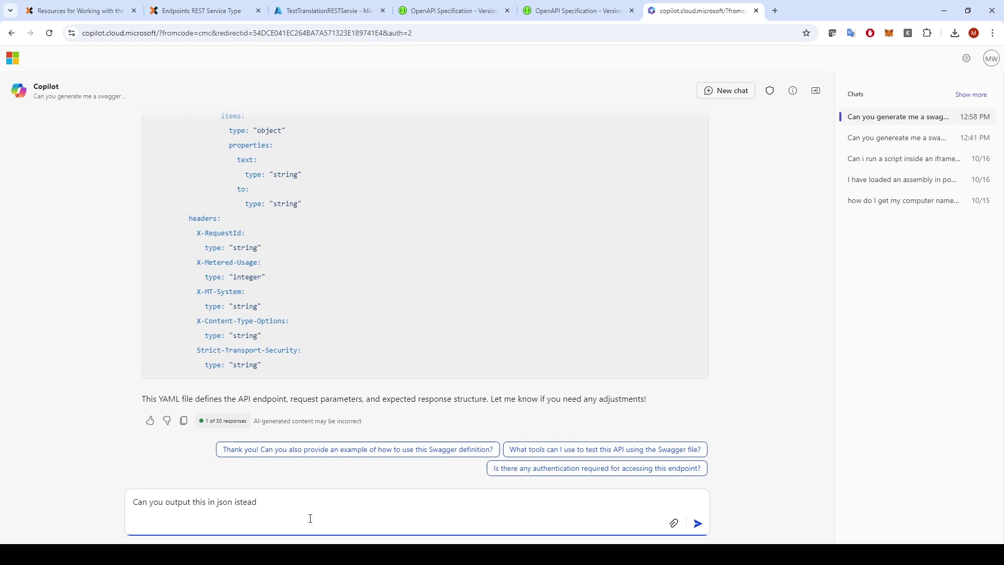
{"action": "key", "text": "BackSpace"}
{"action": "key", "text": "BackSpace"}
{"action": "key", "text": "BackSpace"}
{"action": "key", "text": "BackSpace"}
{"action": "key", "text": "BackSpace"}
{"action": "type", "text": "nstead?"}
{"action": "key", "text": "Return"}
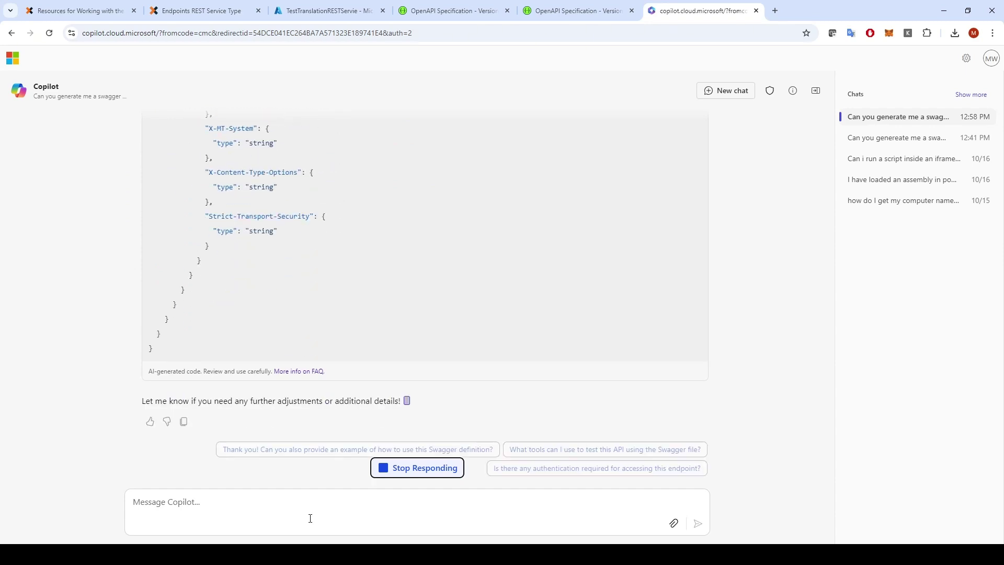
Step: Scroll back up to the start of the generated Swagger JSON code block
{"action": "scroll", "coordinate": [556, 216], "scroll_direction": "up", "scroll_amount": 15}
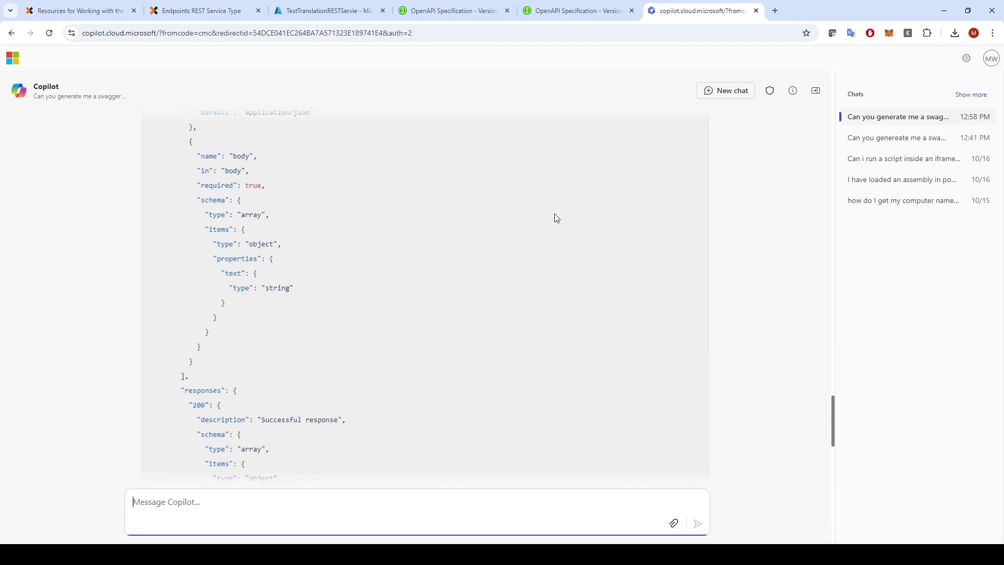
{"action": "scroll", "coordinate": [556, 224], "scroll_direction": "up", "scroll_amount": 10}
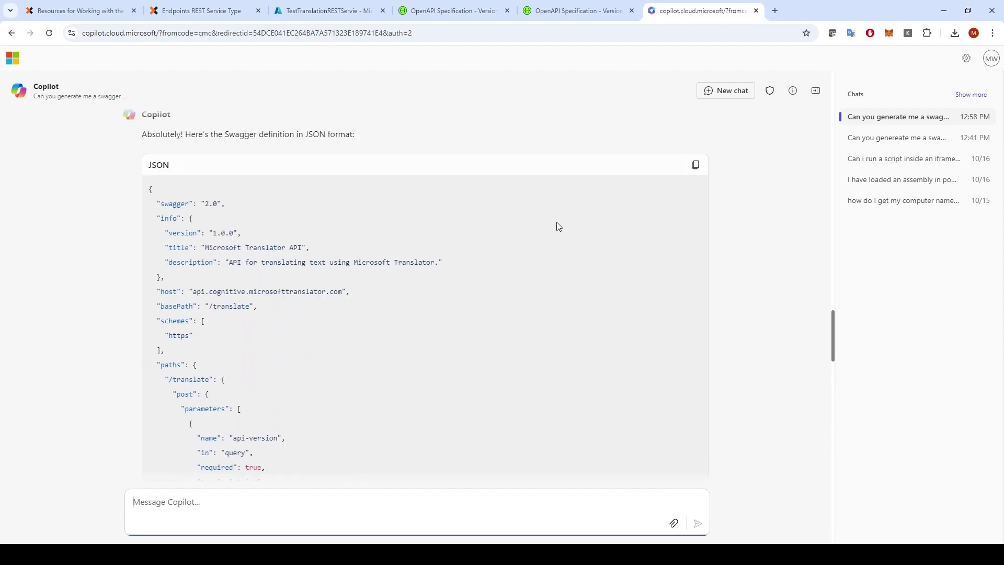
{"action": "scroll", "coordinate": [714, 271], "scroll_direction": "up", "scroll_amount": 1}
{"action": "scroll", "coordinate": [704, 272], "scroll_direction": "down", "scroll_amount": 3}
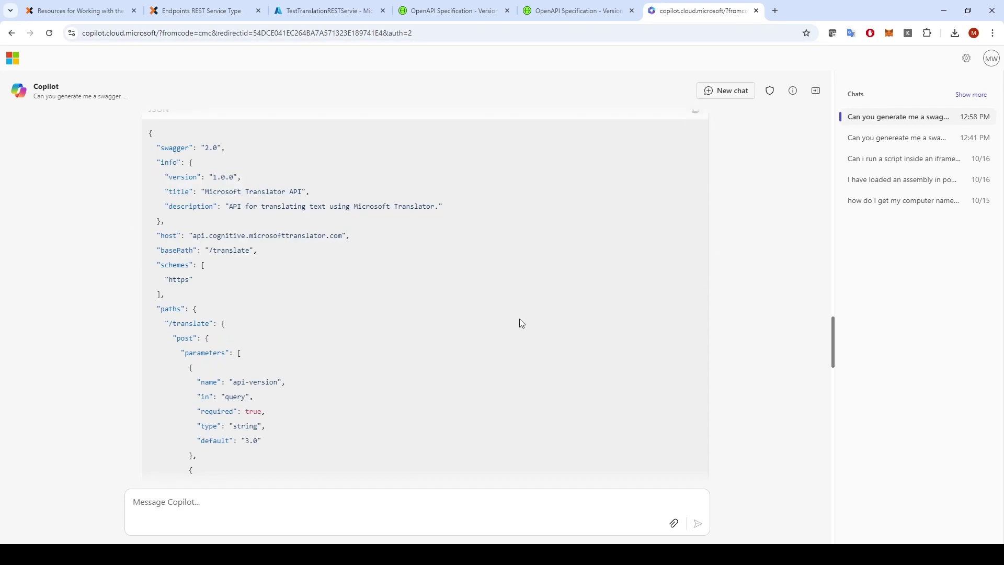
{"action": "left_click", "coordinate": [223, 555]}
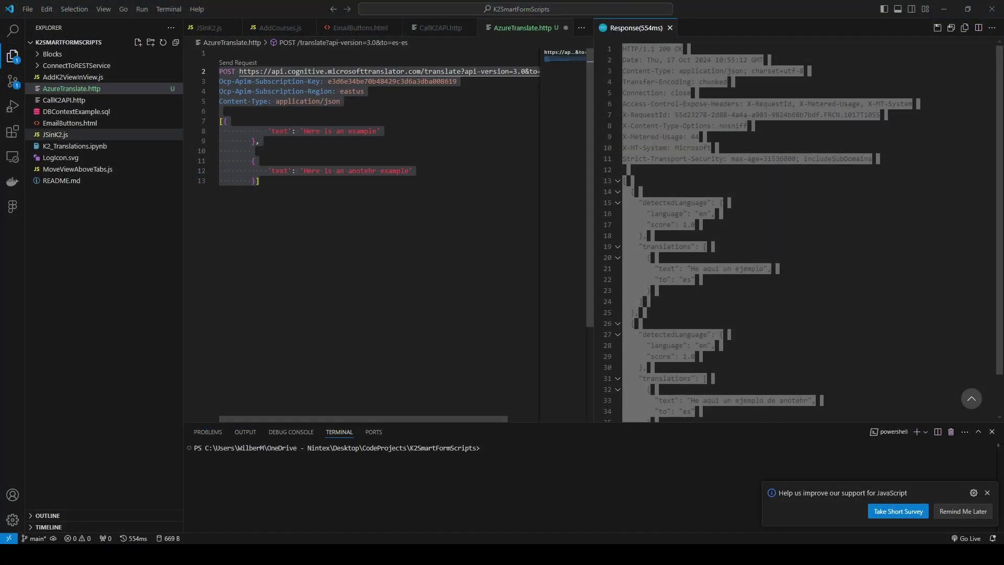
Step: Create RESTTranslationsDefinition.json inside the ConnectToRESTService folder
{"action": "left_click", "coordinate": [75, 67]}
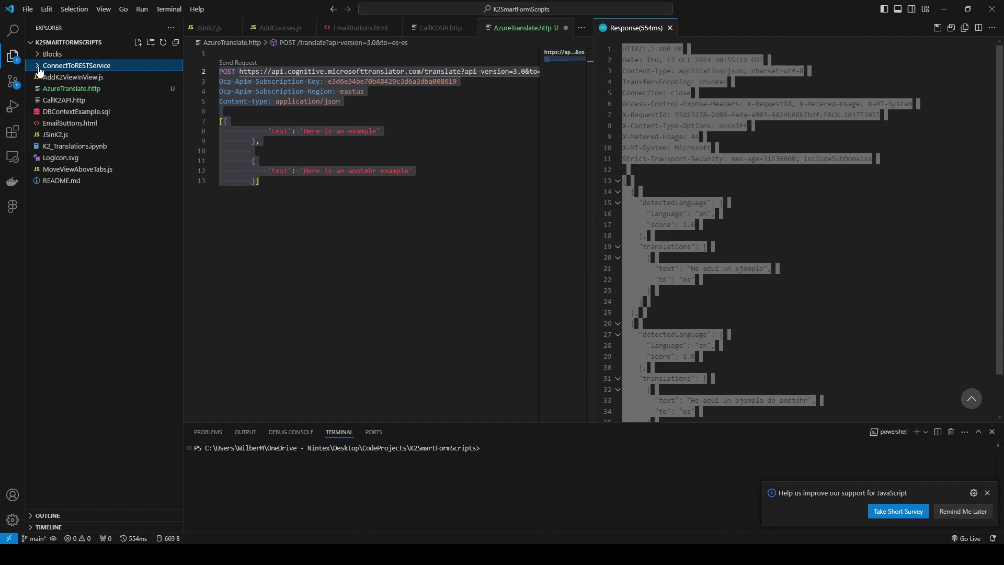
{"action": "right_click", "coordinate": [74, 66]}
{"action": "left_click", "coordinate": [97, 76]}
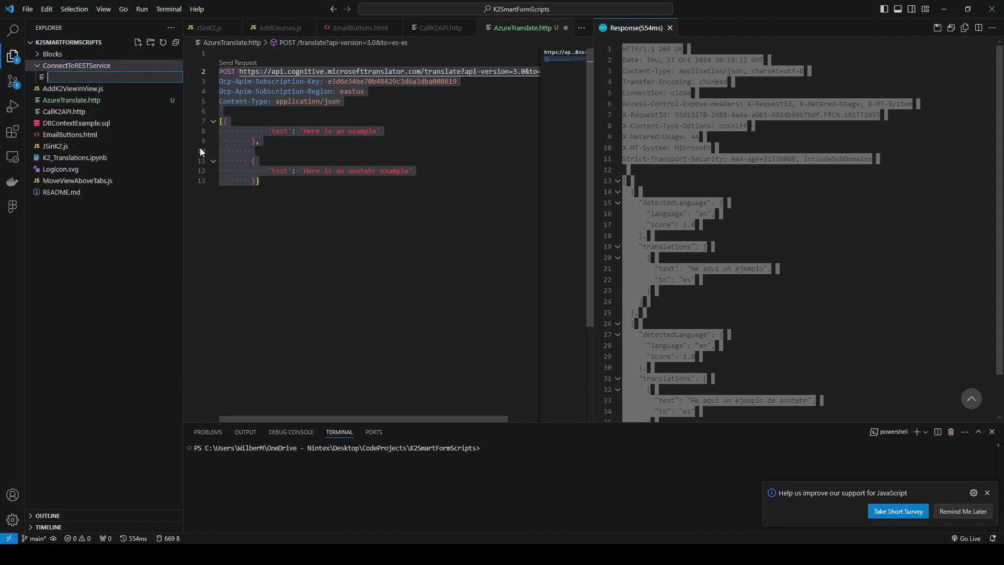
{"action": "type", "text": "RESTTranslationsDefinition.json"}
{"action": "key", "text": "Return"}
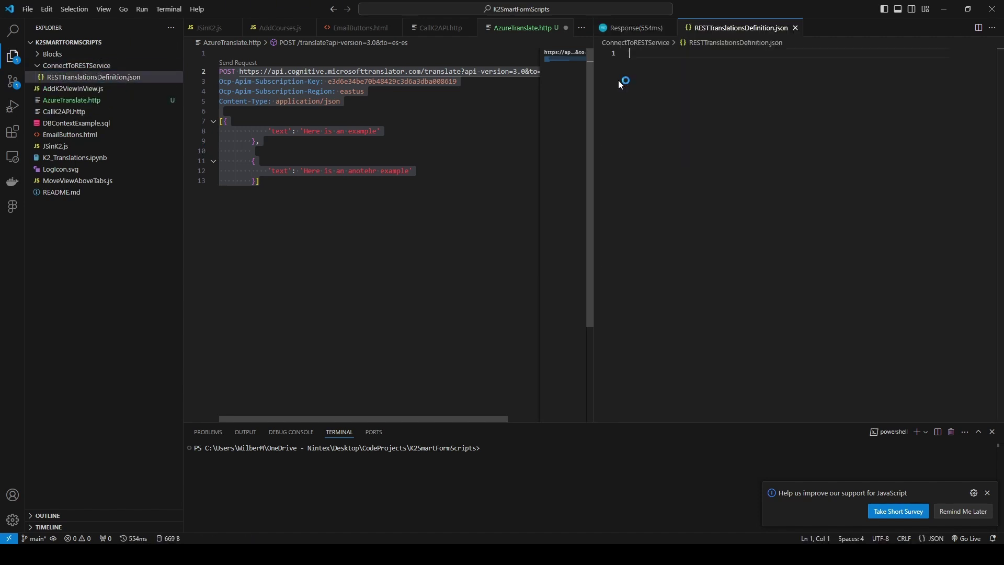
Step: Close the translation Response tab and reopen the empty RESTTranslationsDefinition.json
{"action": "left_click", "coordinate": [801, 29]}
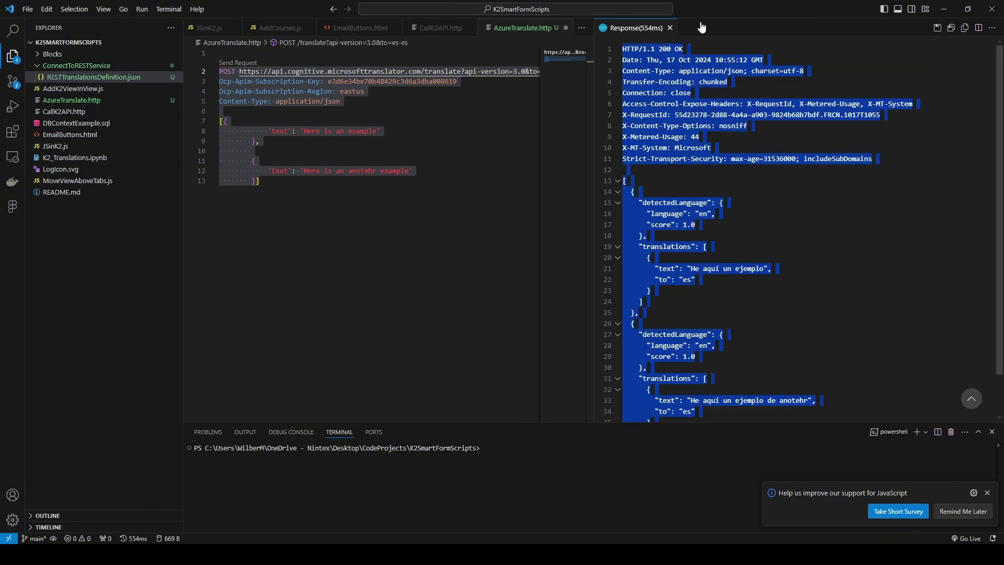
{"action": "left_click", "coordinate": [672, 28]}
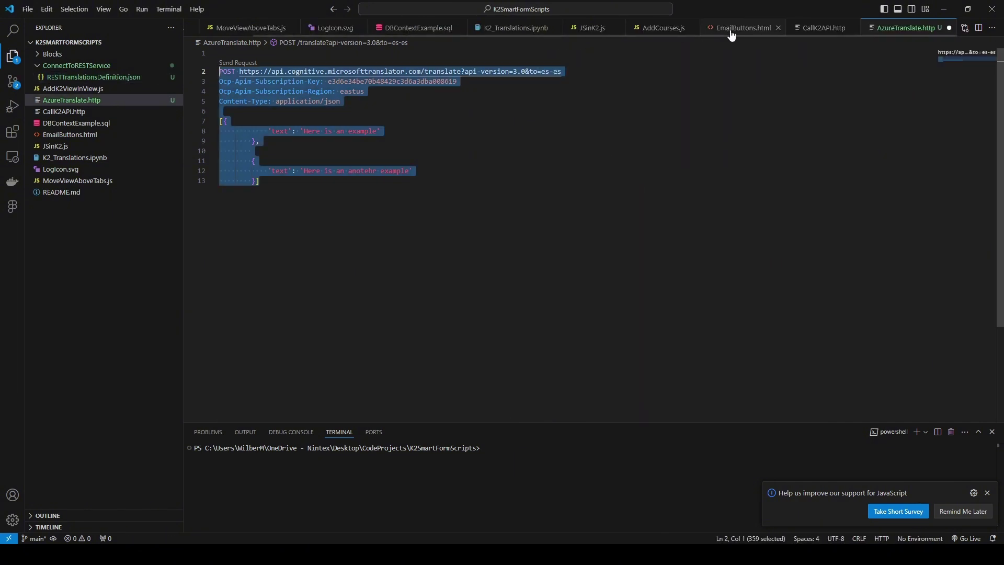
{"action": "left_click", "coordinate": [94, 77]}
{"action": "left_click", "coordinate": [383, 139]}
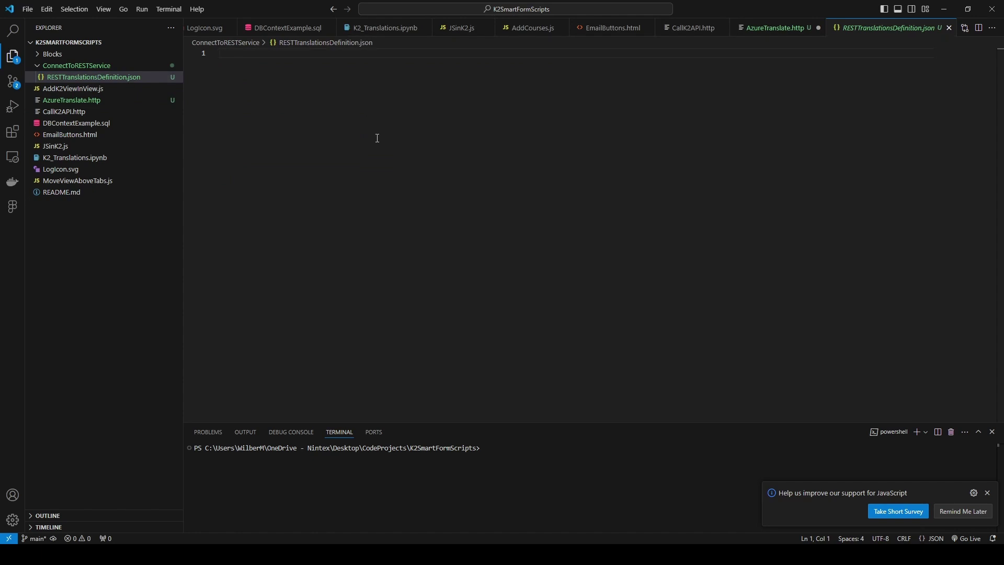
Step: Replace the pasted translation response with the copied Swagger 2.0 Microsoft Translator API definition
{"action": "key", "text": "ctrl+v"}
{"action": "scroll", "coordinate": [387, 141], "scroll_direction": "up", "scroll_amount": 2}
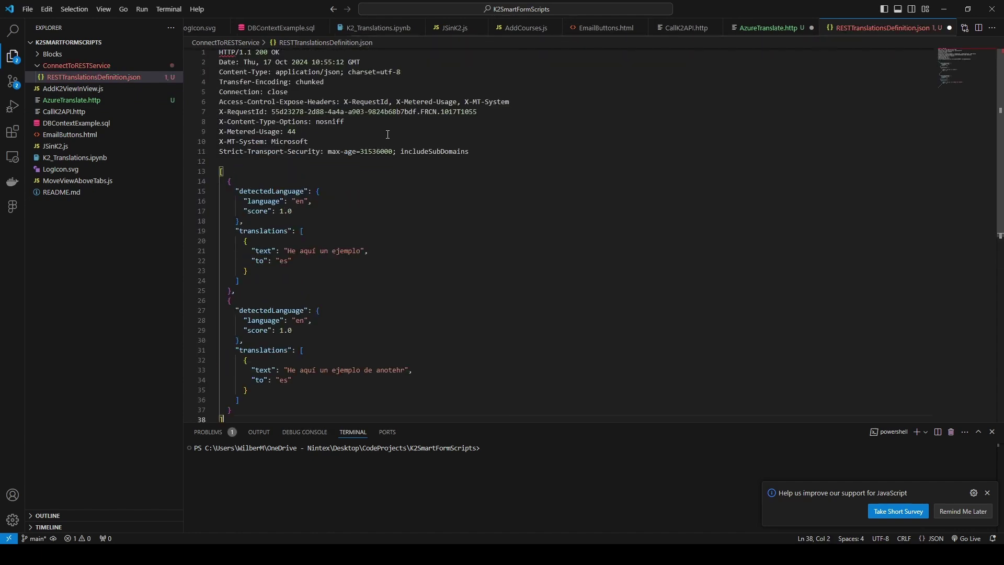
{"action": "scroll", "coordinate": [446, 177], "scroll_direction": "down", "scroll_amount": 2}
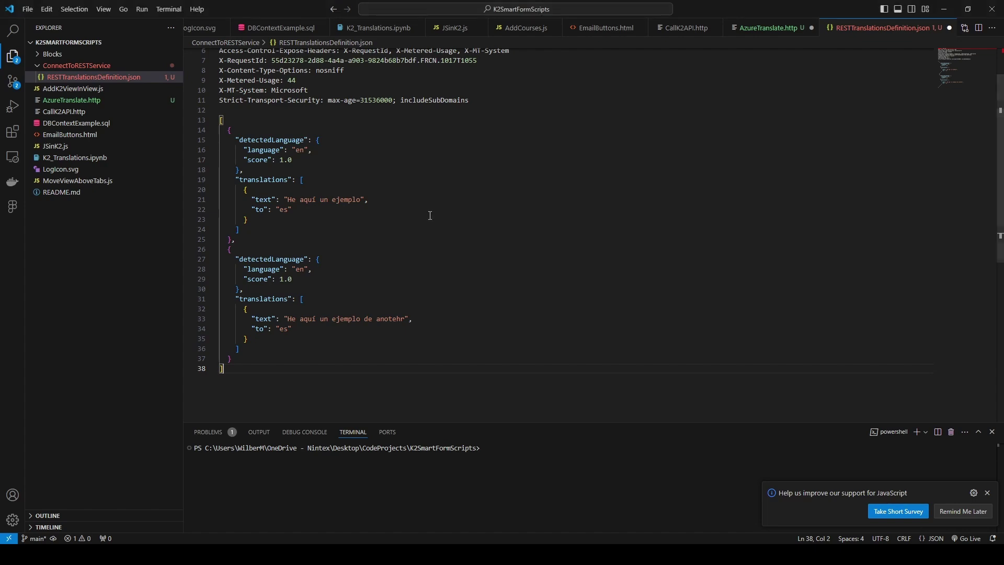
{"action": "key", "text": "ctrl+a"}
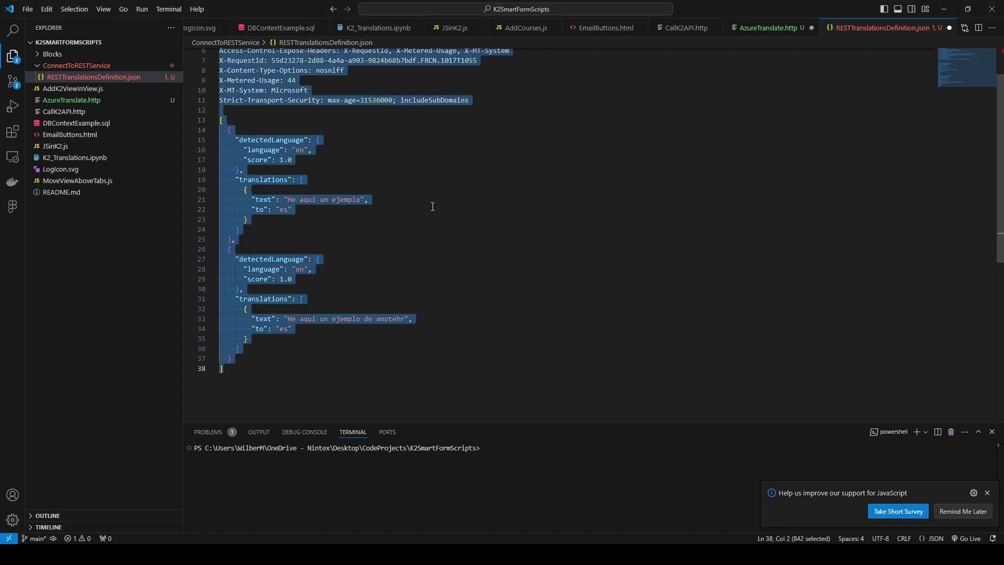
{"action": "key", "text": "ctrl+v"}
{"action": "scroll", "coordinate": [434, 230], "scroll_direction": "up", "scroll_amount": 20}
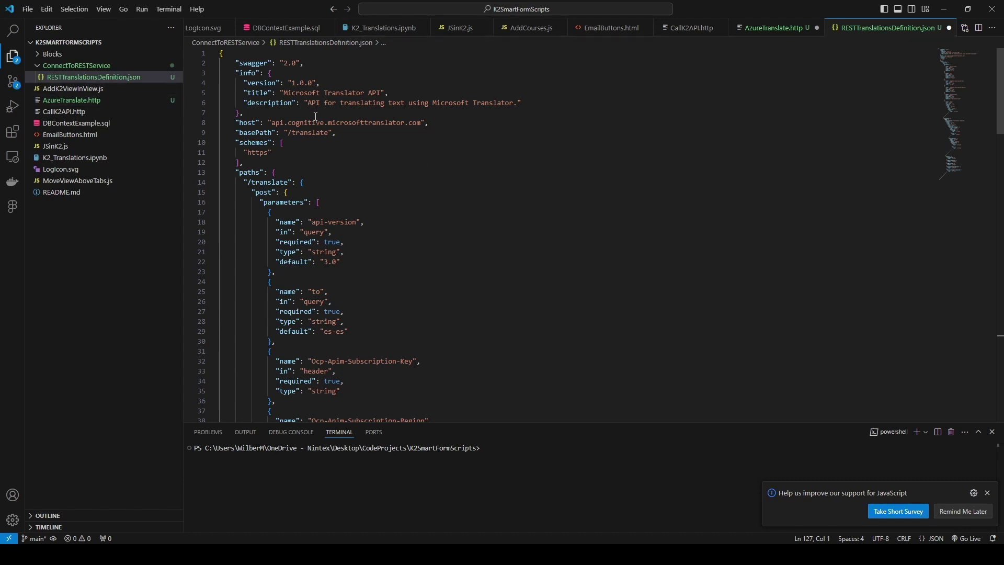
{"action": "left_click", "coordinate": [274, 65]}
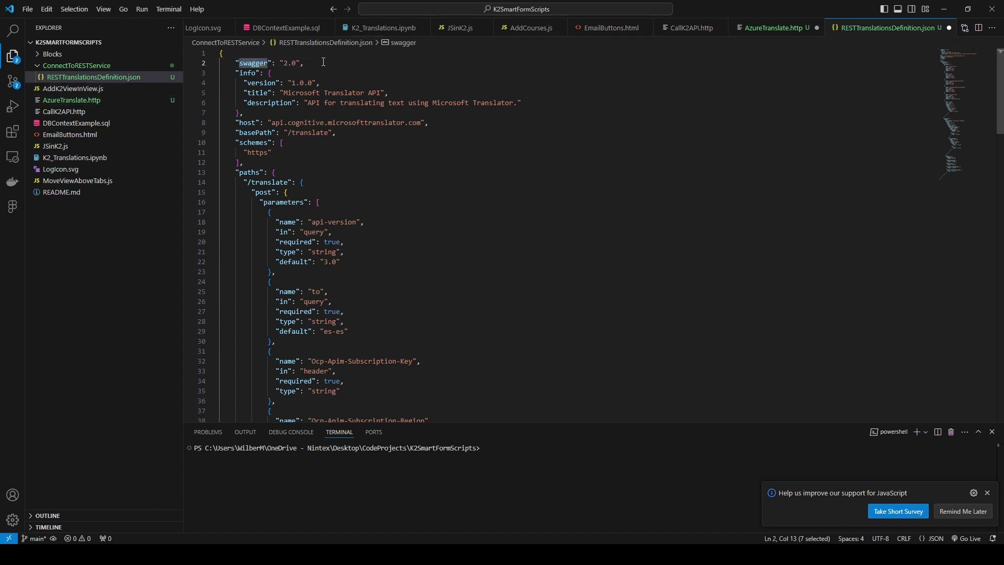
{"action": "left_click_drag", "start_coordinate": [304, 63], "coordinate": [243, 66]}
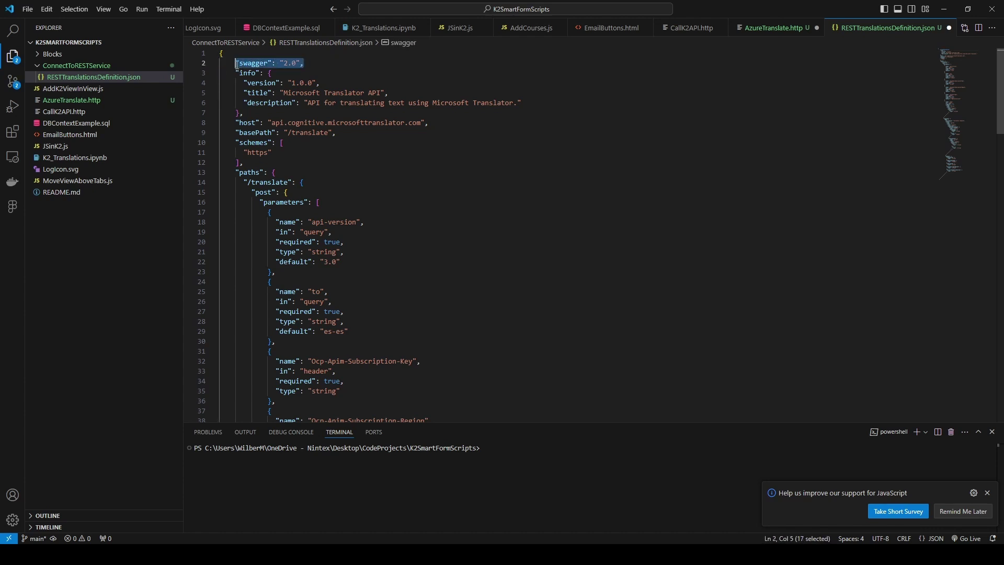
{"action": "left_click", "coordinate": [245, 111]}
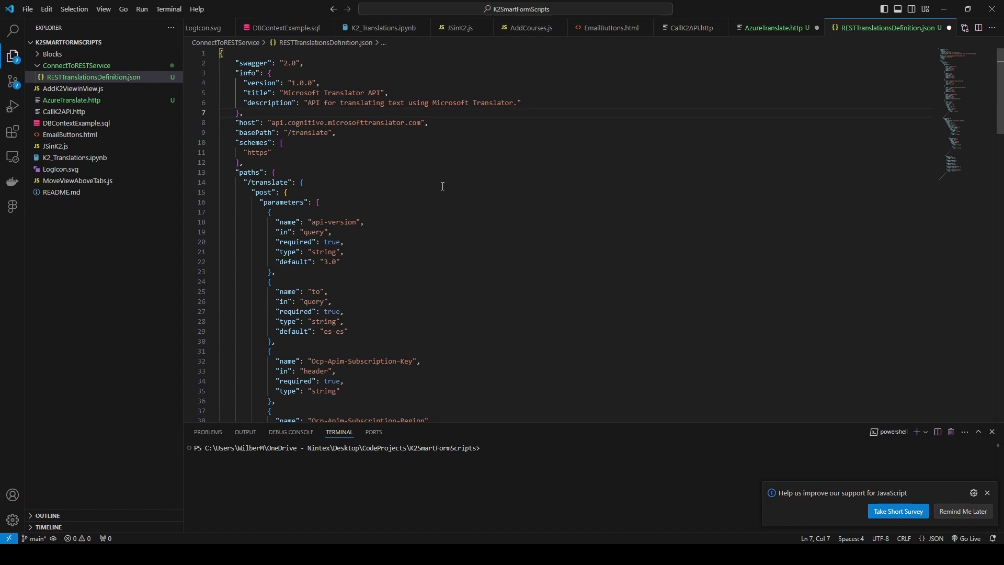
{"action": "left_click", "coordinate": [303, 182]}
{"action": "left_click_drag", "start_coordinate": [422, 123], "coordinate": [284, 122]}
{"action": "double_click", "coordinate": [321, 133]}
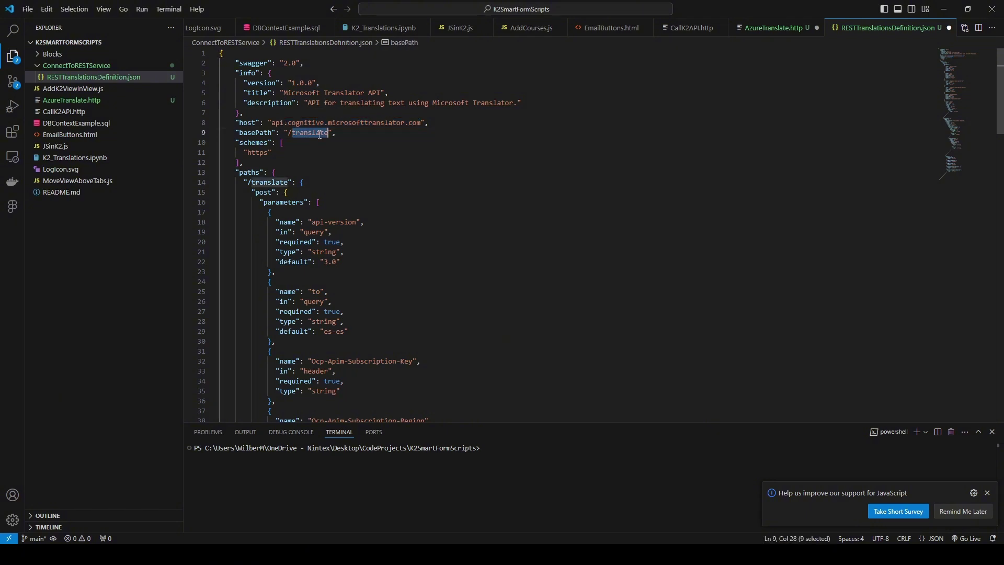
{"action": "left_click", "coordinate": [255, 152]}
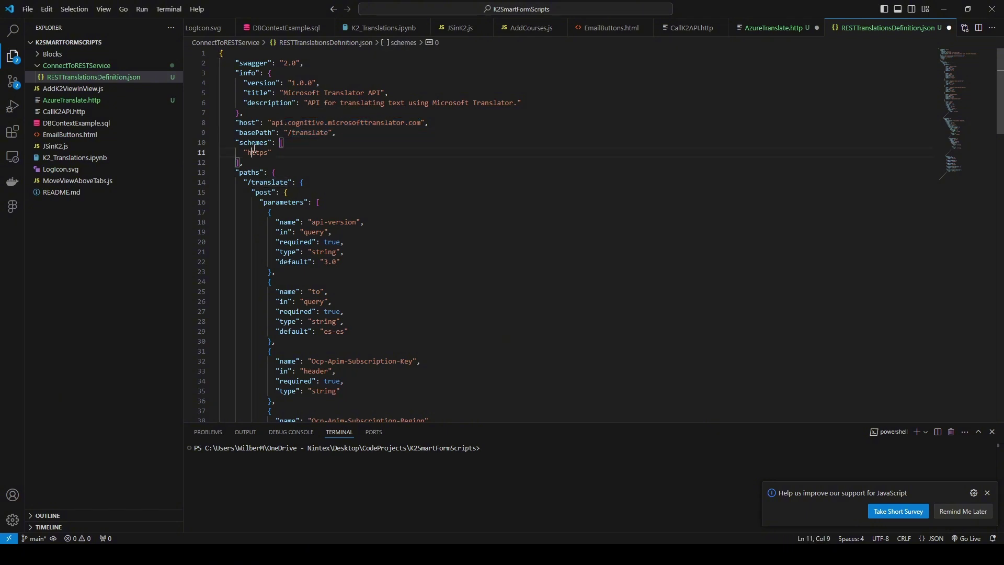
{"action": "scroll", "coordinate": [326, 174], "scroll_direction": "down", "scroll_amount": 1}
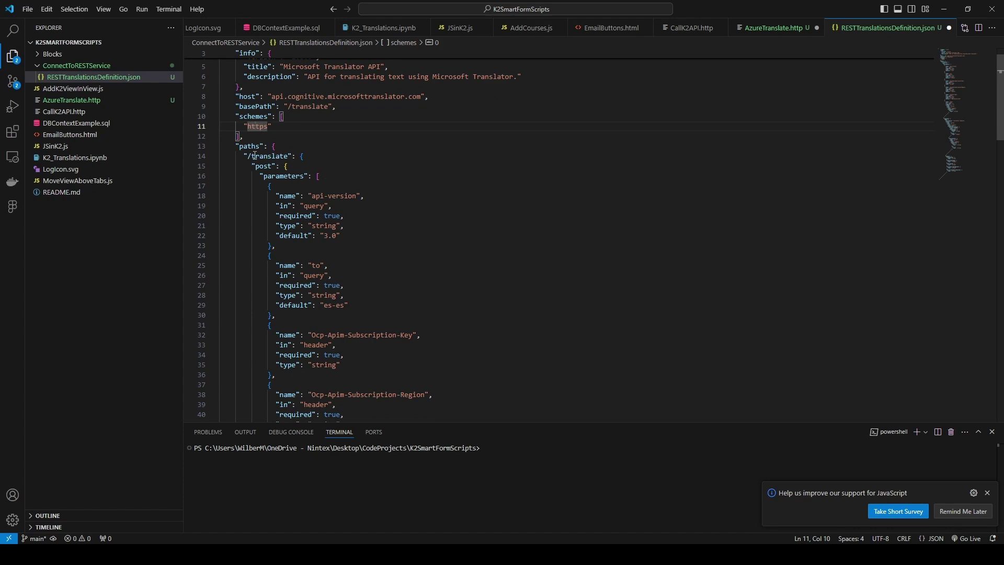
{"action": "left_click", "coordinate": [214, 158]}
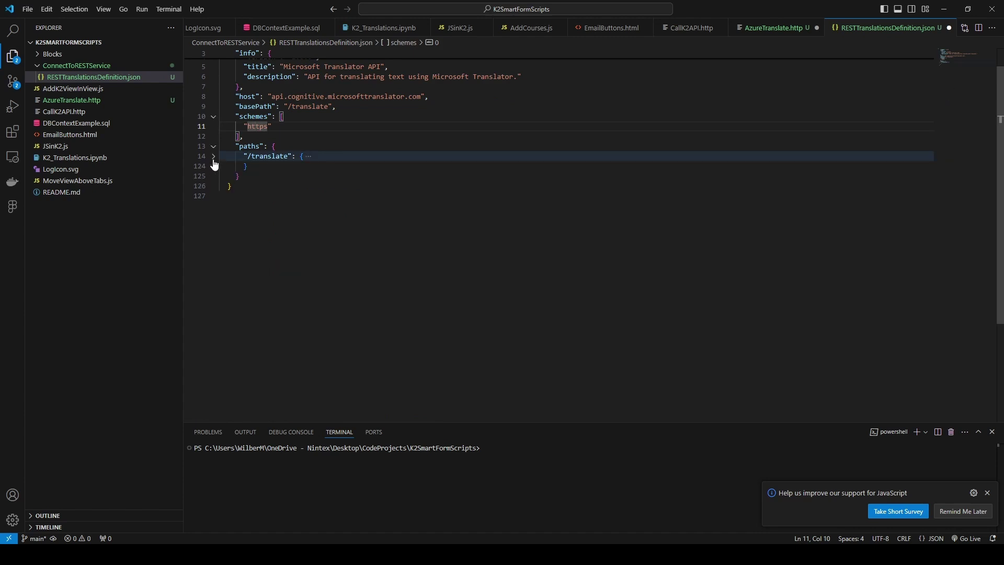
{"action": "left_click", "coordinate": [214, 157]}
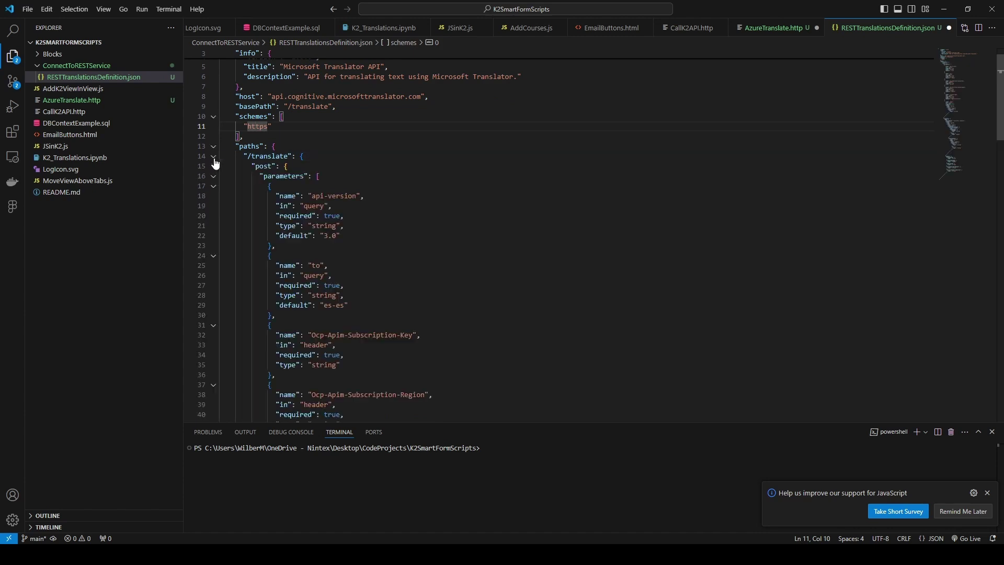
{"action": "scroll", "coordinate": [397, 233], "scroll_direction": "down", "scroll_amount": 1}
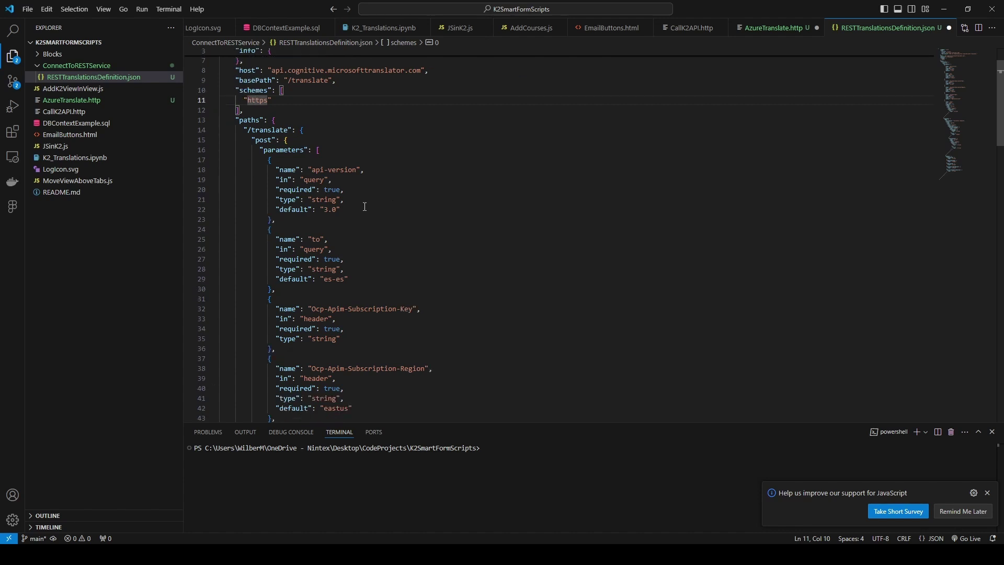
{"action": "scroll", "coordinate": [365, 207], "scroll_direction": "down", "scroll_amount": 1}
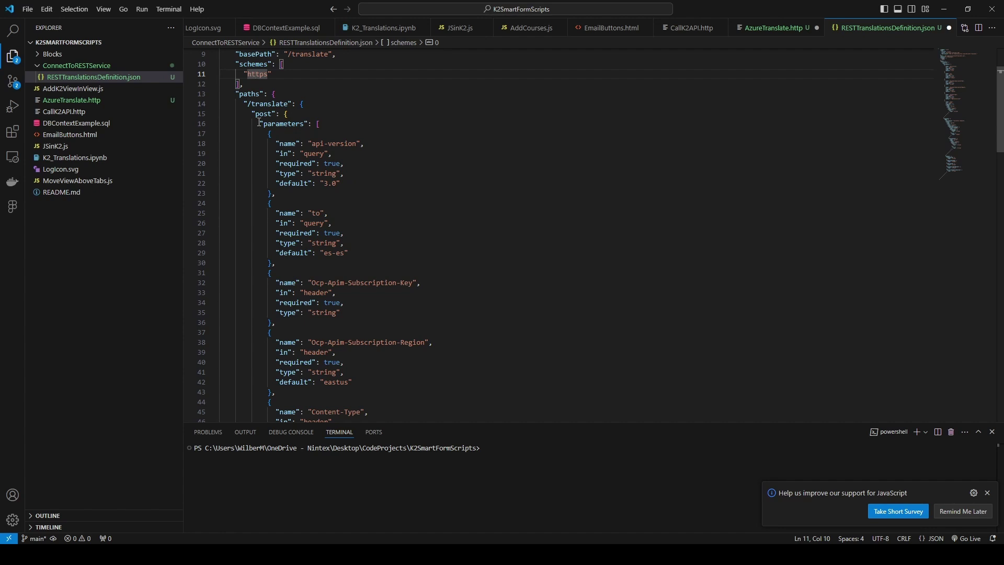
{"action": "left_click", "coordinate": [214, 116]}
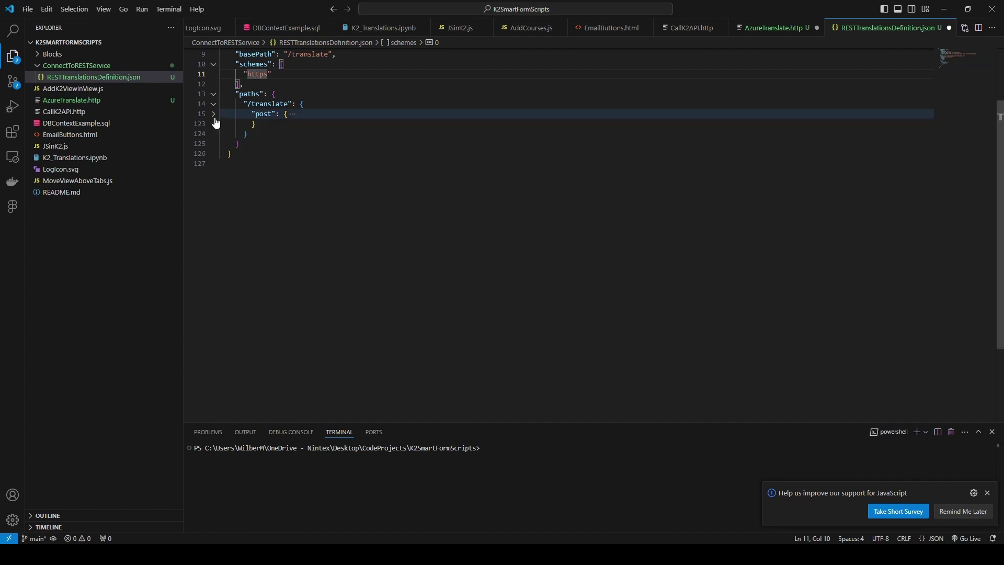
{"action": "left_click", "coordinate": [214, 115]}
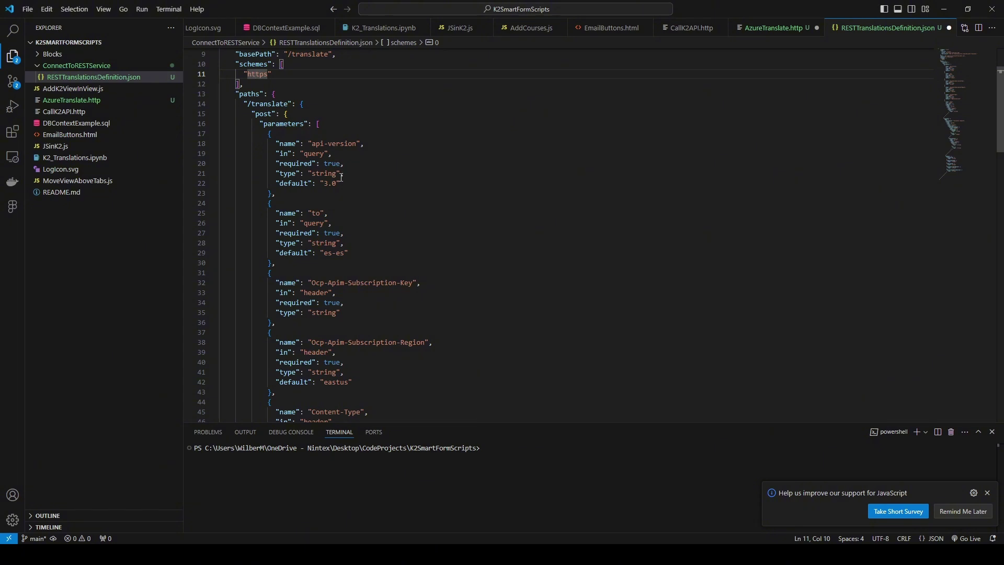
{"action": "left_click", "coordinate": [346, 143]}
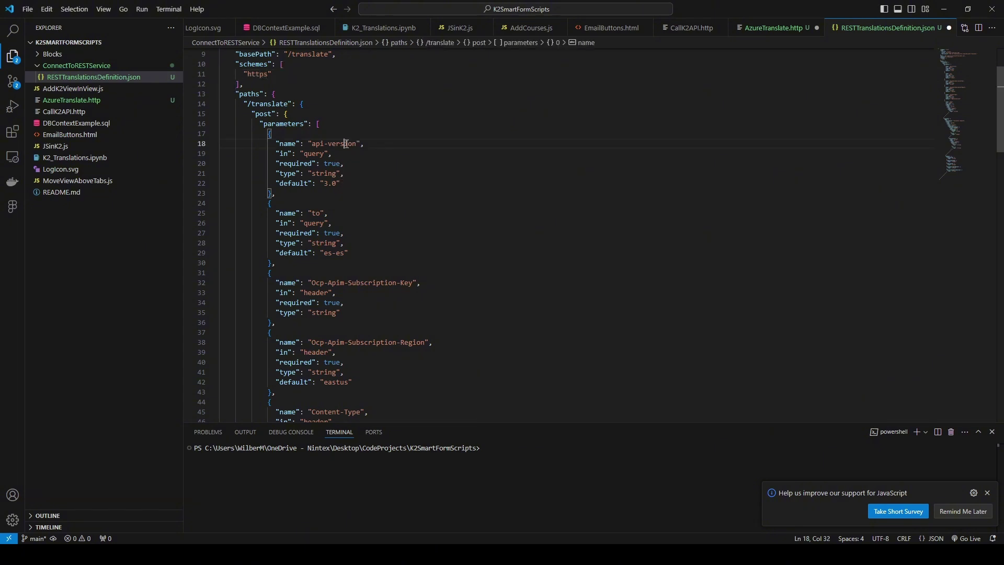
{"action": "double_click", "coordinate": [346, 143]}
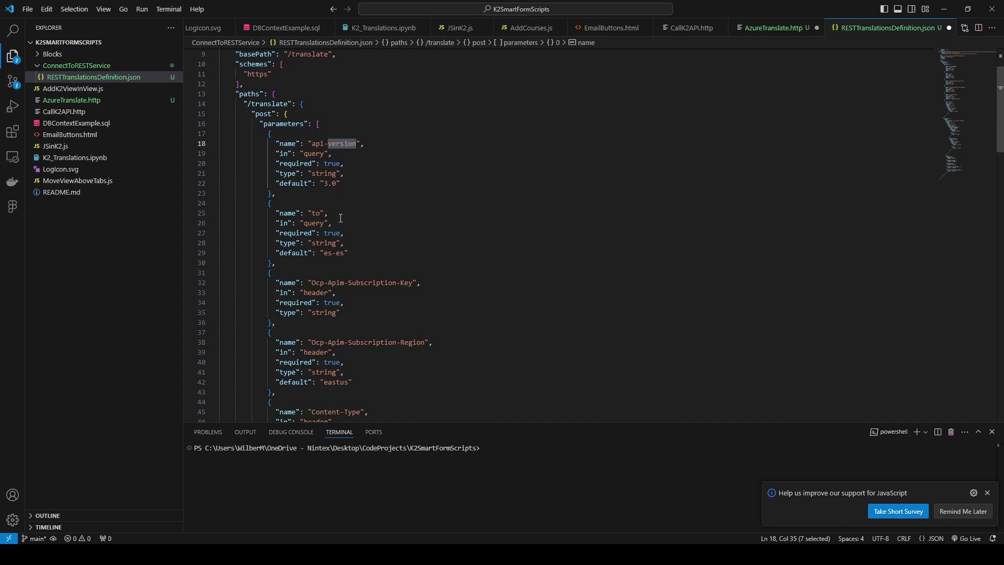
{"action": "left_click", "coordinate": [321, 213]}
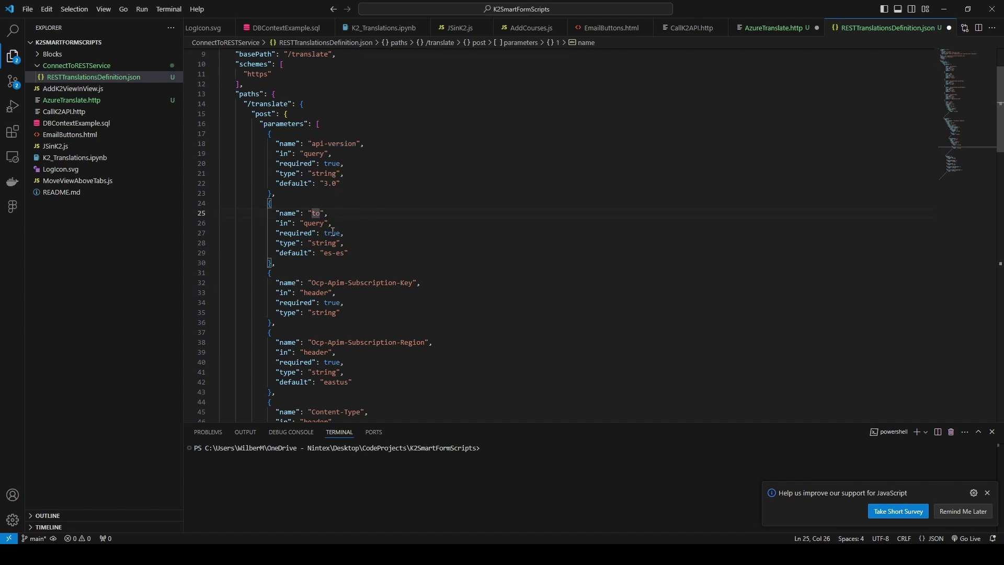
{"action": "scroll", "coordinate": [332, 232], "scroll_direction": "down", "scroll_amount": 2}
{"action": "left_click", "coordinate": [371, 241]}
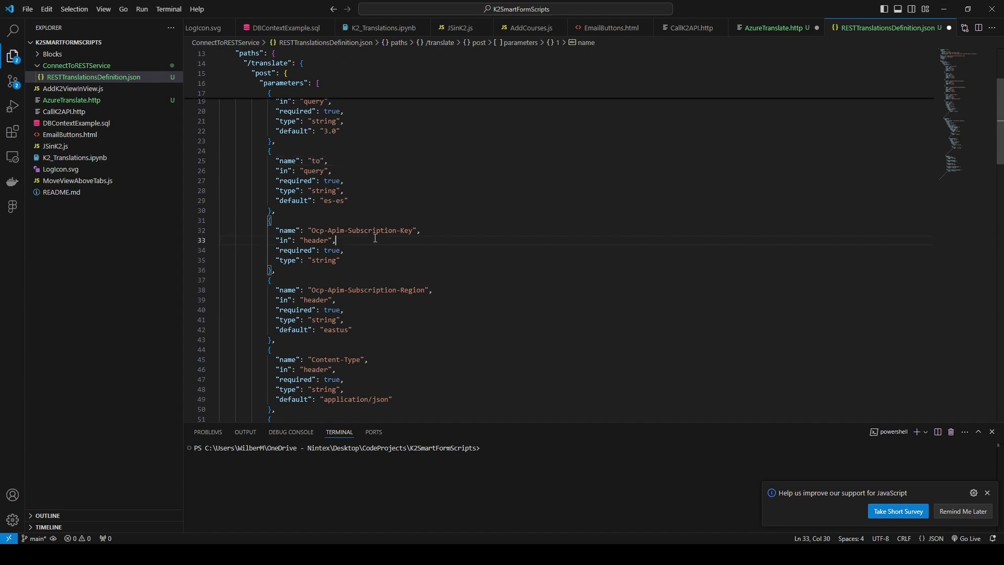
{"action": "double_click", "coordinate": [410, 290]}
{"action": "scroll", "coordinate": [407, 290], "scroll_direction": "down", "scroll_amount": 2}
{"action": "double_click", "coordinate": [323, 303]}
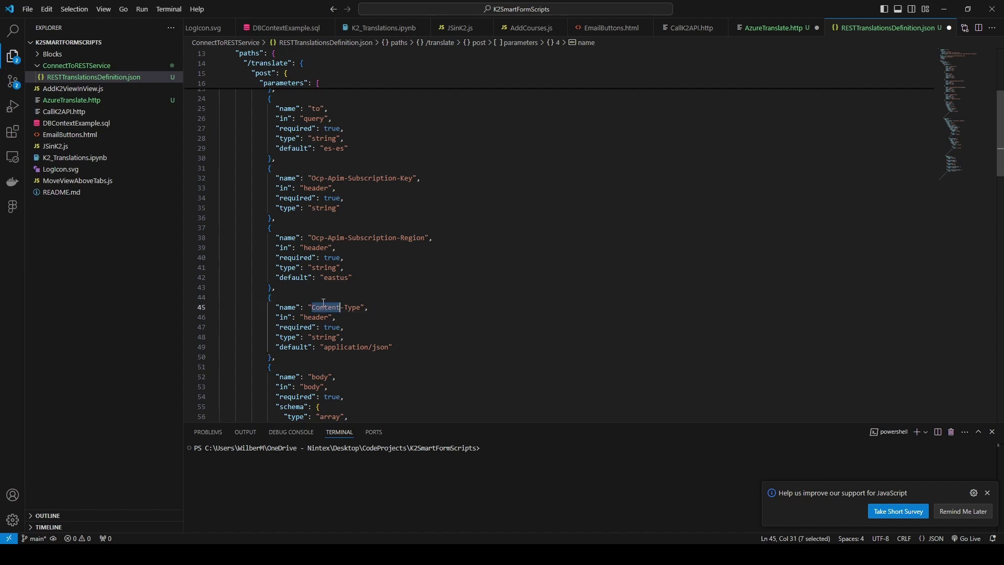
{"action": "scroll", "coordinate": [334, 306], "scroll_direction": "down", "scroll_amount": 4}
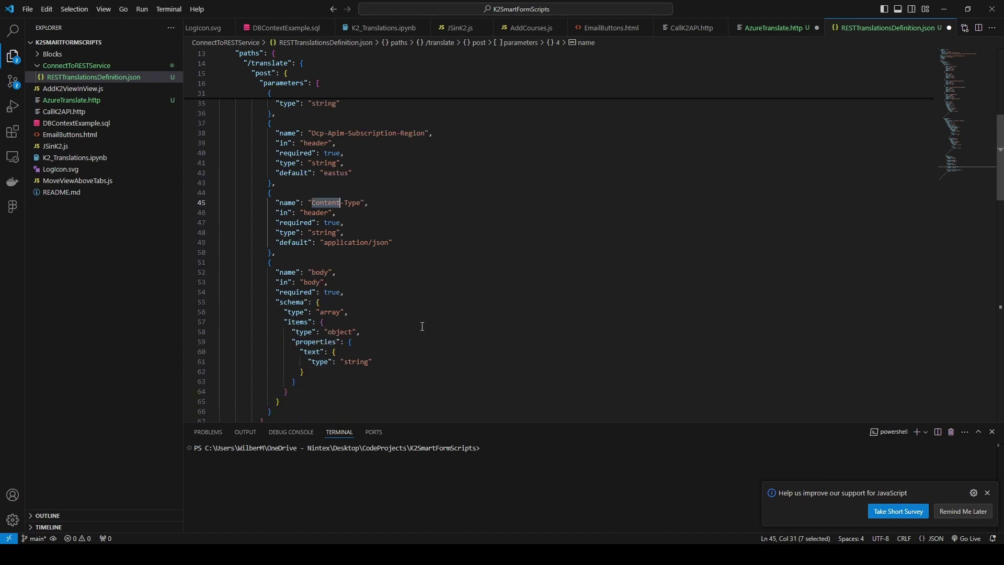
{"action": "scroll", "coordinate": [401, 319], "scroll_direction": "down", "scroll_amount": 1}
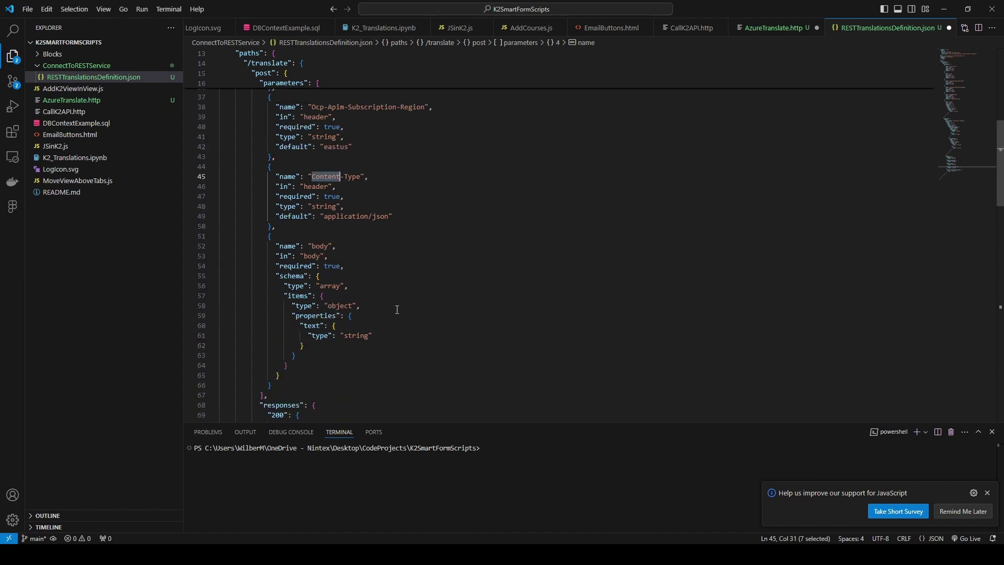
{"action": "scroll", "coordinate": [397, 310], "scroll_direction": "down", "scroll_amount": 3}
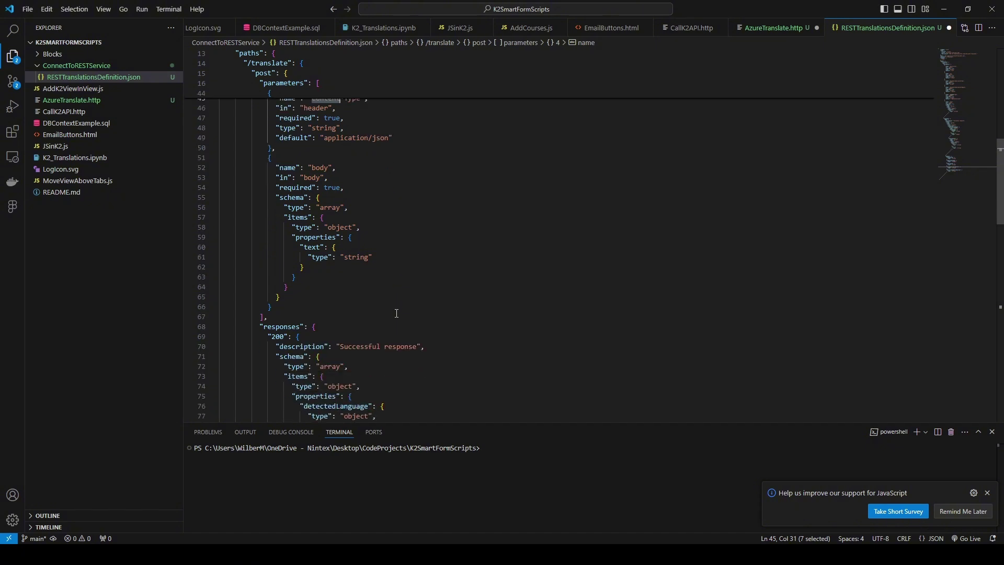
{"action": "scroll", "coordinate": [396, 313], "scroll_direction": "down", "scroll_amount": 5}
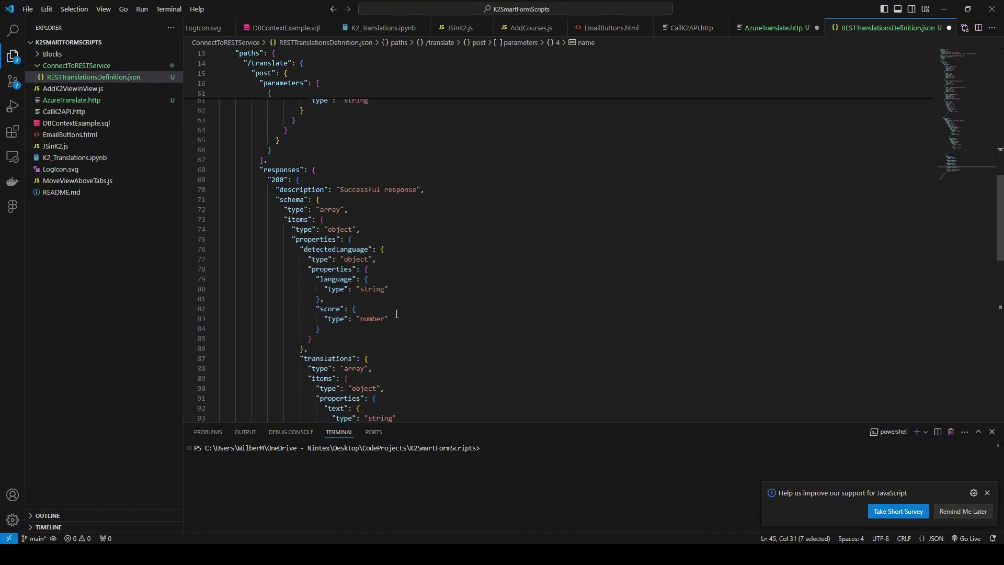
{"action": "scroll", "coordinate": [396, 314], "scroll_direction": "down", "scroll_amount": 12}
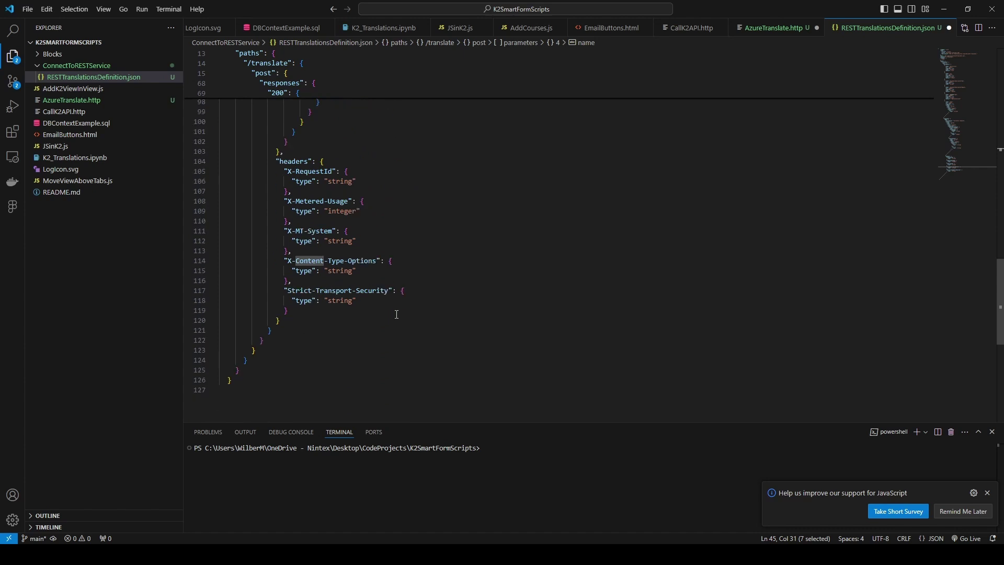
{"action": "scroll", "coordinate": [396, 314], "scroll_direction": "up", "scroll_amount": 19}
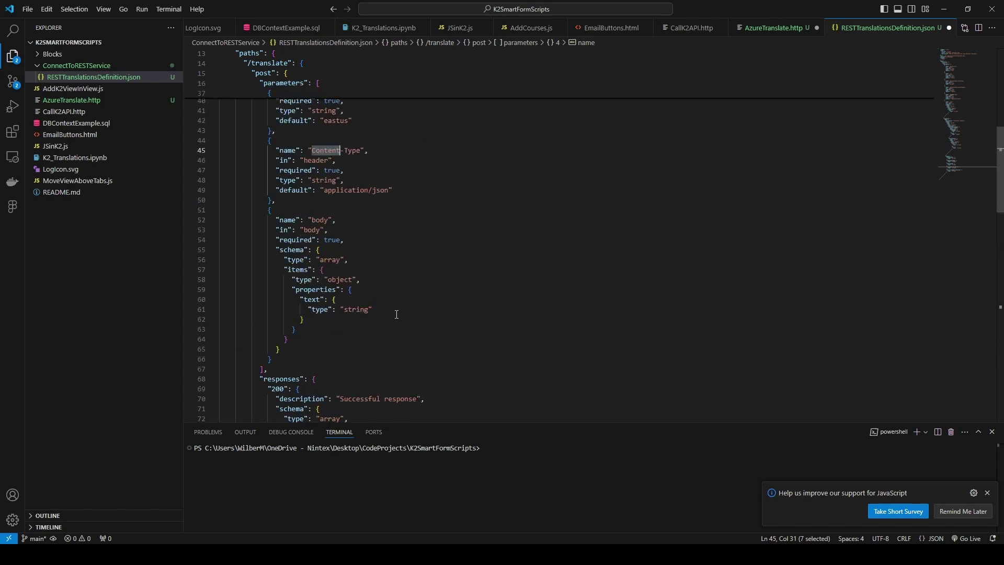
{"action": "scroll", "coordinate": [396, 314], "scroll_direction": "up", "scroll_amount": 13}
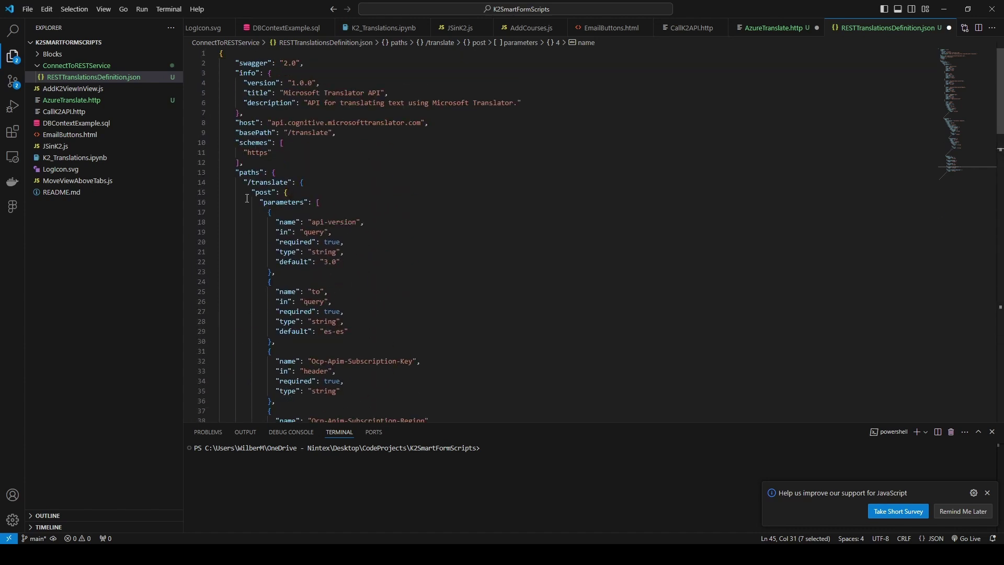
{"action": "scroll", "coordinate": [312, 292], "scroll_direction": "down", "scroll_amount": 7}
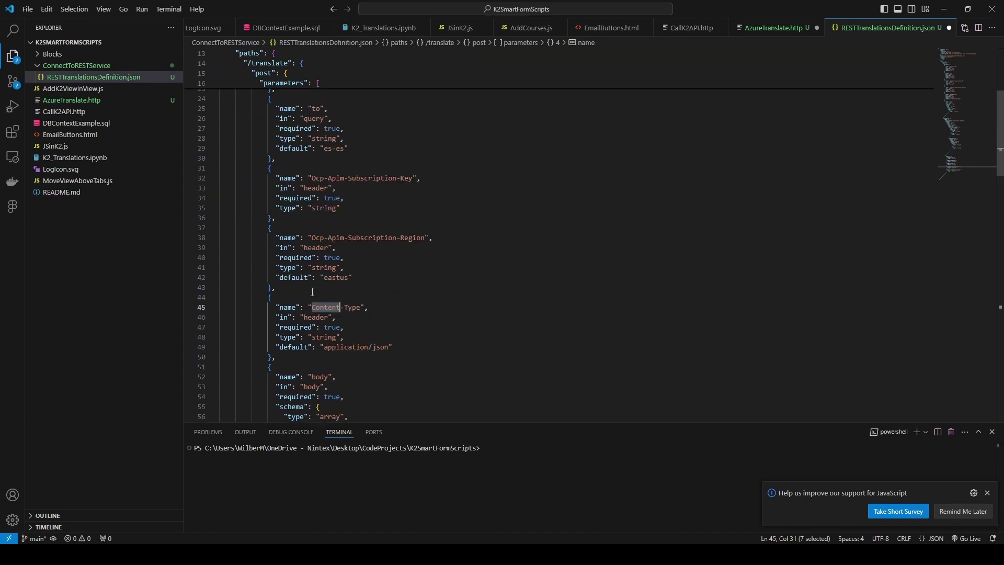
{"action": "scroll", "coordinate": [312, 292], "scroll_direction": "up", "scroll_amount": 9}
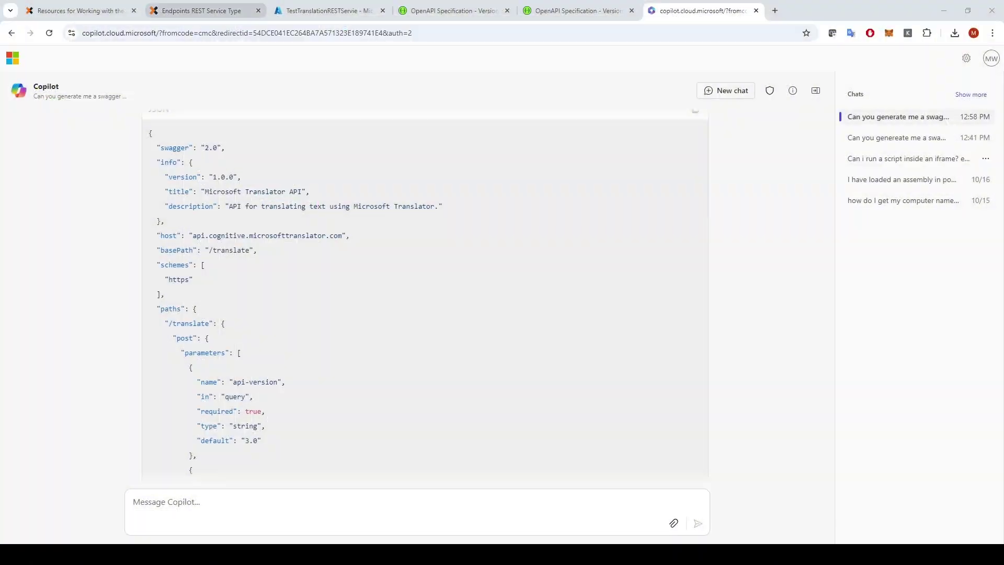
Step: Open the REST Swagger File Reference Format article from the REST Service Type help
{"action": "left_click", "coordinate": [209, 11]}
{"action": "scroll", "coordinate": [145, 393], "scroll_direction": "down", "scroll_amount": 2}
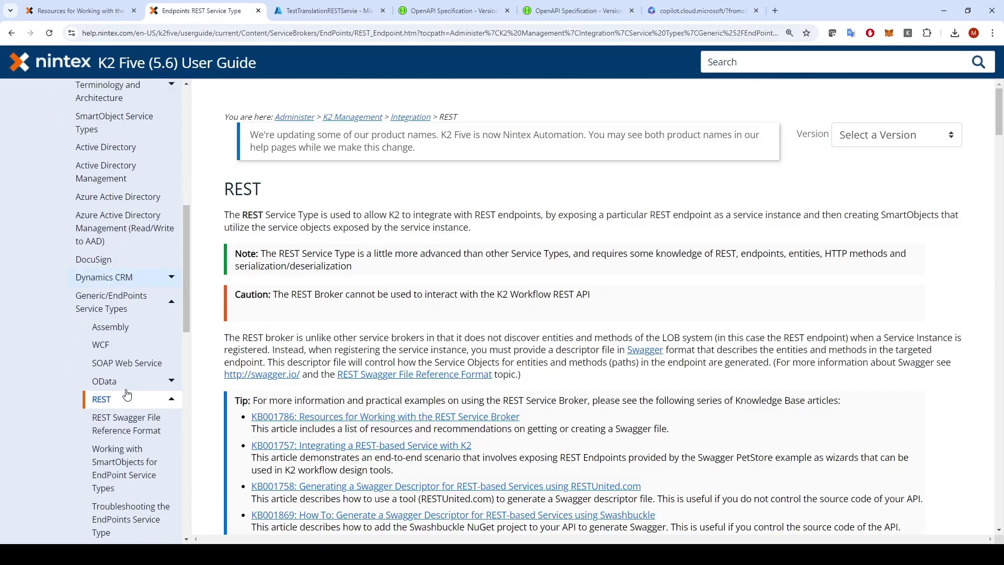
{"action": "left_click", "coordinate": [132, 425]}
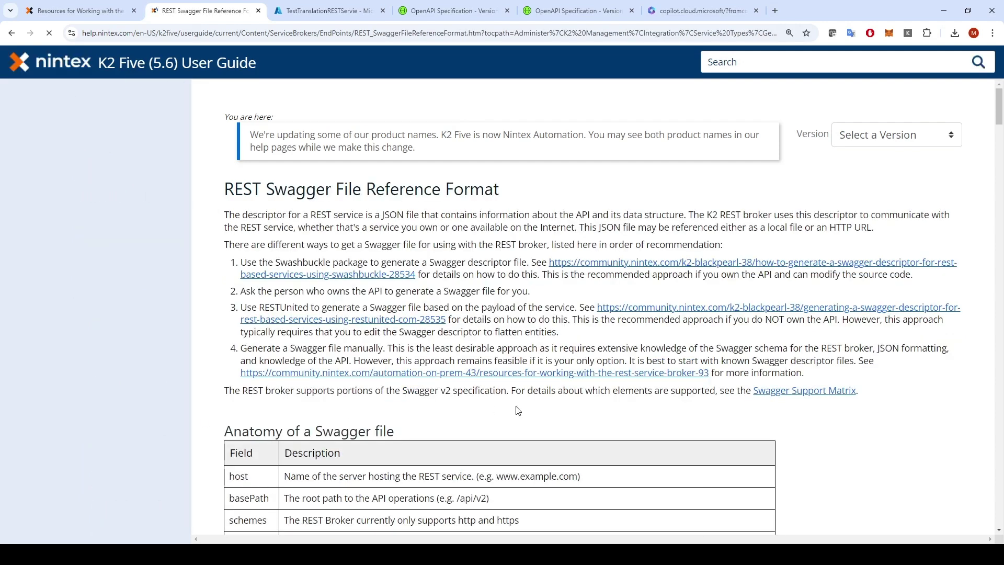
{"action": "scroll", "coordinate": [470, 393], "scroll_direction": "down", "scroll_amount": 2}
{"action": "scroll", "coordinate": [469, 394], "scroll_direction": "down", "scroll_amount": 1}
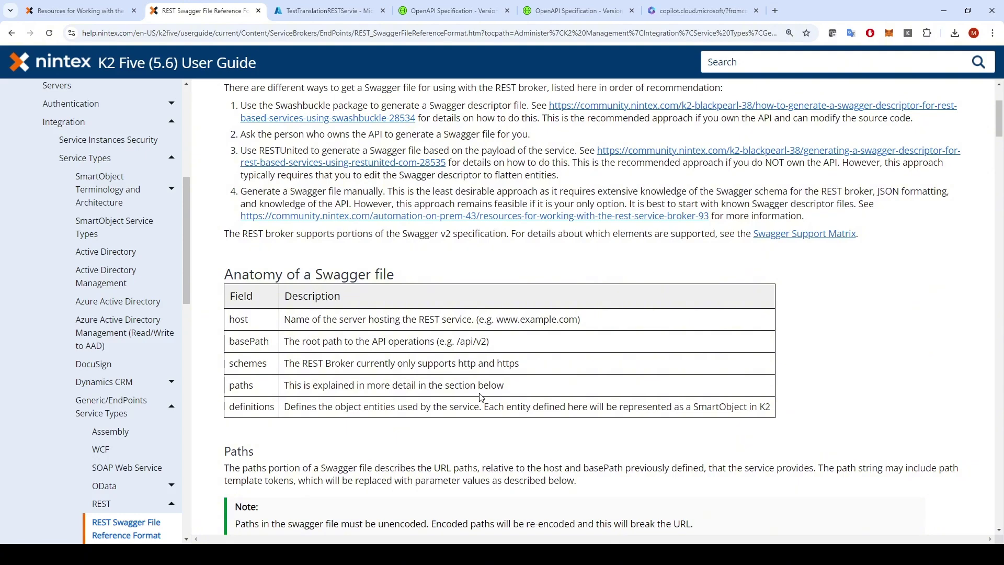
Step: Read the Anatomy table's note that each definition becomes a SmartObject, then return to Copilot
{"action": "scroll", "coordinate": [285, 407], "scroll_direction": "down", "scroll_amount": 3}
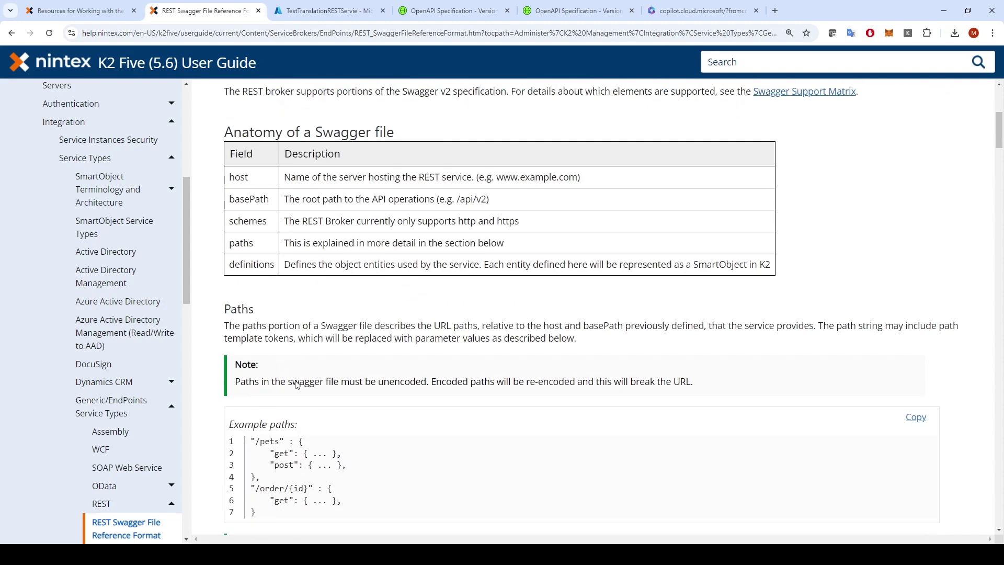
{"action": "scroll", "coordinate": [296, 384], "scroll_direction": "down", "scroll_amount": 1}
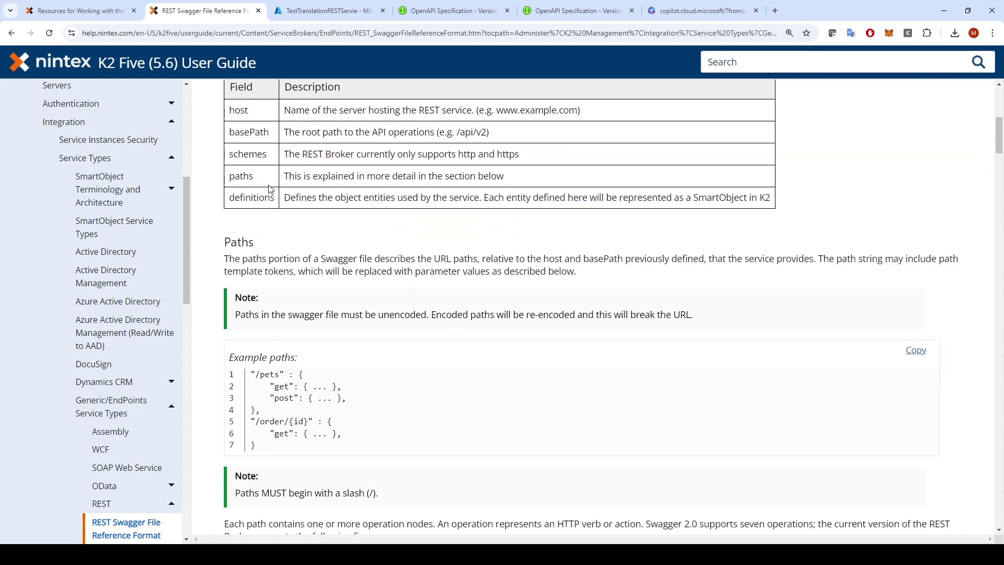
{"action": "left_click_drag", "start_coordinate": [290, 198], "coordinate": [367, 213]}
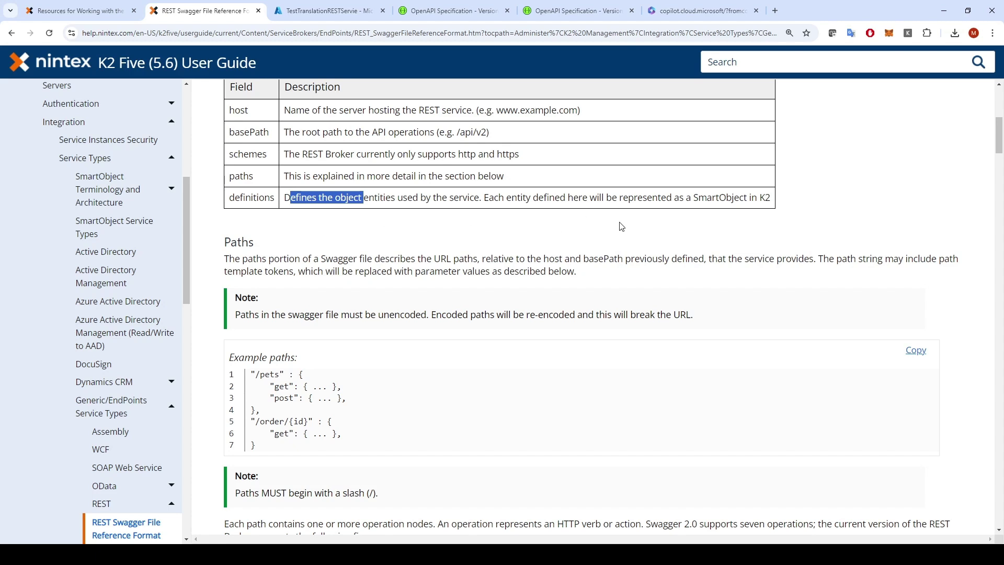
{"action": "left_click", "coordinate": [720, 196]}
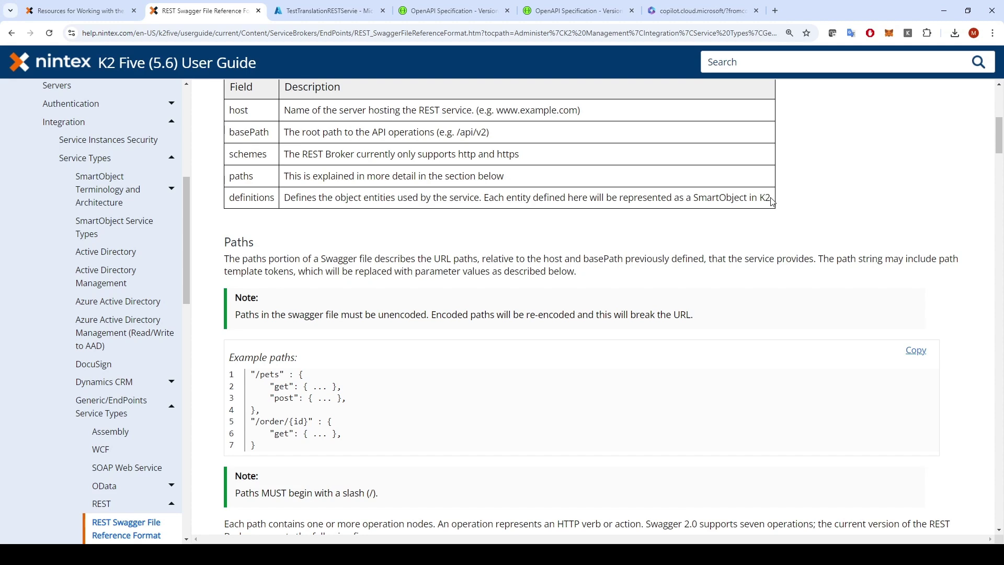
{"action": "left_click_drag", "start_coordinate": [771, 198], "coordinate": [666, 198]}
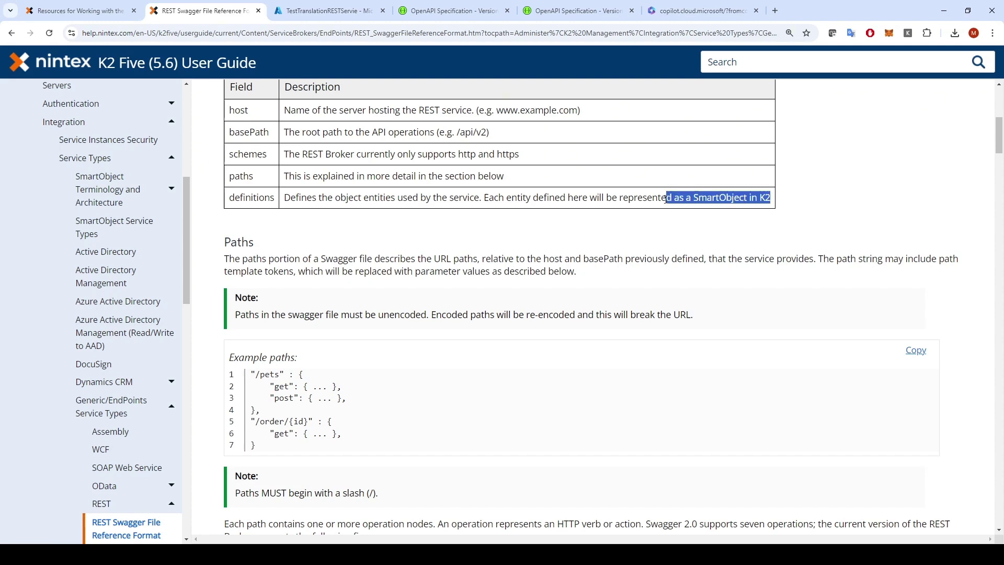
{"action": "scroll", "coordinate": [300, 286], "scroll_direction": "down", "scroll_amount": 6}
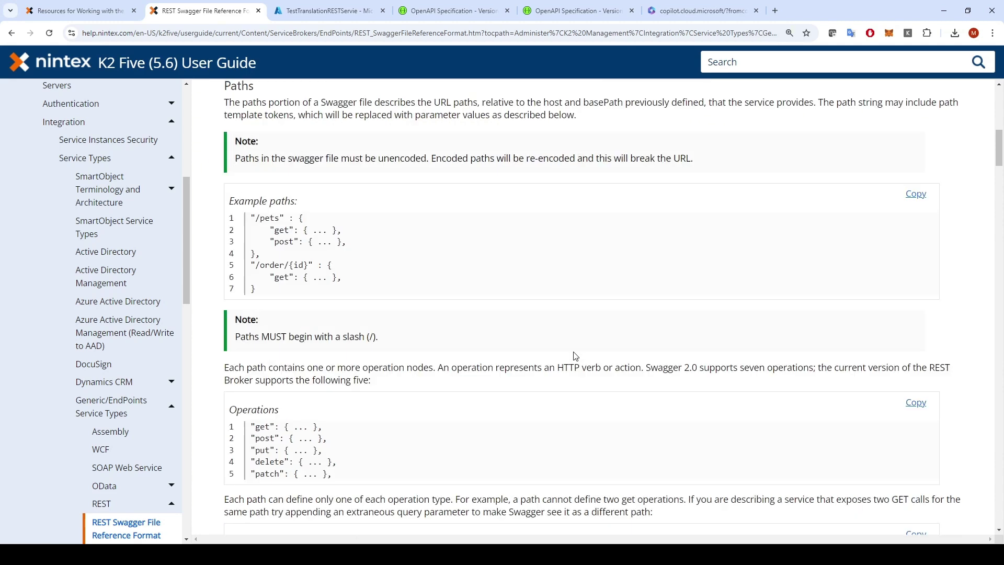
{"action": "scroll", "coordinate": [299, 286], "scroll_direction": "up", "scroll_amount": 3}
{"action": "scroll", "coordinate": [300, 286], "scroll_direction": "down", "scroll_amount": 4}
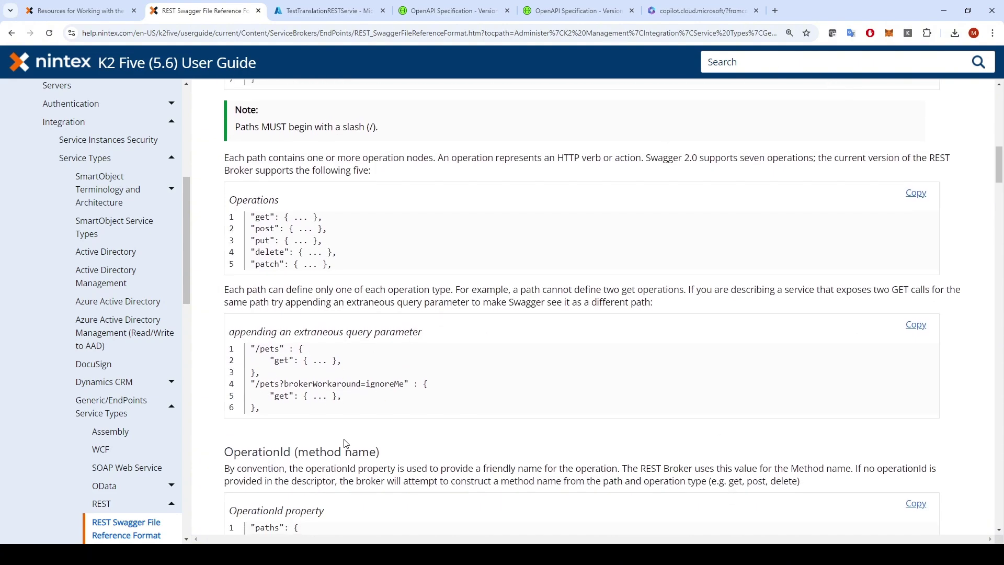
{"action": "left_click", "coordinate": [685, 12]}
Step: Ask Copilot: 'Can you move the object definitions to the definitions section?'
{"action": "scroll", "coordinate": [471, 283], "scroll_direction": "down", "scroll_amount": 10}
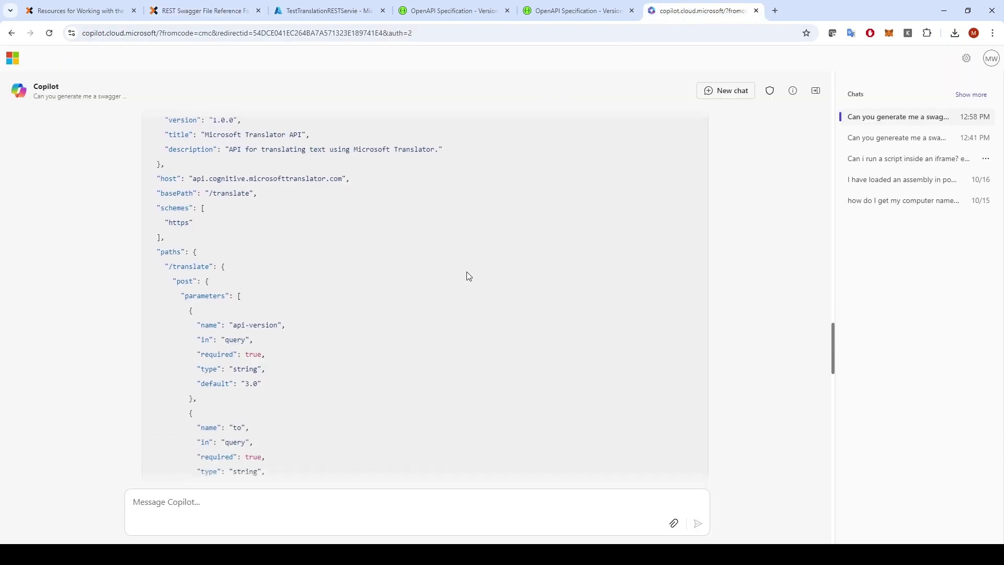
{"action": "scroll", "coordinate": [334, 426], "scroll_direction": "down", "scroll_amount": 6}
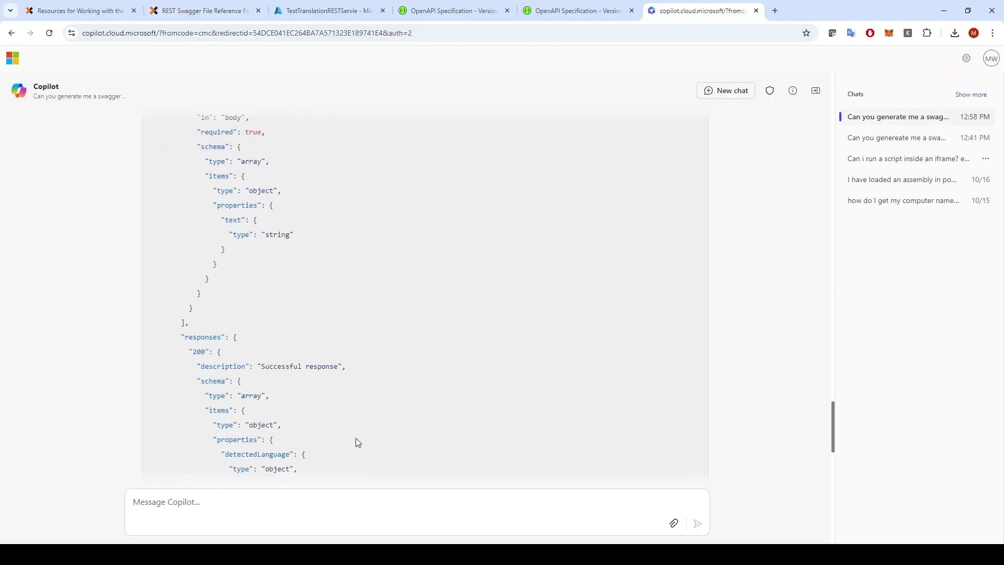
{"action": "left_click", "coordinate": [309, 508]}
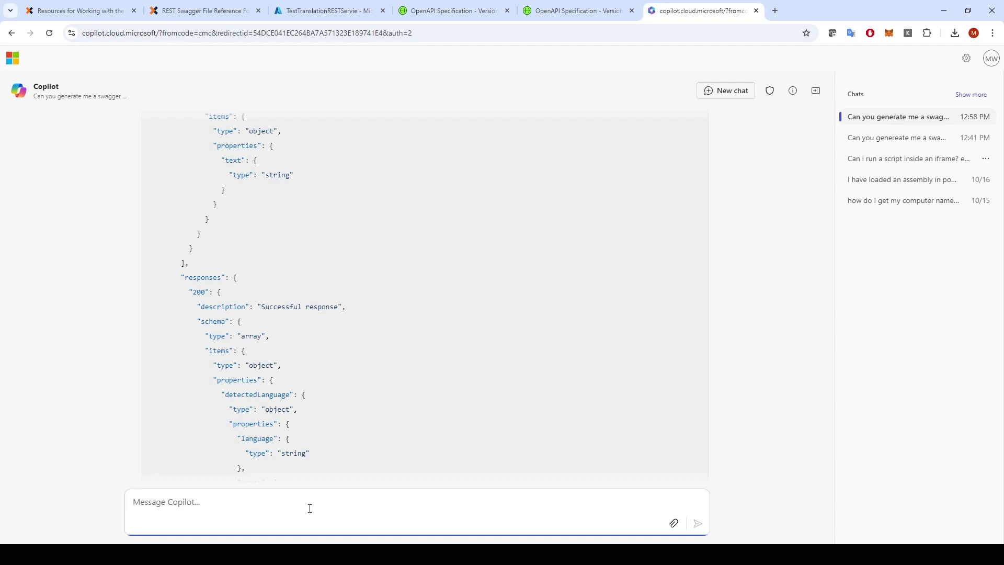
{"action": "type", "text": "Can"}
{"action": "key", "text": "BackSpace"}
{"action": "key", "text": "BackSpace"}
{"action": "key", "text": "BackSpace"}
{"action": "type", "text": "an you move the object definitions to the "}
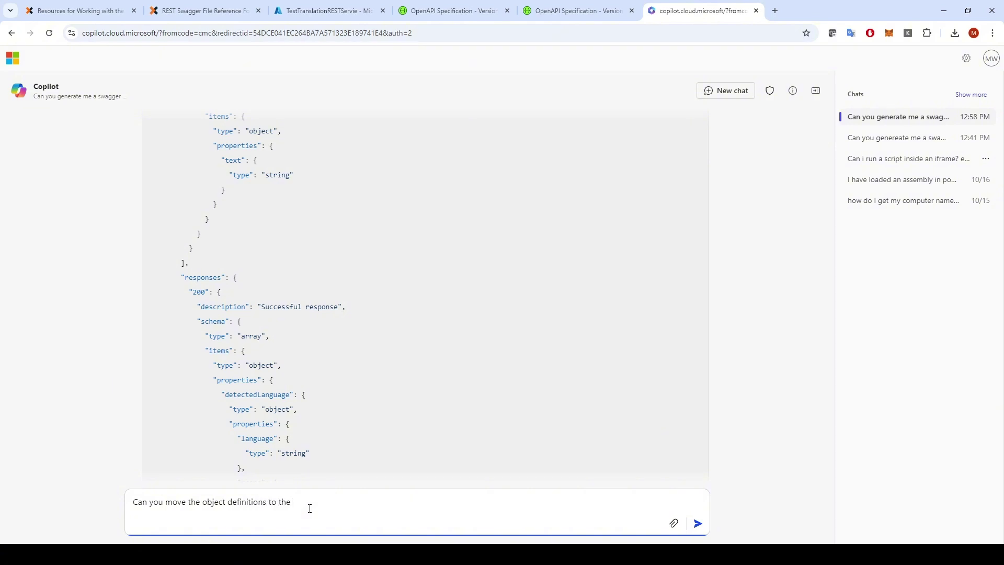
{"action": "type", "text": "definitions section o"}
{"action": "key", "text": "BackSpace"}
{"action": "type", "text": "in the"}
{"action": "key", "text": "BackSpace"}
{"action": "key", "text": "BackSpace"}
{"action": "key", "text": "BackSpace"}
{"action": "key", "text": "BackSpace"}
{"action": "key", "text": "BackSpace"}
{"action": "key", "text": "BackSpace"}
{"action": "key", "text": "BackSpace"}
{"action": "type", "text": "?"}
{"action": "key", "text": "Return"}
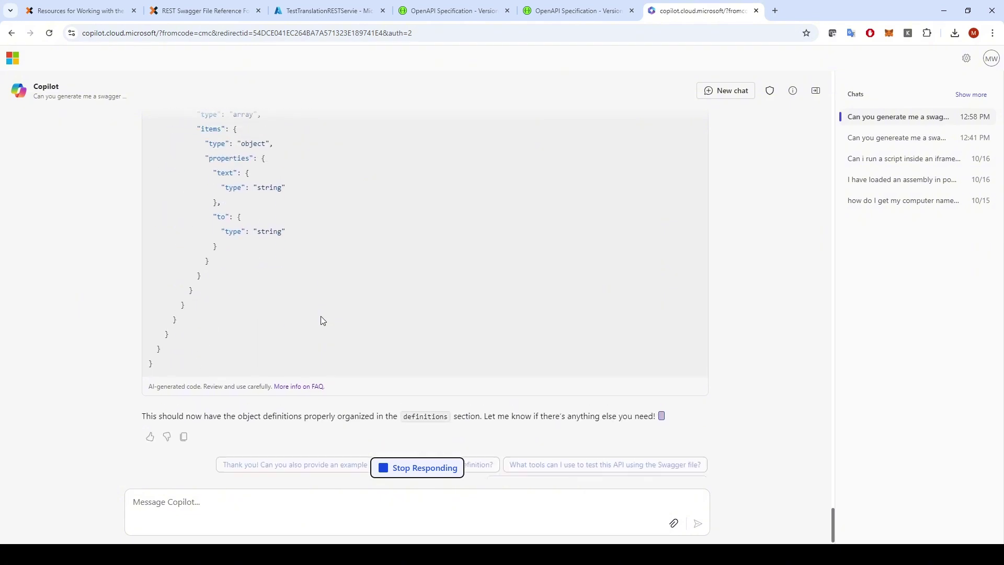
Step: Review Copilot's reply with TranslateRequest and TranslateResponse moved into definitions
{"action": "scroll", "coordinate": [321, 320], "scroll_direction": "up", "scroll_amount": 2}
{"action": "scroll", "coordinate": [321, 316], "scroll_direction": "up", "scroll_amount": 8}
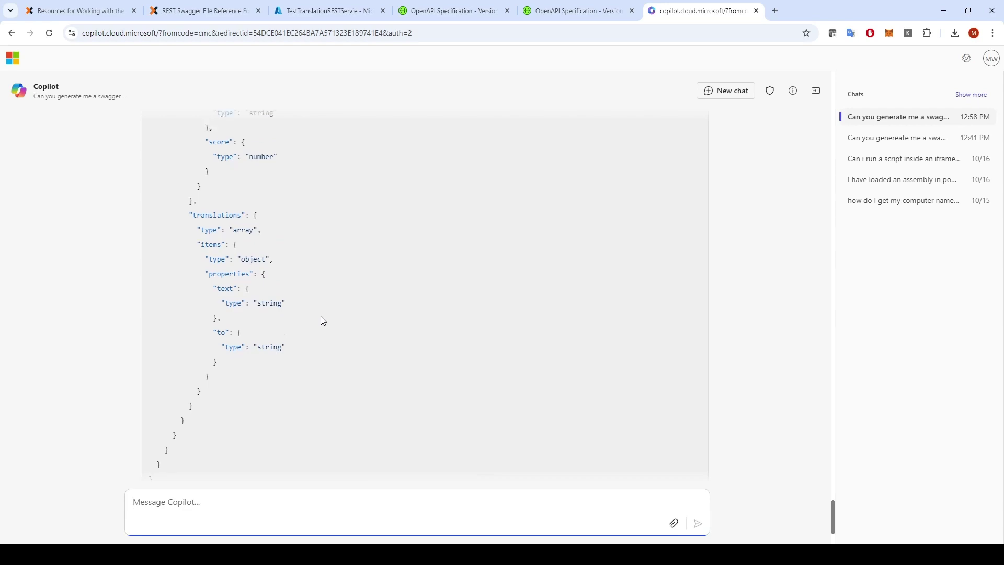
{"action": "scroll", "coordinate": [659, 211], "scroll_direction": "up", "scroll_amount": 15}
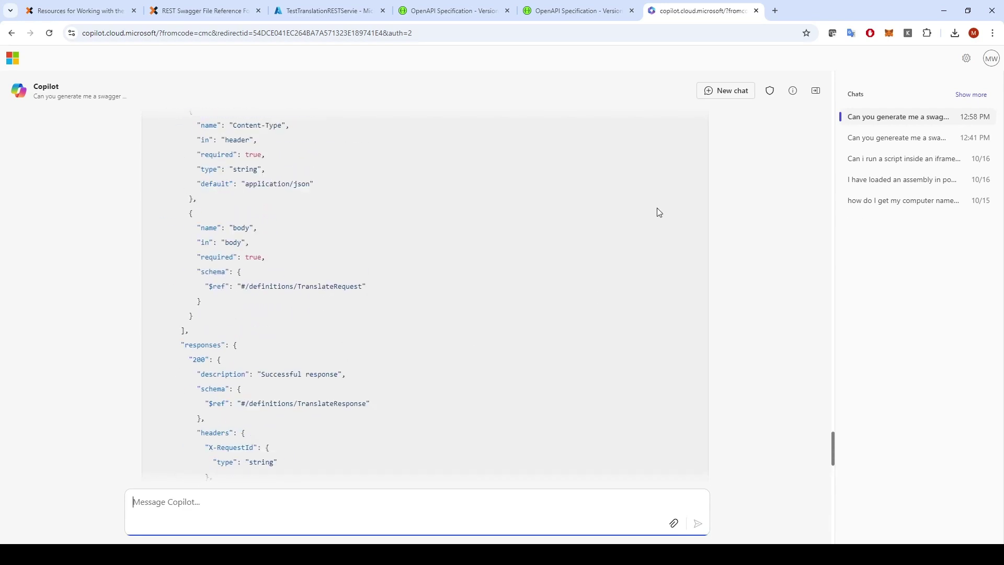
{"action": "scroll", "coordinate": [688, 414], "scroll_direction": "down", "scroll_amount": 6}
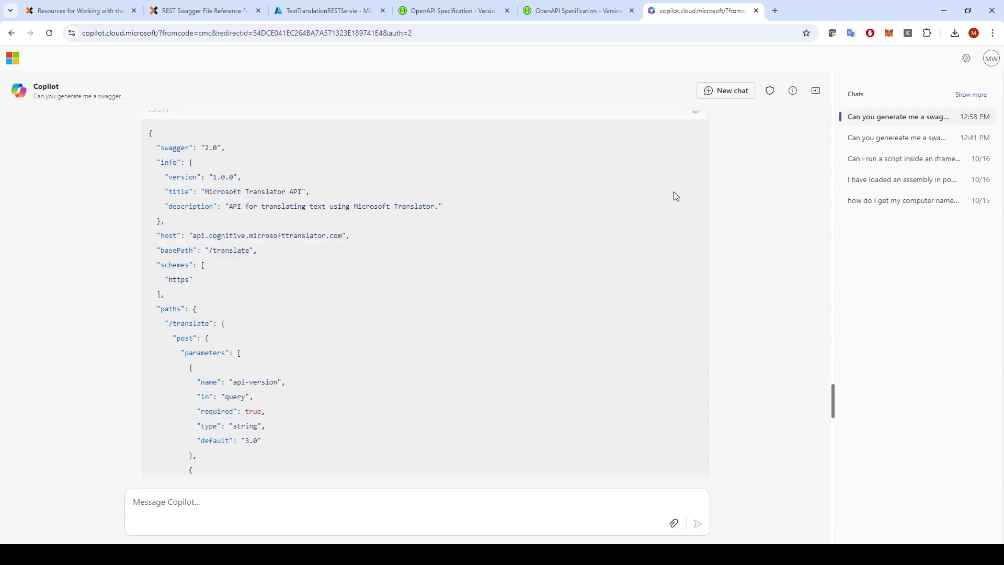
{"action": "scroll", "coordinate": [673, 192], "scroll_direction": "up", "scroll_amount": 5}
Step: Copy Copilot's revised Swagger JSON
{"action": "left_click", "coordinate": [695, 424]}
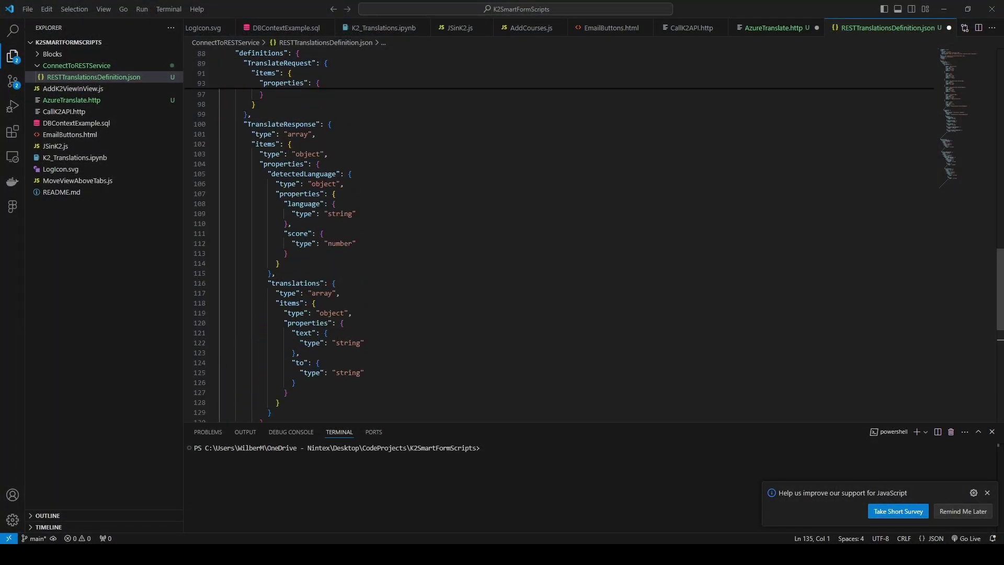
{"action": "scroll", "coordinate": [559, 230], "scroll_direction": "up", "scroll_amount": 20}
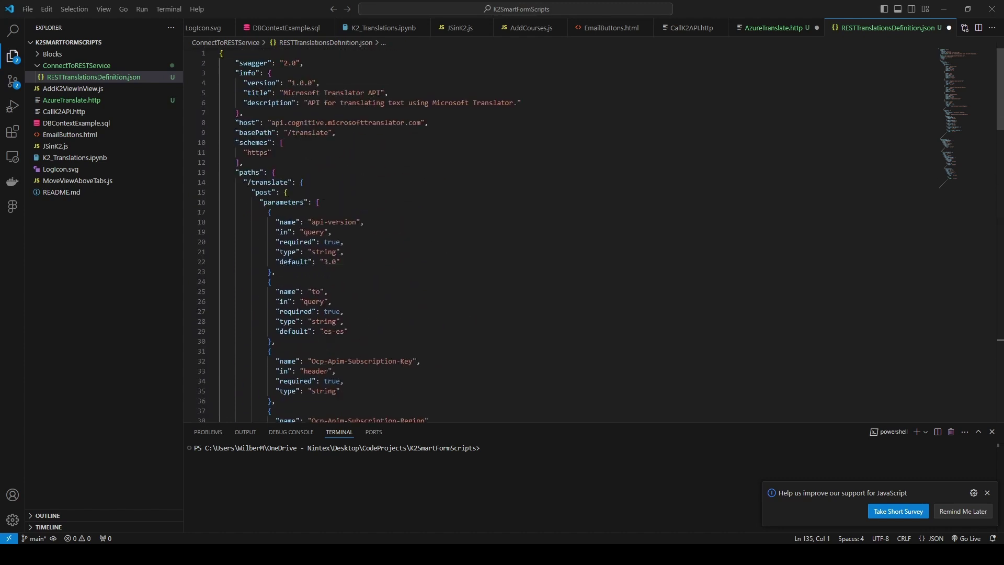
{"action": "scroll", "coordinate": [559, 230], "scroll_direction": "down", "scroll_amount": 2}
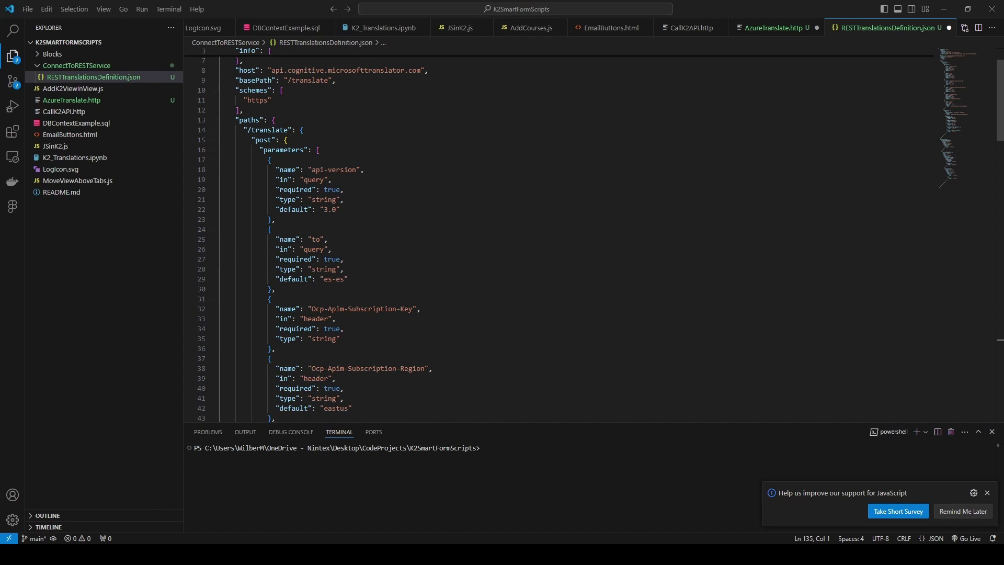
Step: Fold the api-version, to, subscription key, subscription region and Content-Type parameter objects
{"action": "left_click", "coordinate": [214, 159]}
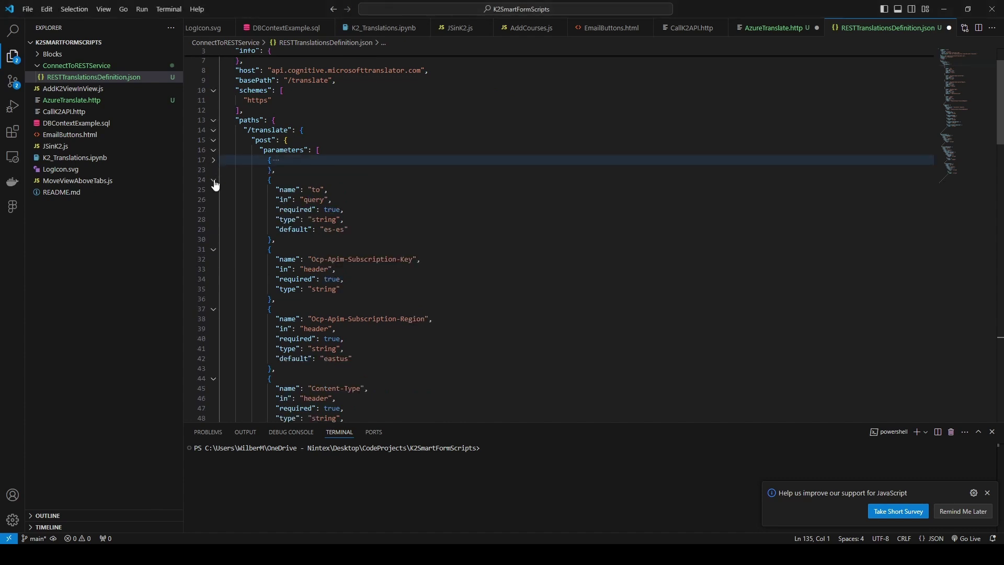
{"action": "left_click", "coordinate": [214, 180]}
{"action": "left_click", "coordinate": [214, 200]}
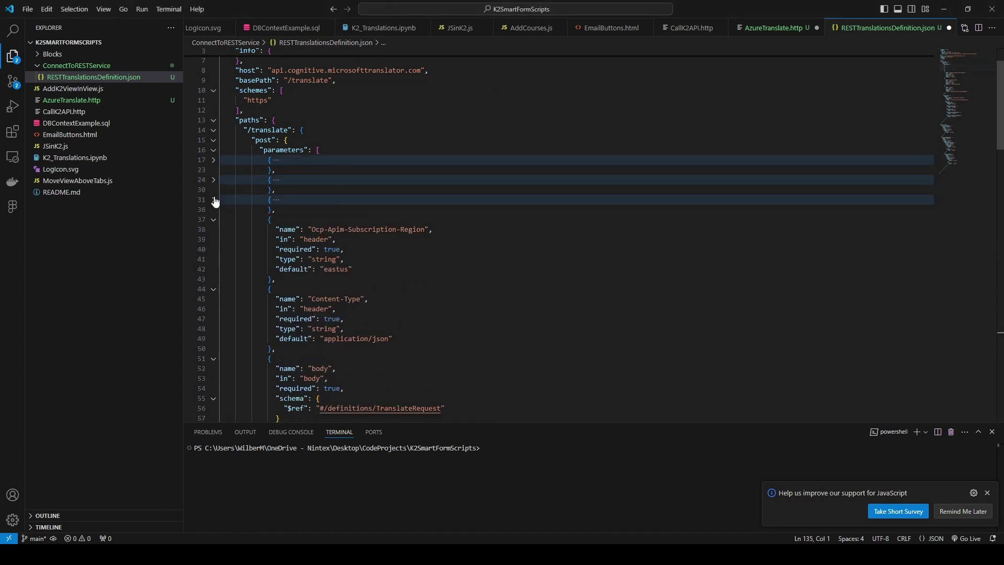
{"action": "left_click", "coordinate": [212, 220]}
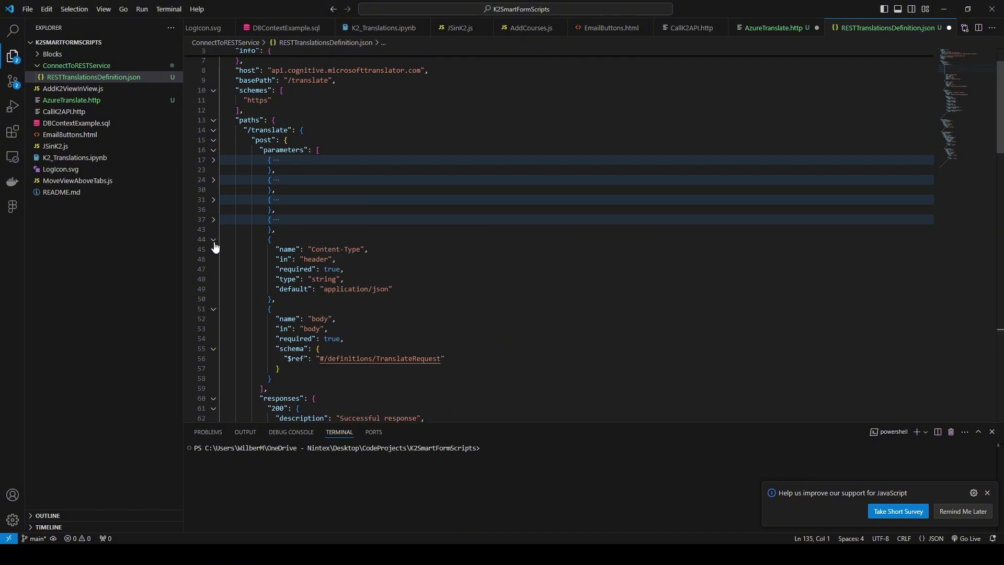
{"action": "left_click", "coordinate": [213, 240]}
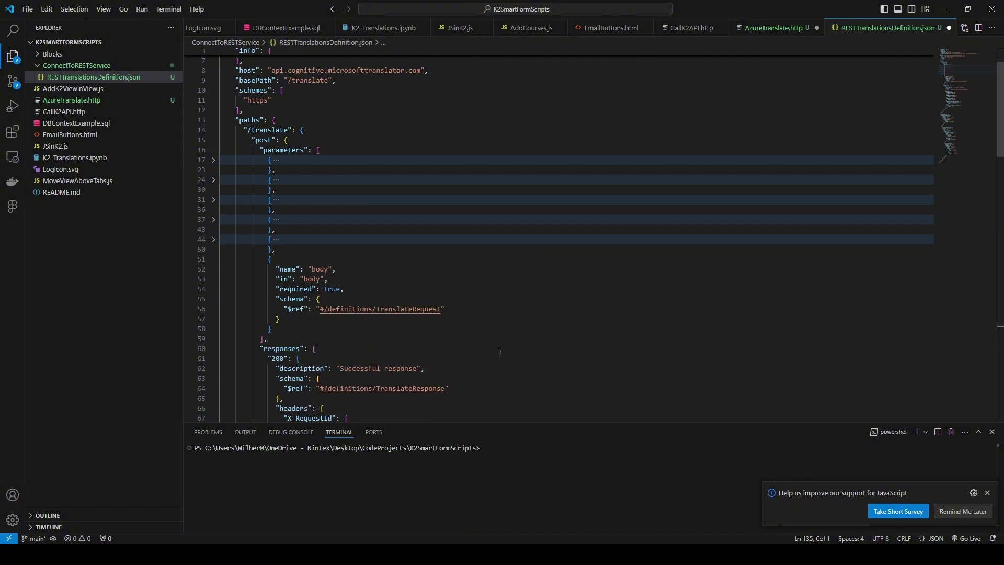
Step: Inspect the TranslateRequest and TranslateResponse schema references and scroll to their definitions
{"action": "double_click", "coordinate": [421, 310]}
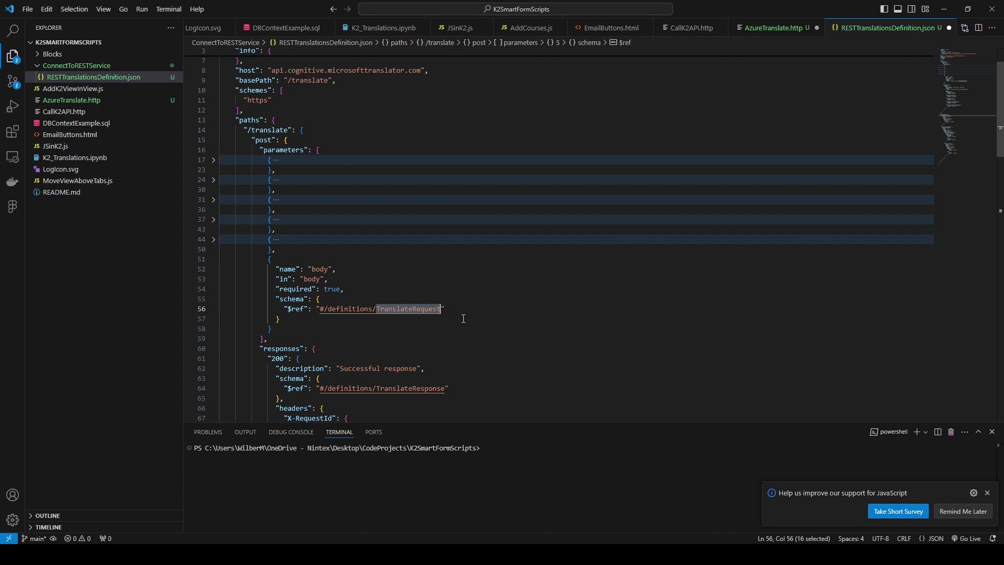
{"action": "scroll", "coordinate": [463, 319], "scroll_direction": "down", "scroll_amount": 3}
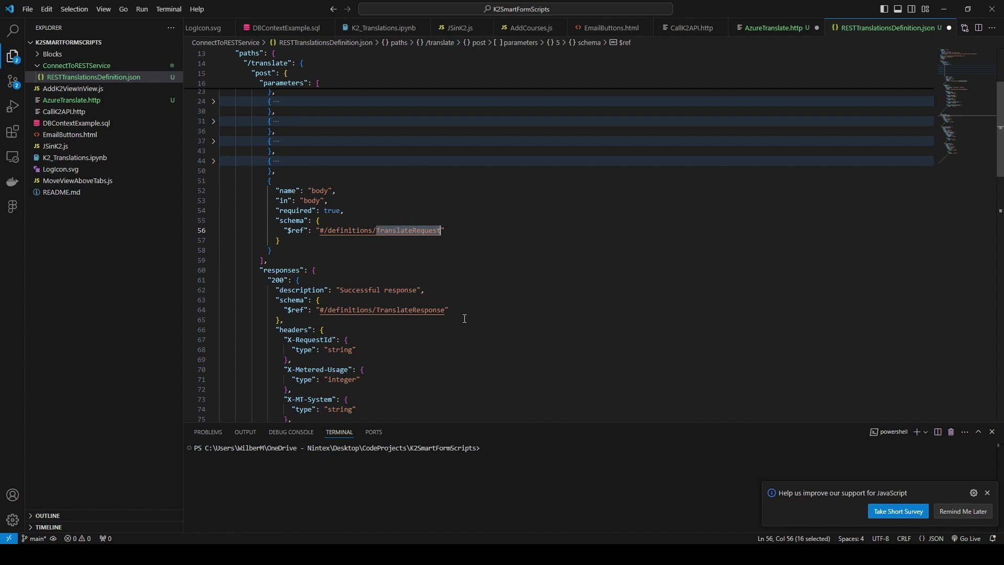
{"action": "double_click", "coordinate": [408, 309]}
{"action": "scroll", "coordinate": [440, 316], "scroll_direction": "down", "scroll_amount": 1}
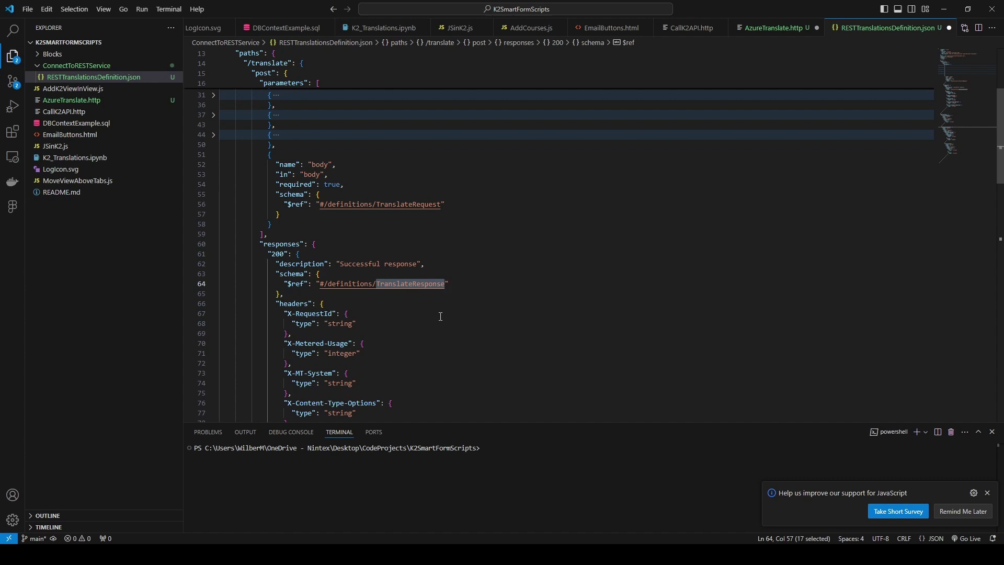
{"action": "scroll", "coordinate": [441, 316], "scroll_direction": "down", "scroll_amount": 5}
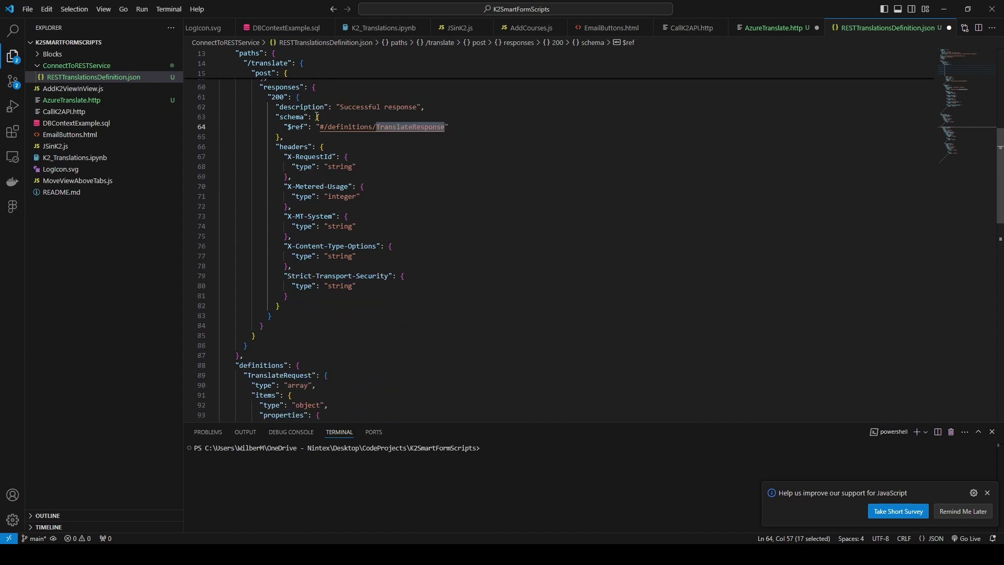
{"action": "scroll", "coordinate": [376, 241], "scroll_direction": "down", "scroll_amount": 3}
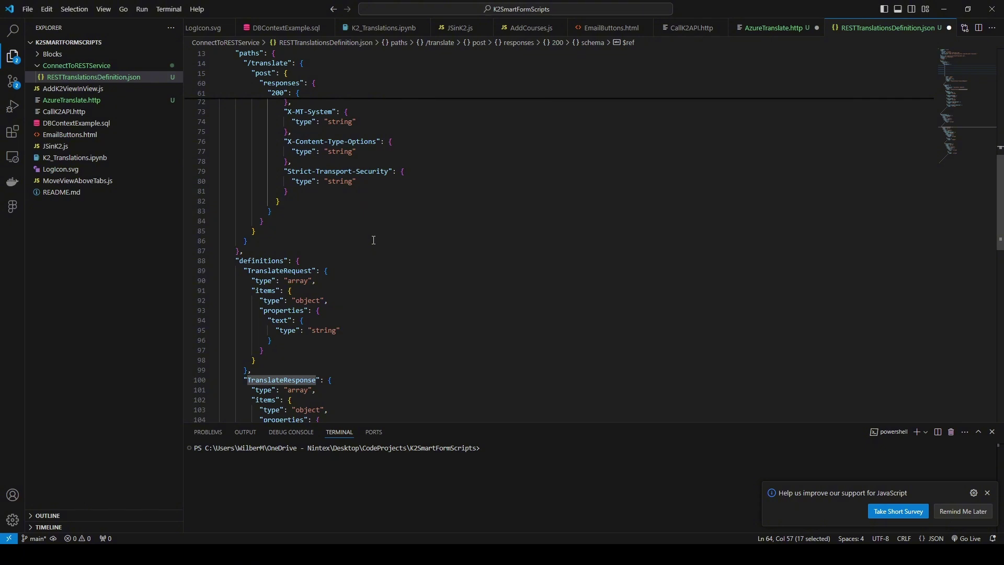
{"action": "scroll", "coordinate": [374, 240], "scroll_direction": "up", "scroll_amount": 7}
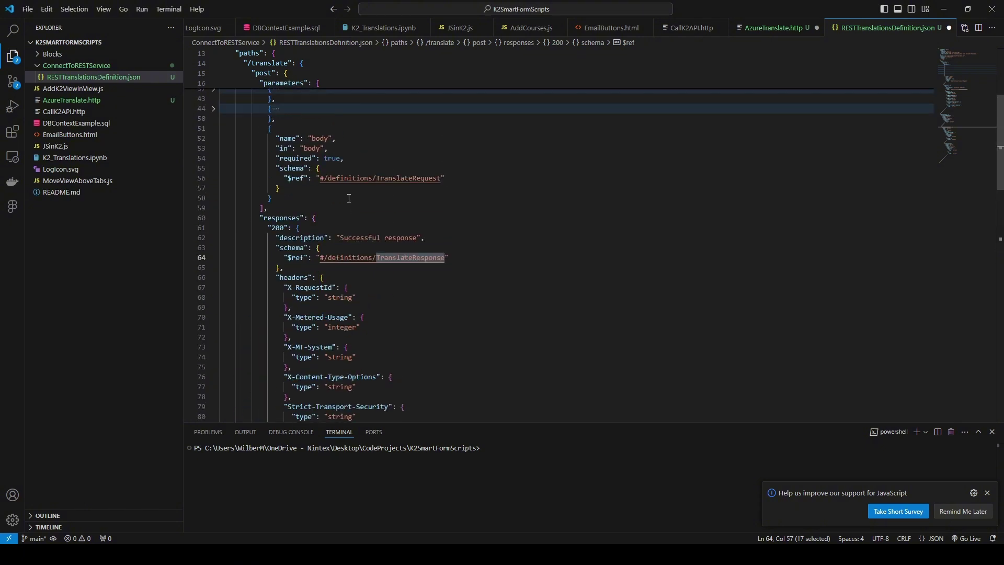
{"action": "scroll", "coordinate": [348, 198], "scroll_direction": "down", "scroll_amount": 10}
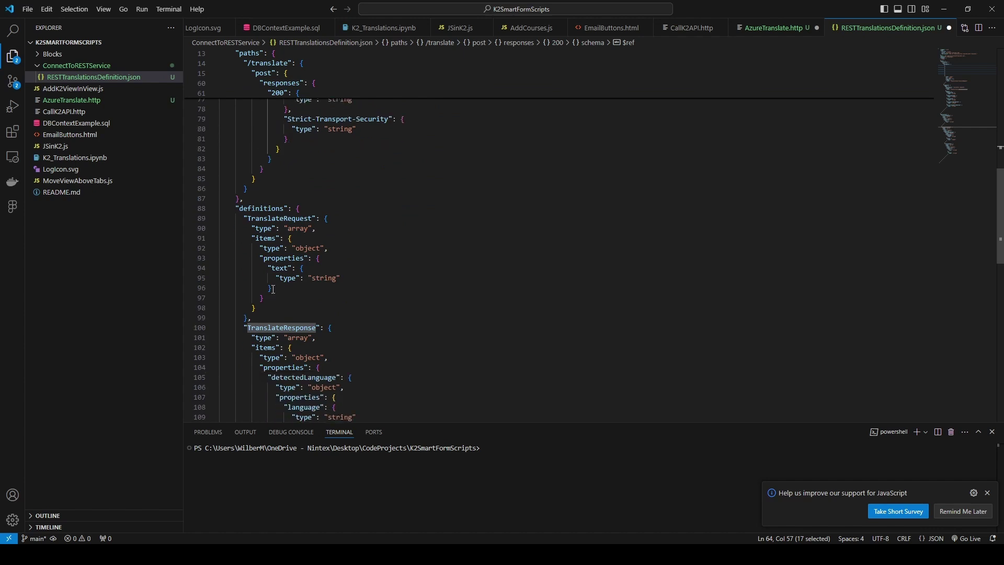
Step: Review TranslateRequest's array type, object items block and string text property
{"action": "double_click", "coordinate": [301, 229]}
{"action": "double_click", "coordinate": [309, 249]}
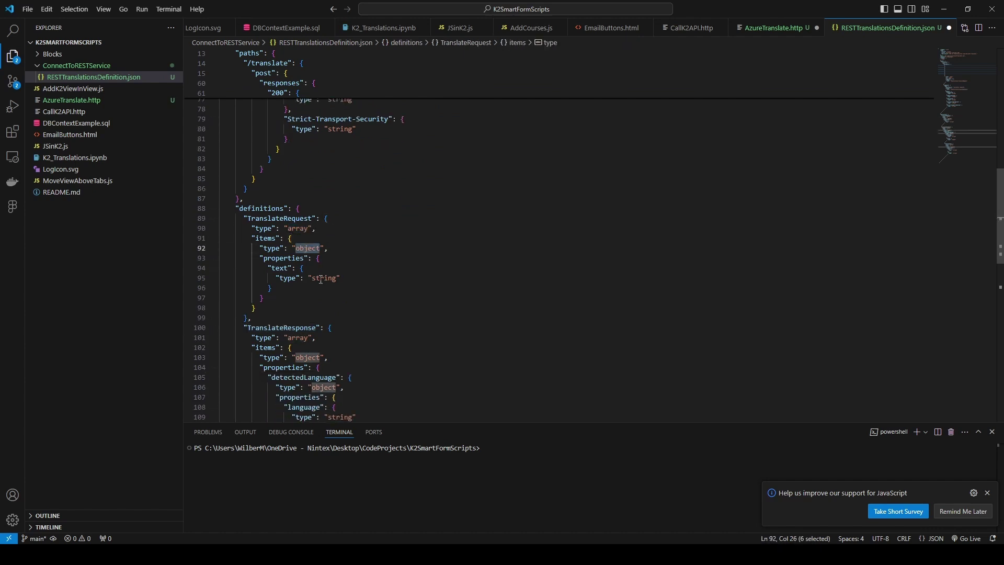
{"action": "double_click", "coordinate": [327, 280]}
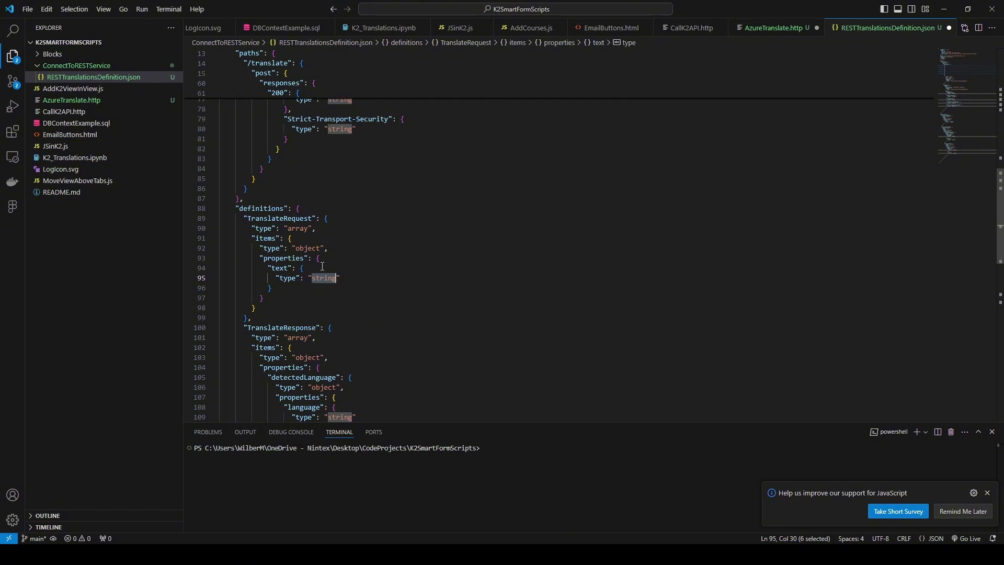
{"action": "left_click", "coordinate": [287, 288]}
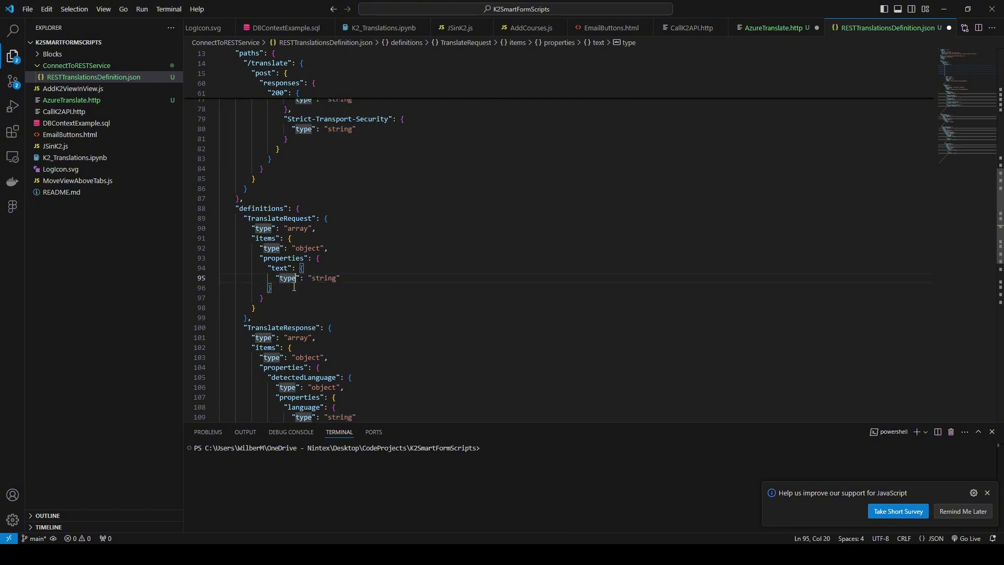
{"action": "left_click_drag", "start_coordinate": [287, 295], "coordinate": [217, 242]}
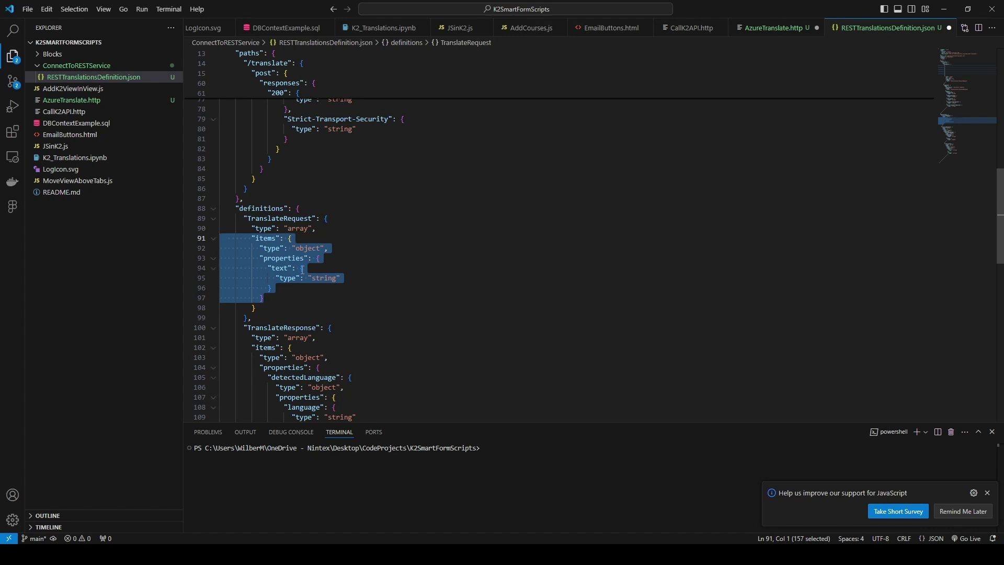
{"action": "scroll", "coordinate": [324, 272], "scroll_direction": "down", "scroll_amount": 1}
{"action": "left_click", "coordinate": [308, 252]}
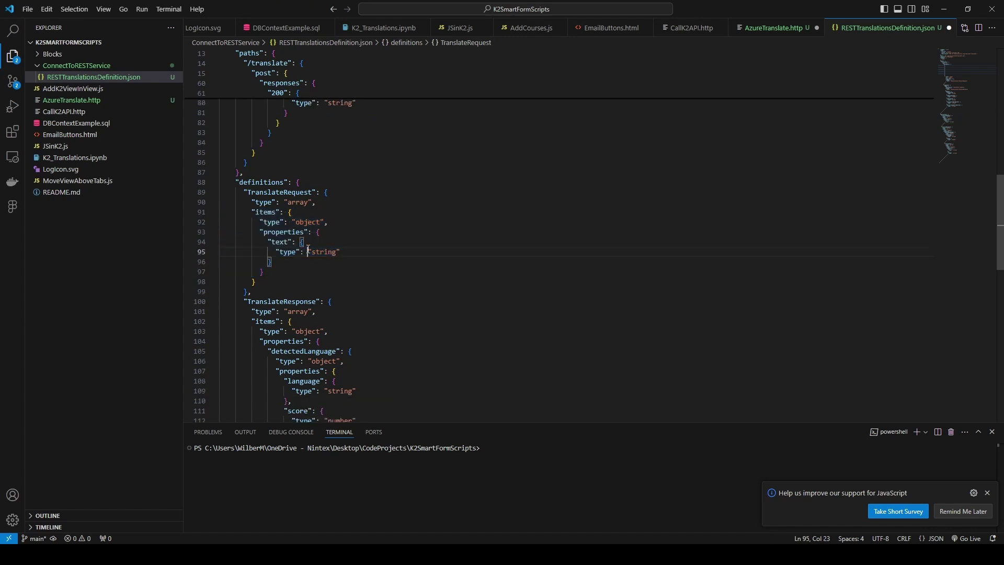
{"action": "left_click_drag", "start_coordinate": [299, 265], "coordinate": [223, 222]}
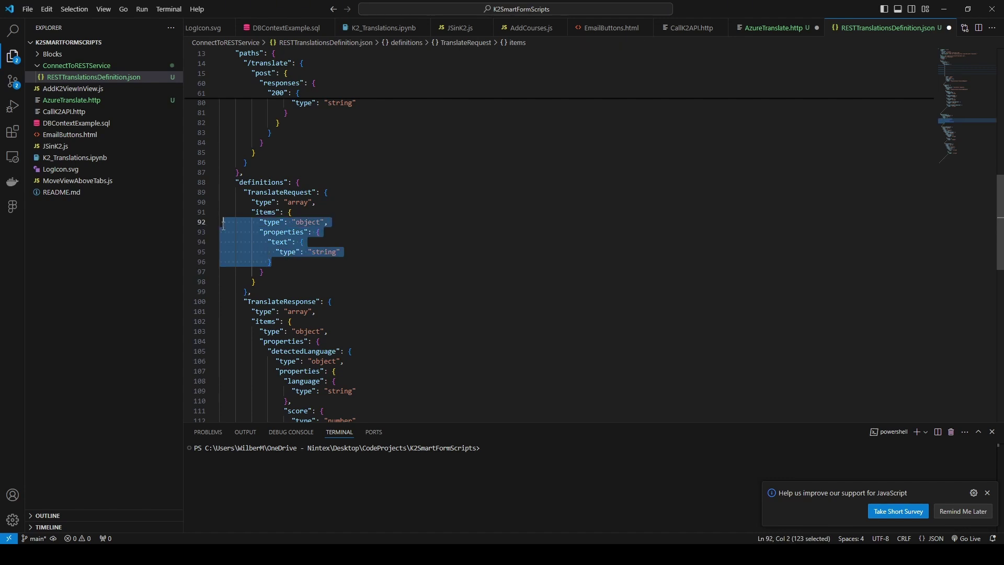
{"action": "scroll", "coordinate": [336, 282], "scroll_direction": "down", "scroll_amount": 4}
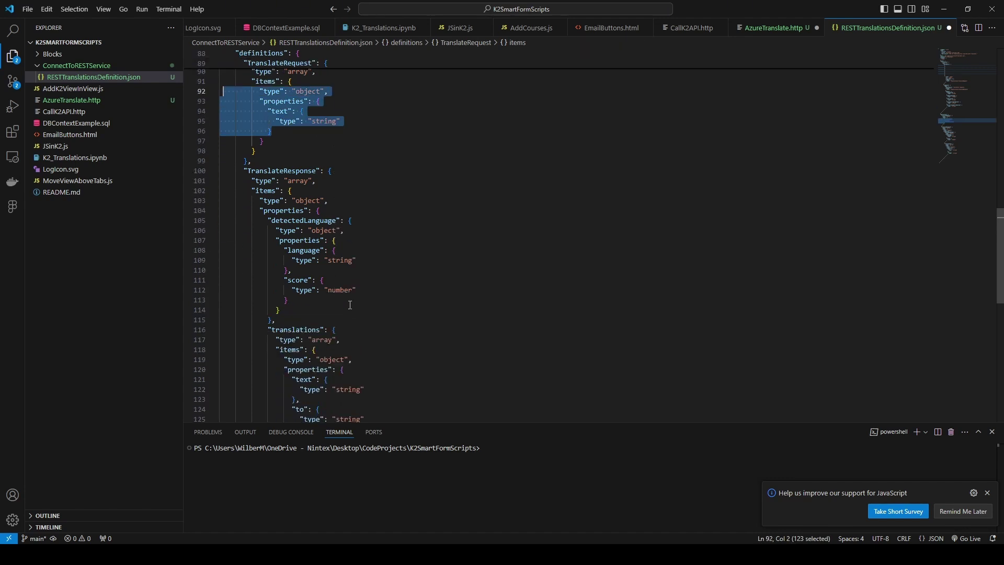
{"action": "scroll", "coordinate": [350, 305], "scroll_direction": "down", "scroll_amount": 8}
{"action": "scroll", "coordinate": [382, 321], "scroll_direction": "up", "scroll_amount": 8}
{"action": "scroll", "coordinate": [382, 321], "scroll_direction": "down", "scroll_amount": 3}
{"action": "scroll", "coordinate": [381, 320], "scroll_direction": "up", "scroll_amount": 3}
{"action": "left_click", "coordinate": [413, 261]}
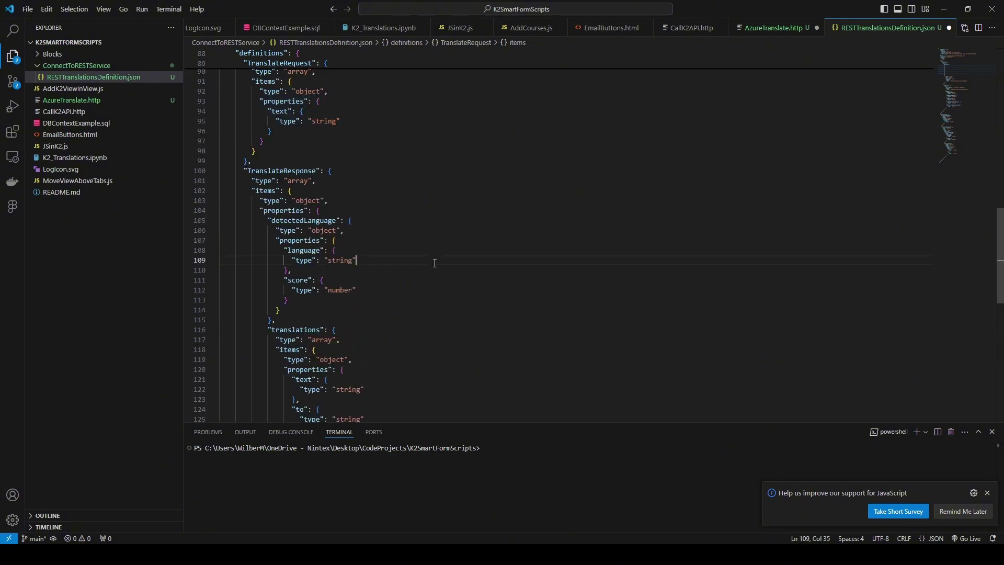
Step: Save RESTTranslationsDefinition.json and scroll back to the top of the file
{"action": "key", "text": "ctrl+s"}
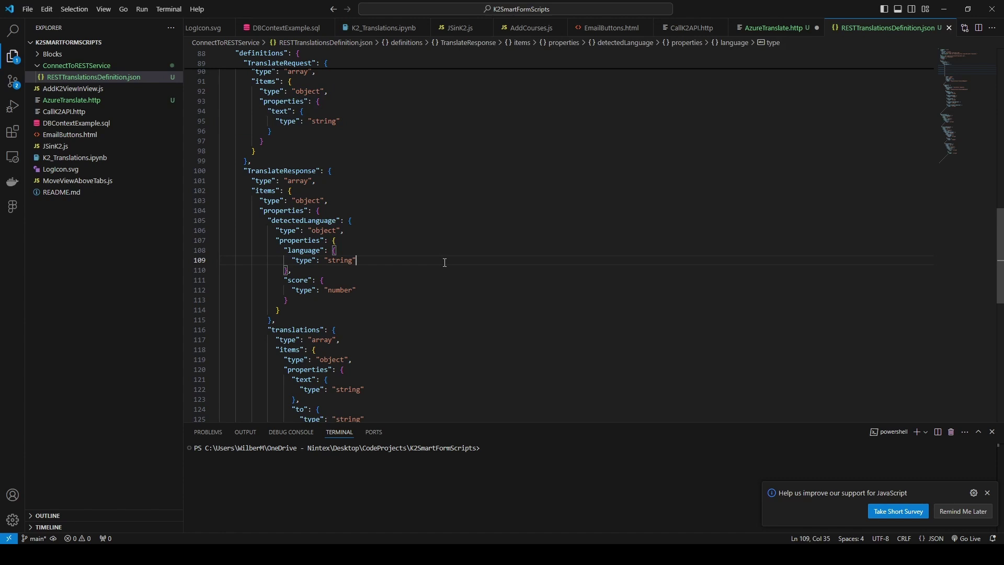
{"action": "scroll", "coordinate": [474, 288], "scroll_direction": "up", "scroll_amount": 20}
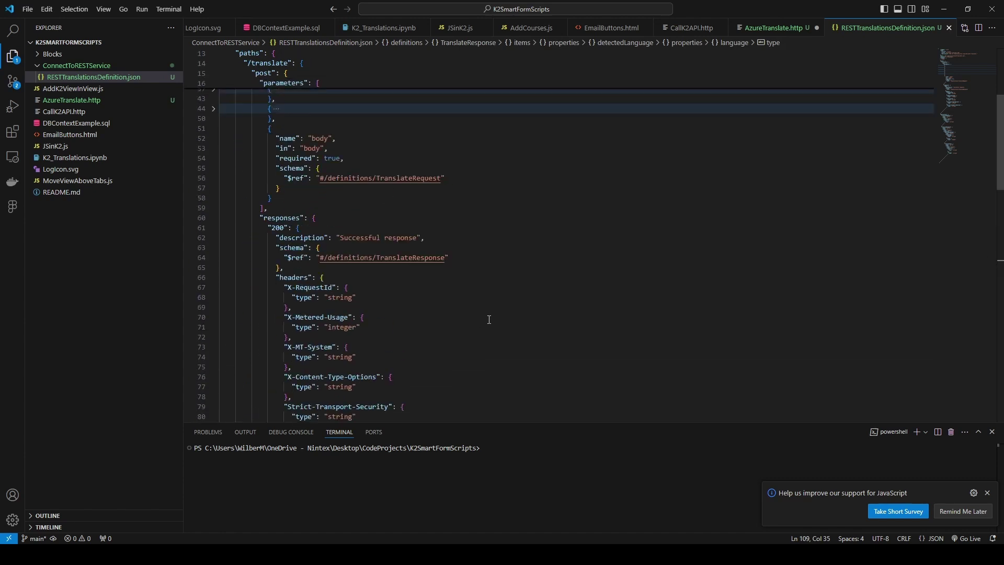
{"action": "scroll", "coordinate": [528, 331], "scroll_direction": "up", "scroll_amount": 3}
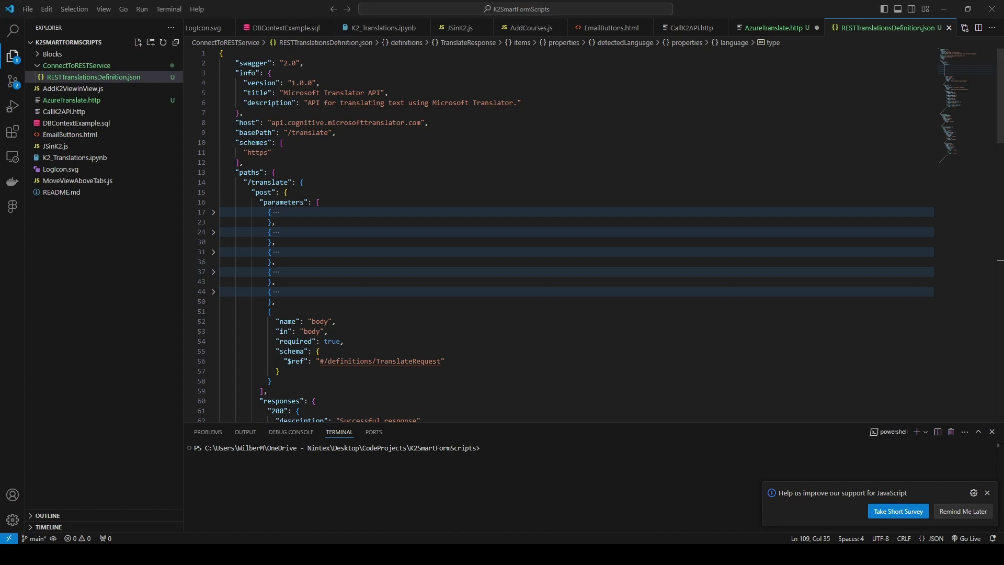
Step: Reveal RESTTranslationsDefinition.json in File Explorer from the Explorer sidebar
{"action": "right_click", "coordinate": [65, 77]}
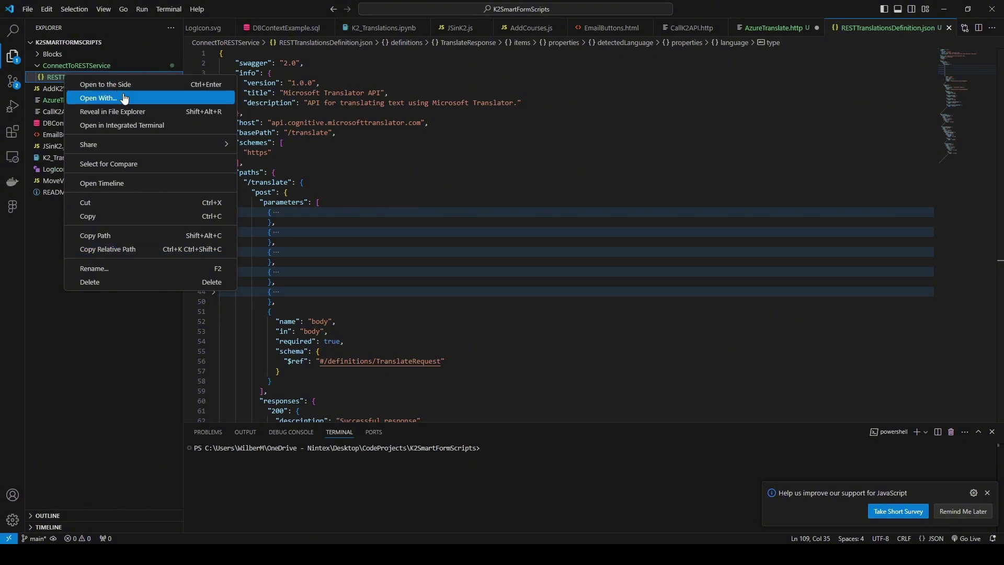
{"action": "left_click", "coordinate": [105, 111]}
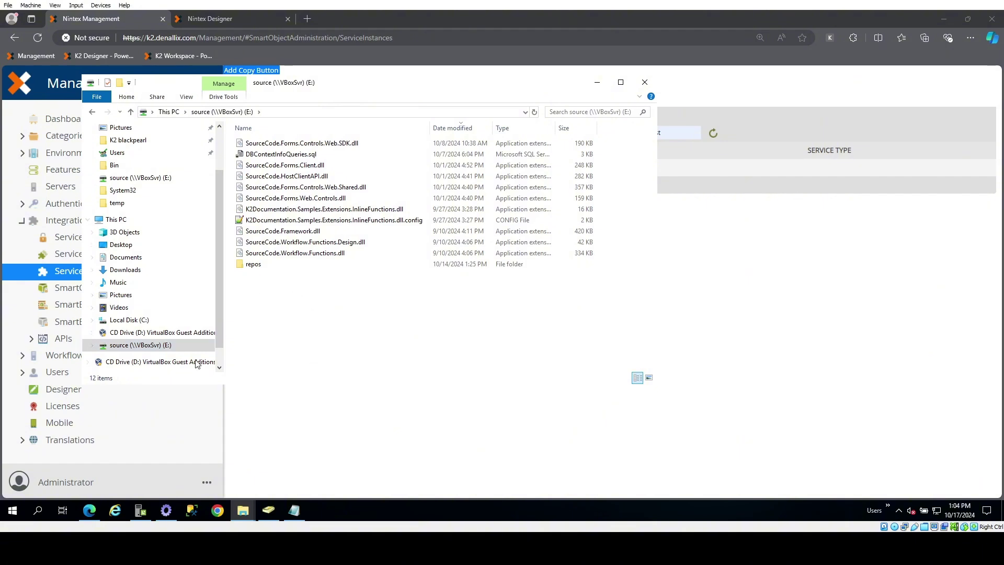
Step: Copy RESTTranslationsDefinition.json's path from the source (E:) drive, then return to K2 Management
{"action": "left_click", "coordinate": [137, 333]}
{"action": "left_click", "coordinate": [136, 346]}
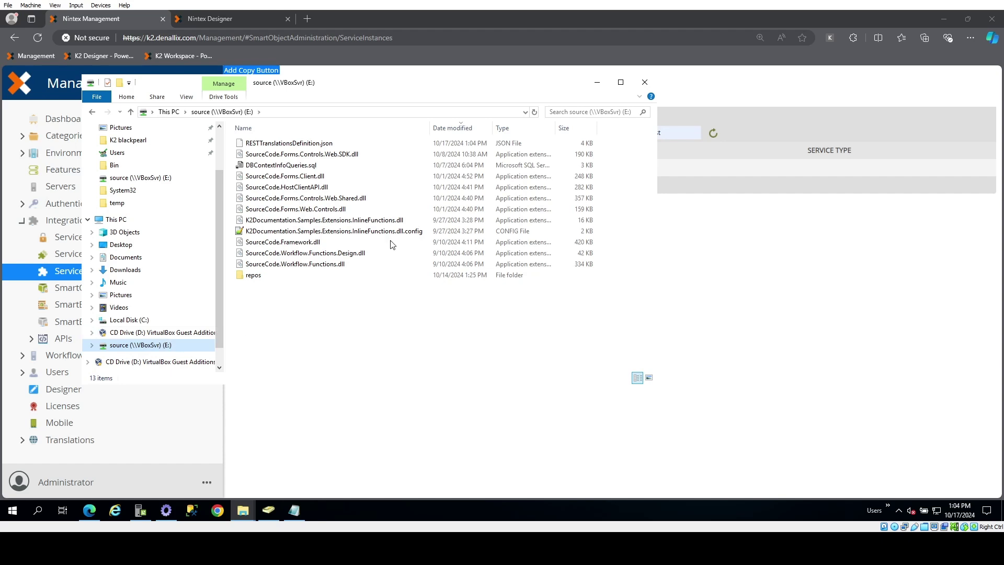
{"action": "right_click", "coordinate": [308, 145]}
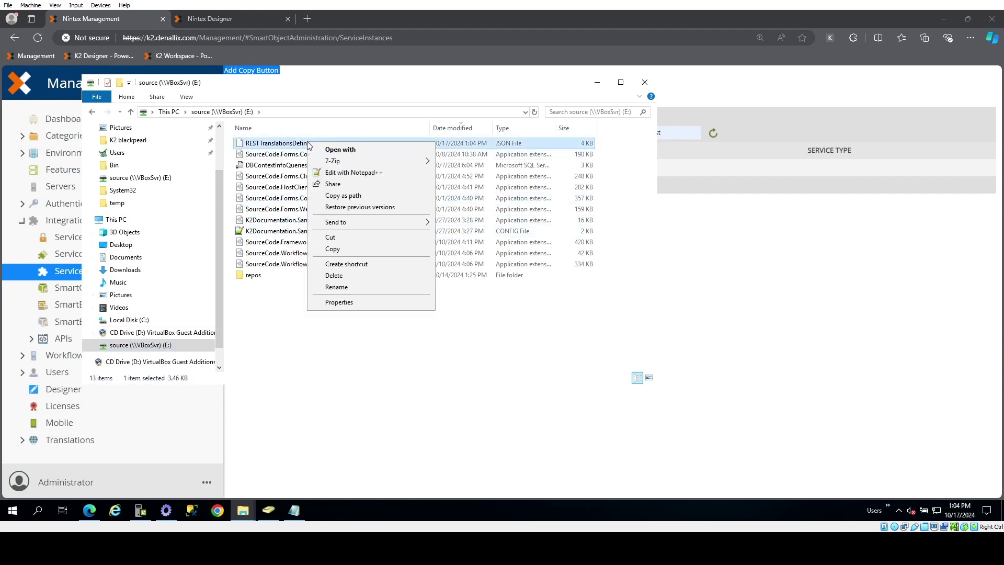
{"action": "left_click", "coordinate": [370, 195]}
{"action": "left_click", "coordinate": [770, 340]}
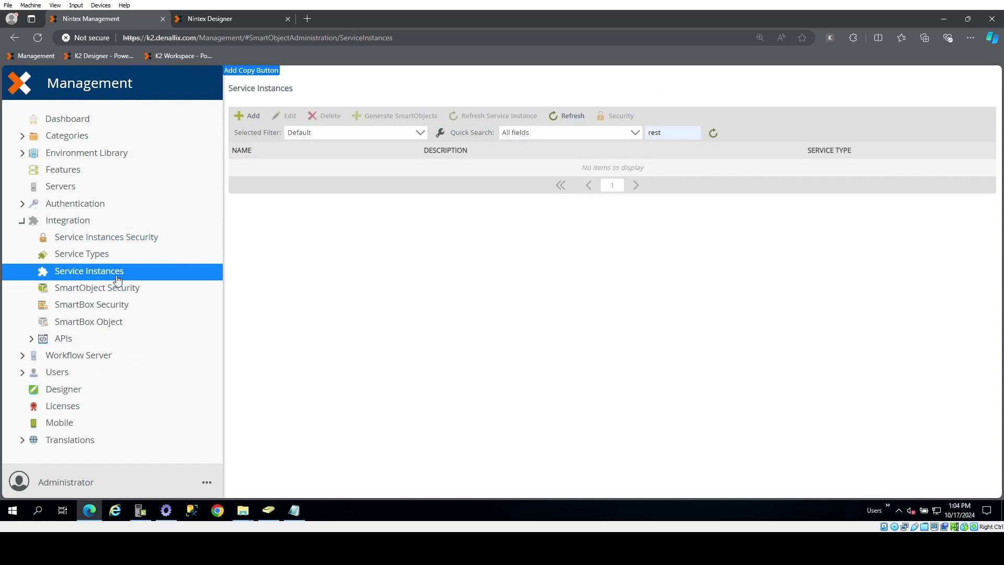
Step: Search Service Types for 'rest', select REST, and start a New Instance
{"action": "left_click", "coordinate": [110, 255]}
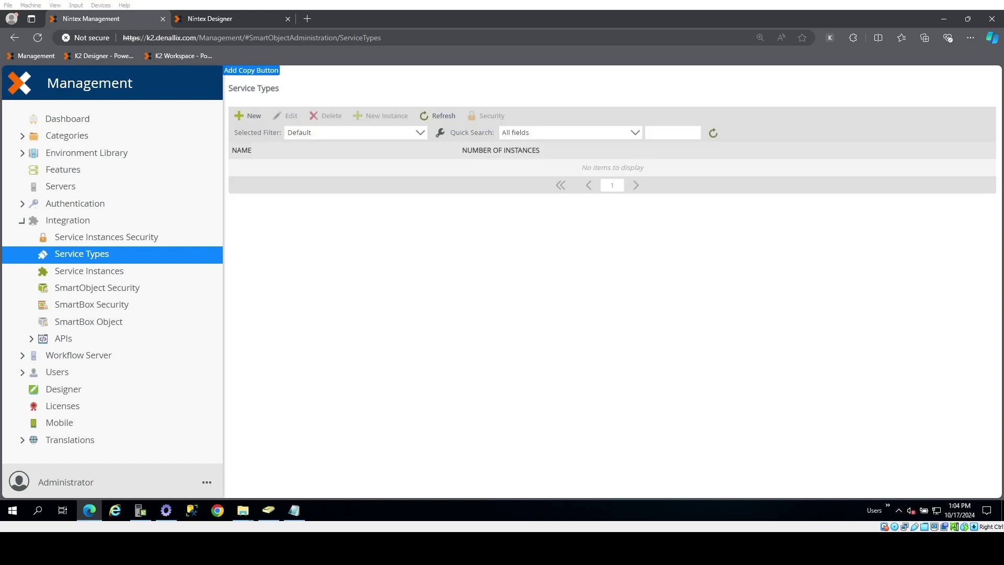
{"action": "left_click", "coordinate": [673, 135]}
{"action": "type", "text": "rest"}
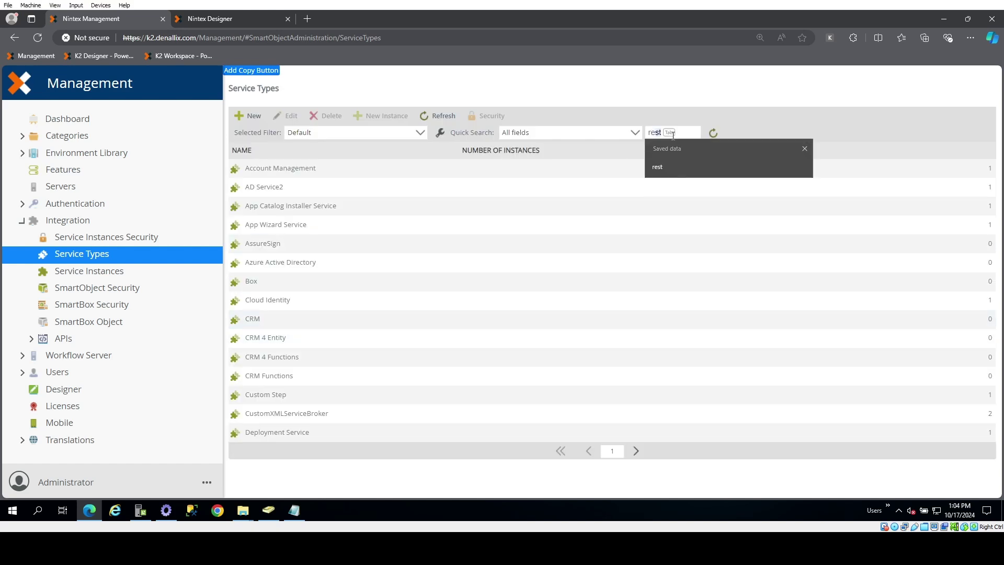
{"action": "type", "text": "st"}
{"action": "key", "text": "Return"}
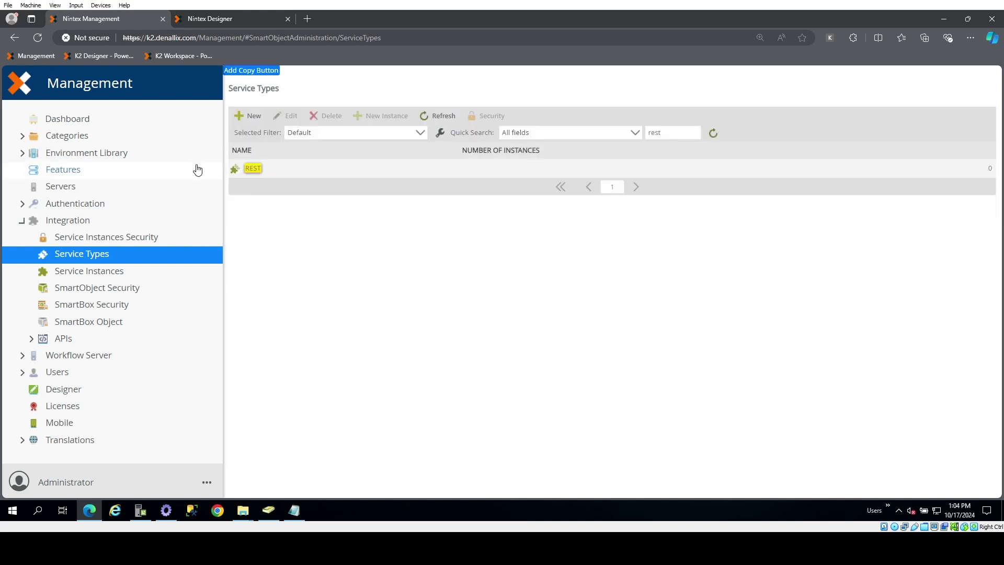
{"action": "left_click", "coordinate": [281, 171]}
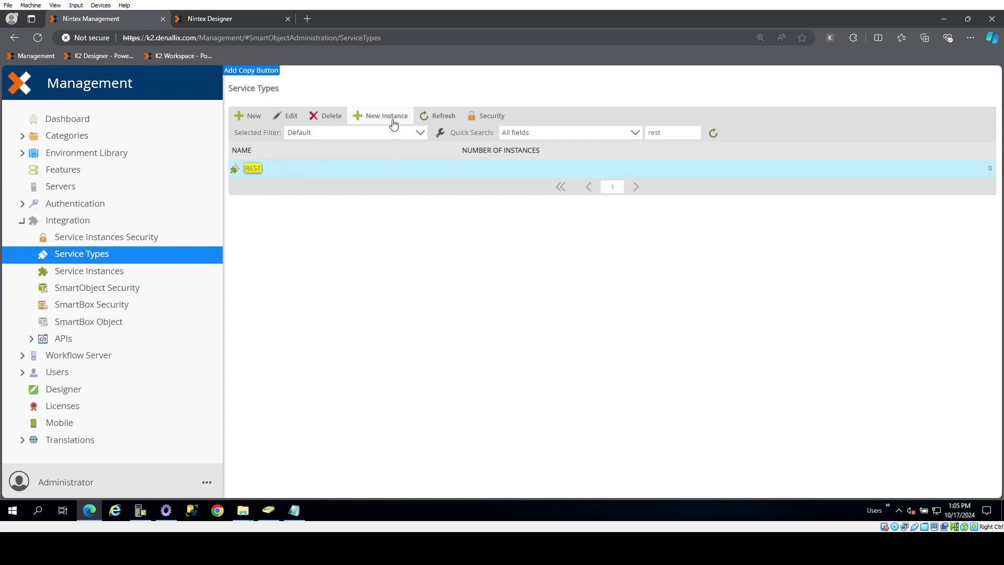
{"action": "left_click", "coordinate": [389, 117]}
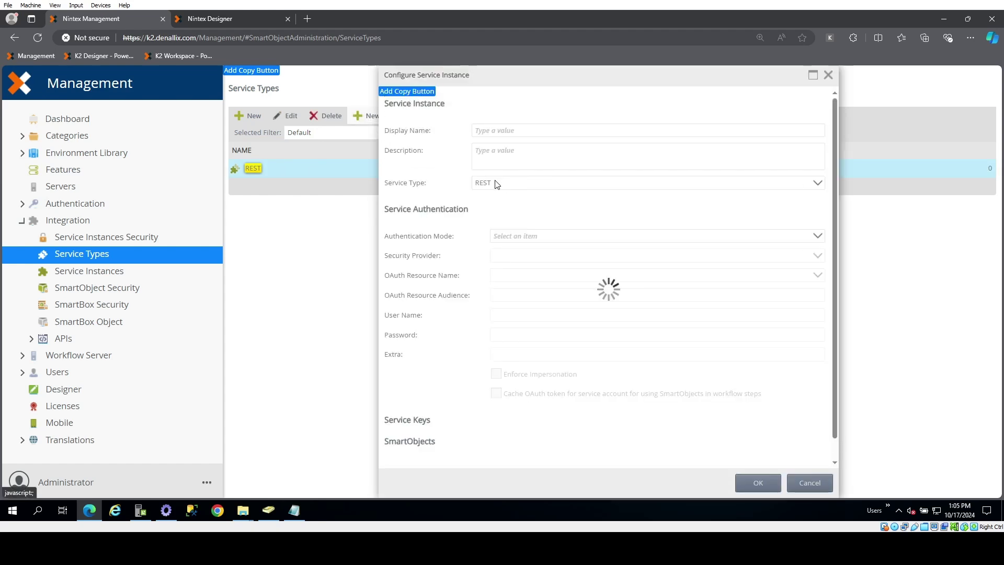
Step: Name the instance AzureTranslate and set Authentication Mode to ServiceAccount
{"action": "left_click", "coordinate": [524, 131]}
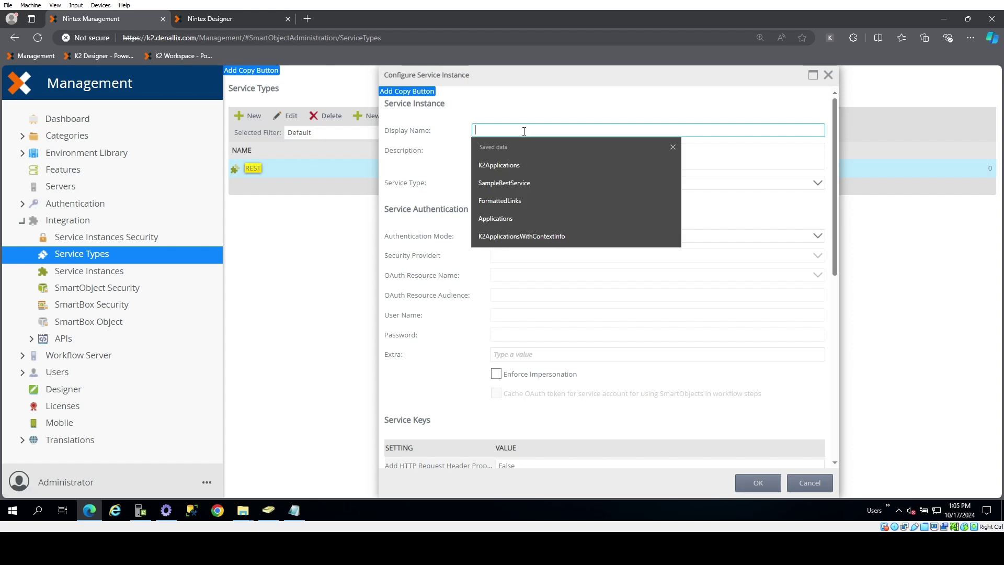
{"action": "type", "text": "Azure"}
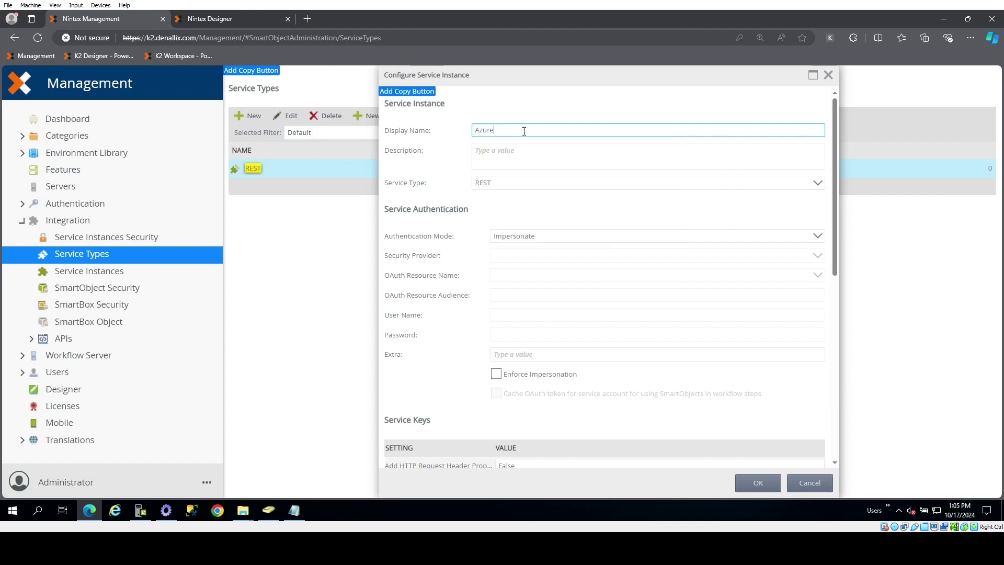
{"action": "type", "text": "Translate"}
{"action": "left_click", "coordinate": [718, 239]}
{"action": "left_click", "coordinate": [672, 296]}
{"action": "scroll", "coordinate": [633, 331], "scroll_direction": "down", "scroll_amount": 4}
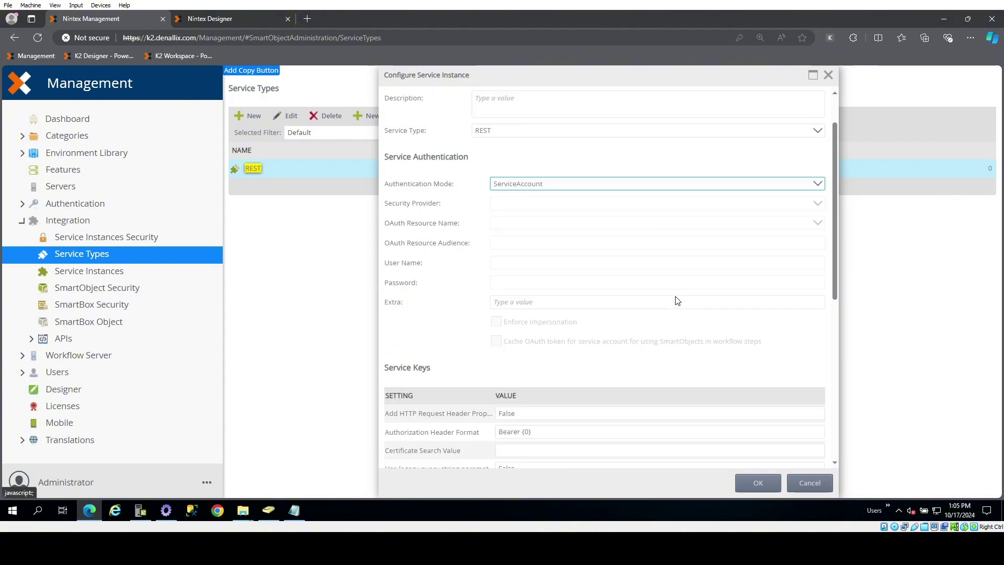
{"action": "scroll", "coordinate": [544, 270], "scroll_direction": "down", "scroll_amount": 1}
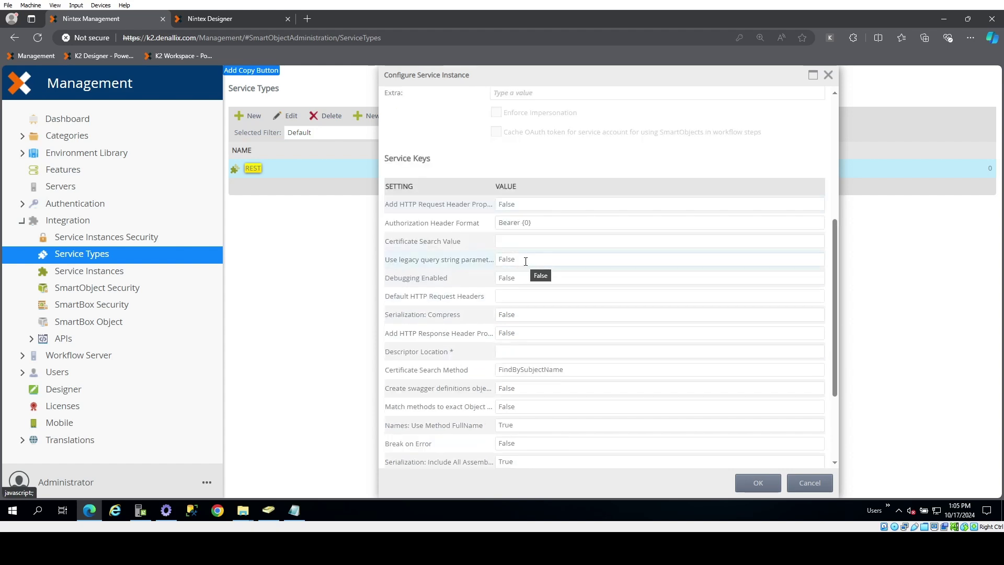
Step: Set Descriptor Location to the pasted E:\RESTTranslationsDefinition.json path without quotes, then save
{"action": "left_click", "coordinate": [529, 352]}
{"action": "key", "text": "ctrl+v"}
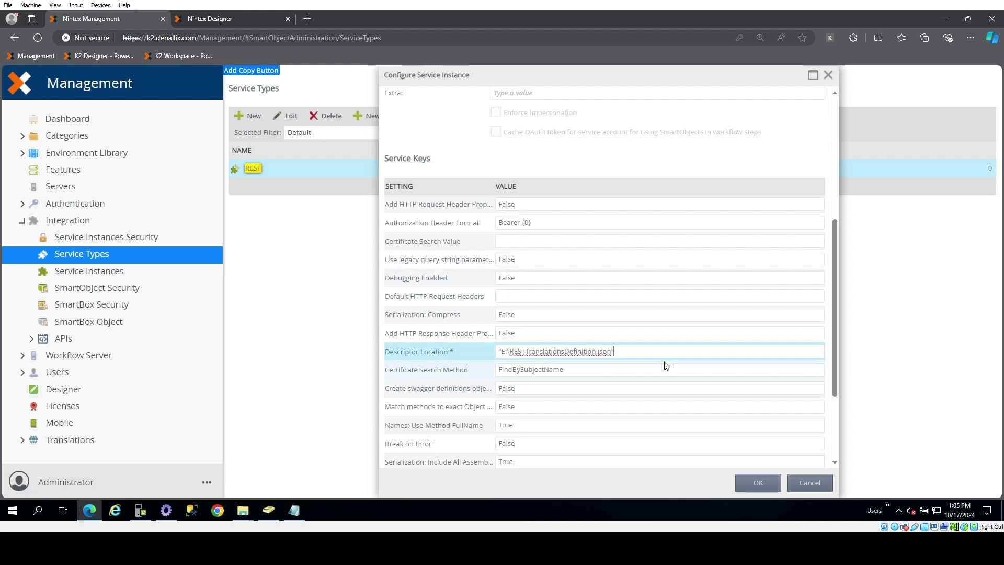
{"action": "key", "text": "BackSpace"}
{"action": "key", "text": "Home"}
{"action": "key", "text": "BackSpace"}
{"action": "scroll", "coordinate": [675, 376], "scroll_direction": "down", "scroll_amount": 3}
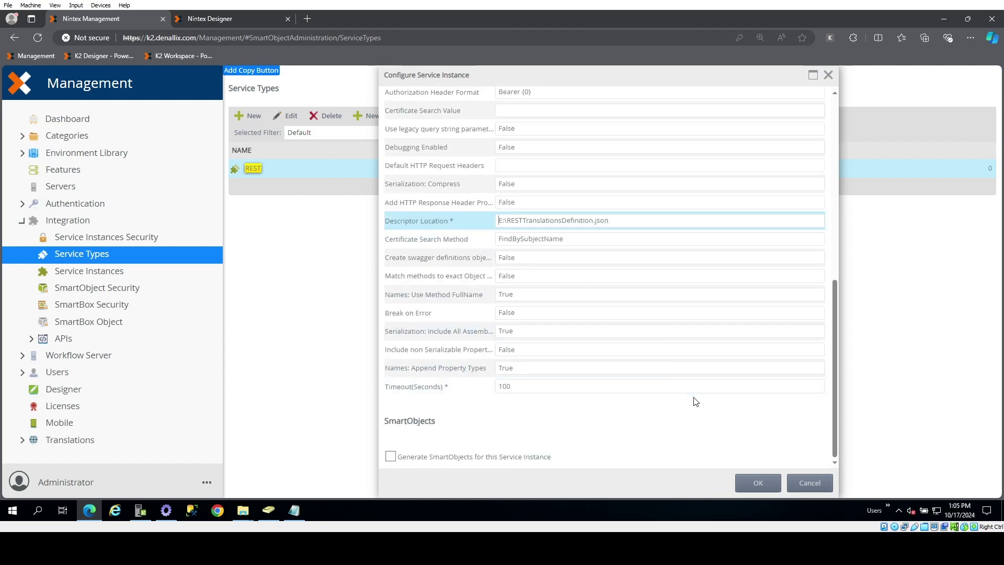
{"action": "left_click", "coordinate": [757, 483]}
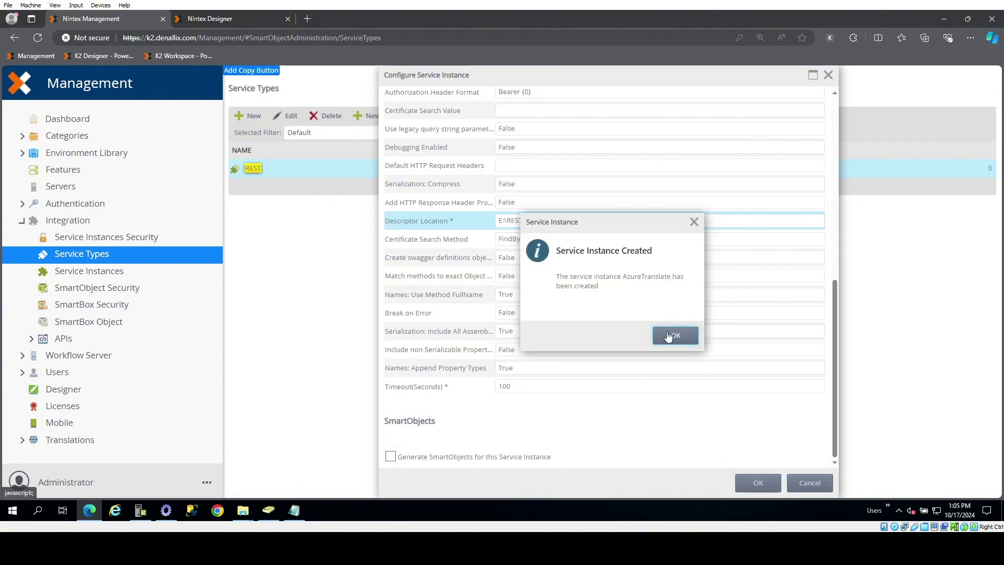
{"action": "left_click", "coordinate": [669, 336]}
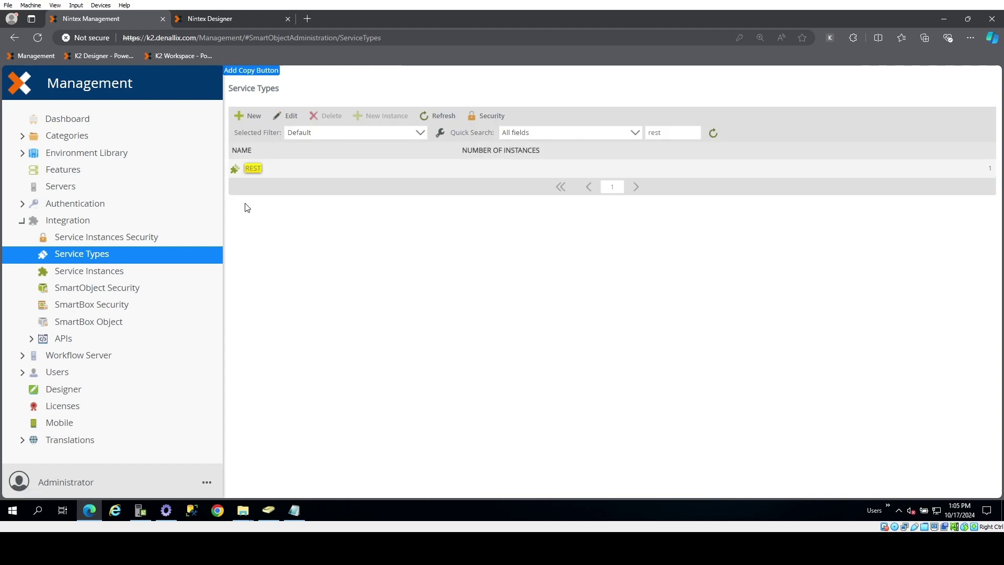
Step: Open K2 Designer in a new browser tab and browse all items
{"action": "left_click", "coordinate": [249, 18]}
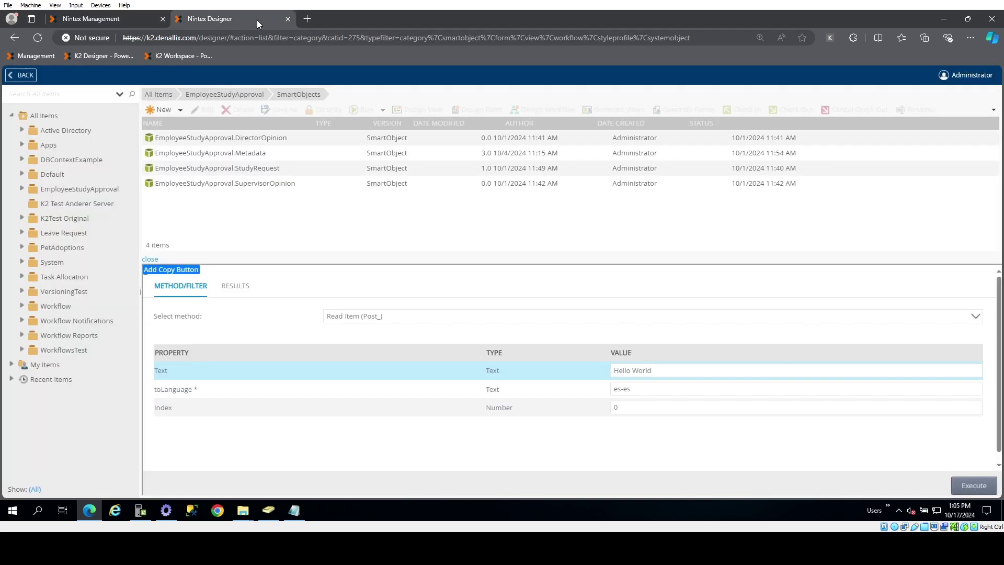
{"action": "left_click", "coordinate": [287, 20]}
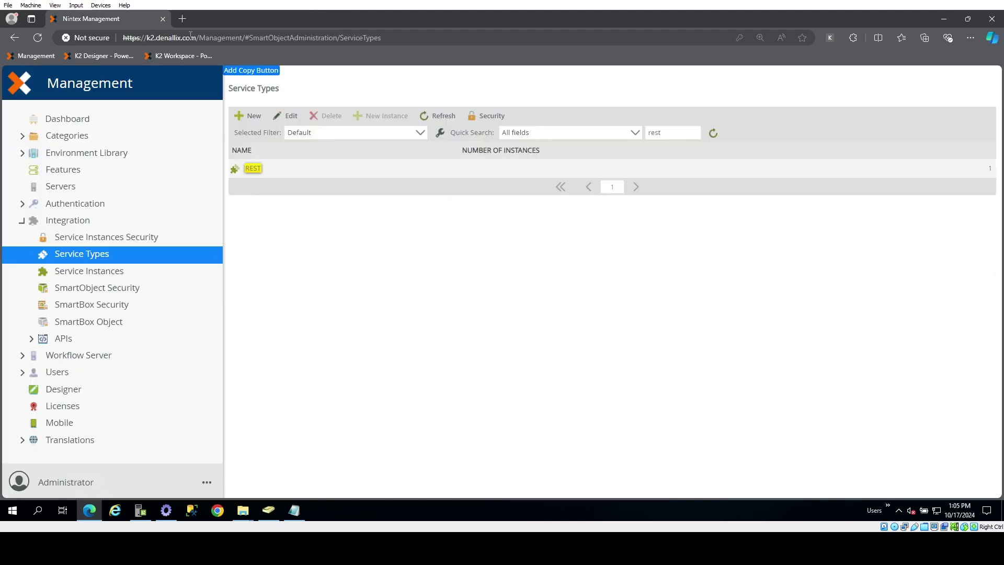
{"action": "left_click", "coordinate": [185, 21]}
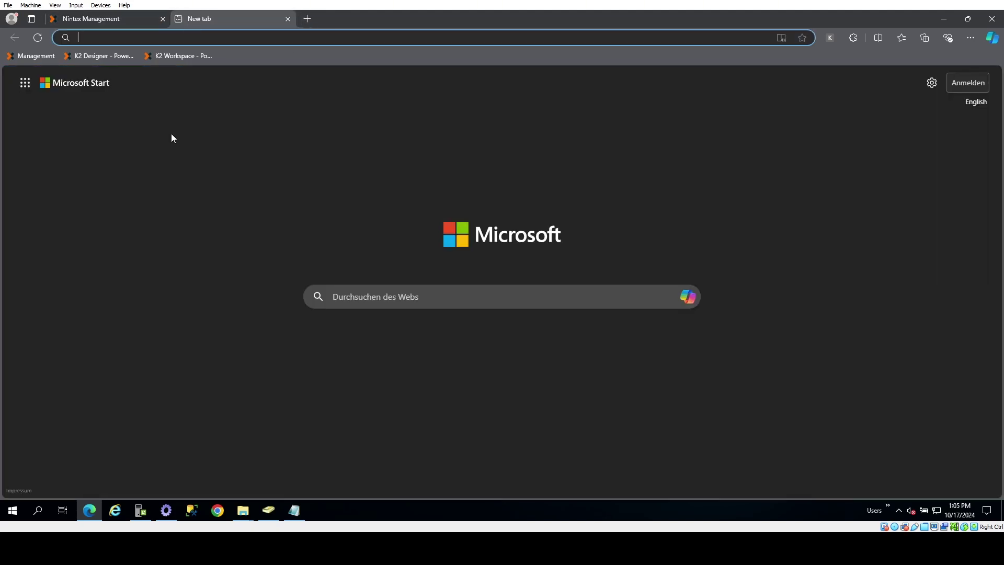
{"action": "left_click", "coordinate": [92, 60]}
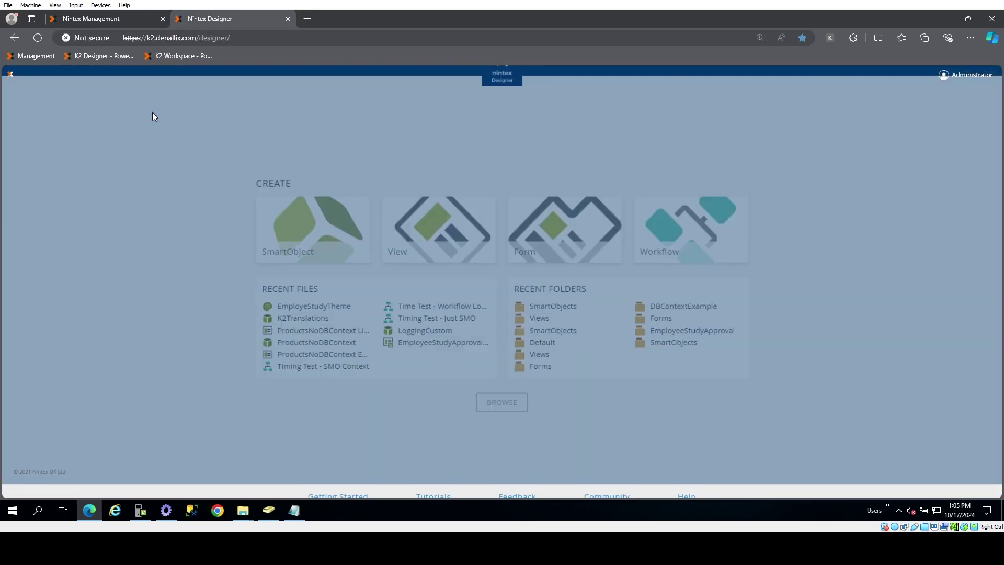
{"action": "left_click", "coordinate": [500, 403]}
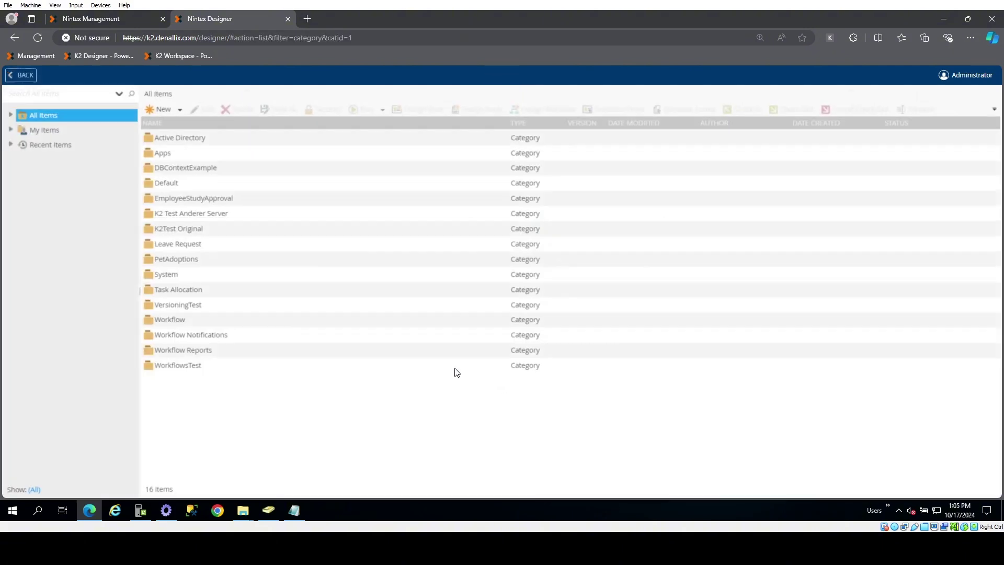
Step: Create an AzureTranslateREST category under All Items and open it
{"action": "left_click", "coordinate": [10, 115]}
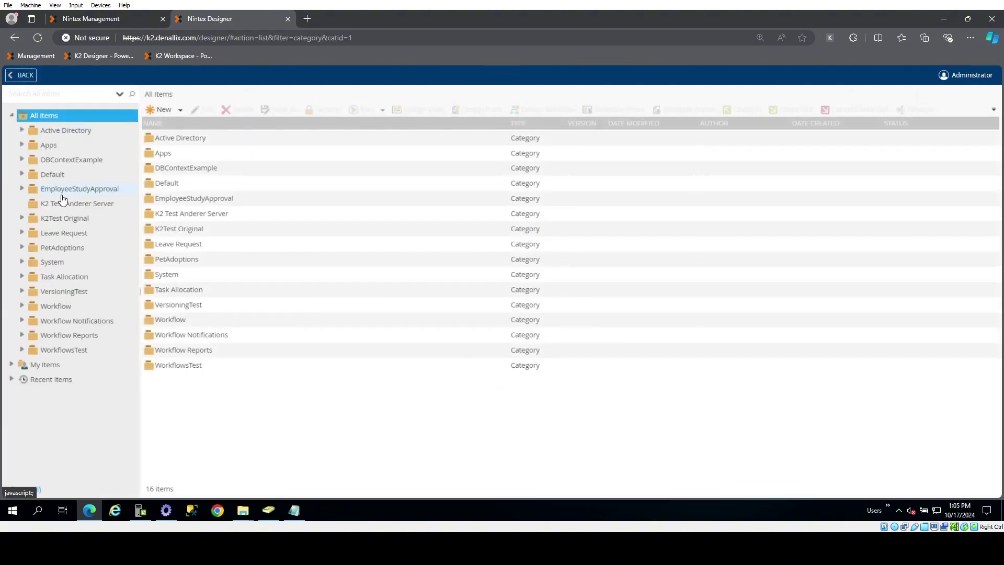
{"action": "right_click", "coordinate": [66, 120]}
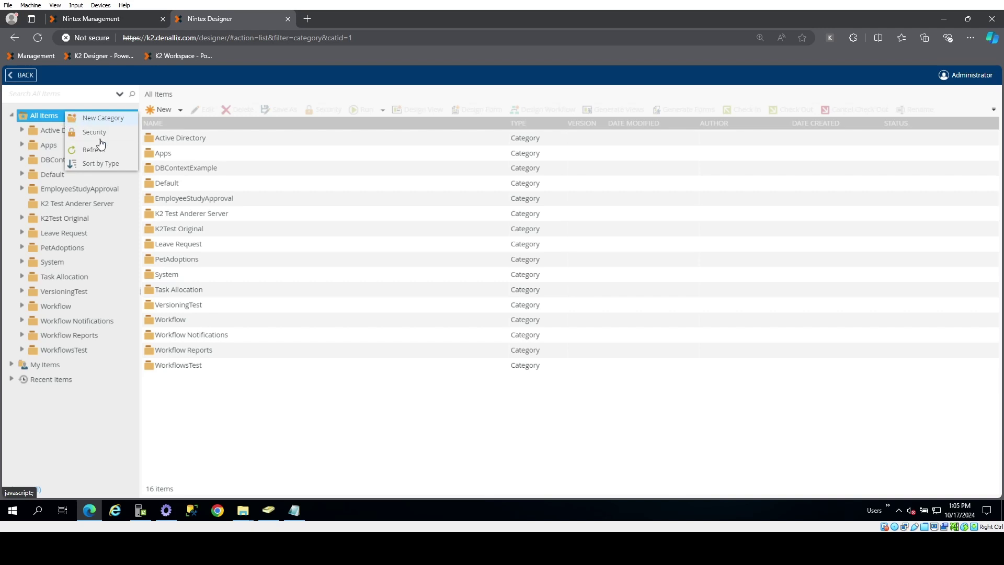
{"action": "left_click", "coordinate": [105, 117]}
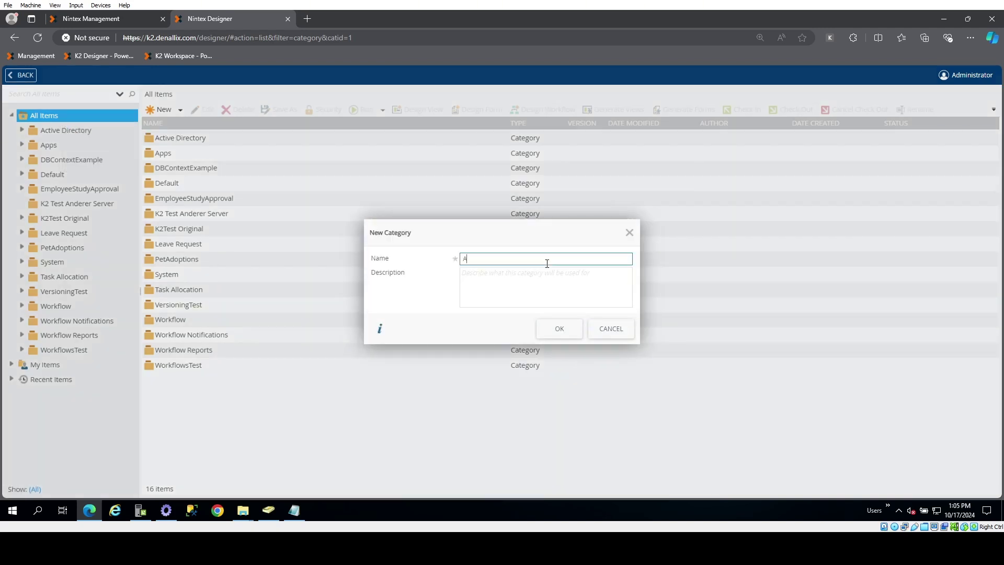
{"action": "type", "text": "AzureTranslateREST"}
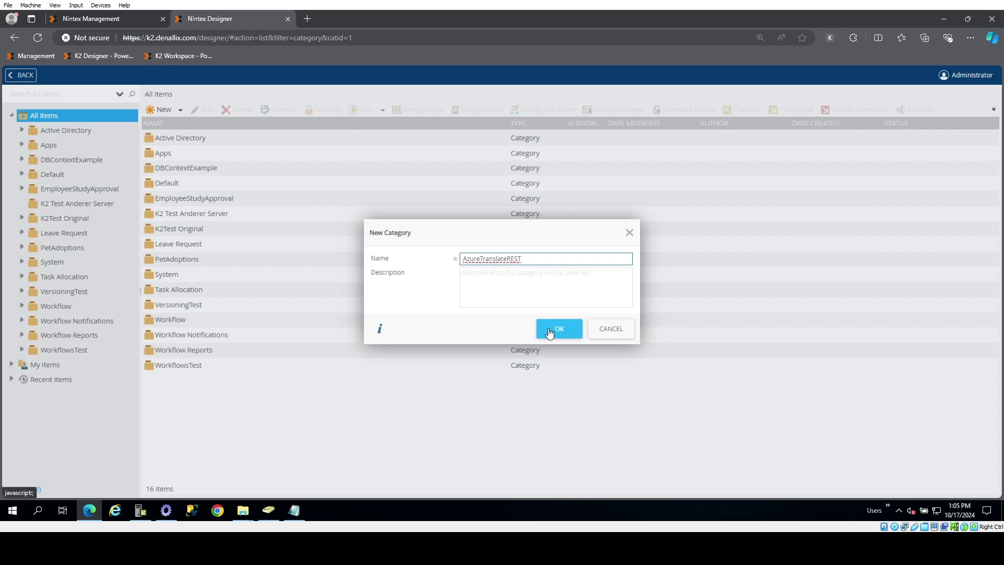
{"action": "left_click", "coordinate": [550, 331]}
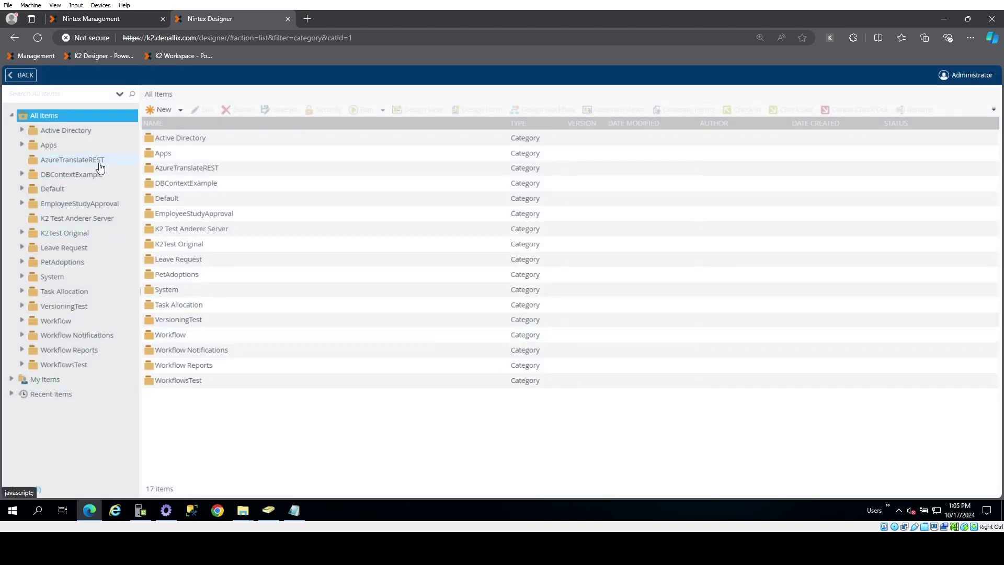
{"action": "left_click", "coordinate": [78, 160]}
Step: Create a new Advanced SmartObject named AzureTranslate
{"action": "left_click", "coordinate": [180, 111]}
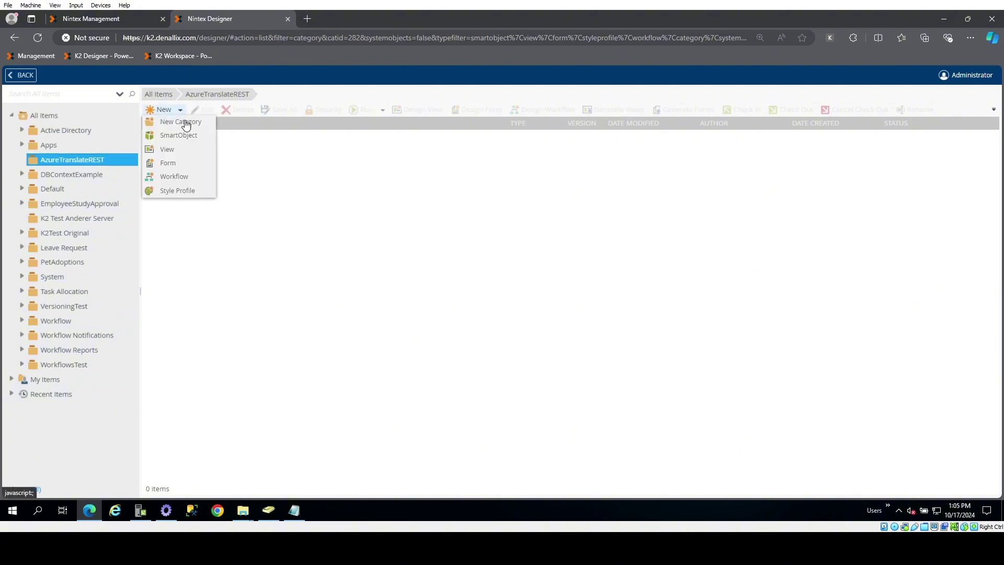
{"action": "left_click", "coordinate": [186, 128]}
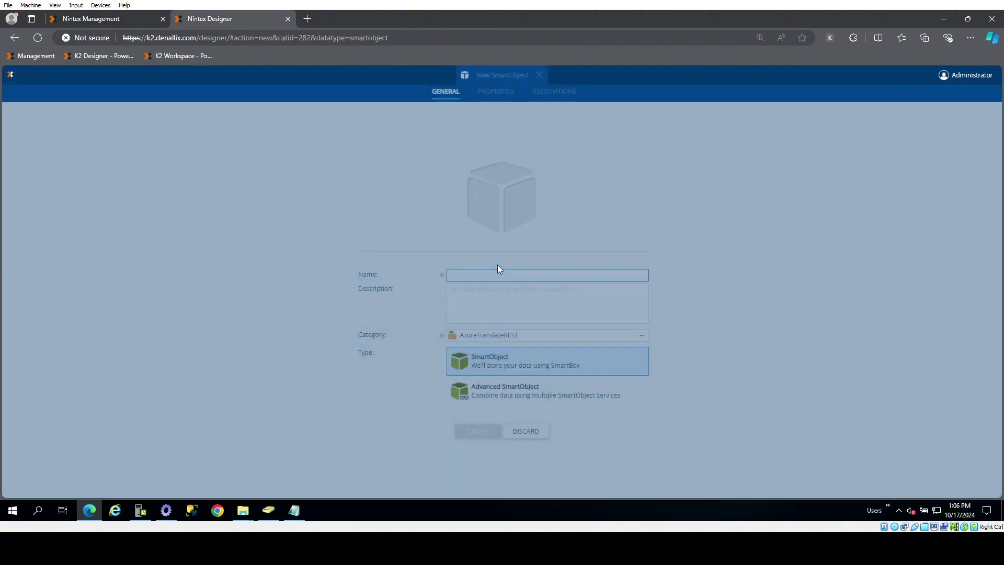
{"action": "type", "text": "Azure"}
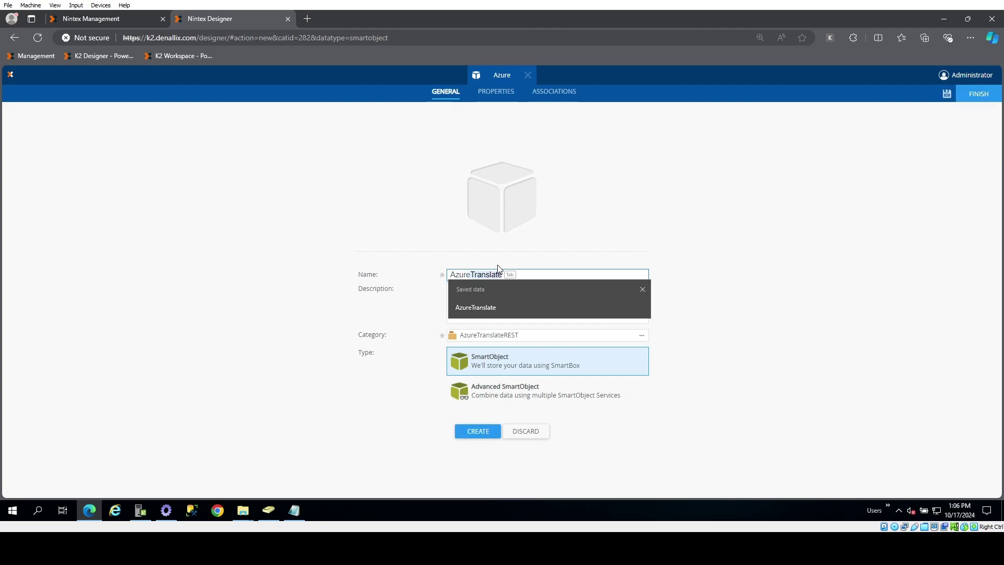
{"action": "key", "text": "Tab"}
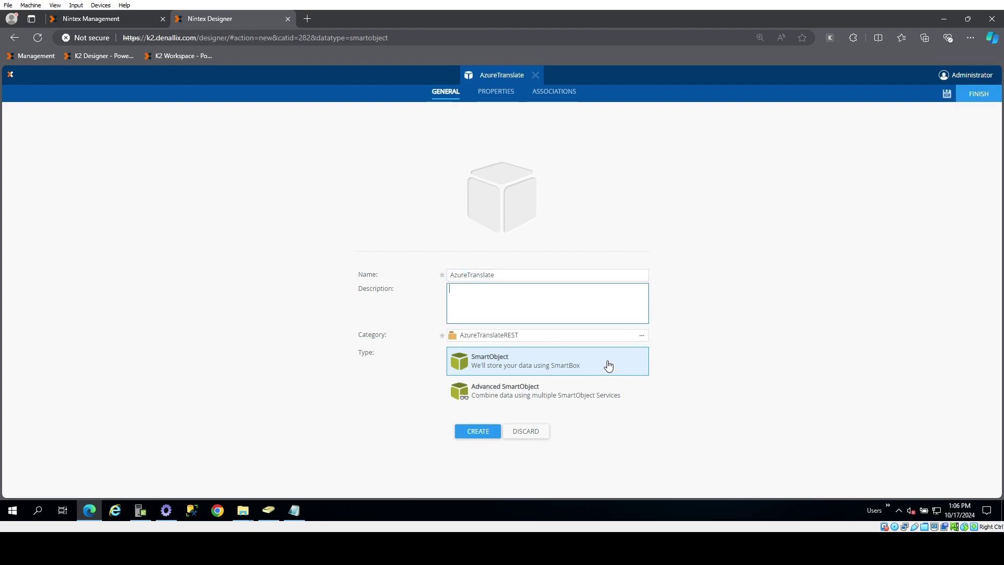
{"action": "left_click", "coordinate": [525, 404]}
{"action": "left_click", "coordinate": [478, 432]}
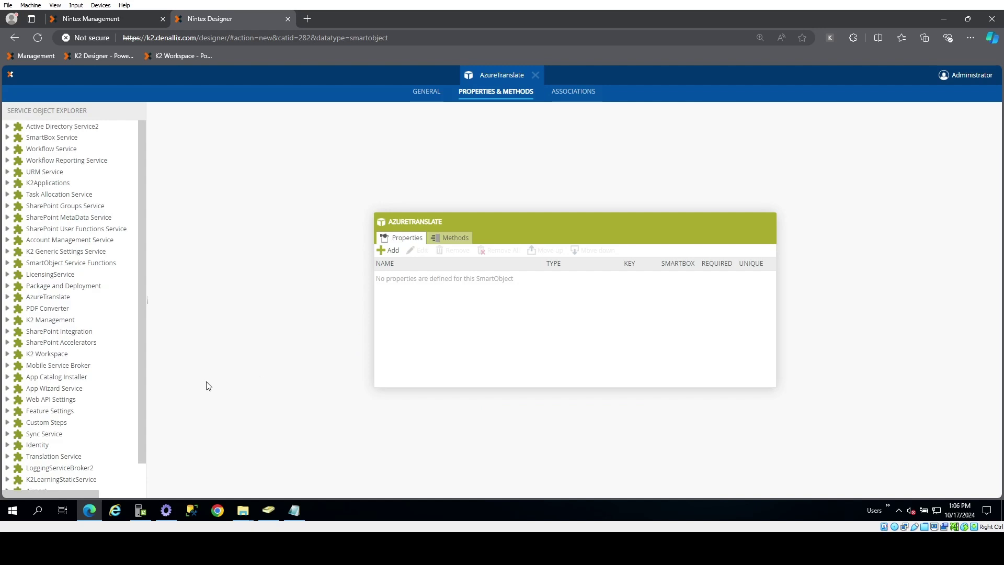
Step: Search for 'restazure' and expand the AzureTranslate service in the explorer
{"action": "scroll", "coordinate": [125, 392], "scroll_direction": "down", "scroll_amount": 1}
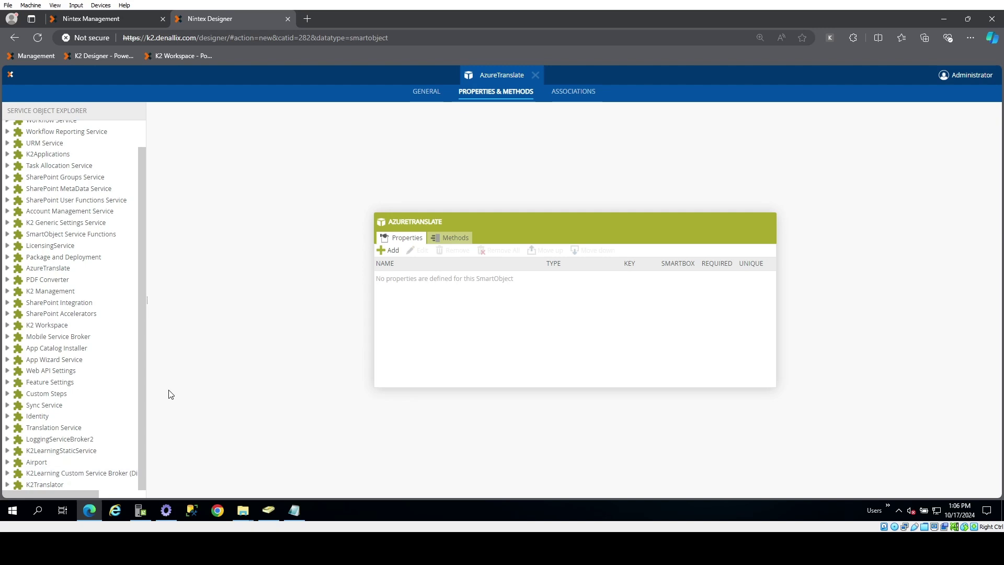
{"action": "key", "text": "ctrl+f"}
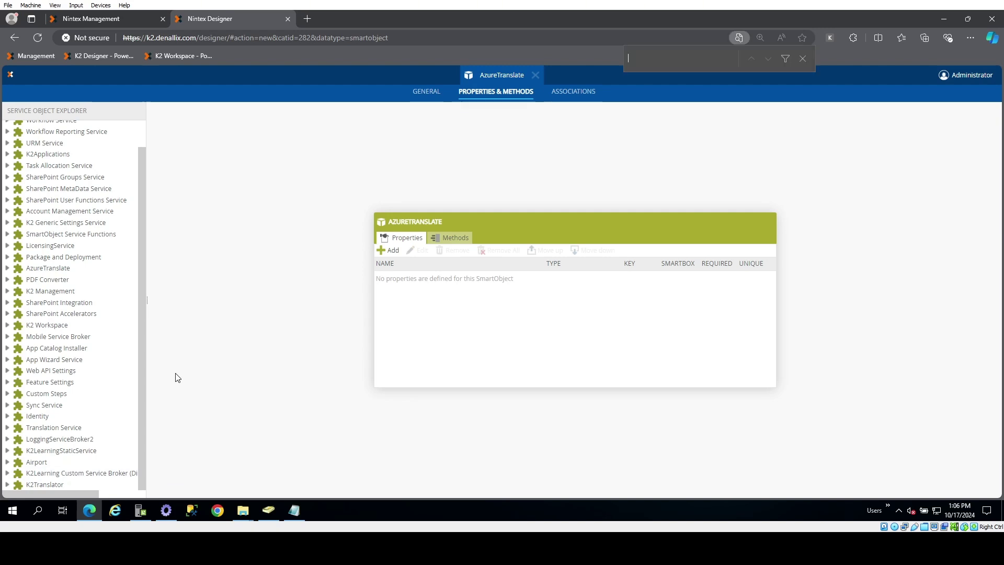
{"action": "type", "text": "rest"}
{"action": "type", "text": "azure"}
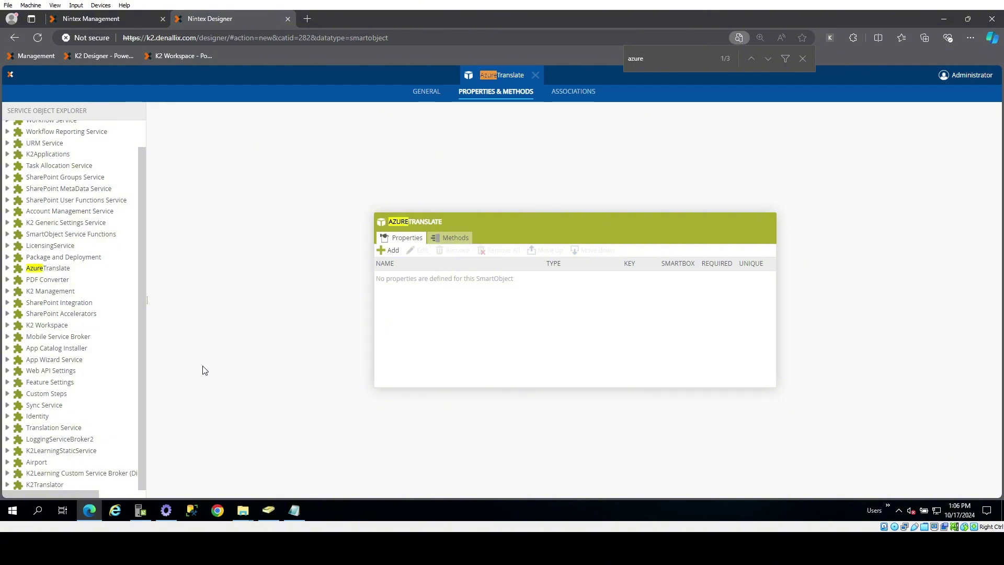
{"action": "left_click", "coordinate": [8, 268]}
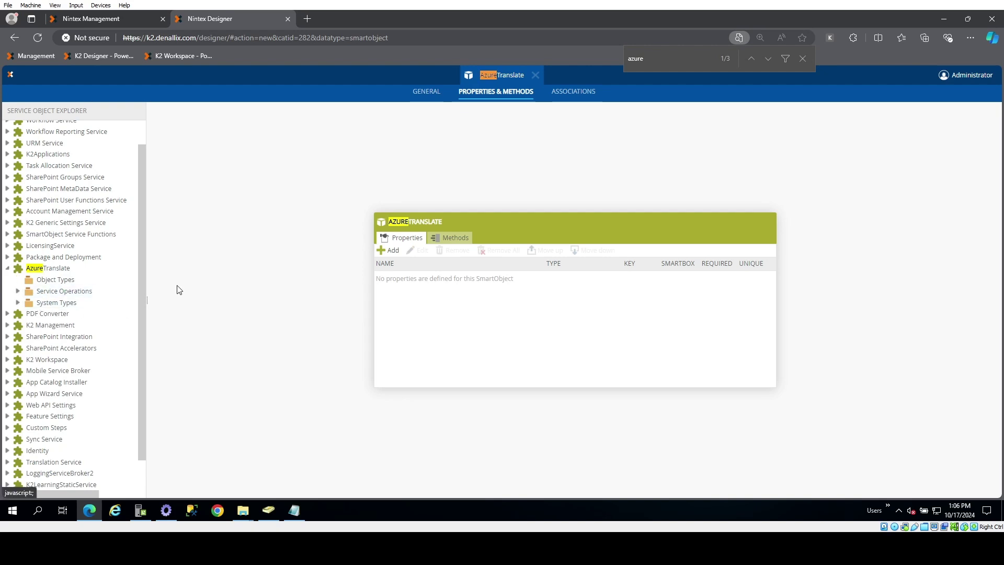
Step: Widen the service object explorer and expand Service Operations > Post_translate to list its methods
{"action": "left_click_drag", "start_coordinate": [146, 302], "coordinate": [209, 297]}
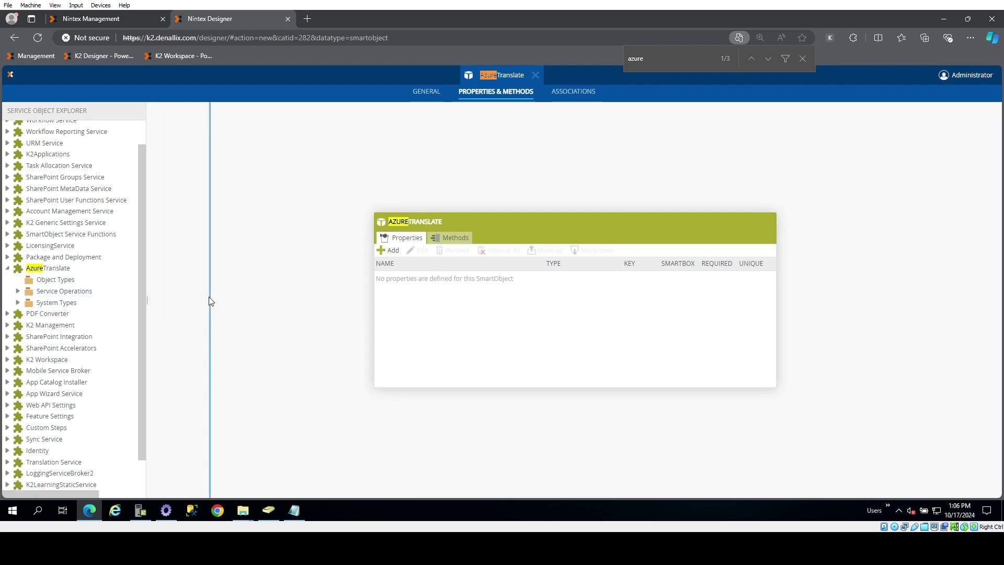
{"action": "left_click", "coordinate": [16, 302]}
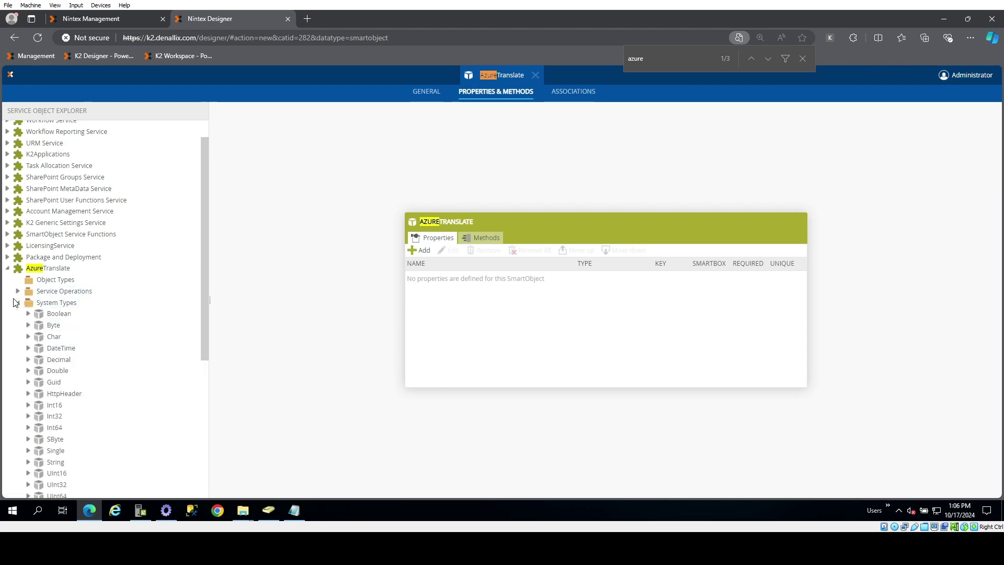
{"action": "left_click", "coordinate": [15, 302]}
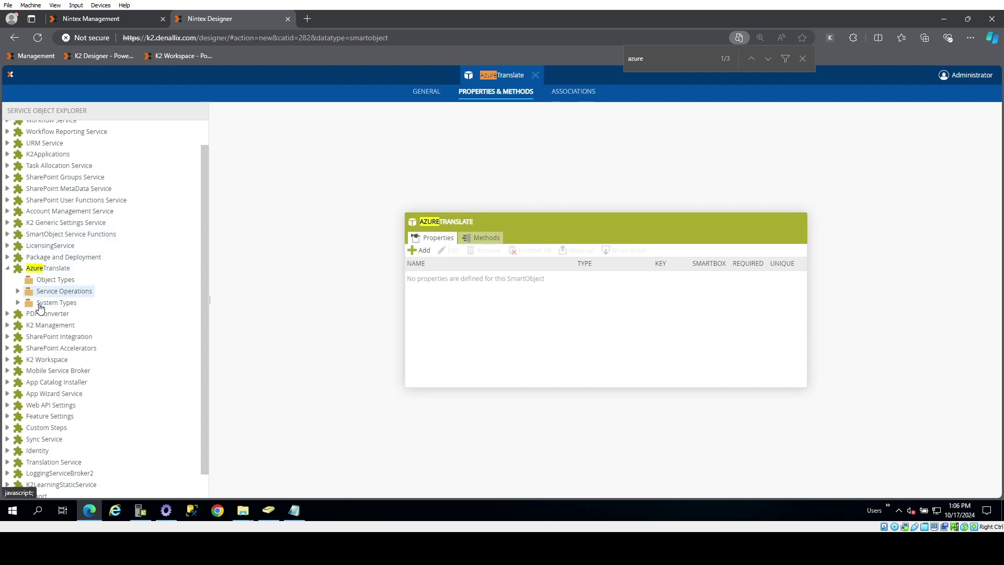
{"action": "left_click", "coordinate": [18, 302]}
{"action": "left_click", "coordinate": [18, 292]}
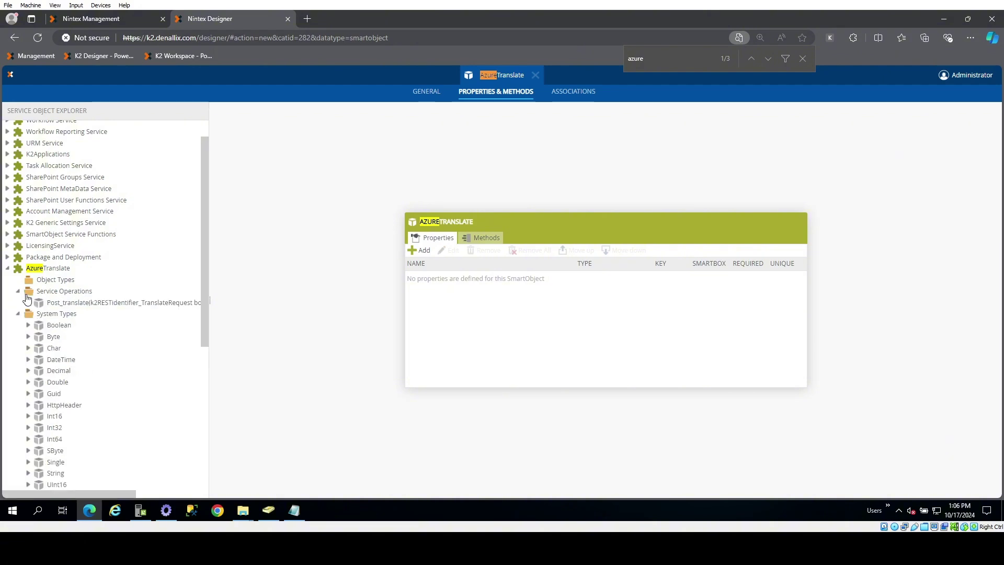
{"action": "left_click", "coordinate": [27, 303]}
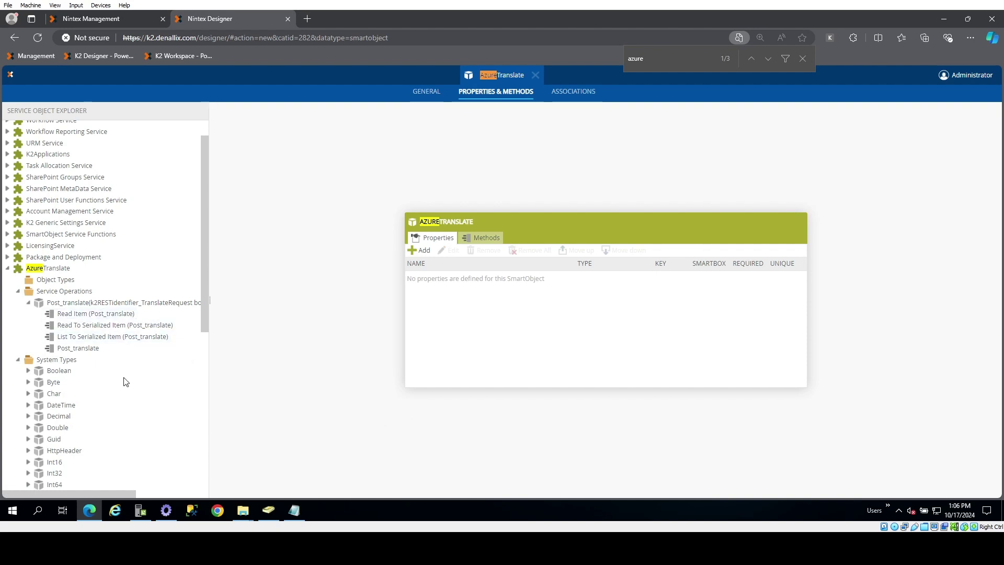
Step: Add a Read Item (Post_translate) method to AzureTranslate, auto-creating all input and return properties
{"action": "left_click_drag", "start_coordinate": [70, 348], "coordinate": [510, 308]}
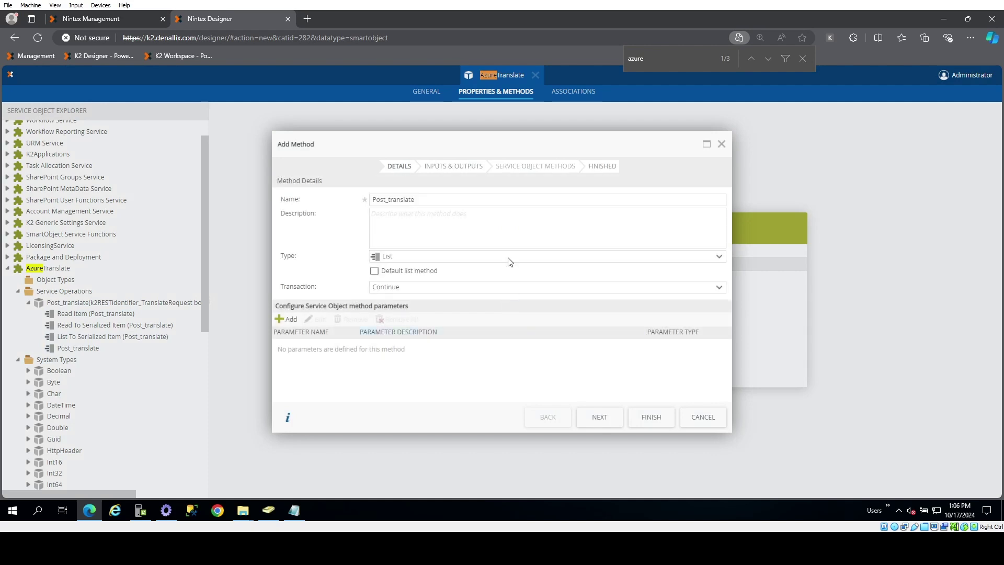
{"action": "left_click", "coordinate": [456, 167]}
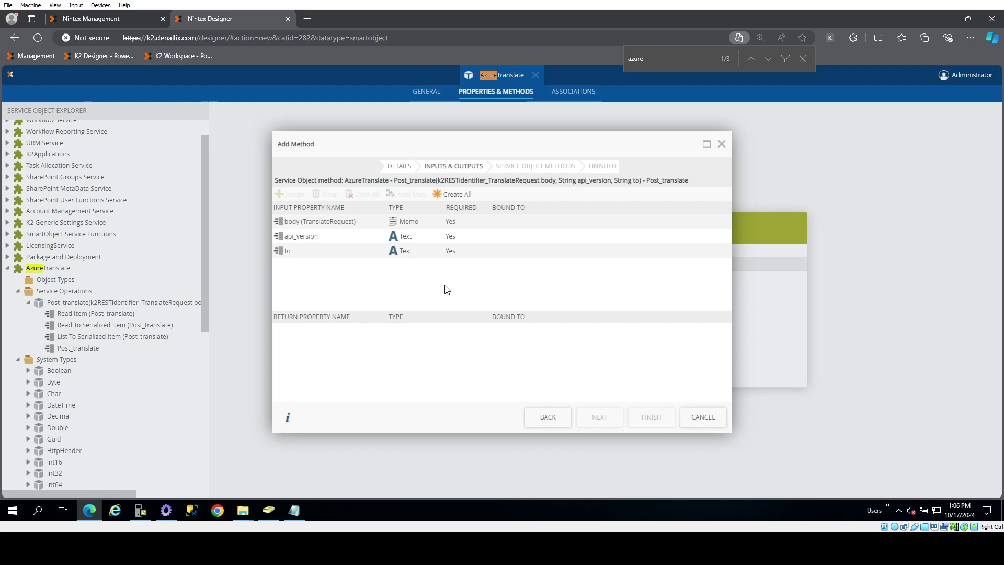
{"action": "left_click", "coordinate": [699, 416]}
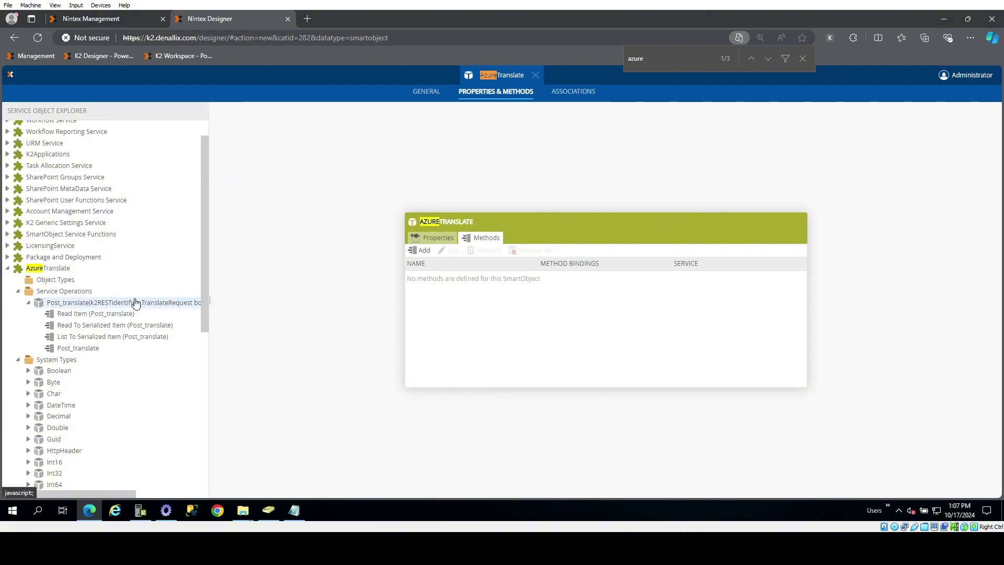
{"action": "left_click_drag", "start_coordinate": [107, 315], "coordinate": [588, 317]}
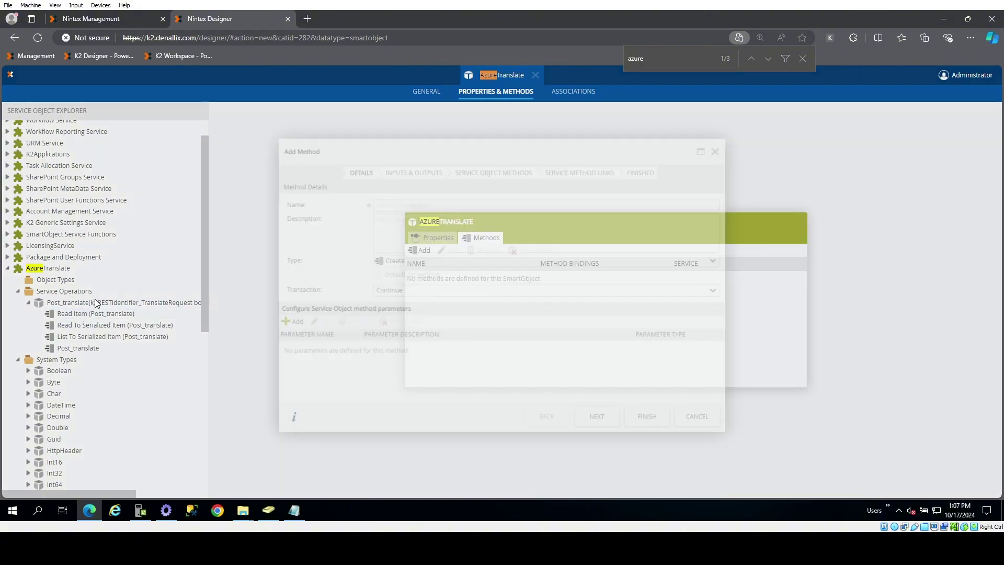
{"action": "left_click", "coordinate": [453, 168]}
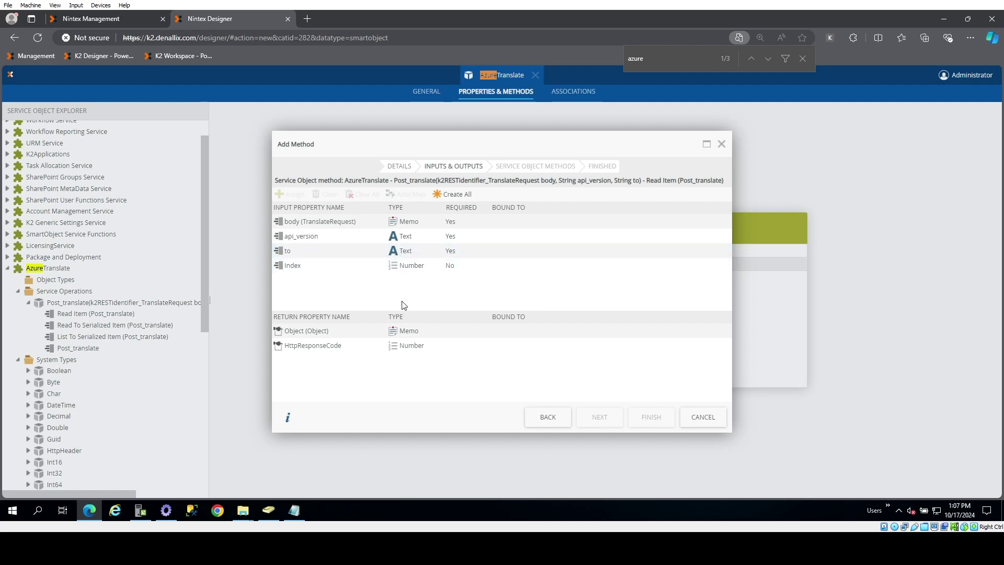
{"action": "left_click", "coordinate": [451, 194]}
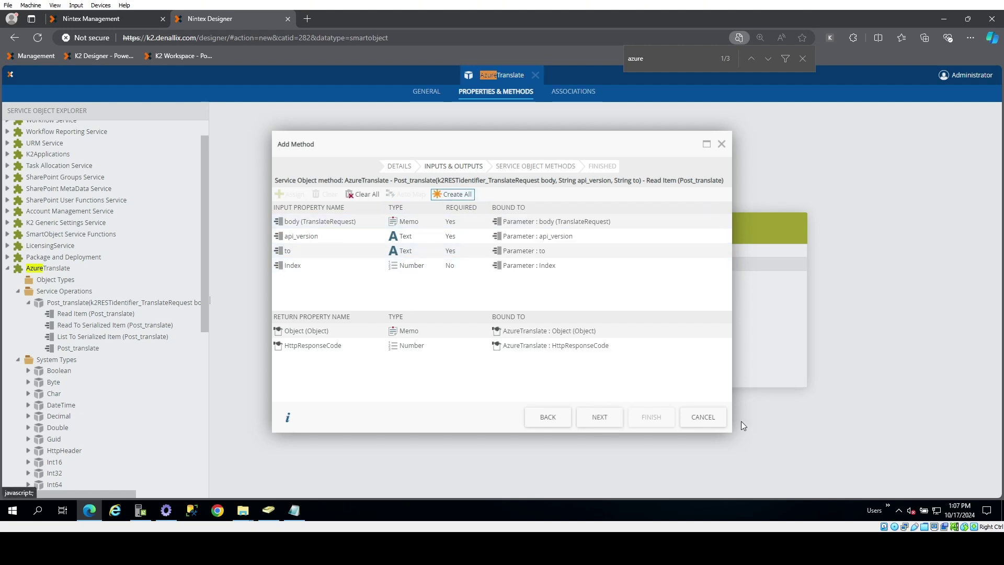
{"action": "left_click", "coordinate": [604, 416]}
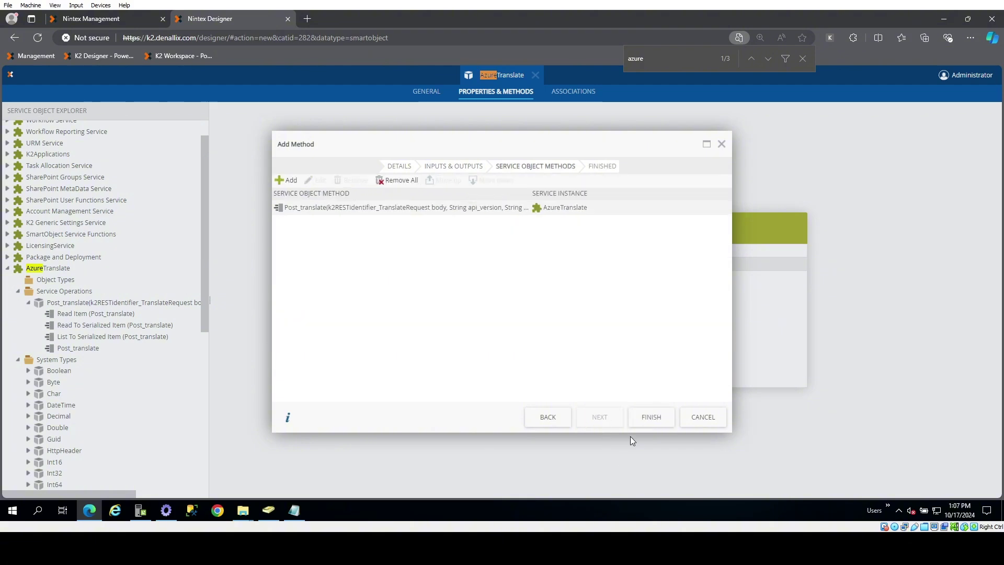
{"action": "left_click", "coordinate": [648, 416]}
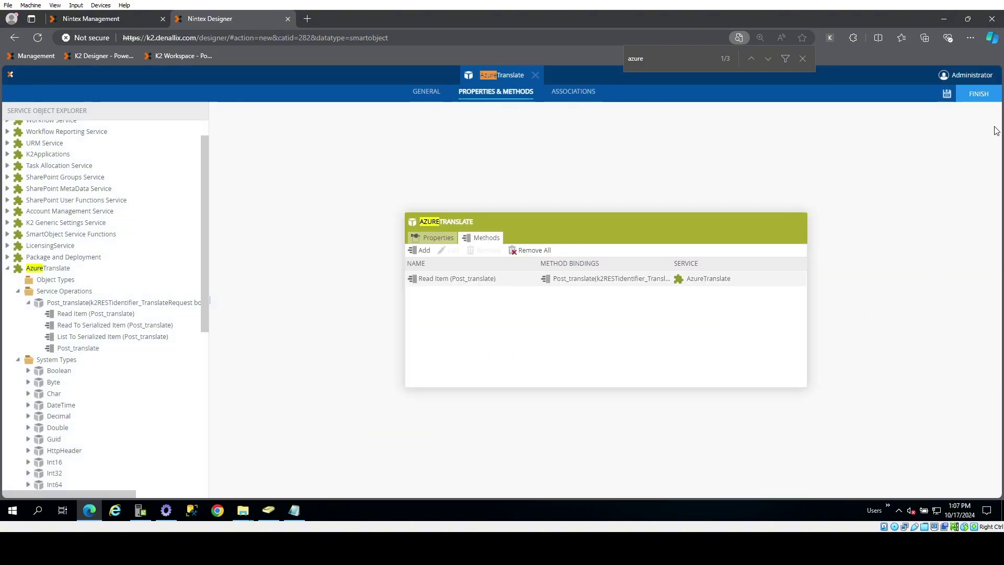
Step: Finish the SmartObject and refresh Management's azure-filtered SmartObjects list to show AzureTranslate
{"action": "left_click", "coordinate": [981, 96]}
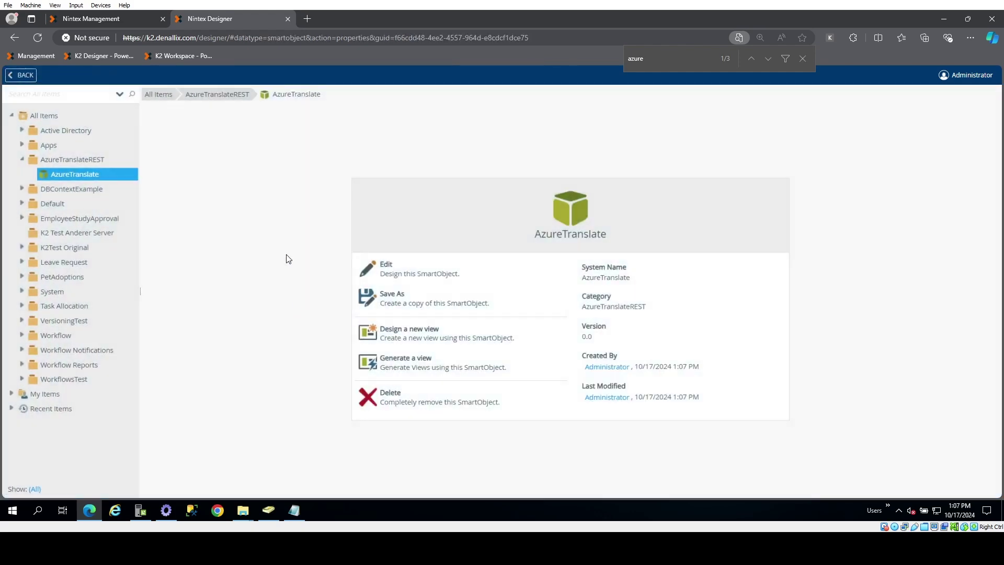
{"action": "left_click", "coordinate": [107, 20]}
{"action": "left_click", "coordinate": [84, 221]}
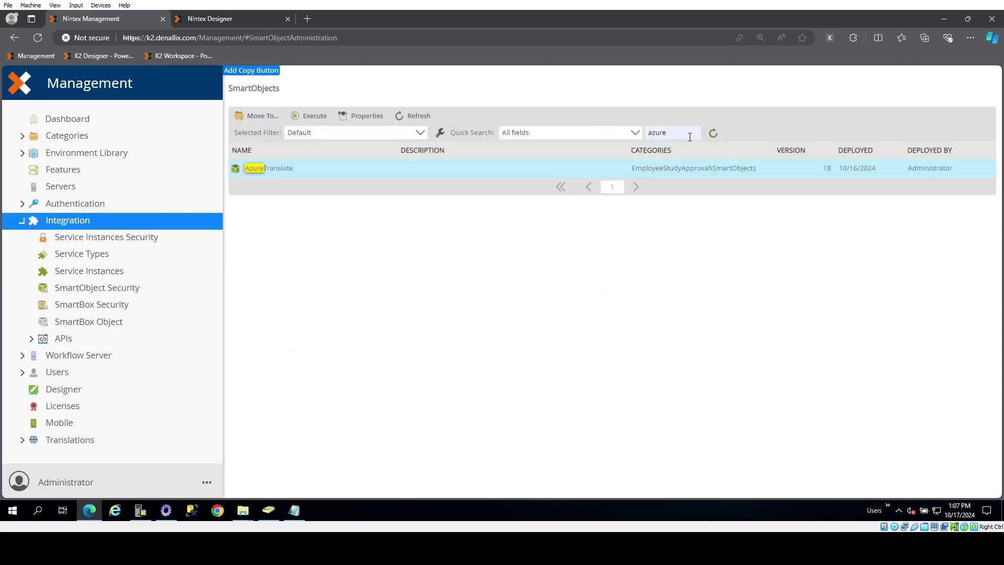
{"action": "left_click", "coordinate": [714, 133]}
Step: Select AzureTranslate and open its Execute SmartObject Method dialog
{"action": "left_click", "coordinate": [432, 170]}
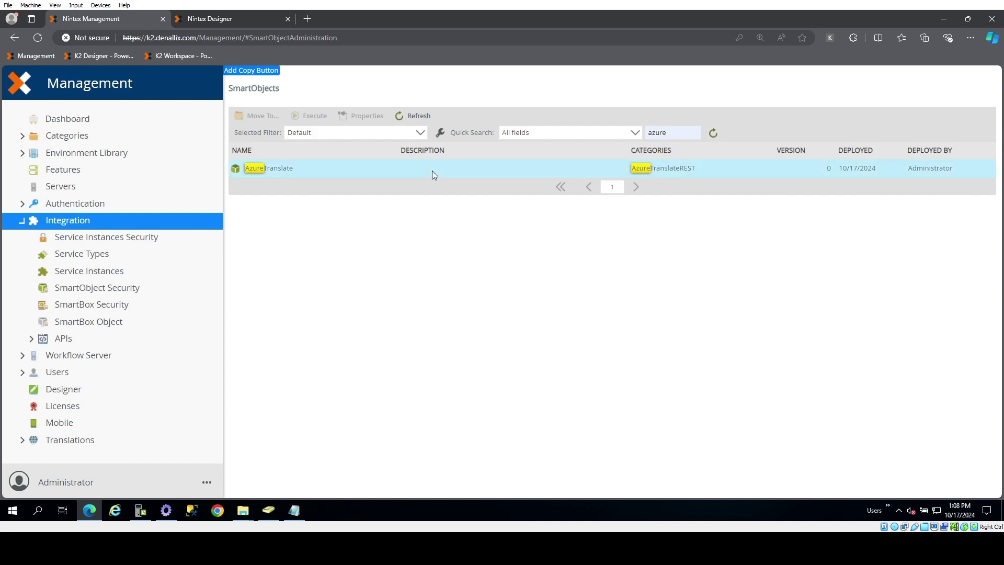
{"action": "left_click", "coordinate": [681, 137]}
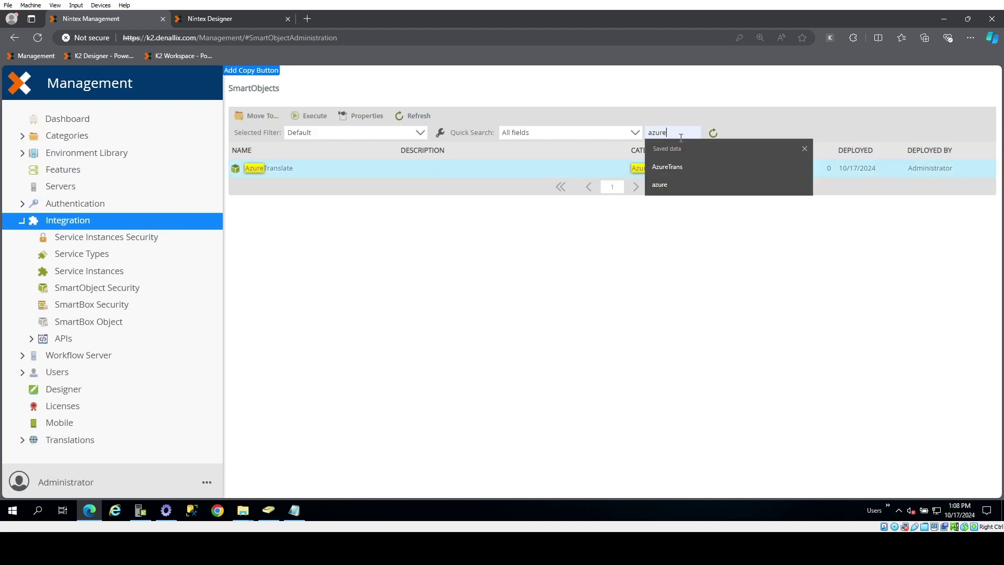
{"action": "left_click", "coordinate": [337, 167]}
{"action": "left_click", "coordinate": [309, 115]}
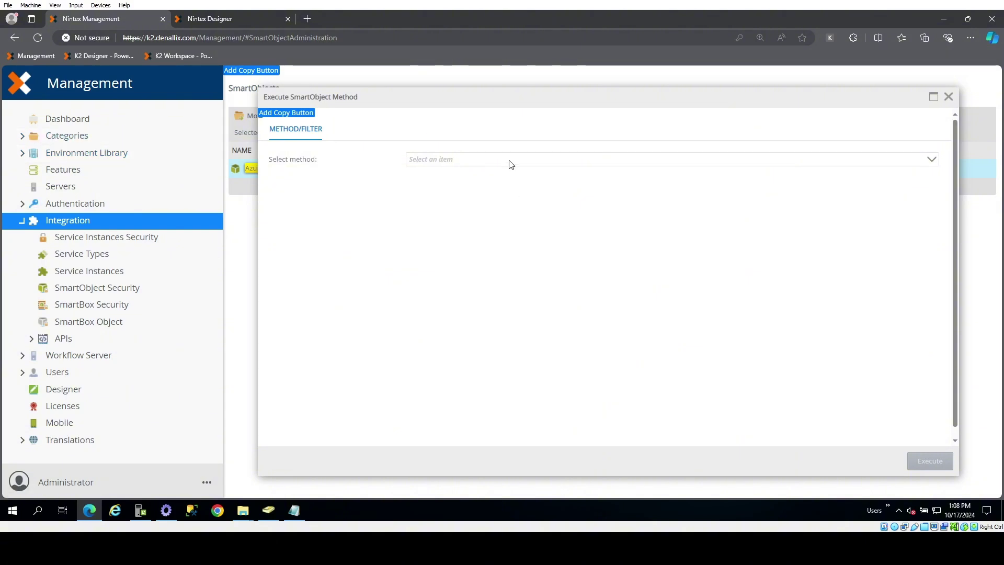
Step: Choose Read Item (Post_translate) as the method to run and select the body value field
{"action": "left_click", "coordinate": [507, 161]}
{"action": "left_click", "coordinate": [529, 275]}
{"action": "left_click", "coordinate": [563, 165]}
{"action": "left_click", "coordinate": [558, 186]}
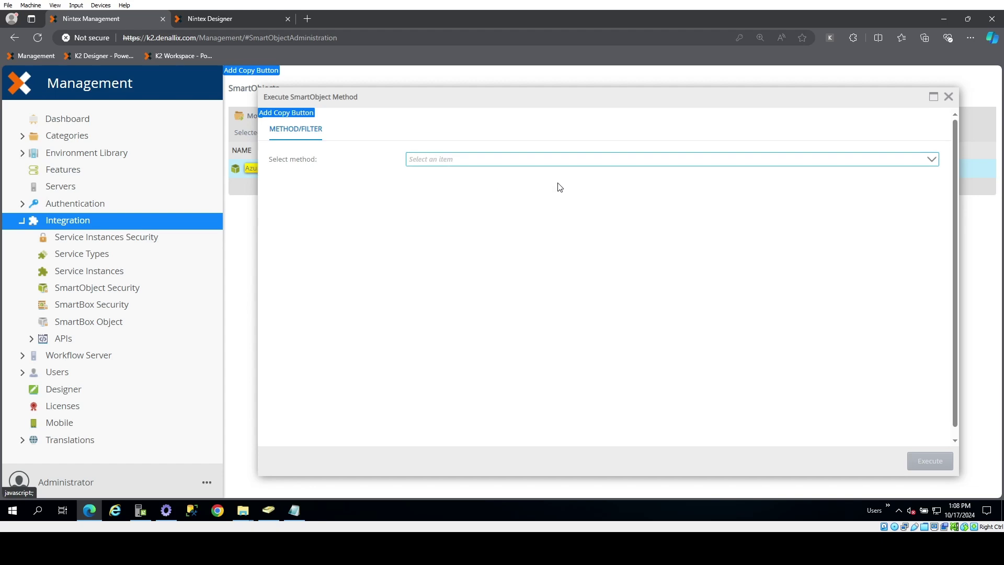
{"action": "left_click", "coordinate": [540, 163]}
{"action": "left_click", "coordinate": [525, 192]}
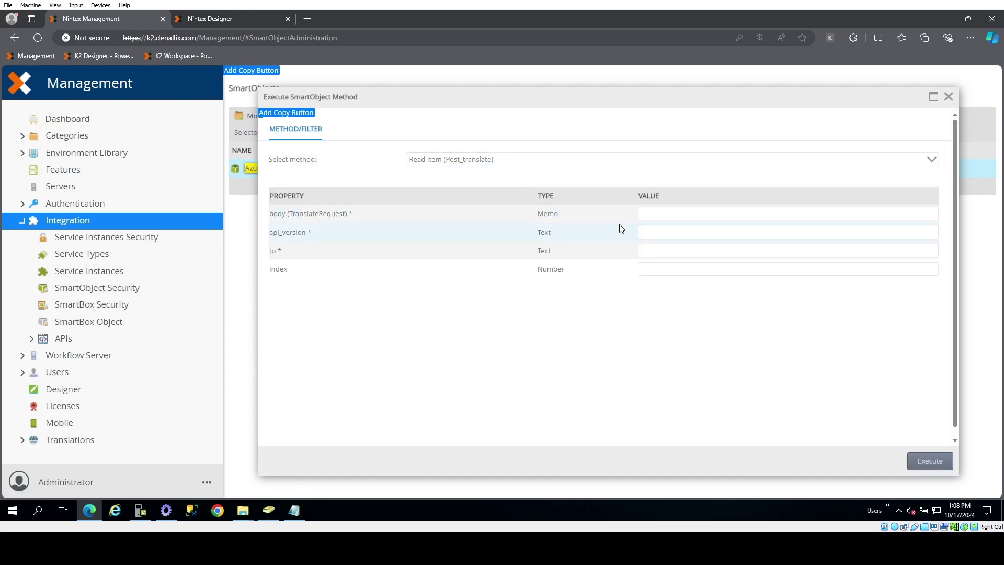
{"action": "left_click", "coordinate": [655, 211]}
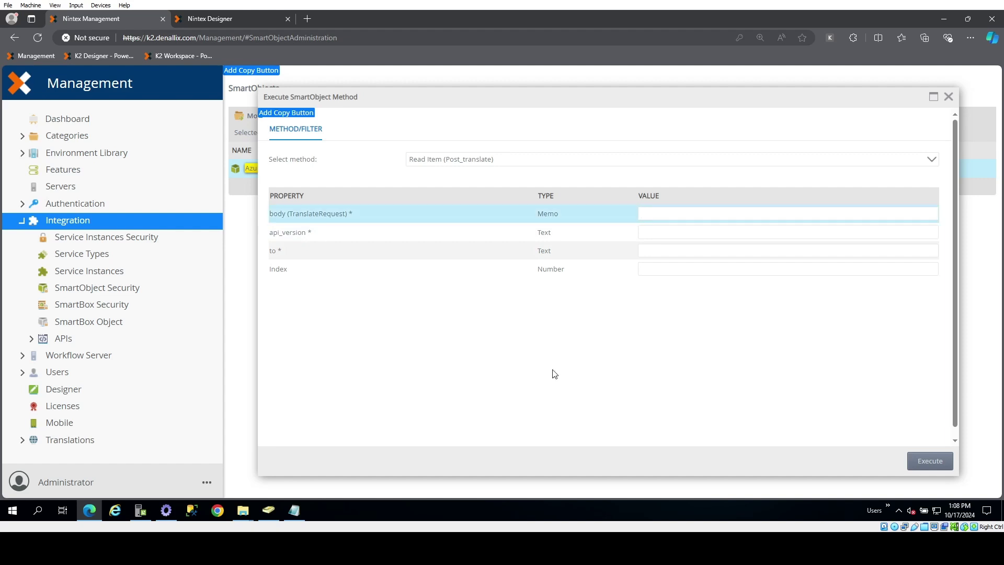
{"action": "mouse_move", "coordinate": [294, 510]}
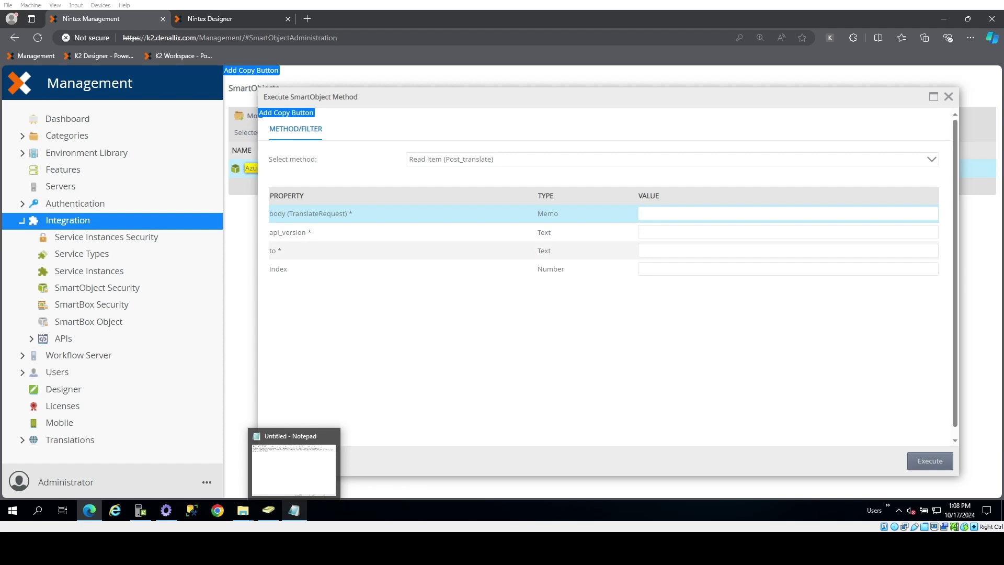
Step: Paste the JSON text array as body, then enter api_version 3.0 and to es-es
{"action": "left_click", "coordinate": [712, 209]}
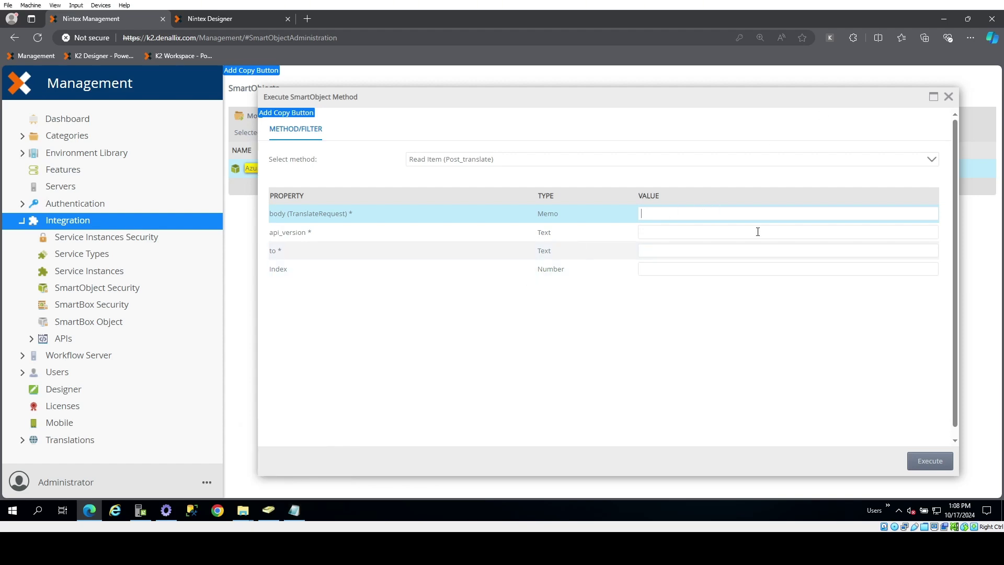
{"action": "type", "text": "[{     'text': 'Here is an example' }]"}
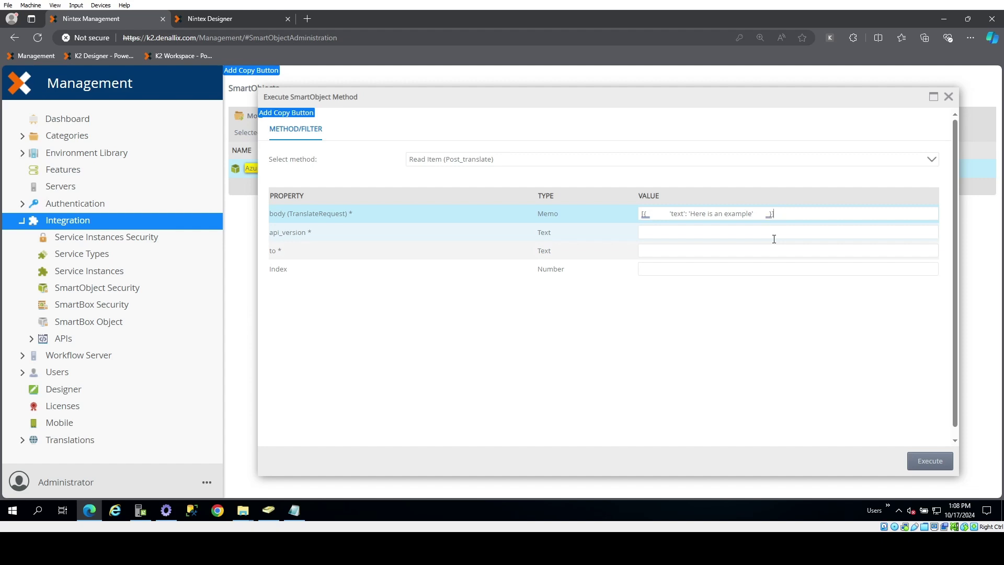
{"action": "left_click", "coordinate": [691, 227]}
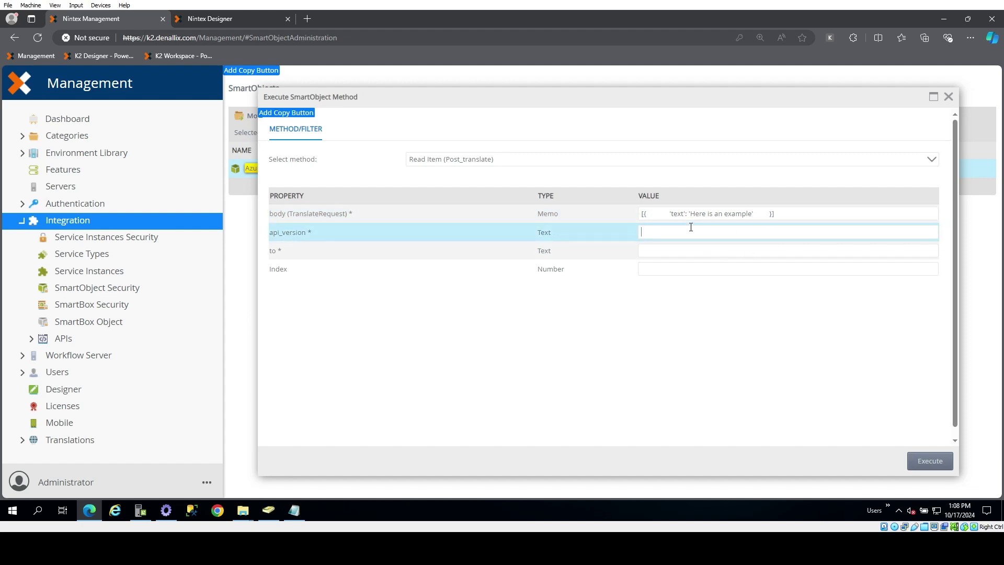
{"action": "type", "text": "3."}
{"action": "left_click", "coordinate": [719, 249]}
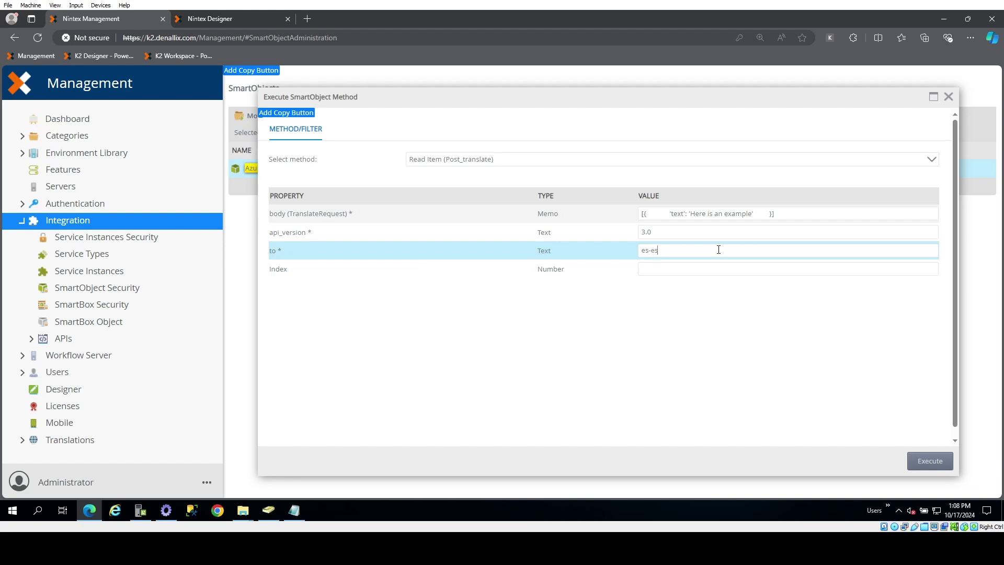
{"action": "left_click", "coordinate": [689, 269]}
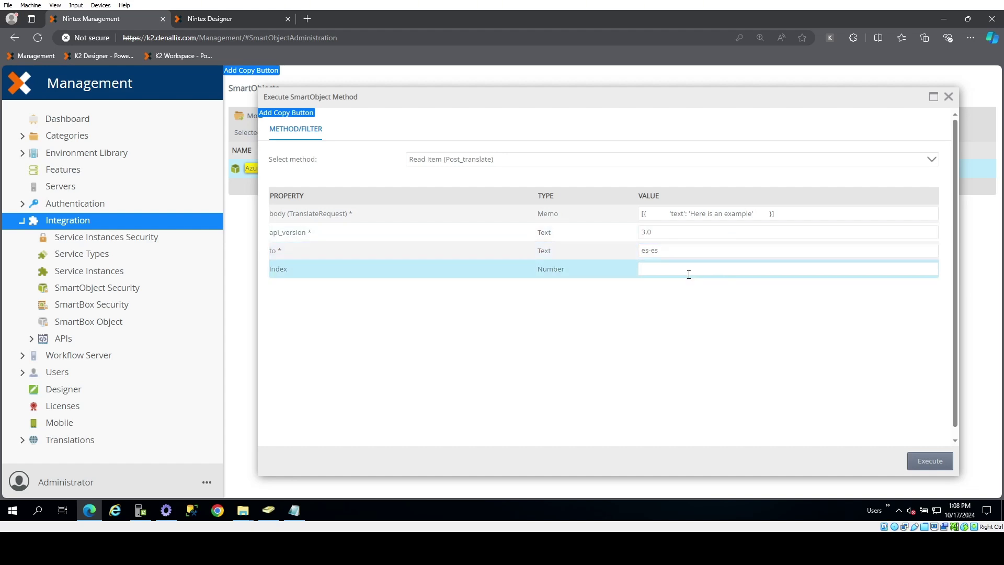
Step: Enter Index 0 and execute Read Item, which fails with a JArray-to-TranslateRequest conversion error
{"action": "type", "text": "0"}
{"action": "left_click", "coordinate": [930, 460]}
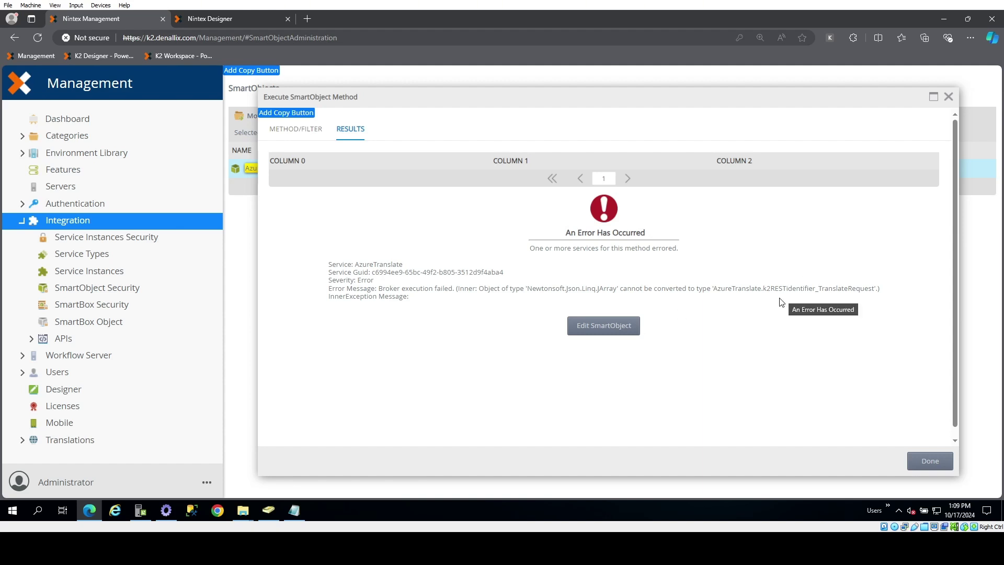
Step: Close the test window and edit AzureTranslate in Designer, expanding the Post_translate service tree
{"action": "left_click", "coordinate": [948, 97]}
{"action": "left_click", "coordinate": [231, 21]}
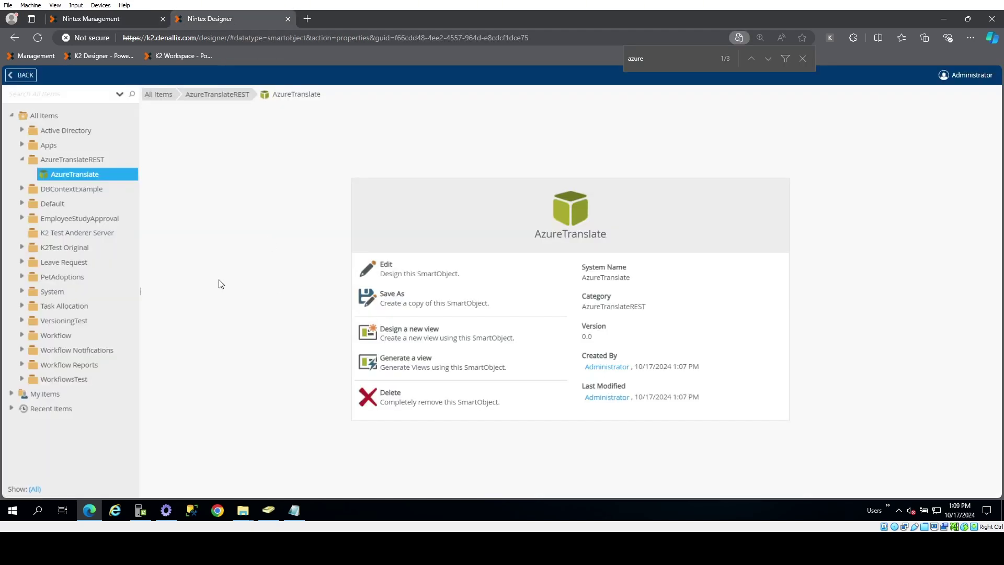
{"action": "left_click", "coordinate": [407, 264]}
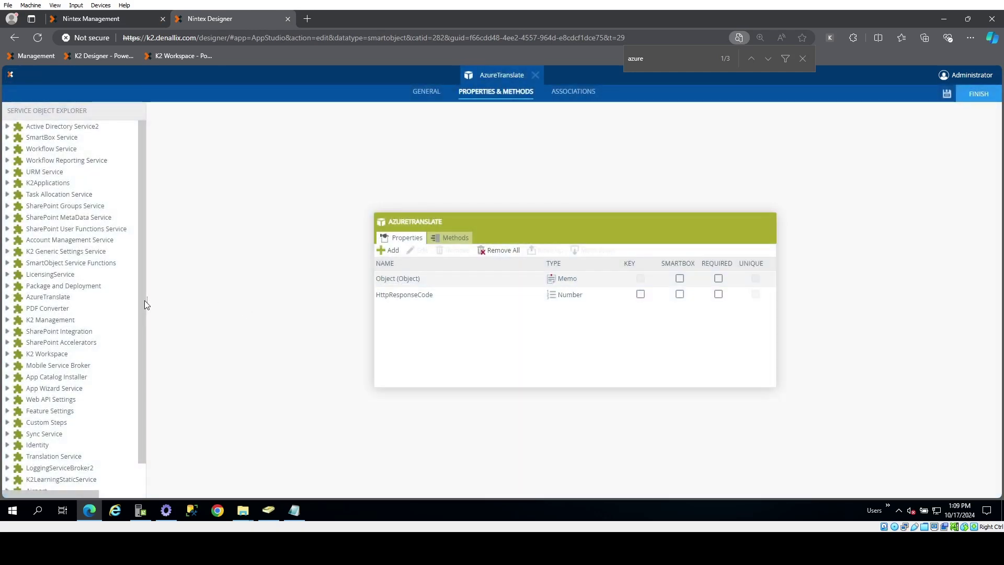
{"action": "left_click", "coordinate": [8, 297]}
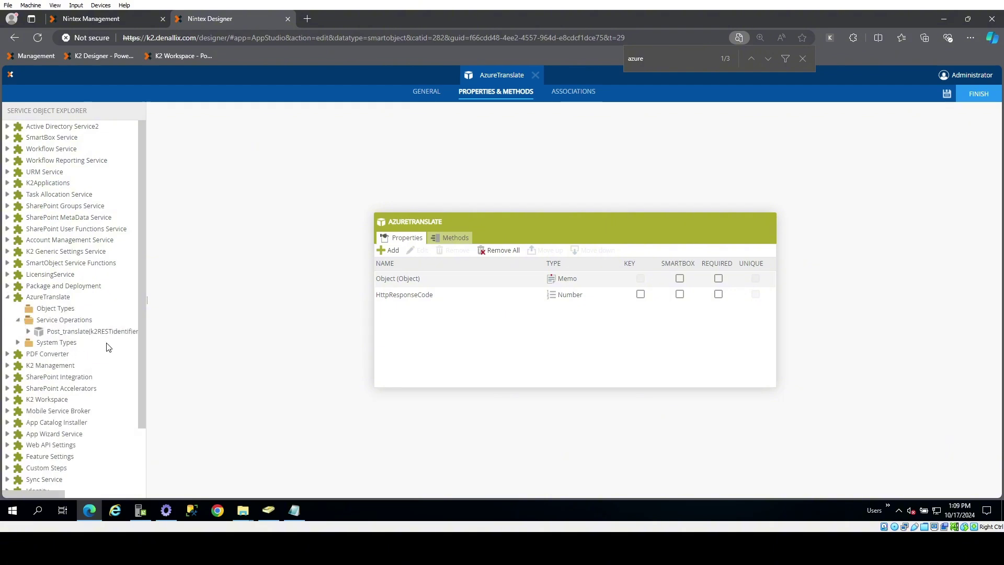
{"action": "left_click", "coordinate": [28, 332]}
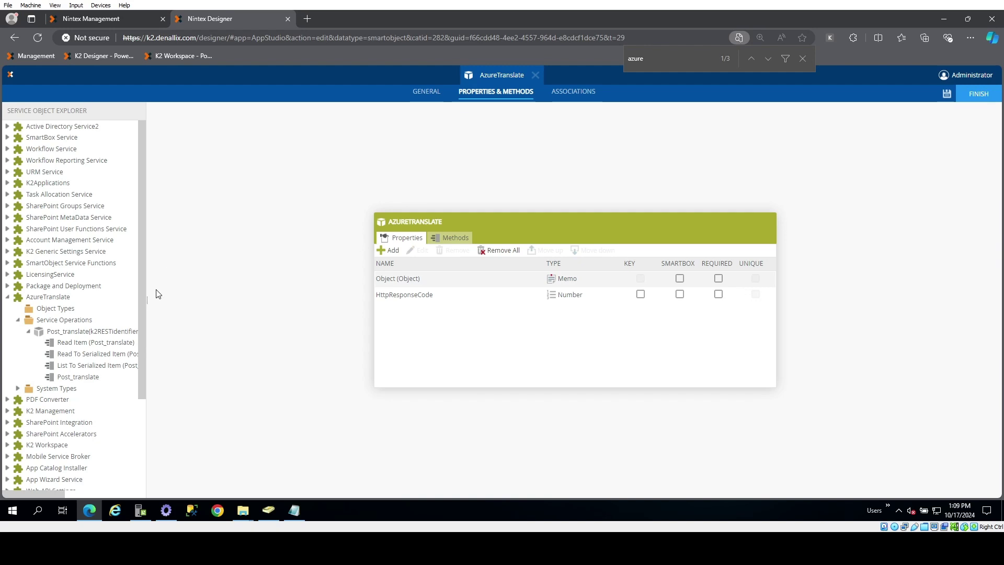
{"action": "left_click_drag", "start_coordinate": [147, 299], "coordinate": [236, 298]}
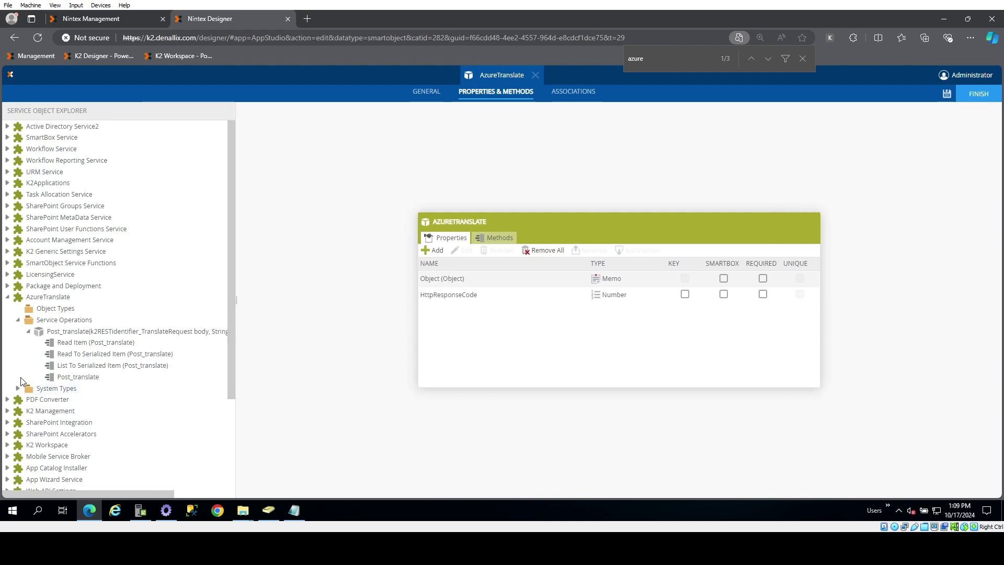
Step: Open the Read Item method's bindings and cancel them unchanged
{"action": "left_click", "coordinate": [494, 238]}
{"action": "left_click", "coordinate": [485, 280]}
{"action": "double_click", "coordinate": [485, 280]}
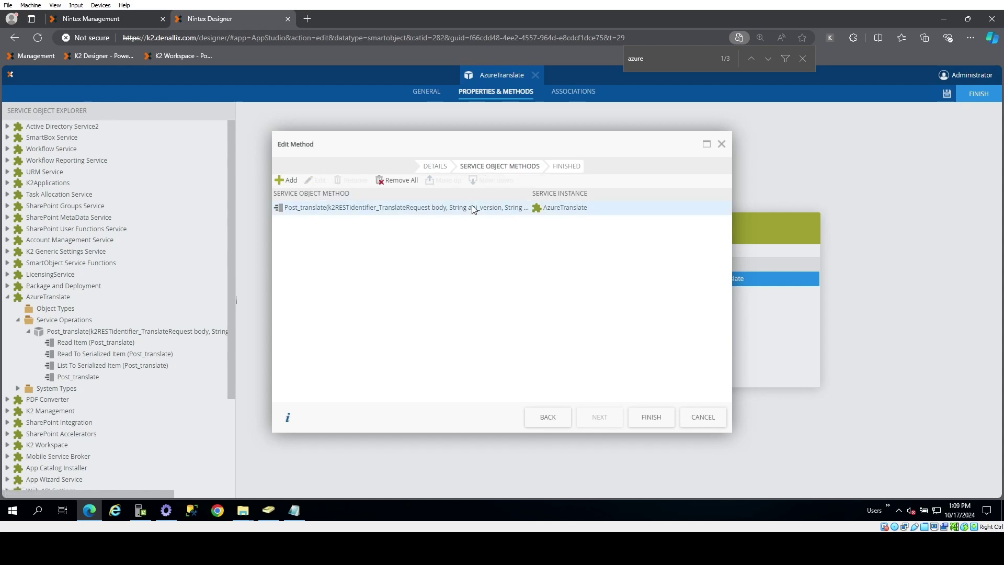
{"action": "double_click", "coordinate": [471, 207]}
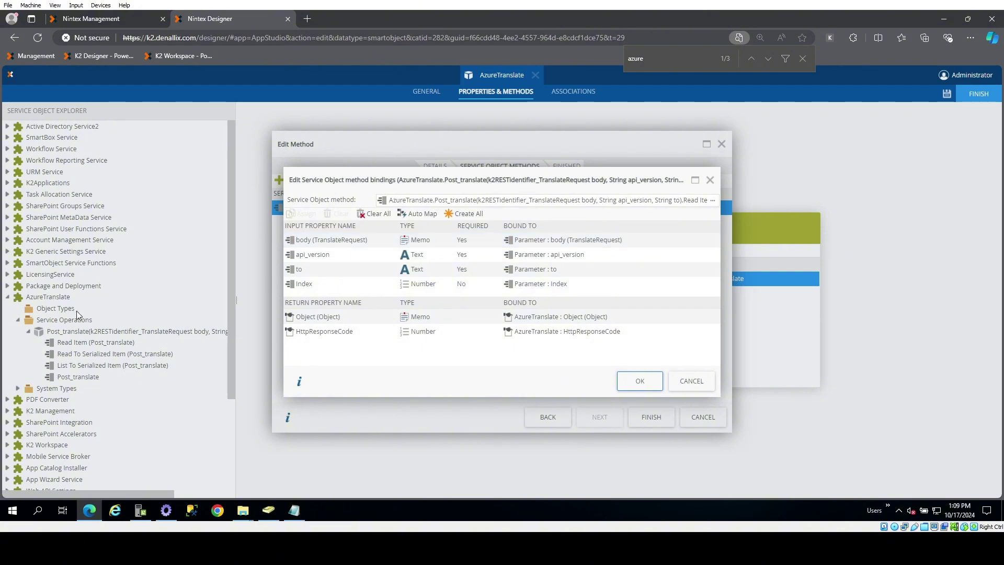
{"action": "left_click", "coordinate": [691, 381]}
{"action": "mouse_move", "coordinate": [243, 510]}
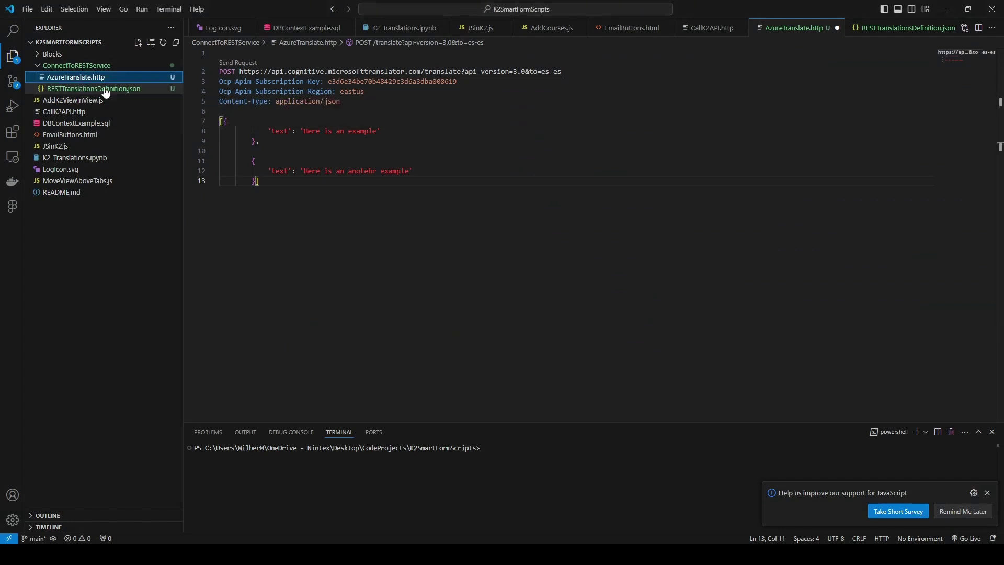
Step: Open RESTTranslationsDefinition.json and find the body schema's TranslateRequest reference
{"action": "left_click", "coordinate": [103, 90]}
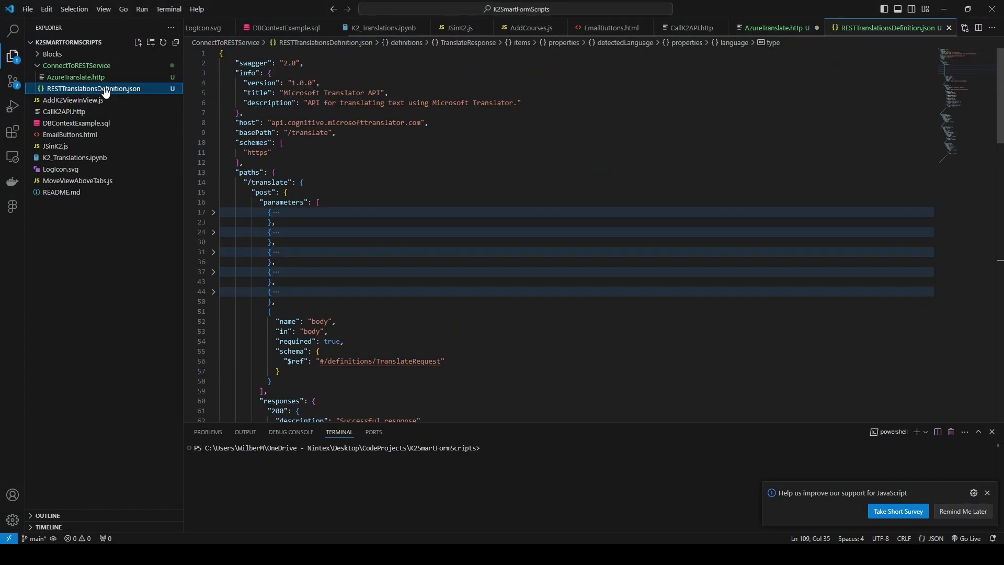
{"action": "scroll", "coordinate": [355, 250], "scroll_direction": "down", "scroll_amount": 1}
{"action": "left_click", "coordinate": [347, 248]}
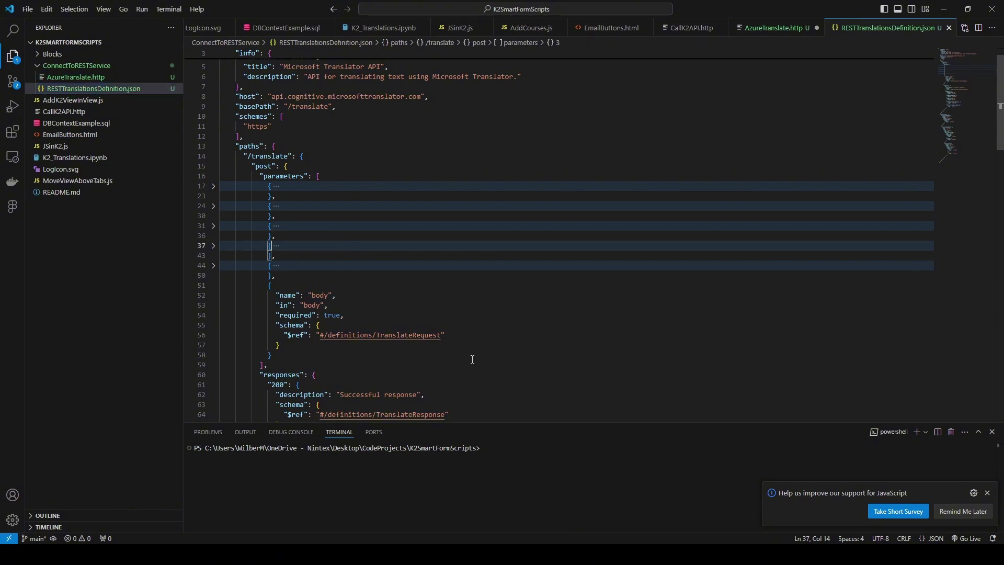
{"action": "double_click", "coordinate": [403, 334]}
{"action": "scroll", "coordinate": [298, 229], "scroll_direction": "up", "scroll_amount": 1}
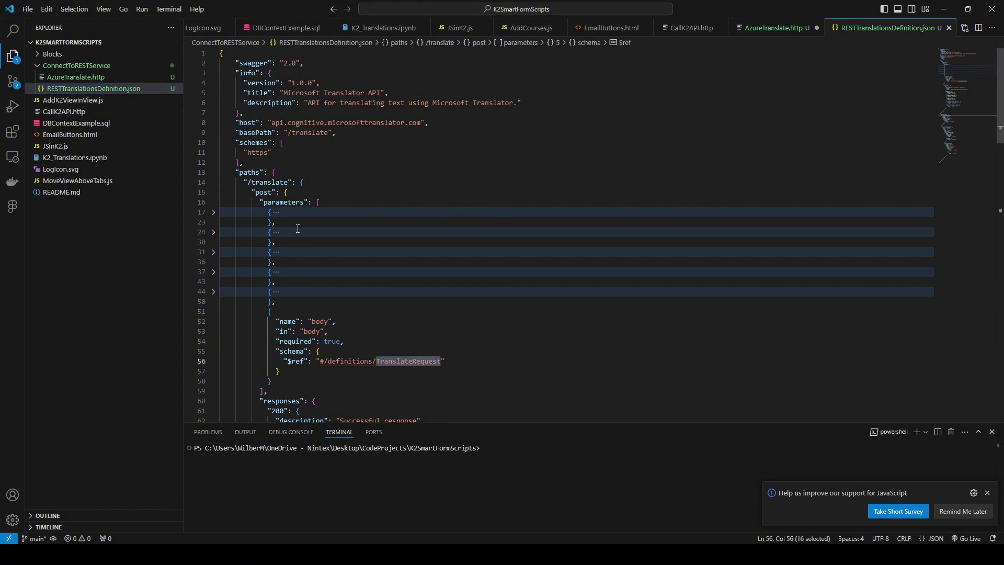
Step: Inspect the body parameter and the TranslateRequest definition it points to
{"action": "left_click", "coordinate": [213, 213]}
{"action": "left_click", "coordinate": [213, 212]}
{"action": "scroll", "coordinate": [477, 319], "scroll_direction": "down", "scroll_amount": 1}
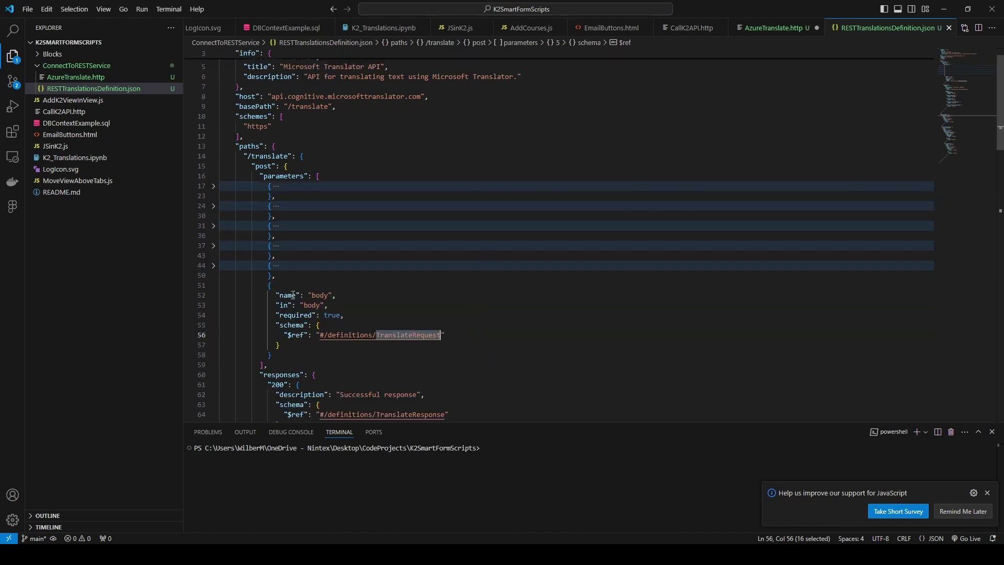
{"action": "double_click", "coordinate": [316, 294]}
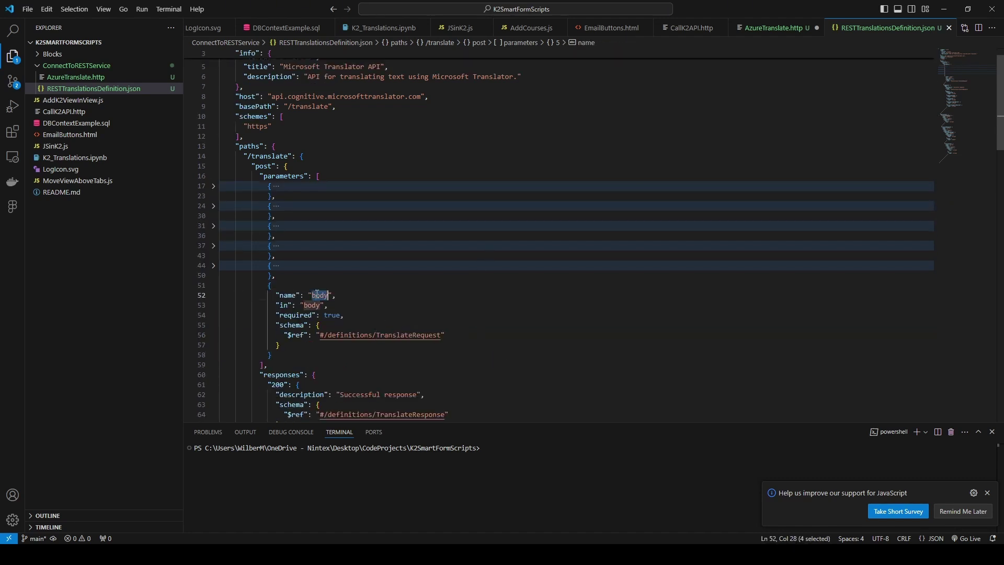
{"action": "left_click", "coordinate": [423, 338]}
{"action": "double_click", "coordinate": [422, 337]}
{"action": "scroll", "coordinate": [464, 355], "scroll_direction": "down", "scroll_amount": 1}
{"action": "scroll", "coordinate": [463, 355], "scroll_direction": "down", "scroll_amount": 13}
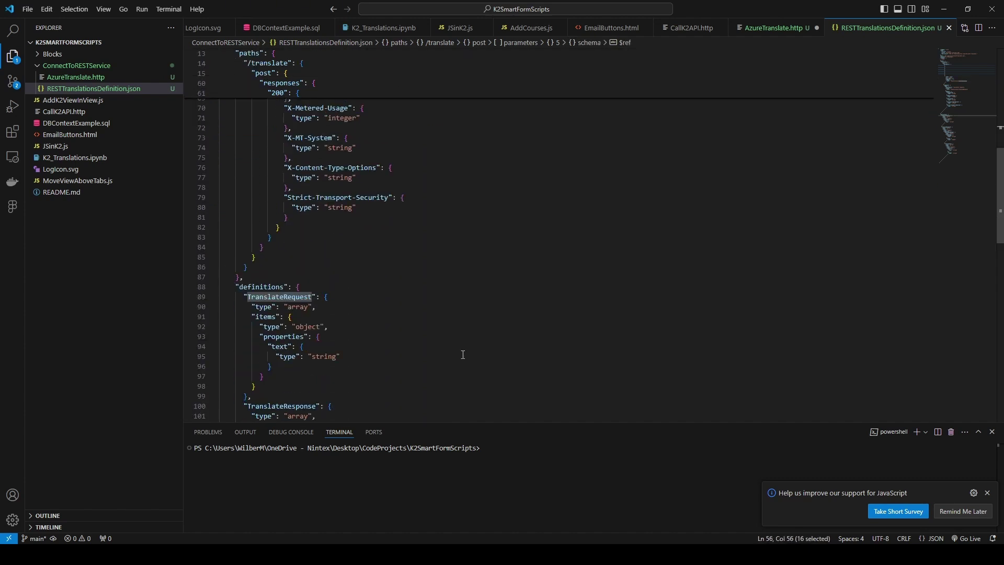
{"action": "scroll", "coordinate": [462, 355], "scroll_direction": "up", "scroll_amount": 9}
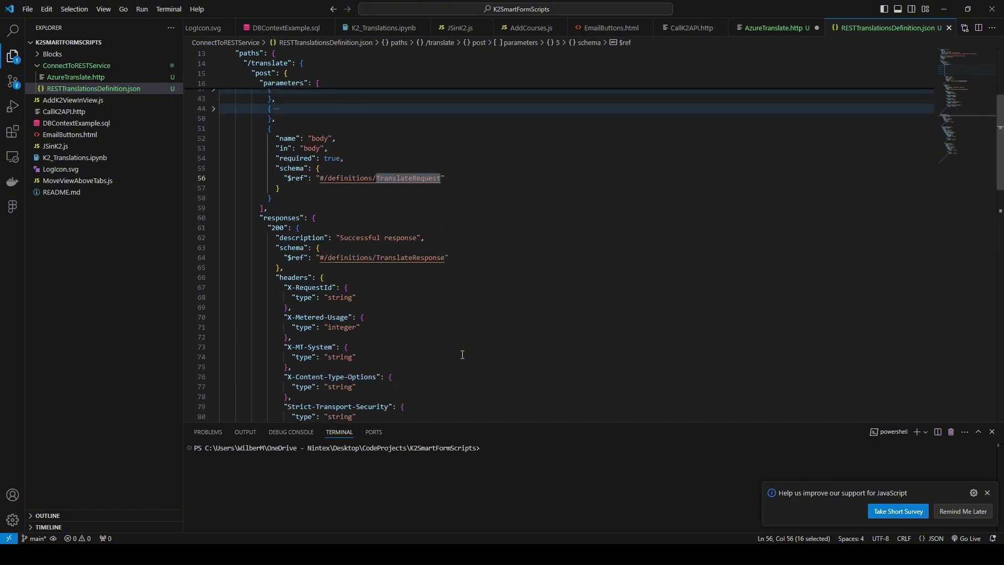
{"action": "scroll", "coordinate": [463, 355], "scroll_direction": "down", "scroll_amount": 8}
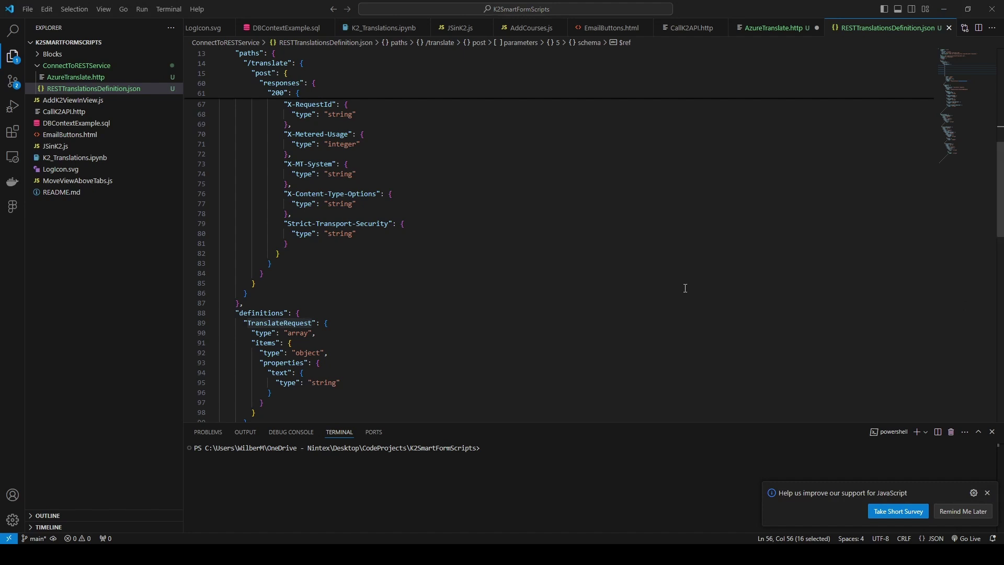
{"action": "scroll", "coordinate": [602, 253], "scroll_direction": "up", "scroll_amount": 7}
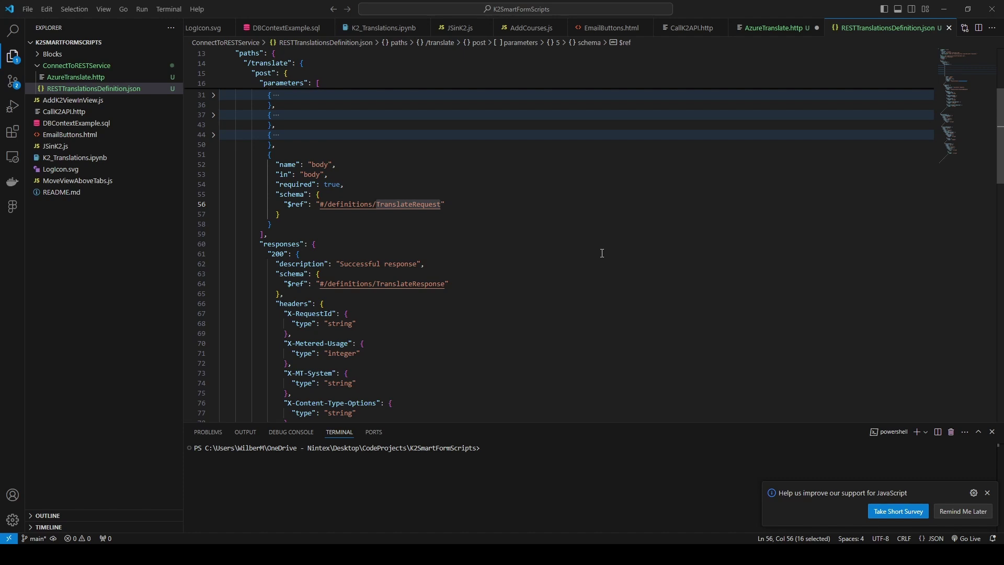
{"action": "scroll", "coordinate": [602, 253], "scroll_direction": "up", "scroll_amount": 1}
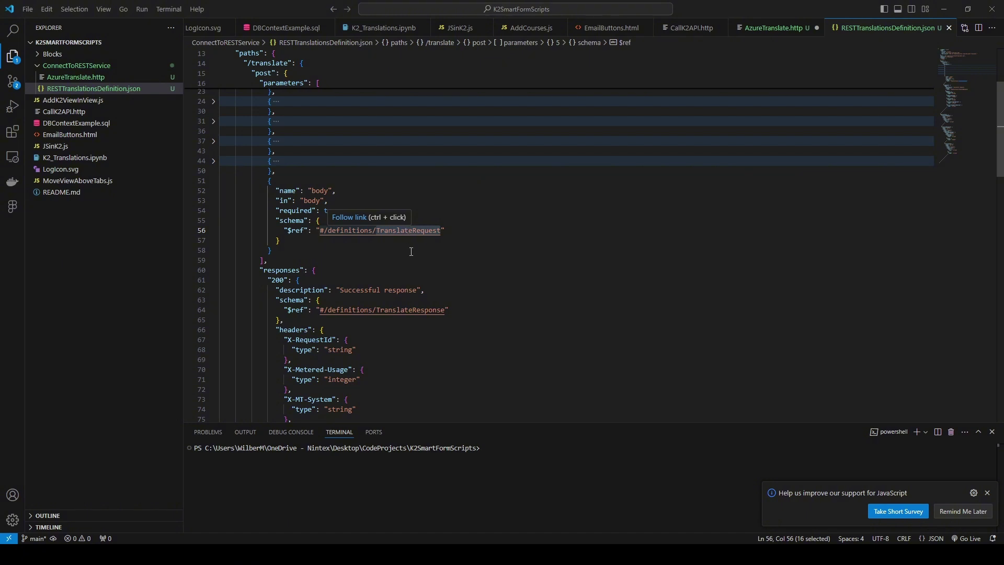
{"action": "left_click", "coordinate": [411, 252]}
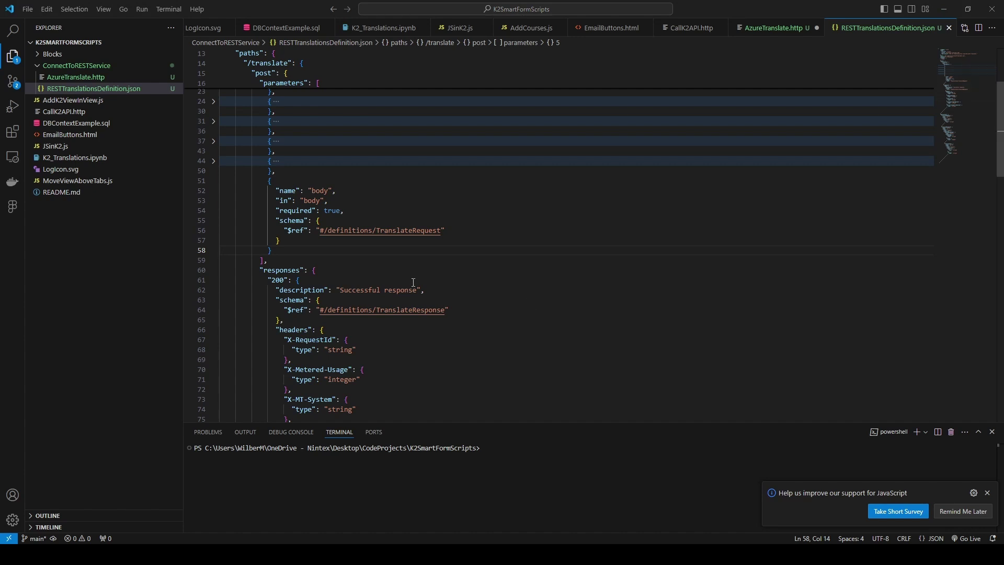
Step: Add "type": "array" to the body parameter's schema
{"action": "key", "text": "Down"}
{"action": "left_click", "coordinate": [347, 214]}
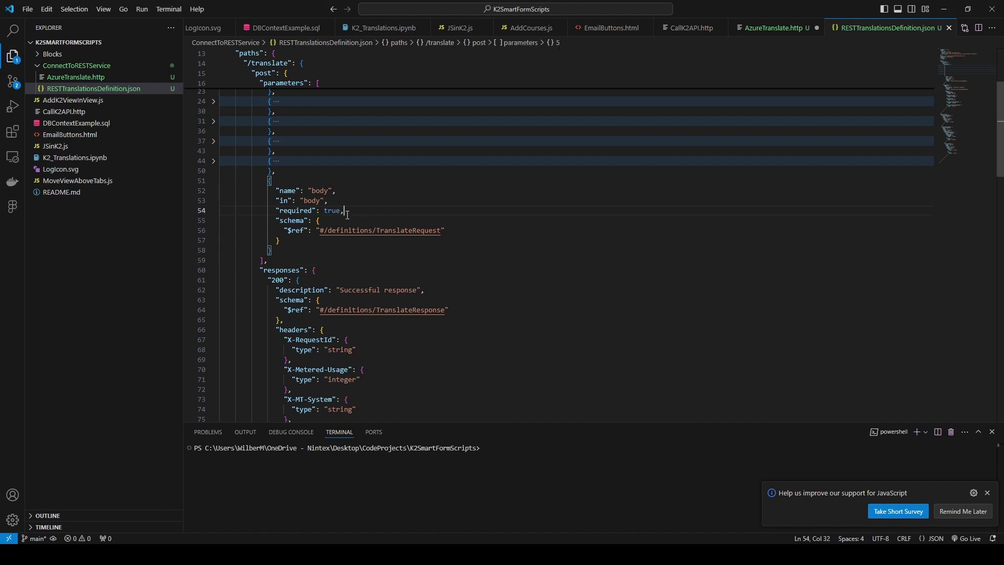
{"action": "key", "text": "Down"}
{"action": "key", "text": "Return"}
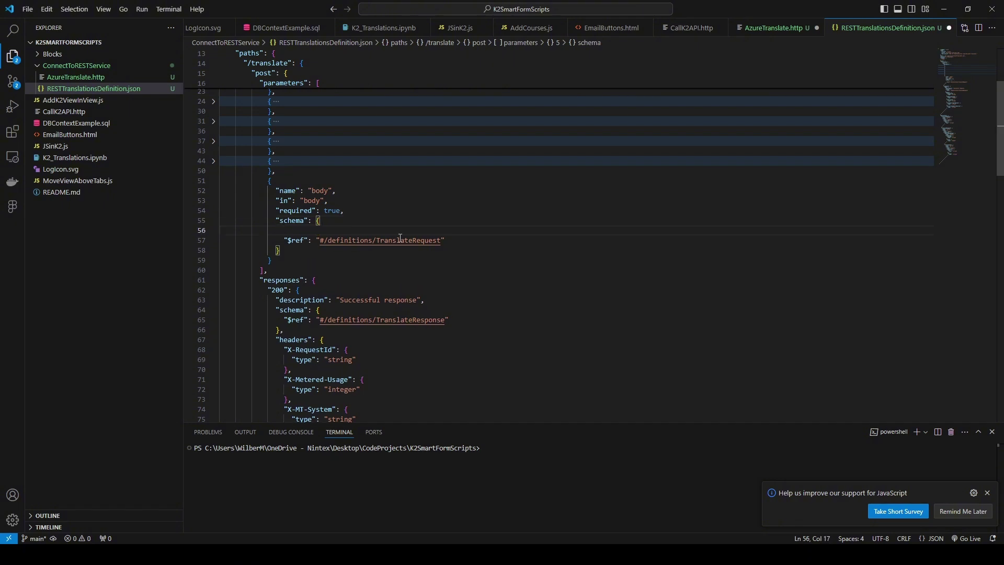
{"action": "type", "text": "\"type"}
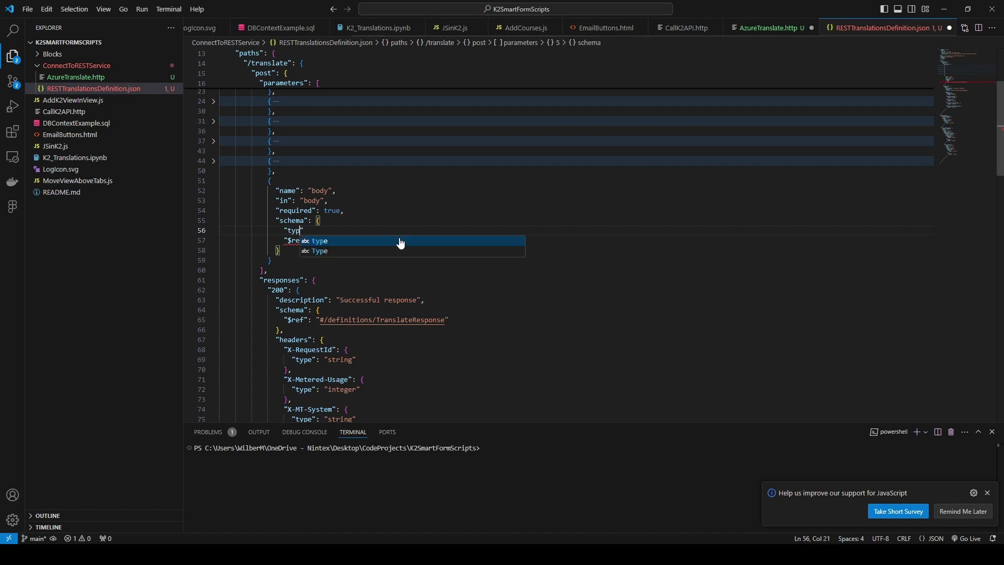
{"action": "type", "text": "\": \""}
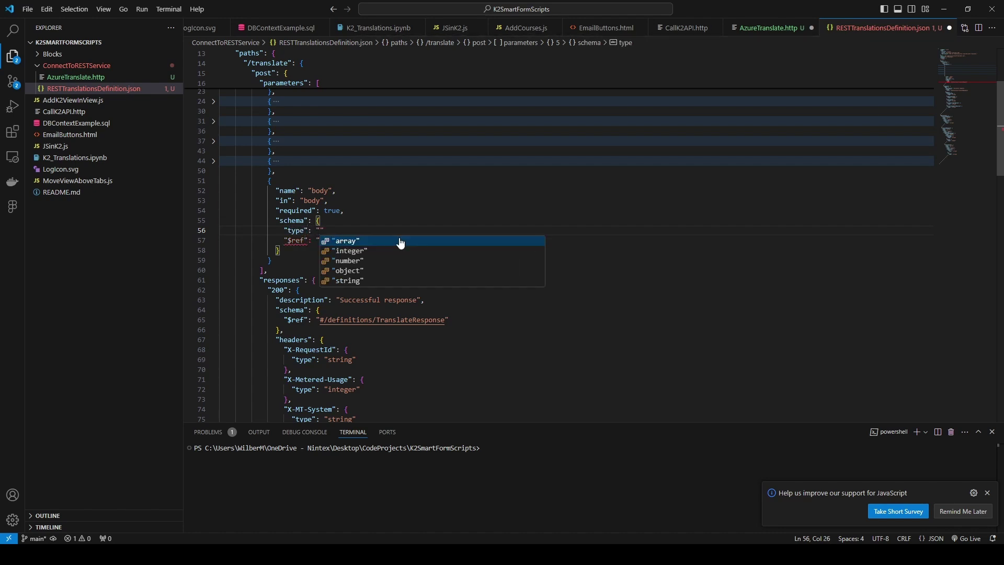
{"action": "left_click", "coordinate": [400, 241]}
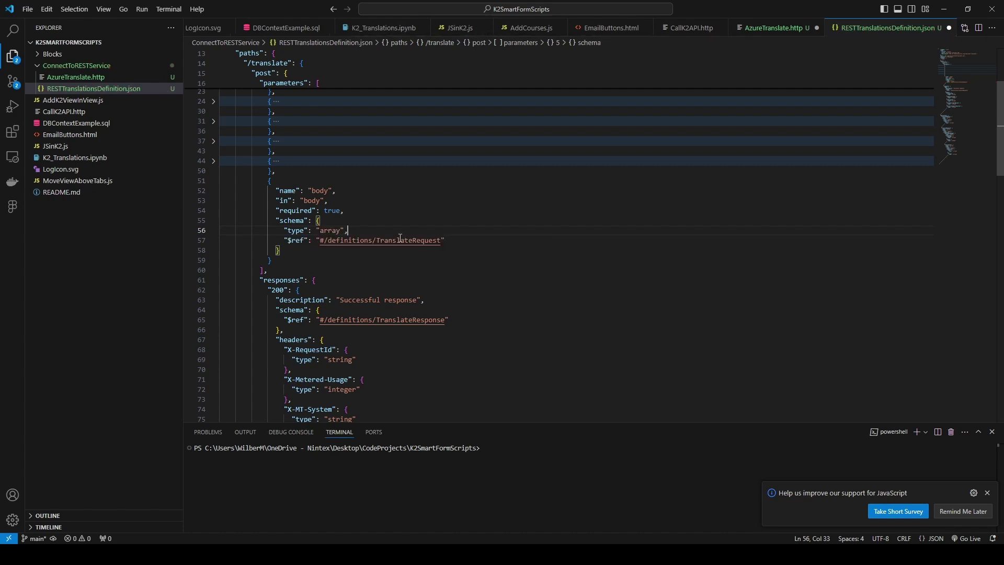
Step: Wrap the $ref in "items":{ } so body is an array of TranslateRequest
{"action": "key", "text": "Return"}
{"action": "type", "text": "\""}
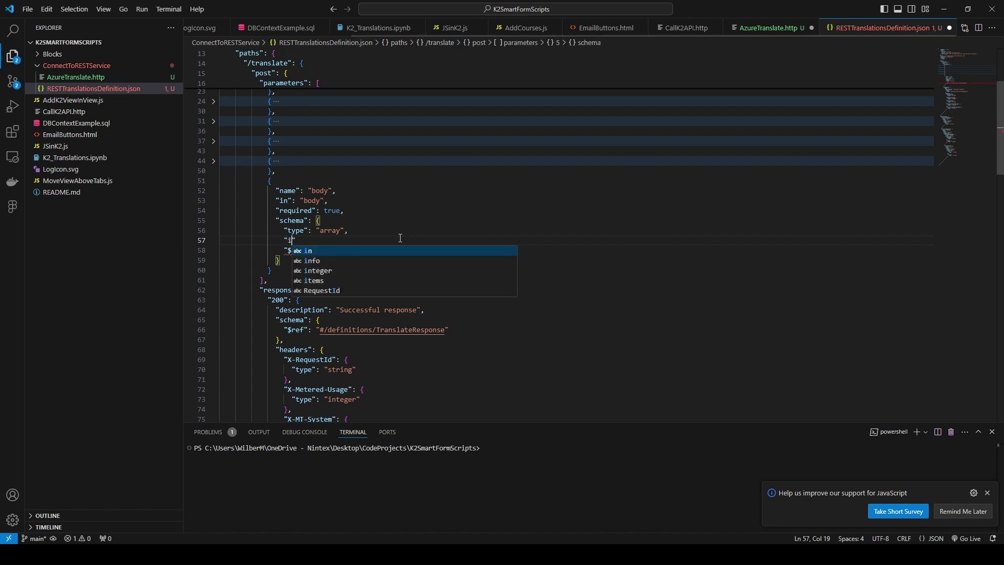
{"action": "type", "text": "items\""}
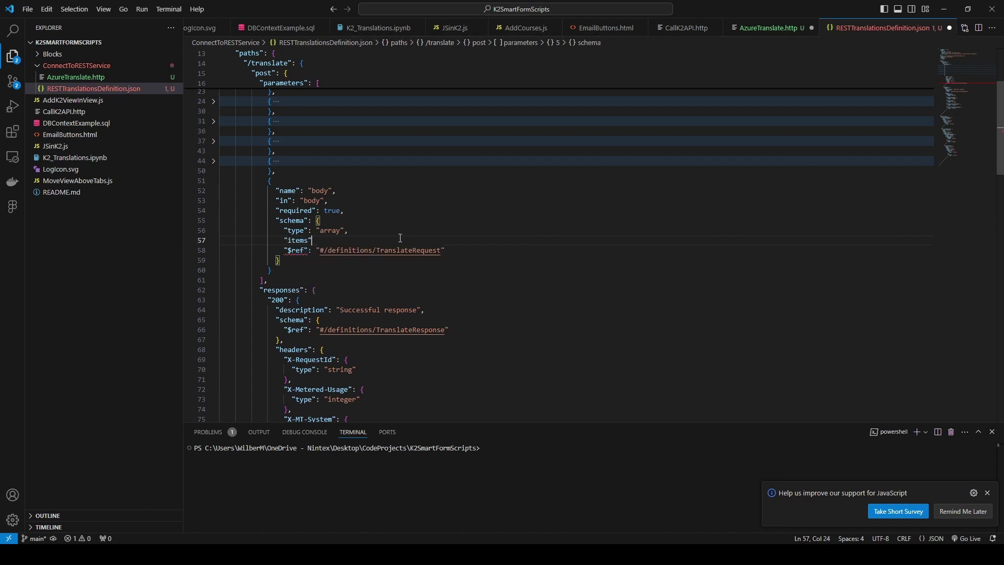
{"action": "type", "text": ":"}
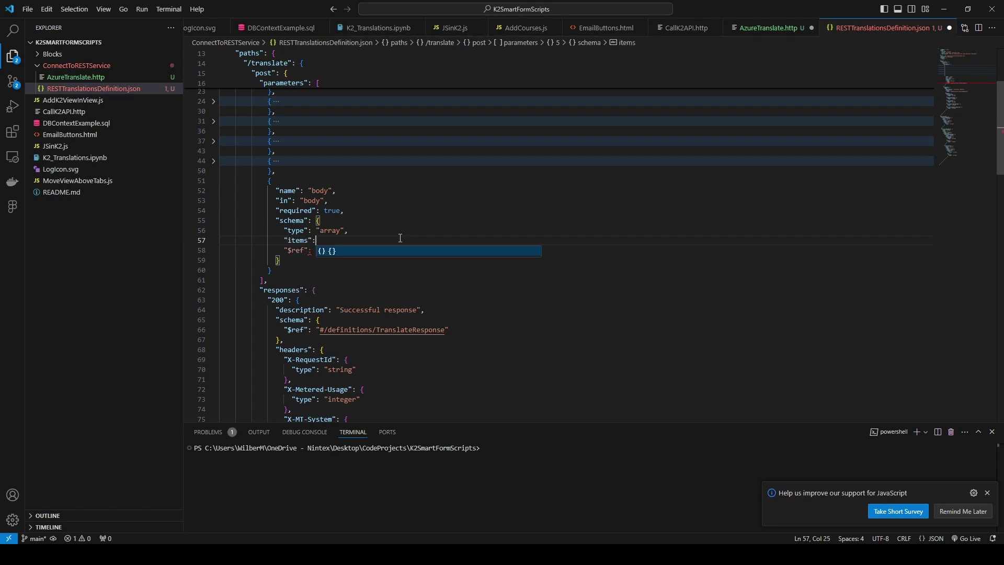
{"action": "type", "text": "{"}
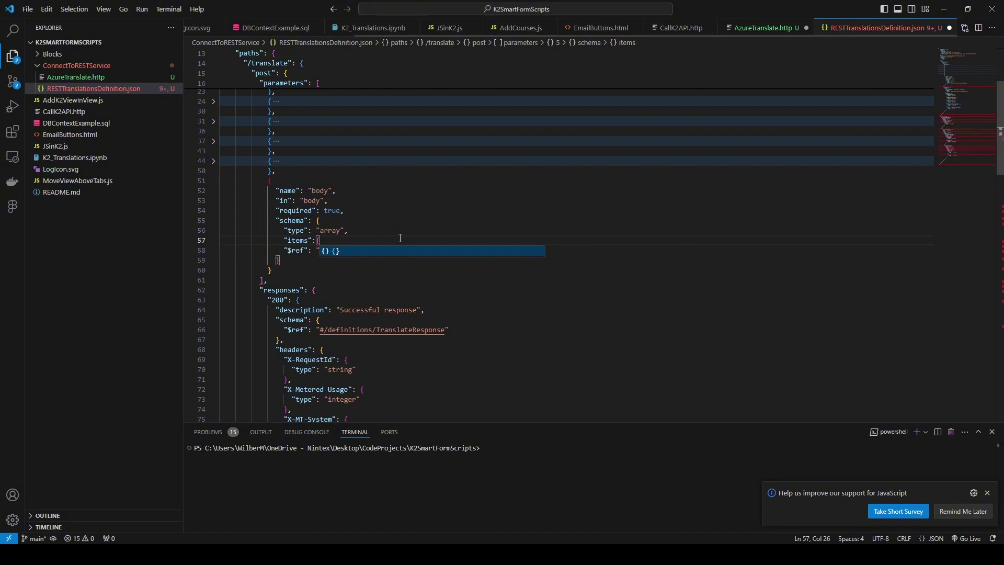
{"action": "key", "text": "Delete"}
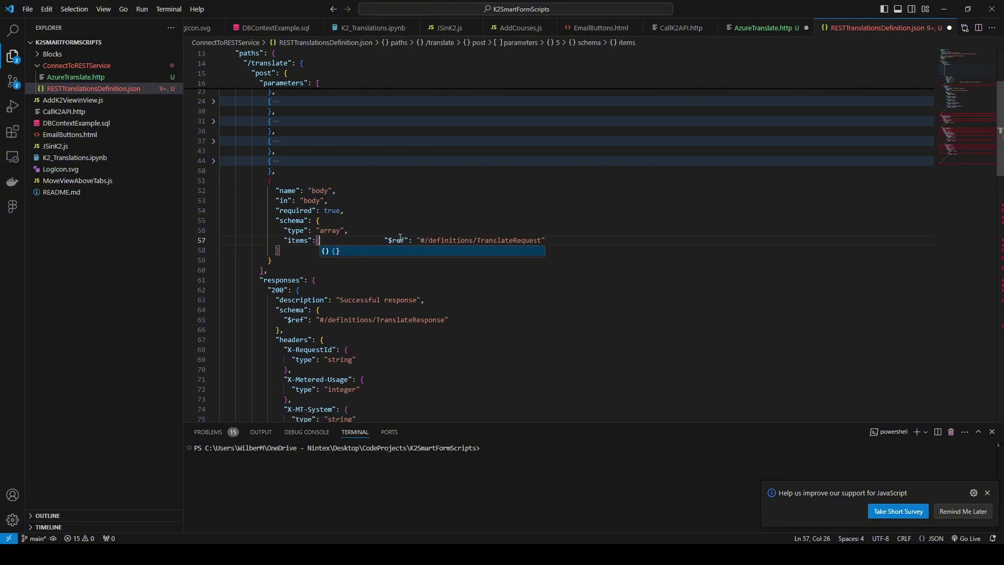
{"action": "key", "text": "Delete"}
{"action": "key", "text": "Delete"}
{"action": "key", "text": "Delete"}
{"action": "key", "text": "Delete"}
{"action": "key", "text": "Delete"}
{"action": "key", "text": "Delete"}
{"action": "key", "text": "Delete"}
{"action": "key", "text": "Delete"}
{"action": "key", "text": "Delete"}
{"action": "key", "text": "Delete"}
{"action": "key", "text": "Delete"}
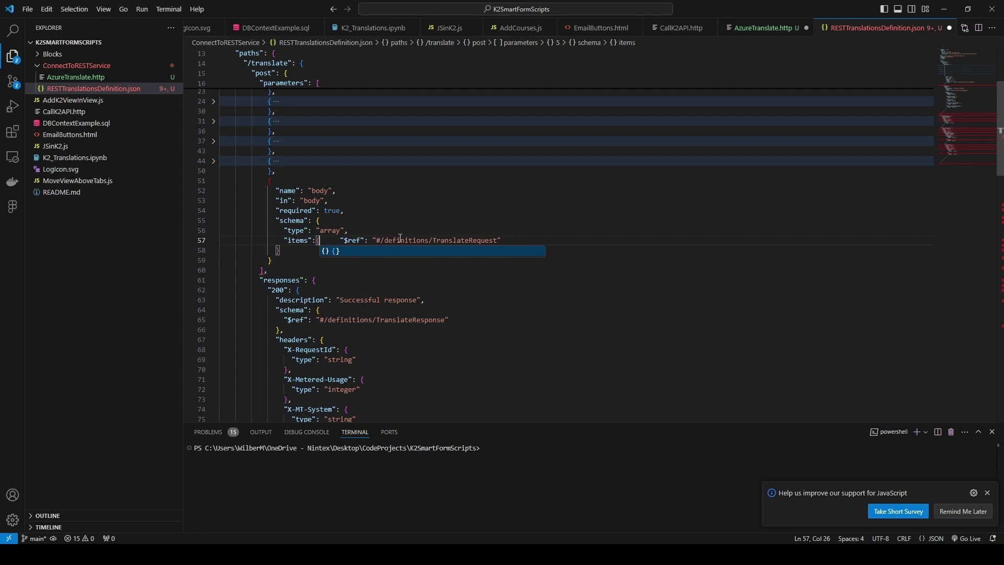
{"action": "key", "text": "Delete"}
{"action": "key", "text": "Delete"}
{"action": "right_click", "coordinate": [519, 244]}
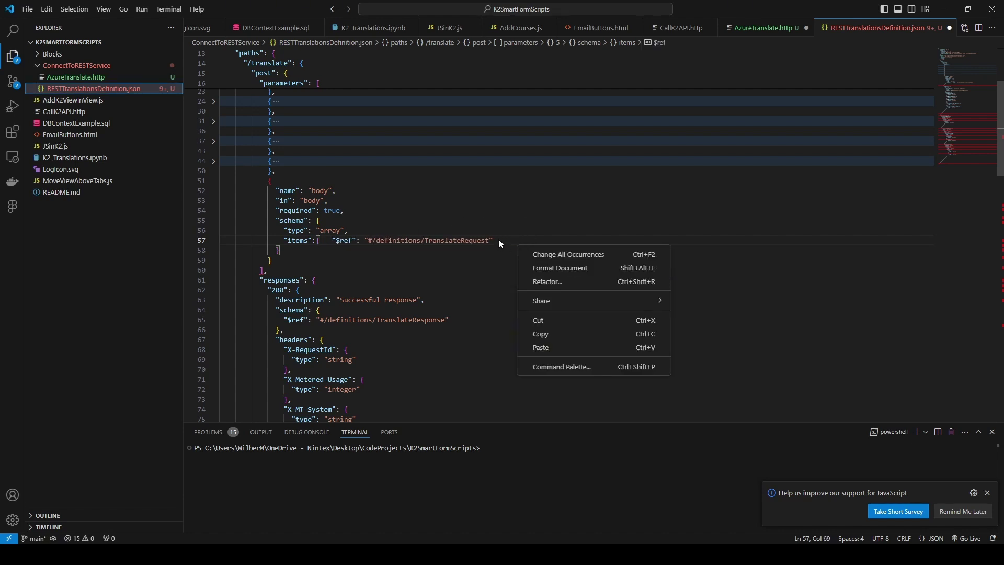
{"action": "key", "text": "Escape"}
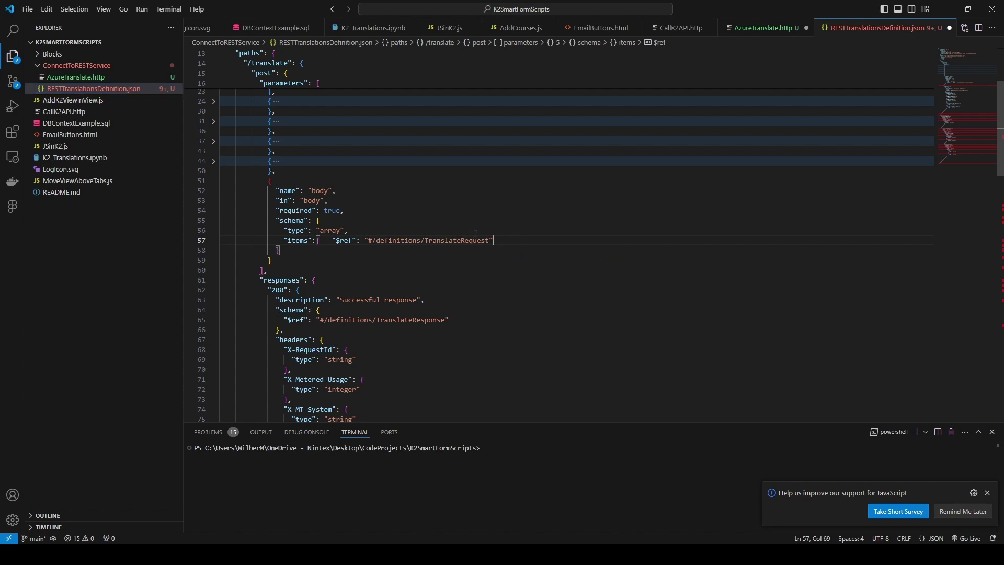
{"action": "type", "text": "]"}
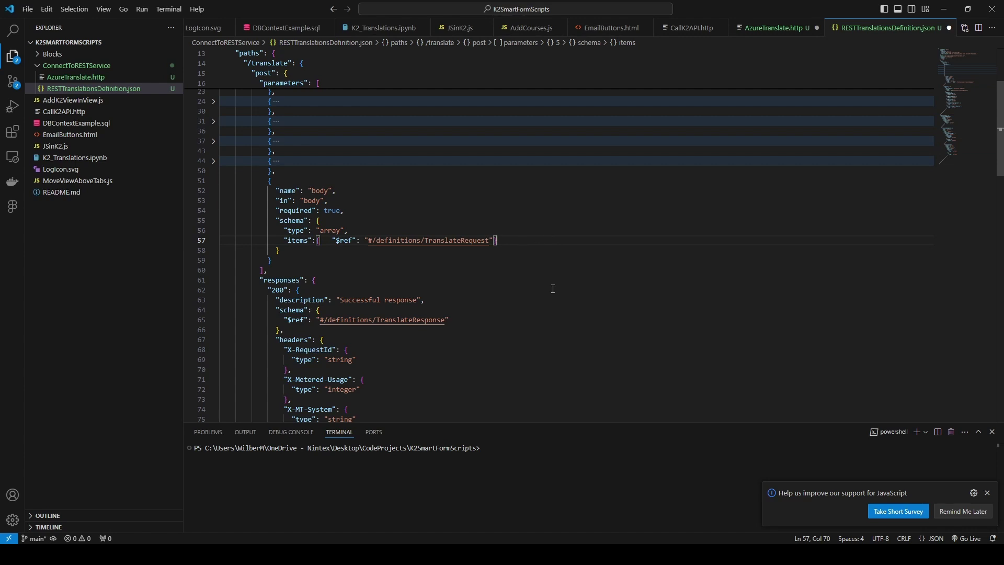
{"action": "scroll", "coordinate": [551, 293], "scroll_direction": "down", "scroll_amount": 2}
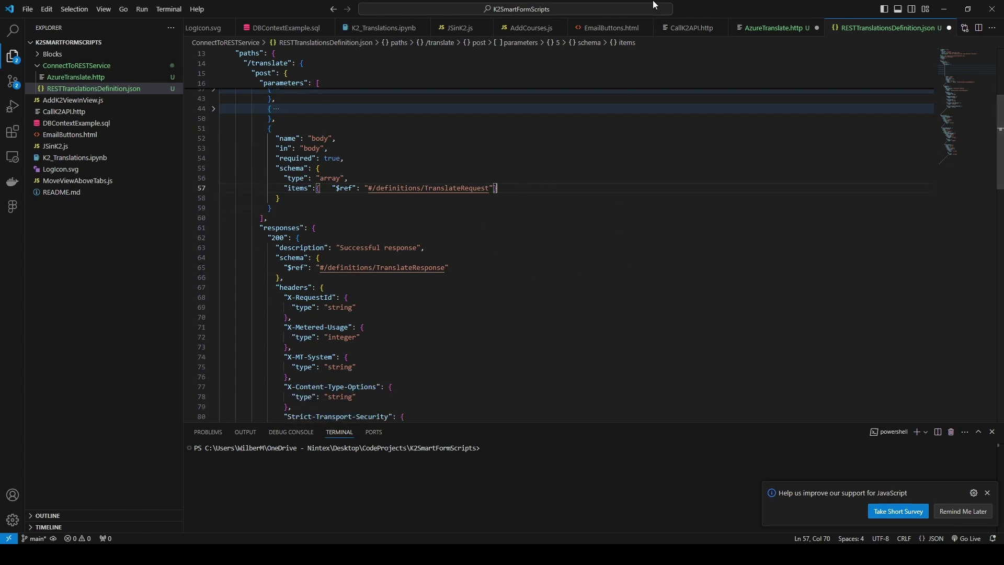
Step: Switch to CallK2API.http at the empty body on line 19
{"action": "left_click", "coordinate": [698, 27]}
{"action": "left_click", "coordinate": [285, 166]}
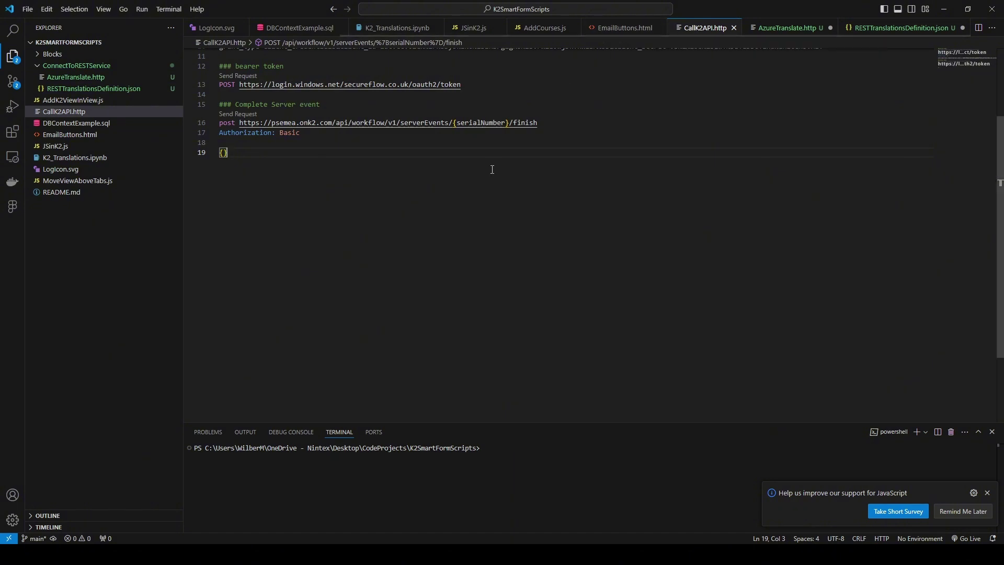
{"action": "scroll", "coordinate": [491, 169], "scroll_direction": "up", "scroll_amount": 3}
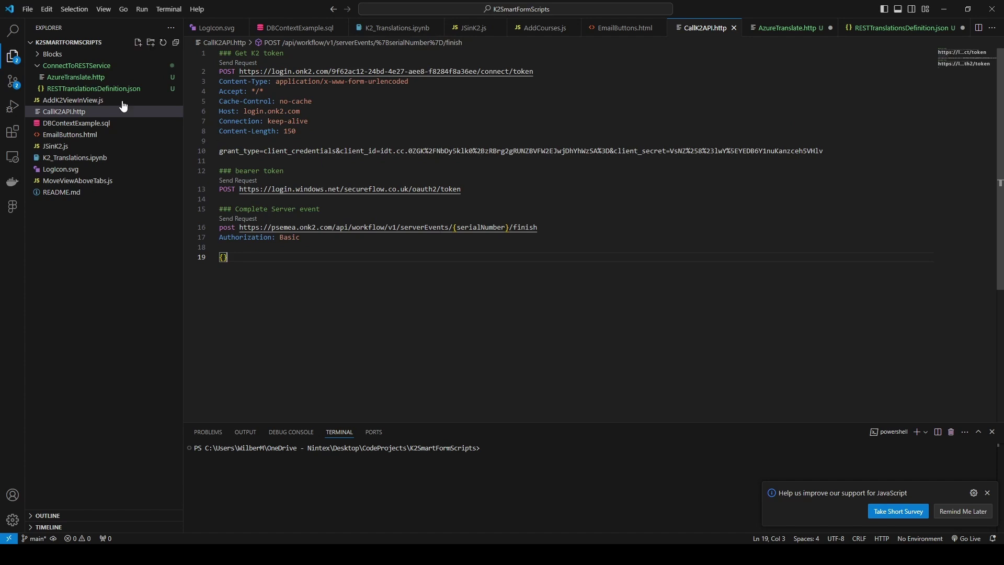
Step: Open AzureTranslate.http and select its JSON request body on lines 7–13
{"action": "scroll", "coordinate": [290, 202], "scroll_direction": "down", "scroll_amount": 1}
{"action": "scroll", "coordinate": [291, 203], "scroll_direction": "down", "scroll_amount": 2}
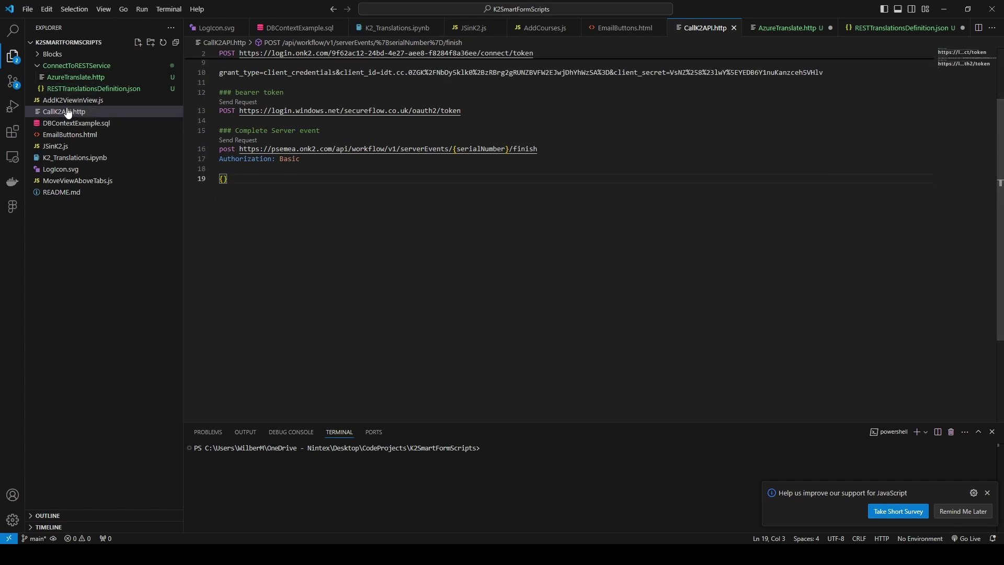
{"action": "left_click", "coordinate": [78, 78]}
{"action": "left_click", "coordinate": [297, 249]}
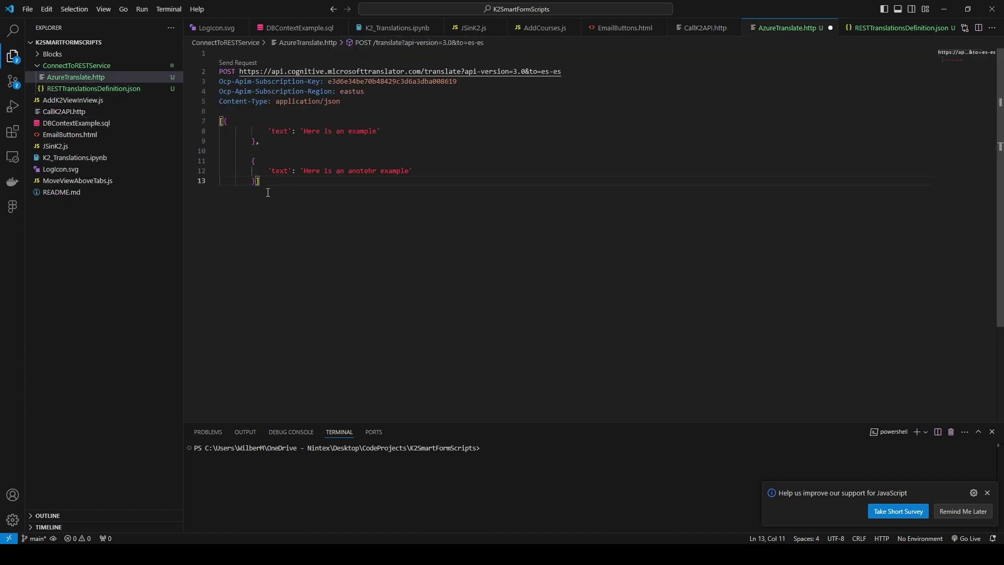
{"action": "left_click_drag", "start_coordinate": [265, 180], "coordinate": [220, 122]}
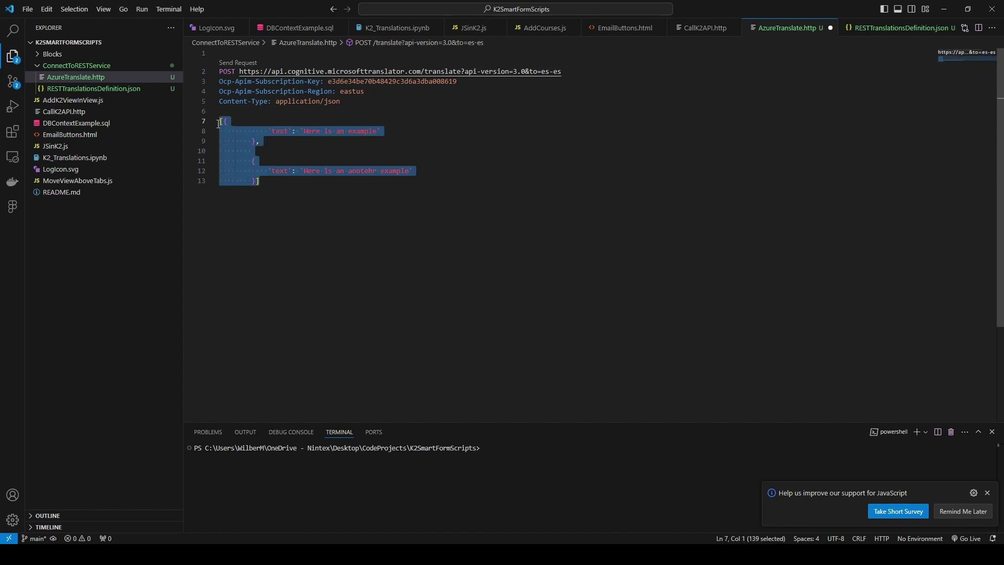
{"action": "left_click", "coordinate": [262, 188]}
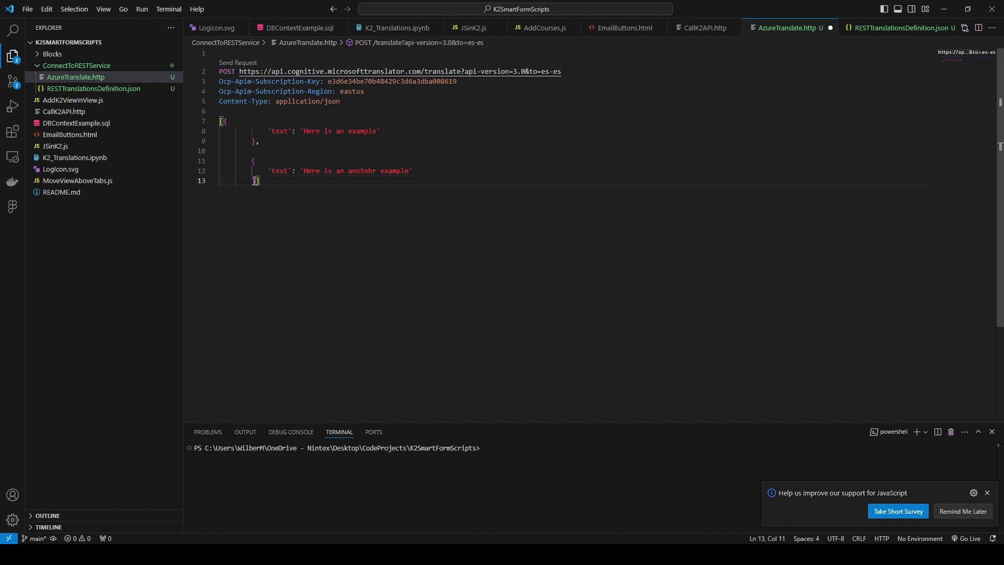
{"action": "left_click_drag", "start_coordinate": [255, 181], "coordinate": [223, 121]}
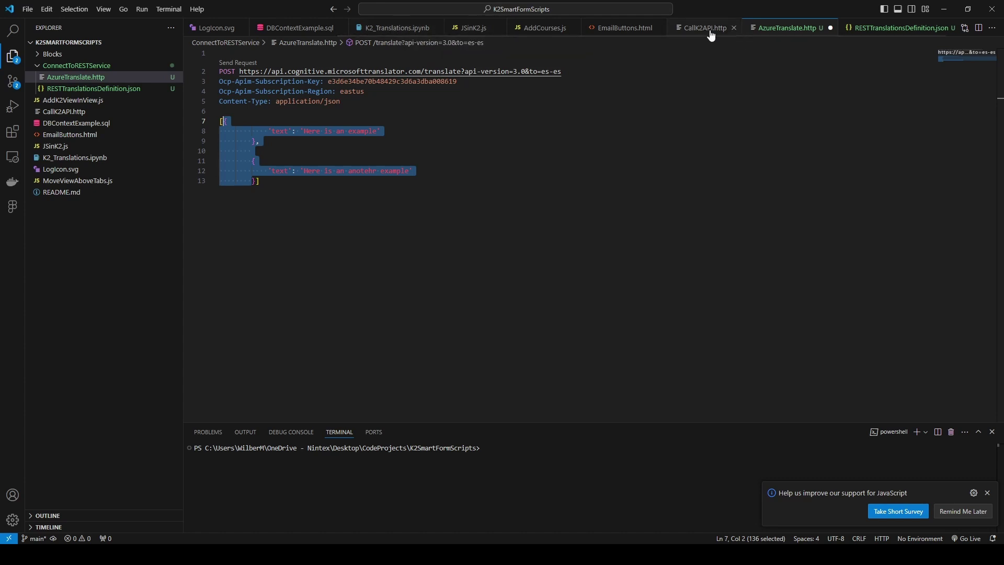
Step: Close all editor tabs except AzureTranslate.http and RESTTranslationsDefinition.json
{"action": "left_click", "coordinate": [883, 29]}
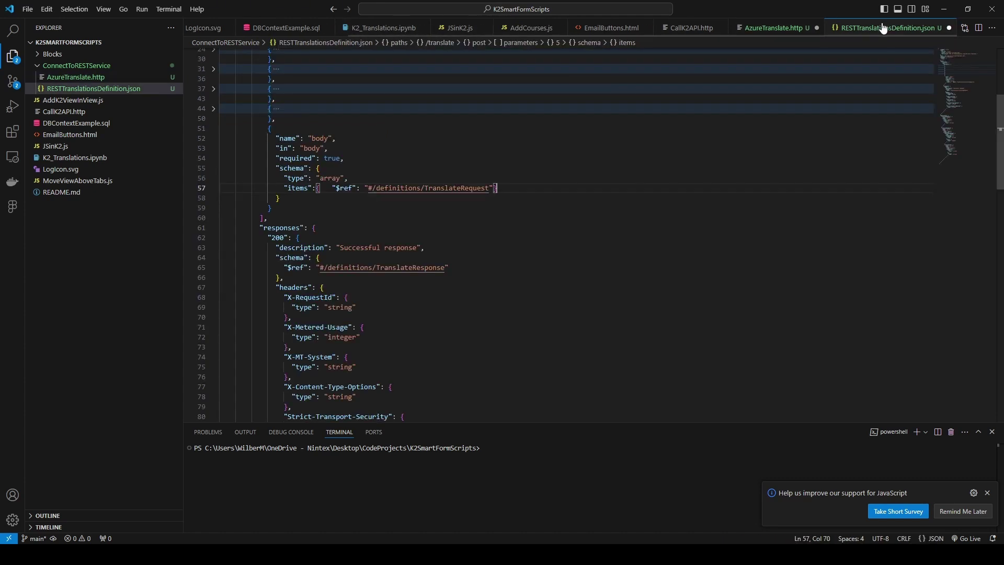
{"action": "left_click", "coordinate": [326, 29]}
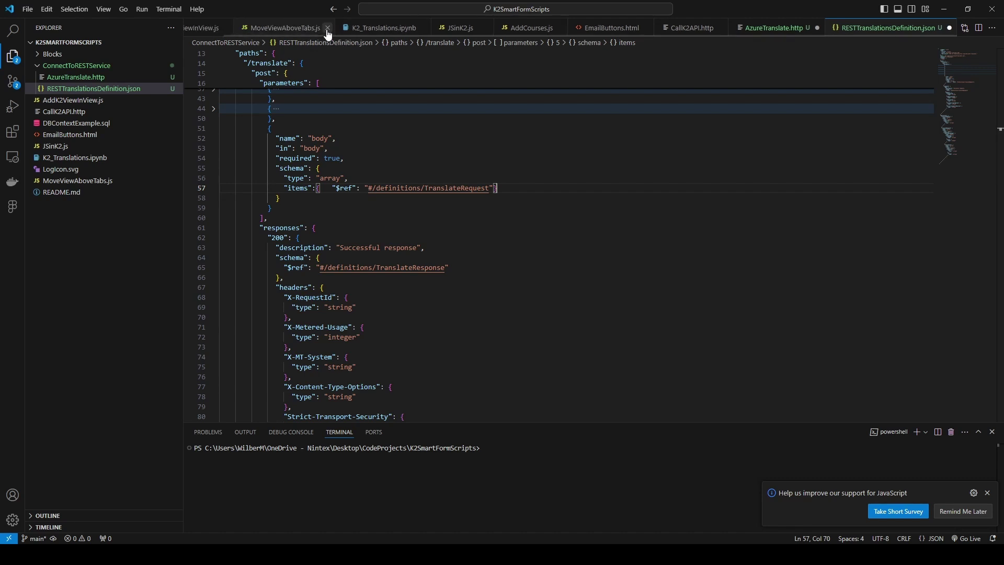
{"action": "left_click", "coordinate": [327, 28]}
{"action": "left_click", "coordinate": [363, 29]}
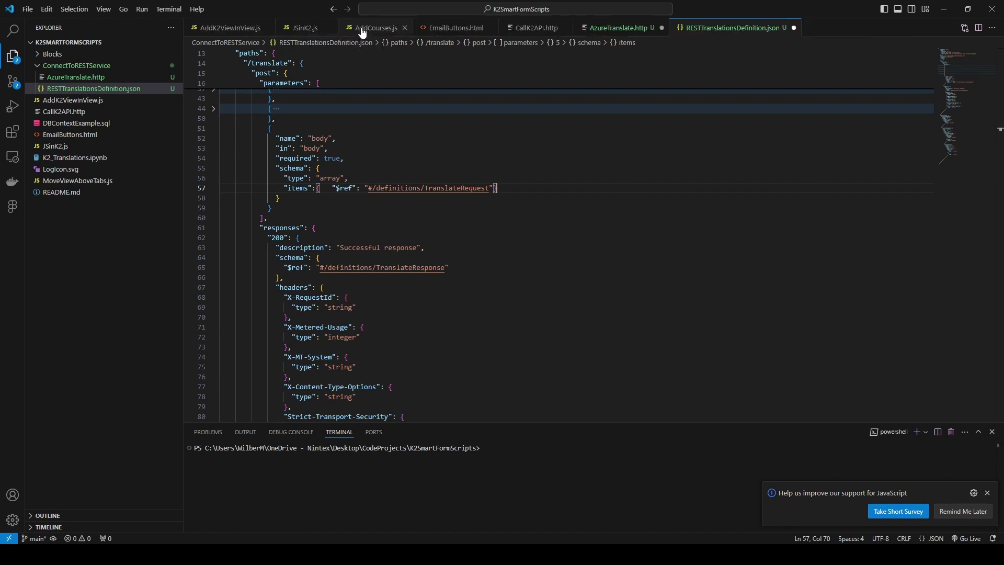
{"action": "left_click", "coordinate": [327, 29]}
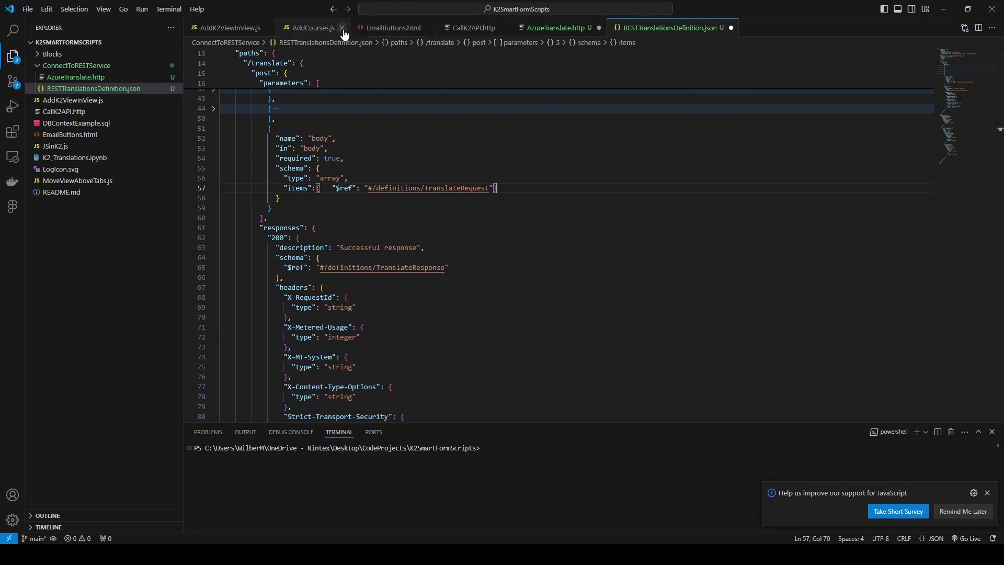
{"action": "left_click", "coordinate": [342, 29]}
{"action": "left_click", "coordinate": [266, 29]}
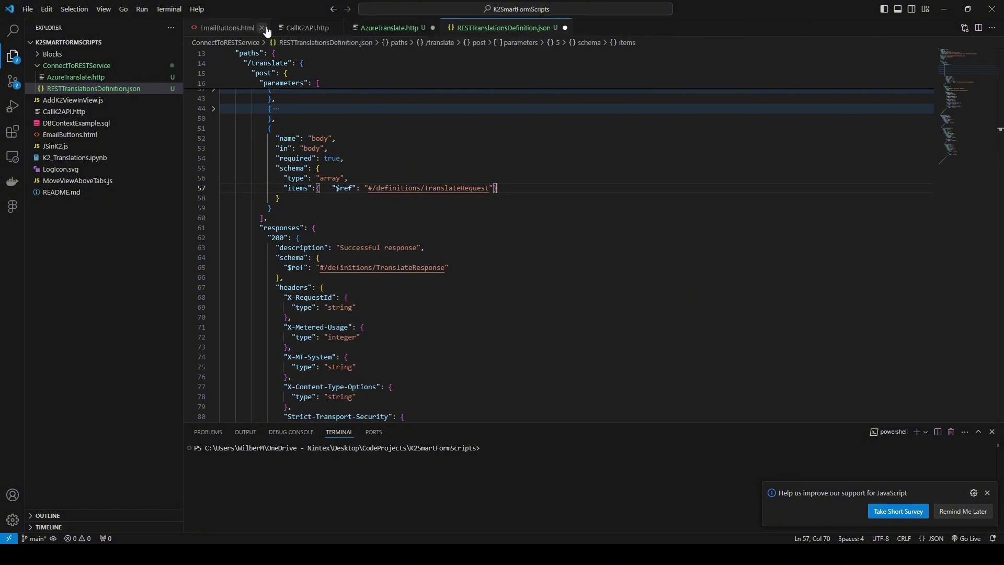
{"action": "left_click", "coordinate": [264, 29]}
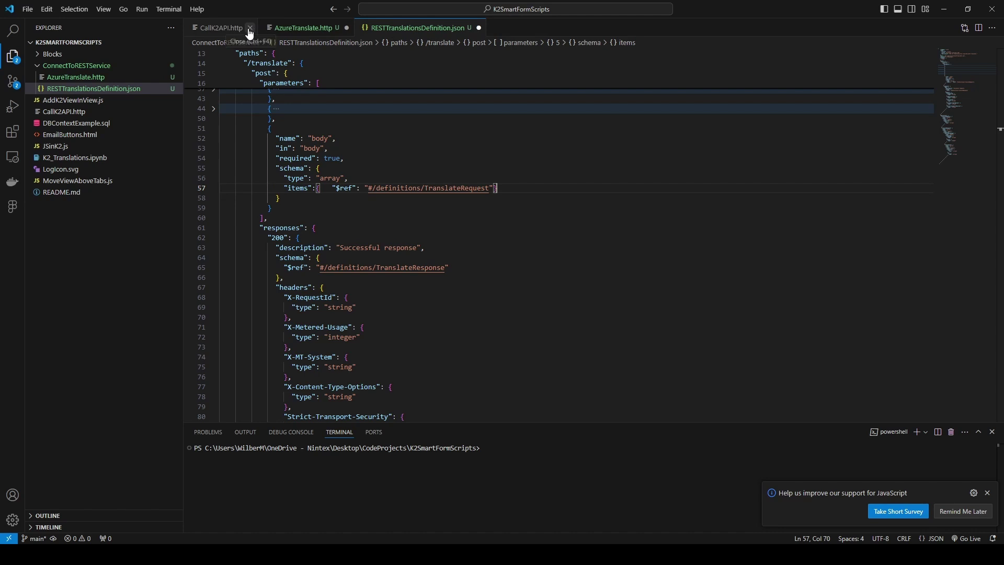
{"action": "left_click", "coordinate": [250, 29]}
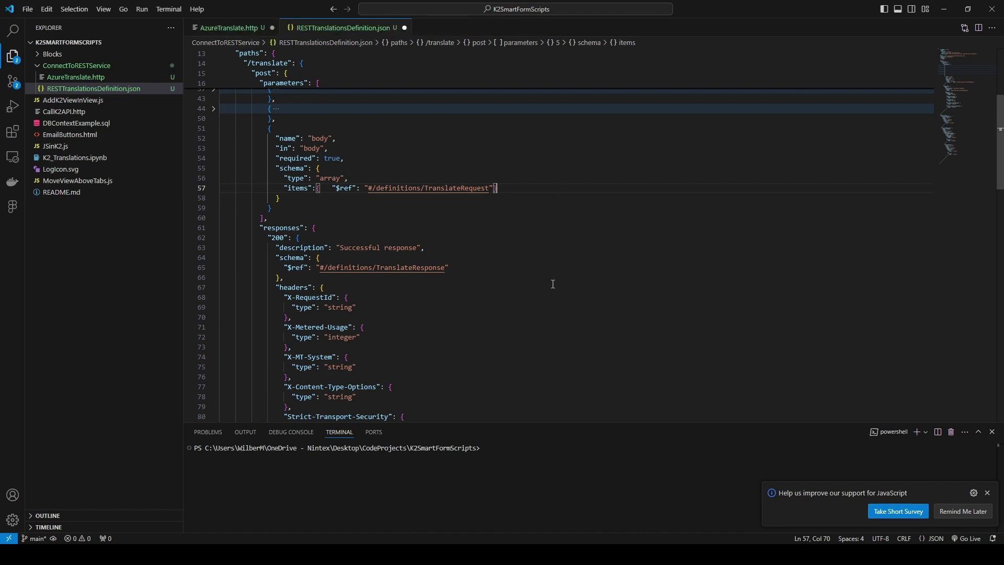
Step: Select the "type": "array" line in the TranslateRequest definition
{"action": "scroll", "coordinate": [441, 219], "scroll_direction": "down", "scroll_amount": 1}
{"action": "scroll", "coordinate": [452, 172], "scroll_direction": "down", "scroll_amount": 11}
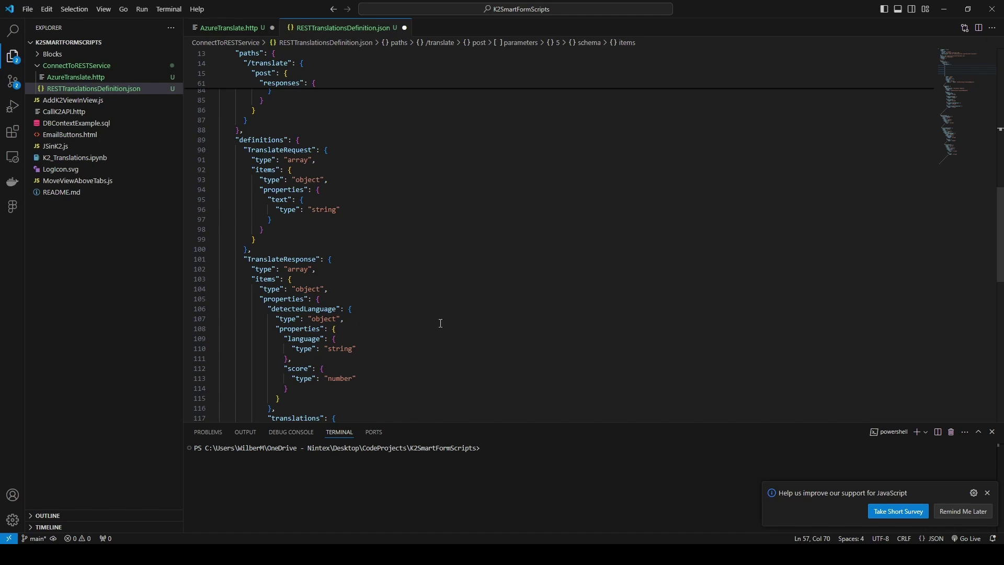
{"action": "scroll", "coordinate": [388, 303], "scroll_direction": "down", "scroll_amount": 1}
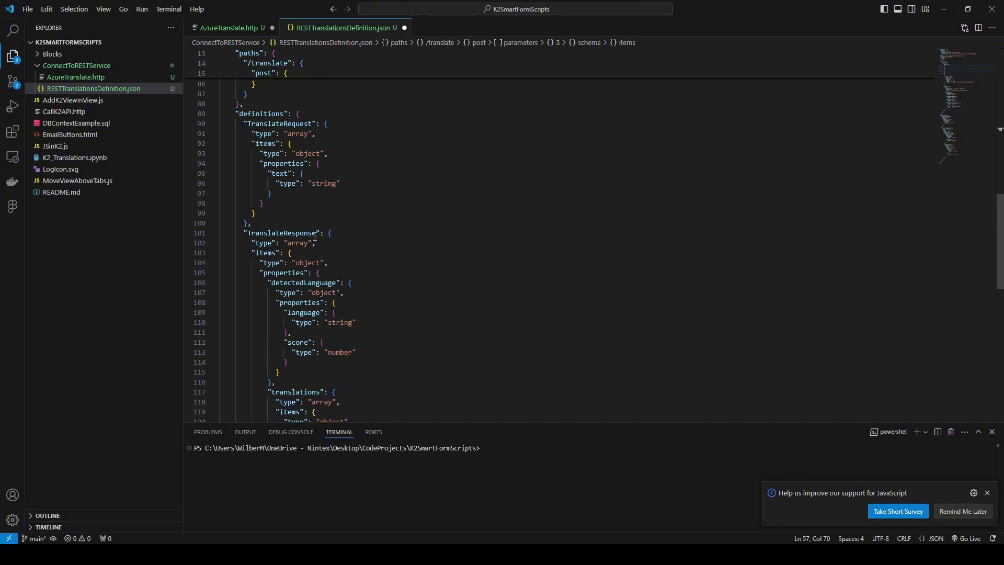
{"action": "scroll", "coordinate": [313, 215], "scroll_direction": "up", "scroll_amount": 1}
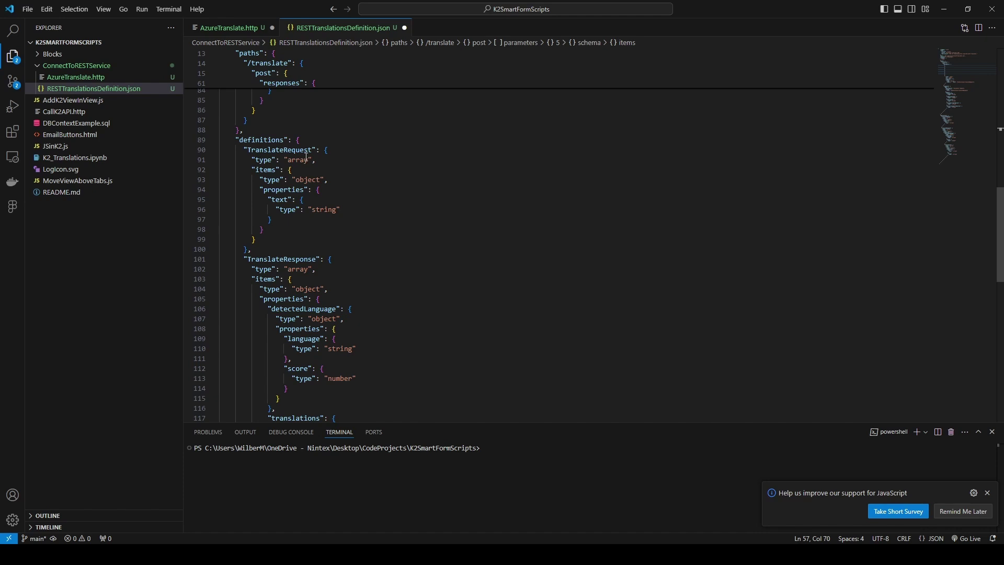
{"action": "left_click_drag", "start_coordinate": [327, 157], "coordinate": [230, 161]}
Step: Delete TranslateRequest's array type and its "items": { wrapper line
{"action": "key", "text": "BackSpace"}
{"action": "key", "text": "BackSpace"}
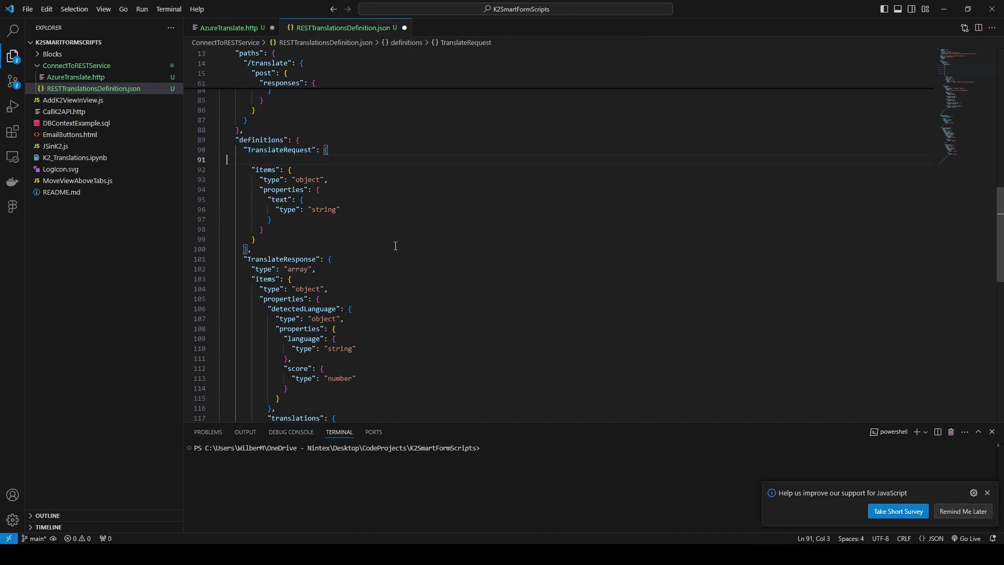
{"action": "scroll", "coordinate": [416, 256], "scroll_direction": "down", "scroll_amount": 3}
{"action": "scroll", "coordinate": [417, 257], "scroll_direction": "down", "scroll_amount": 3}
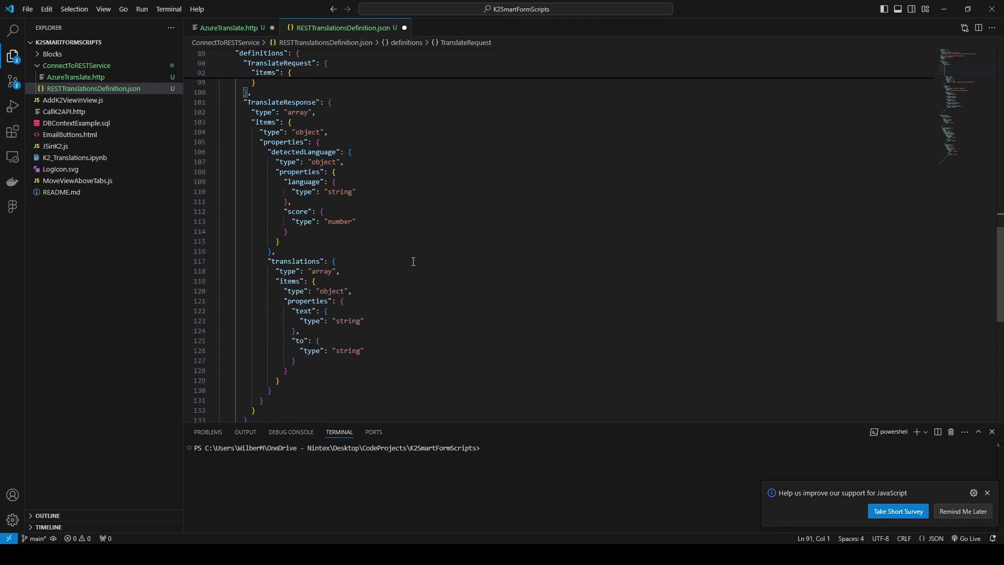
{"action": "scroll", "coordinate": [413, 262], "scroll_direction": "up", "scroll_amount": 5}
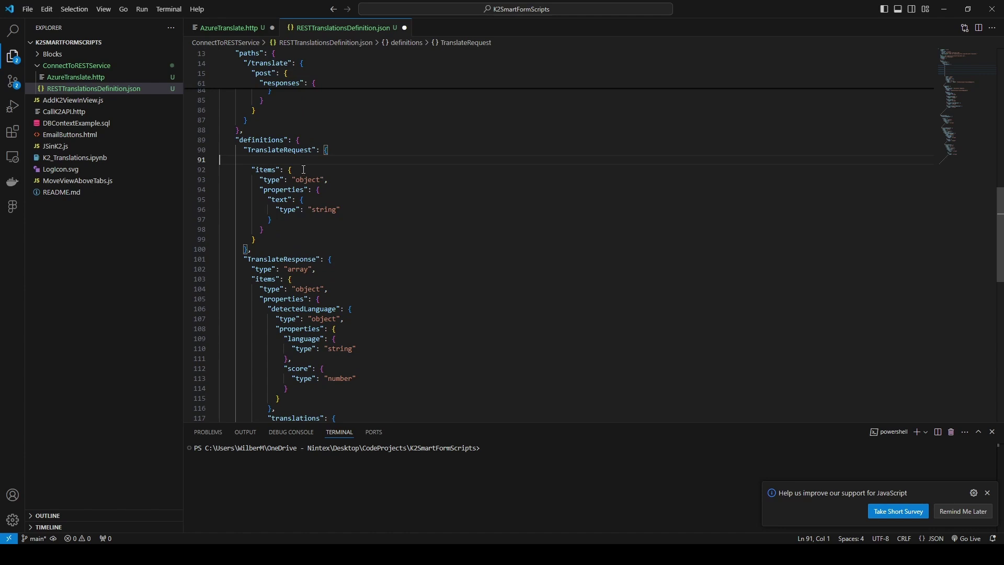
{"action": "left_click", "coordinate": [314, 171]}
{"action": "key", "text": "shift+Home"}
{"action": "key", "text": "shift+Left"}
{"action": "key", "text": "shift+Left"}
{"action": "key", "text": "shift+Left"}
{"action": "key", "text": "shift+Left"}
{"action": "key", "text": "shift+Left"}
{"action": "key", "text": "shift+Left"}
{"action": "key", "text": "BackSpace"}
{"action": "key", "text": "BackSpace"}
{"action": "key", "text": "BackSpace"}
{"action": "key", "text": "BackSpace"}
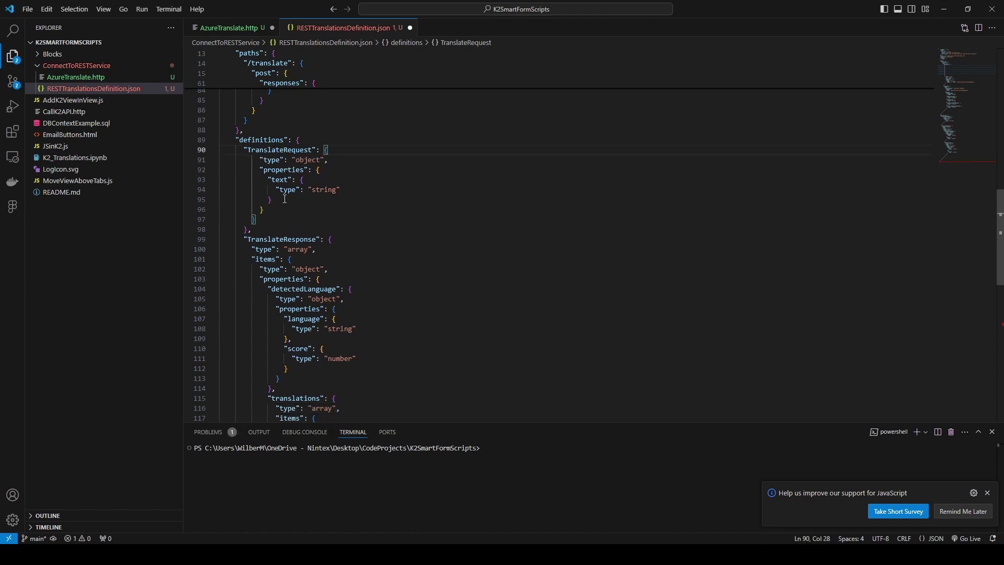
Step: Join the text property onto one line as "text": { "type": "string"}
{"action": "left_click", "coordinate": [284, 198]}
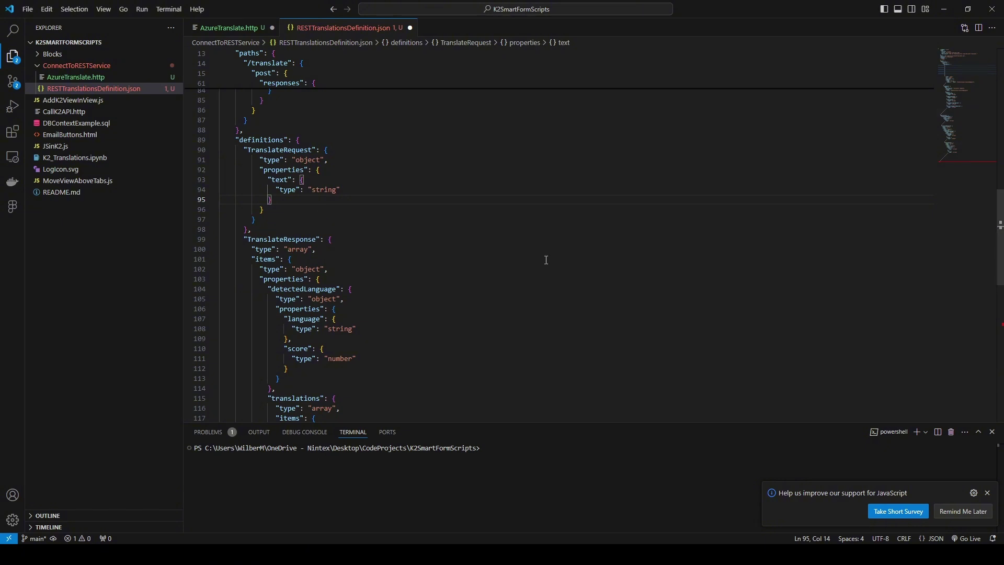
{"action": "double_click", "coordinate": [301, 171]}
{"action": "double_click", "coordinate": [287, 179]}
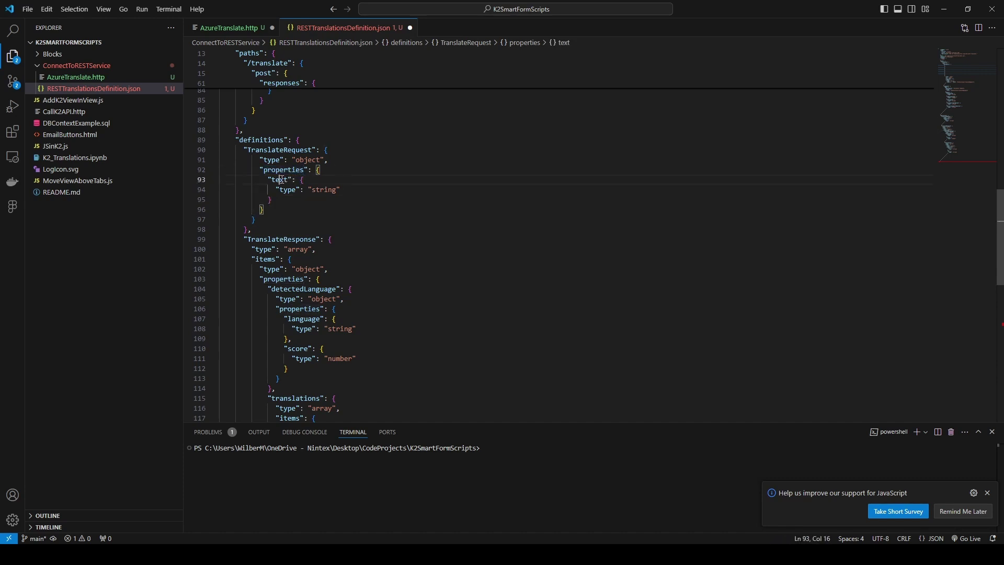
{"action": "left_click", "coordinate": [325, 179]}
{"action": "key", "text": "Delete"}
{"action": "key", "text": "Delete"}
{"action": "key", "text": "Delete"}
{"action": "key", "text": "Delete"}
{"action": "key", "text": "Delete"}
{"action": "key", "text": "Delete"}
{"action": "key", "text": "Delete"}
{"action": "key", "text": "Delete"}
{"action": "key", "text": "Delete"}
{"action": "key", "text": "Delete"}
{"action": "key", "text": "Delete"}
{"action": "key", "text": "Delete"}
{"action": "key", "text": "Delete"}
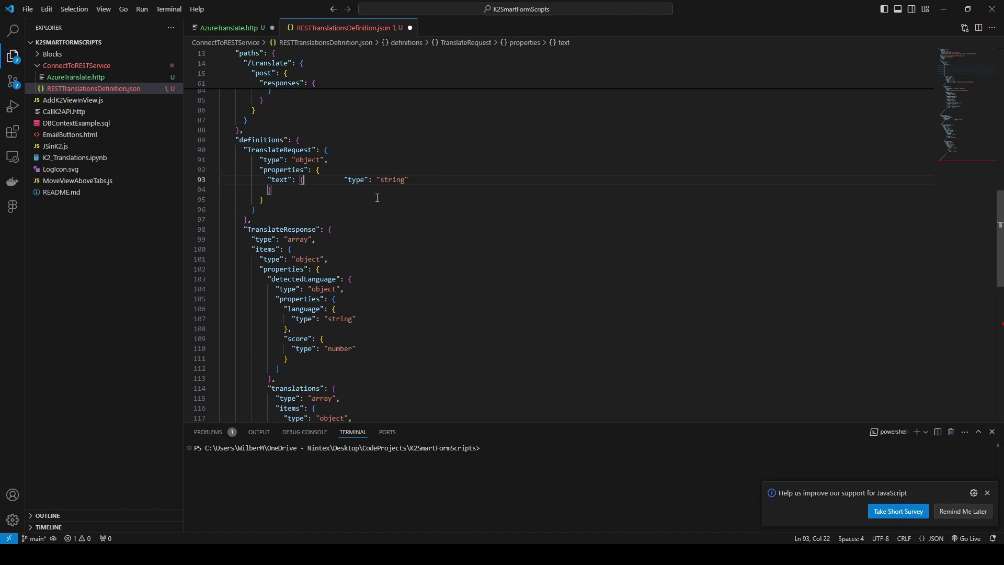
{"action": "key", "text": "Delete"}
{"action": "key", "text": "End"}
{"action": "key", "text": "Delete"}
{"action": "key", "text": "Delete"}
{"action": "key", "text": "Delete"}
{"action": "key", "text": "Delete"}
{"action": "key", "text": "Delete"}
{"action": "key", "text": "Delete"}
{"action": "key", "text": "Delete"}
{"action": "key", "text": "Delete"}
{"action": "key", "text": "Delete"}
{"action": "key", "text": "Delete"}
{"action": "key", "text": "Delete"}
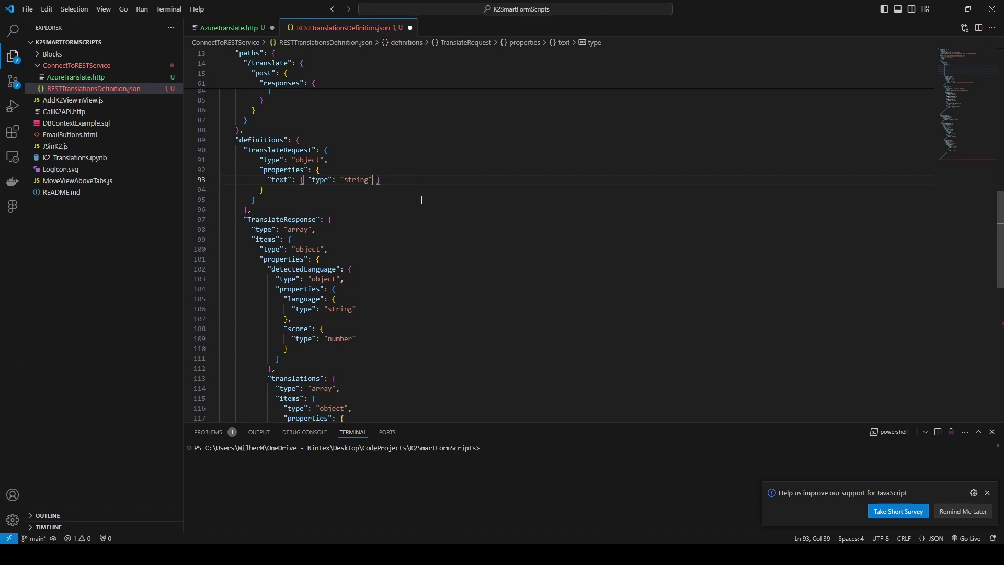
{"action": "key", "text": "Delete"}
{"action": "left_click", "coordinate": [308, 190]}
{"action": "left_click", "coordinate": [305, 200]}
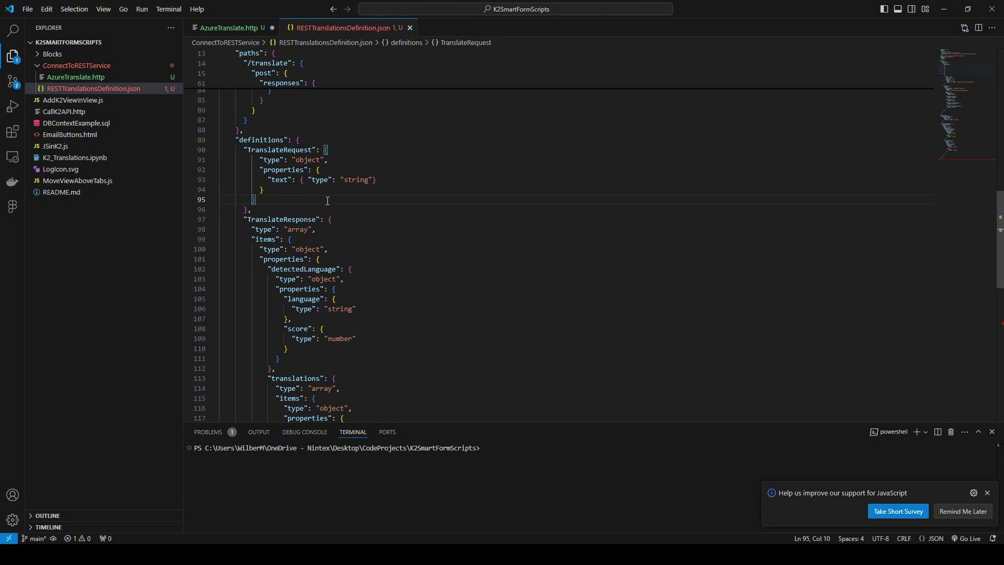
Step: Fix the closing braces at the end of the file and save it
{"action": "scroll", "coordinate": [496, 232], "scroll_direction": "down", "scroll_amount": 9}
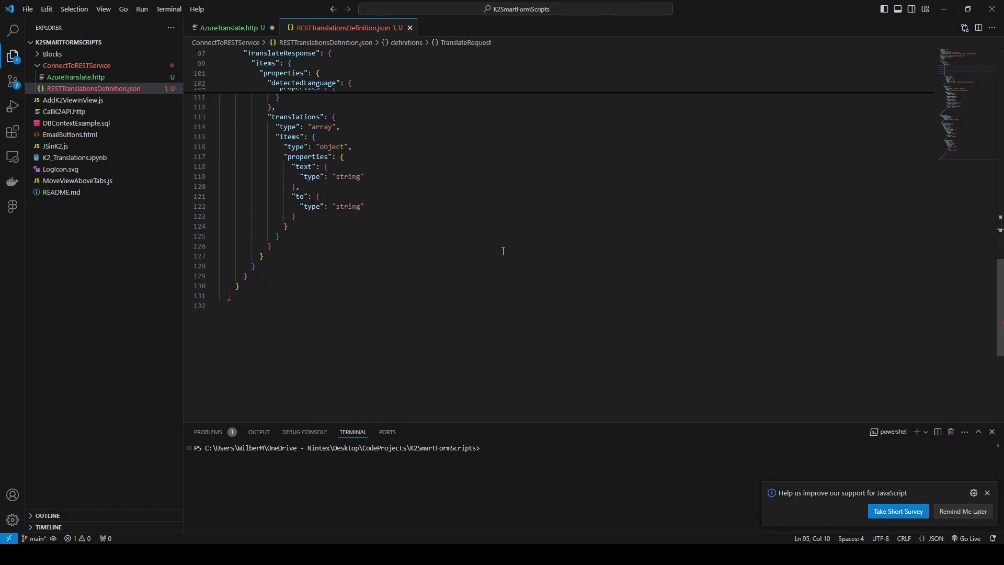
{"action": "scroll", "coordinate": [338, 292], "scroll_direction": "up", "scroll_amount": 1}
{"action": "left_click", "coordinate": [263, 320]}
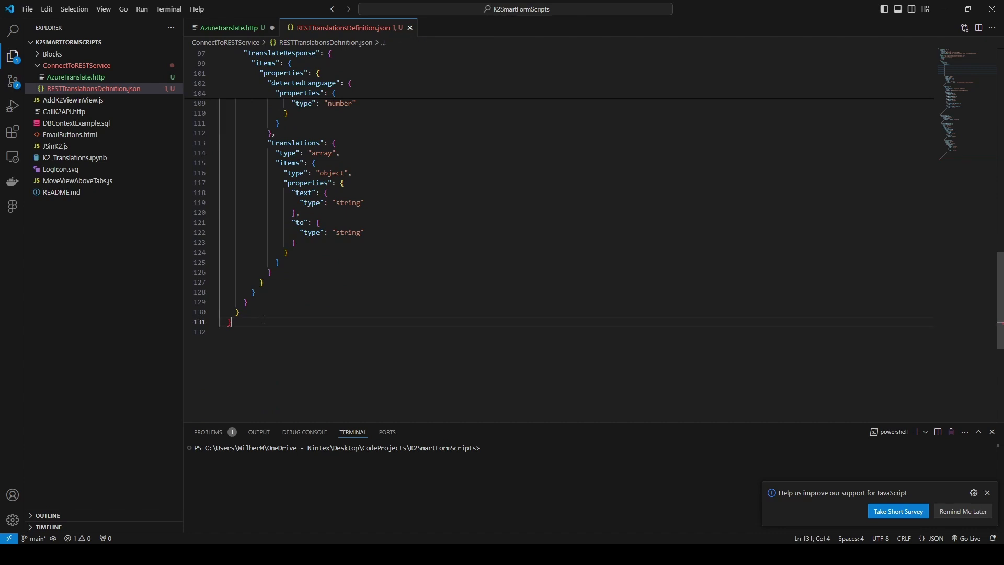
{"action": "key", "text": "Return"}
{"action": "type", "text": "}"}
{"action": "left_click", "coordinate": [385, 346]}
{"action": "left_click", "coordinate": [252, 320]}
{"action": "key", "text": "BackSpace"}
{"action": "left_click", "coordinate": [229, 335]}
{"action": "key", "text": "BackSpace"}
{"action": "scroll", "coordinate": [274, 339], "scroll_direction": "up", "scroll_amount": 5}
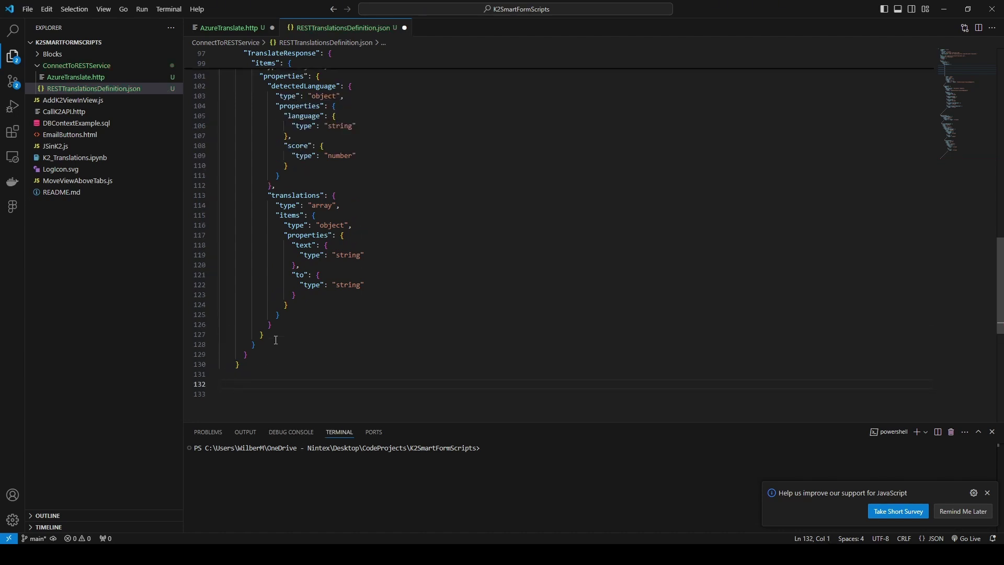
{"action": "left_click", "coordinate": [466, 286]}
{"action": "key", "text": "ctrl+s"}
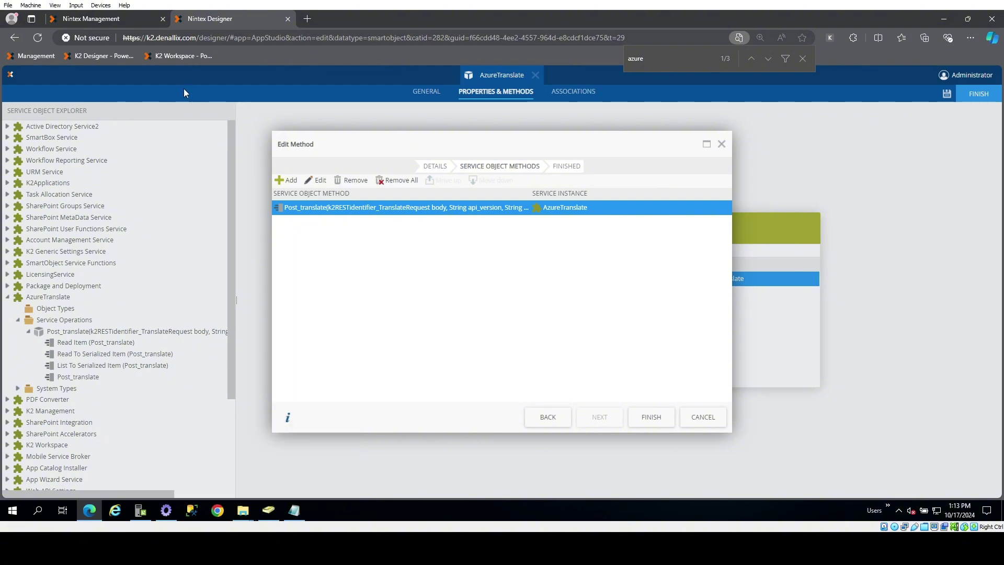
Step: In Management, reload the SmartObjects list and select AzureTranslate
{"action": "left_click", "coordinate": [103, 19]}
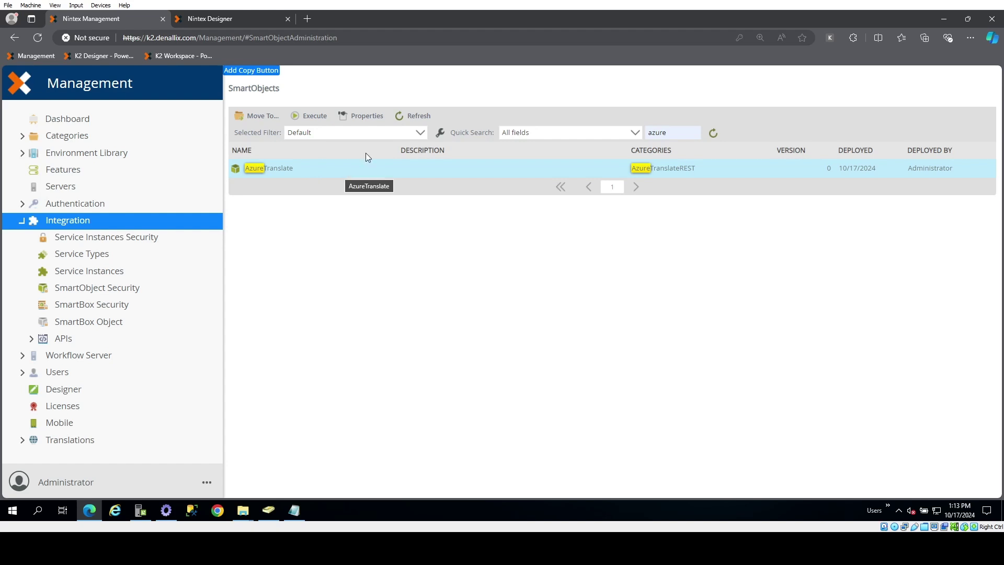
{"action": "left_click", "coordinate": [416, 117]}
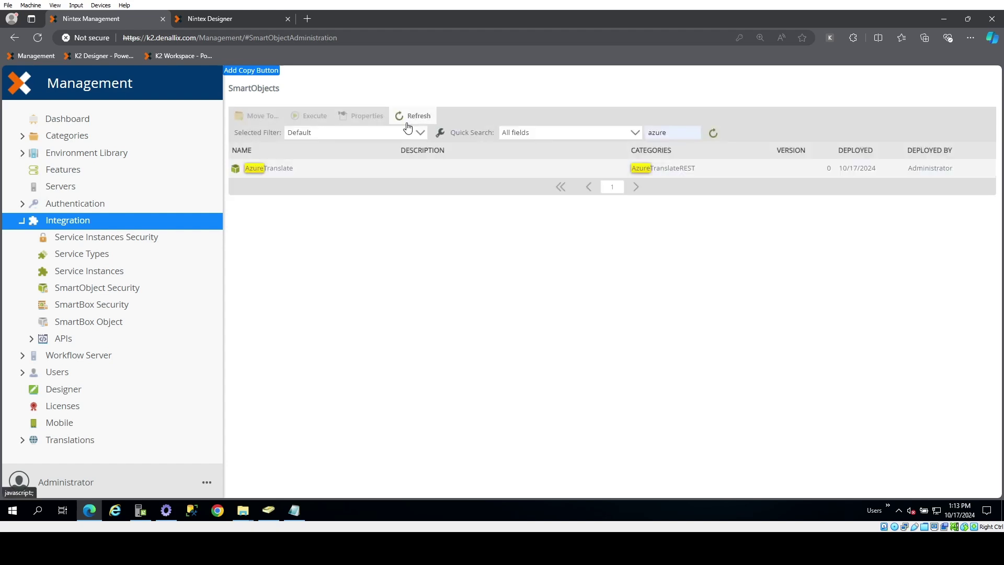
{"action": "left_click", "coordinate": [340, 172]}
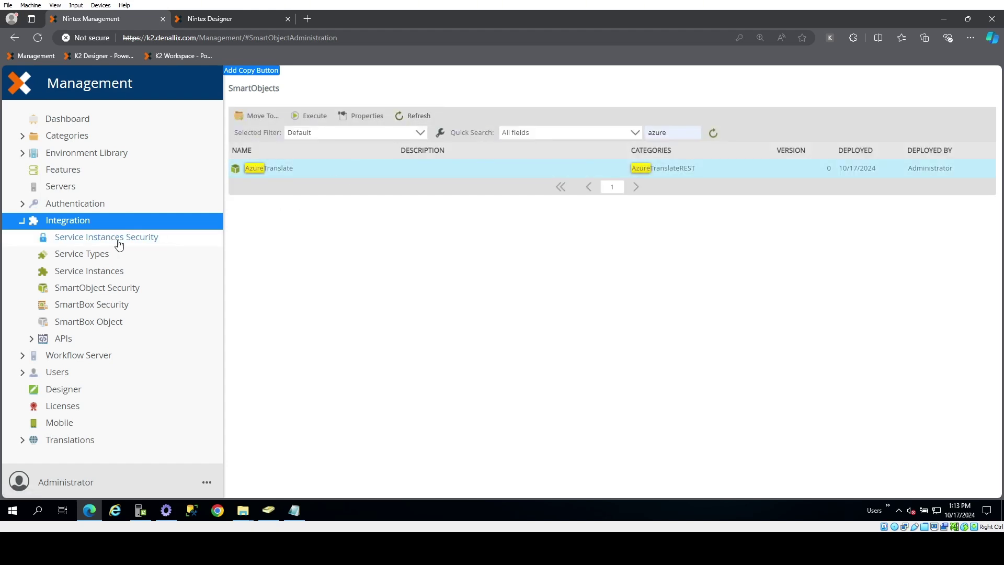
Step: Refresh the AzureTranslate service instance found by searching 'rest', then dismiss the TranslateResponse error
{"action": "left_click", "coordinate": [112, 272]}
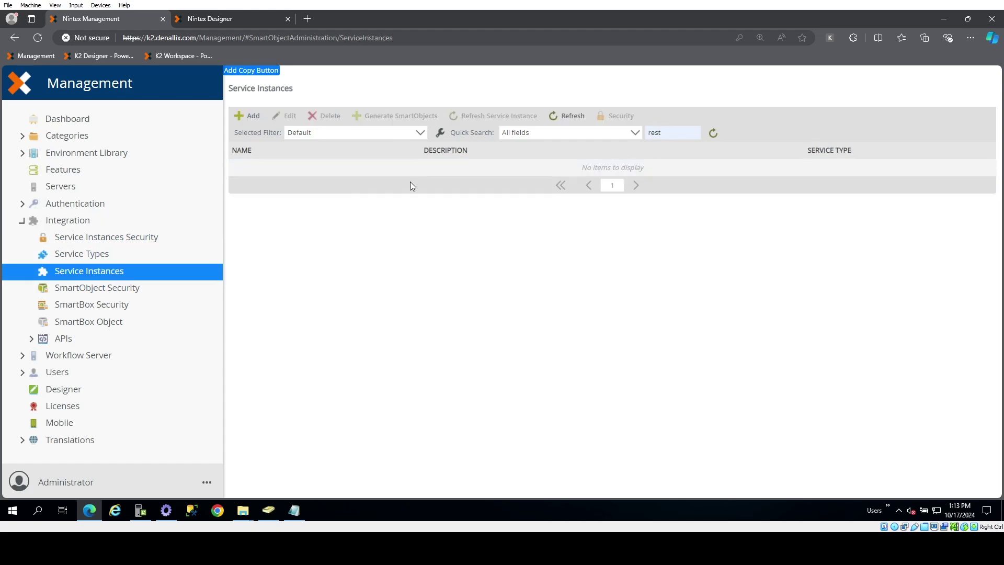
{"action": "left_click", "coordinate": [714, 134]}
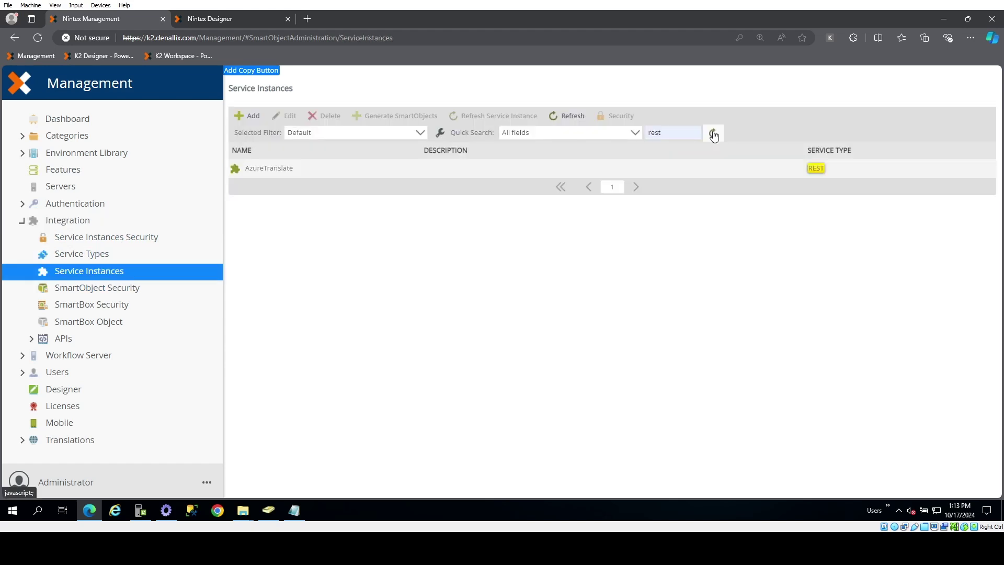
{"action": "left_click", "coordinate": [518, 166]}
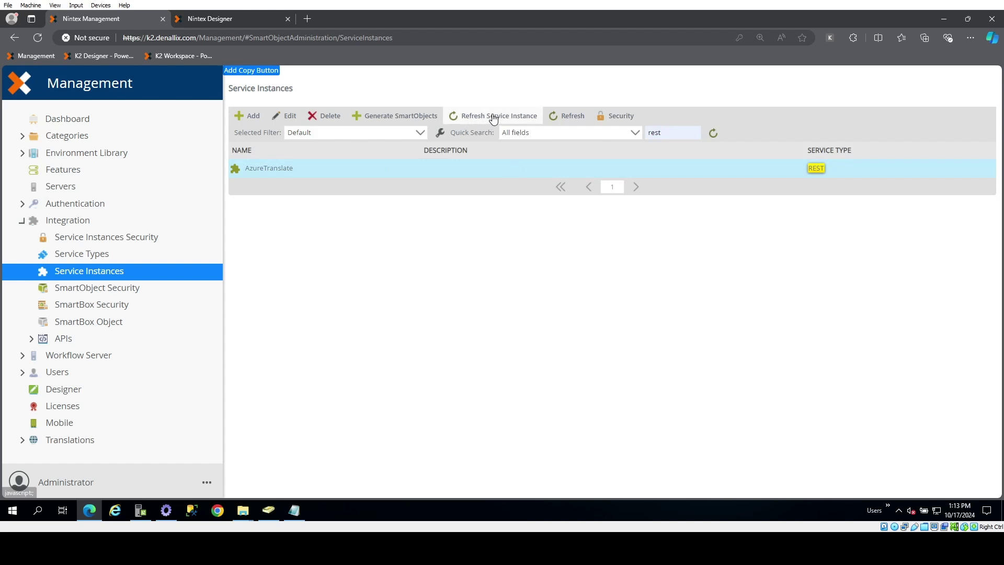
{"action": "left_click", "coordinate": [494, 117]}
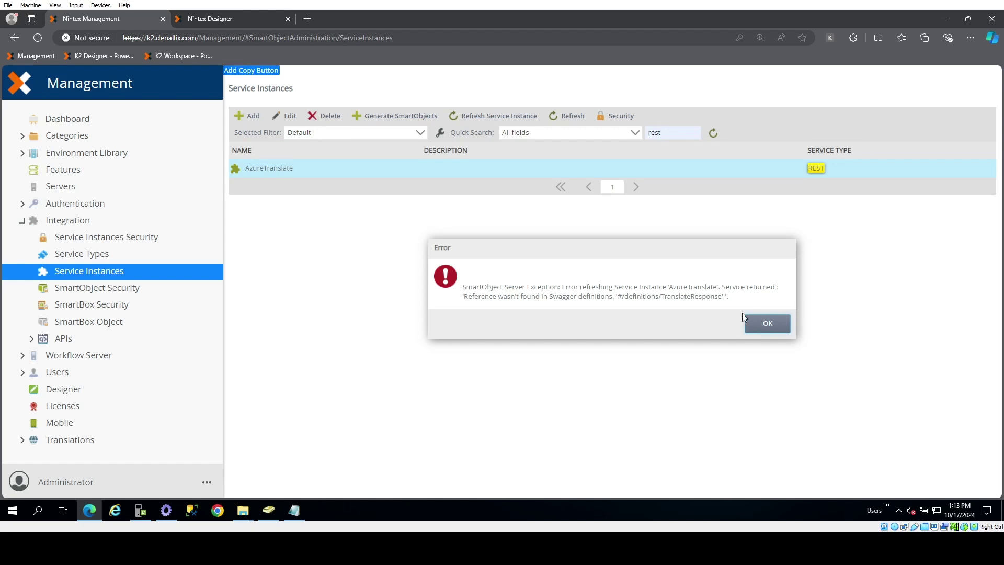
{"action": "left_click", "coordinate": [761, 328]}
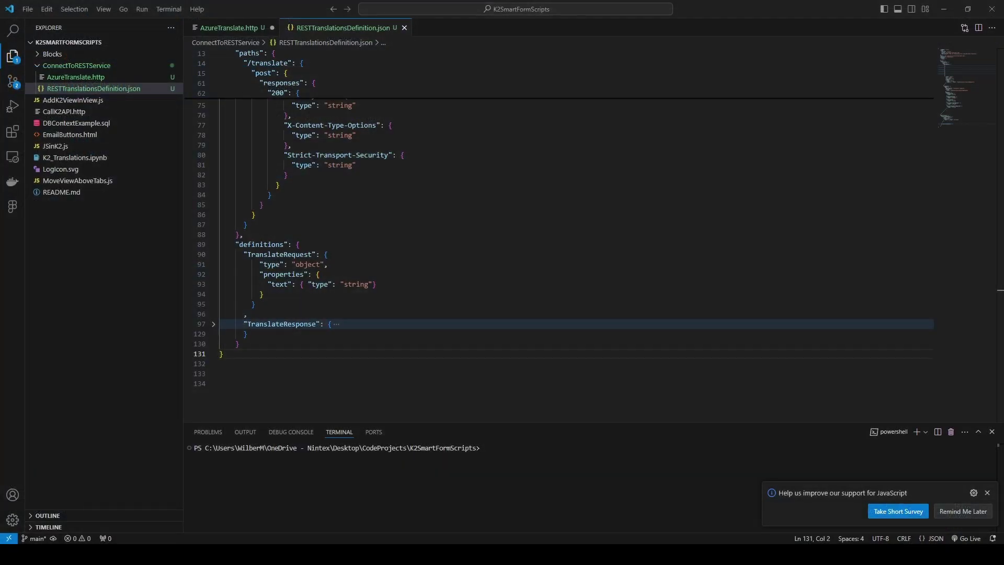
Step: Review the 200 response's TranslateResponse reference, then return to K2 Service Instances
{"action": "scroll", "coordinate": [560, 235], "scroll_direction": "up", "scroll_amount": 5}
{"action": "scroll", "coordinate": [559, 235], "scroll_direction": "down", "scroll_amount": 5}
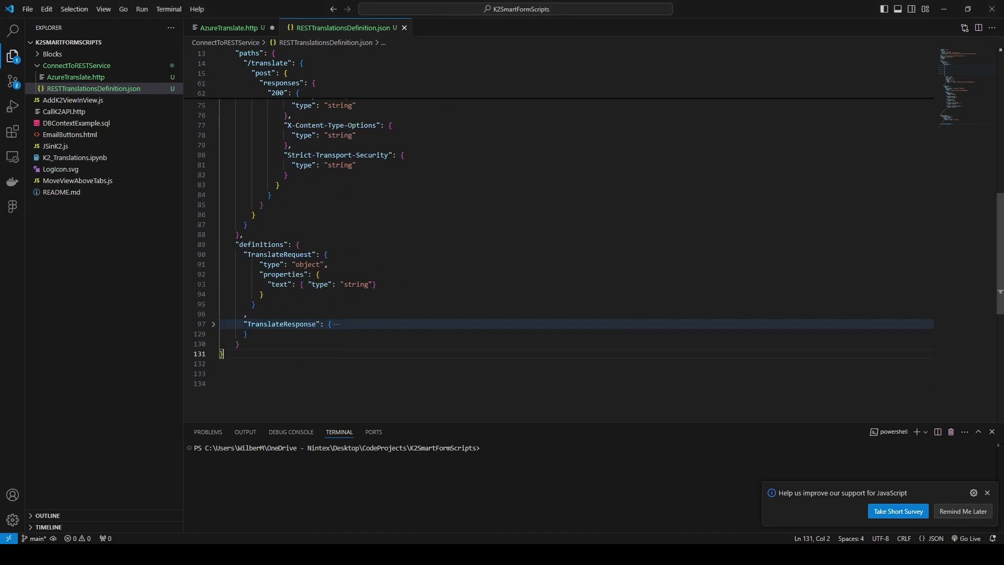
{"action": "scroll", "coordinate": [316, 329], "scroll_direction": "up", "scroll_amount": 2}
{"action": "scroll", "coordinate": [316, 328], "scroll_direction": "up", "scroll_amount": 6}
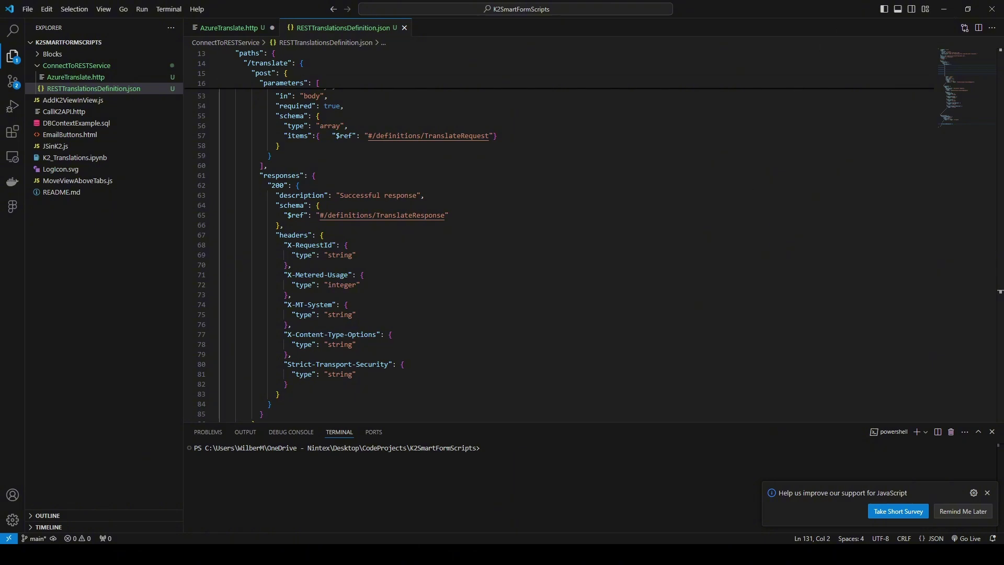
{"action": "left_click", "coordinate": [944, 9]}
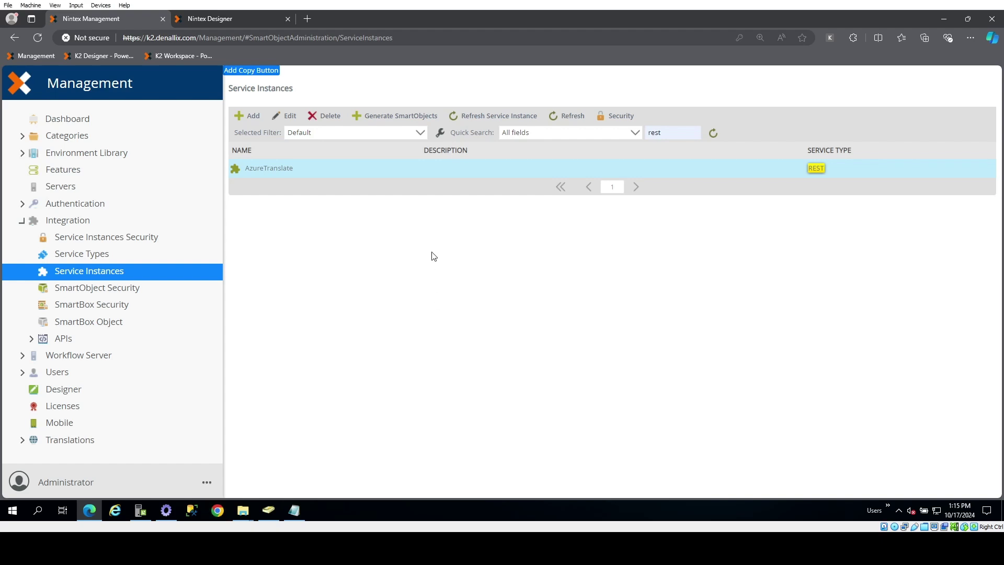
Step: Refresh the AzureTranslate service instance again, confirm it succeeded, and return to Nintex Designer
{"action": "left_click", "coordinate": [501, 119]}
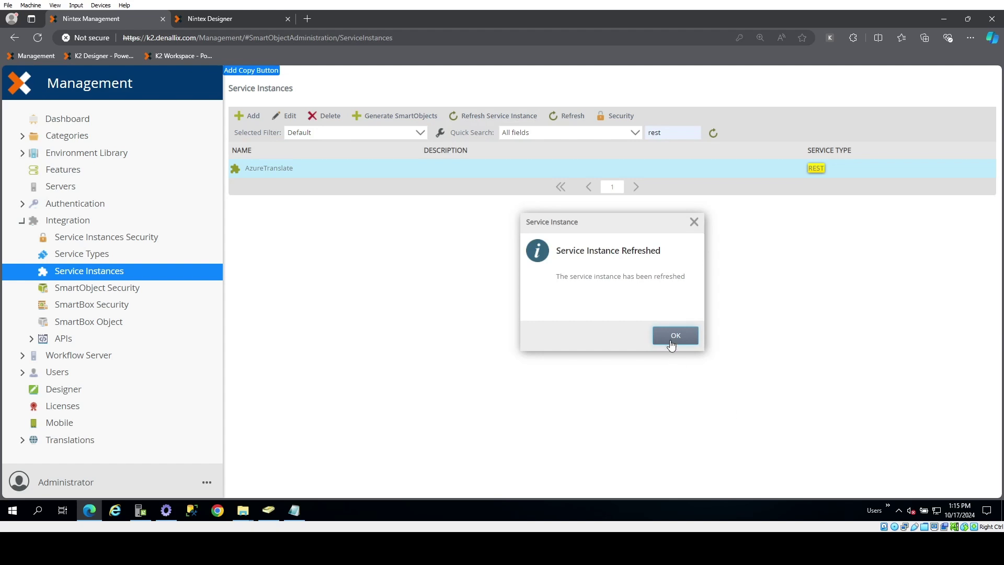
{"action": "left_click", "coordinate": [673, 337]}
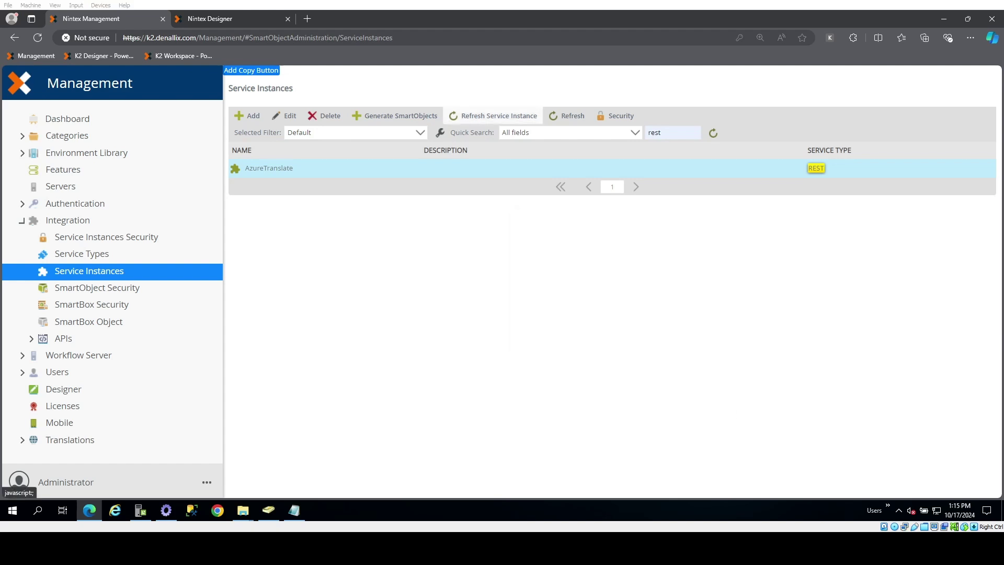
{"action": "left_click", "coordinate": [245, 17]}
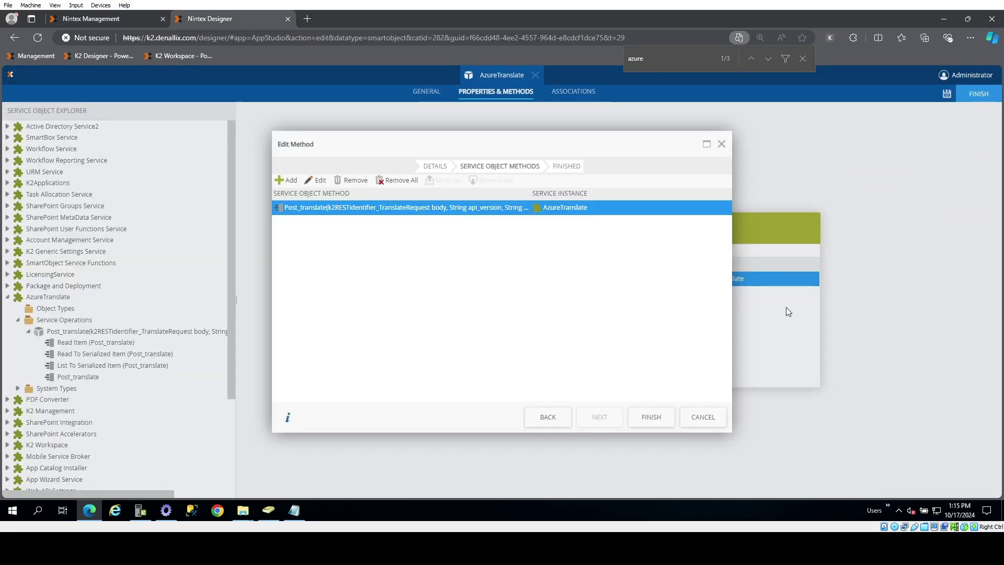
Step: Cancel the method edit, then close and reopen the AzureTranslate SmartObject at its Methods list
{"action": "left_click", "coordinate": [703, 425]}
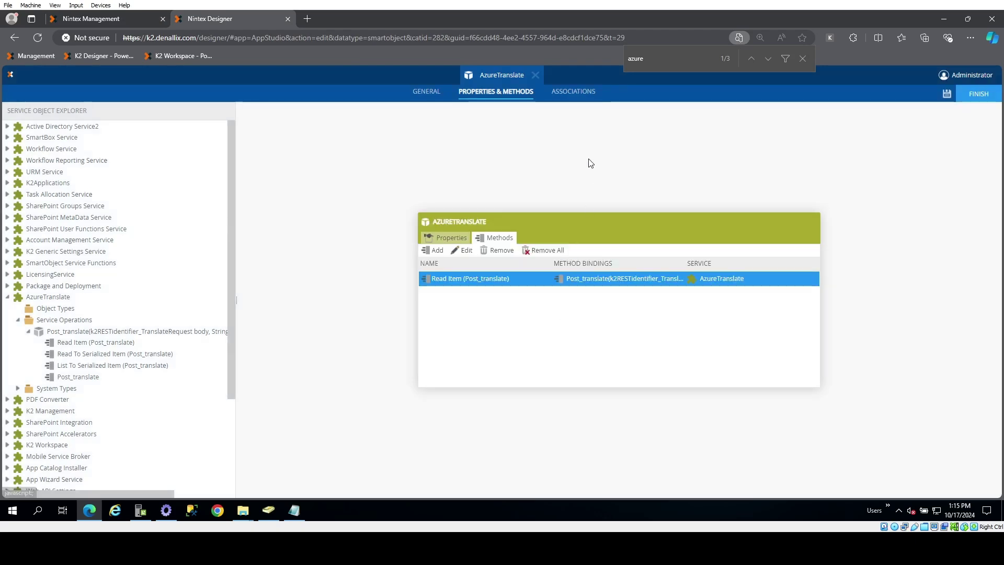
{"action": "left_click", "coordinate": [538, 76]}
{"action": "left_click", "coordinate": [531, 321]}
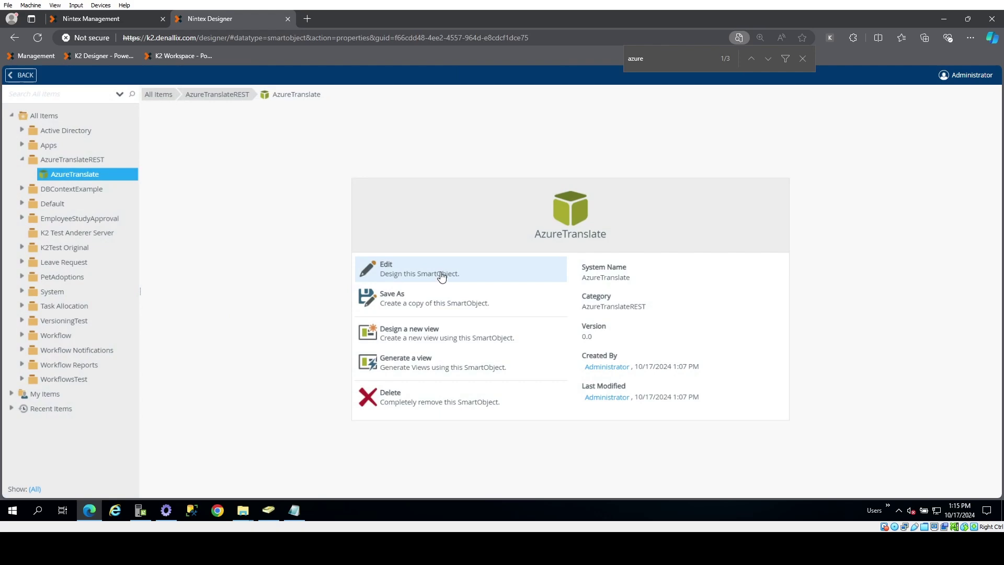
{"action": "left_click", "coordinate": [439, 273]}
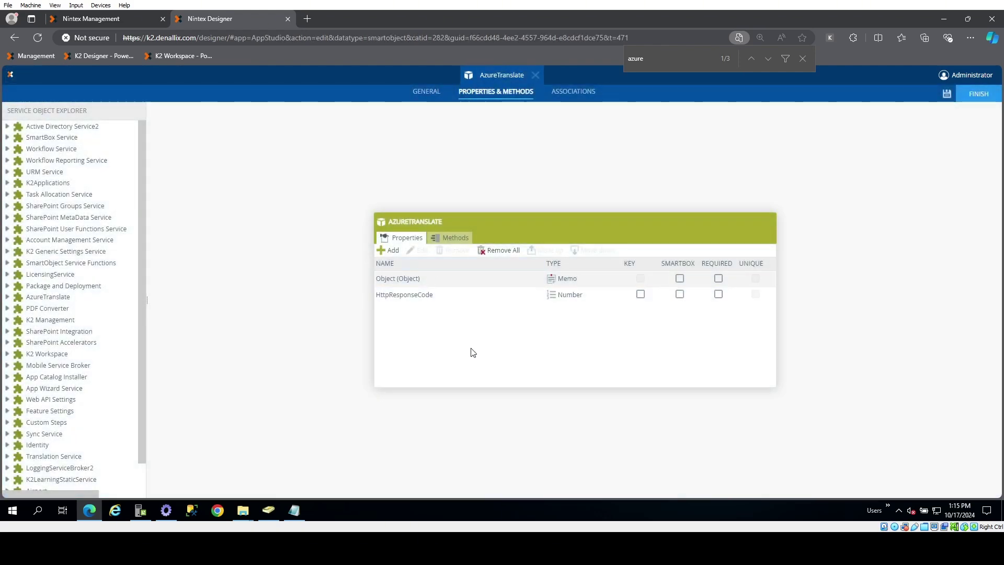
{"action": "left_click", "coordinate": [453, 239]}
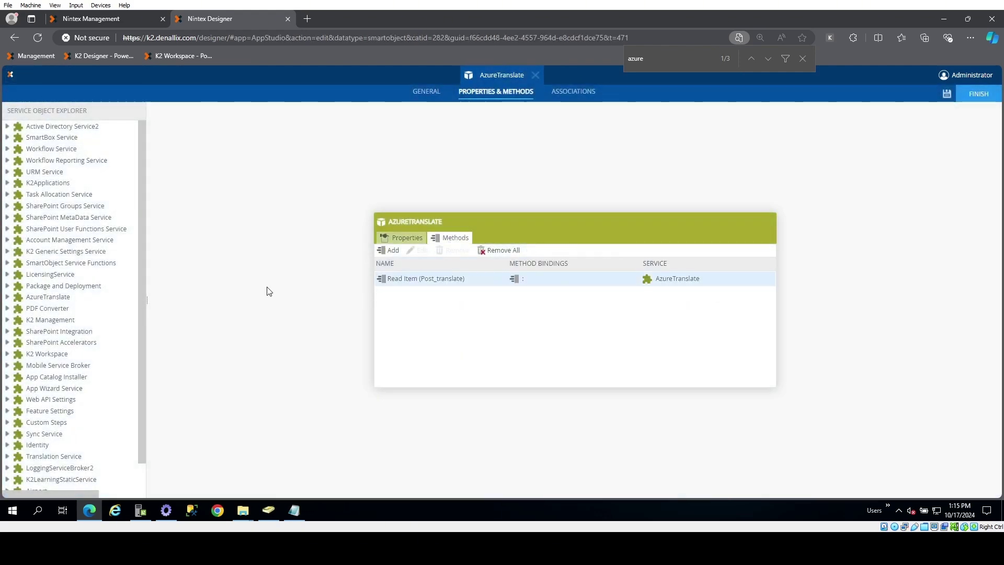
Step: Remove all existing methods, including Read Item (Post_translate), from the SmartObject
{"action": "left_click", "coordinate": [7, 297]}
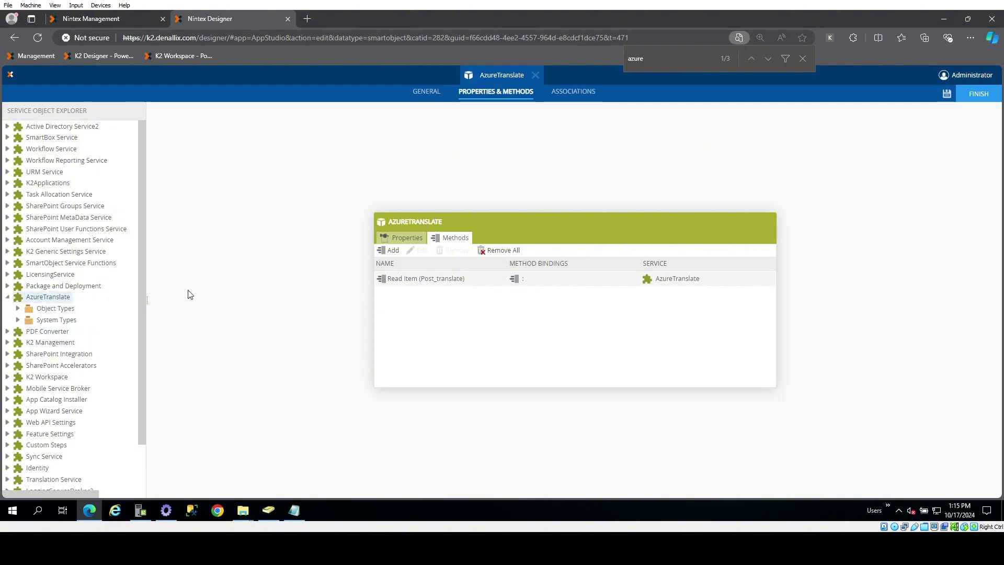
{"action": "left_click", "coordinate": [497, 280]}
{"action": "left_click", "coordinate": [500, 251]}
{"action": "left_click", "coordinate": [555, 321]}
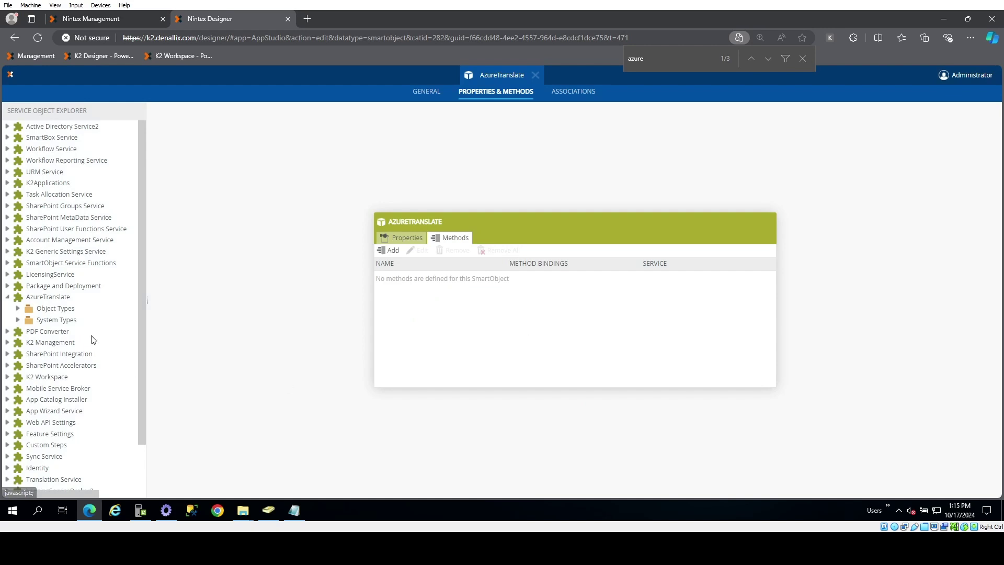
Step: Expand AzureTranslate's object and system types to list TranslateRequest's Post_translate methods
{"action": "left_click", "coordinate": [17, 308]}
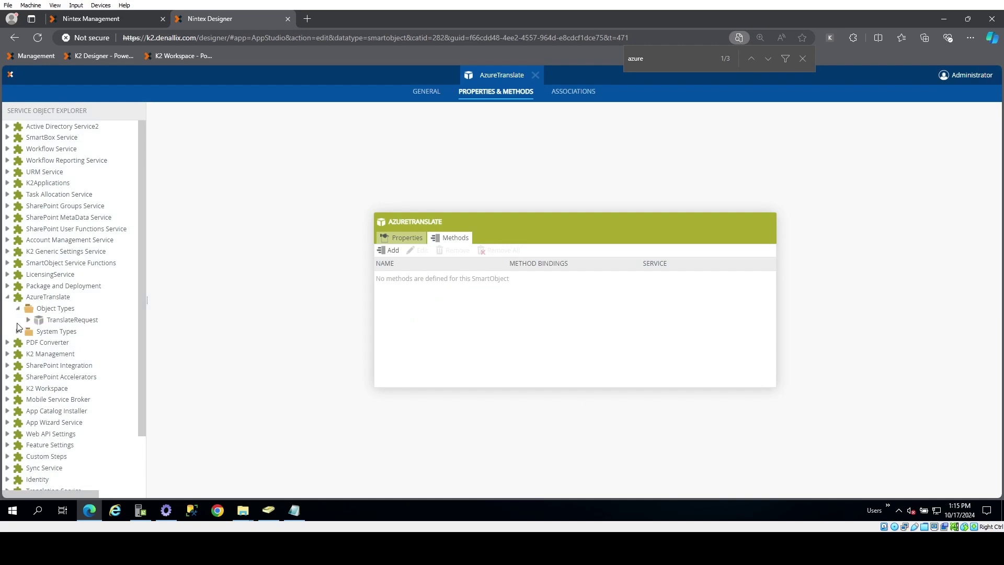
{"action": "left_click", "coordinate": [18, 332]}
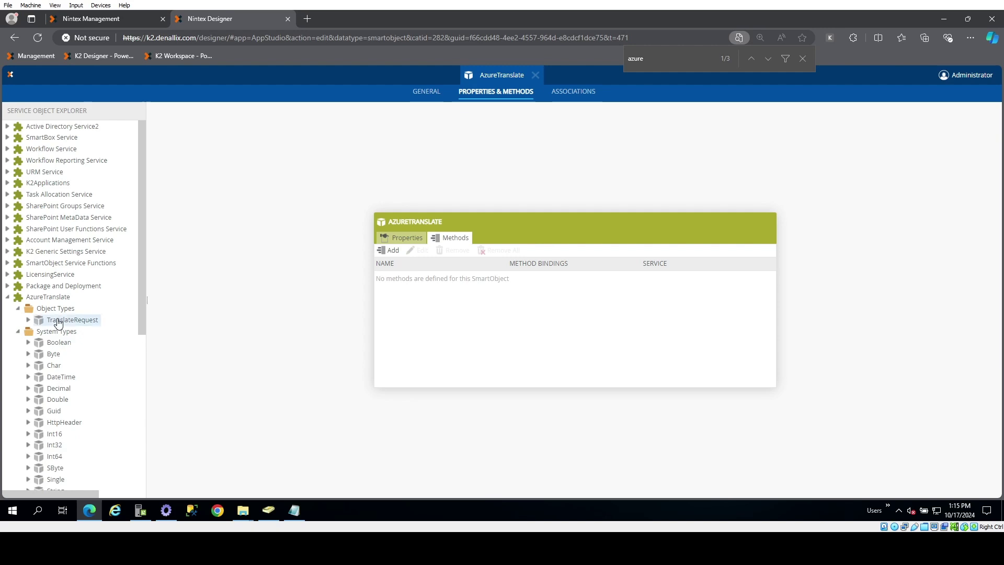
{"action": "left_click", "coordinate": [28, 320]}
{"action": "scroll", "coordinate": [112, 346], "scroll_direction": "down", "scroll_amount": 1}
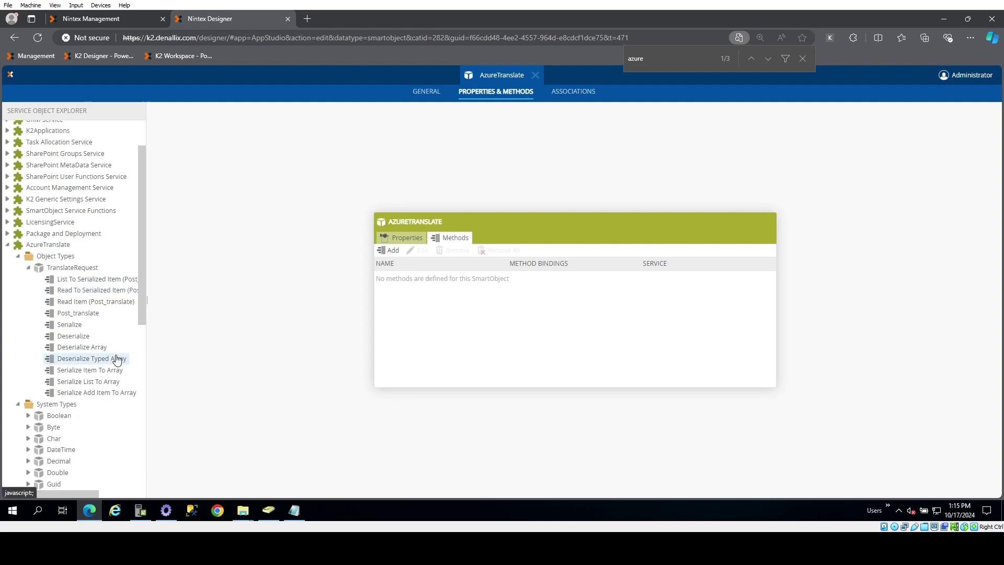
{"action": "left_click_drag", "start_coordinate": [147, 301], "coordinate": [199, 294]}
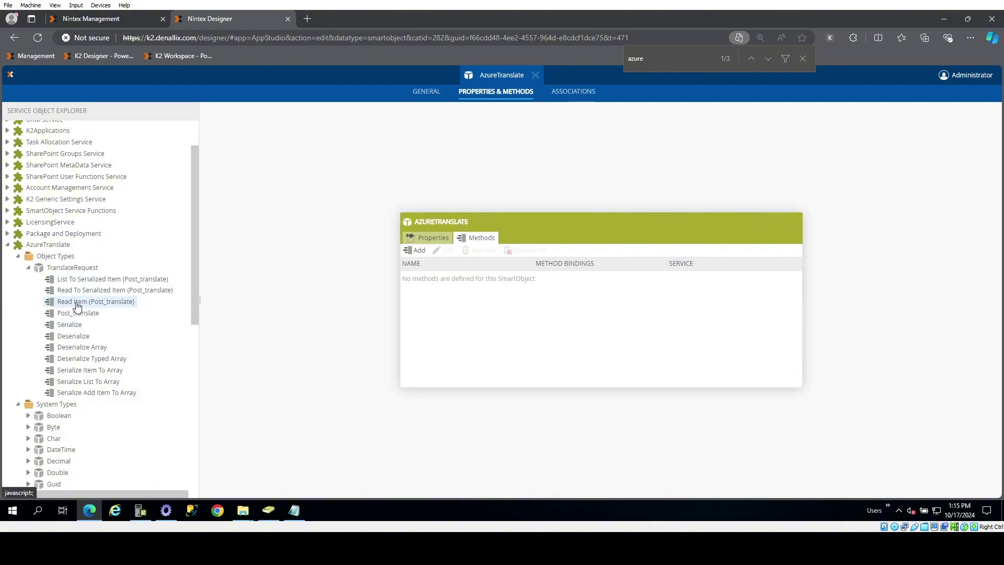
{"action": "left_click_drag", "start_coordinate": [76, 314], "coordinate": [605, 333]}
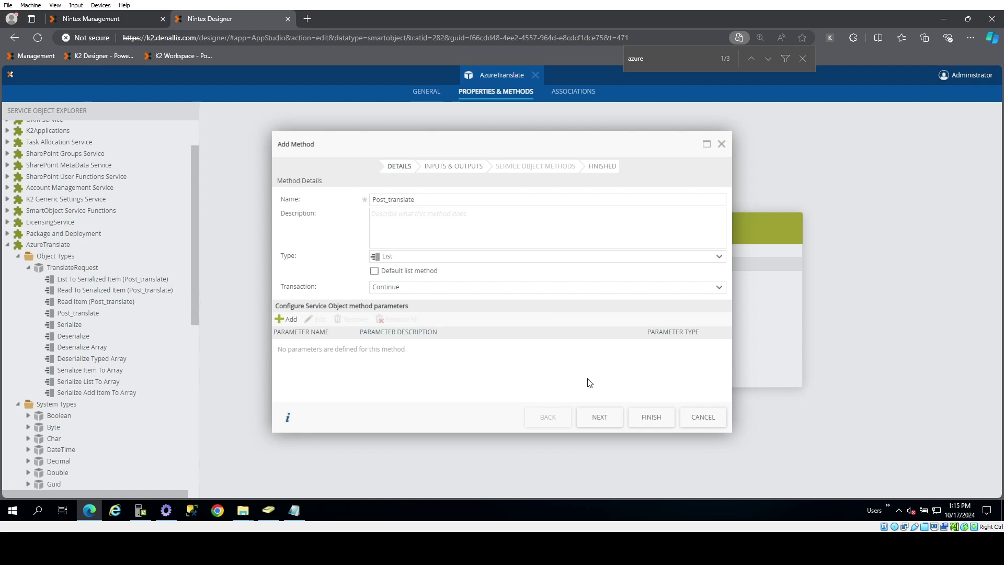
{"action": "left_click", "coordinate": [600, 417]}
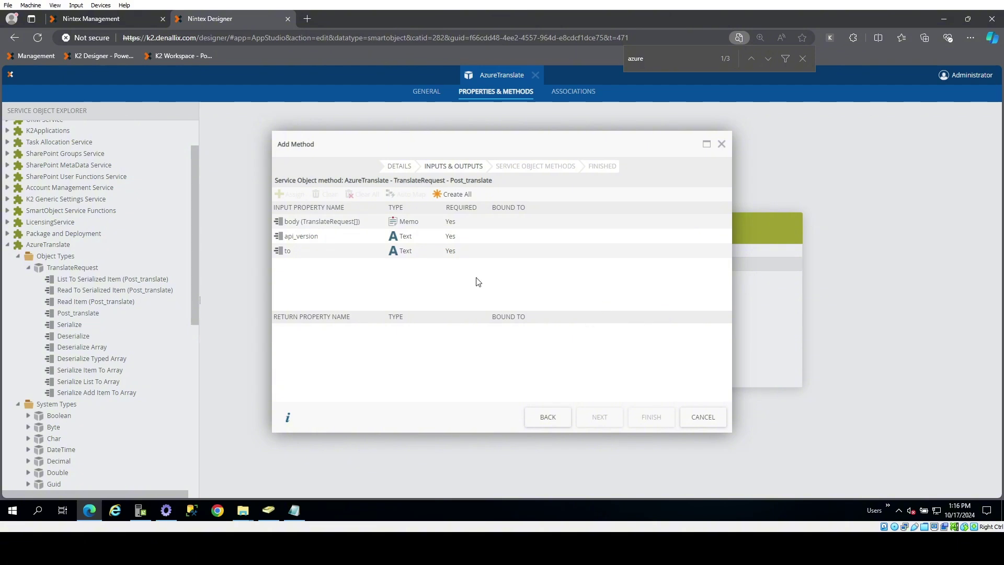
{"action": "double_click", "coordinate": [525, 234]}
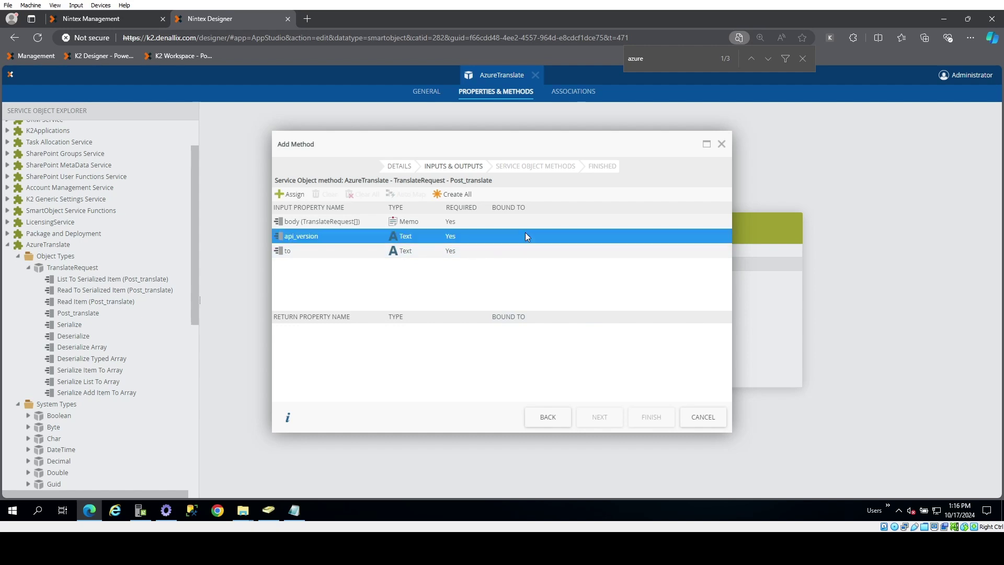
{"action": "left_click", "coordinate": [541, 283]}
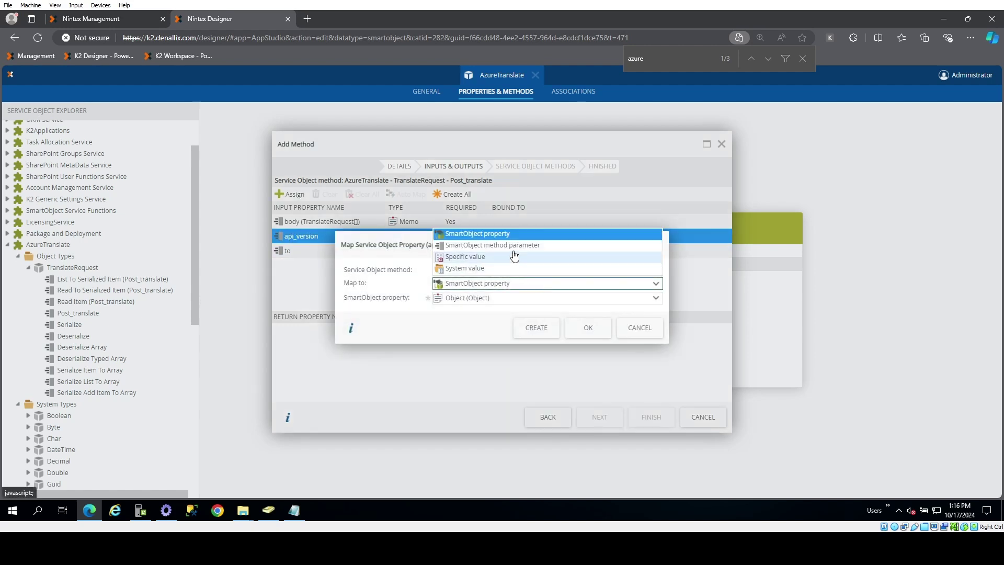
{"action": "left_click", "coordinate": [496, 256]}
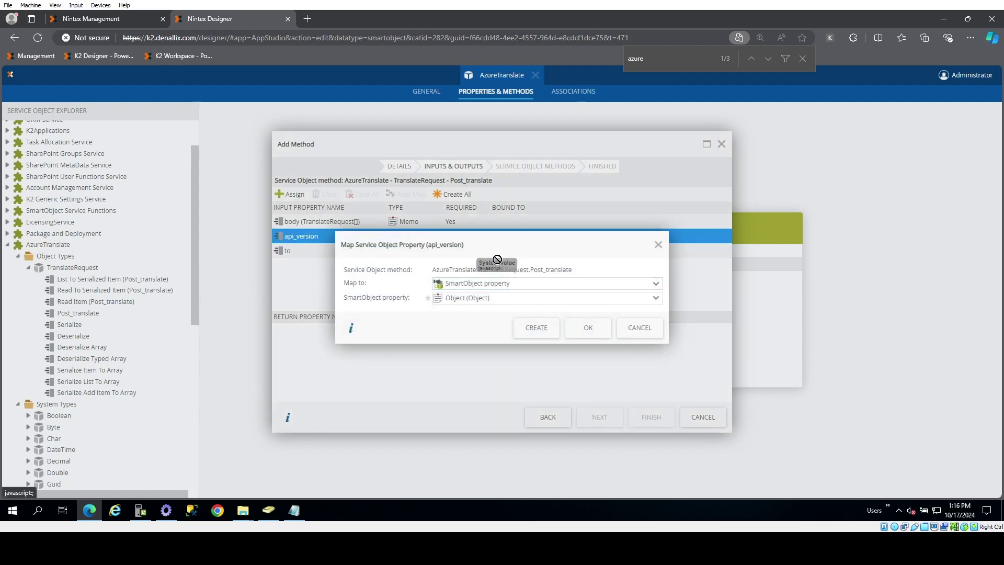
{"action": "left_click", "coordinate": [511, 283]}
{"action": "left_click", "coordinate": [491, 256]}
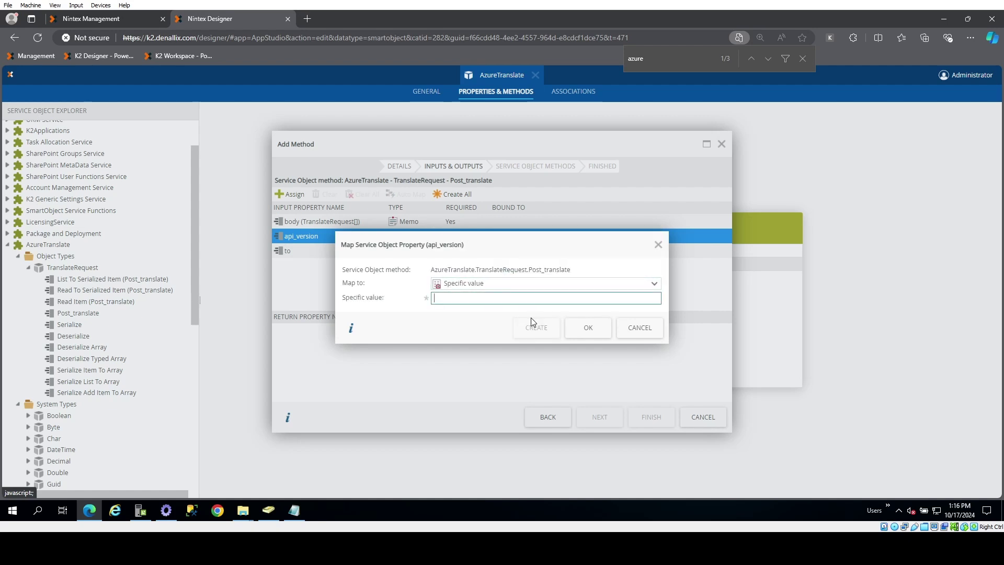
{"action": "left_click", "coordinate": [512, 297]}
{"action": "type", "text": "3.0"}
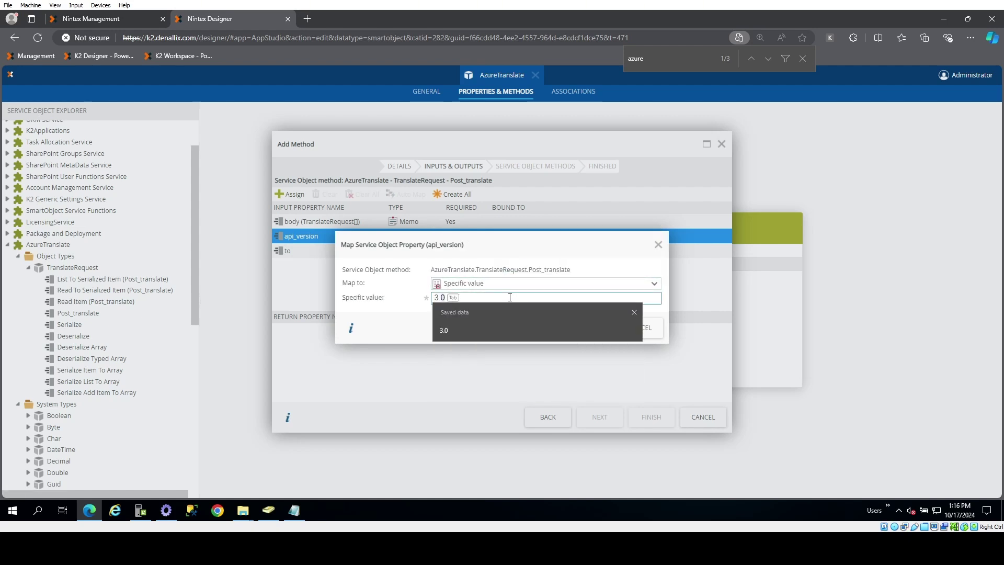
{"action": "left_click", "coordinate": [588, 328]}
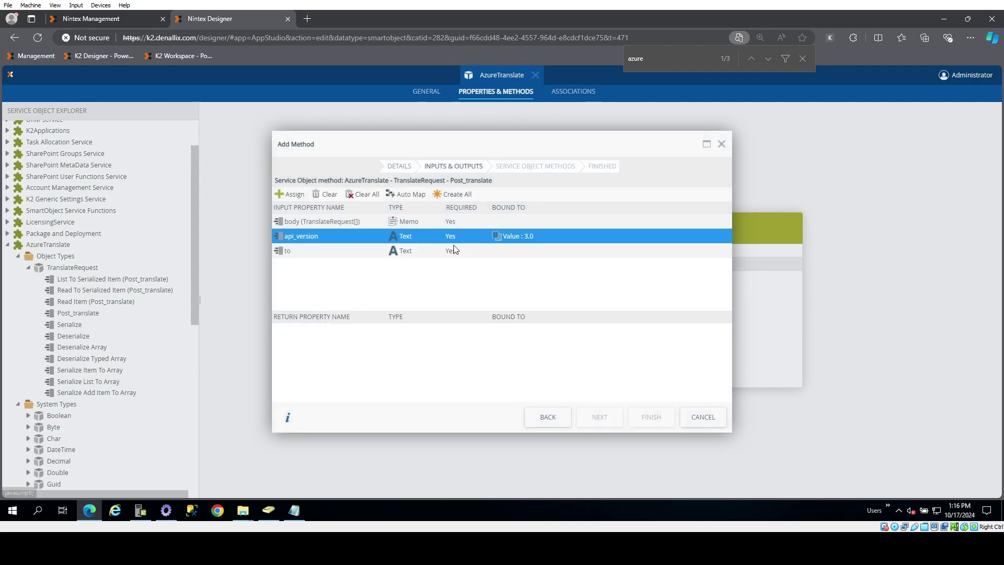
{"action": "left_click", "coordinate": [472, 251]}
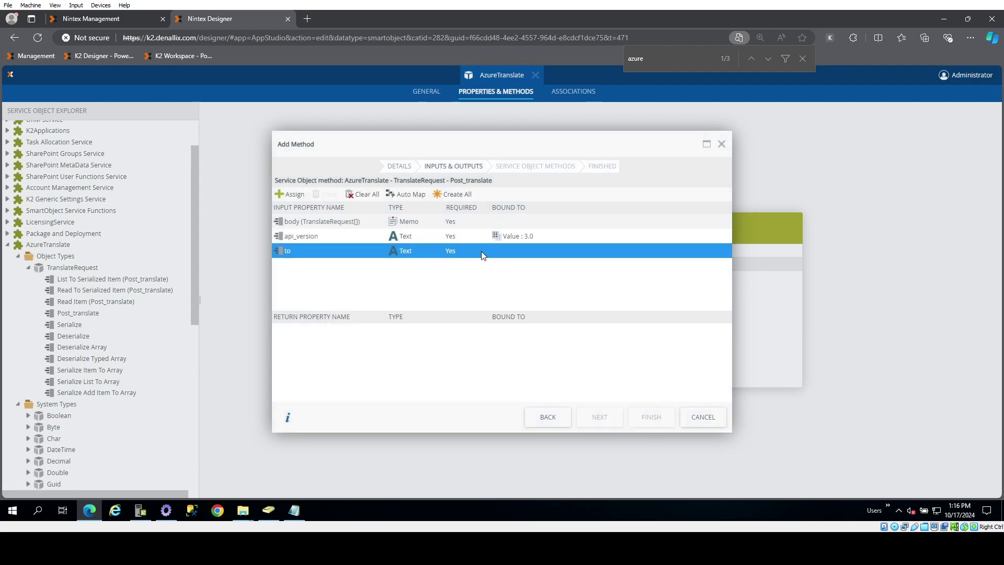
{"action": "double_click", "coordinate": [482, 250]}
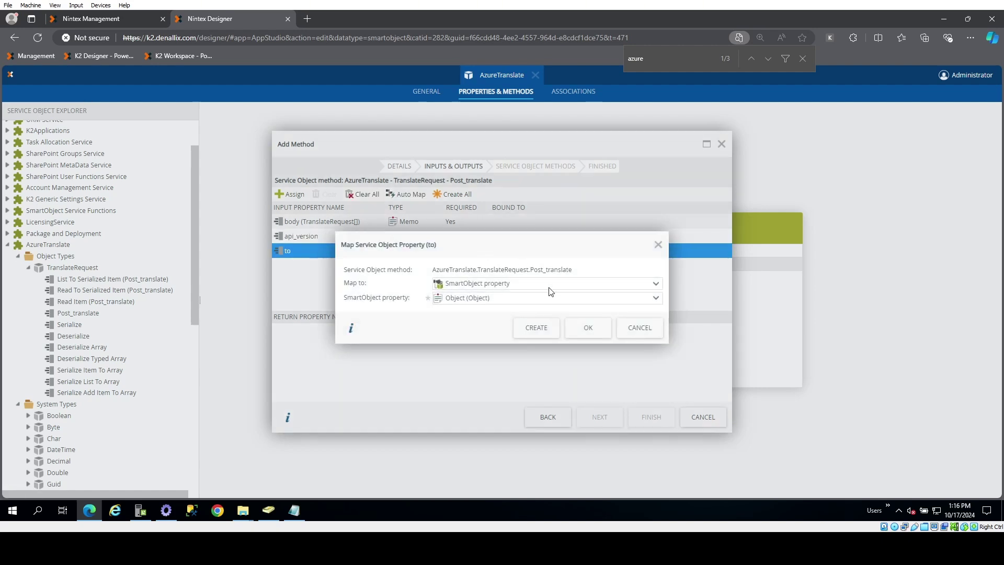
{"action": "left_click", "coordinate": [536, 327]}
{"action": "left_click", "coordinate": [564, 307]}
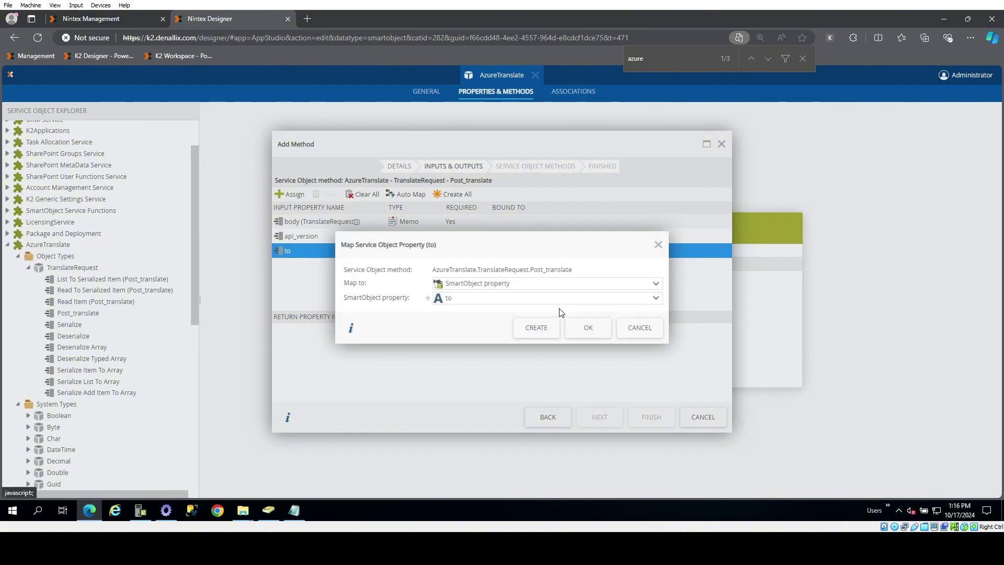
{"action": "left_click", "coordinate": [588, 328]}
{"action": "left_click", "coordinate": [477, 224]}
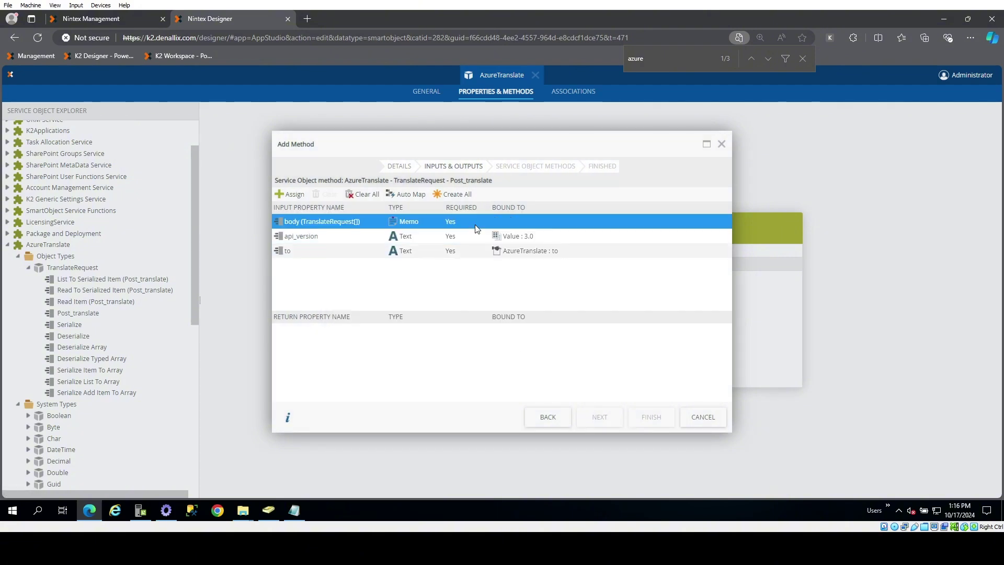
{"action": "double_click", "coordinate": [477, 221]}
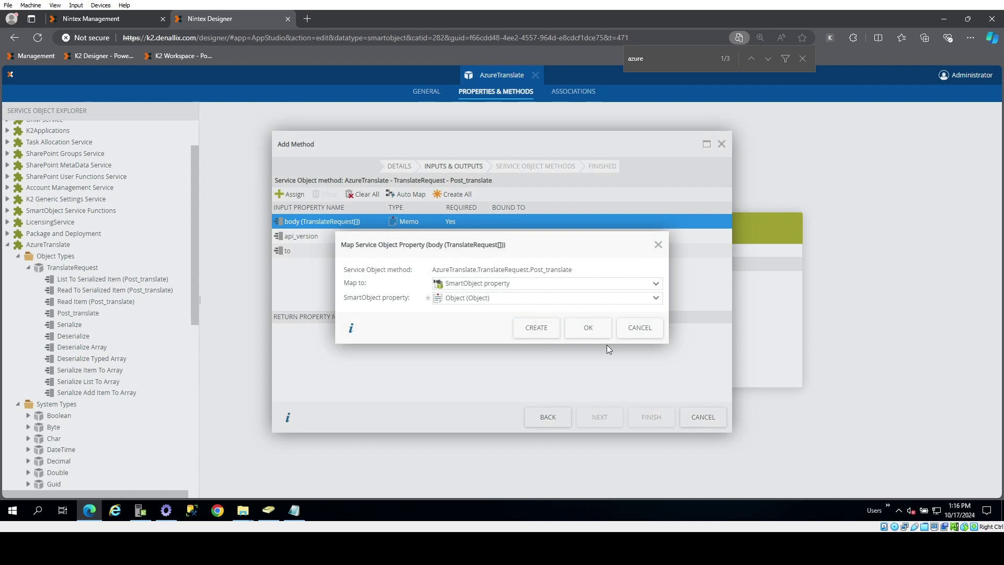
{"action": "left_click", "coordinate": [538, 330]}
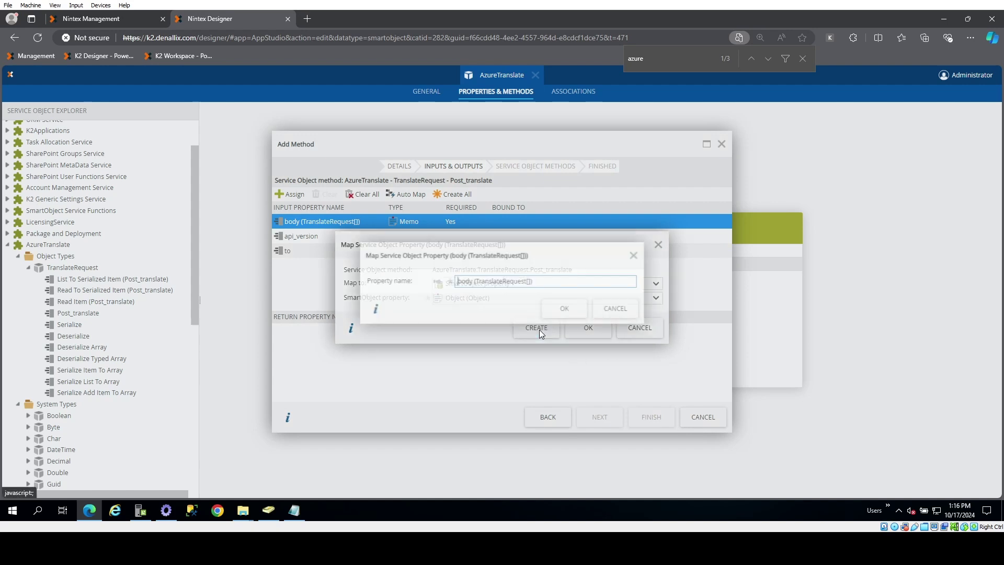
{"action": "left_click", "coordinate": [564, 309]}
{"action": "left_click", "coordinate": [586, 328]}
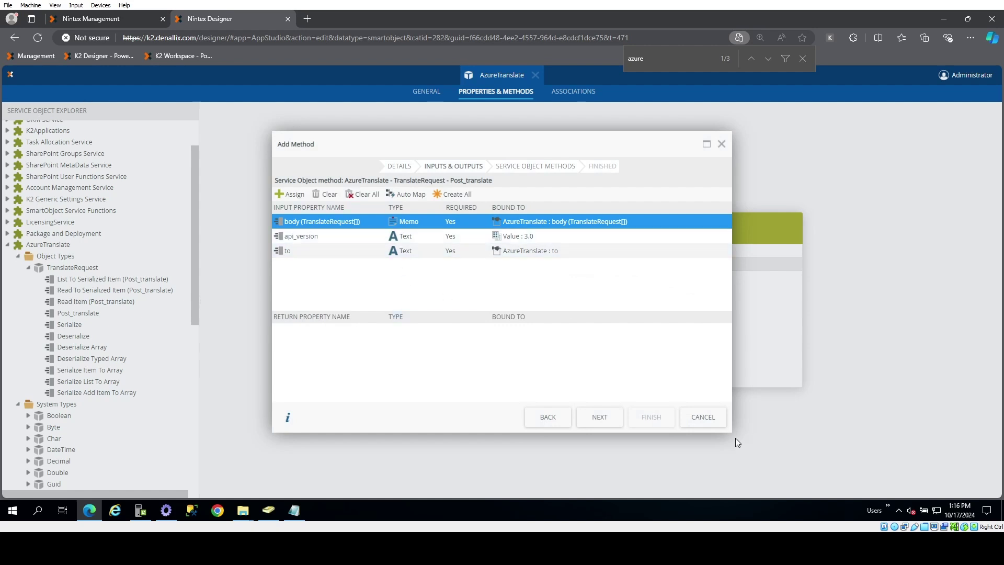
{"action": "left_click", "coordinate": [703, 417]}
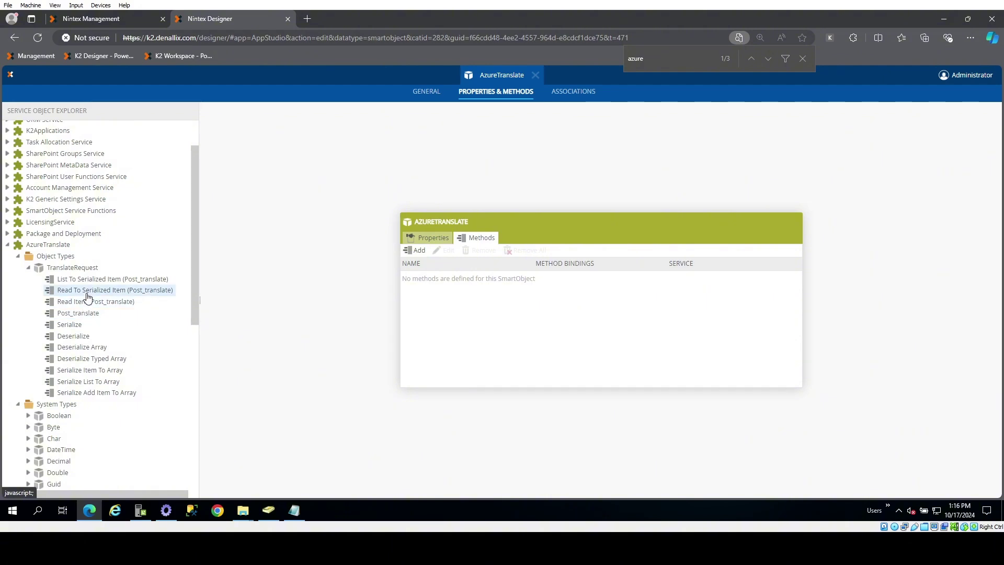
Step: Add Read Item (Post_translate) from TranslateRequest, auto-mapping return values and creating all input parameters
{"action": "left_click", "coordinate": [88, 313]}
{"action": "left_click_drag", "start_coordinate": [87, 305], "coordinate": [450, 314]}
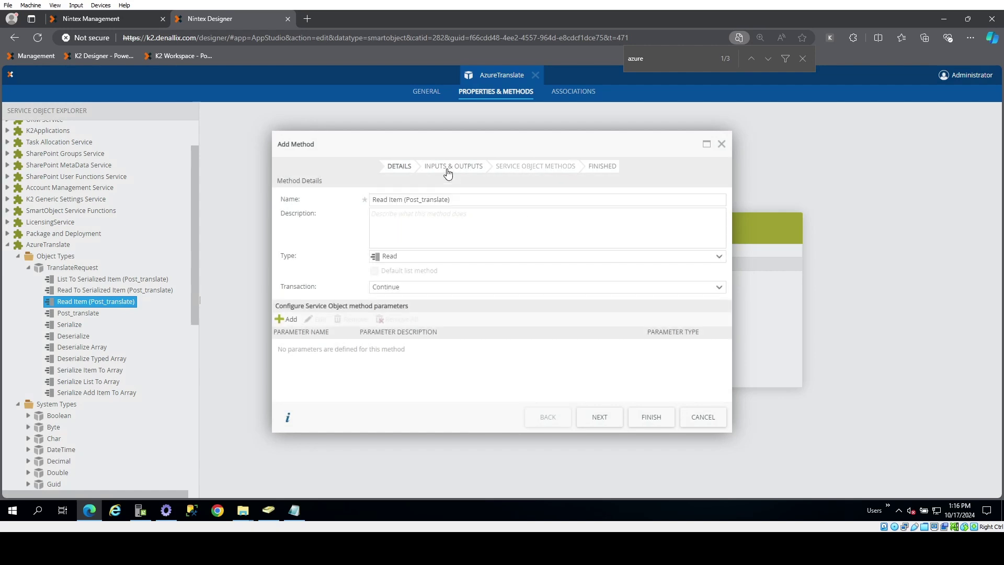
{"action": "left_click", "coordinate": [447, 167]}
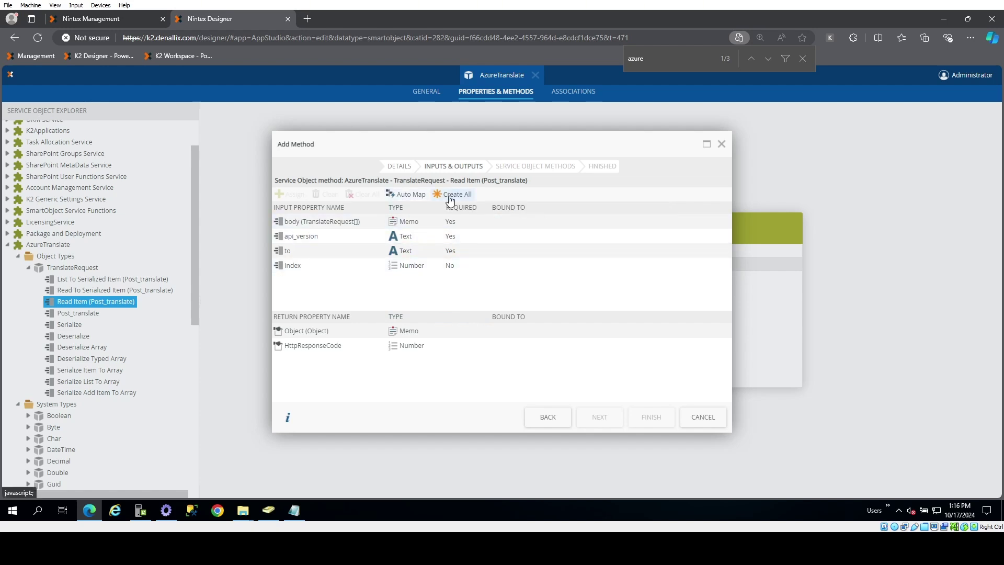
{"action": "left_click", "coordinate": [411, 195]}
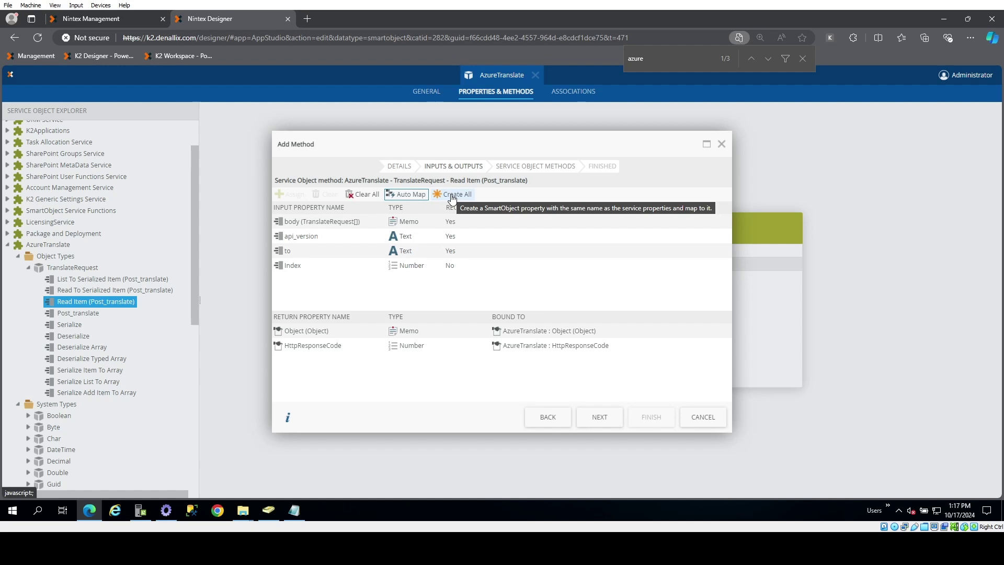
{"action": "left_click", "coordinate": [453, 195]}
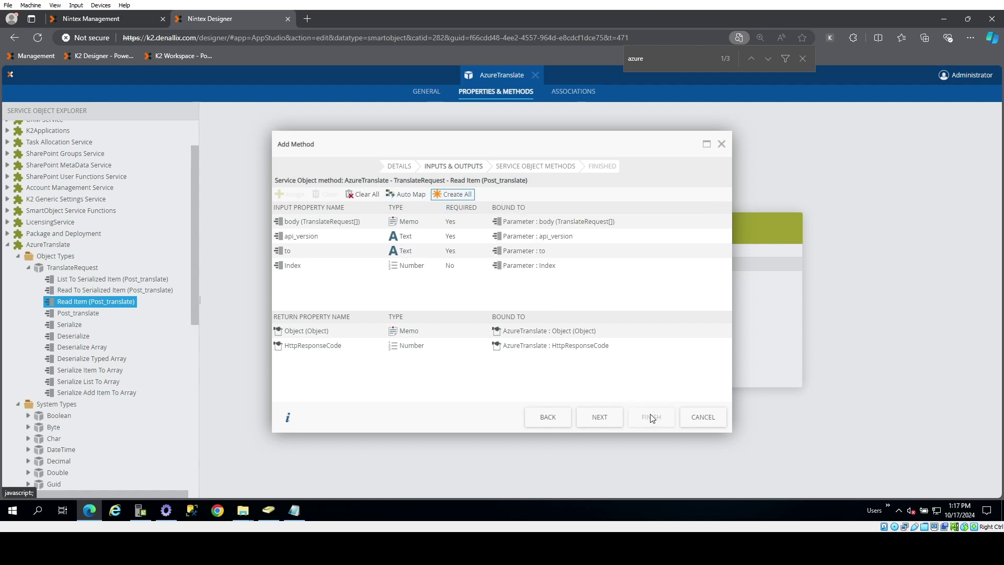
{"action": "left_click", "coordinate": [613, 425]}
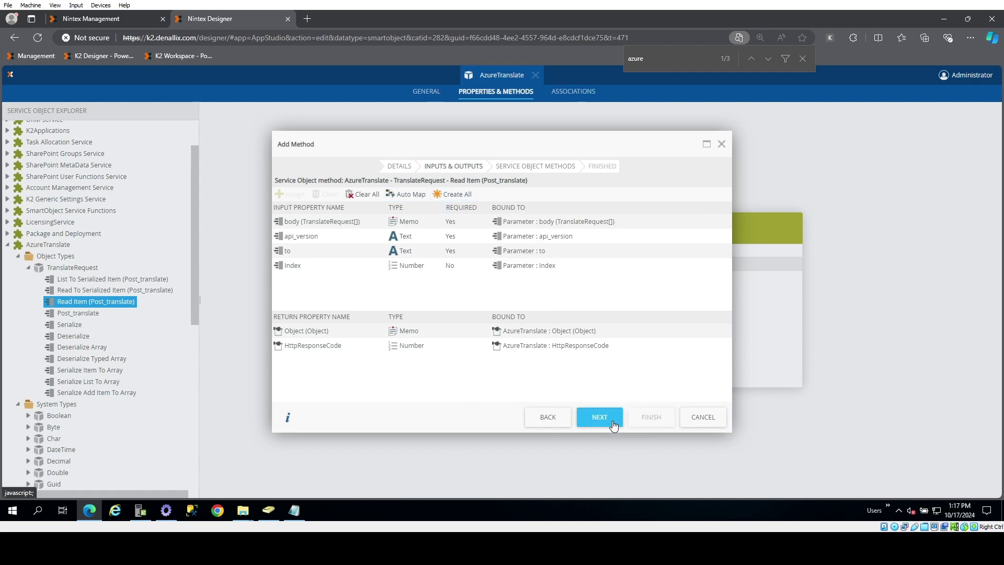
{"action": "left_click", "coordinate": [651, 417]}
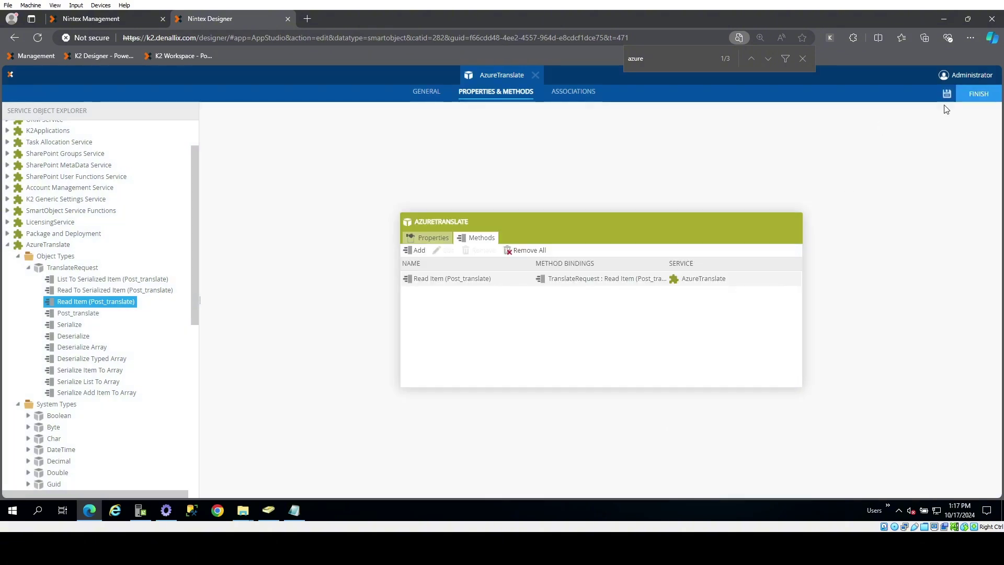
Step: Save the AzureTranslate SmartObject, close the 'azure' find bar, and dismiss the extension's file-not-found message
{"action": "left_click", "coordinate": [966, 92]}
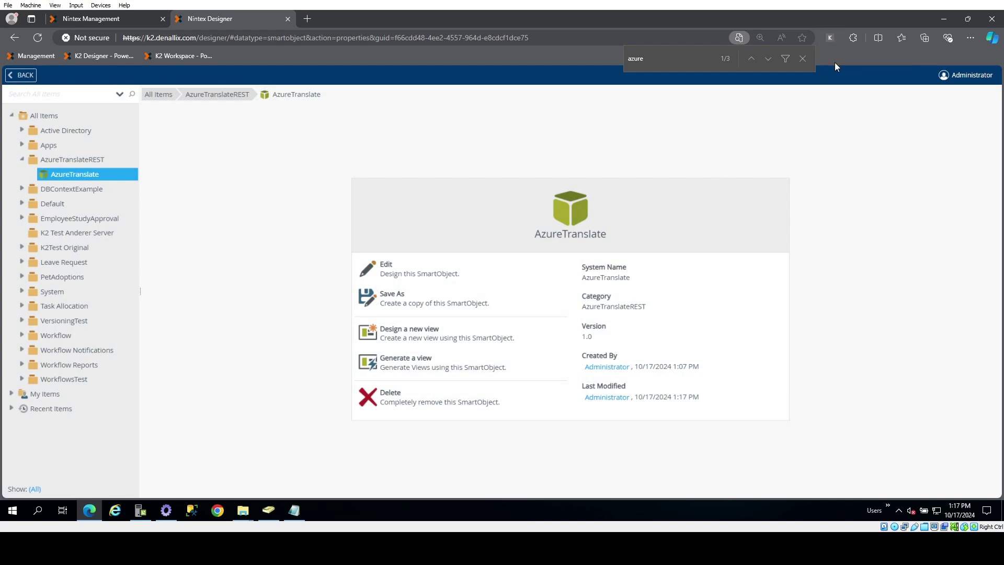
{"action": "left_click", "coordinate": [833, 36]}
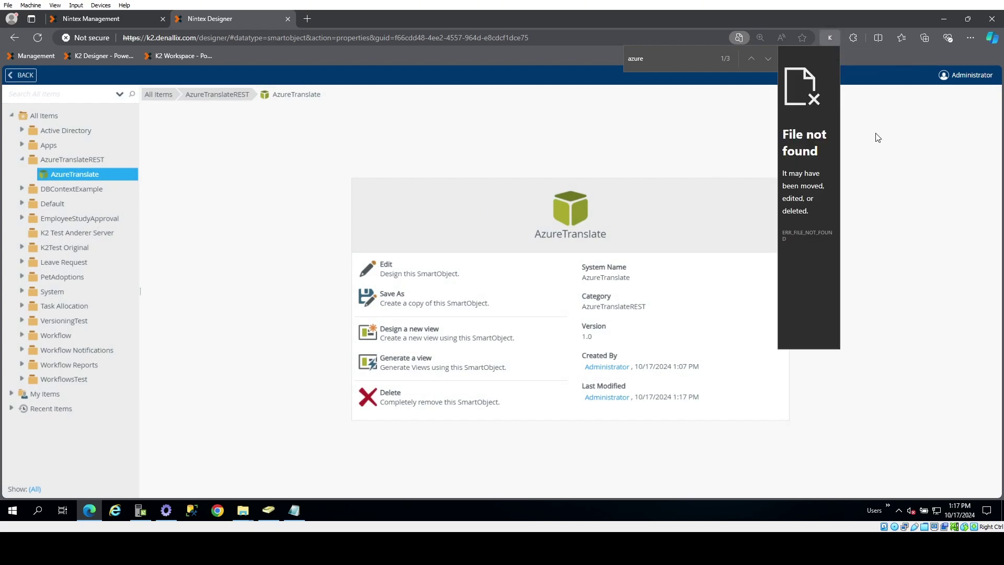
{"action": "left_click", "coordinate": [804, 58]}
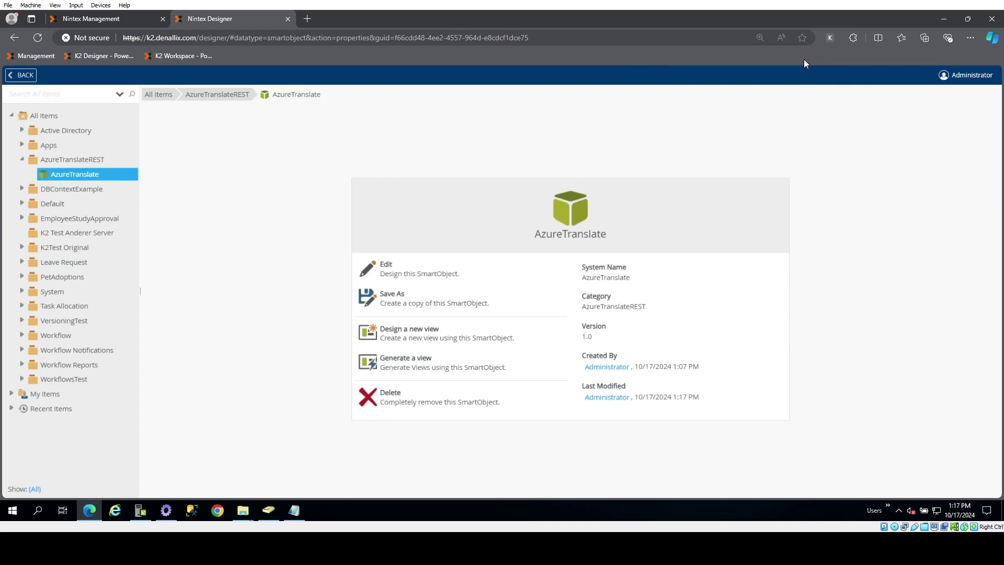
{"action": "left_click", "coordinate": [830, 39]}
{"action": "left_click", "coordinate": [651, 112]}
{"action": "mouse_move", "coordinate": [140, 510]}
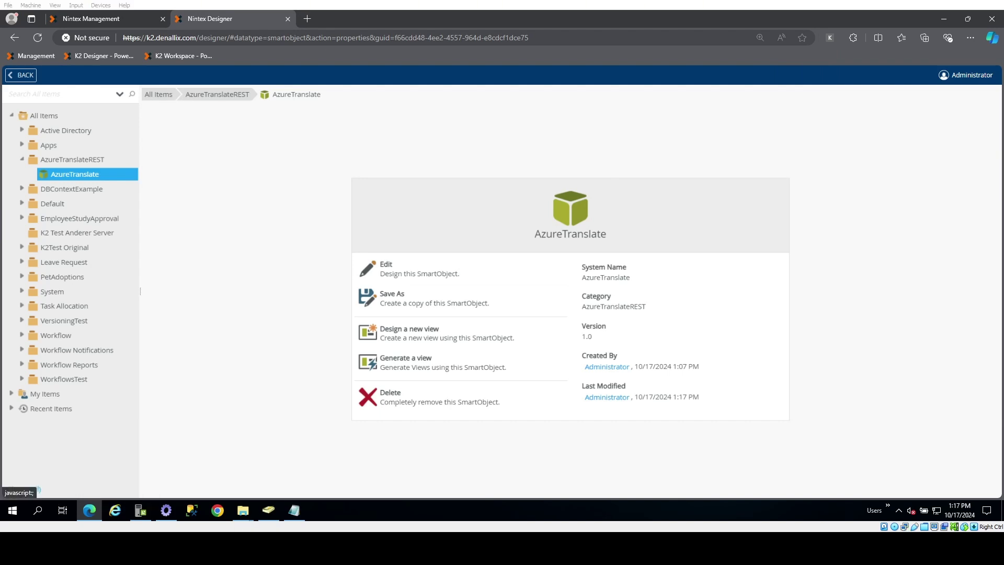
{"action": "mouse_move", "coordinate": [268, 511]}
Step: Start a test execution of Read Item (Post_translate), then close the execution panel without running it
{"action": "left_click", "coordinate": [830, 40]}
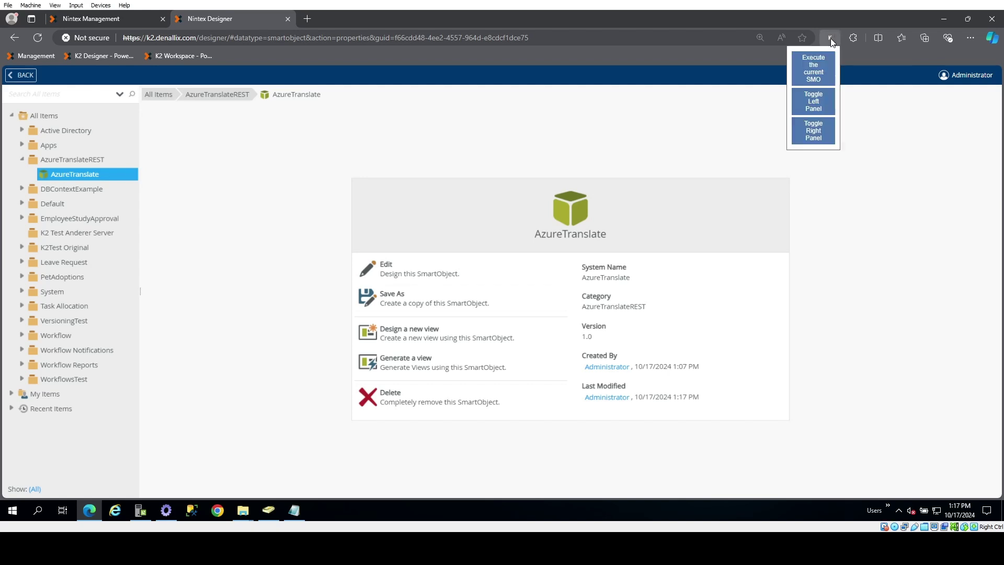
{"action": "left_click", "coordinate": [814, 69]}
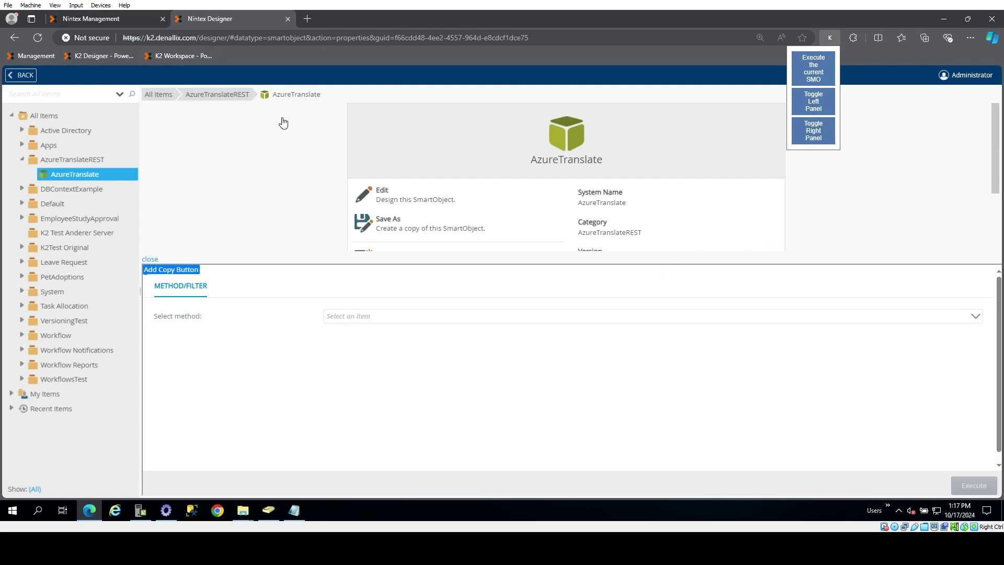
{"action": "left_click", "coordinate": [247, 183]}
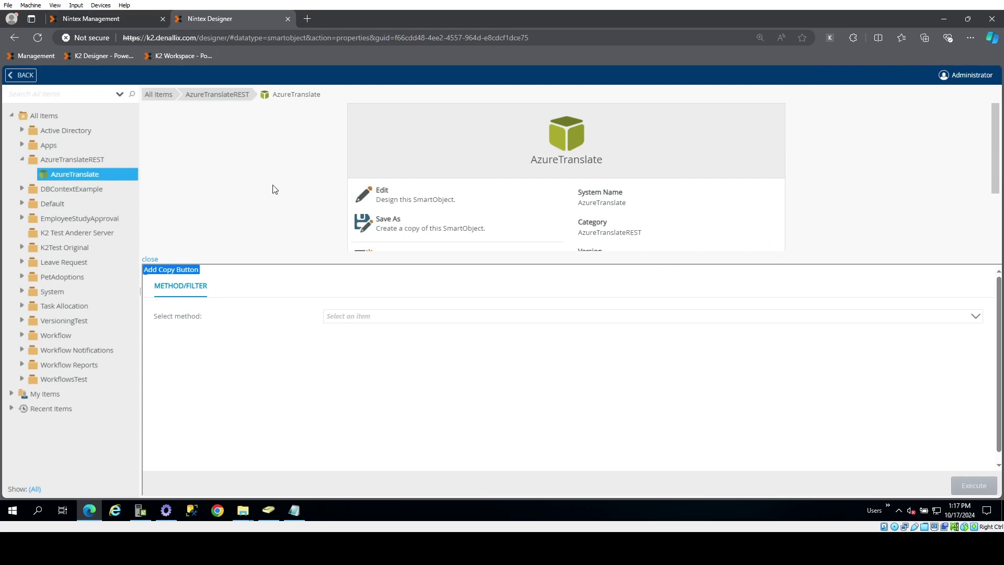
{"action": "left_click", "coordinate": [420, 315]}
{"action": "left_click", "coordinate": [412, 347]}
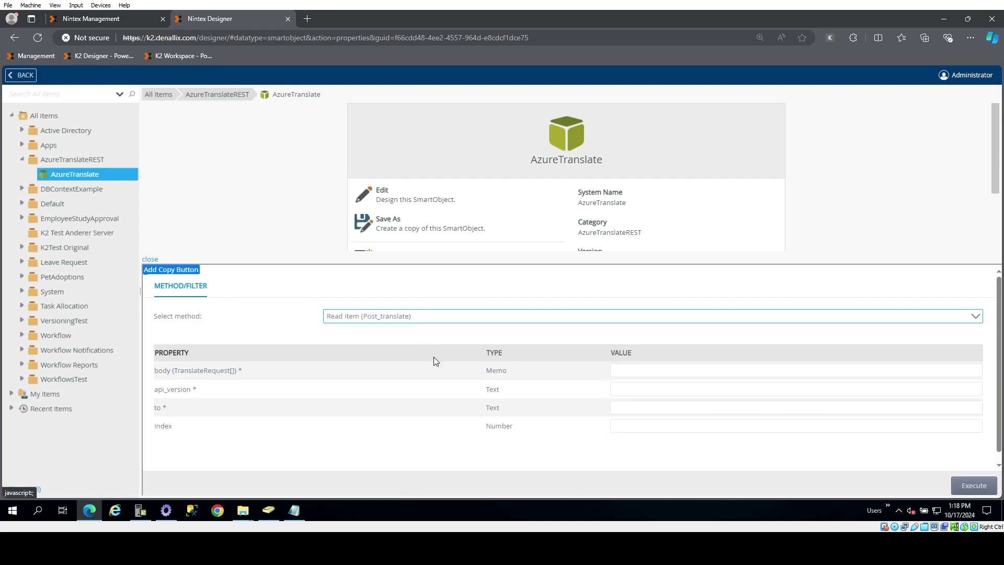
{"action": "left_click", "coordinate": [629, 369]}
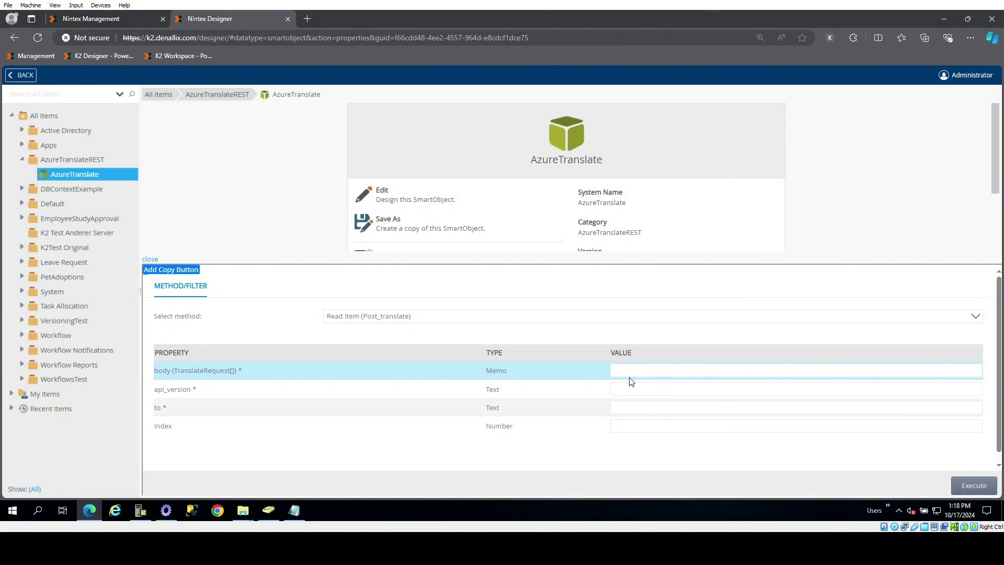
{"action": "left_click", "coordinate": [151, 259]}
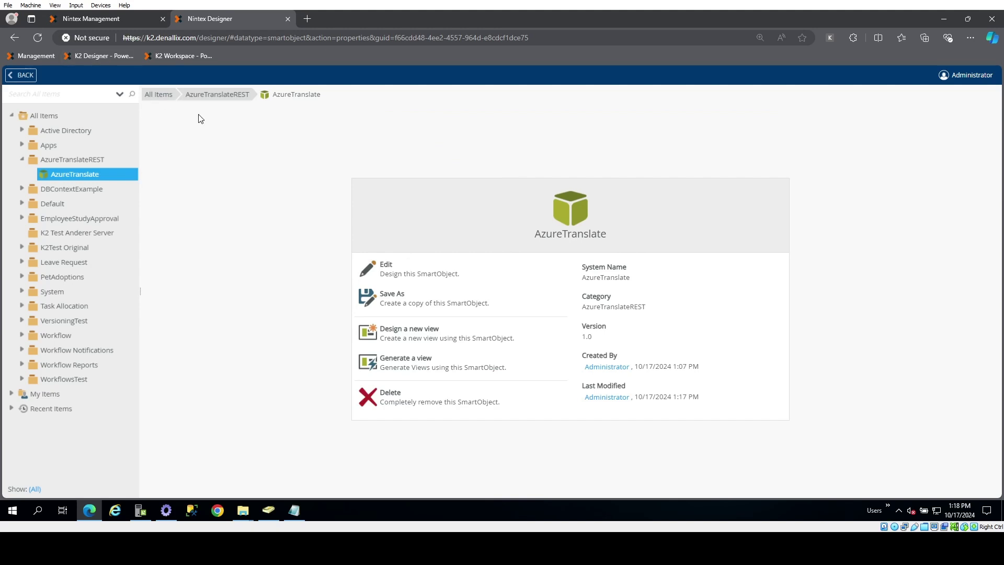
{"action": "left_click", "coordinate": [85, 23]}
Step: Reopen AzureTranslate for editing and expand Object Types > TranslateRequest in a widened explorer
{"action": "left_click", "coordinate": [209, 19]}
{"action": "left_click", "coordinate": [415, 274]}
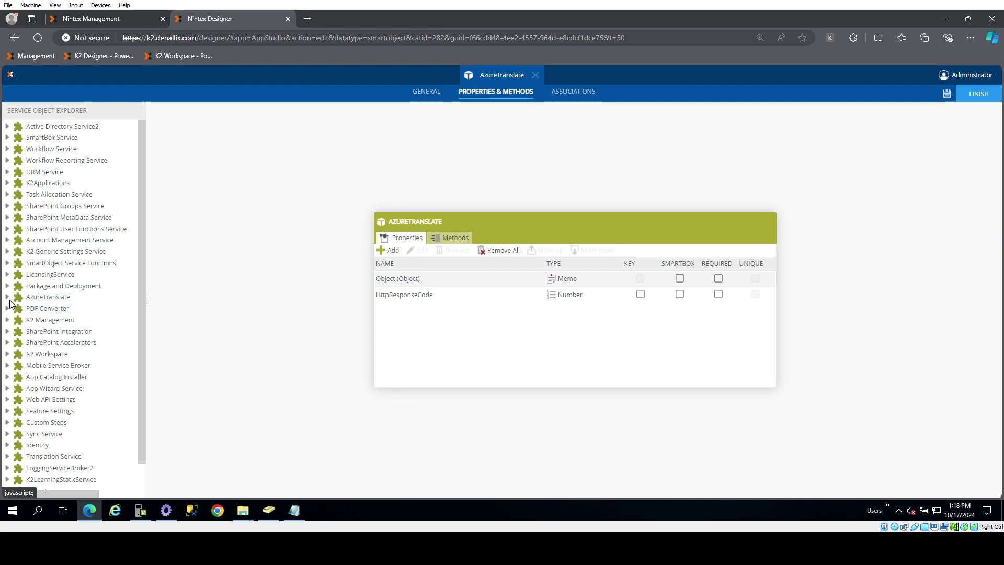
{"action": "left_click", "coordinate": [7, 297]}
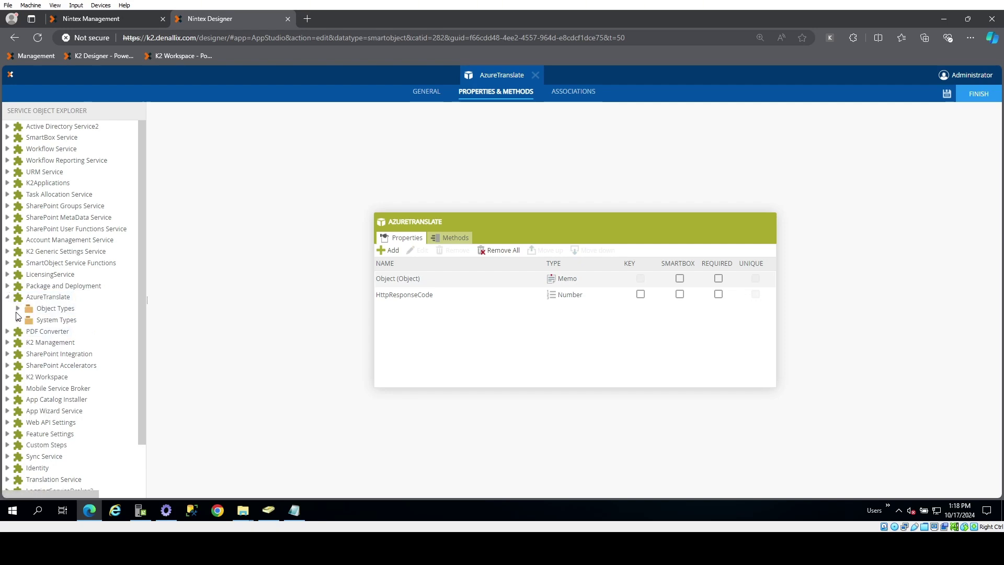
{"action": "left_click", "coordinate": [17, 308]}
{"action": "double_click", "coordinate": [68, 321]}
{"action": "scroll", "coordinate": [69, 328], "scroll_direction": "down", "scroll_amount": 1}
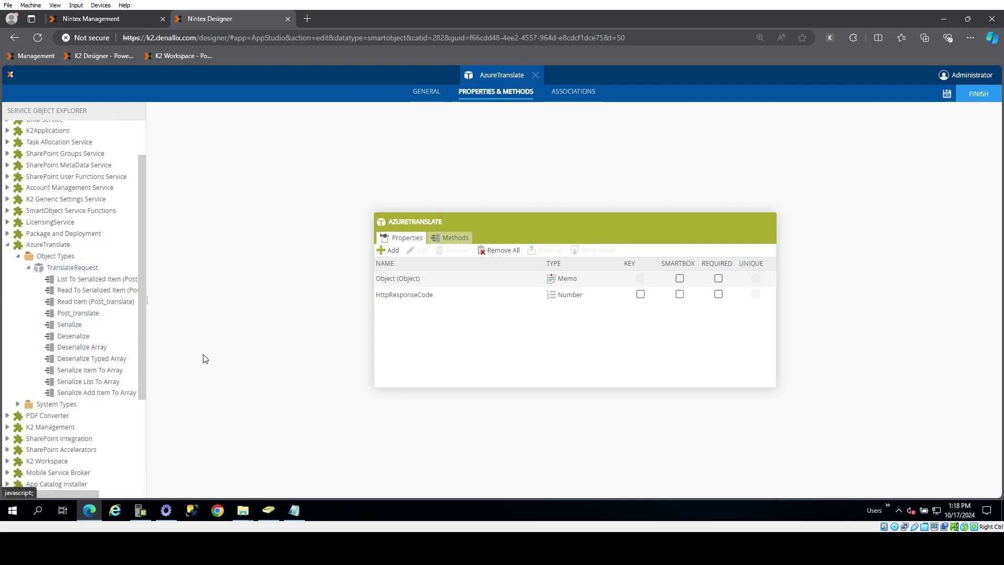
{"action": "left_click_drag", "start_coordinate": [157, 300], "coordinate": [248, 300]}
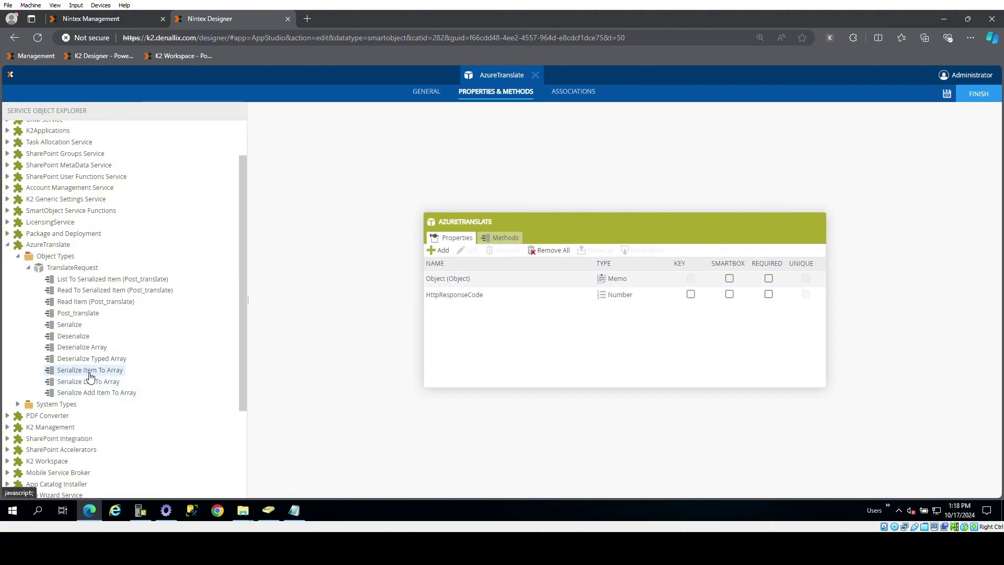
Step: Add Serialize Item To Array with all properties created, then save the SmartObject
{"action": "left_click_drag", "start_coordinate": [90, 375], "coordinate": [493, 321]}
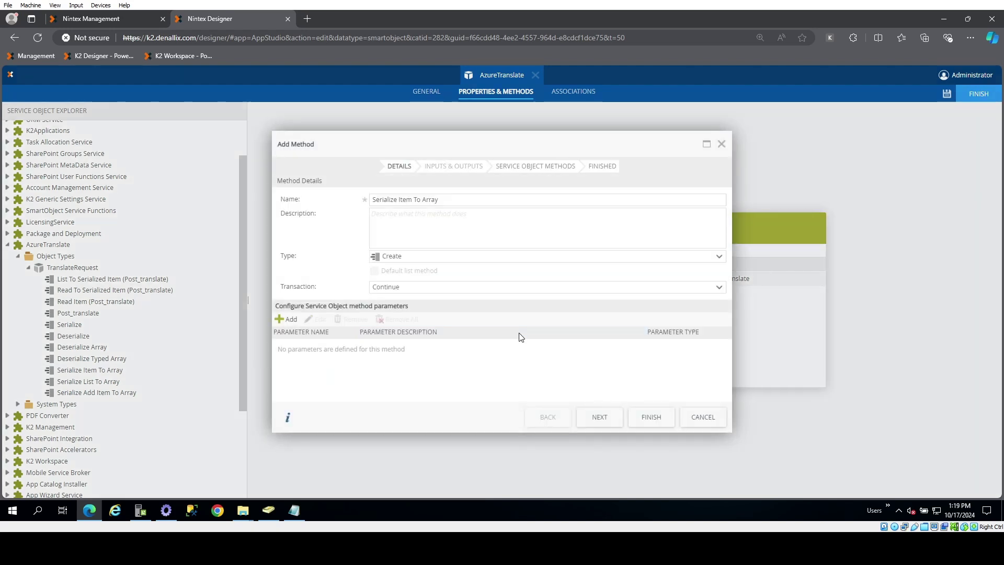
{"action": "left_click", "coordinate": [601, 417]}
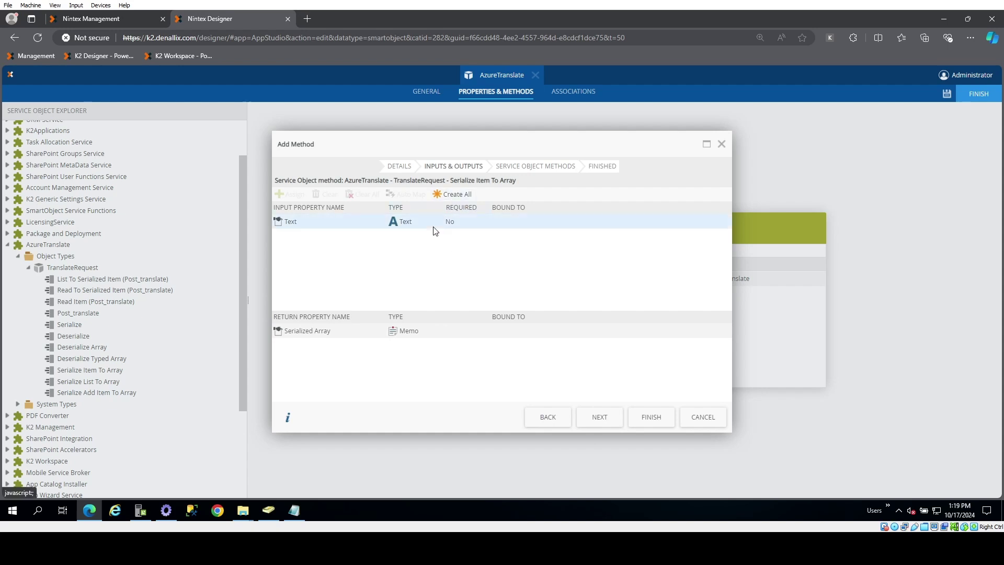
{"action": "left_click", "coordinate": [465, 195]}
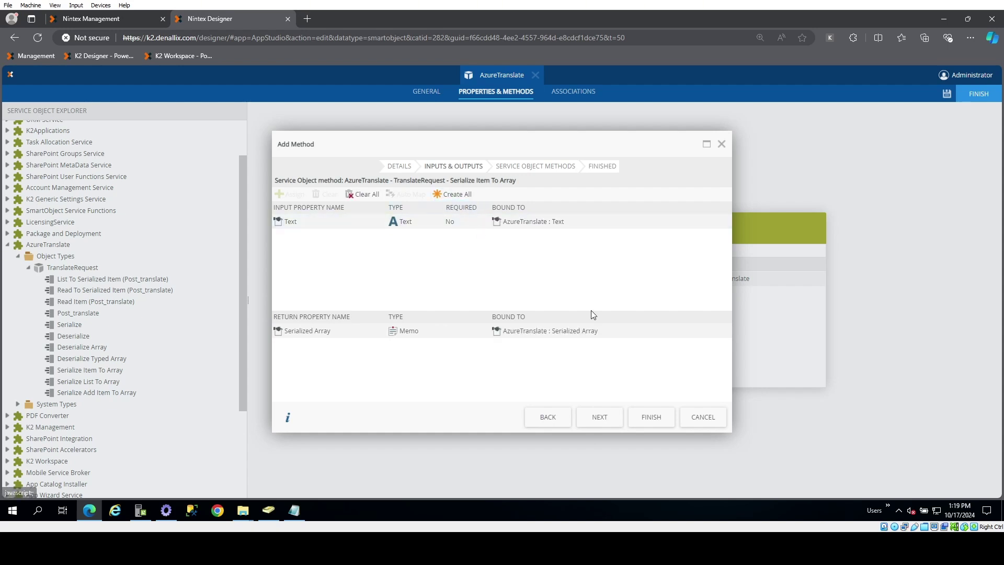
{"action": "left_click", "coordinate": [608, 424]}
{"action": "left_click", "coordinate": [648, 417]}
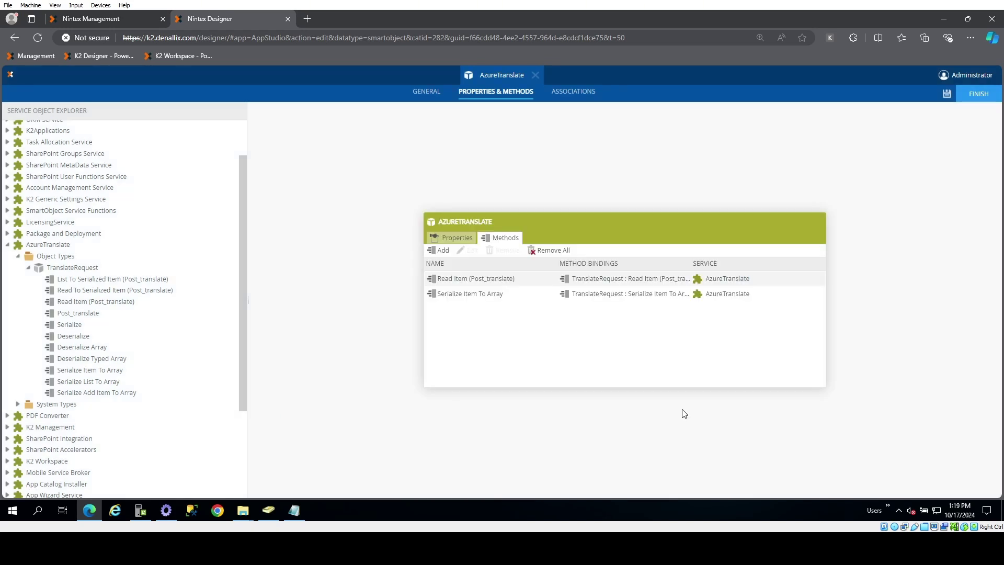
{"action": "left_click", "coordinate": [975, 98]}
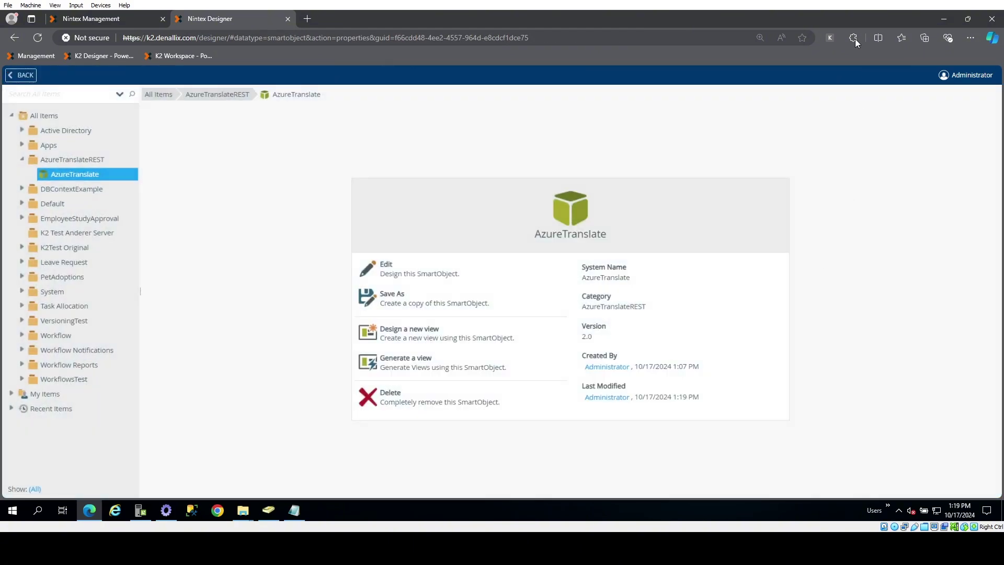
Step: Execute Serialize Item To Array with Text 'Hello World', then open the browser developer tools
{"action": "left_click", "coordinate": [831, 37]}
{"action": "left_click", "coordinate": [813, 69]}
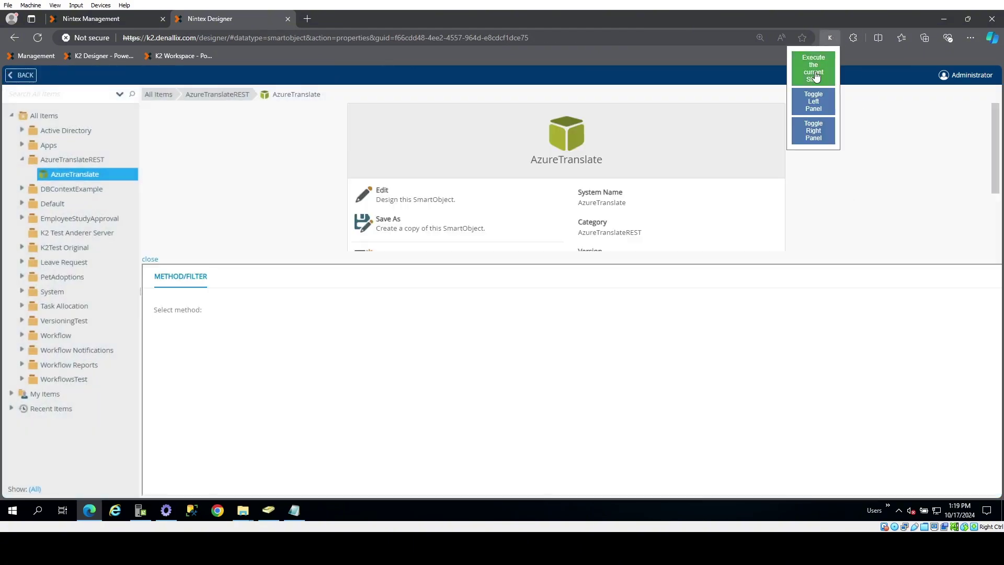
{"action": "left_click", "coordinate": [434, 317]}
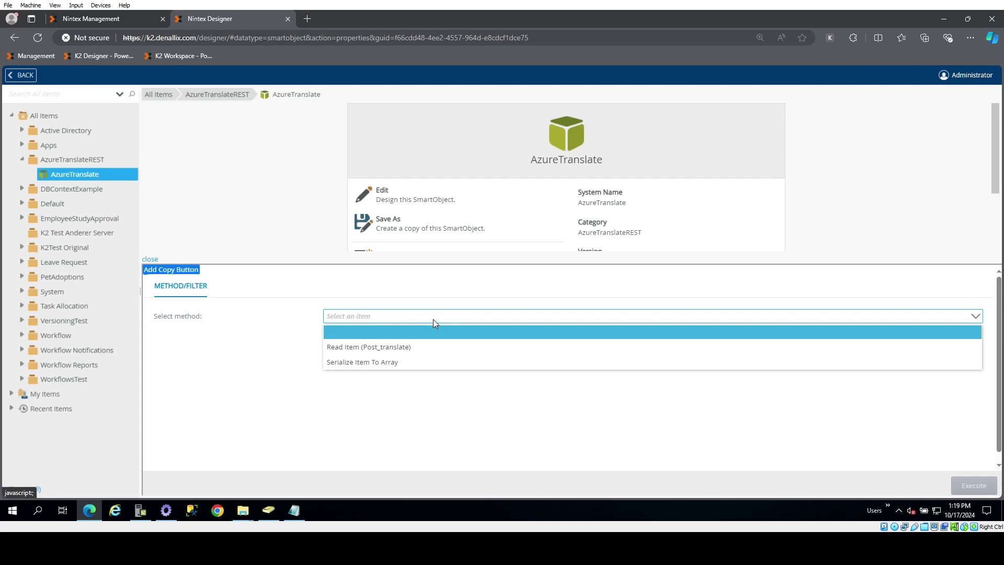
{"action": "left_click", "coordinate": [411, 363]}
{"action": "left_click", "coordinate": [642, 372]}
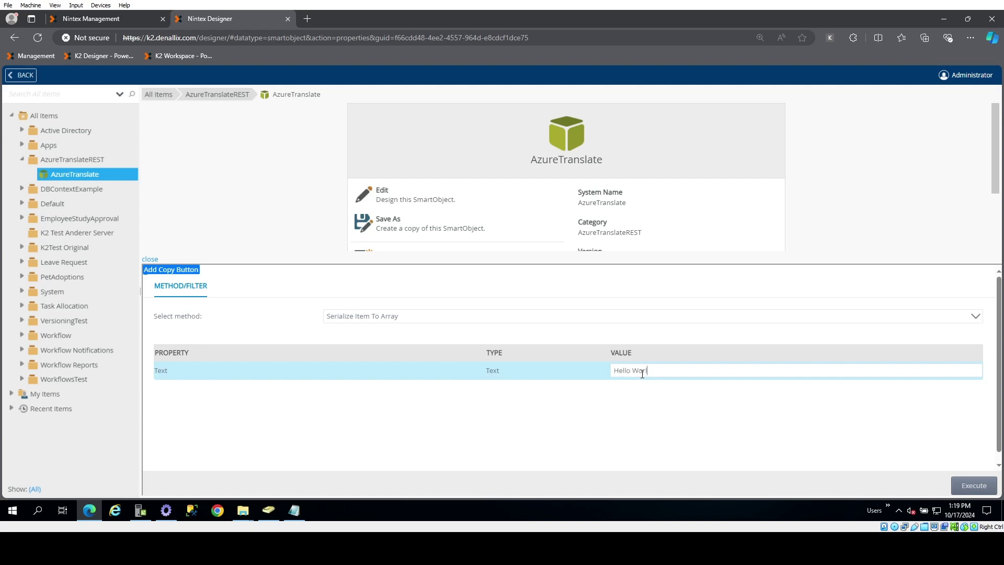
{"action": "left_click", "coordinate": [974, 485]}
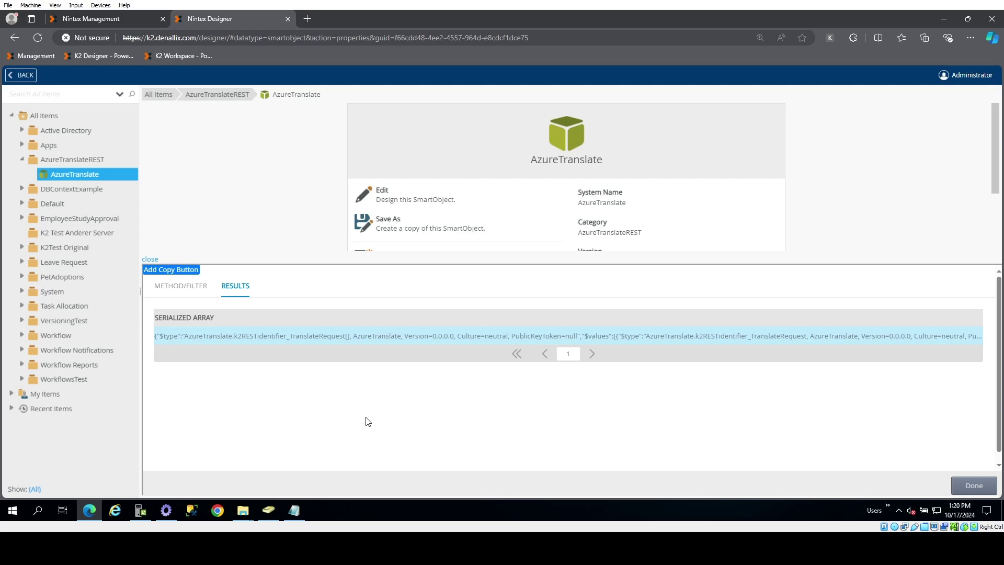
{"action": "key", "text": "F12"}
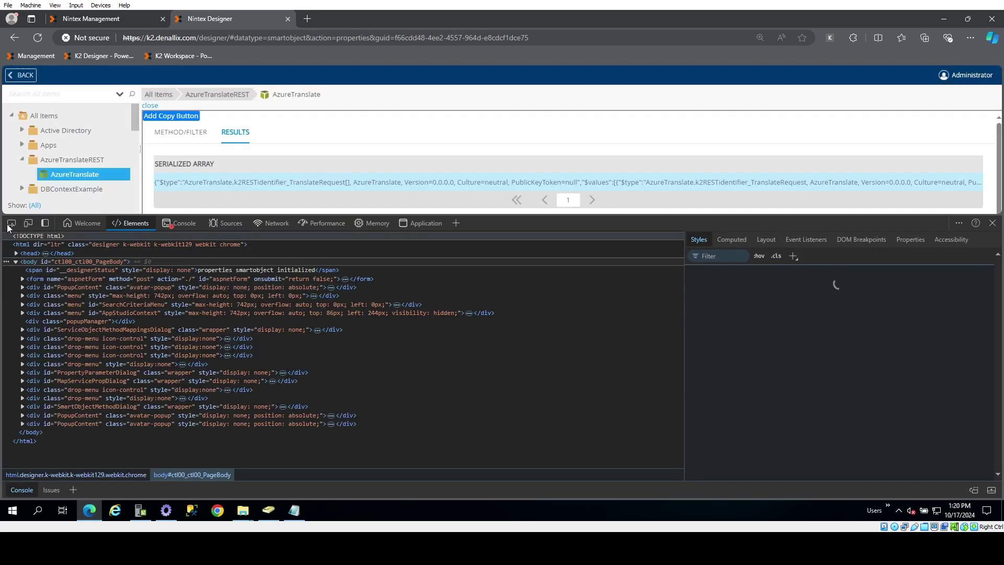
Step: Copy the serialized array JSON from the result cell using DevTools element inspection
{"action": "left_click", "coordinate": [10, 224]}
{"action": "left_click", "coordinate": [241, 181]}
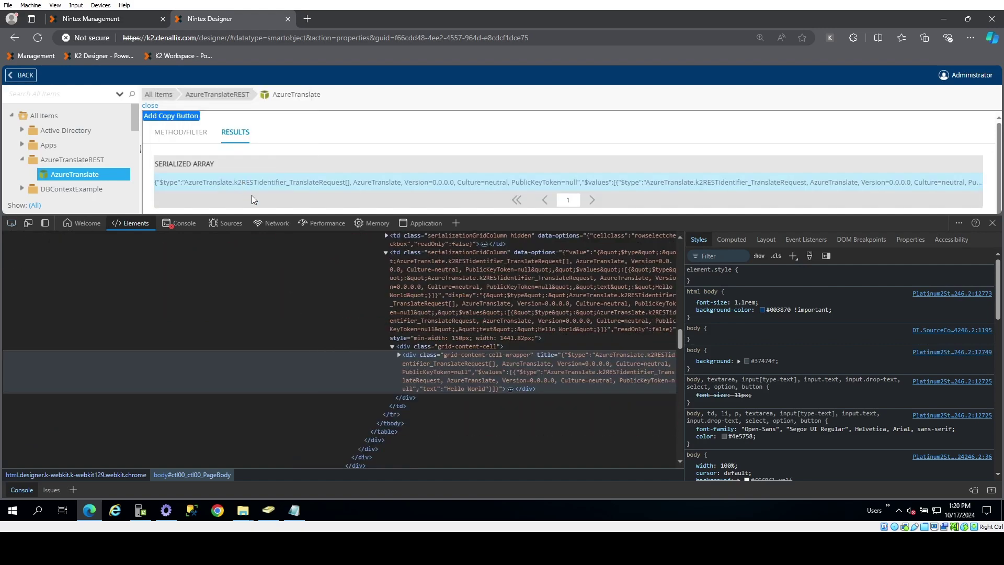
{"action": "left_click", "coordinate": [399, 354]}
{"action": "double_click", "coordinate": [444, 416]}
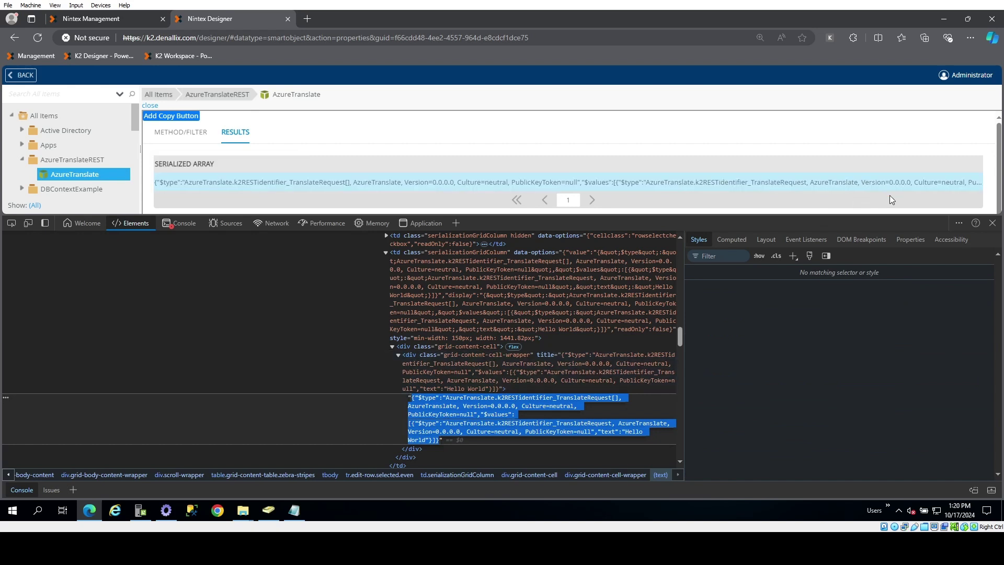
{"action": "left_click", "coordinate": [993, 223]}
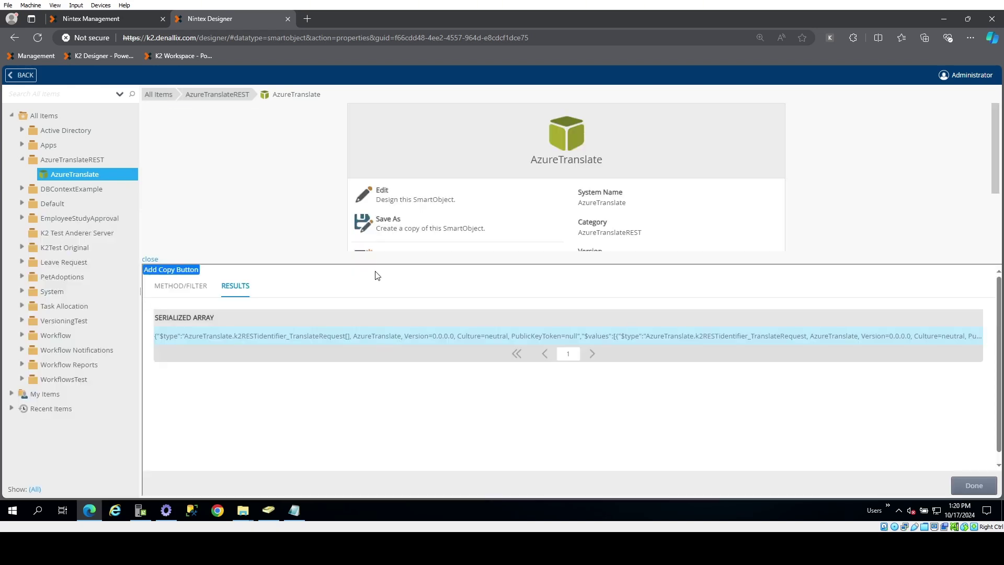
Step: Paste the JSON into Notepad and switch the test method to Read Item (Post_translate)
{"action": "left_click", "coordinate": [187, 293]}
{"action": "left_click", "coordinate": [475, 319]}
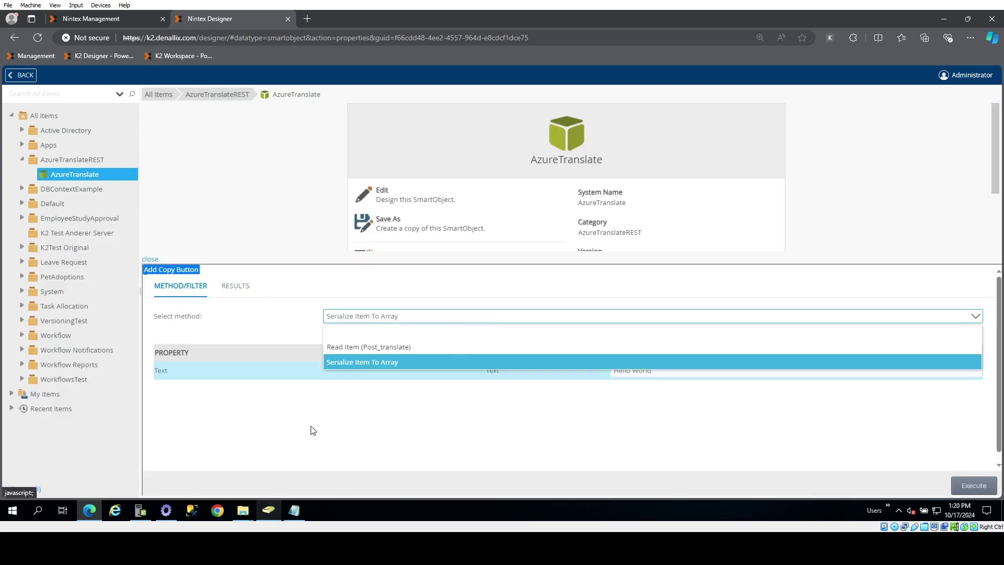
{"action": "left_click", "coordinate": [295, 510]}
{"action": "key", "text": "ctrl+a"}
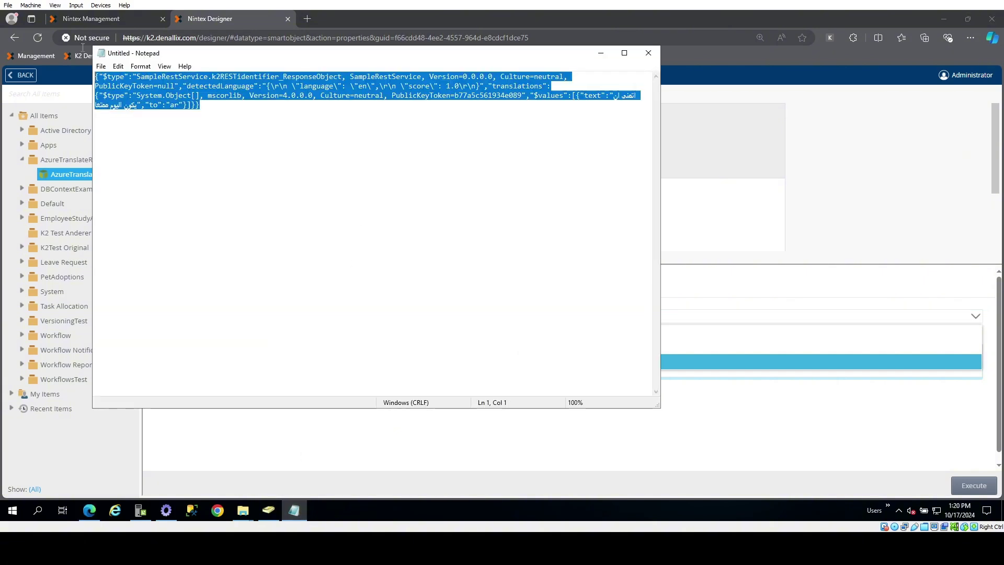
{"action": "type", "text": "{\"$type\":\"AzureTranslate.k2RESTIdentifier_TranslateRequest[], AzureTranslate, Version=0.0.0.0, Culture=neutral, PublicKeyToken=null\",\"$values\":[{\"$type\":\"AzureTranslate.k2RESTIdentifier_TranslateRequest, AzureTranslate, Version=0.0.0.0, Culture=neutral, PublicKeyToken=null\",\"text\":\"Hello World\"}]}"}
{"action": "left_click", "coordinate": [852, 228]}
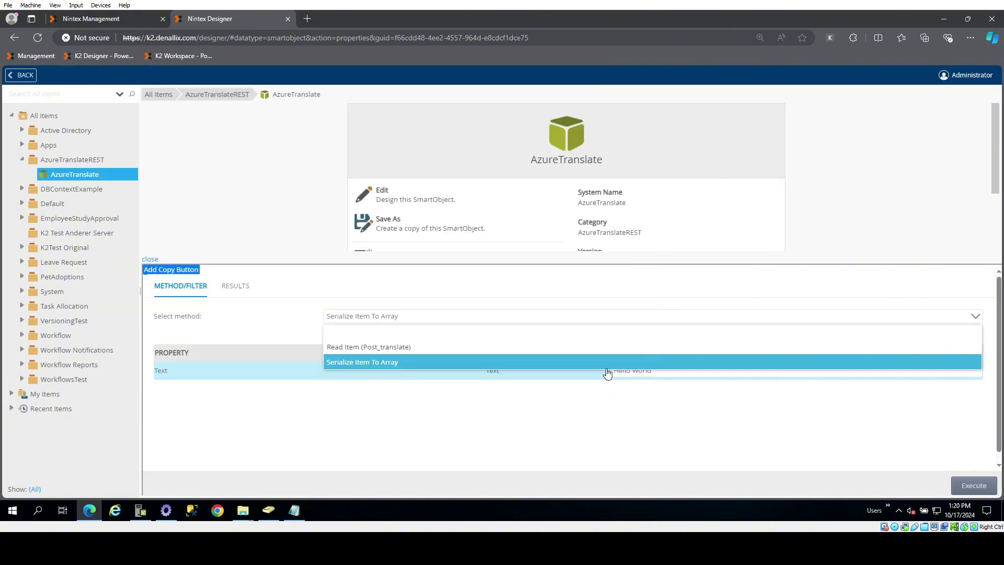
{"action": "left_click", "coordinate": [450, 348]}
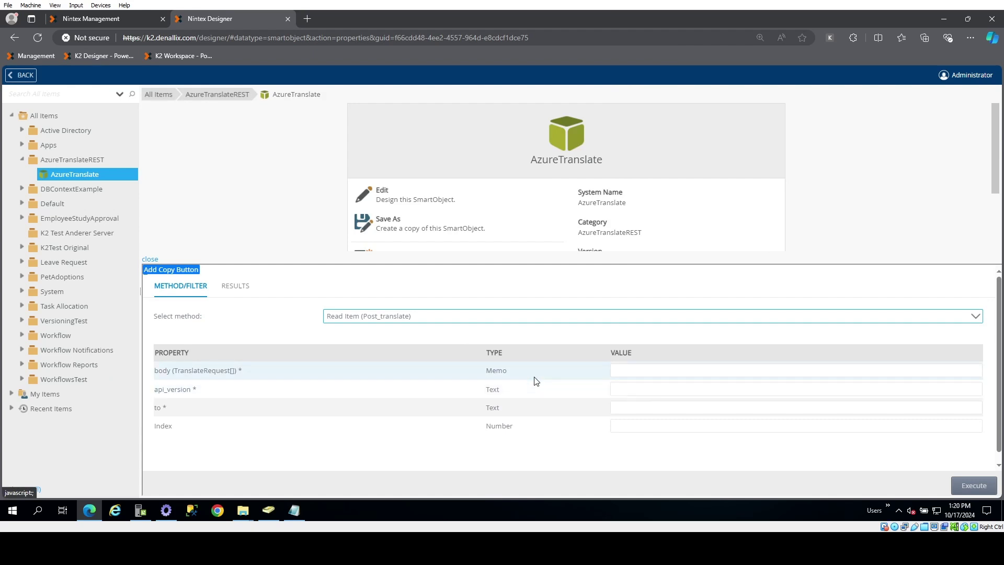
Step: Run Read Item (Post_translate) with the pasted JSON body, api_version 3.0 and to es-es
{"action": "left_click", "coordinate": [698, 372]}
{"action": "key", "text": "ctrl+v"}
{"action": "left_click", "coordinate": [680, 390]}
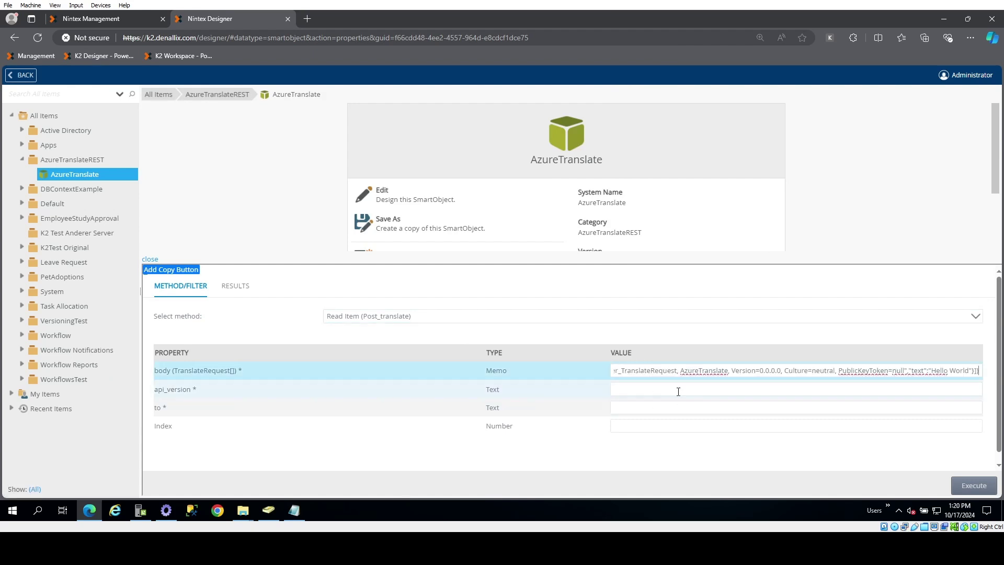
{"action": "type", "text": "3.0"}
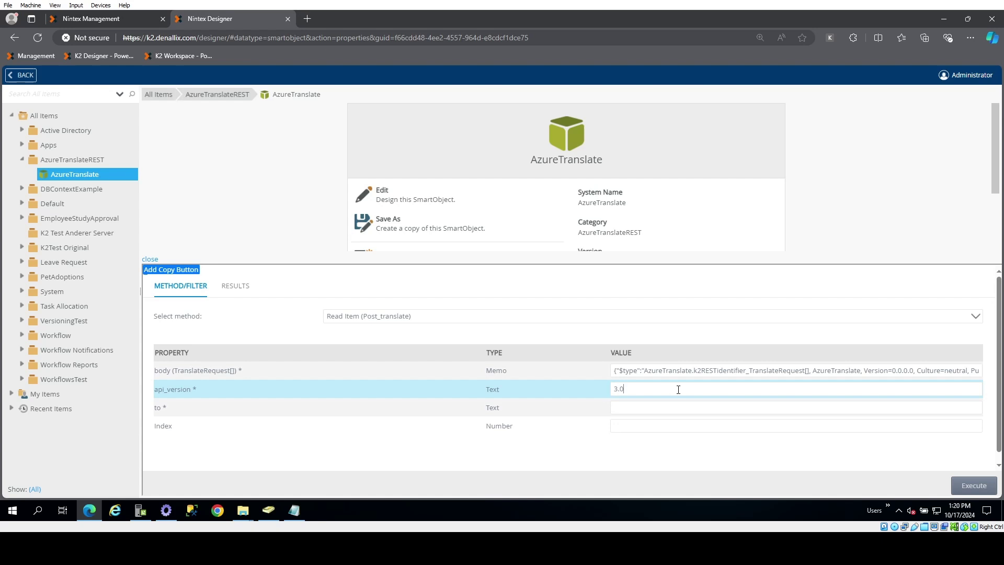
{"action": "key", "text": "Tab"}
{"action": "type", "text": "ese"}
{"action": "key", "text": "BackSpace"}
{"action": "type", "text": "-es"}
{"action": "left_click", "coordinate": [965, 487]}
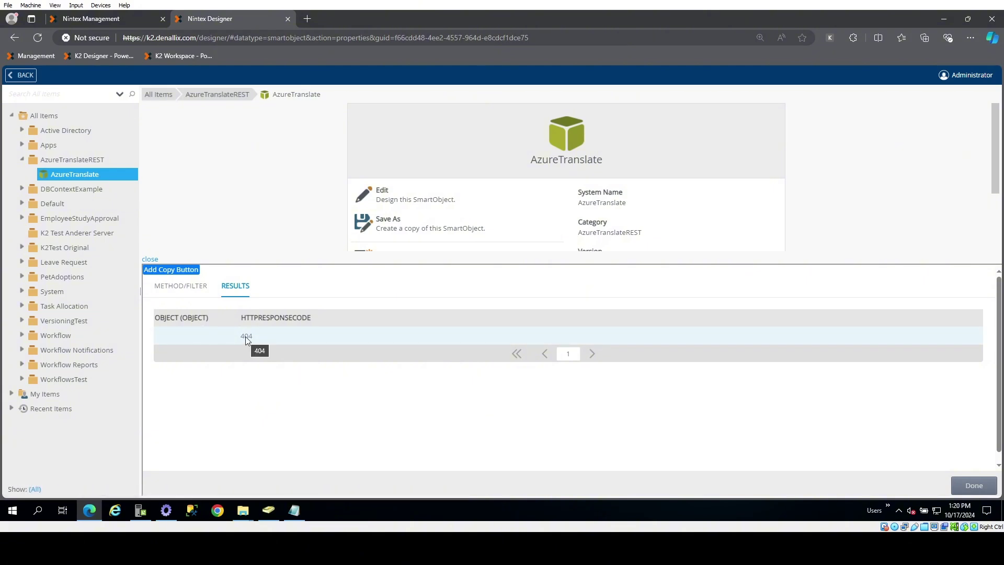
{"action": "left_click", "coordinate": [183, 292]}
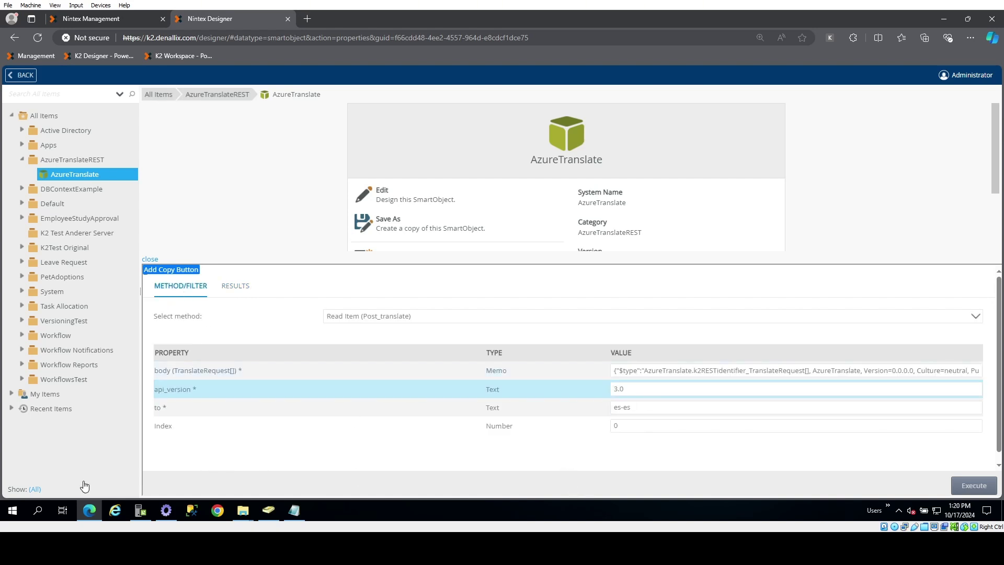
{"action": "left_click", "coordinate": [35, 512]}
Step: Review the Application log errors in Event Viewer, then bring the browser test page back
{"action": "type", "text": "event"}
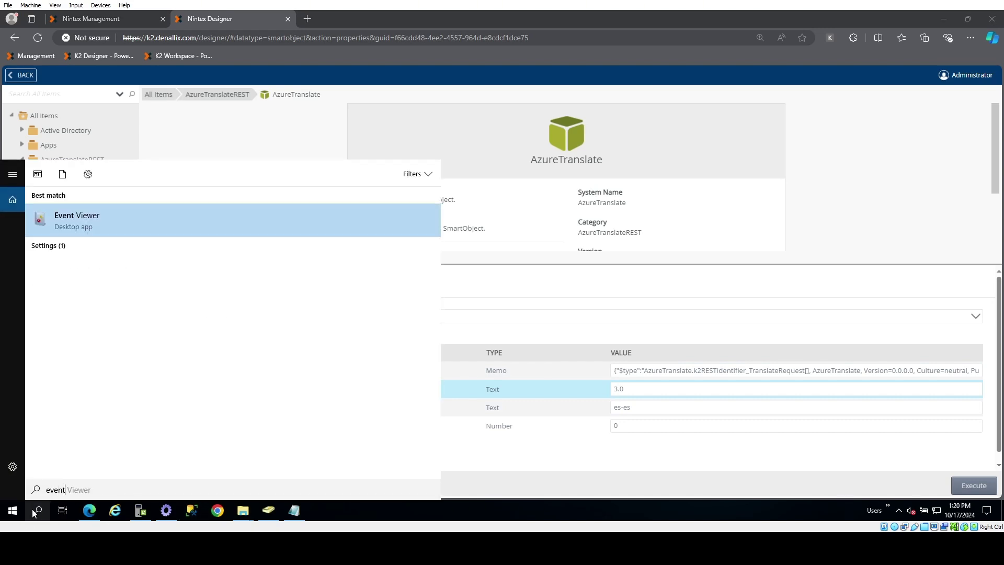
{"action": "key", "text": "Return"}
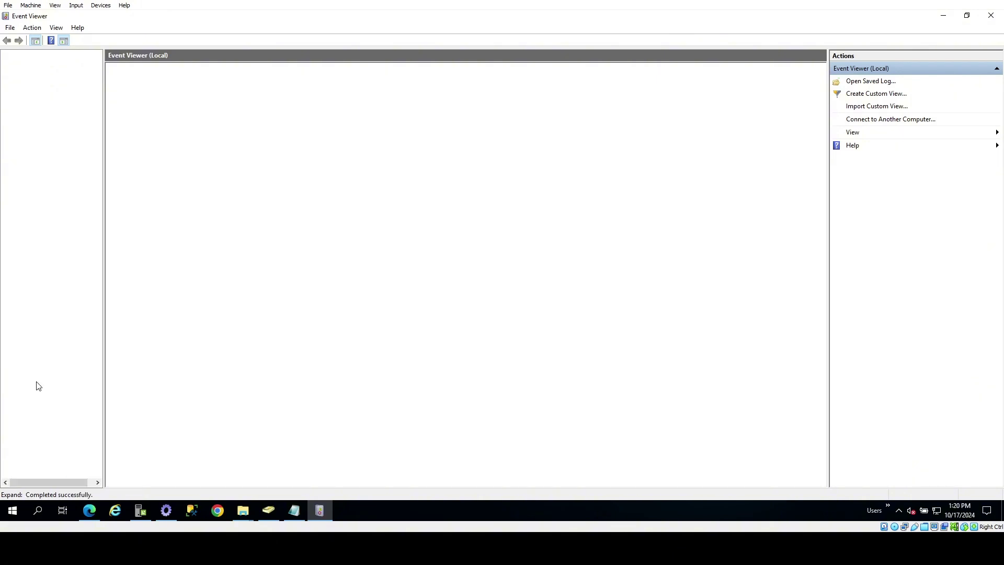
{"action": "left_click", "coordinate": [6, 74]}
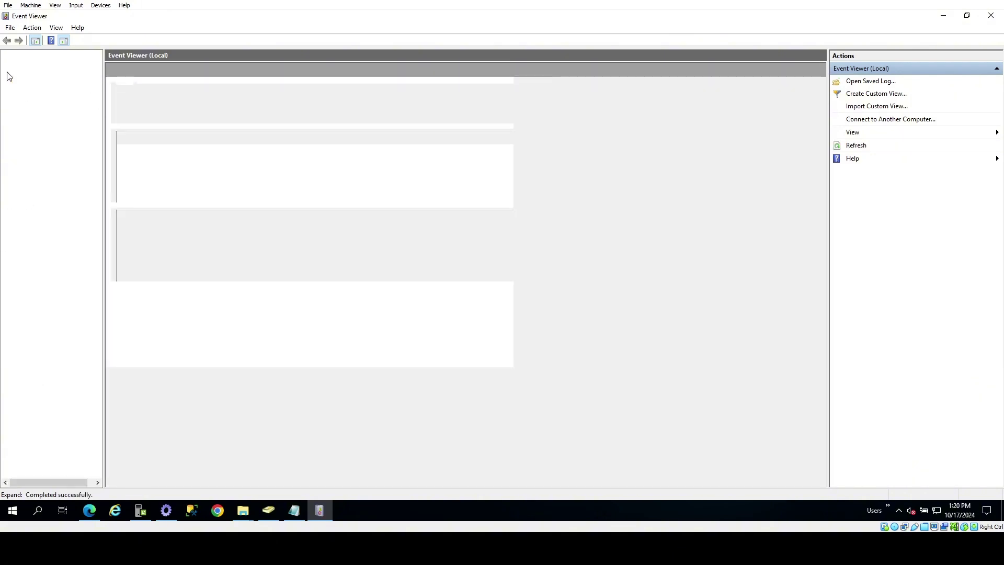
{"action": "left_click", "coordinate": [49, 83]}
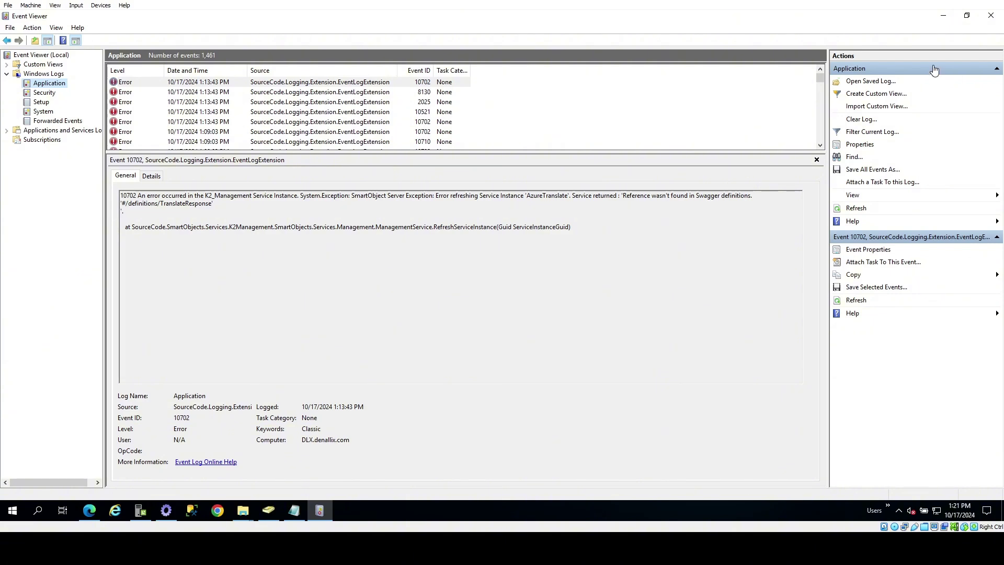
{"action": "left_click", "coordinate": [967, 16]}
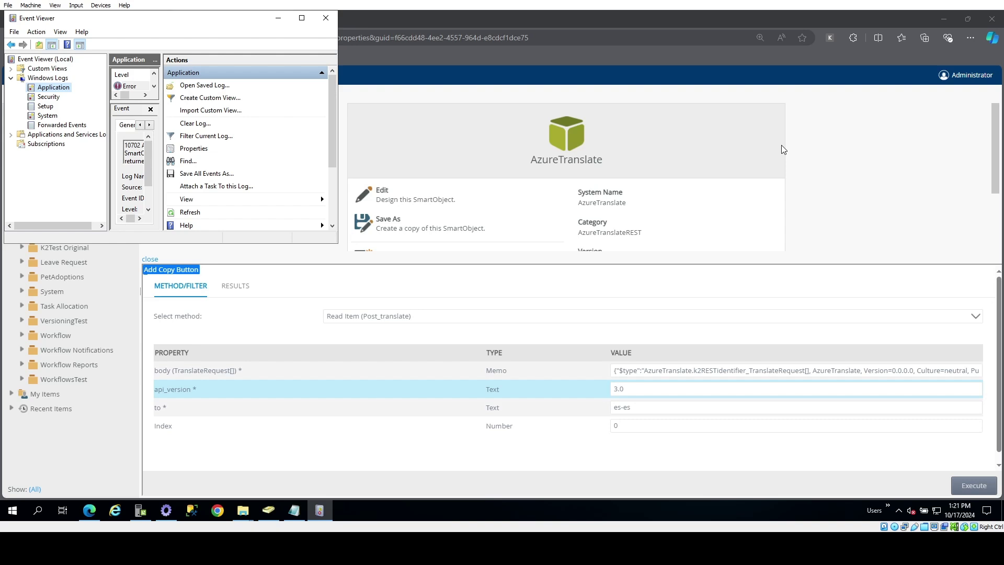
{"action": "left_click", "coordinate": [873, 187]}
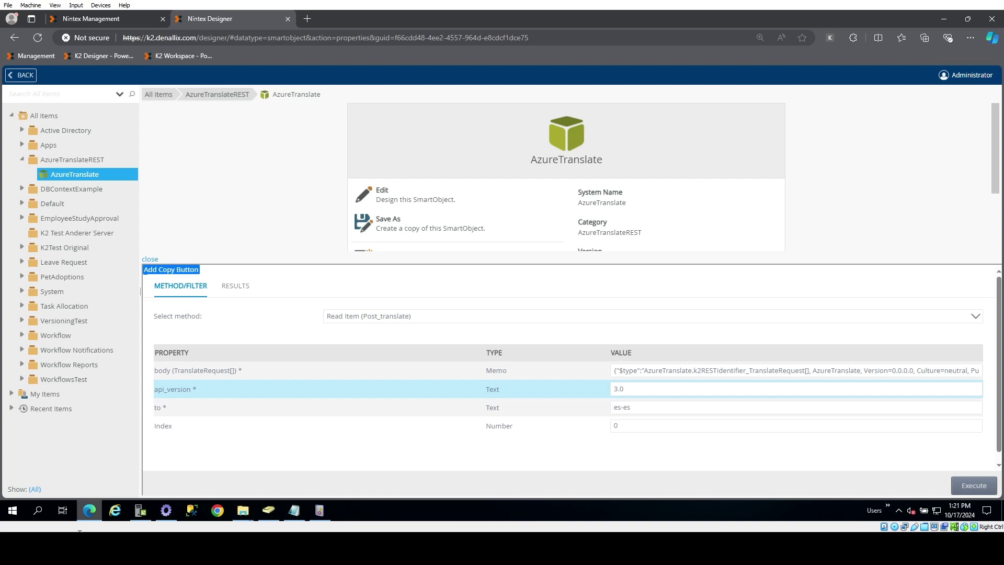
Step: Launch Fiddler Classic from Windows search, accept the AppContainer prompt, and close its help page
{"action": "left_click", "coordinate": [37, 511]}
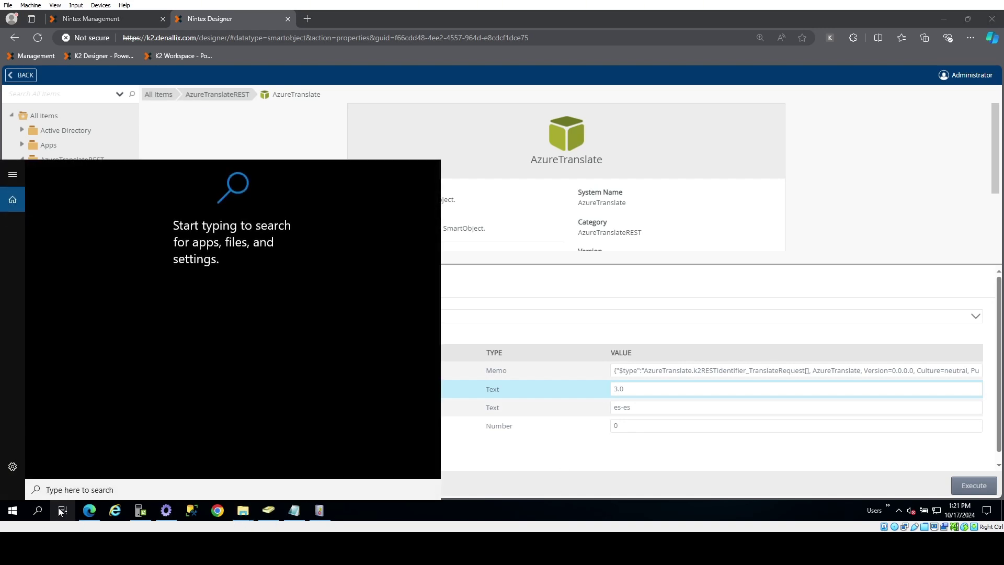
{"action": "type", "text": "fild"}
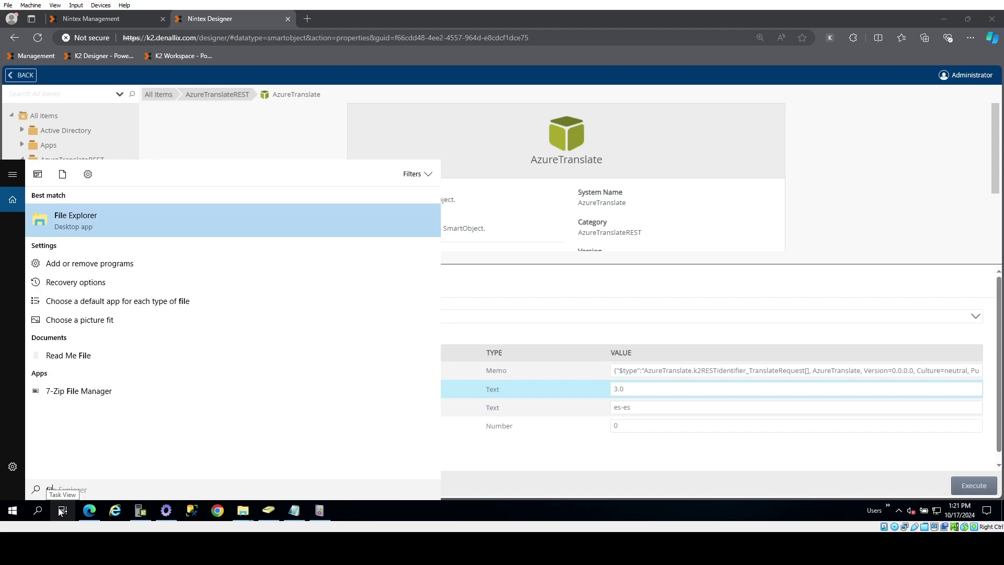
{"action": "key", "text": "BackSpace"}
{"action": "key", "text": "BackSpace"}
{"action": "key", "text": "BackSpace"}
{"action": "key", "text": "BackSpace"}
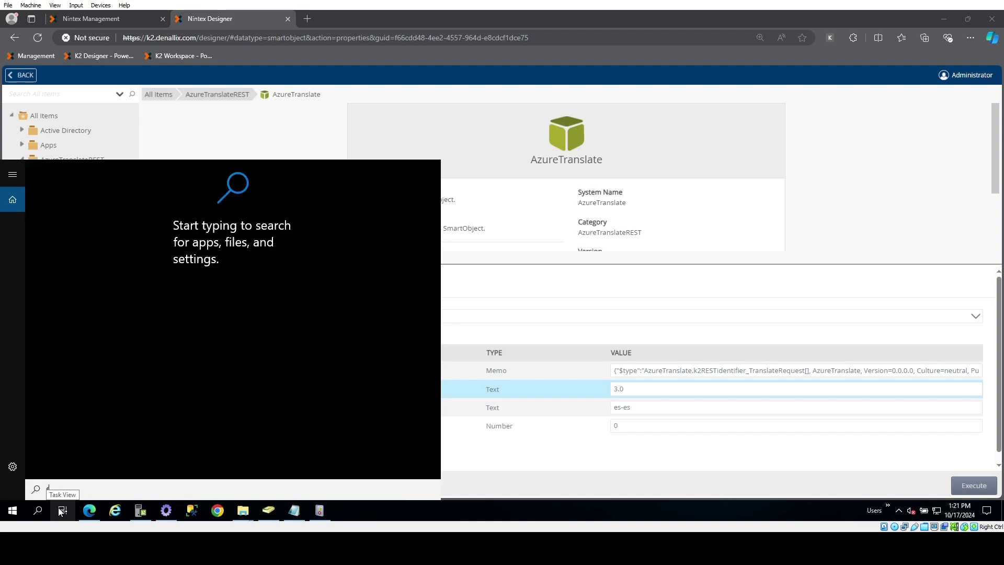
{"action": "type", "text": "fid"}
{"action": "left_click", "coordinate": [59, 510]}
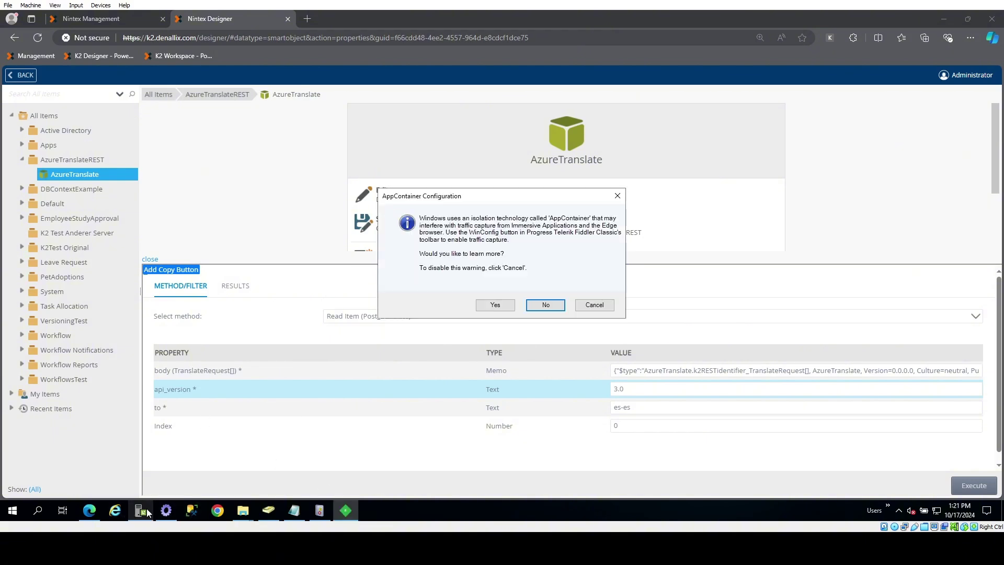
{"action": "left_click", "coordinate": [496, 305]}
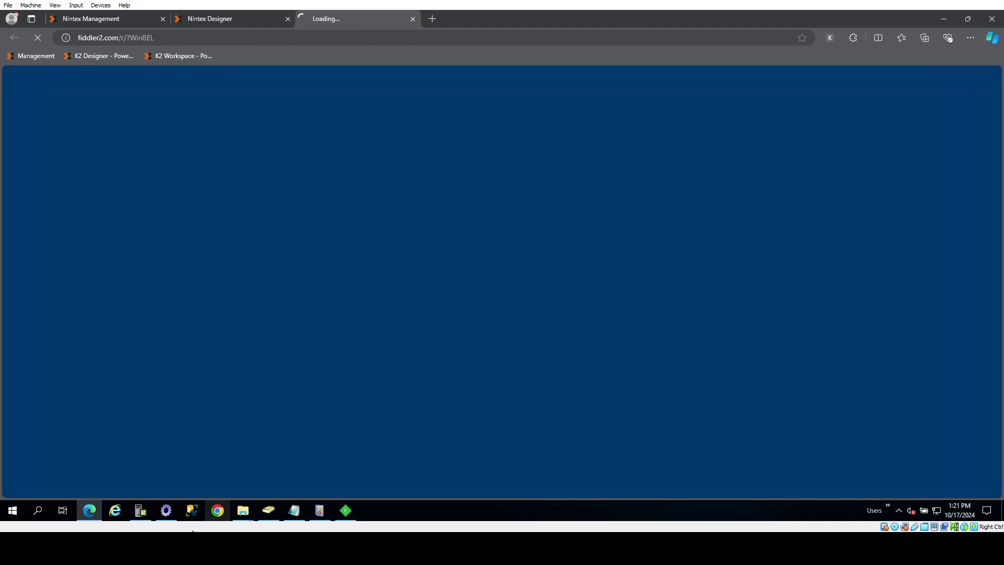
{"action": "left_click", "coordinate": [413, 18]}
{"action": "left_click", "coordinate": [345, 510]}
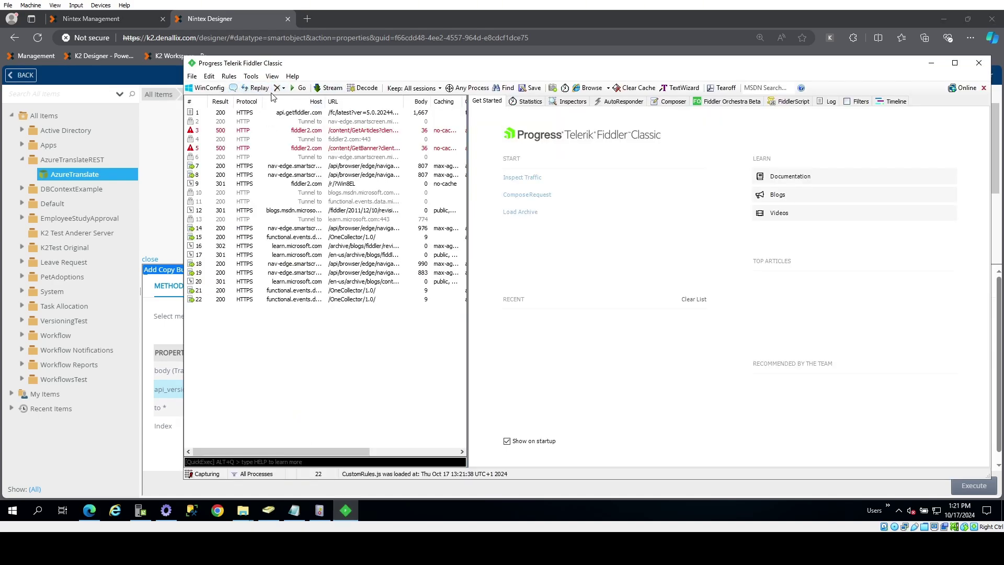
Step: Remove all captured Fiddler sessions and rerun the AzureTranslate Read Item test
{"action": "left_click", "coordinate": [278, 89]}
{"action": "left_click", "coordinate": [281, 90]}
{"action": "left_click", "coordinate": [282, 90]}
{"action": "left_click", "coordinate": [303, 100]}
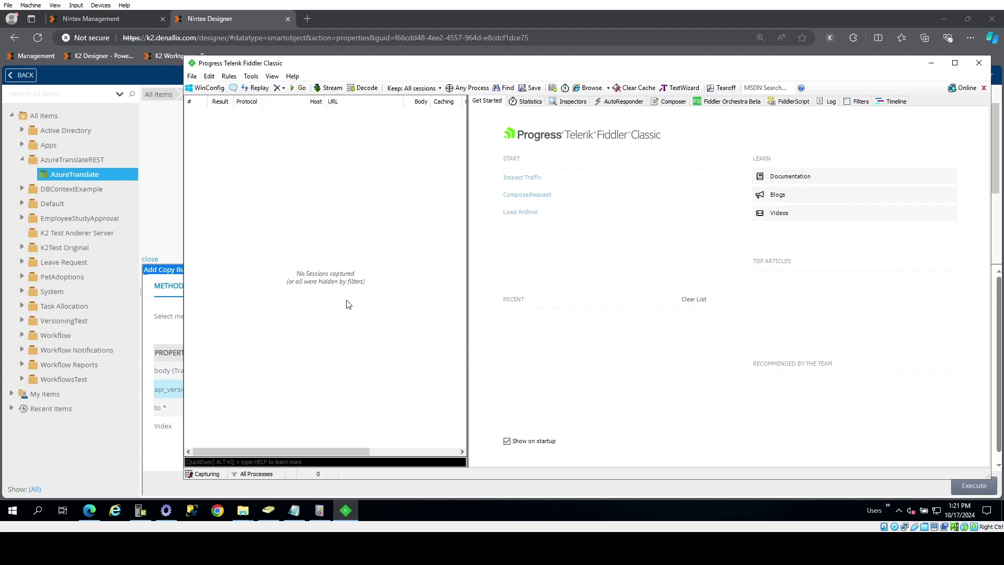
{"action": "left_click", "coordinate": [171, 198]}
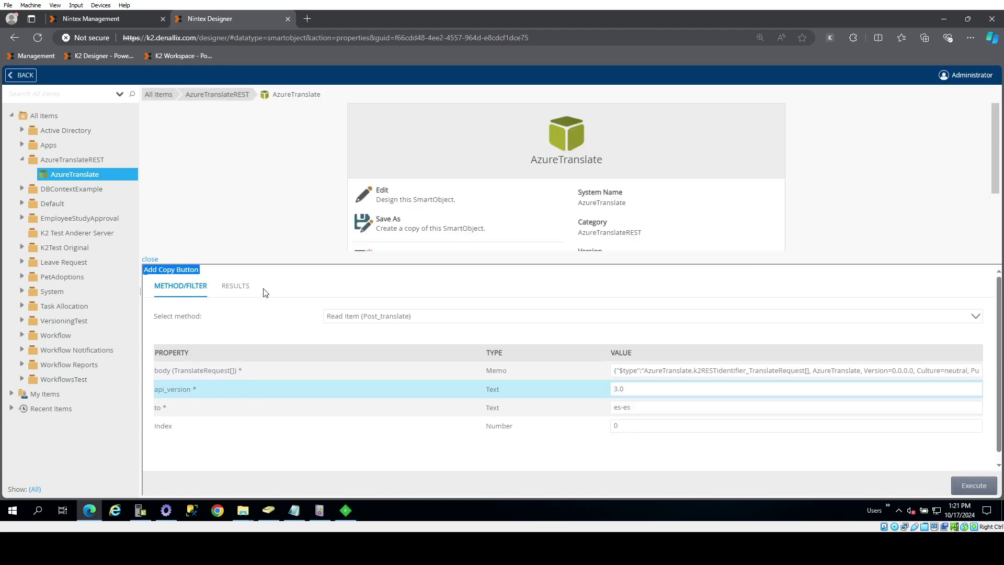
{"action": "left_click", "coordinate": [973, 485]}
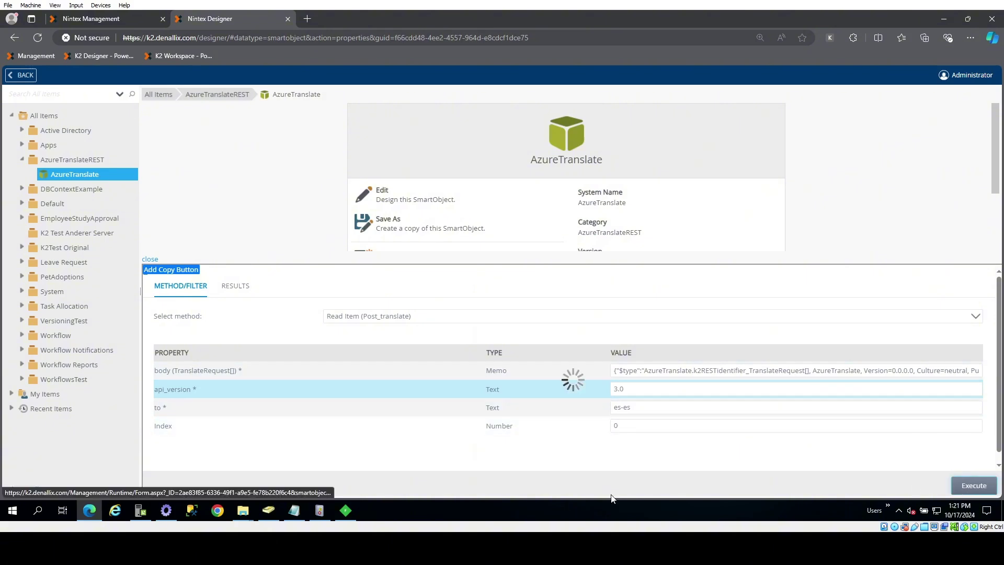
Step: Inspect the 404 request's Hello World body and headers, highlighting the doubled /translate/translate path
{"action": "left_click", "coordinate": [345, 512]}
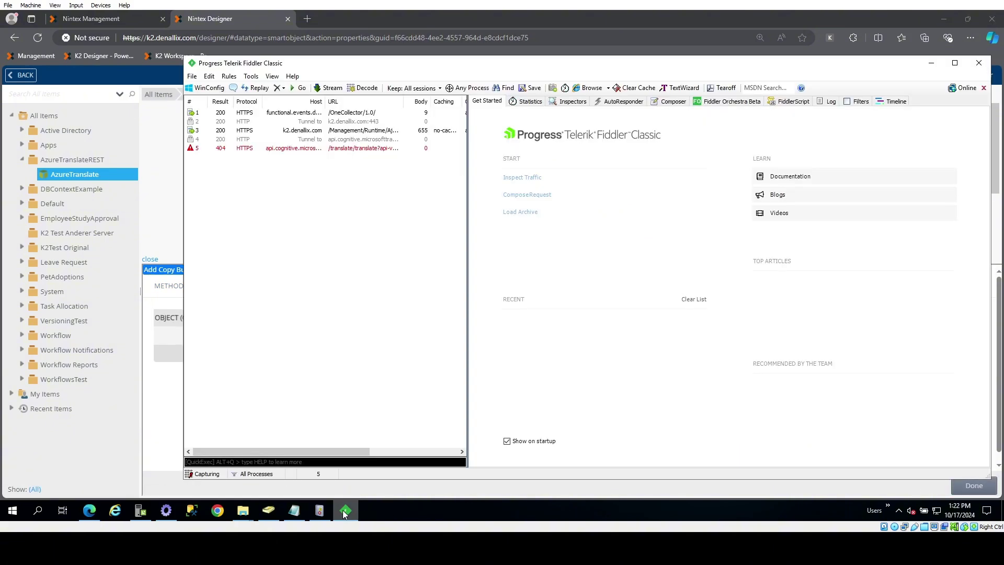
{"action": "left_click", "coordinate": [331, 148]}
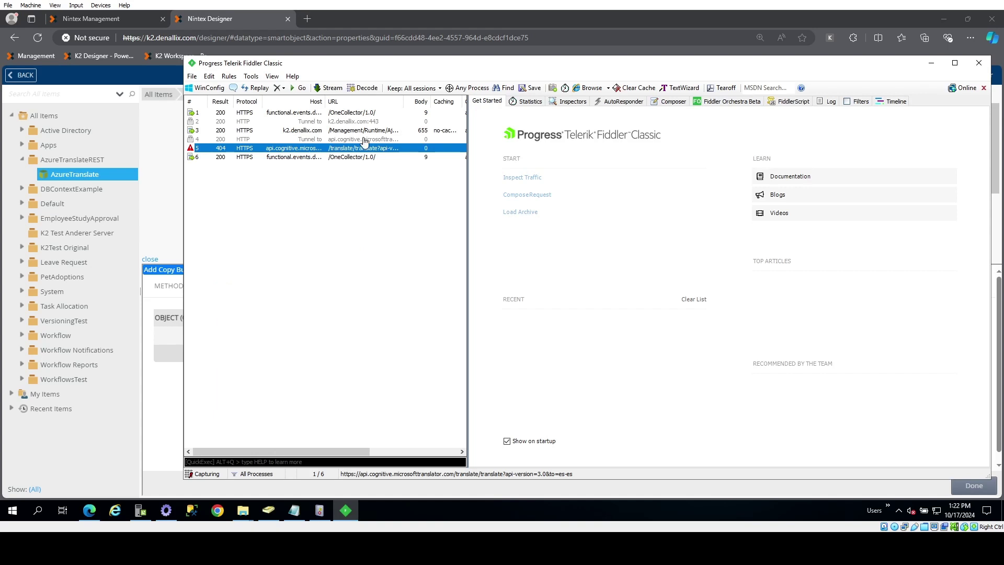
{"action": "double_click", "coordinate": [355, 149]}
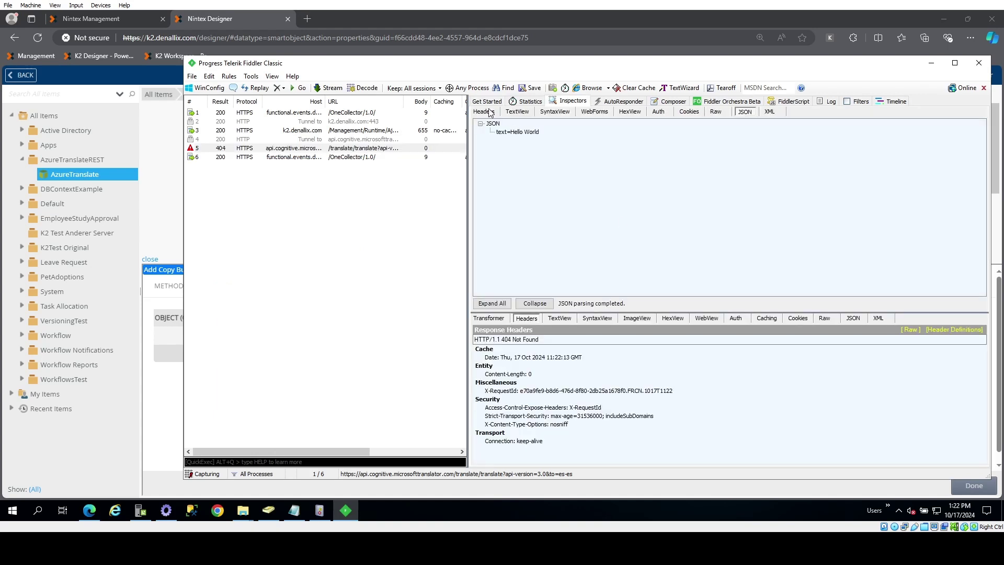
{"action": "left_click", "coordinate": [516, 113]}
{"action": "left_click", "coordinate": [546, 164]}
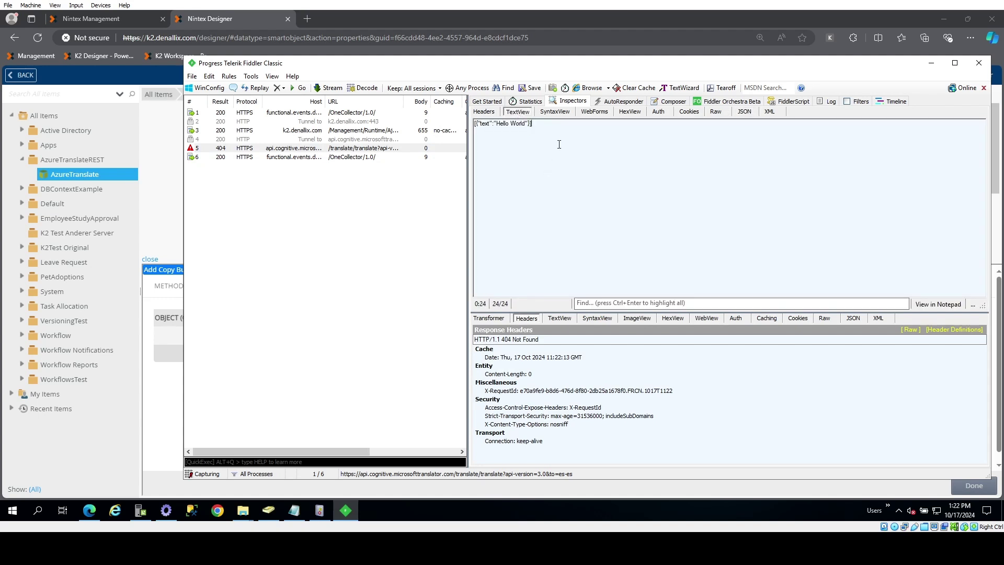
{"action": "left_click_drag", "start_coordinate": [538, 129], "coordinate": [455, 130]}
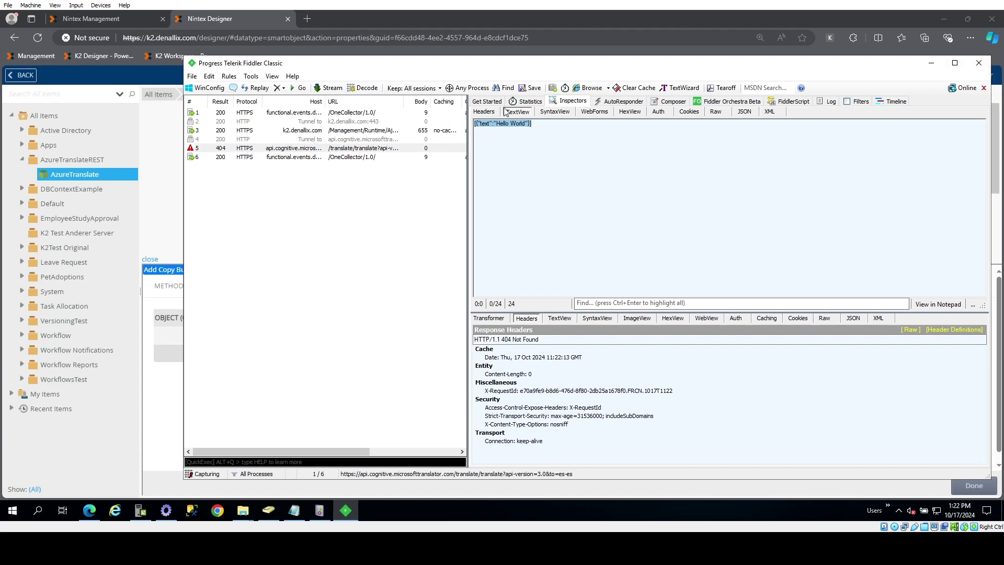
{"action": "left_click_drag", "start_coordinate": [565, 62], "coordinate": [471, 43]}
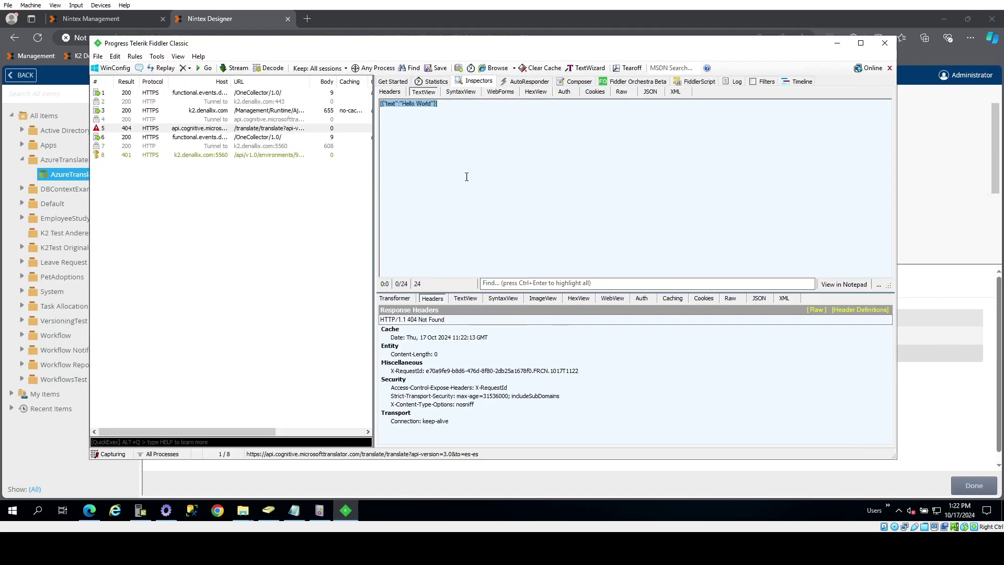
{"action": "left_click", "coordinate": [390, 92]}
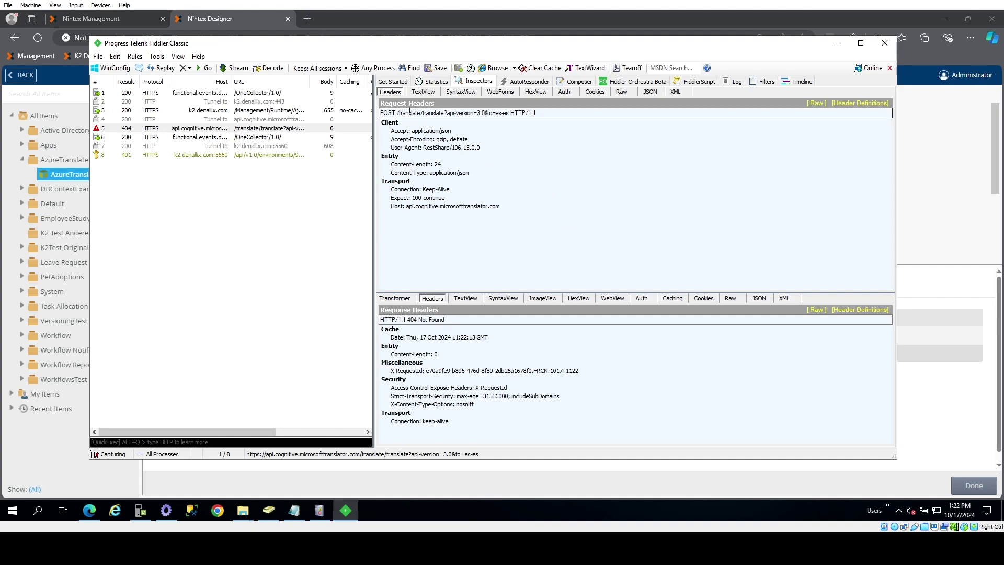
{"action": "left_click_drag", "start_coordinate": [397, 112], "coordinate": [444, 113]}
{"action": "left_click", "coordinate": [442, 111]}
Step: Compare host and basePath, then change the line 14 path key from "/translate" to "/"
{"action": "left_click", "coordinate": [406, 112]}
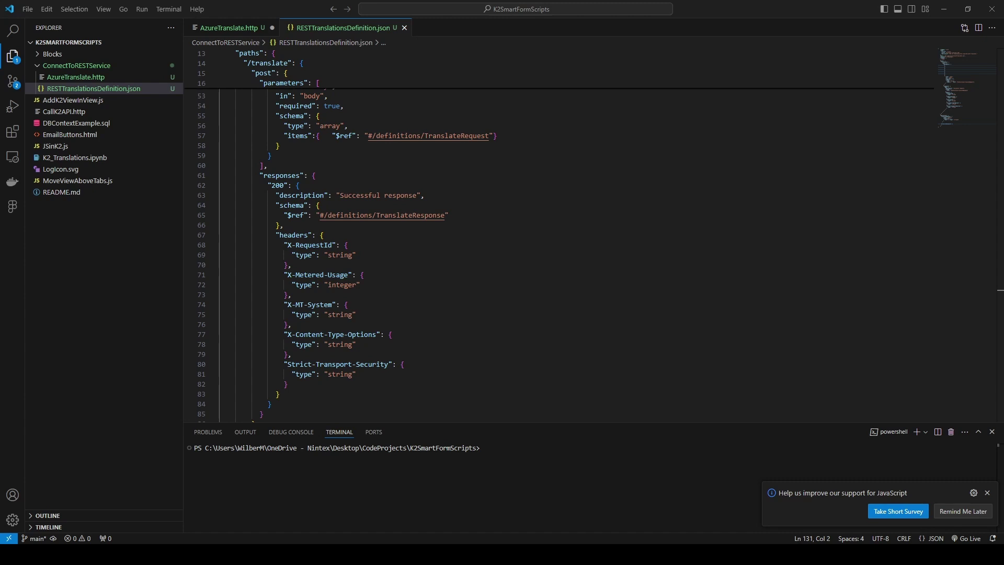
{"action": "scroll", "coordinate": [476, 256], "scroll_direction": "up", "scroll_amount": 8}
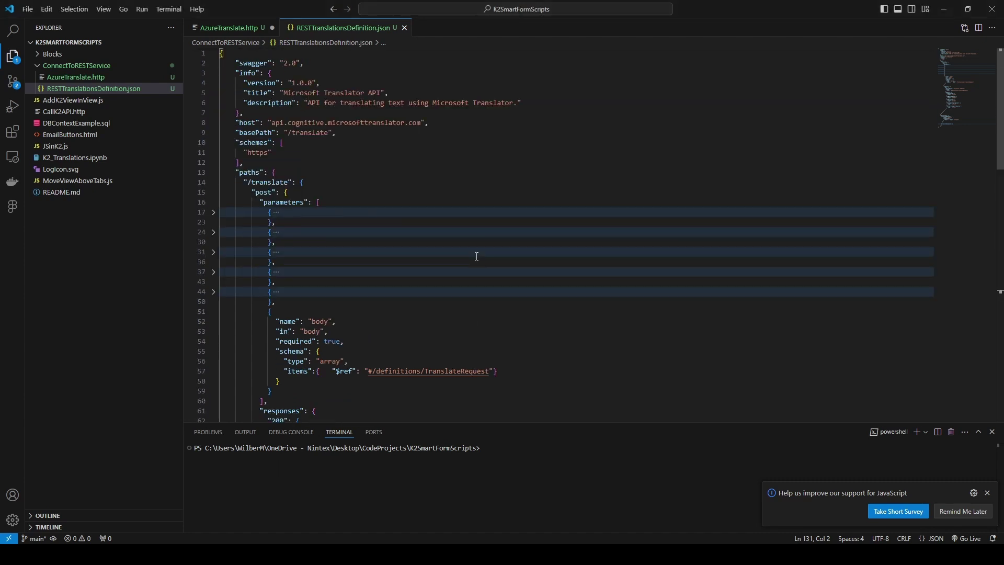
{"action": "left_click", "coordinate": [393, 168]}
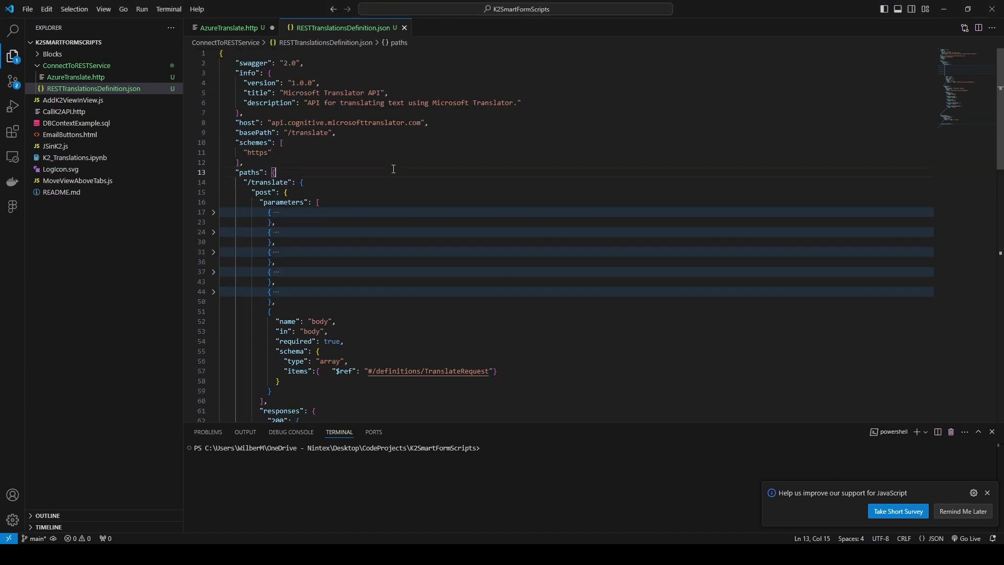
{"action": "double_click", "coordinate": [301, 124]}
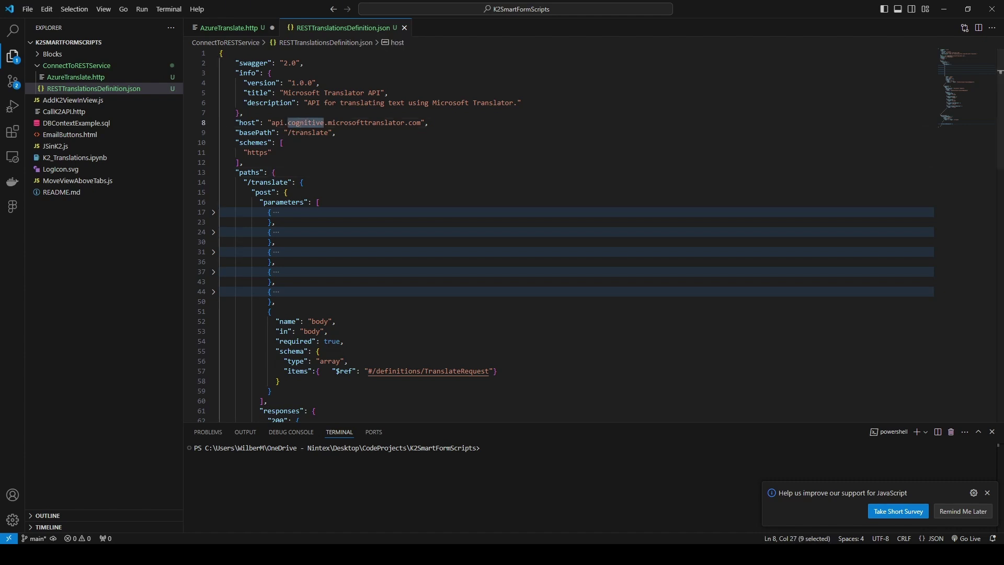
{"action": "key", "text": "alt+Tab"}
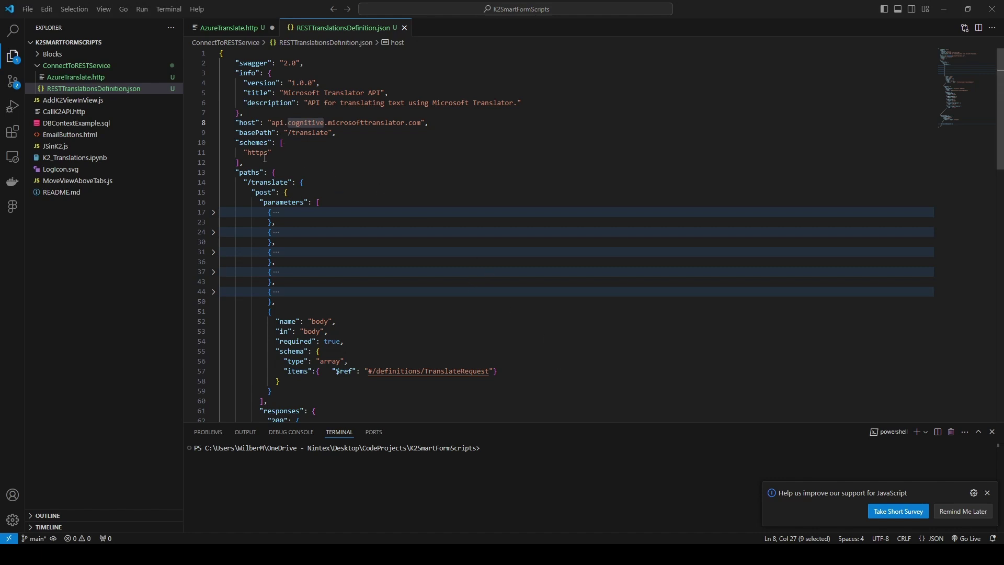
{"action": "double_click", "coordinate": [312, 133]}
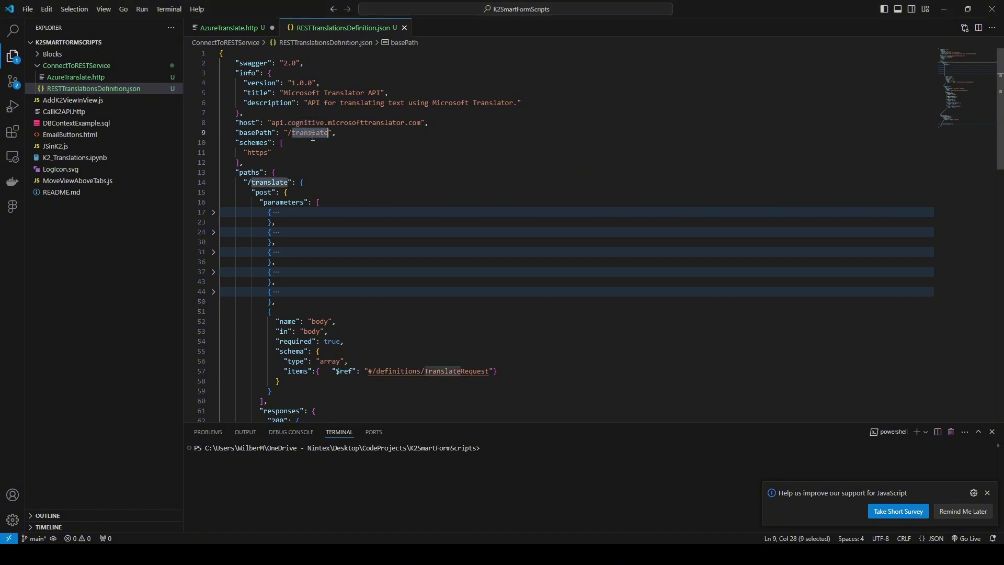
{"action": "double_click", "coordinate": [262, 185]}
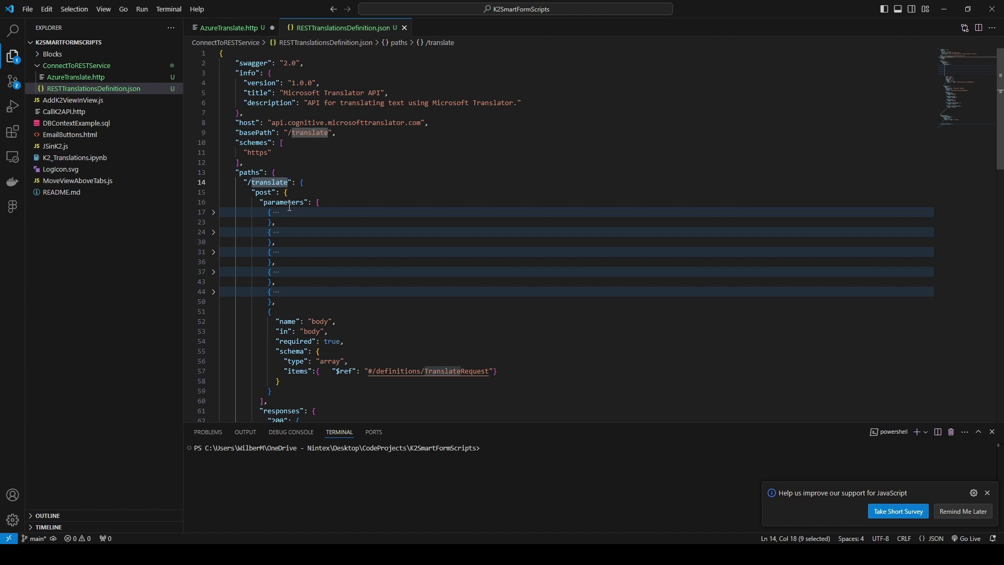
{"action": "left_click", "coordinate": [314, 158]}
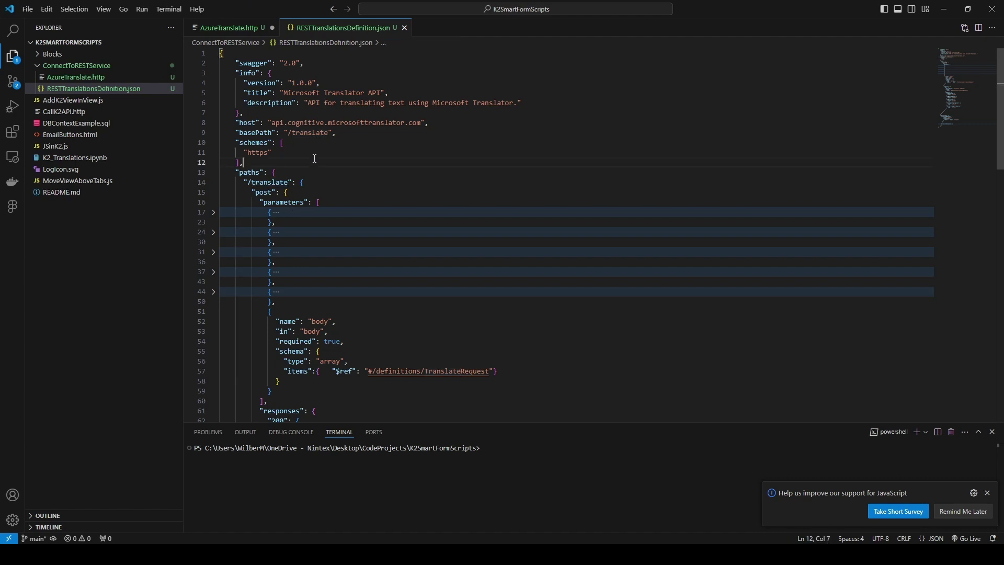
{"action": "double_click", "coordinate": [267, 184]}
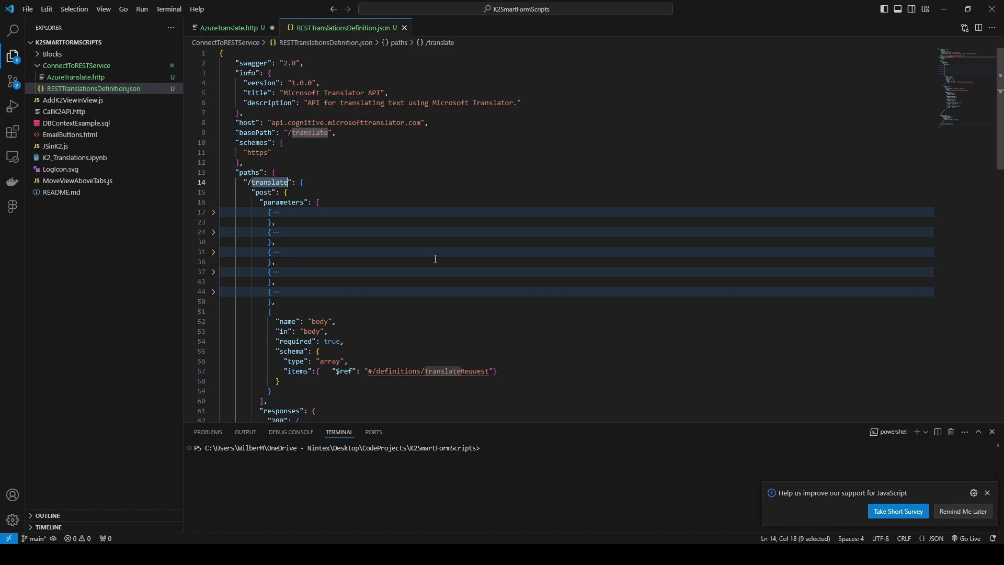
{"action": "key", "text": "BackSpace"}
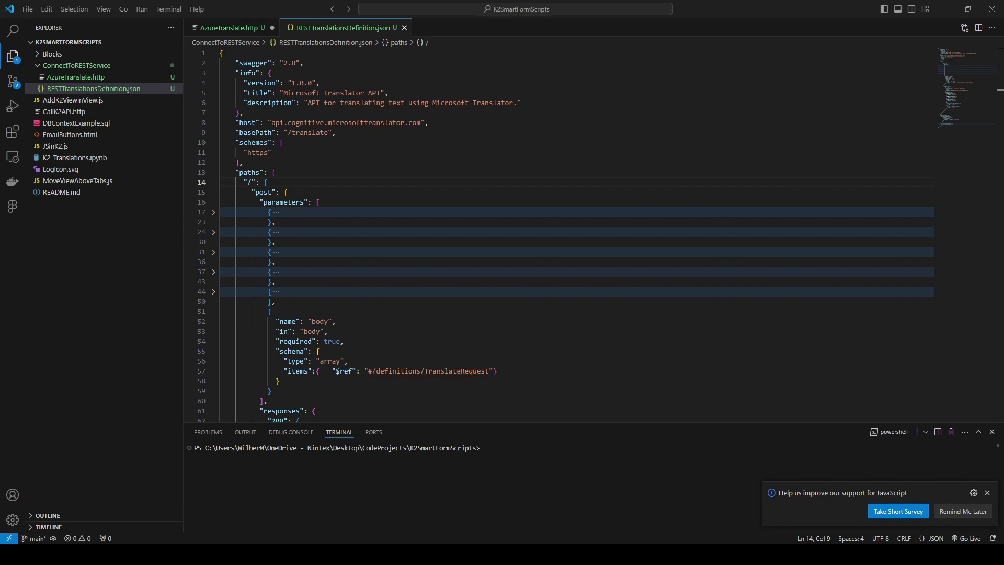
{"action": "key", "text": "alt+Tab"}
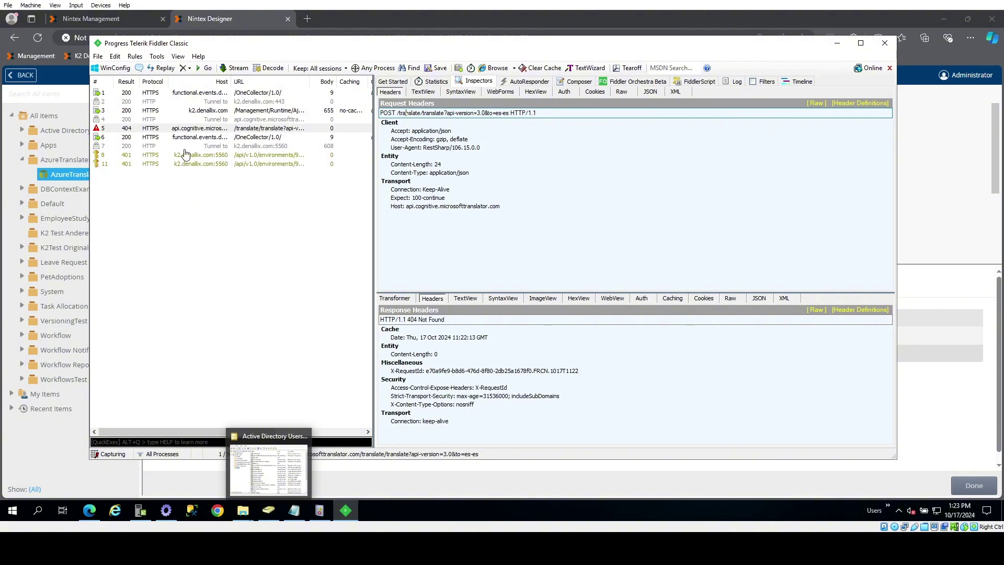
Step: Refresh the AzureTranslate service instance in K2 Management, confirm, and go back to the Designer
{"action": "left_click", "coordinate": [230, 23]}
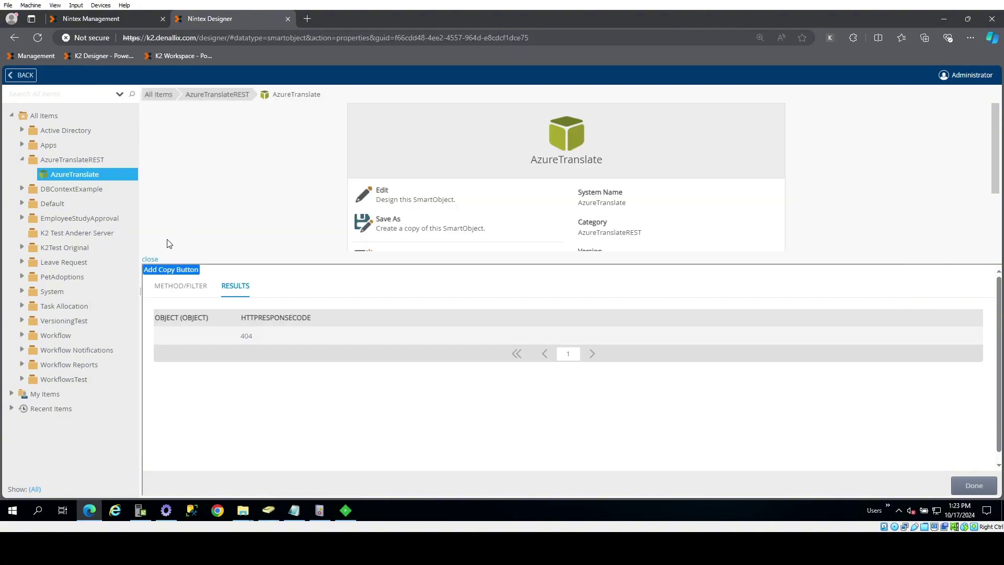
{"action": "left_click", "coordinate": [153, 258]}
{"action": "left_click", "coordinate": [103, 20]}
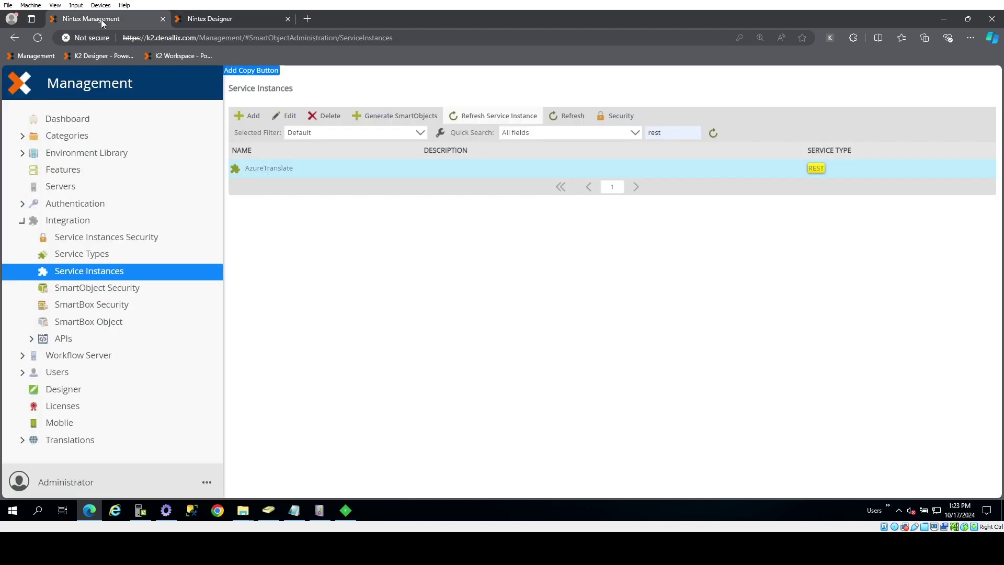
{"action": "left_click", "coordinate": [503, 119]}
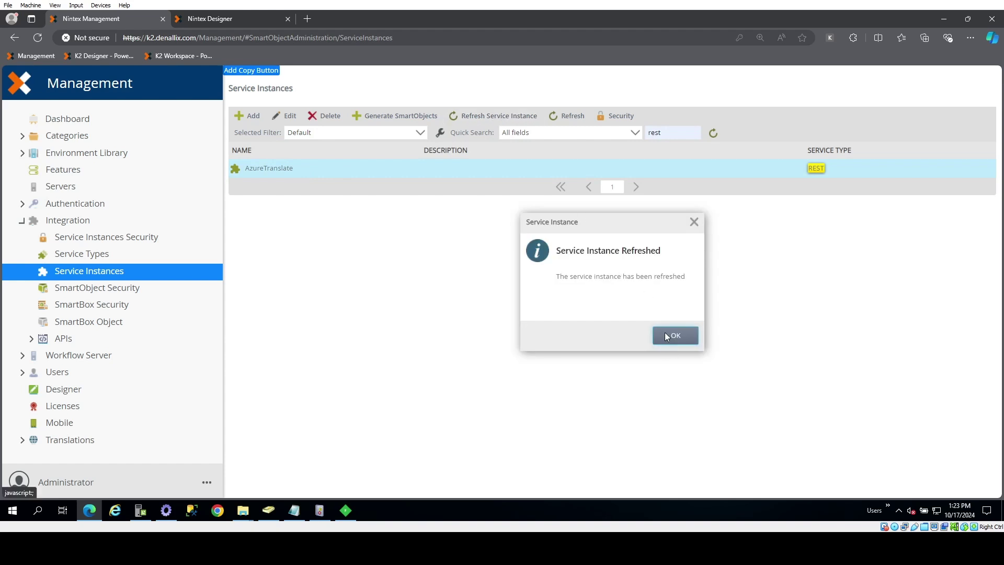
{"action": "left_click", "coordinate": [663, 335]}
{"action": "left_click", "coordinate": [222, 21]}
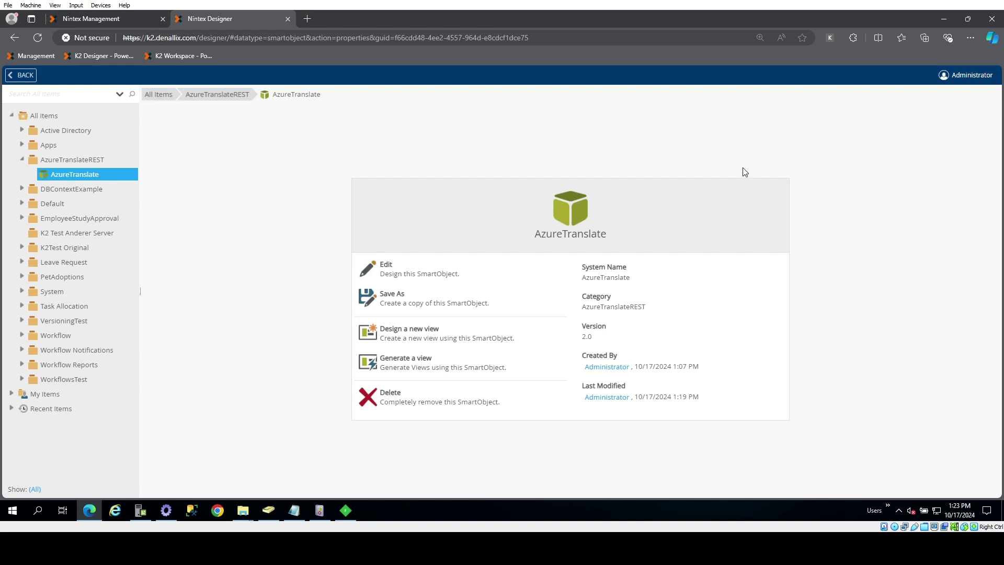
Step: Start a test of the Read Item (Post_translate) method, then close the test panel
{"action": "left_click", "coordinate": [829, 37]}
{"action": "left_click", "coordinate": [813, 69]}
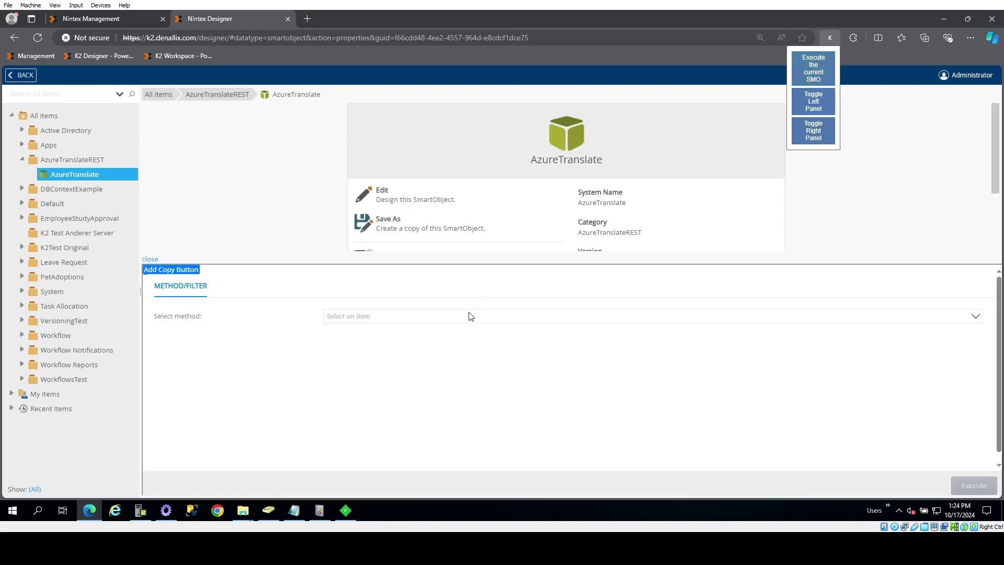
{"action": "left_click", "coordinate": [469, 316]}
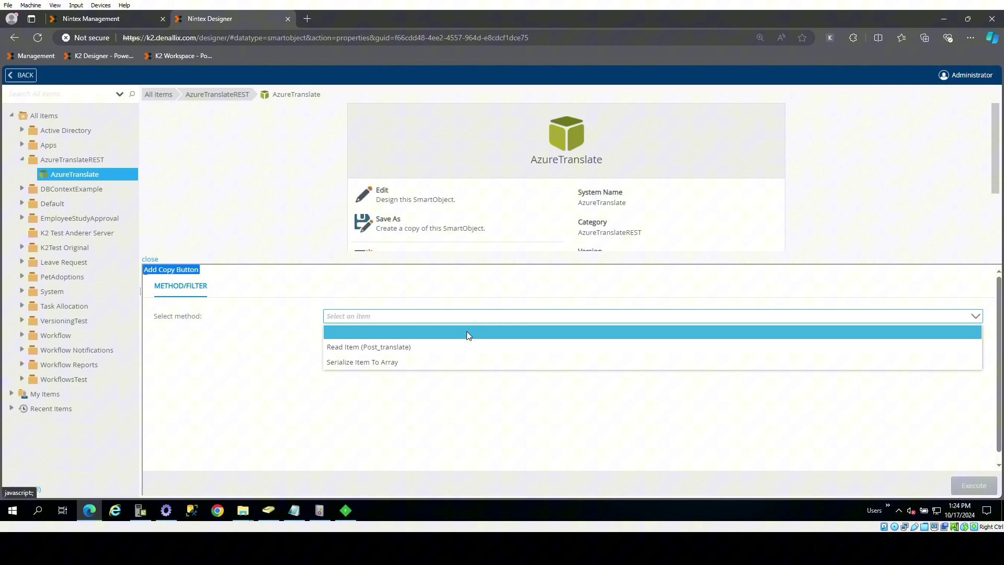
{"action": "left_click", "coordinate": [434, 349]}
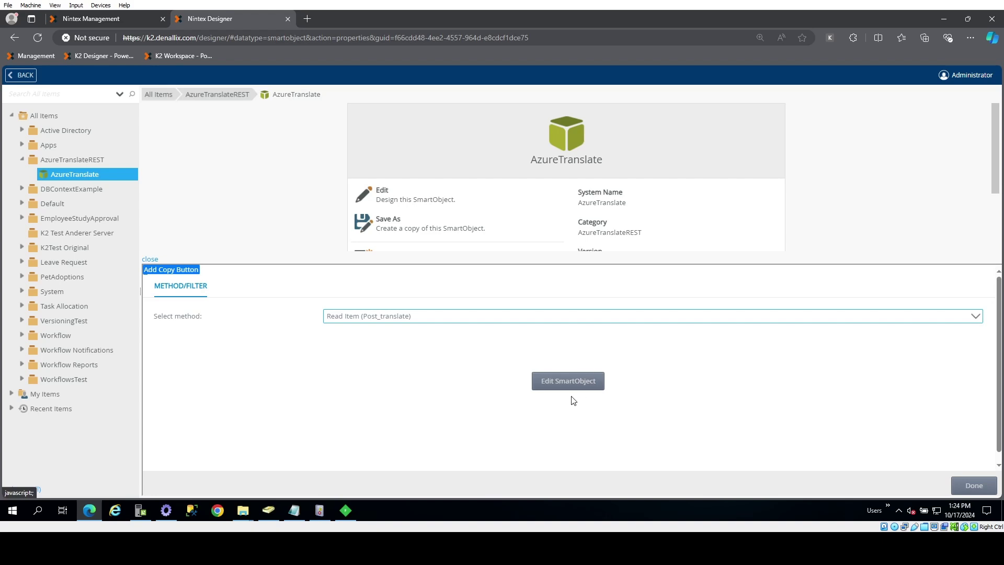
{"action": "left_click", "coordinate": [156, 260]}
Step: Edit AzureTranslate, check Read Item (Post_translate)'s bound service method, then remove that method
{"action": "left_click", "coordinate": [407, 267]}
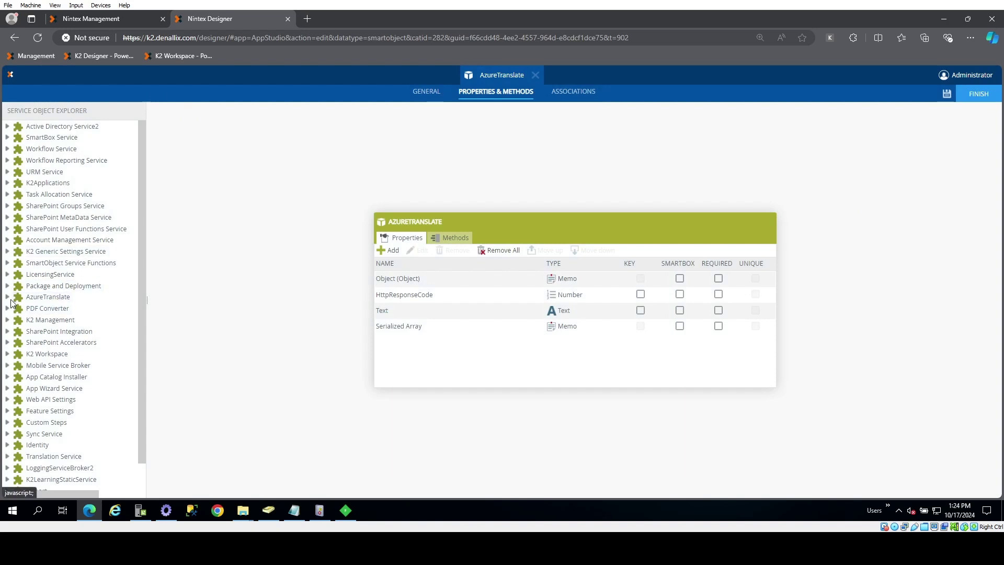
{"action": "left_click", "coordinate": [8, 297]}
{"action": "left_click", "coordinate": [18, 308]}
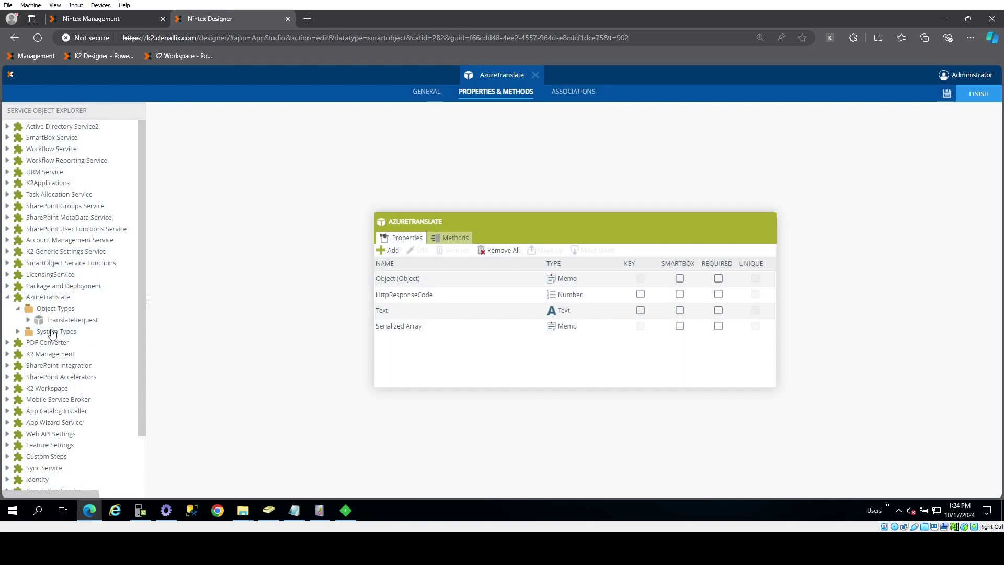
{"action": "left_click", "coordinate": [28, 319]}
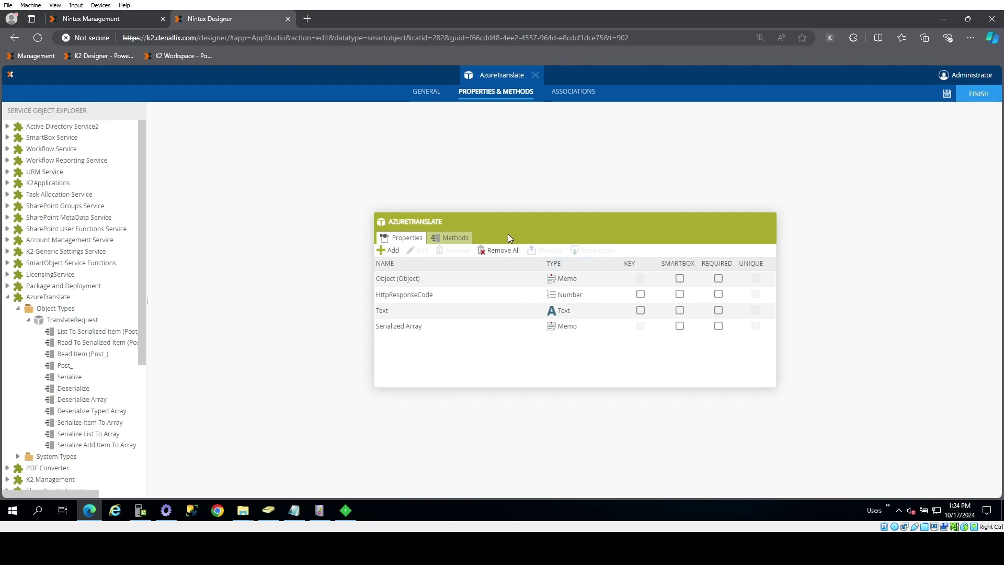
{"action": "left_click", "coordinate": [454, 238]}
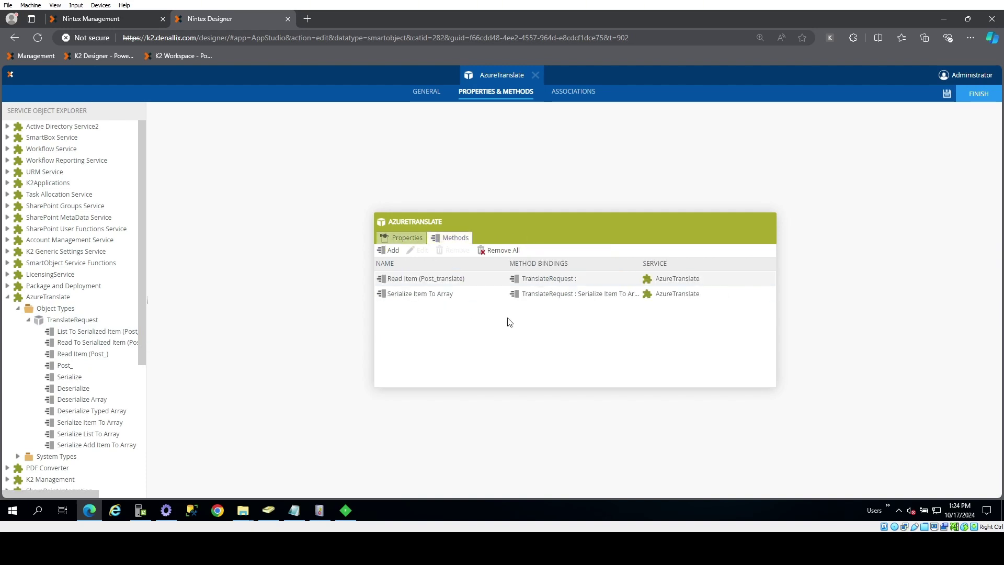
{"action": "double_click", "coordinate": [485, 285]}
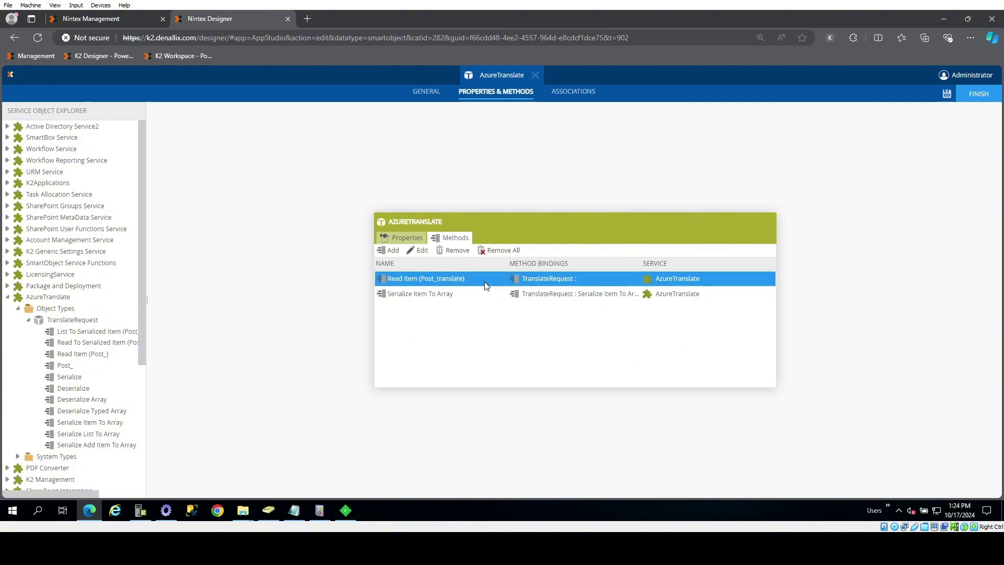
{"action": "left_click", "coordinate": [504, 173]}
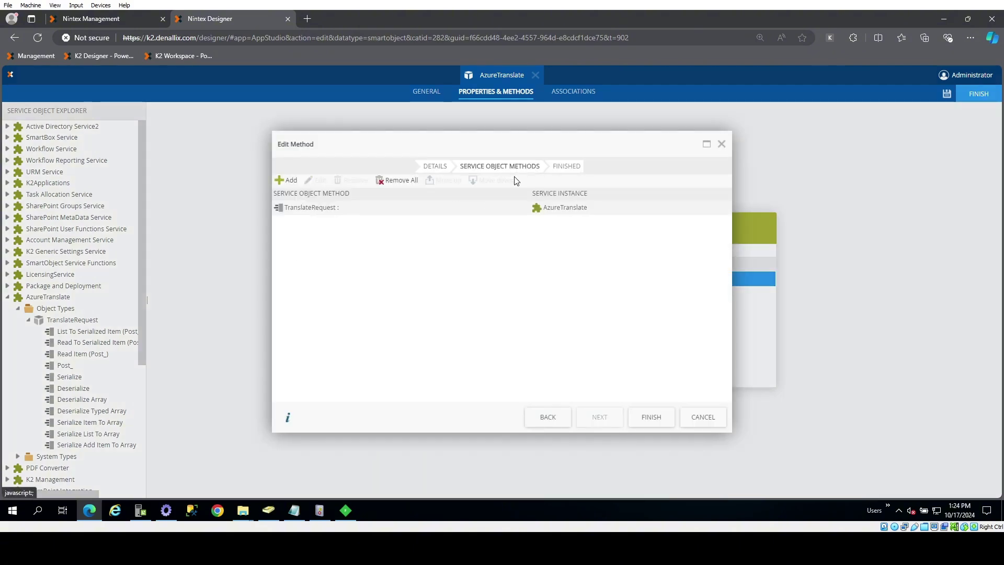
{"action": "left_click", "coordinate": [722, 144]}
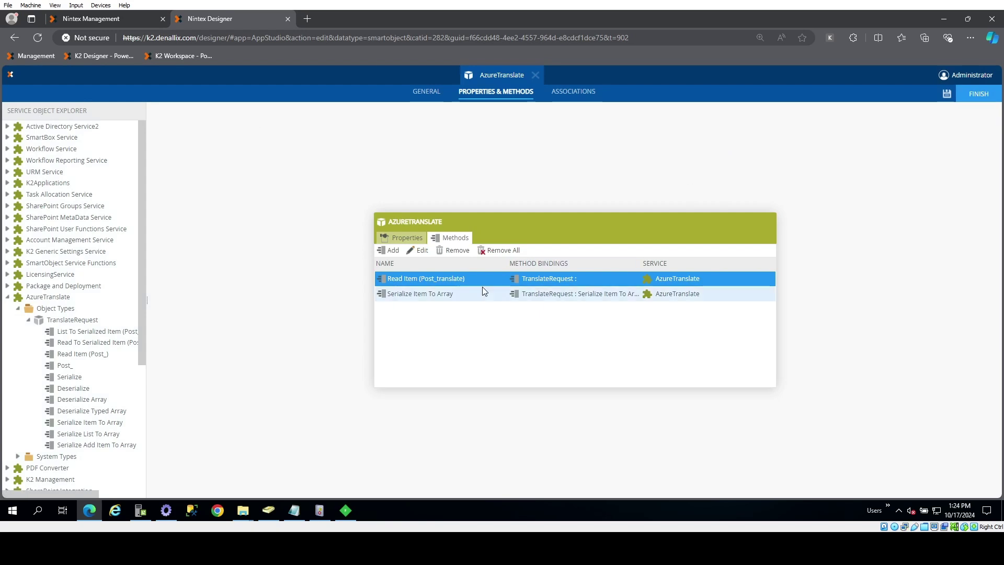
{"action": "left_click", "coordinate": [458, 254]}
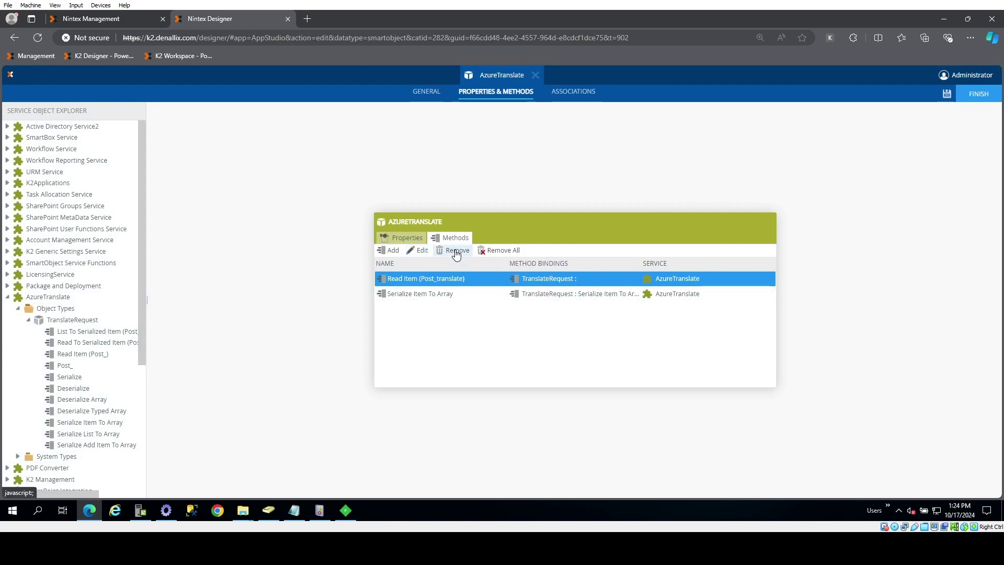
{"action": "left_click", "coordinate": [519, 328]}
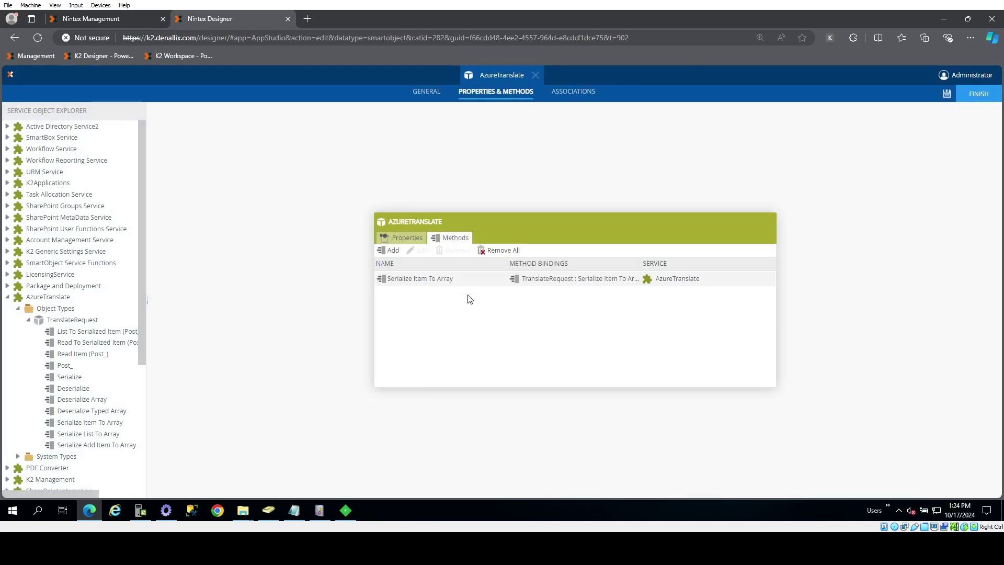
Step: Rename Serialize Item To Array to 'Translation Request - Serialize Item To Array'
{"action": "double_click", "coordinate": [464, 279]}
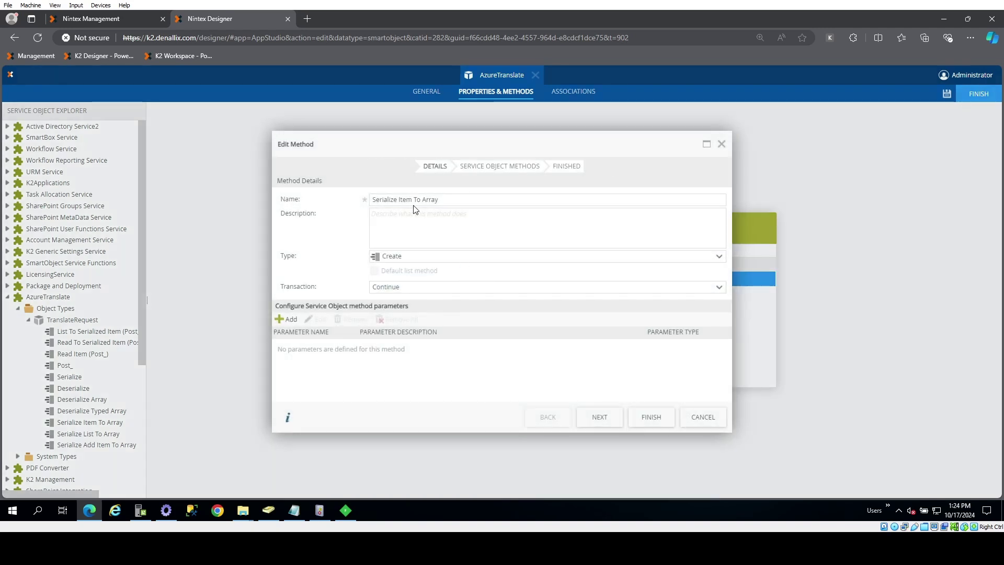
{"action": "left_click", "coordinate": [378, 200]}
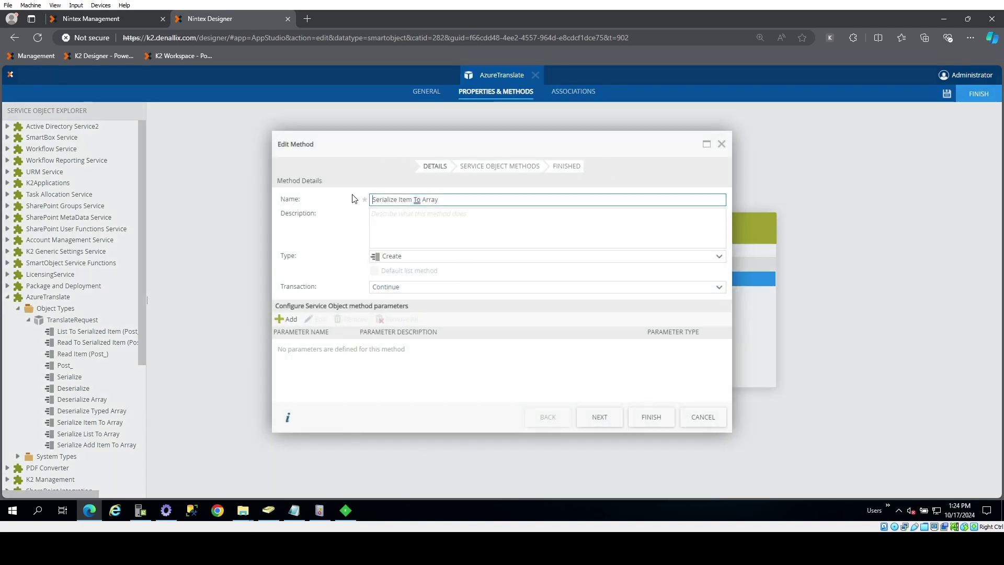
{"action": "type", "text": "Tran"}
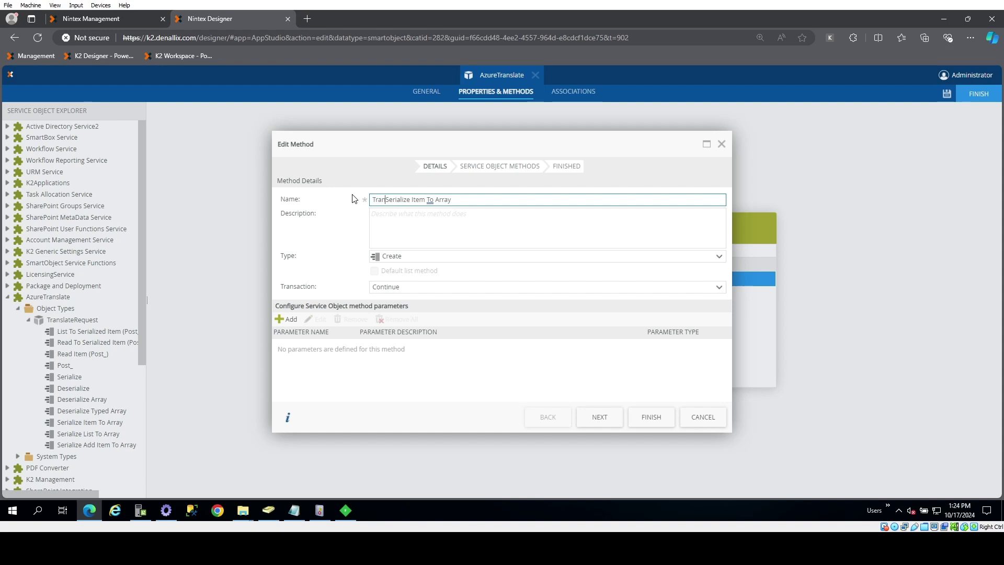
{"action": "type", "text": "slation REquest"}
{"action": "key", "text": "BackSpace"}
{"action": "key", "text": "BackSpace"}
{"action": "key", "text": "BackSpace"}
{"action": "key", "text": "BackSpace"}
{"action": "key", "text": "BackSpace"}
{"action": "key", "text": "BackSpace"}
{"action": "type", "text": "equest -"}
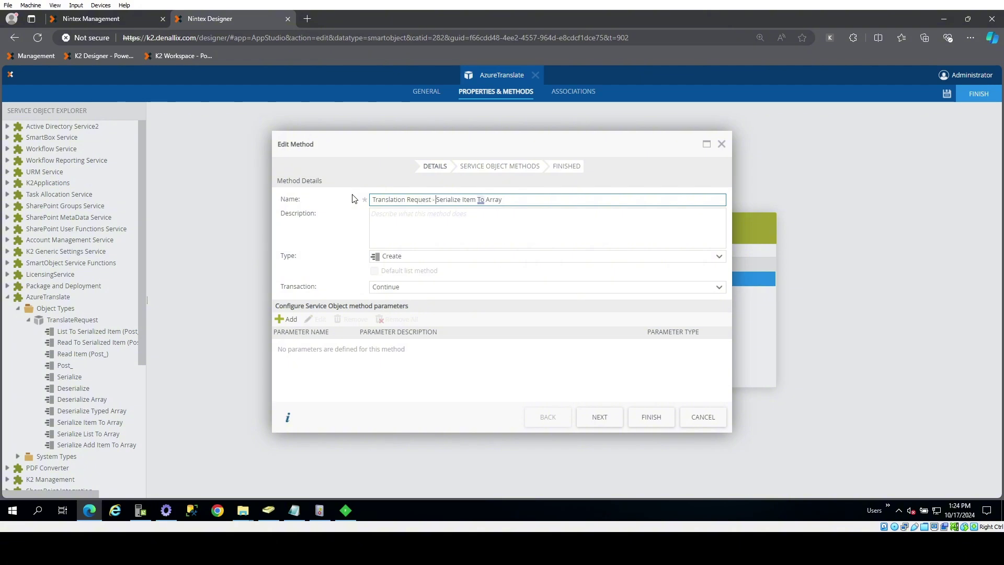
{"action": "left_click", "coordinate": [651, 417]}
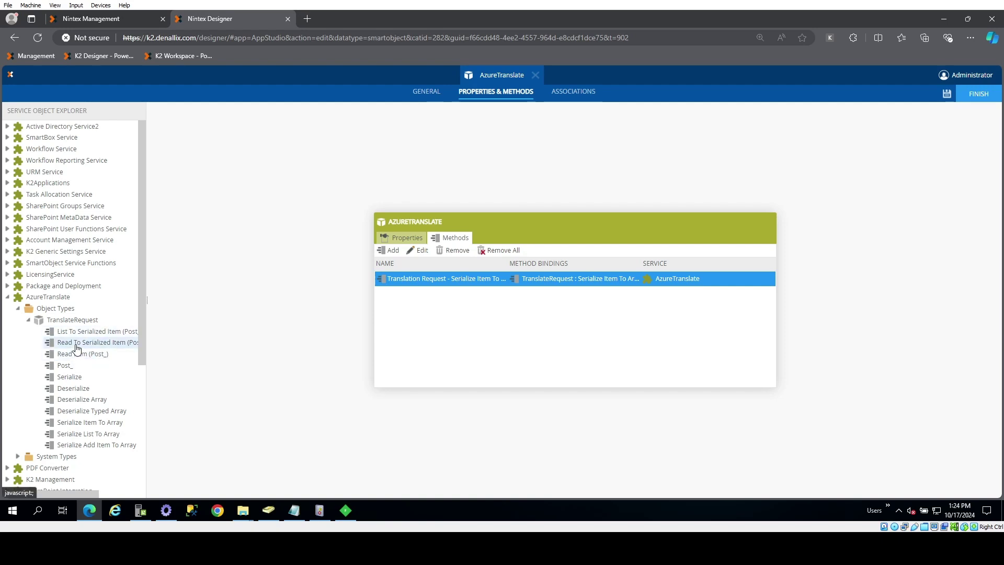
Step: Add Read To Serialized Item as a method with auto-mapped outputs and all inputs created, then save
{"action": "left_click_drag", "start_coordinate": [69, 342], "coordinate": [476, 317]}
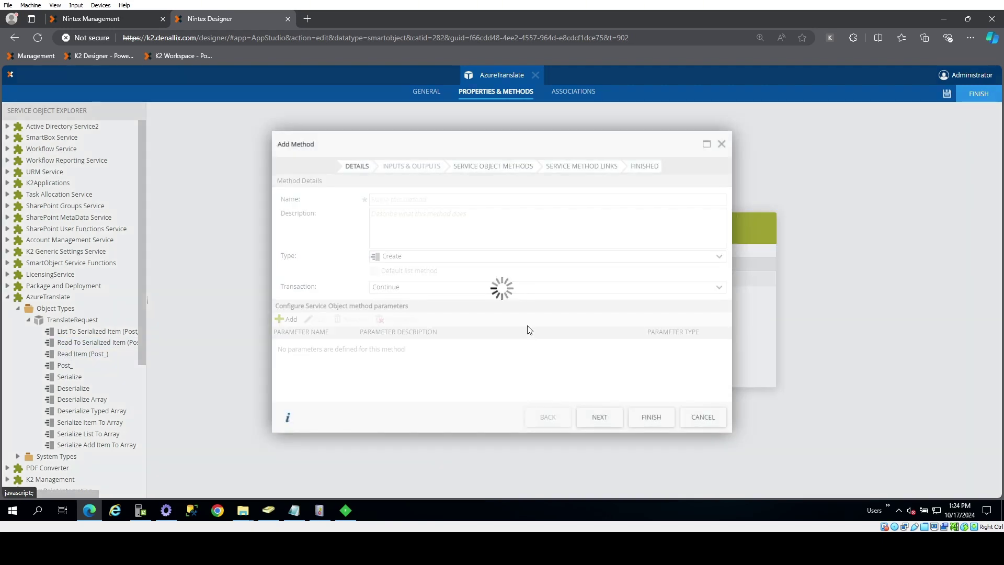
{"action": "left_click", "coordinate": [603, 417]}
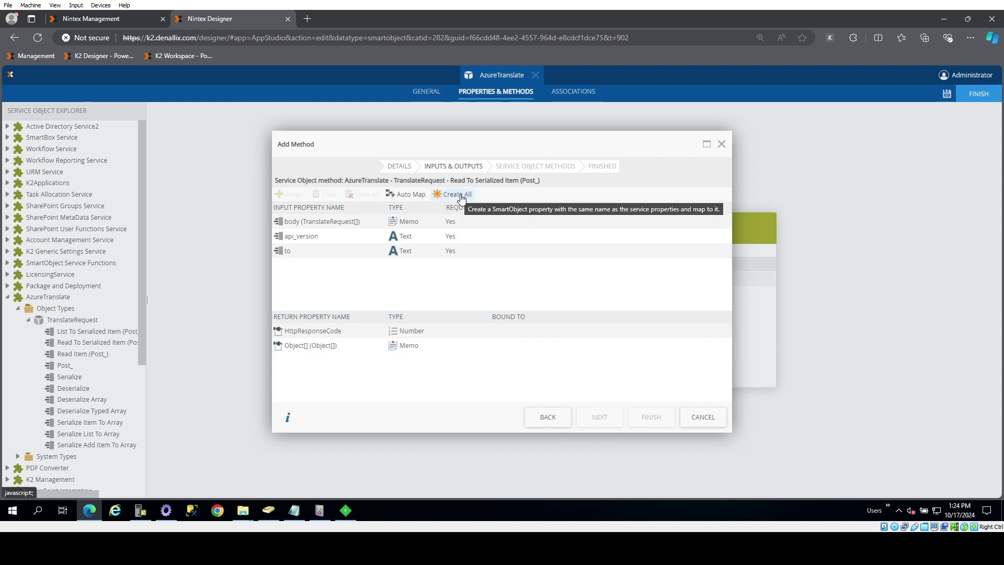
{"action": "left_click", "coordinate": [406, 194]}
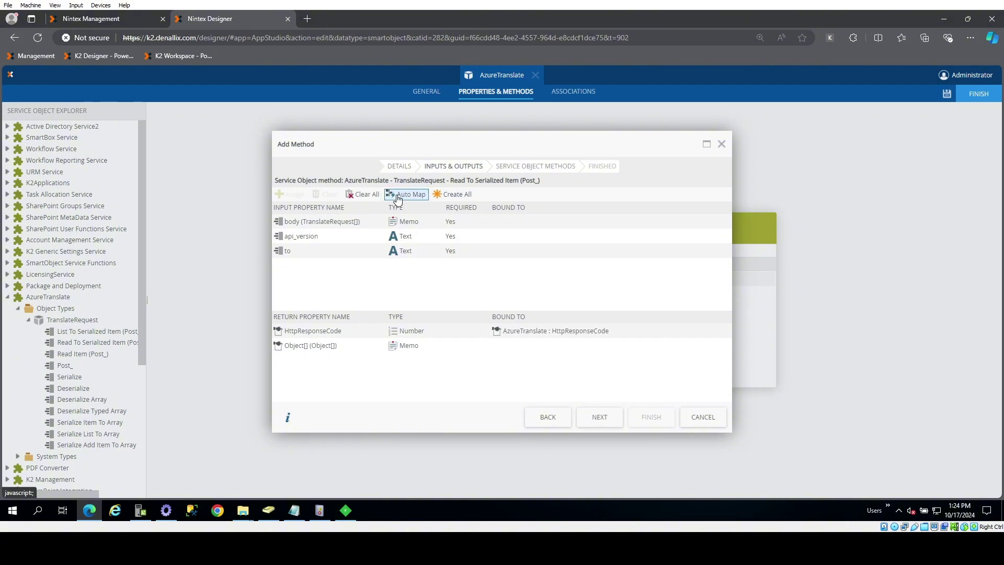
{"action": "left_click", "coordinate": [447, 195]}
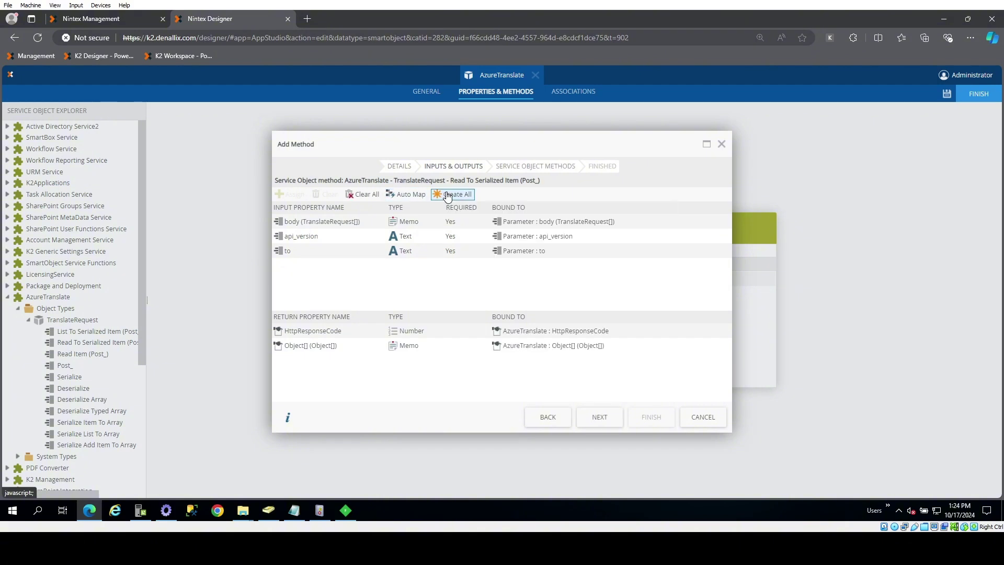
{"action": "left_click", "coordinate": [595, 413]}
{"action": "left_click", "coordinate": [648, 416]}
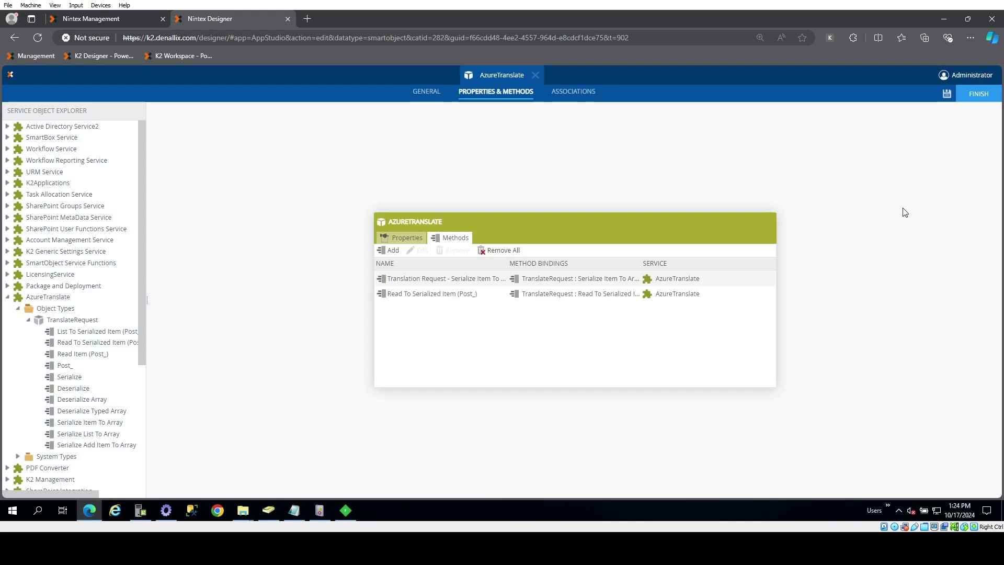
{"action": "left_click", "coordinate": [970, 96]}
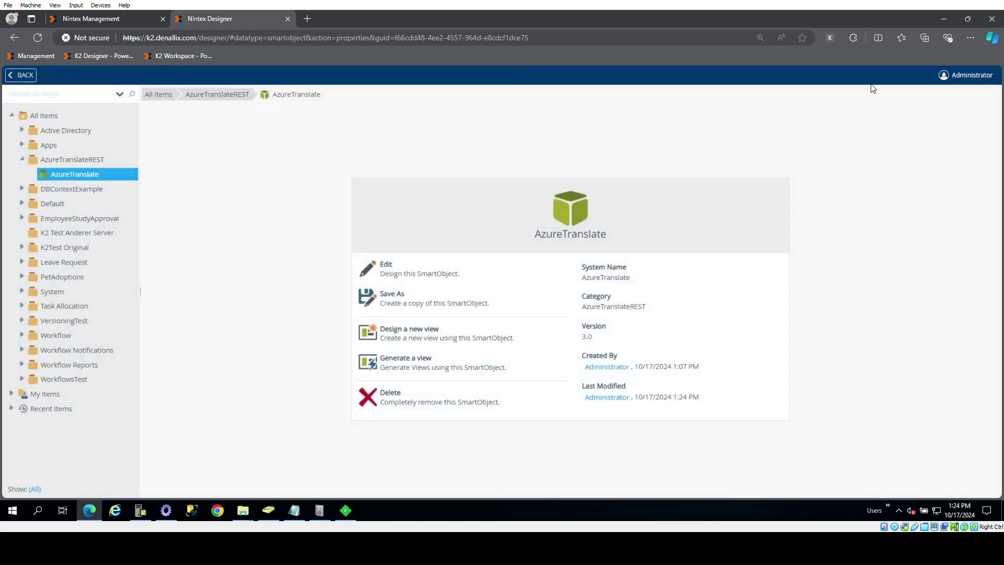
Step: Start testing the Read To Serialized Item (Post_) method of AzureTranslate
{"action": "left_click", "coordinate": [830, 38]}
{"action": "left_click", "coordinate": [826, 68]}
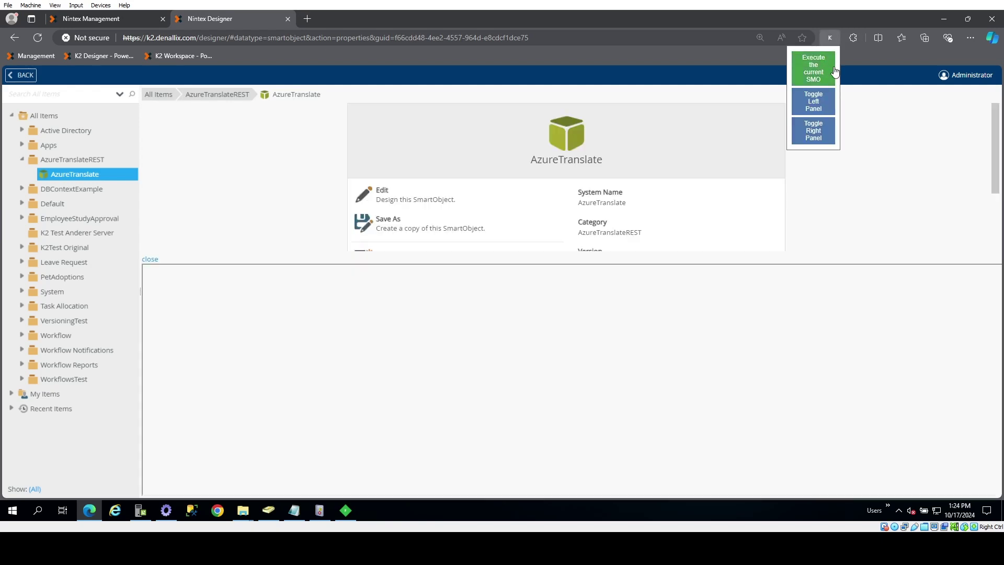
{"action": "left_click", "coordinate": [494, 316]}
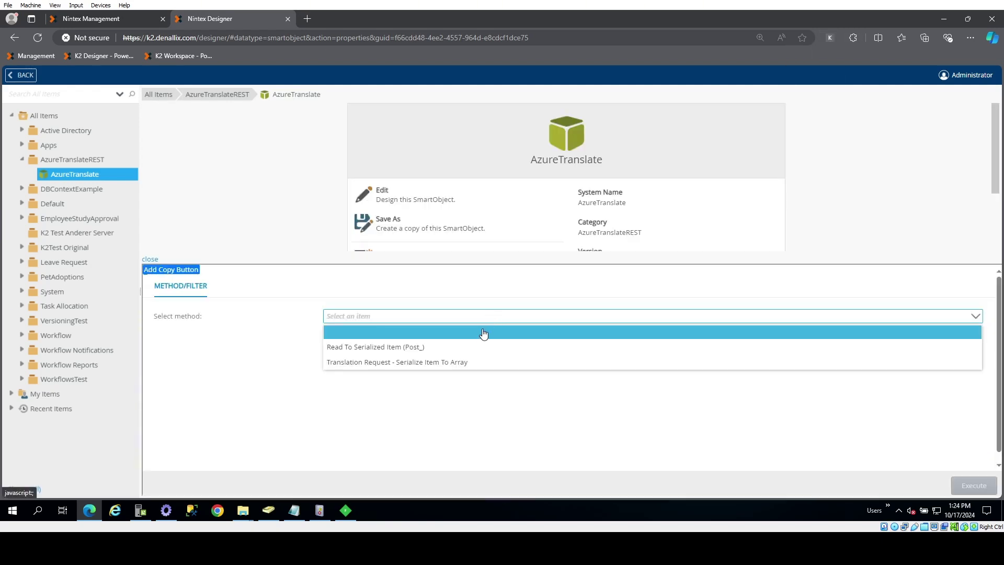
{"action": "left_click", "coordinate": [463, 349]}
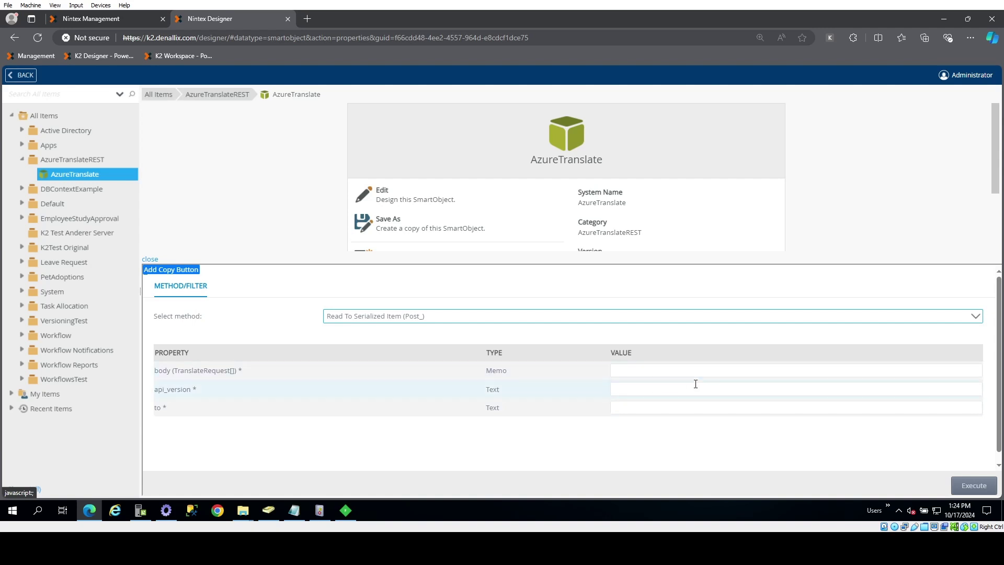
{"action": "left_click", "coordinate": [665, 370]}
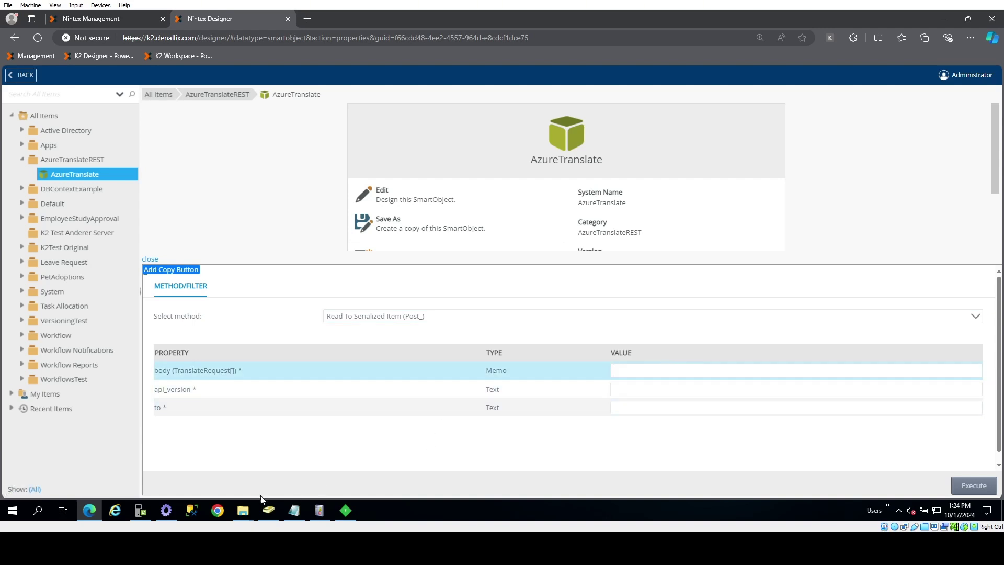
Step: Paste the Hello World JSON body from Notepad, set api_version 3.0 and to es-es, and execute
{"action": "left_click", "coordinate": [293, 507]}
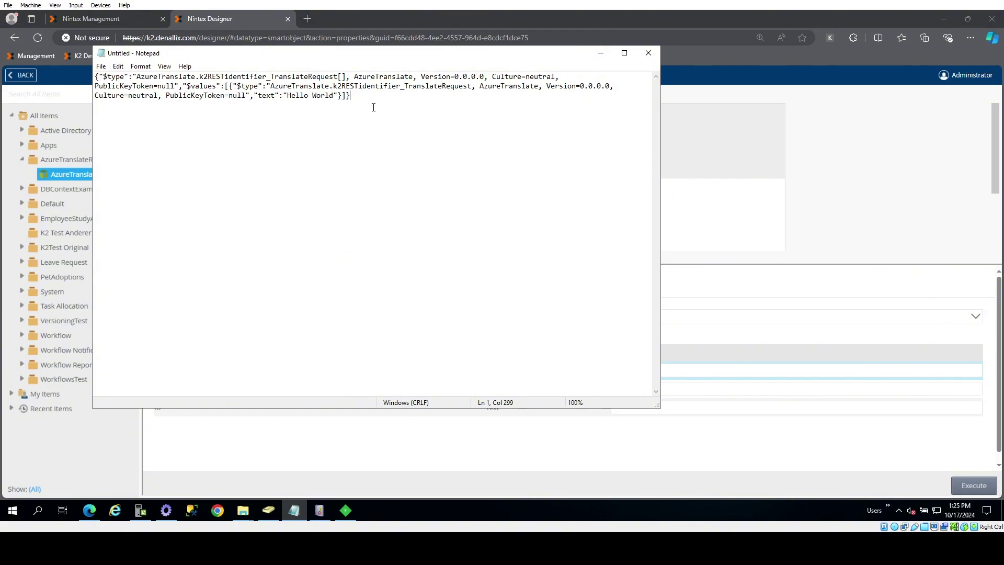
{"action": "left_click", "coordinate": [58, 72]}
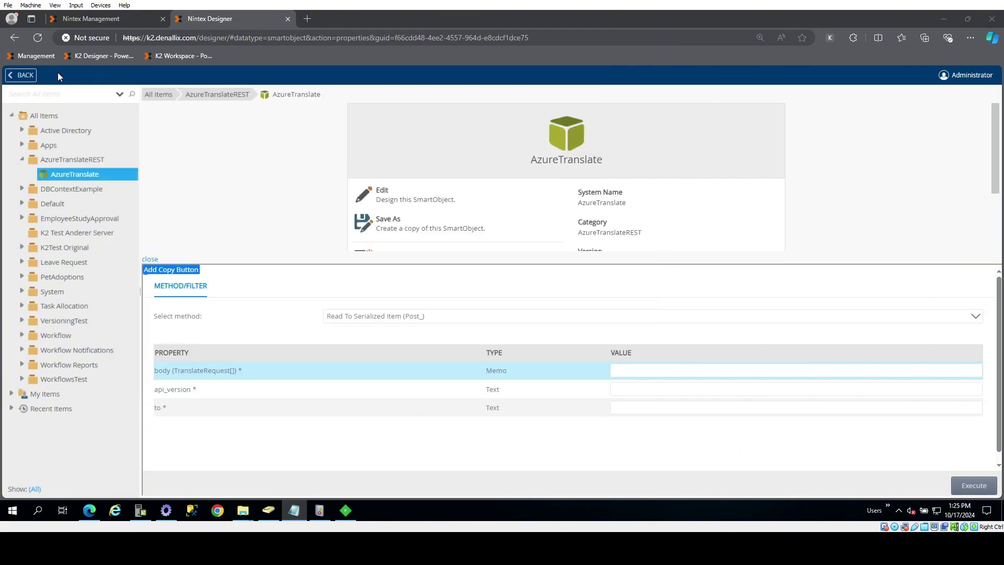
{"action": "left_click", "coordinate": [291, 507]}
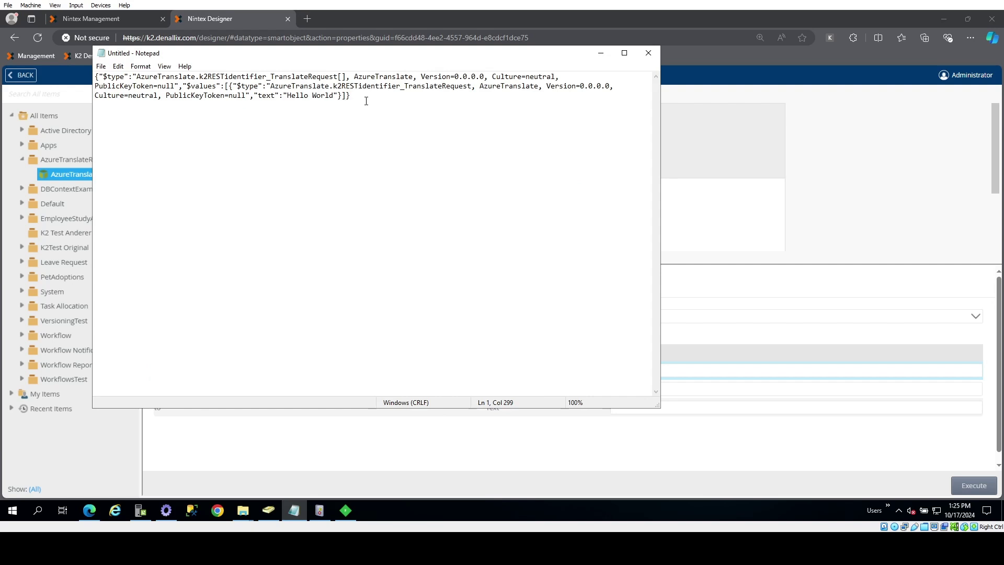
{"action": "left_click_drag", "start_coordinate": [366, 101], "coordinate": [95, 76]}
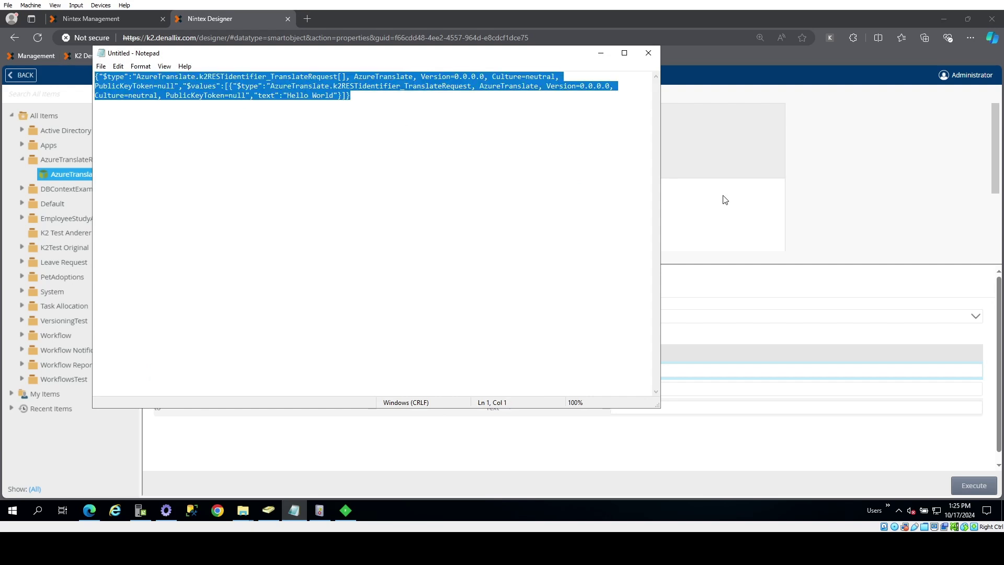
{"action": "left_click", "coordinate": [832, 334]}
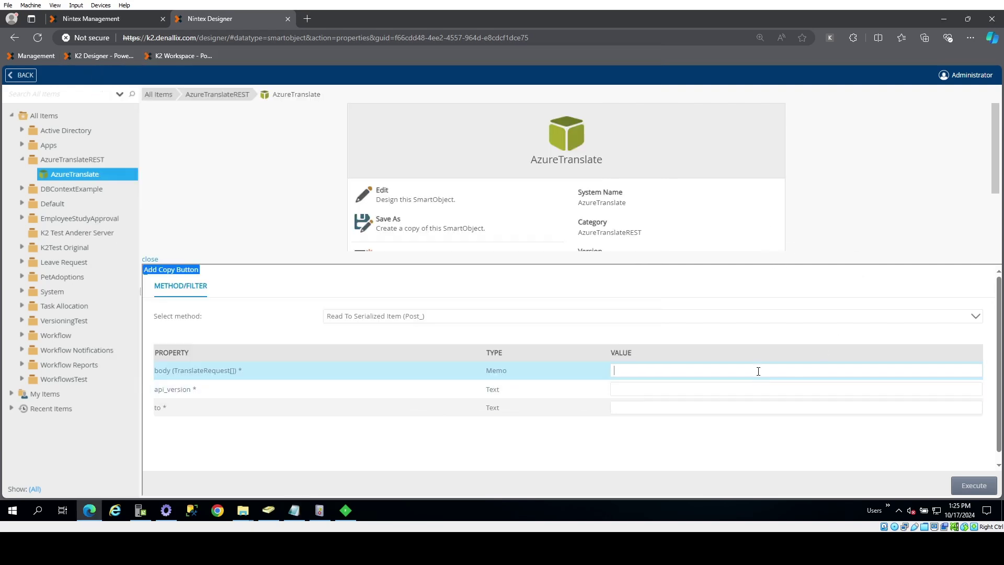
{"action": "key", "text": "ctrl+v"}
{"action": "left_click", "coordinate": [741, 392]}
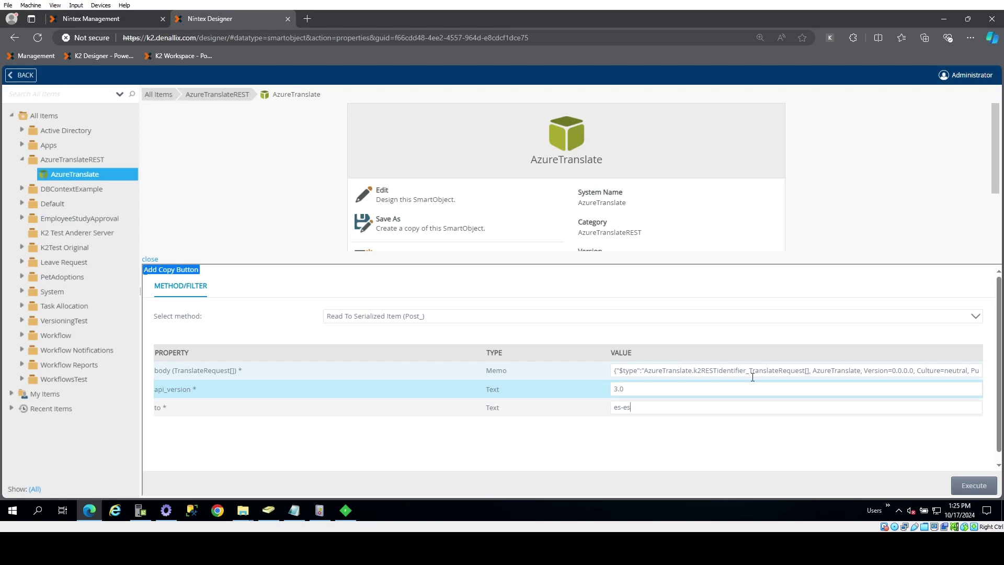
{"action": "left_click", "coordinate": [973, 485]}
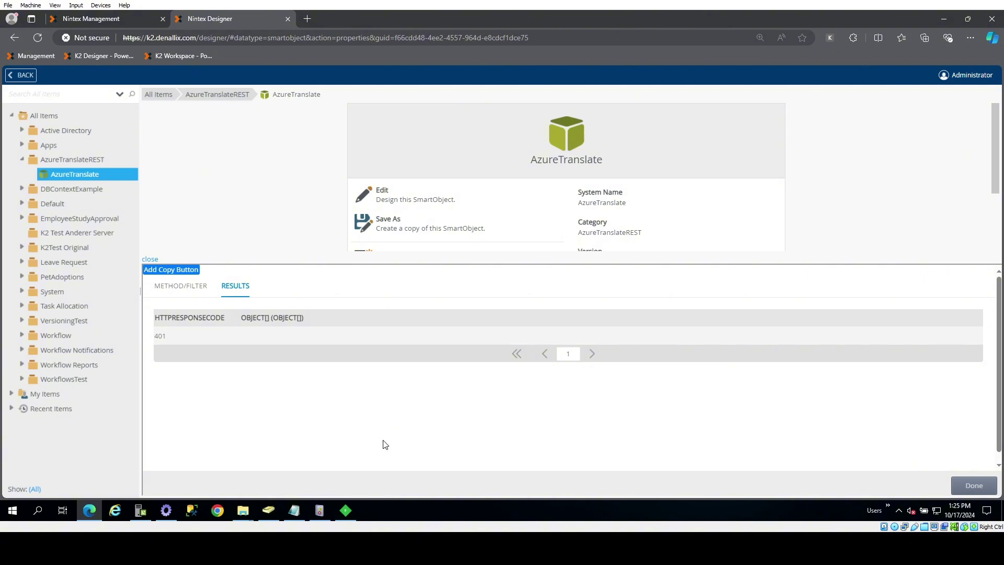
Step: Clear Fiddler's captured sessions and re-execute the Read To Serialized Item test
{"action": "left_click", "coordinate": [345, 512]}
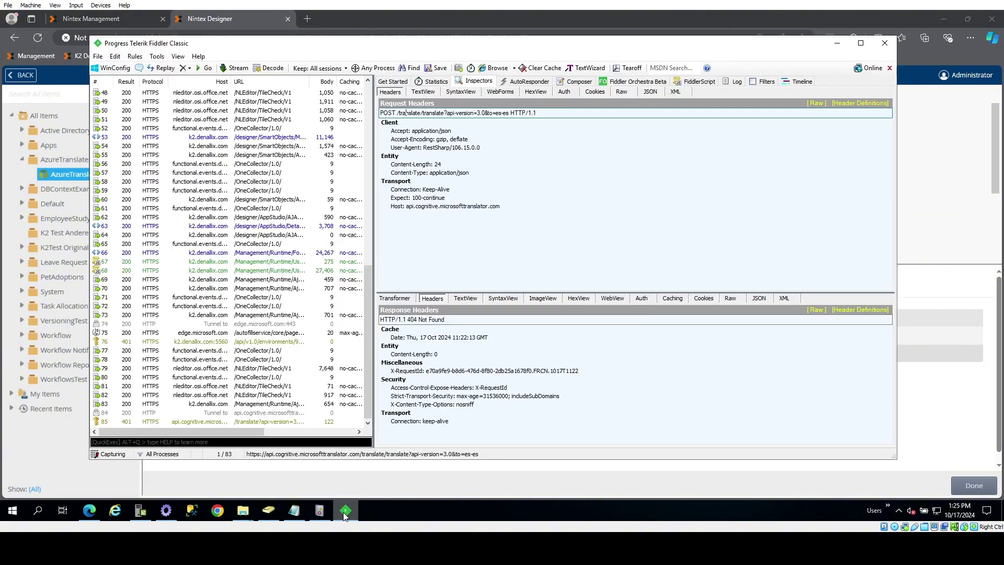
{"action": "left_click", "coordinate": [186, 68]}
{"action": "left_click", "coordinate": [211, 80]}
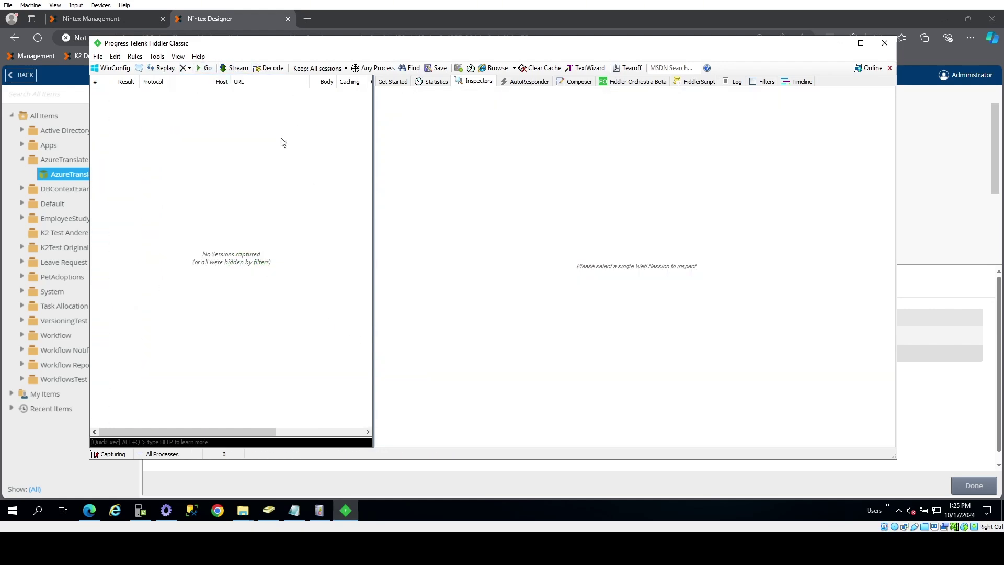
{"action": "left_click", "coordinate": [449, 21]}
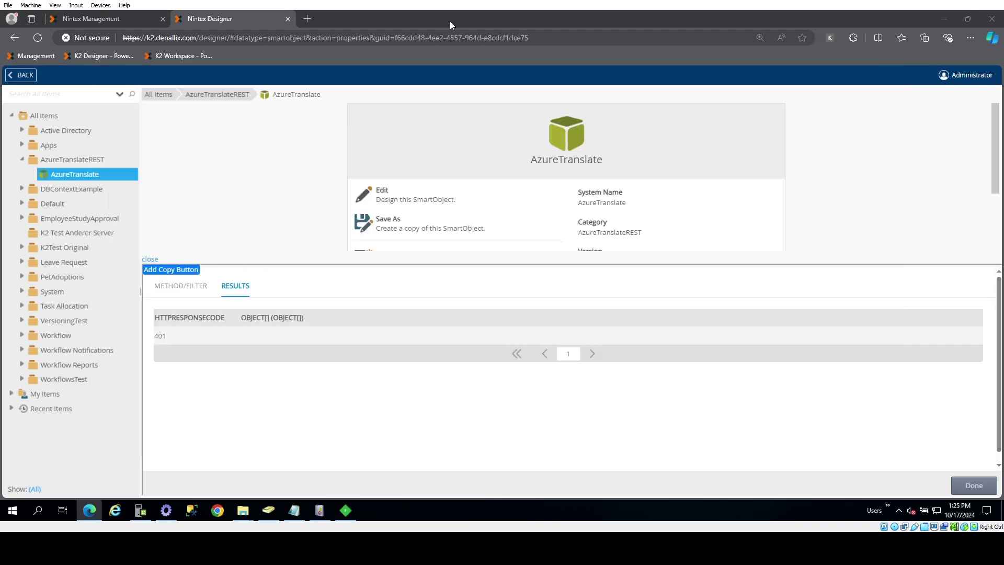
{"action": "left_click", "coordinate": [196, 291]}
{"action": "left_click", "coordinate": [964, 486]}
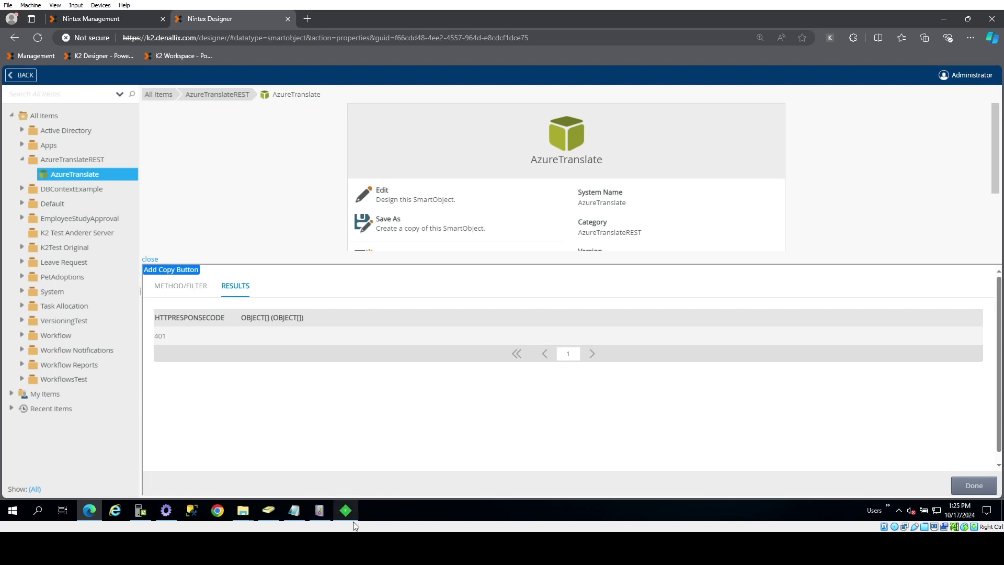
{"action": "left_click", "coordinate": [345, 512]}
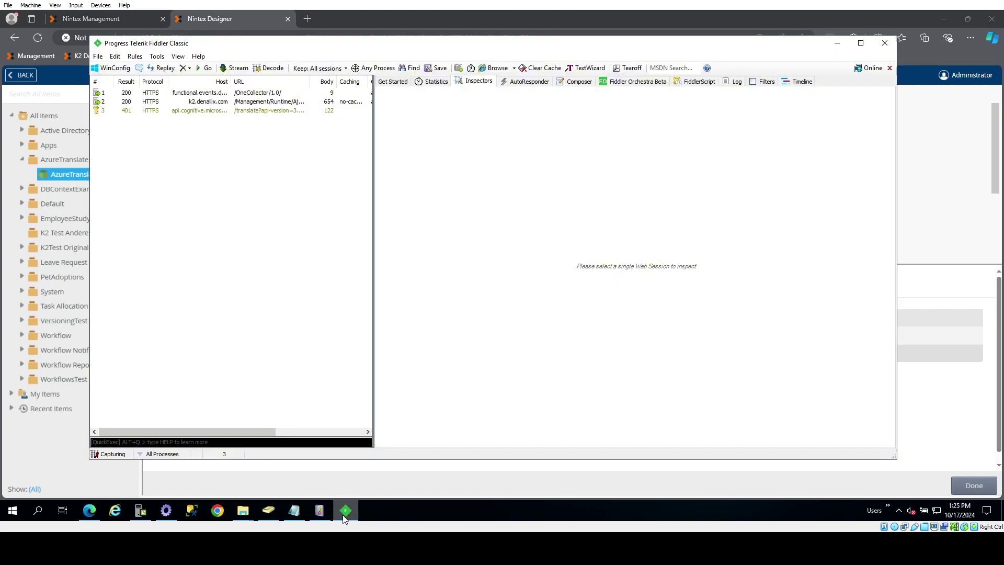
Step: Inspect the translate session's path, User-Agent and Accept headers, and its 401 Unauthorized response
{"action": "left_click", "coordinate": [159, 112]}
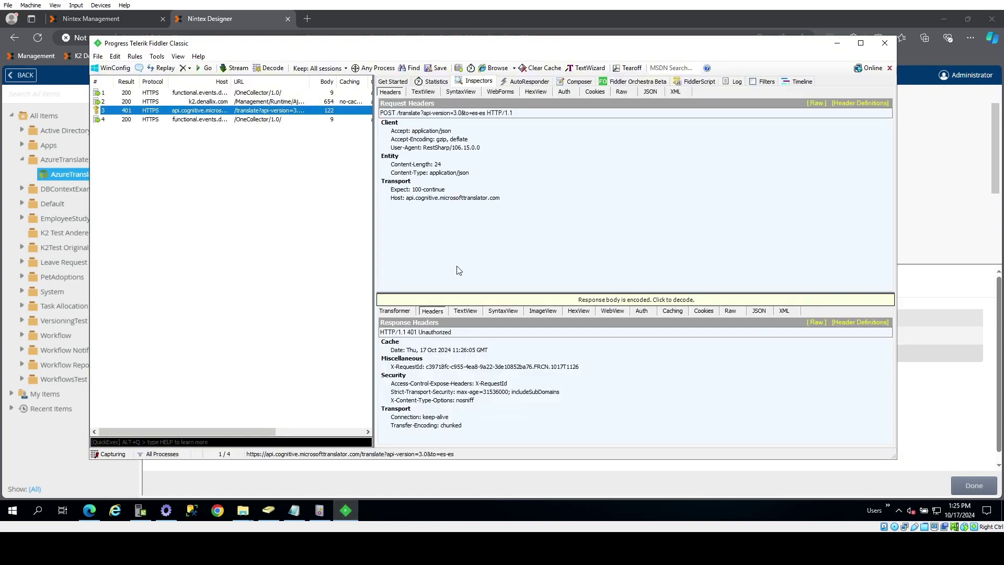
{"action": "double_click", "coordinate": [405, 113]}
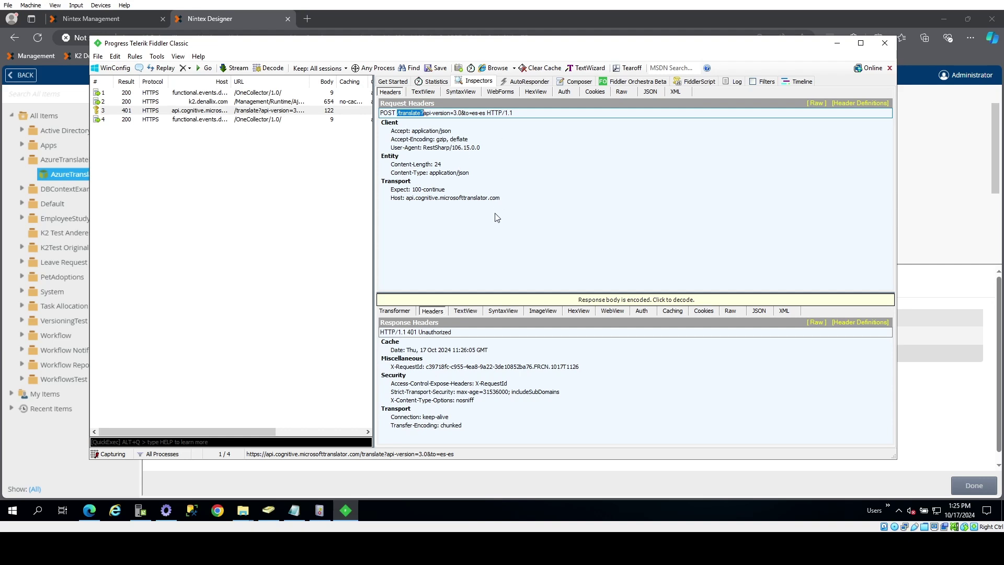
{"action": "left_click", "coordinate": [408, 148]}
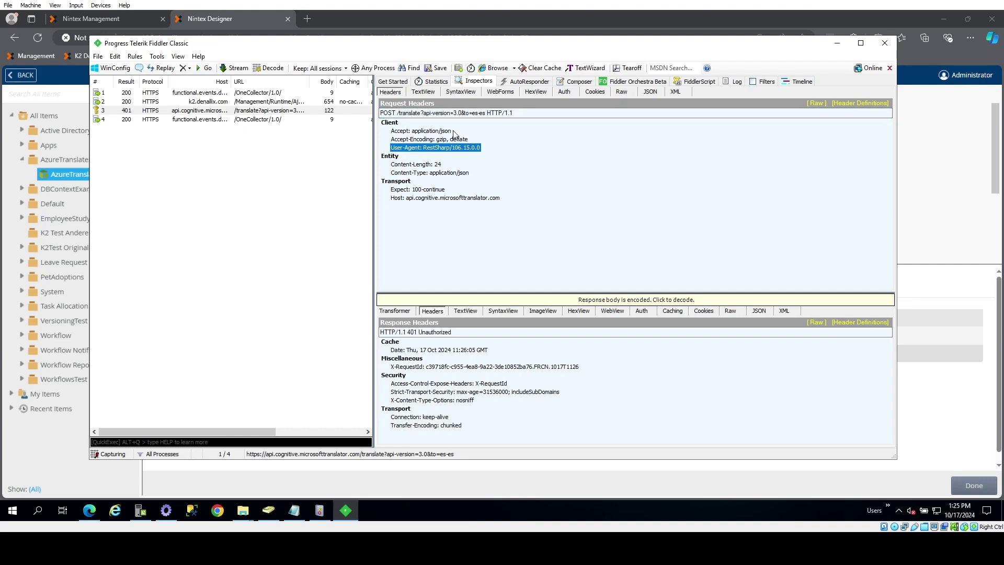
{"action": "left_click", "coordinate": [447, 131]}
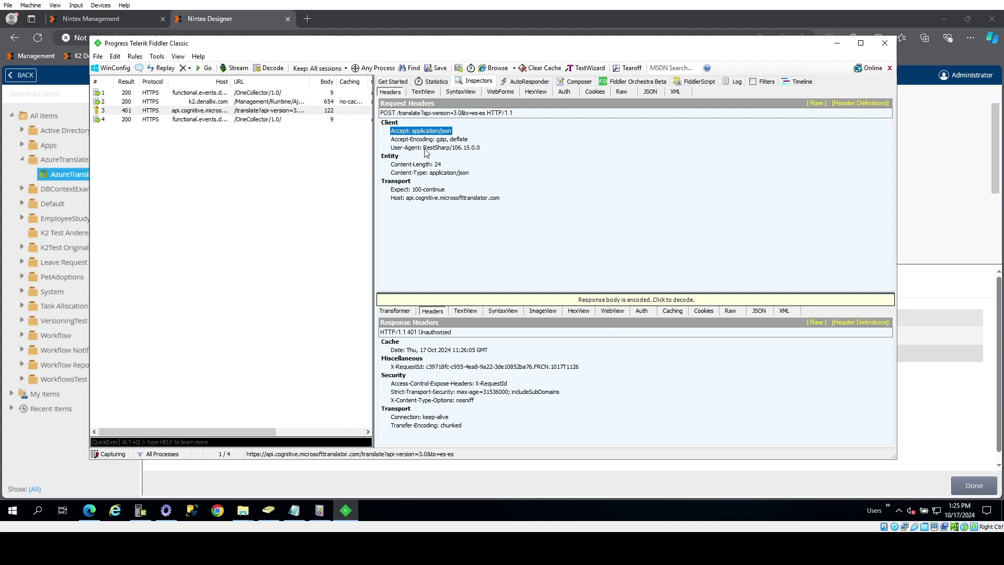
{"action": "left_click", "coordinate": [546, 331]}
{"action": "mouse_move", "coordinate": [319, 510]}
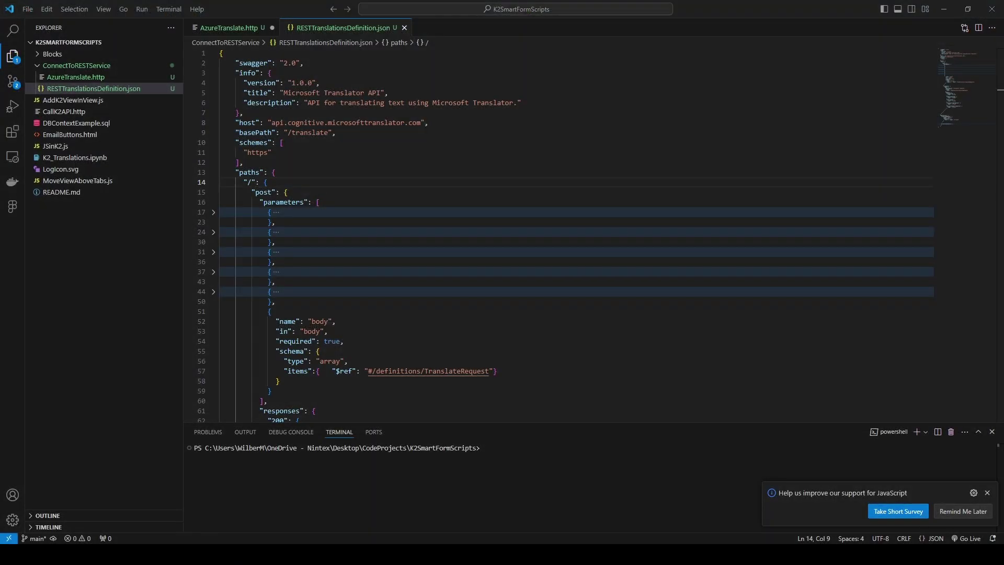
Step: In AzureTranslate.http, review the URL and the Ocp-Apim Subscription key and Region headers
{"action": "left_click", "coordinate": [229, 28]}
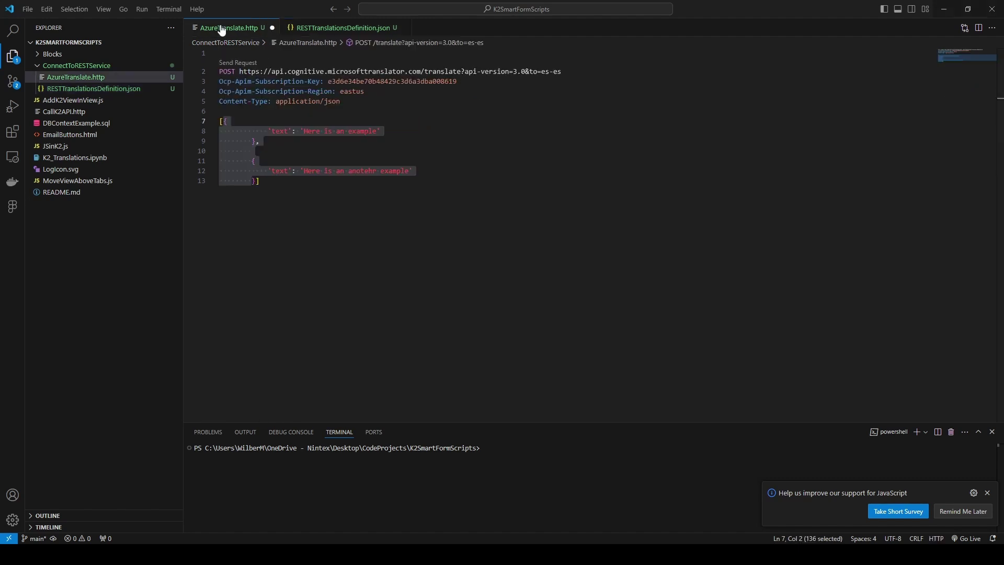
{"action": "left_click", "coordinate": [396, 296]}
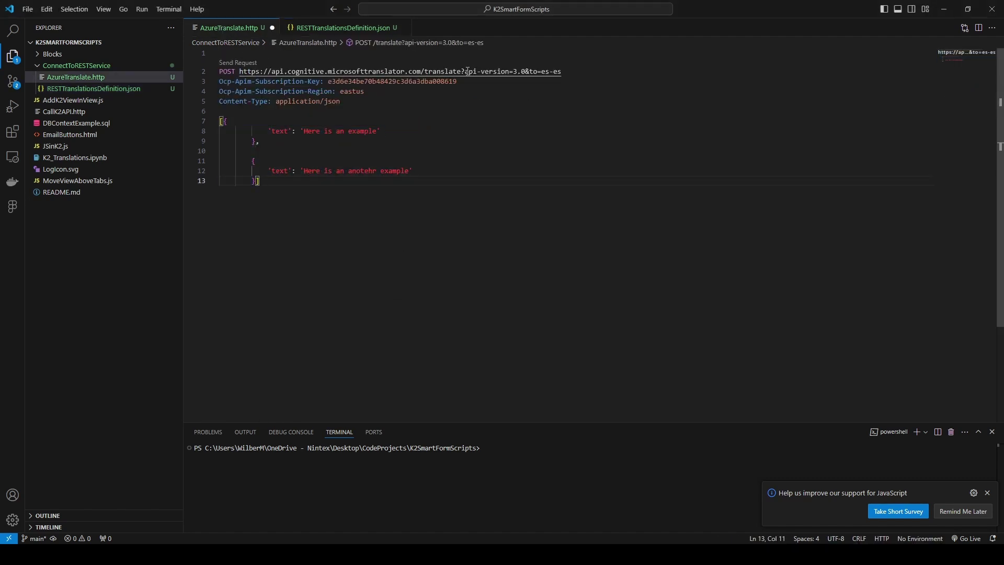
{"action": "left_click", "coordinate": [563, 71]}
{"action": "double_click", "coordinate": [298, 81]}
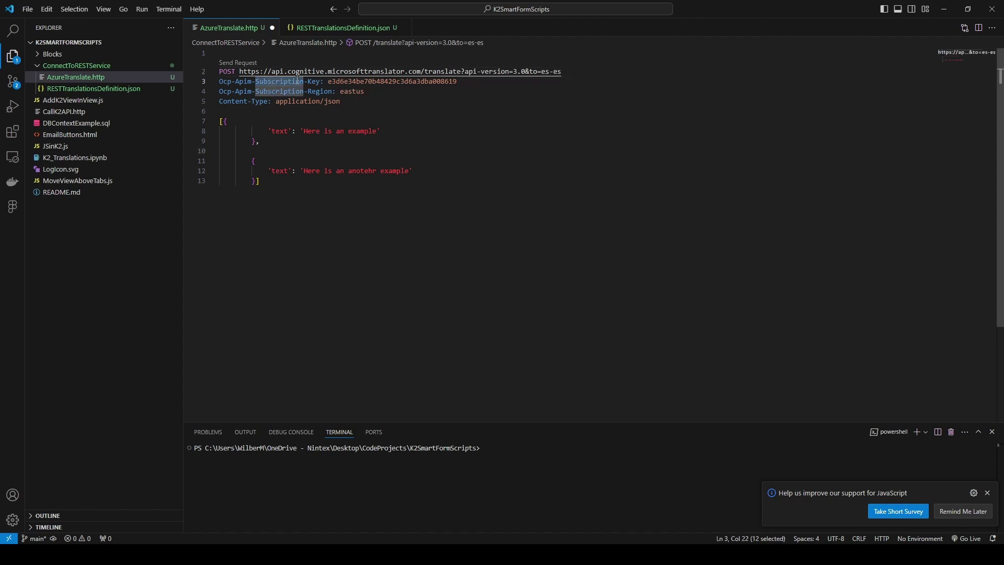
{"action": "double_click", "coordinate": [296, 101]}
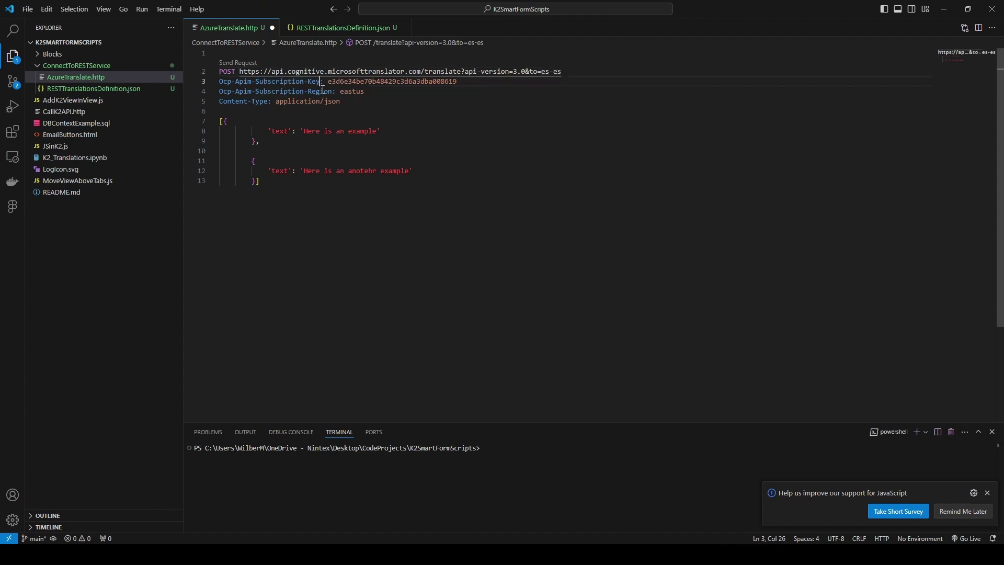
{"action": "double_click", "coordinate": [323, 91]}
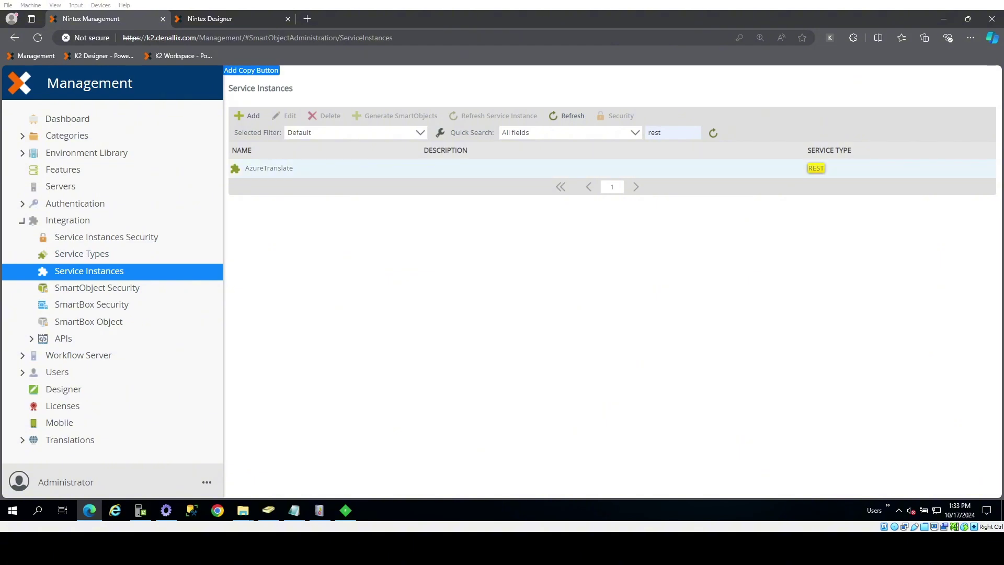
Step: Change AzureTranslate's Add HTTP Request Header Property To Methods from False to True and confirm
{"action": "double_click", "coordinate": [312, 168]}
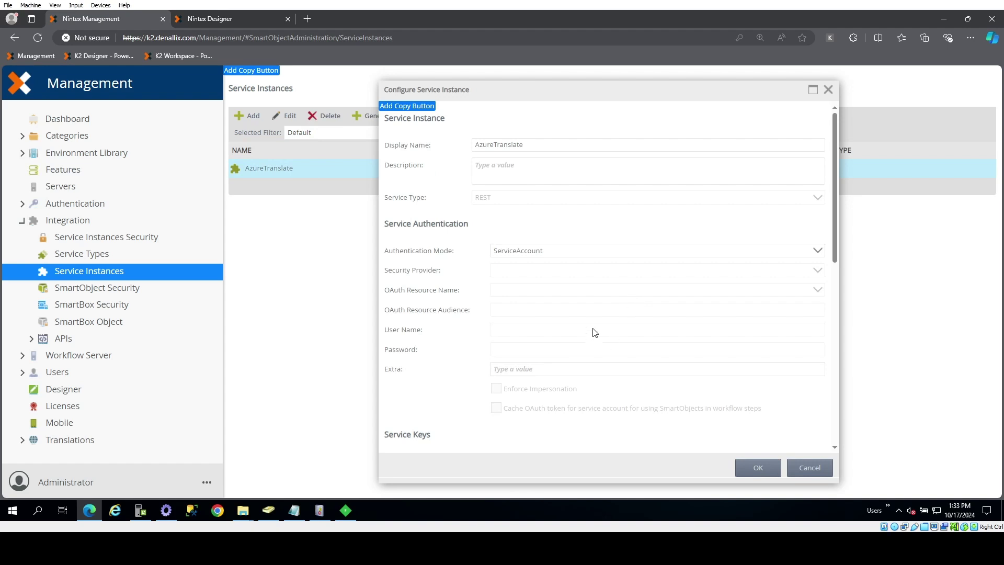
{"action": "scroll", "coordinate": [595, 333], "scroll_direction": "down", "scroll_amount": 2}
{"action": "scroll", "coordinate": [594, 328], "scroll_direction": "down", "scroll_amount": 3}
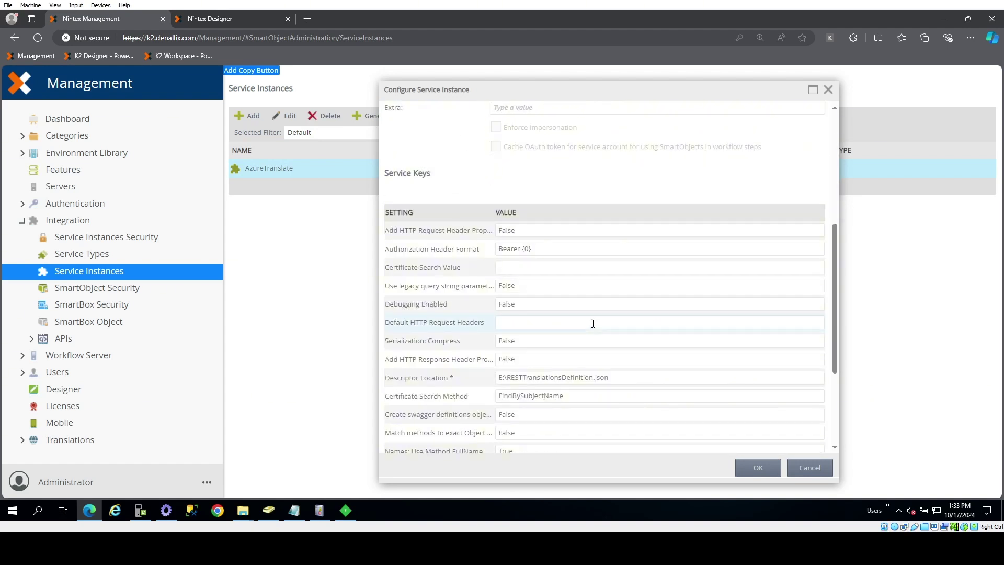
{"action": "scroll", "coordinate": [593, 324], "scroll_direction": "down", "scroll_amount": 1}
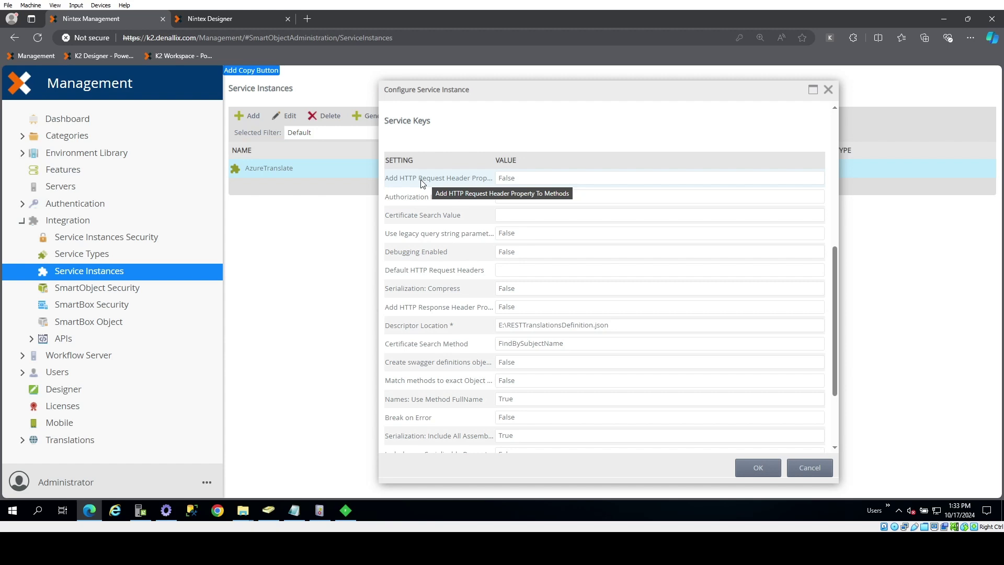
{"action": "left_click", "coordinate": [530, 174]}
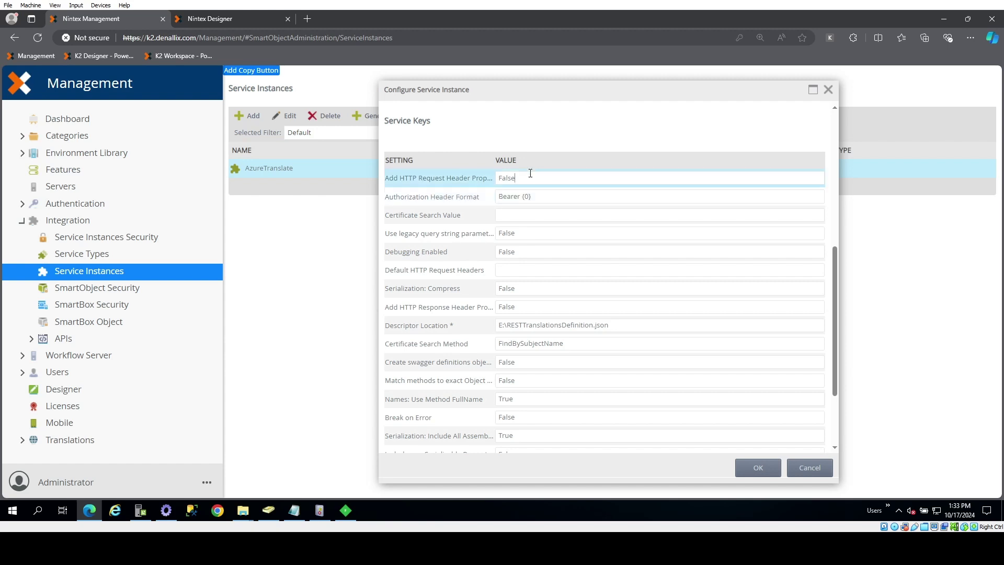
{"action": "key", "text": "ctrl+a"}
{"action": "type", "text": "True"}
{"action": "left_click", "coordinate": [758, 468]}
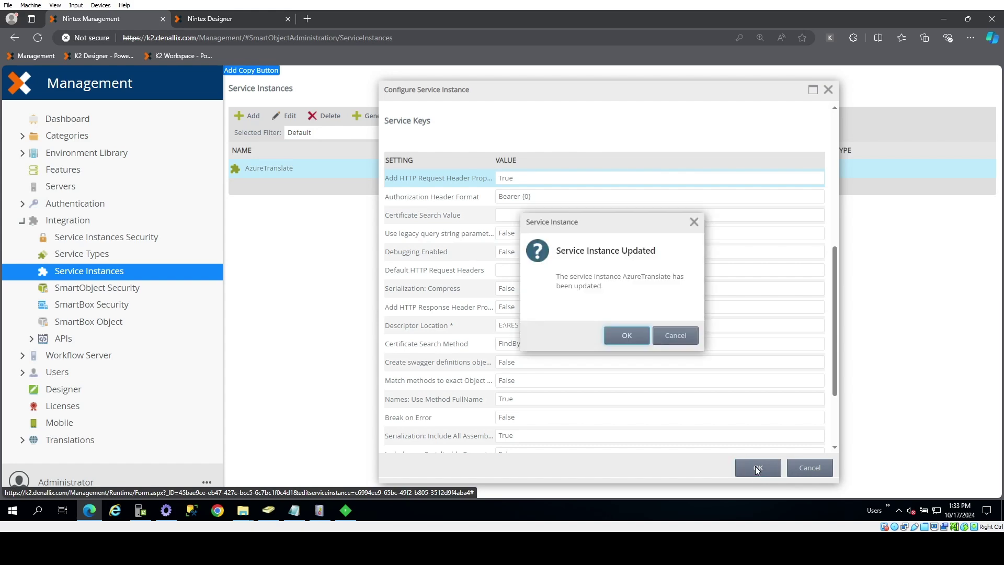
{"action": "left_click", "coordinate": [627, 336]}
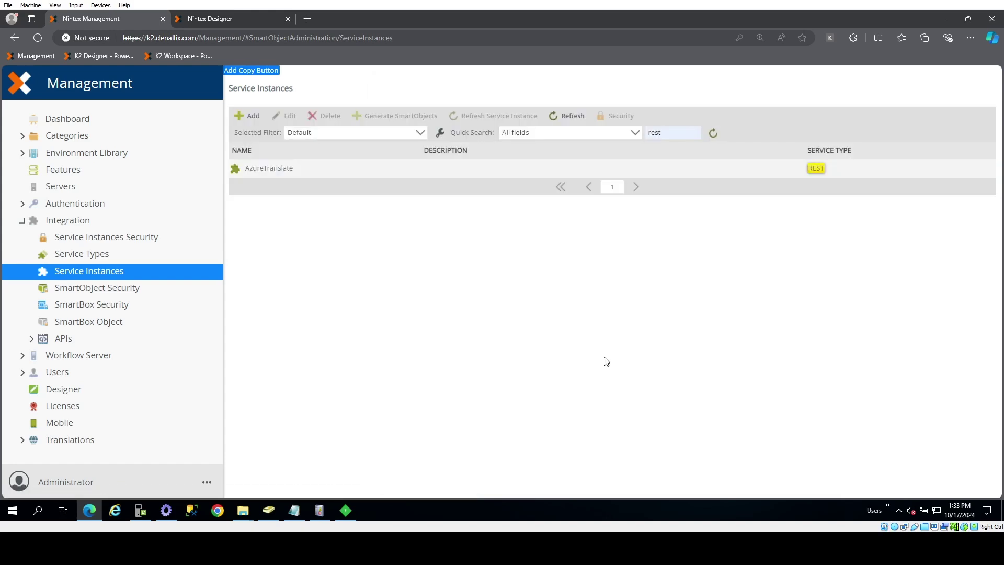
Step: Edit the AzureTranslate SmartObject's Read To Serialized Item method and open its service object method bindings
{"action": "left_click", "coordinate": [232, 18]}
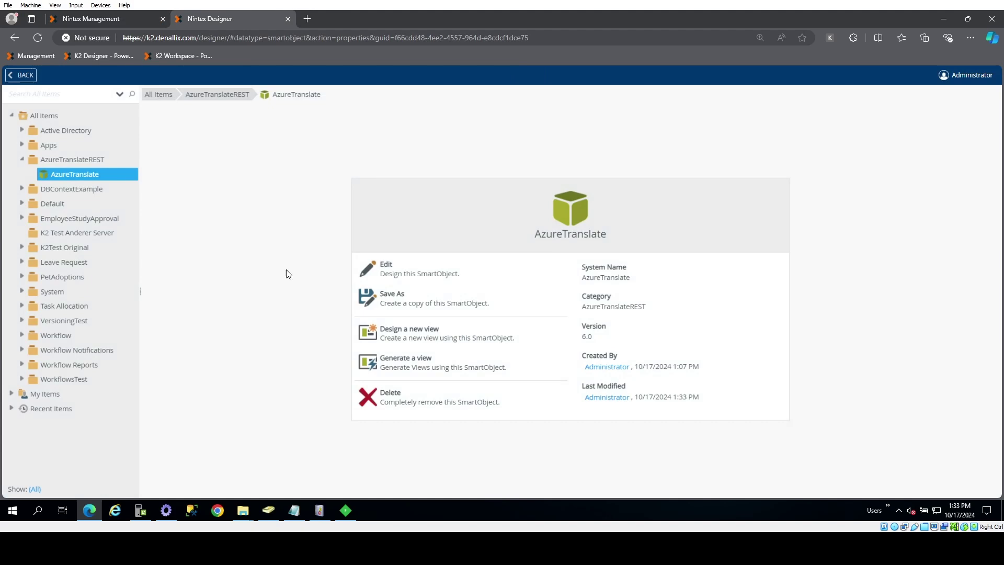
{"action": "left_click", "coordinate": [413, 267]}
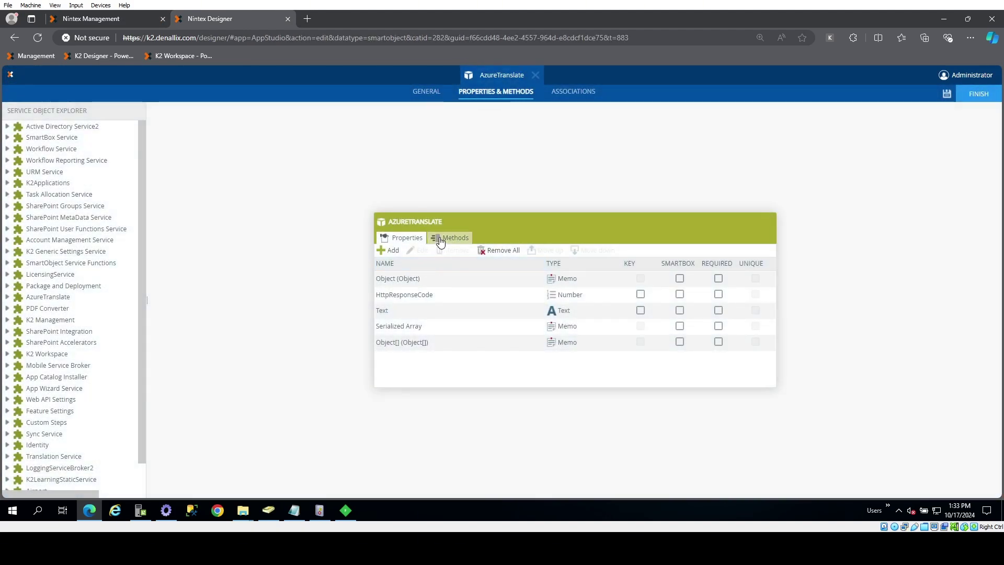
{"action": "left_click", "coordinate": [451, 238]}
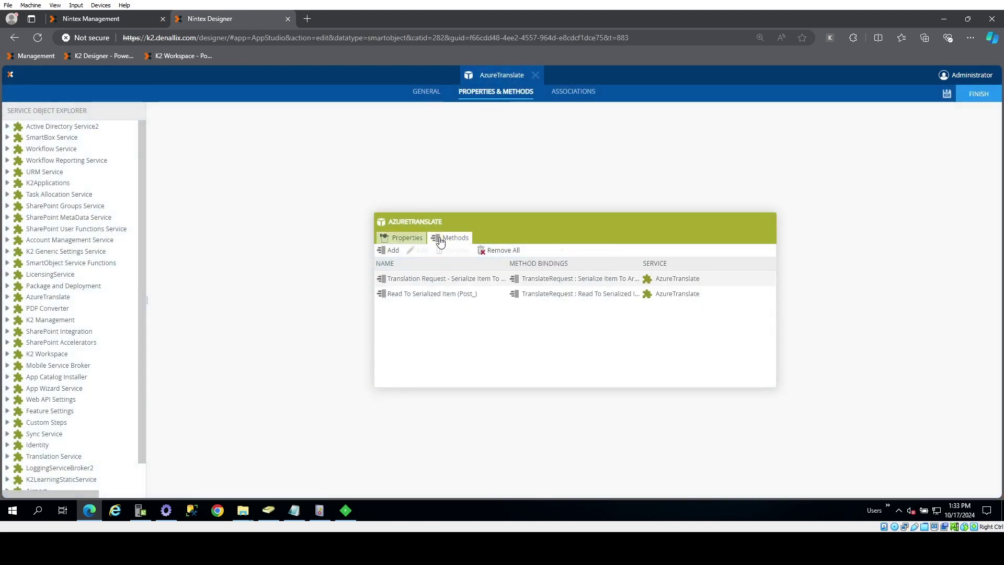
{"action": "double_click", "coordinate": [472, 292]}
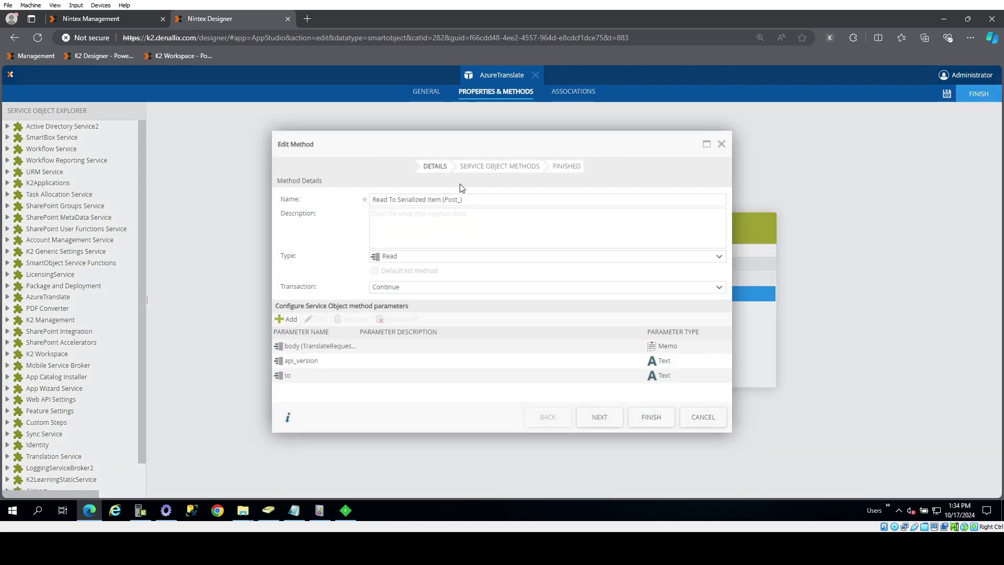
{"action": "left_click", "coordinate": [501, 171]}
{"action": "double_click", "coordinate": [413, 205]}
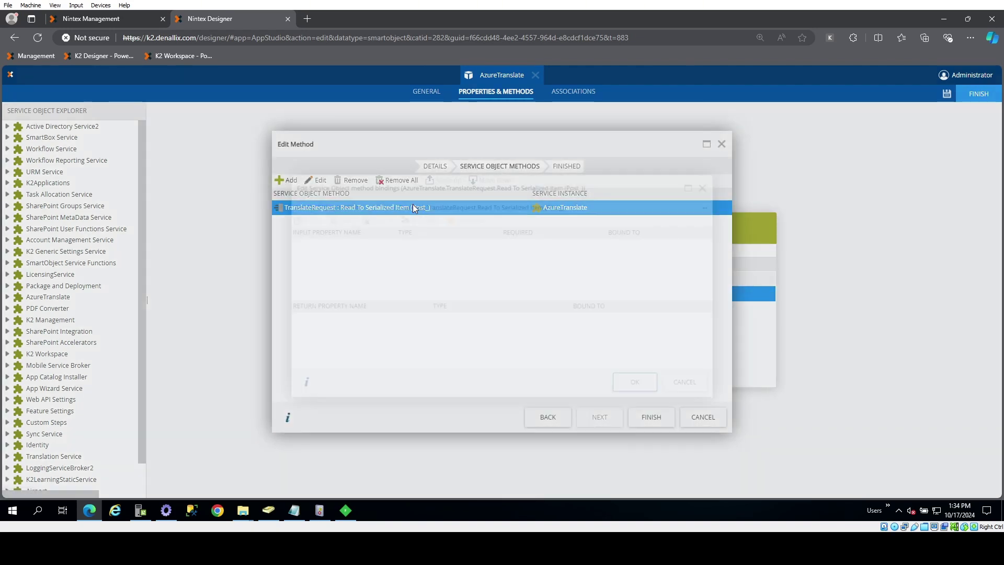
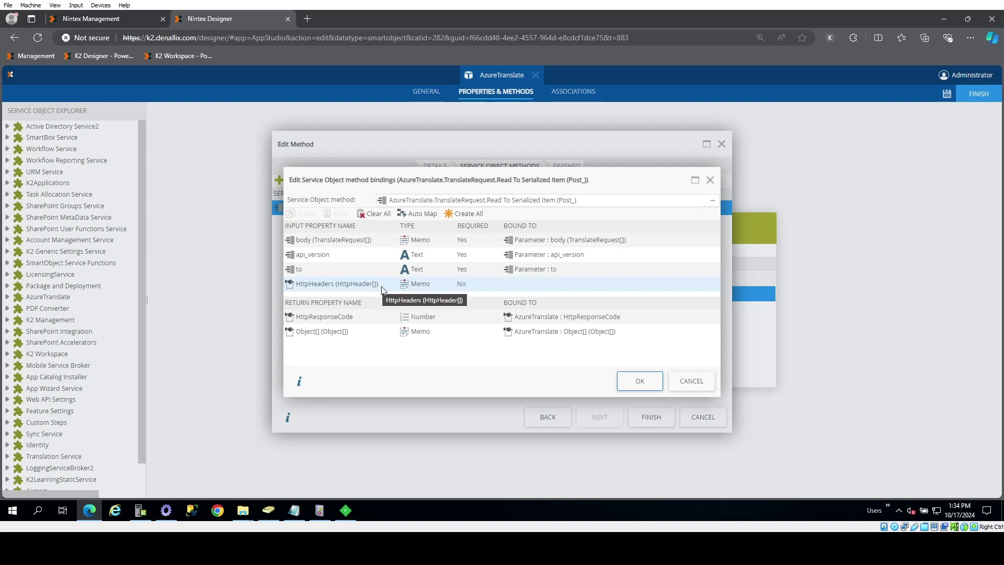
Step: Cancel the service object bindings and the Edit Method dialog for Read To Serialized Item without saving
{"action": "left_click", "coordinate": [683, 383]}
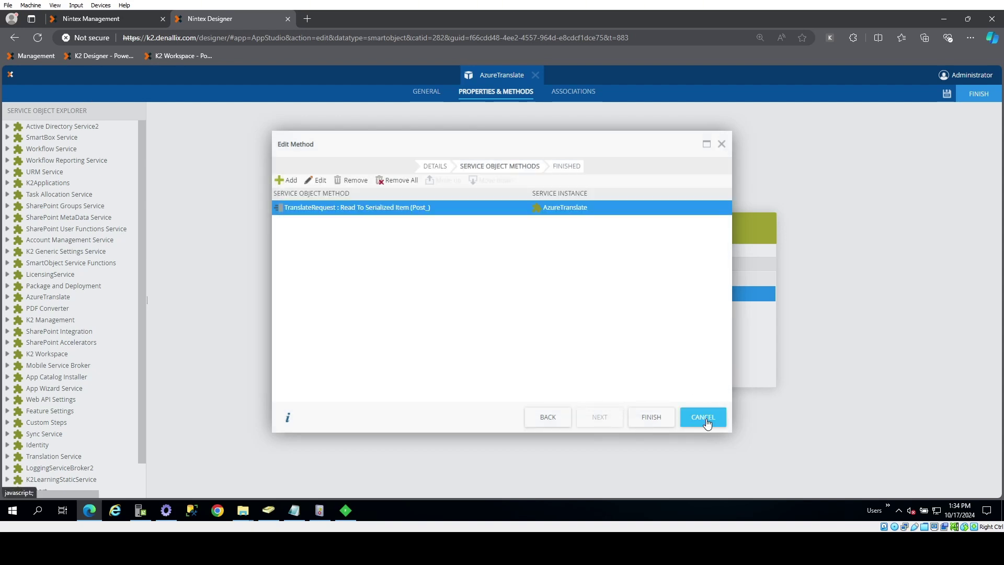
{"action": "left_click", "coordinate": [705, 418]}
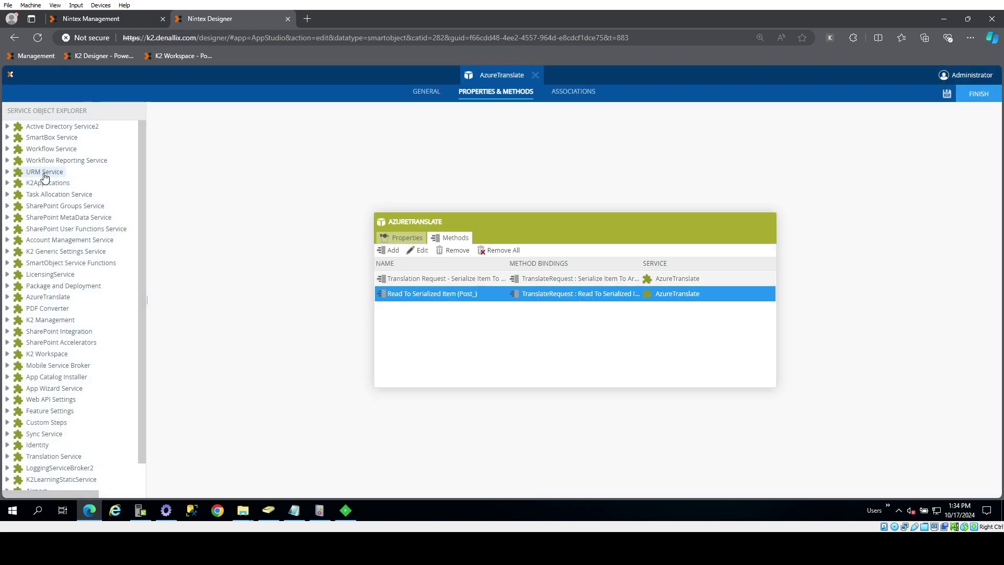
Step: Add HttpHeader's Serialize Item To Array as a method named with a 'Header - ' prefix
{"action": "left_click", "coordinate": [9, 297]}
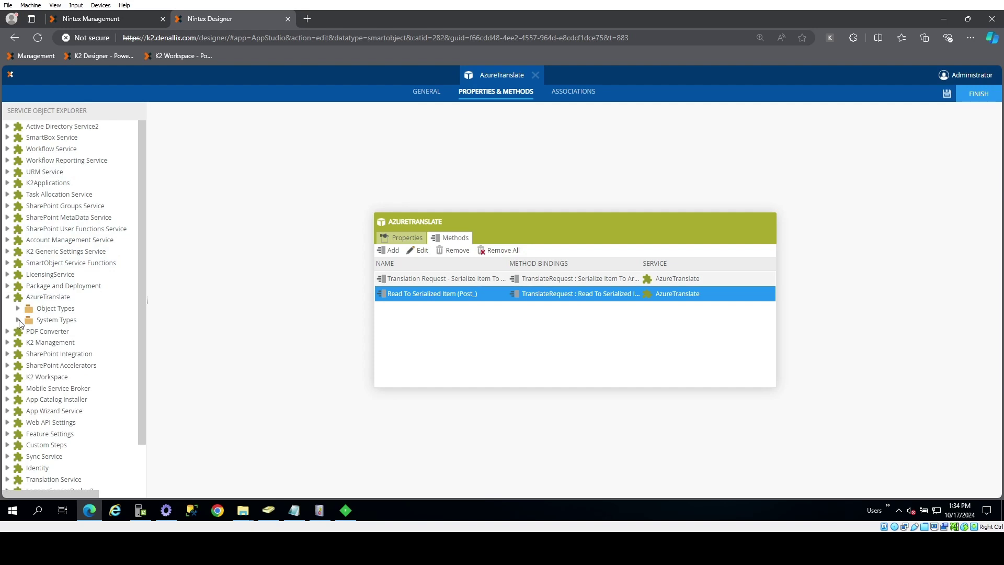
{"action": "left_click", "coordinate": [18, 319]}
{"action": "scroll", "coordinate": [85, 352], "scroll_direction": "down", "scroll_amount": 3}
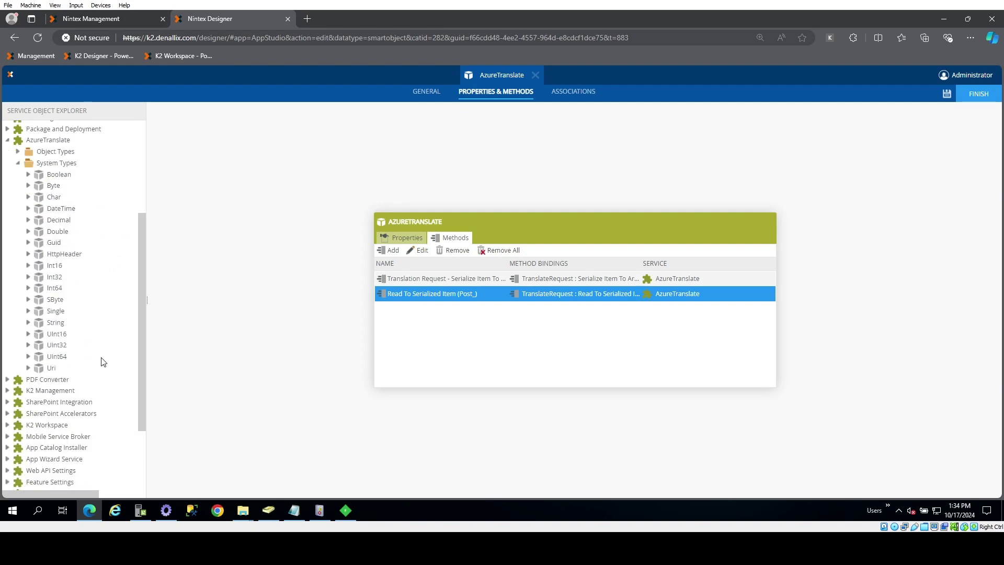
{"action": "left_click", "coordinate": [29, 255]}
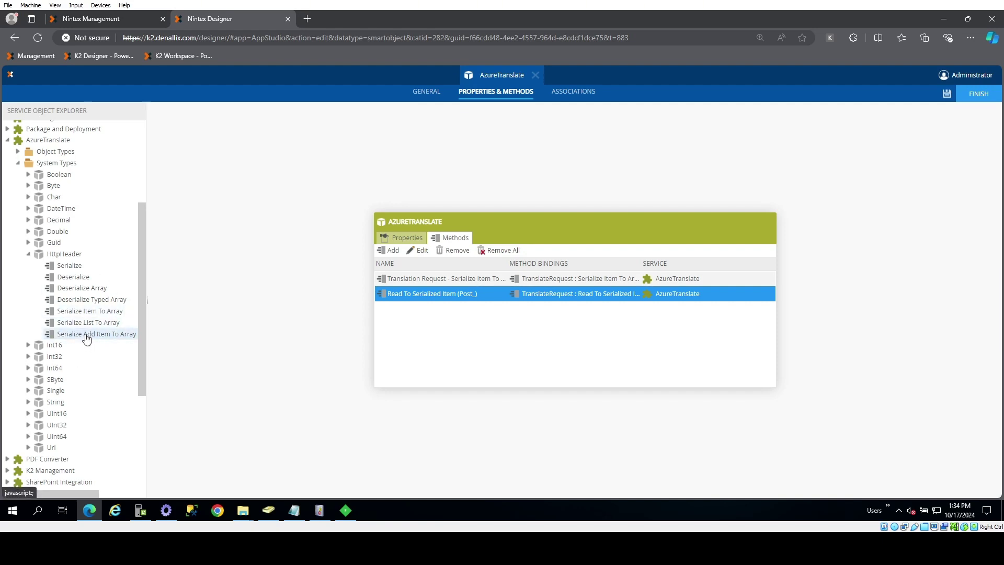
{"action": "left_click_drag", "start_coordinate": [87, 337], "coordinate": [428, 327]}
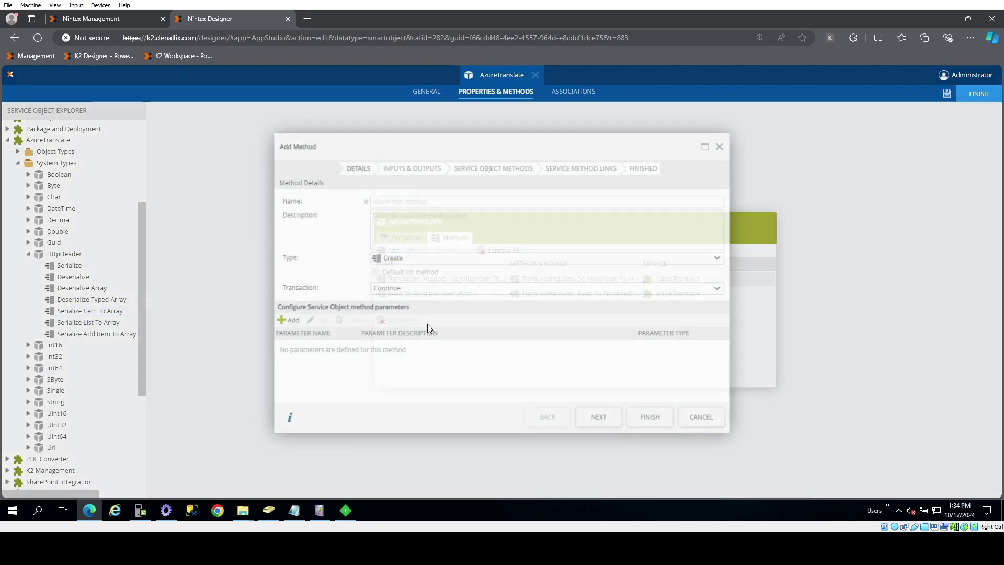
{"action": "left_click", "coordinate": [374, 203]}
{"action": "type", "text": "Header -"}
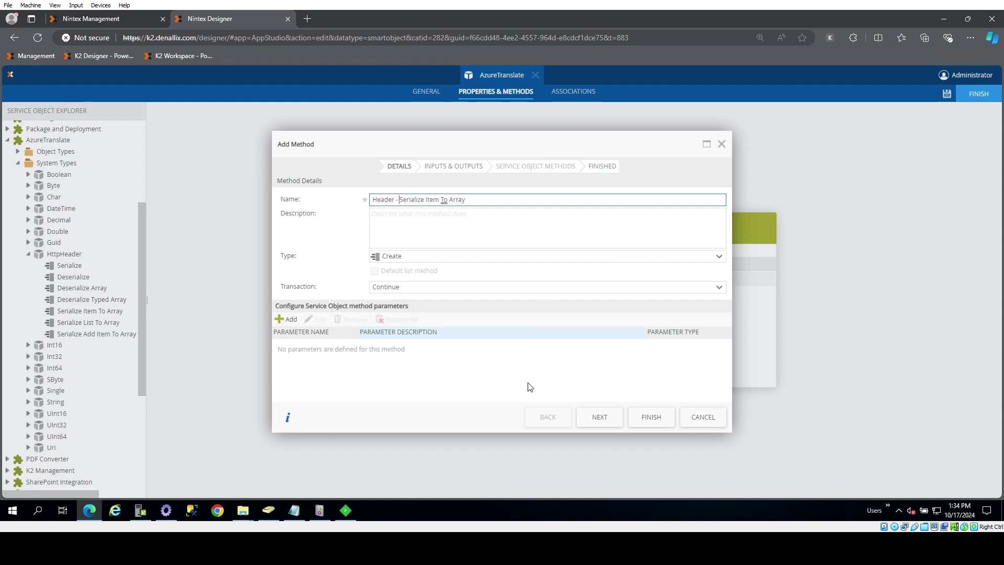
Step: Auto-map the Serialized Array return and bind the Name input to a new Name property
{"action": "left_click", "coordinate": [600, 418]}
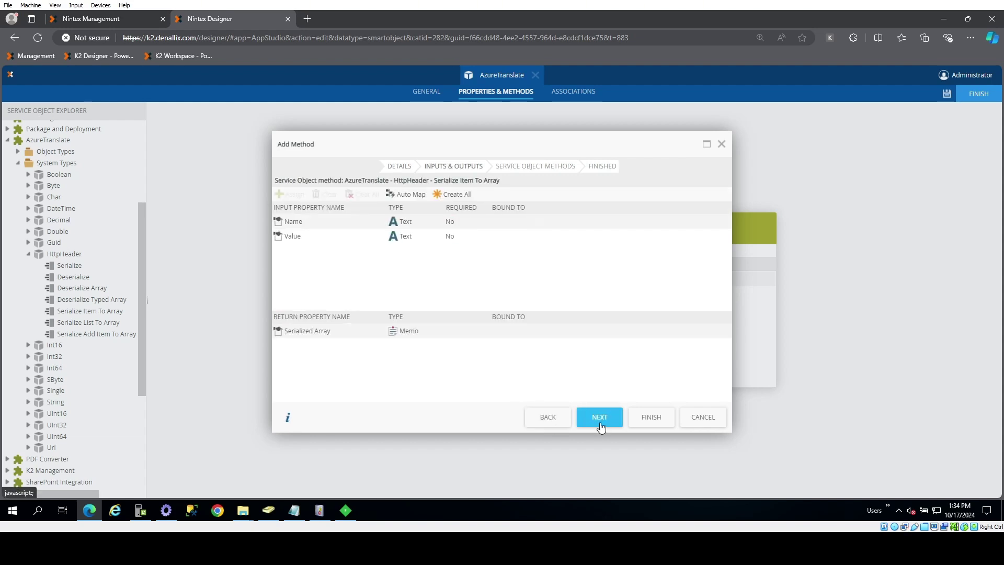
{"action": "left_click", "coordinate": [413, 194]}
{"action": "double_click", "coordinate": [495, 222]}
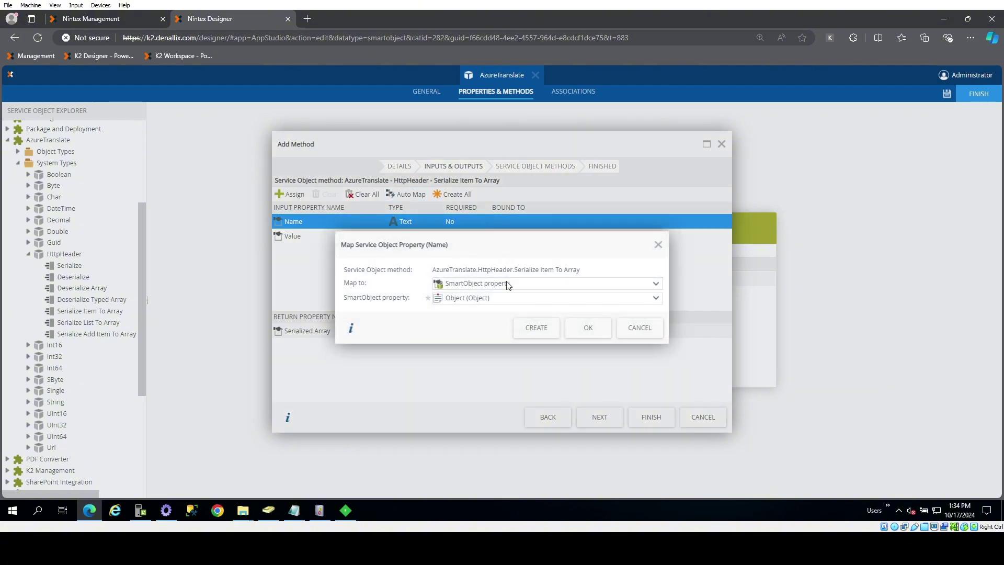
{"action": "left_click", "coordinate": [533, 328]}
{"action": "left_click", "coordinate": [564, 309]}
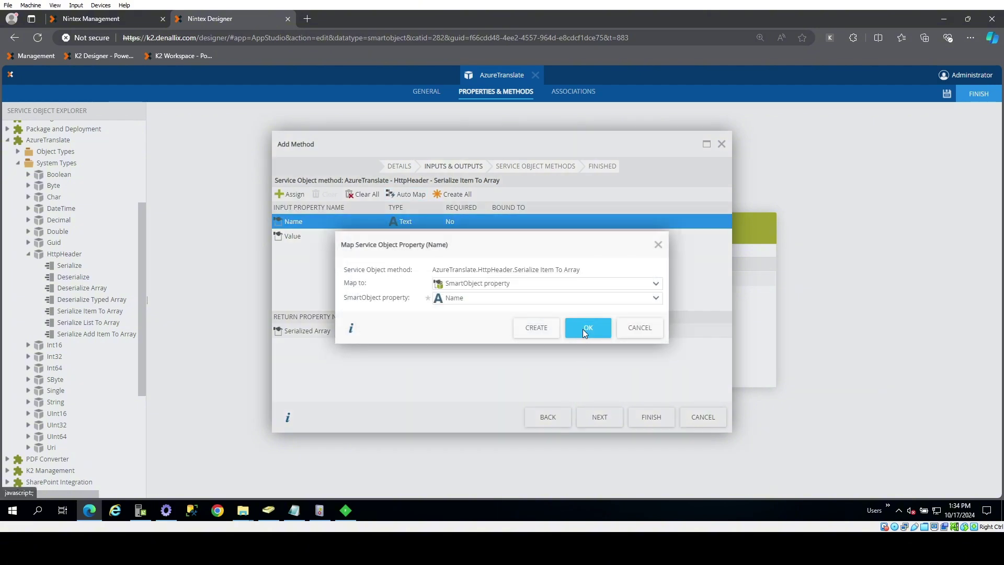
{"action": "left_click", "coordinate": [583, 329]}
Step: Bind the Value input to a new Value property and finish the method, dismissing the warning
{"action": "double_click", "coordinate": [487, 237]}
{"action": "left_click", "coordinate": [536, 328]}
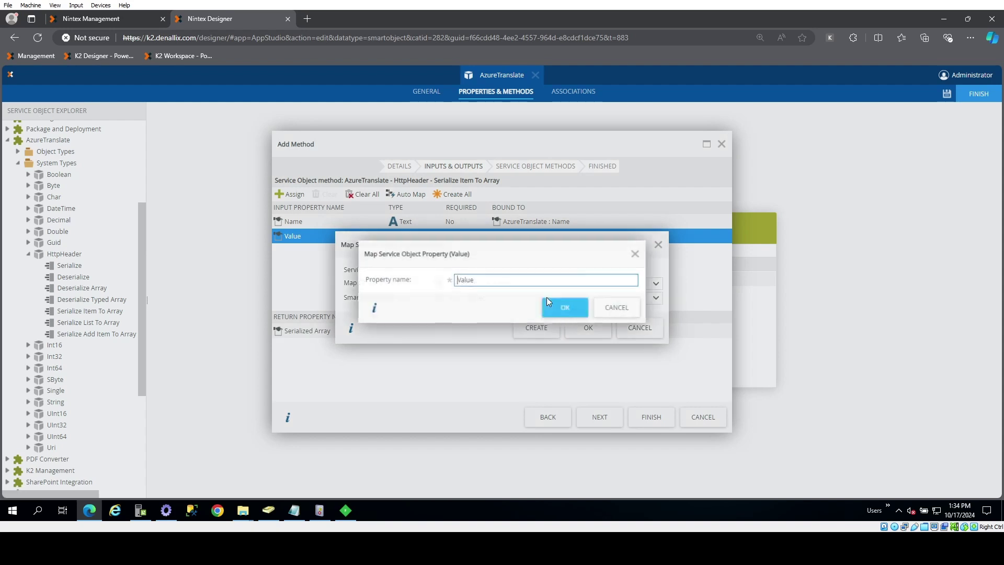
{"action": "left_click", "coordinate": [562, 307]}
{"action": "left_click", "coordinate": [587, 328]}
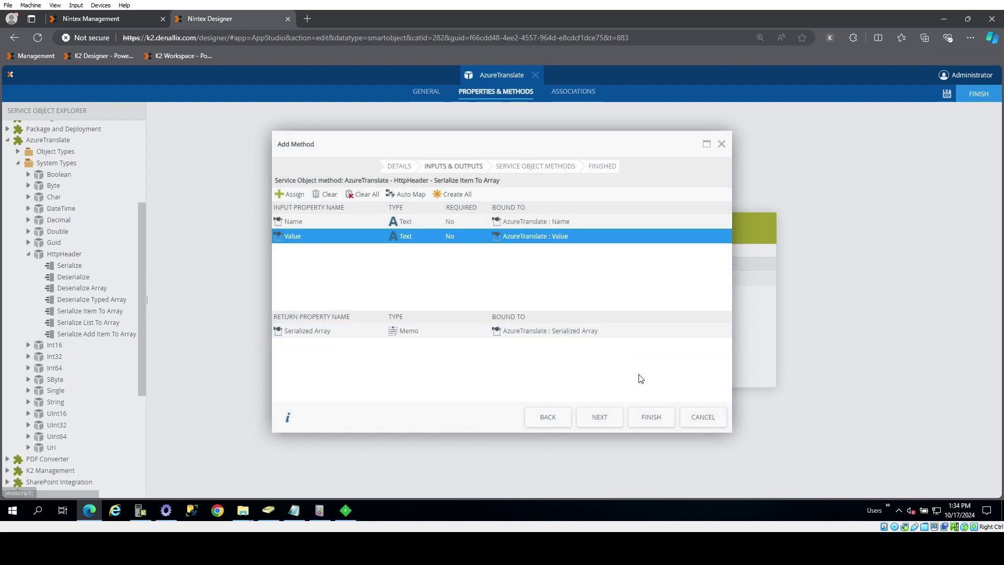
{"action": "left_click", "coordinate": [653, 421]}
{"action": "left_click", "coordinate": [585, 310]}
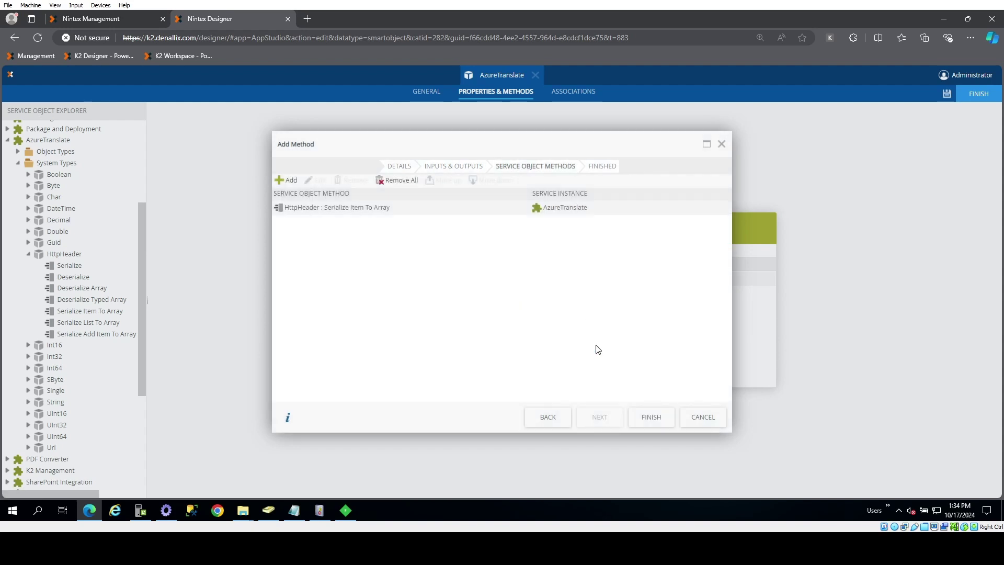
{"action": "left_click", "coordinate": [646, 417]}
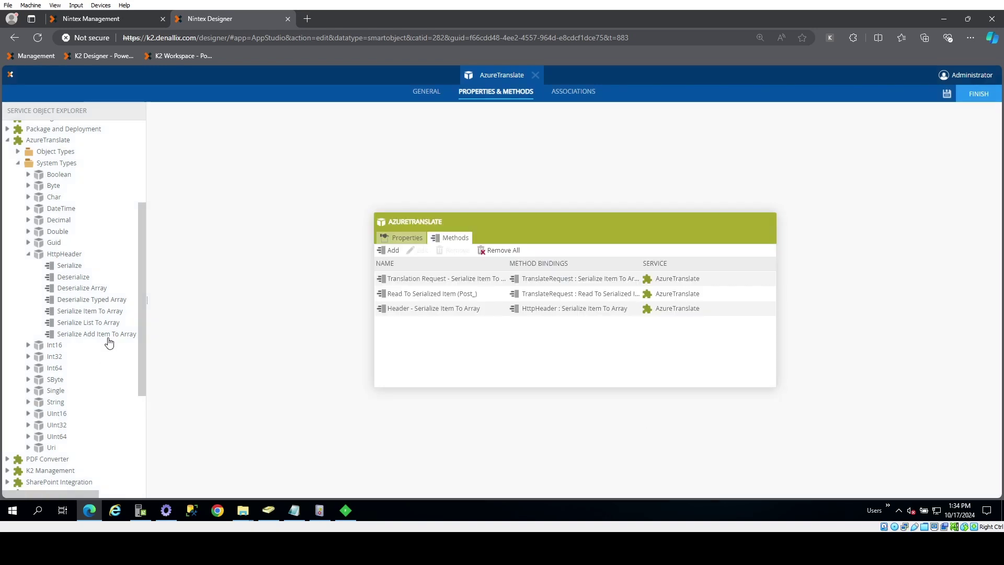
Step: Add HttpHeader's Serialize Add Item To Array as a method, correcting its 'Header - ' name prefix
{"action": "left_click_drag", "start_coordinate": [85, 336], "coordinate": [456, 340]}
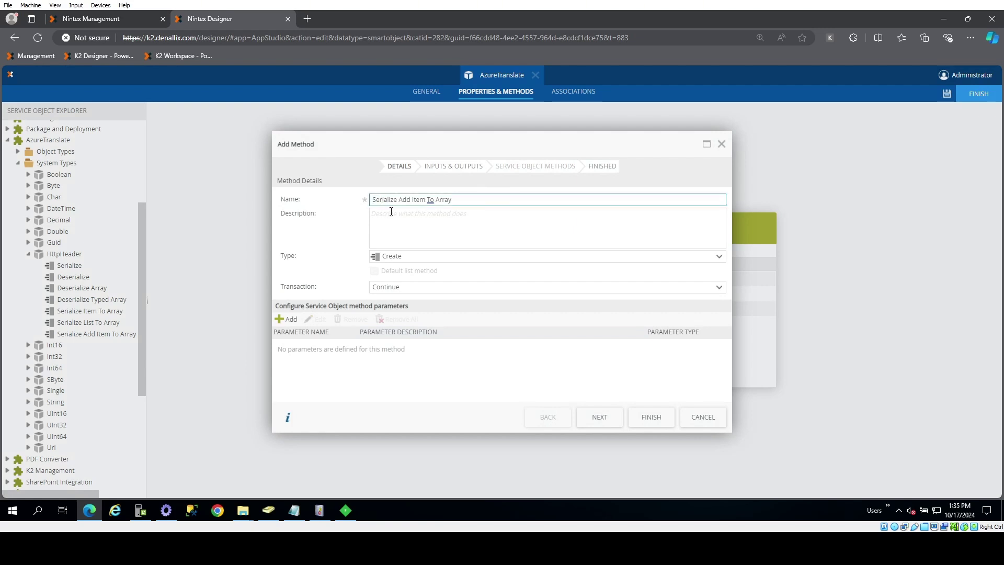
{"action": "type", "text": "Headetr -"}
{"action": "key", "text": "BackSpace"}
{"action": "key", "text": "BackSpace"}
{"action": "key", "text": "BackSpace"}
{"action": "key", "text": "BackSpace"}
{"action": "key", "text": "BackSpace"}
{"action": "type", "text": "r -"}
Step: Auto-map its inputs and return, finish the method, and save the SmartObject as version 7.0
{"action": "left_click", "coordinate": [600, 415]}
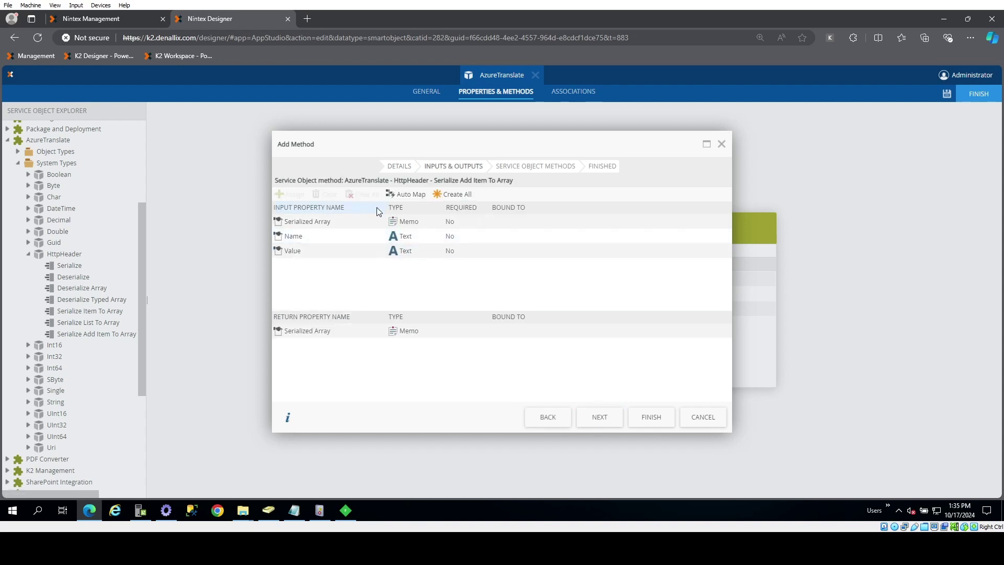
{"action": "left_click", "coordinate": [407, 194]}
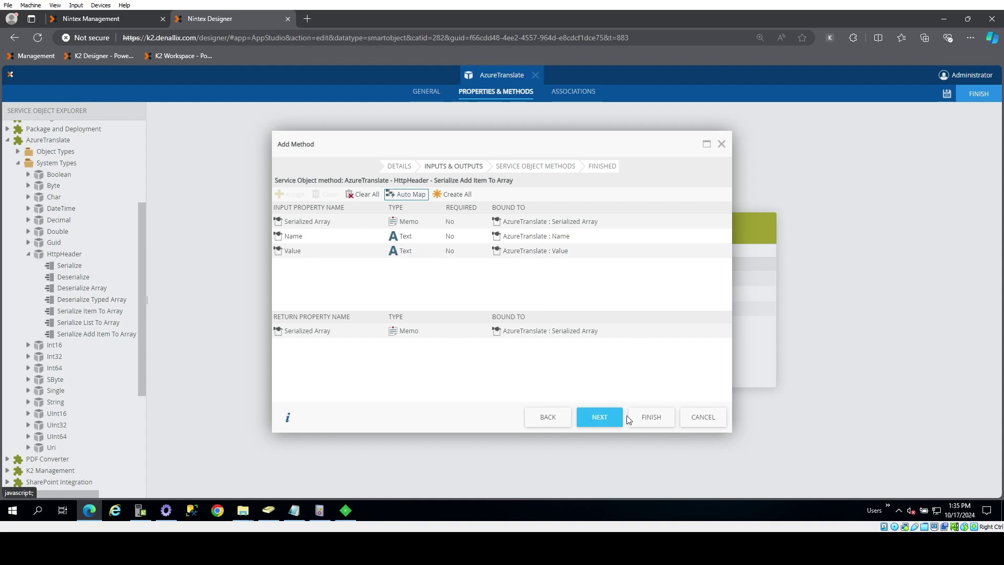
{"action": "left_click", "coordinate": [650, 417]}
{"action": "left_click", "coordinate": [604, 319]}
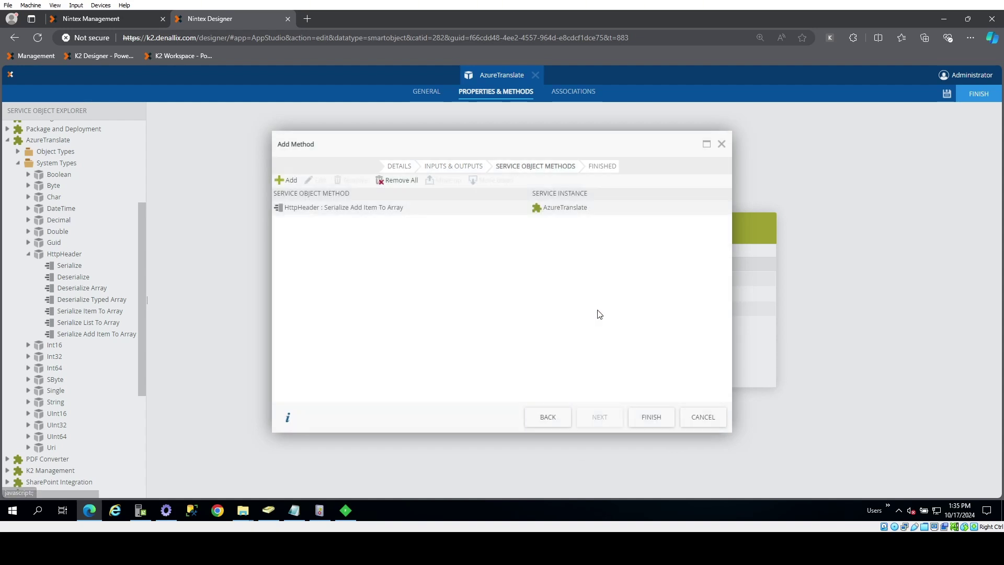
{"action": "left_click", "coordinate": [669, 414]}
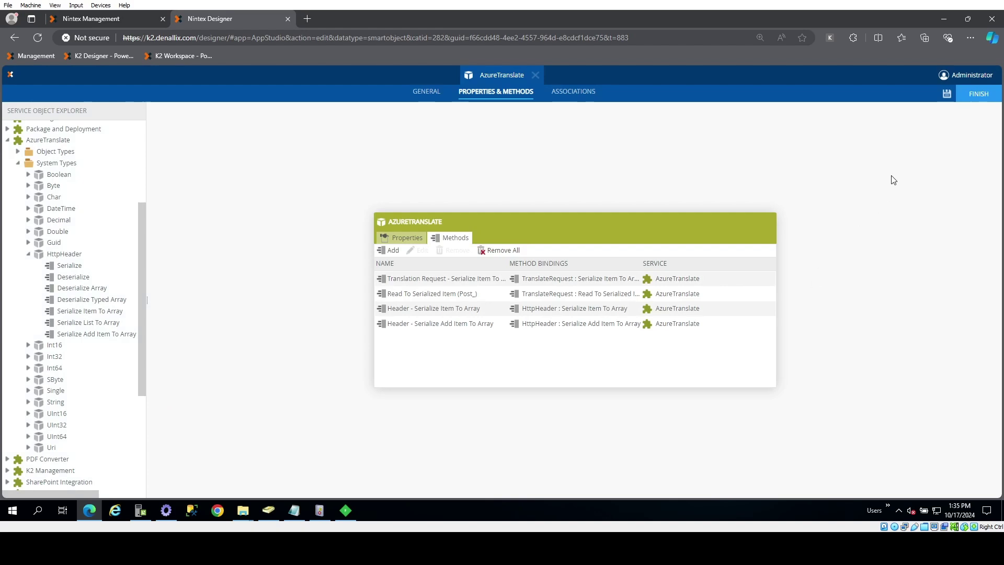
{"action": "left_click", "coordinate": [965, 105]}
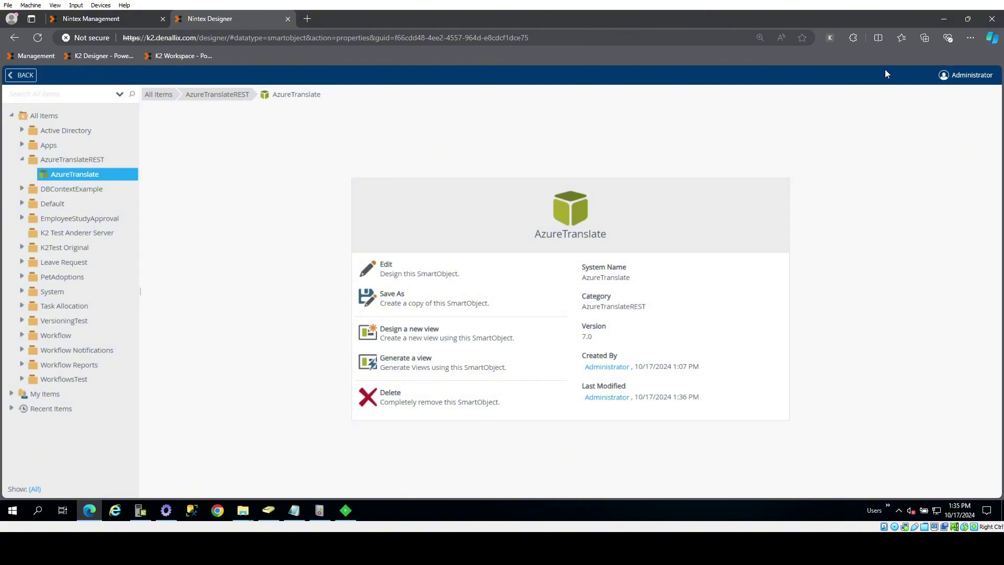
Step: Start a test run of the SmartObject using the Header - Serialize Item To Array method
{"action": "left_click", "coordinate": [830, 37]}
{"action": "left_click", "coordinate": [813, 68]}
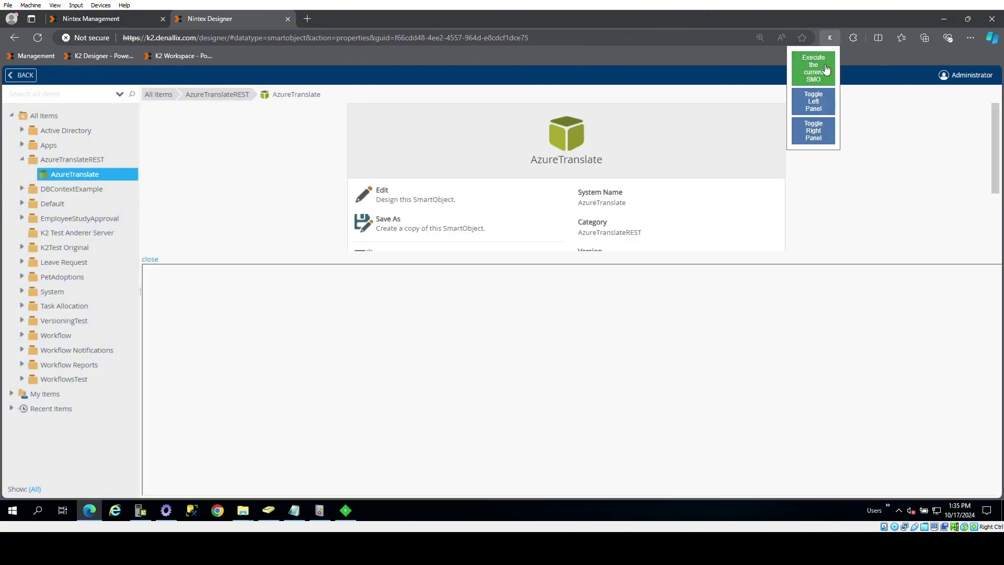
{"action": "left_click", "coordinate": [448, 319]}
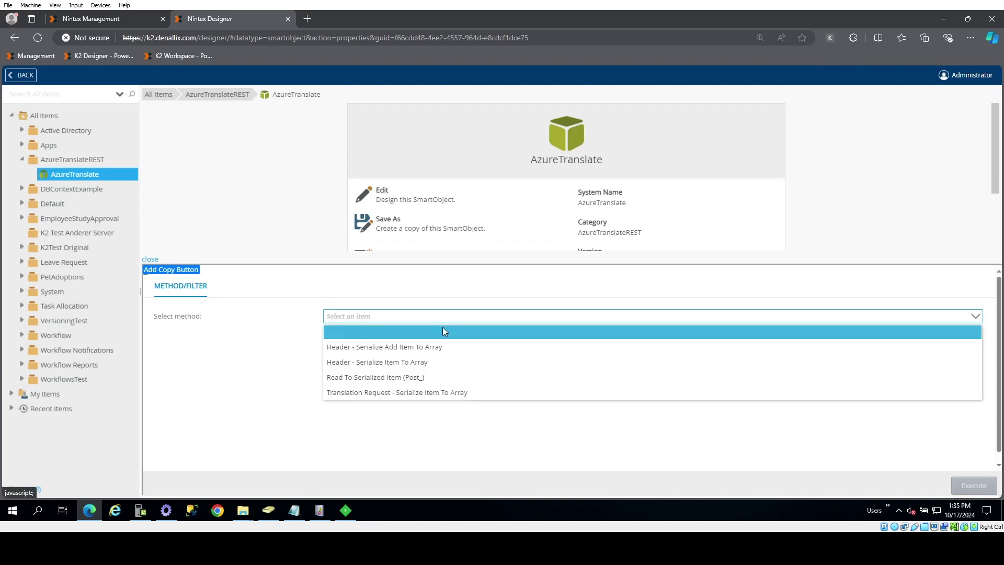
{"action": "left_click", "coordinate": [442, 362]}
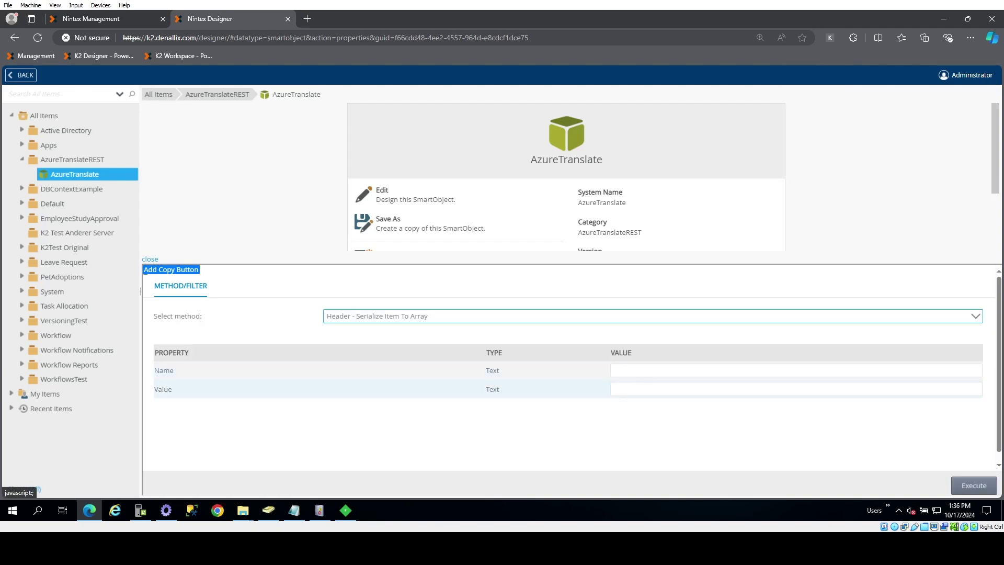
Step: Execute it with Name Ocp-Apim-Subscription-Key and the subscription key as Value
{"action": "mouse_move", "coordinate": [346, 511]}
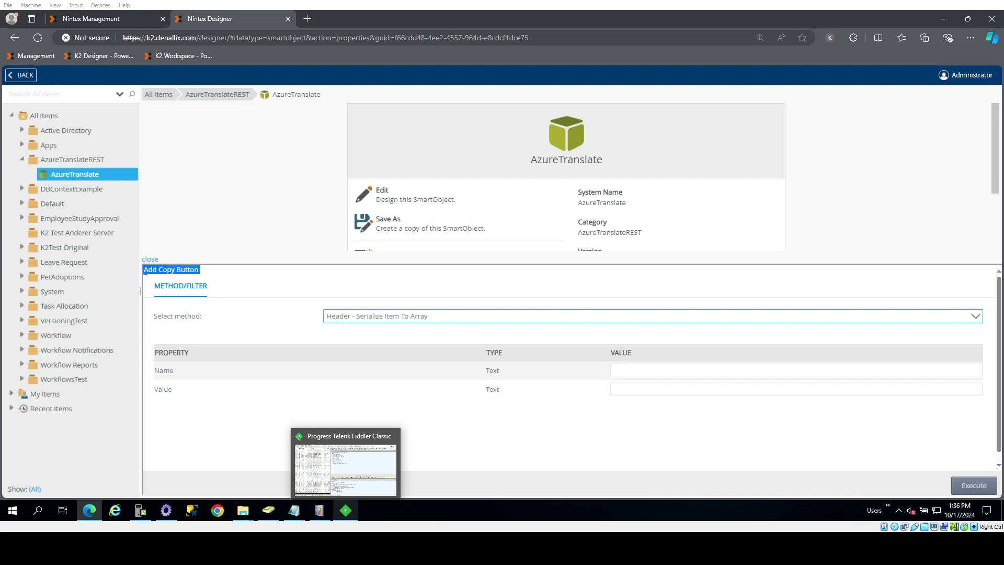
{"action": "left_click", "coordinate": [742, 374]}
{"action": "type", "text": "Ocp-Apim-Subscription-Key"}
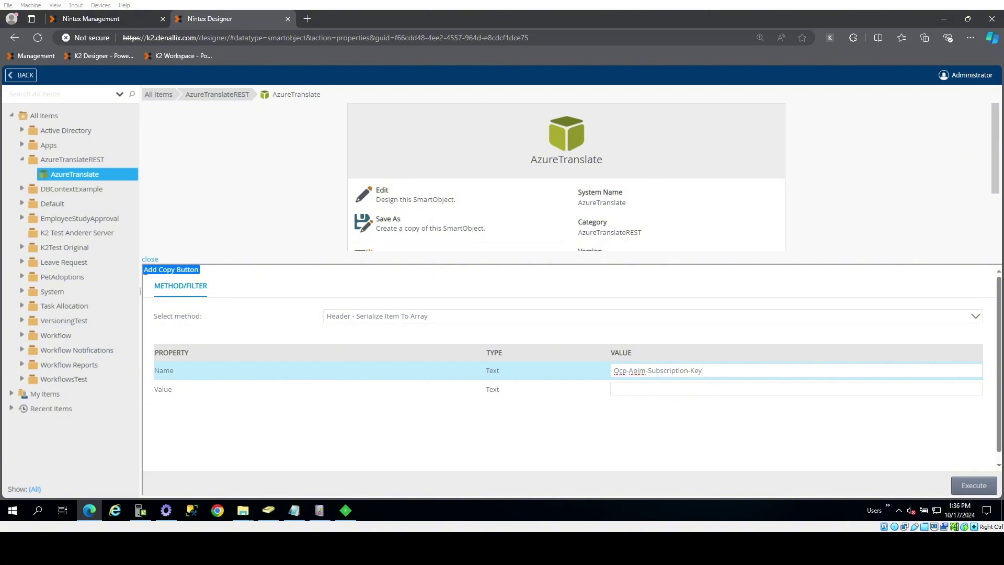
{"action": "left_click", "coordinate": [630, 389]}
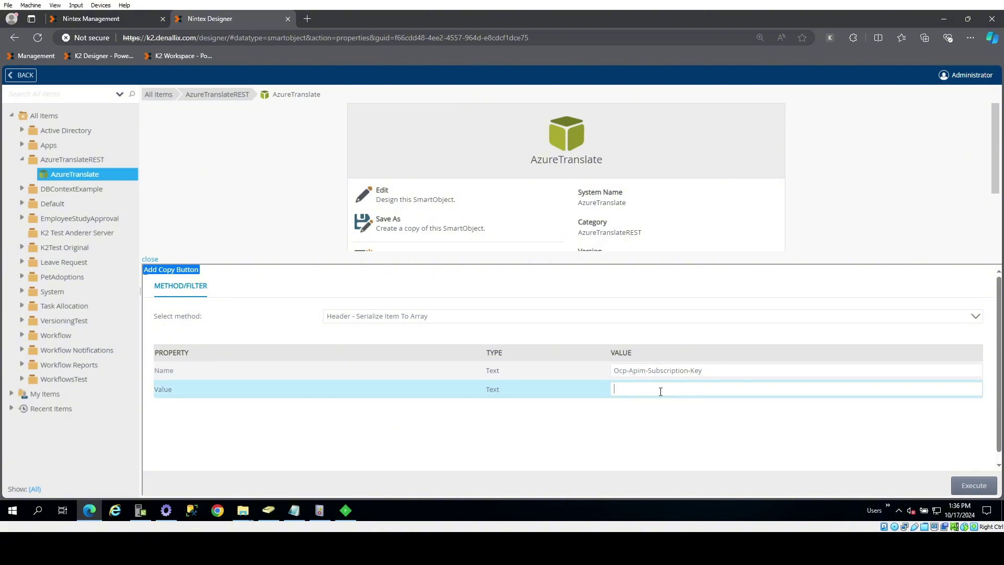
{"action": "left_click", "coordinate": [978, 487]}
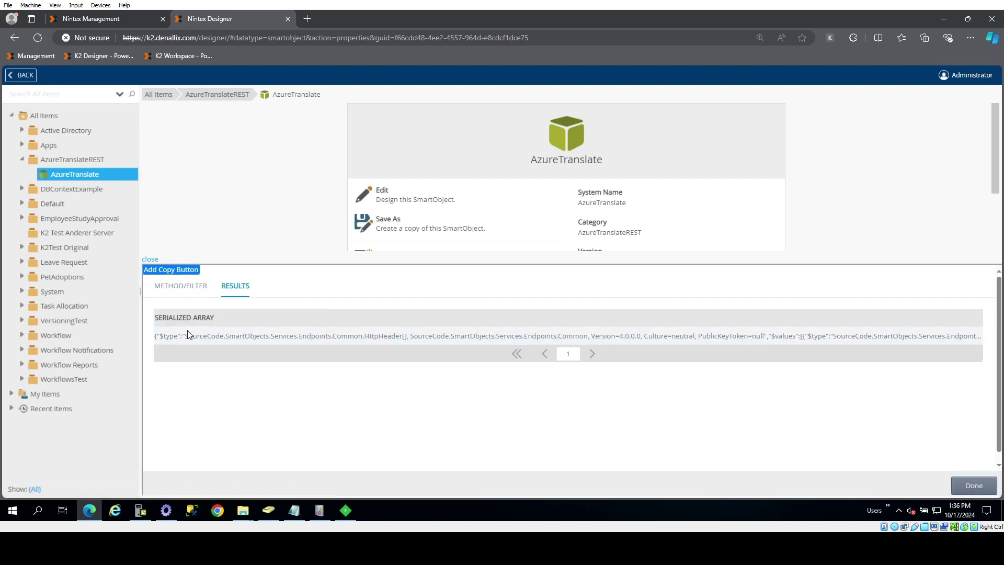
Step: Copy the returned serialized array and go back to the method selection
{"action": "left_click", "coordinate": [173, 269]}
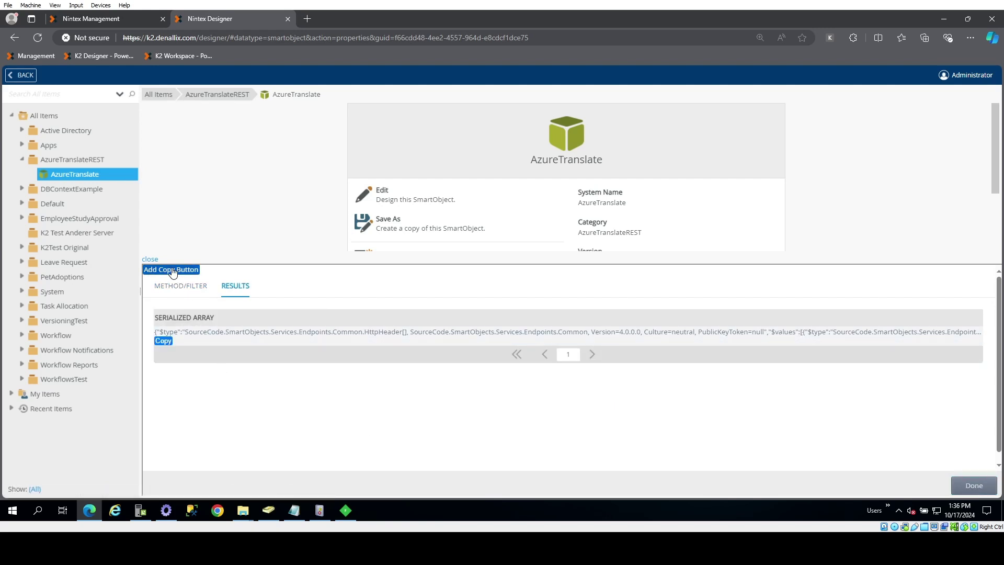
{"action": "left_click", "coordinate": [163, 341]}
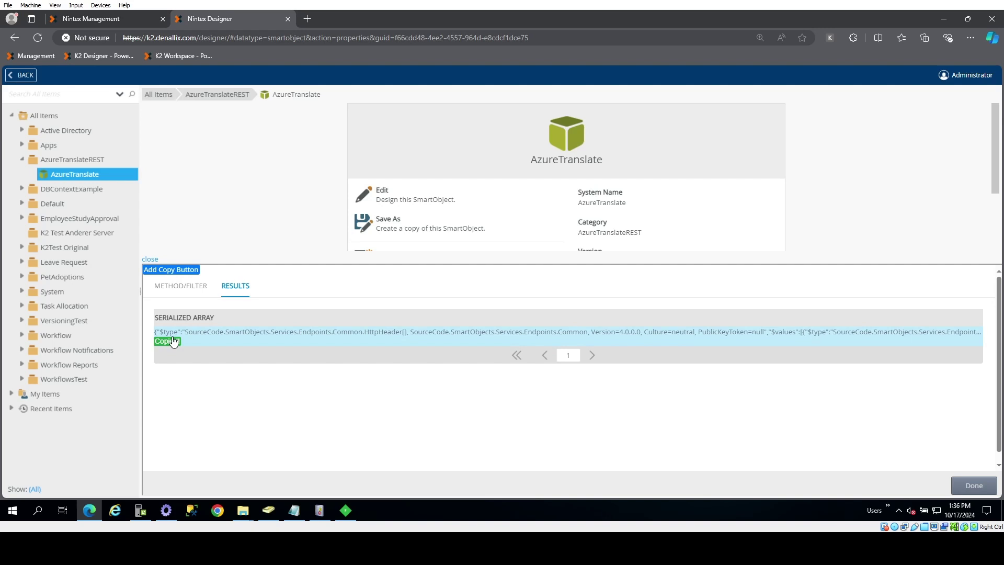
{"action": "left_click", "coordinate": [180, 287]}
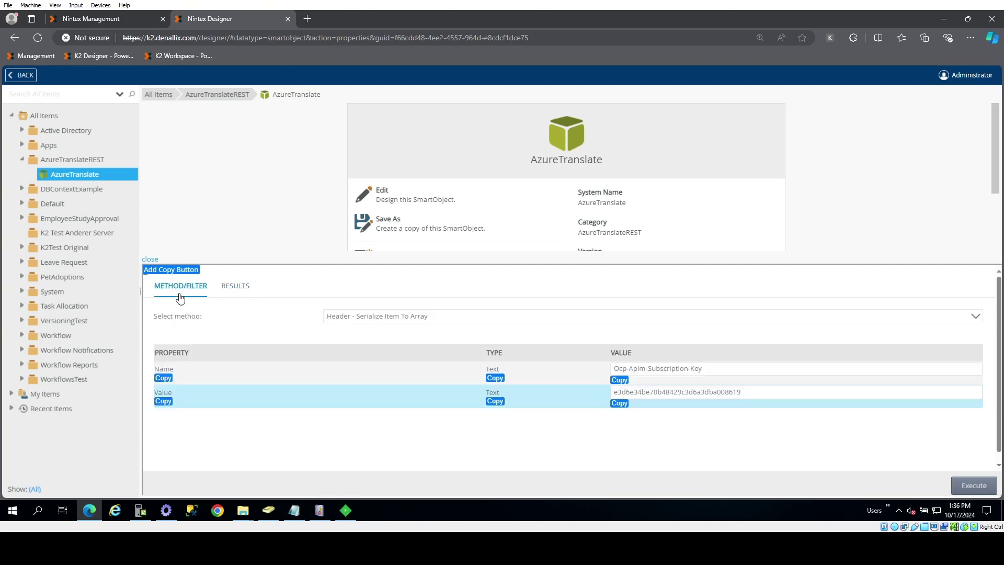
{"action": "left_click", "coordinate": [453, 317]}
Step: Run Header - Serialize Add Item To Array with the copied array, Ocp-Apim-Subscription-Region and eastus
{"action": "left_click", "coordinate": [444, 360]}
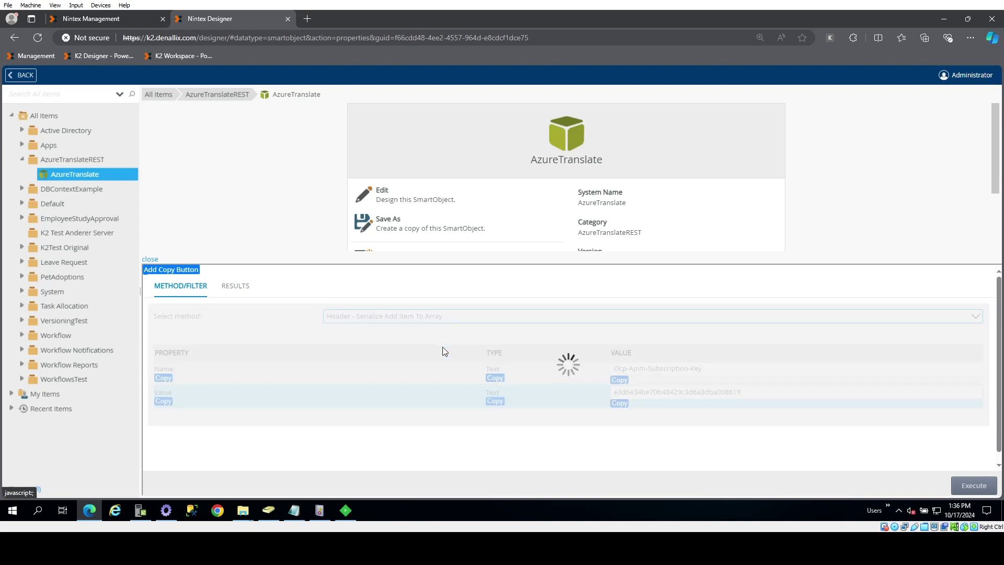
{"action": "left_click", "coordinate": [627, 371]}
{"action": "key", "text": "ctrl+v"}
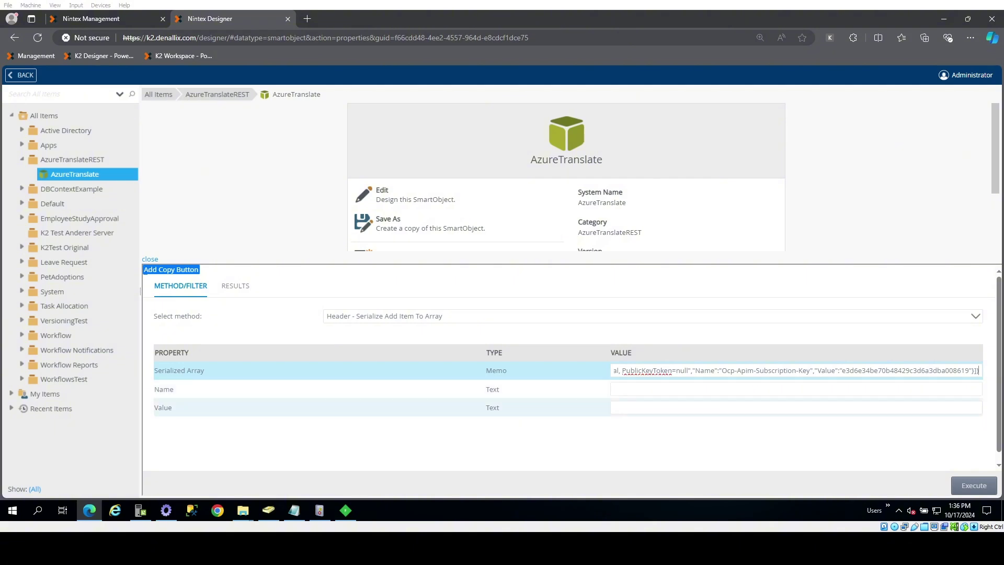
{"action": "left_click", "coordinate": [683, 389]}
{"action": "key", "text": "ctrl+v"}
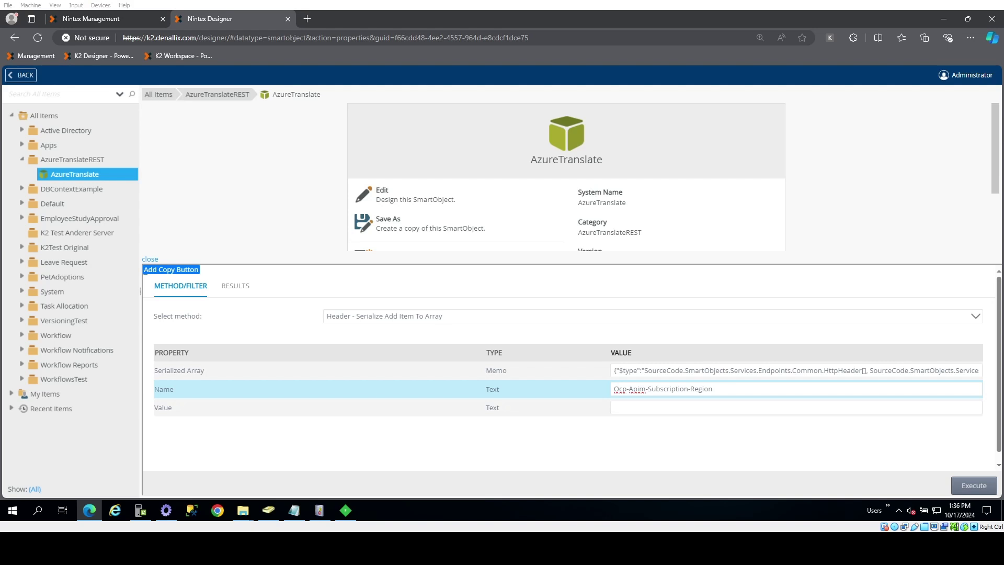
{"action": "left_click", "coordinate": [680, 409]}
{"action": "key", "text": "ctrl+v"}
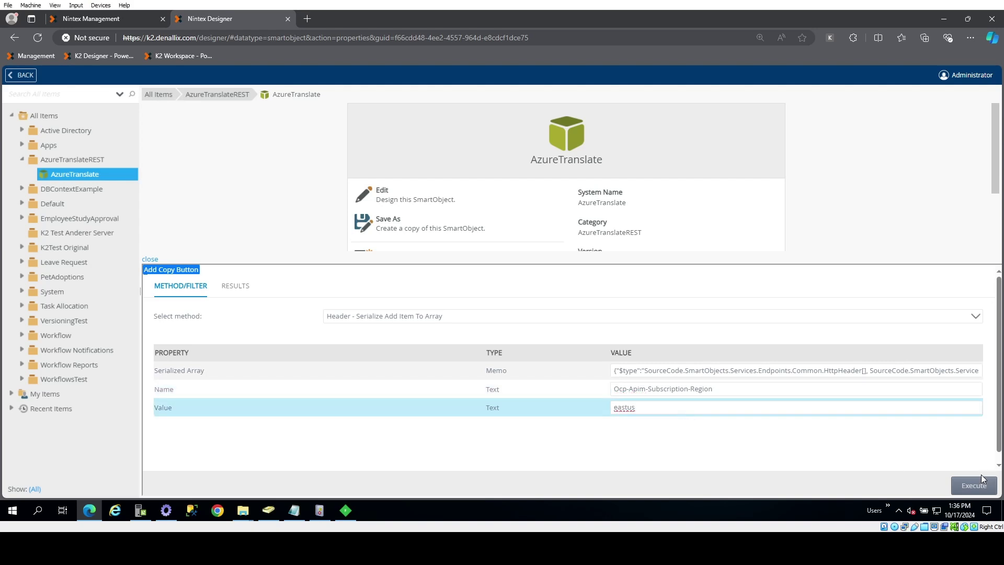
{"action": "left_click", "coordinate": [976, 485]}
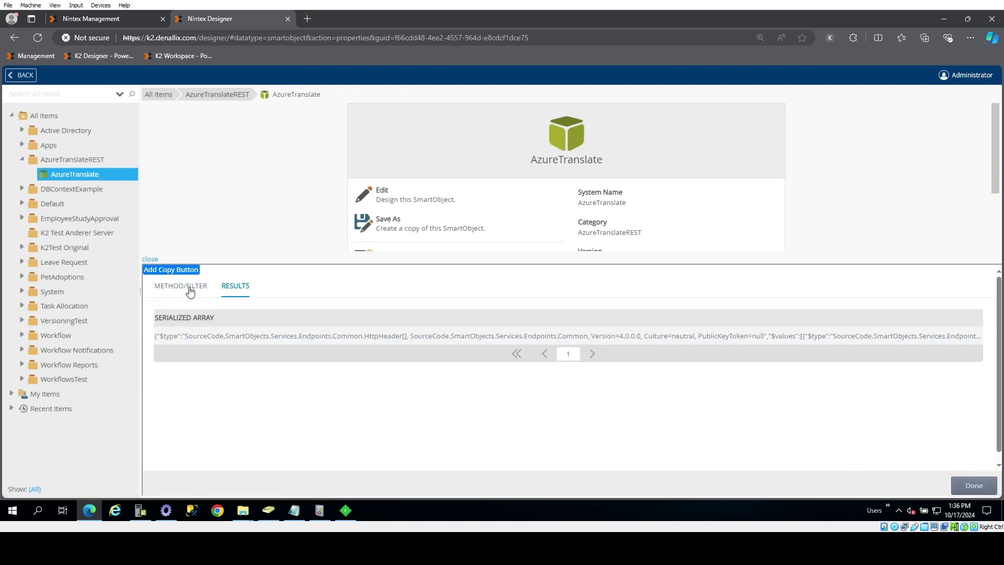
Step: Copy the resulting two-header array and paste it at the end of the Notepad notes
{"action": "left_click", "coordinate": [157, 269]}
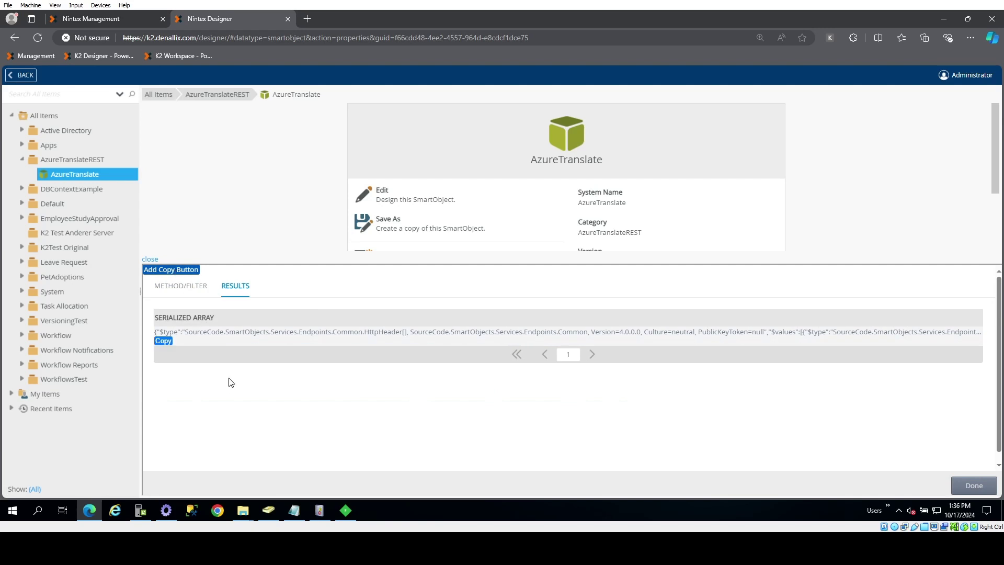
{"action": "left_click", "coordinate": [163, 345]}
{"action": "left_click", "coordinate": [296, 510]}
{"action": "left_click", "coordinate": [411, 237]}
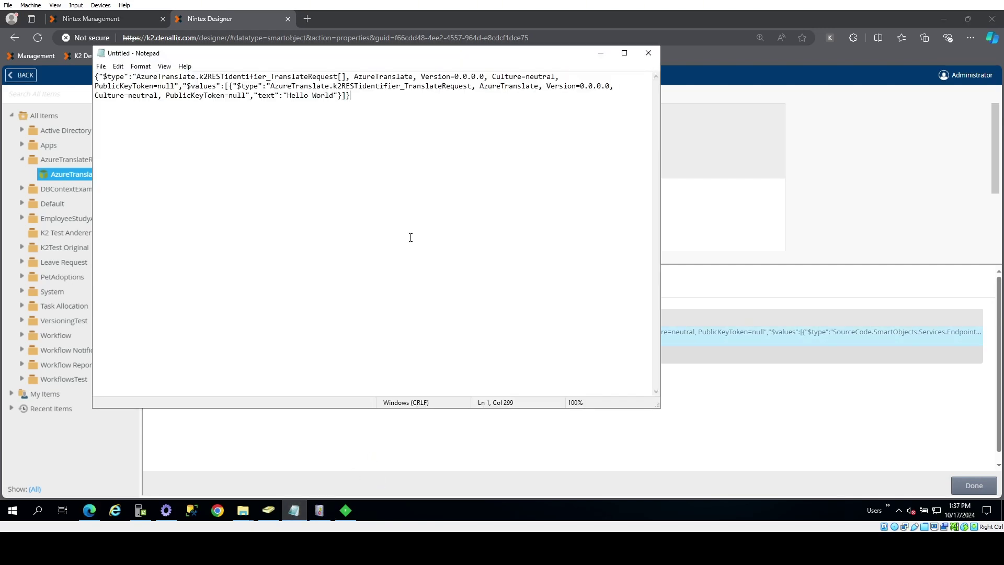
{"action": "key", "text": "ctrl+v"}
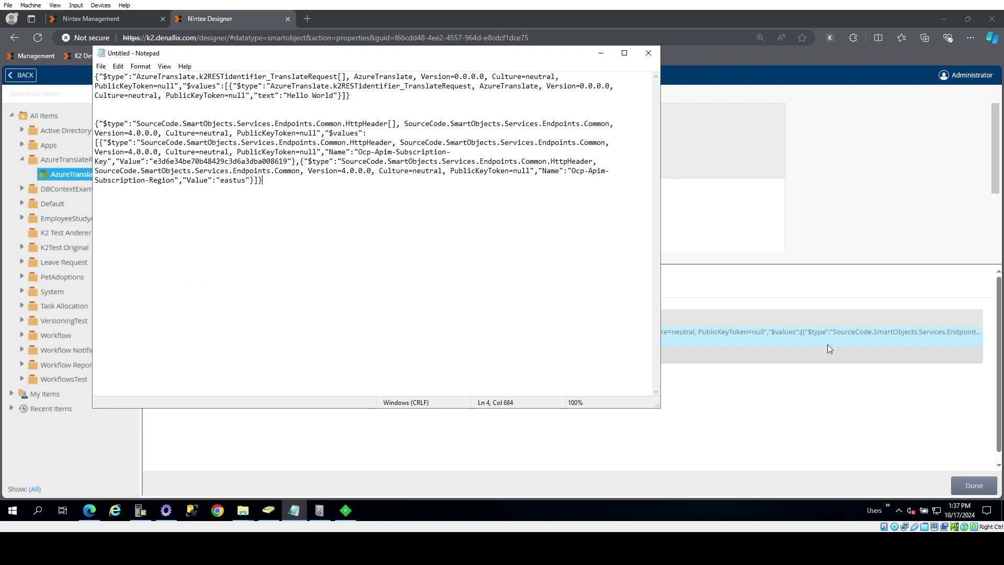
{"action": "left_click", "coordinate": [806, 284]}
Step: Select Read To Serialized Item (Post_) as the test method, leaving the method list unchanged
{"action": "left_click", "coordinate": [187, 287]}
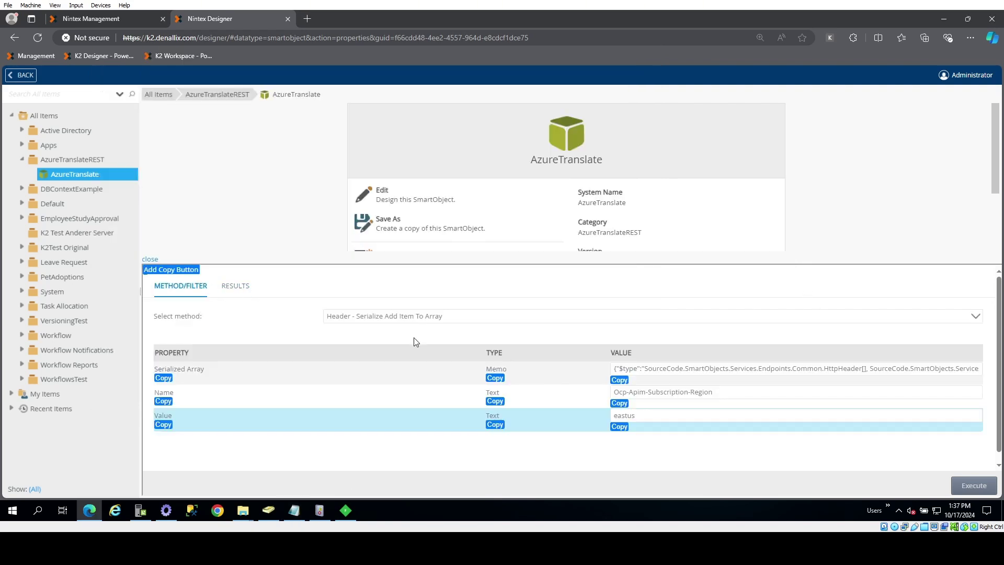
{"action": "left_click", "coordinate": [449, 316]}
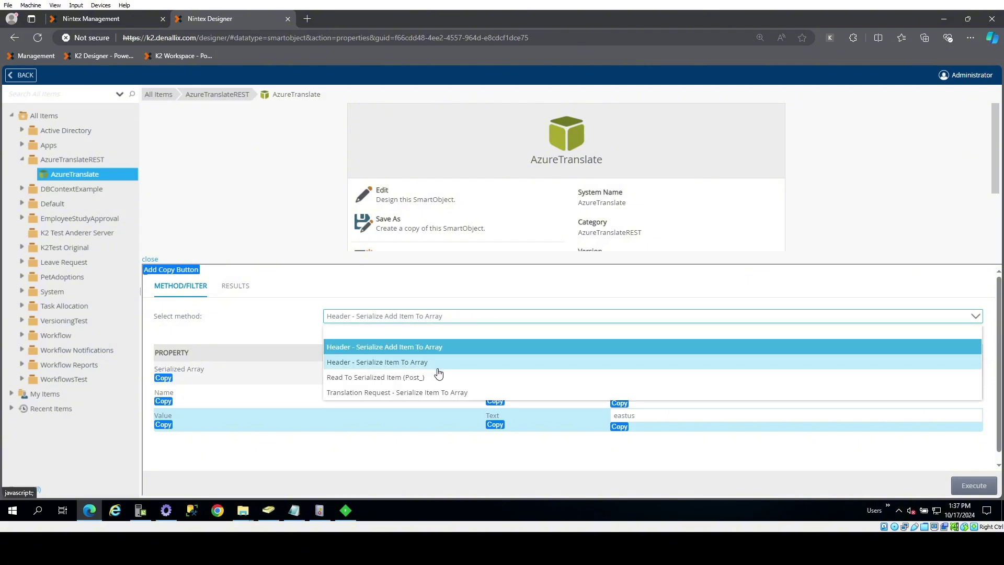
{"action": "left_click", "coordinate": [439, 377]}
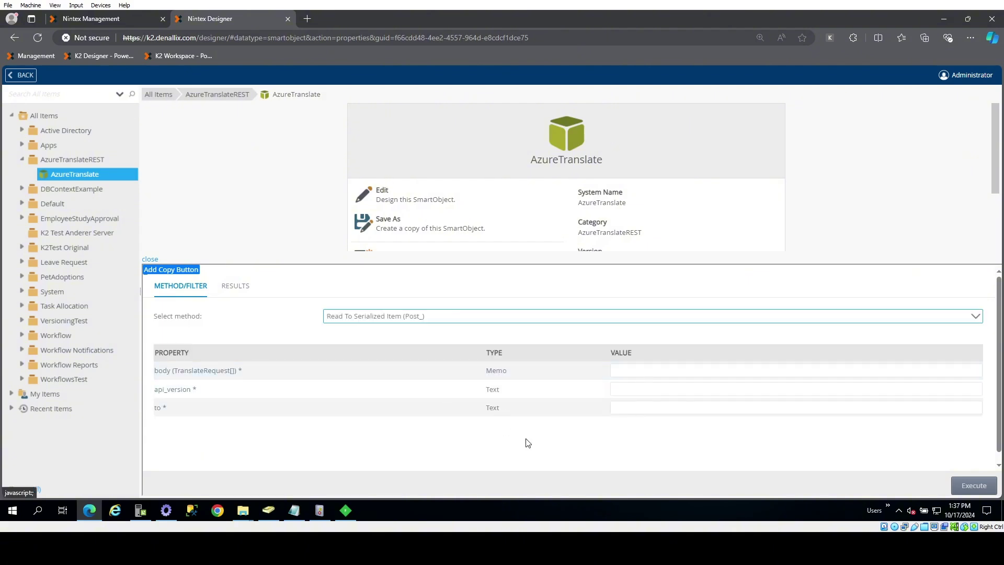
{"action": "left_click", "coordinate": [515, 320]}
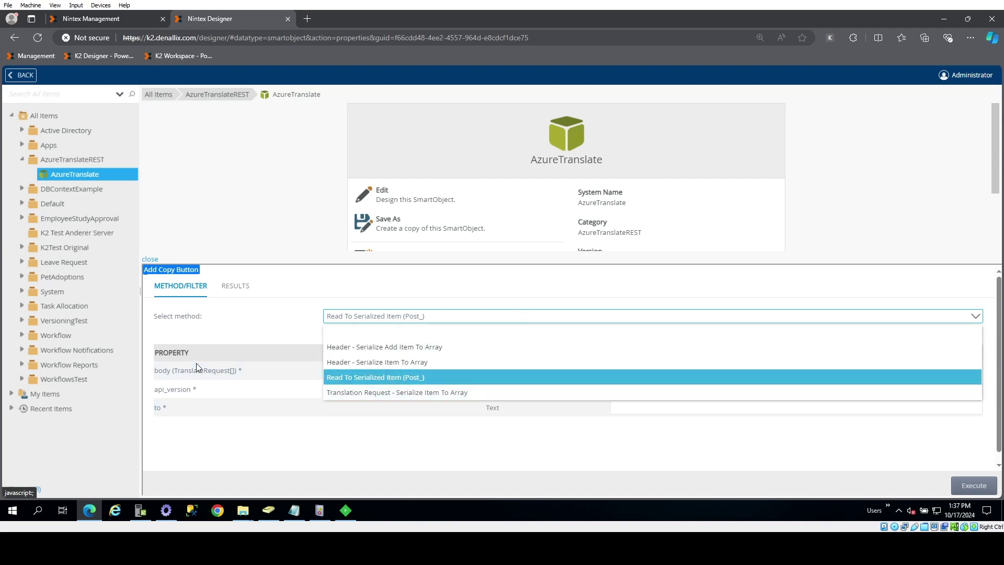
{"action": "left_click", "coordinate": [219, 302]}
Step: Open the input and return bindings of the Read To Serialized Item (Post_) method
{"action": "left_click", "coordinate": [151, 260]}
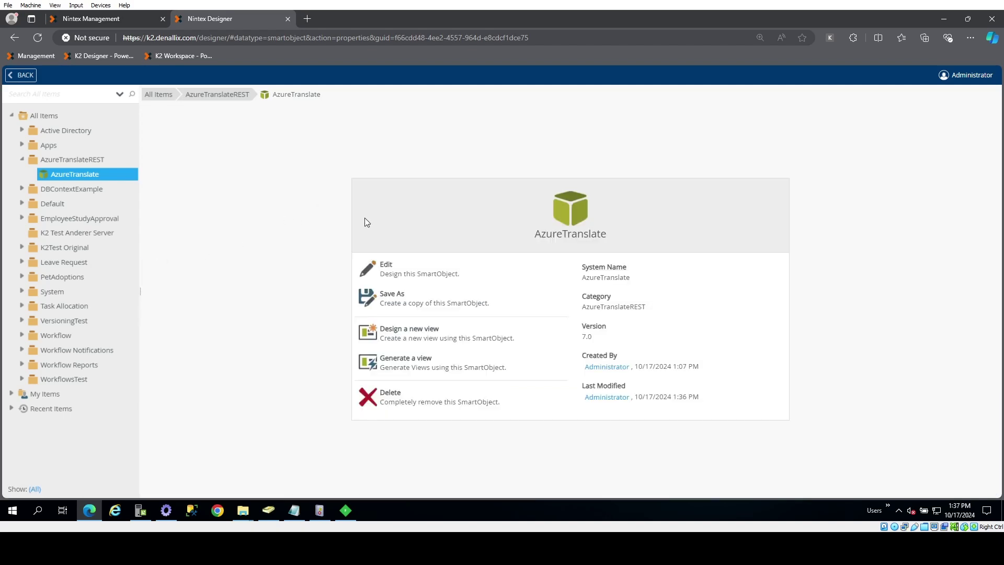
{"action": "left_click", "coordinate": [390, 266]}
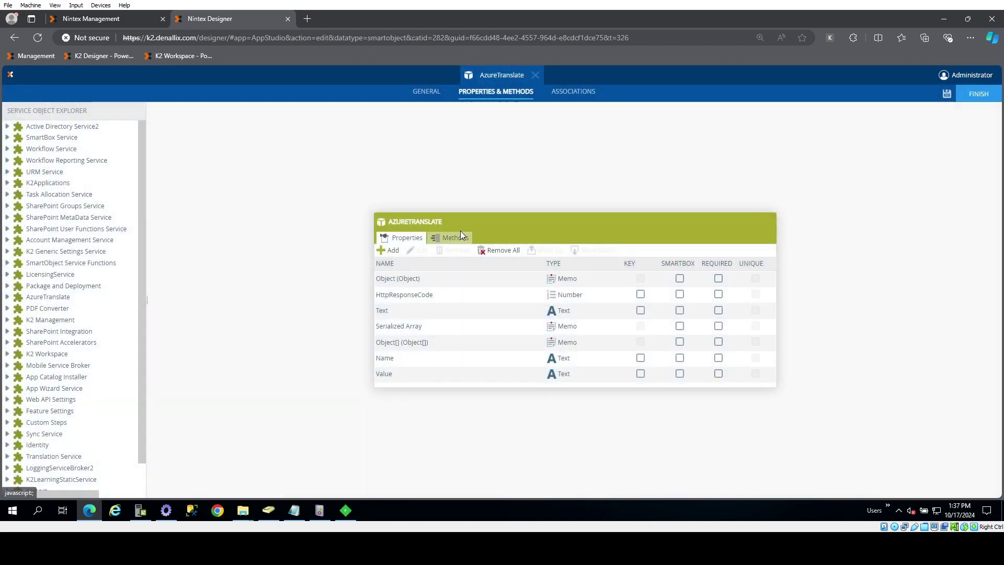
{"action": "left_click", "coordinate": [460, 234]}
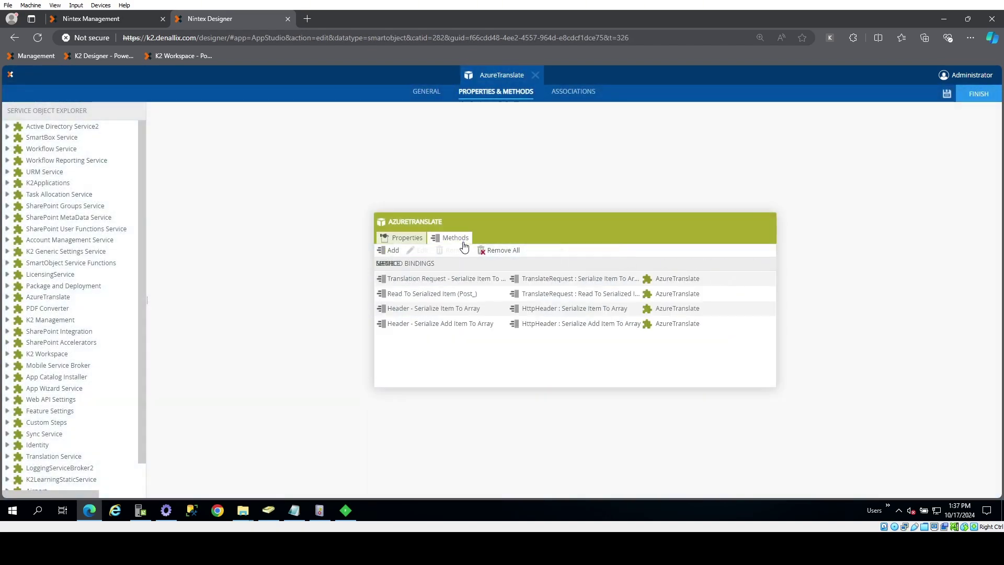
{"action": "left_click", "coordinate": [447, 295]}
{"action": "double_click", "coordinate": [447, 295]}
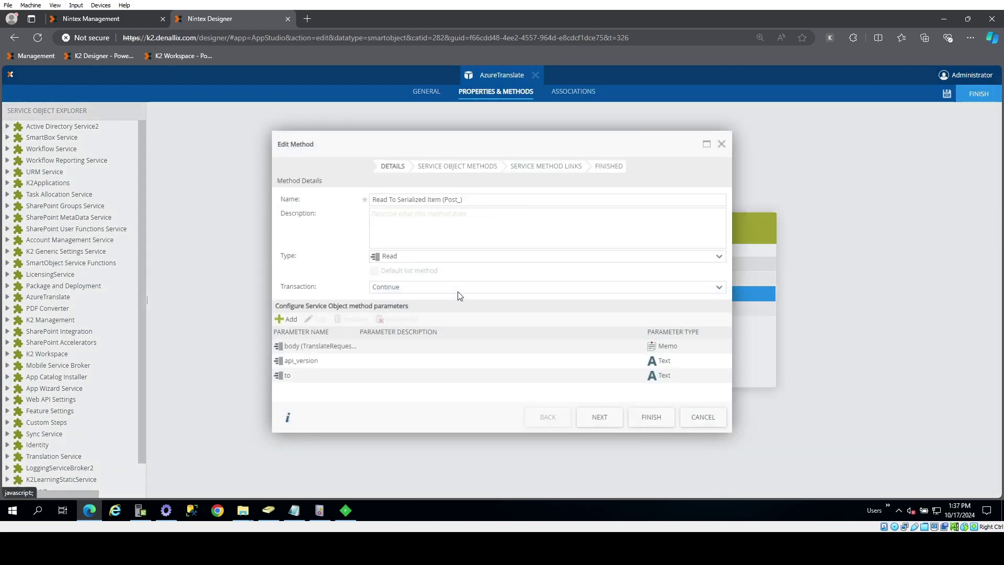
{"action": "left_click", "coordinate": [471, 166]}
{"action": "left_click", "coordinate": [485, 207]}
{"action": "double_click", "coordinate": [485, 207]}
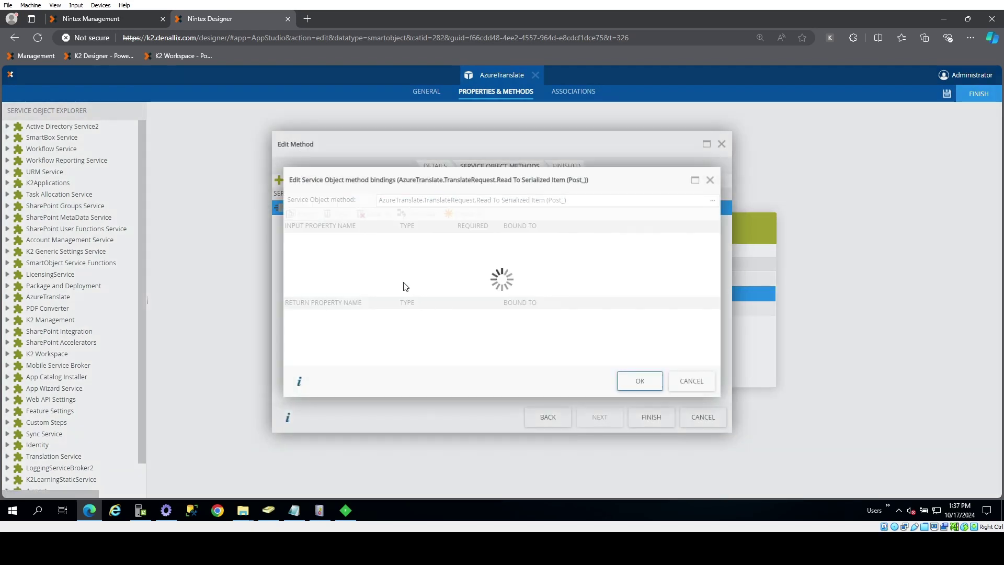
Step: Map the HttpHeaders input to a new HttpHeaders property and save AzureTranslate as version 8.0
{"action": "double_click", "coordinate": [449, 285]}
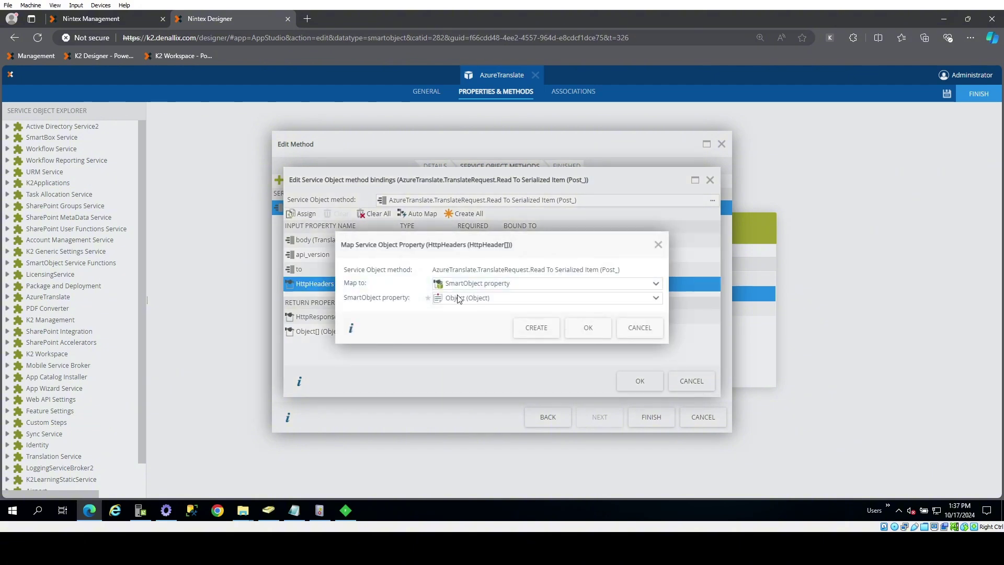
{"action": "left_click", "coordinate": [531, 335]}
{"action": "left_click", "coordinate": [554, 308]}
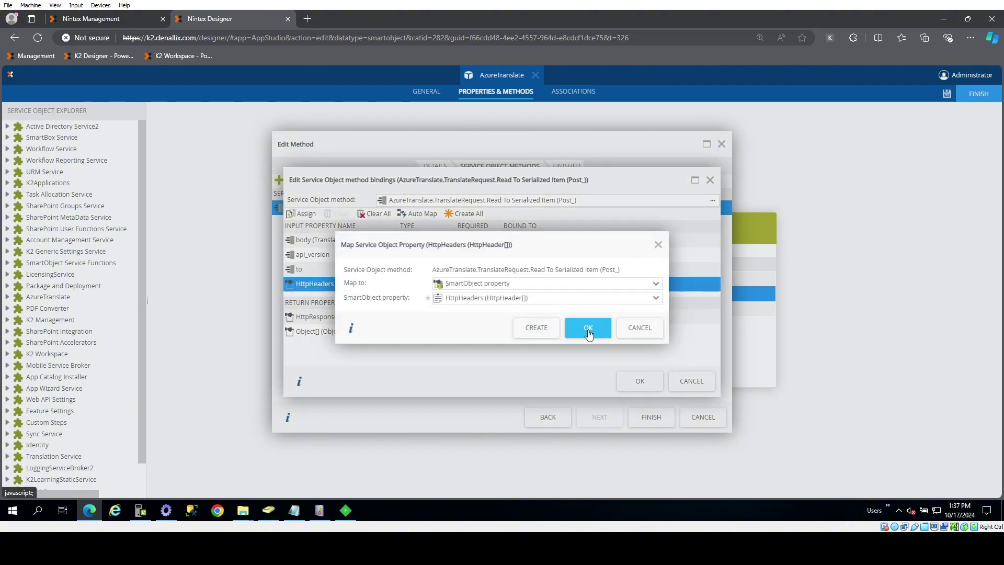
{"action": "left_click", "coordinate": [588, 327]}
{"action": "left_click", "coordinate": [640, 380]}
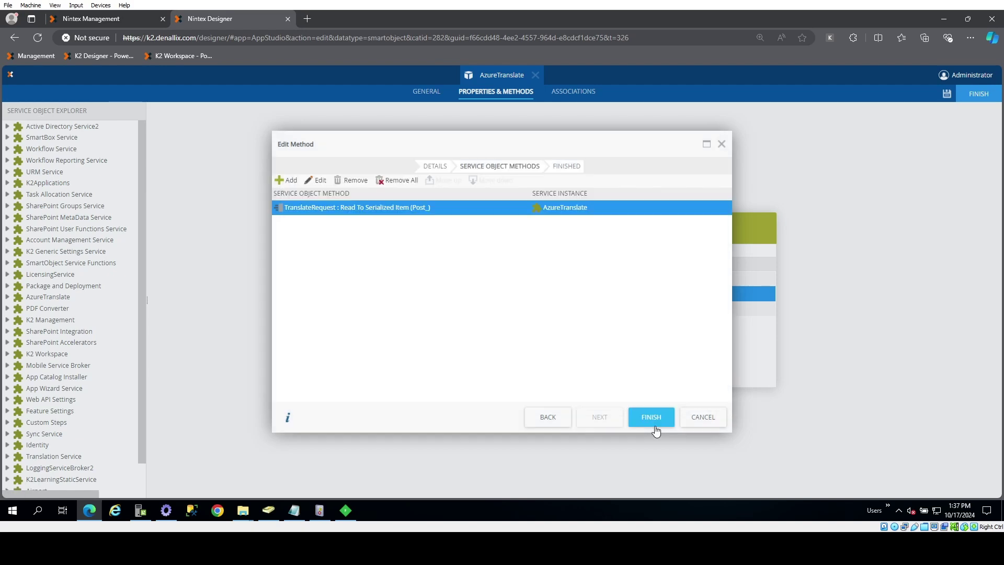
{"action": "left_click", "coordinate": [651, 417]}
{"action": "left_click", "coordinate": [976, 98]}
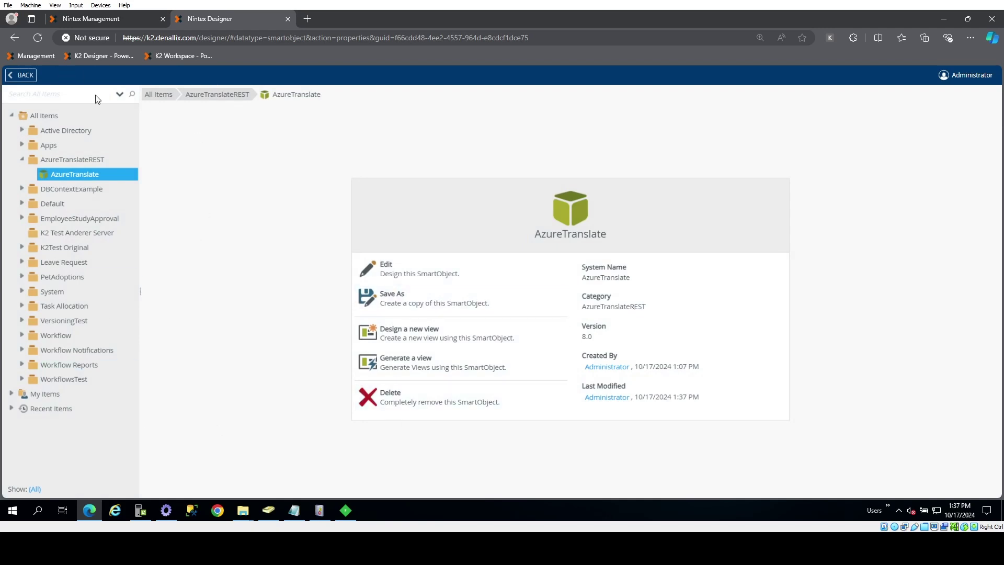
Step: Start a SmartObject test run with the Read To Serialized Item (Post_) method
{"action": "left_click", "coordinate": [829, 38]}
{"action": "left_click", "coordinate": [813, 68]}
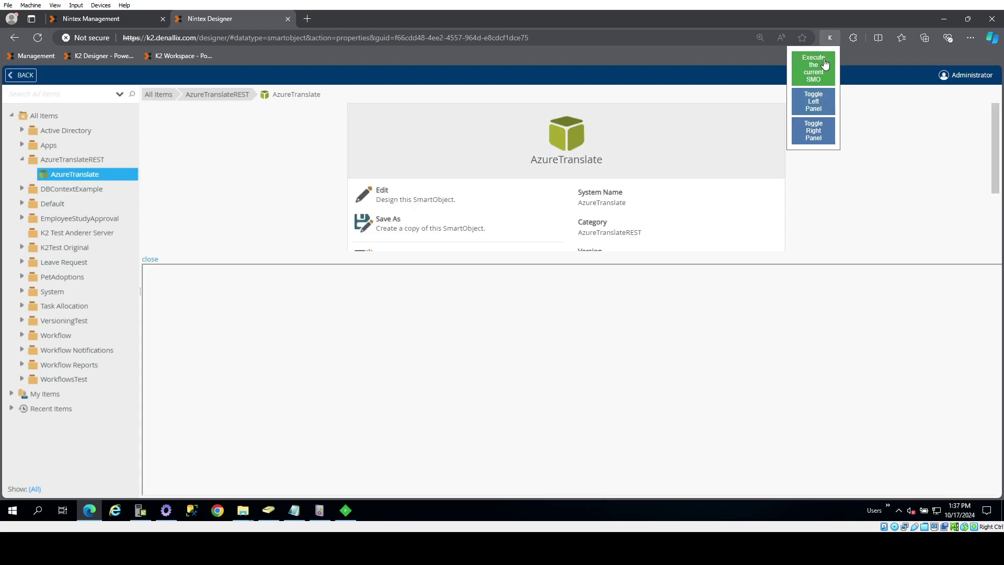
{"action": "left_click", "coordinate": [413, 317]}
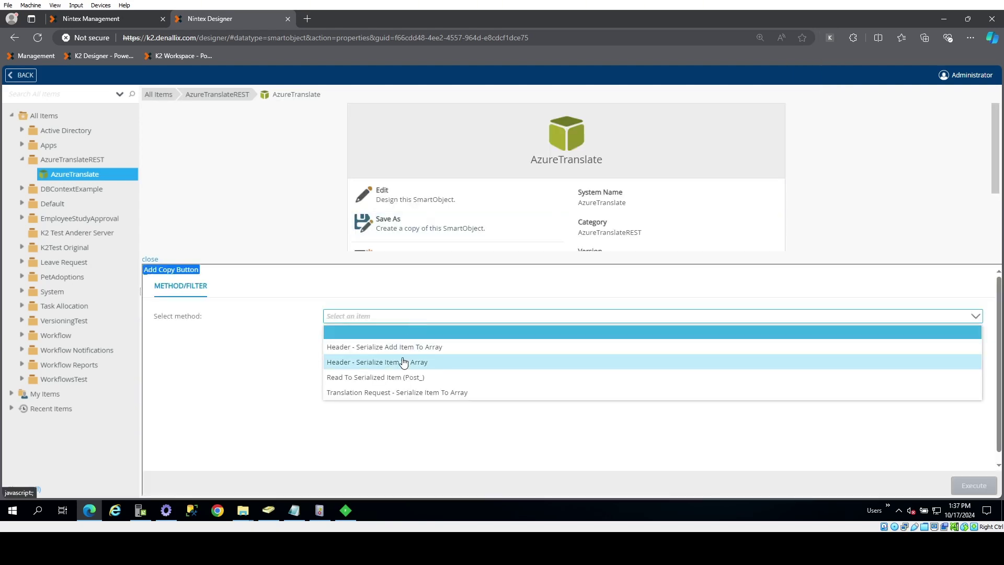
{"action": "left_click", "coordinate": [393, 384]}
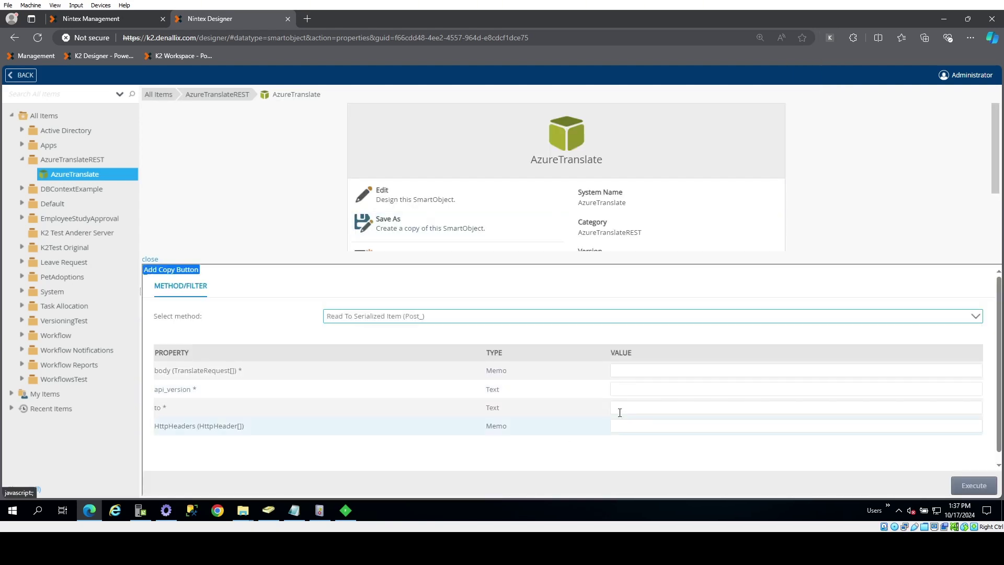
Step: Fill HttpHeaders with the updated two-header array and set the to input to 'es'
{"action": "left_click", "coordinate": [640, 425]}
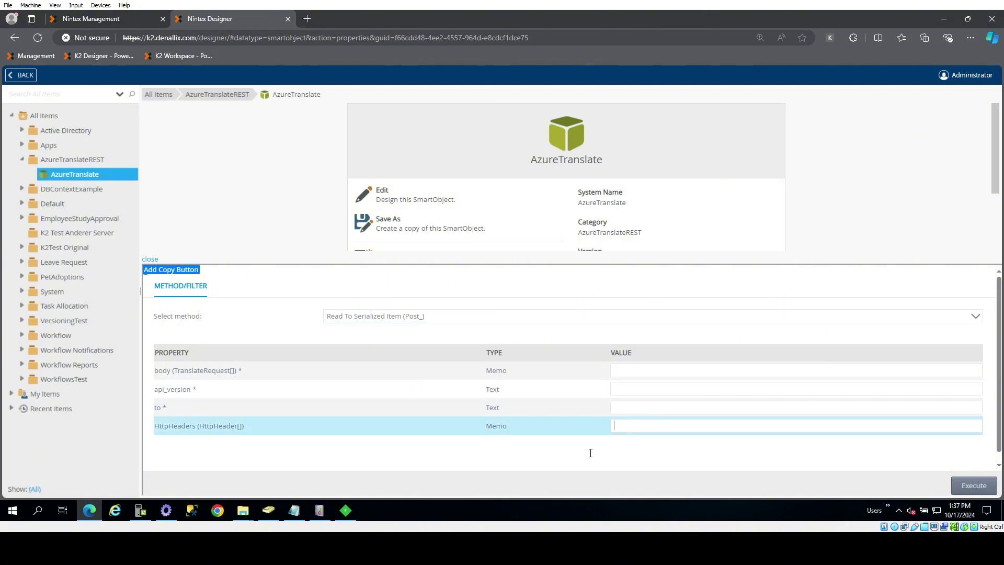
{"action": "key", "text": "ctrl+v"}
{"action": "left_click", "coordinate": [294, 510]}
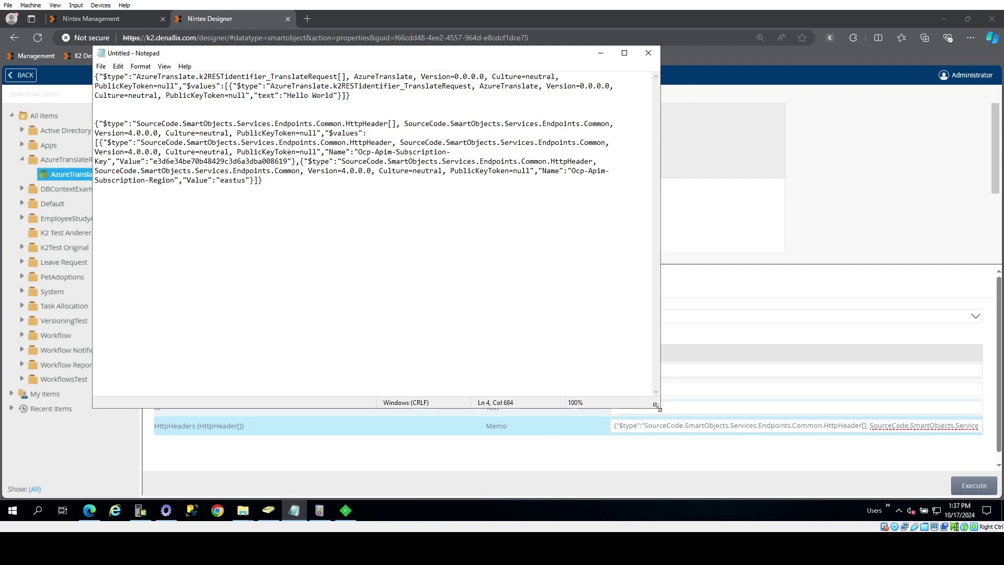
{"action": "left_click", "coordinate": [871, 256]}
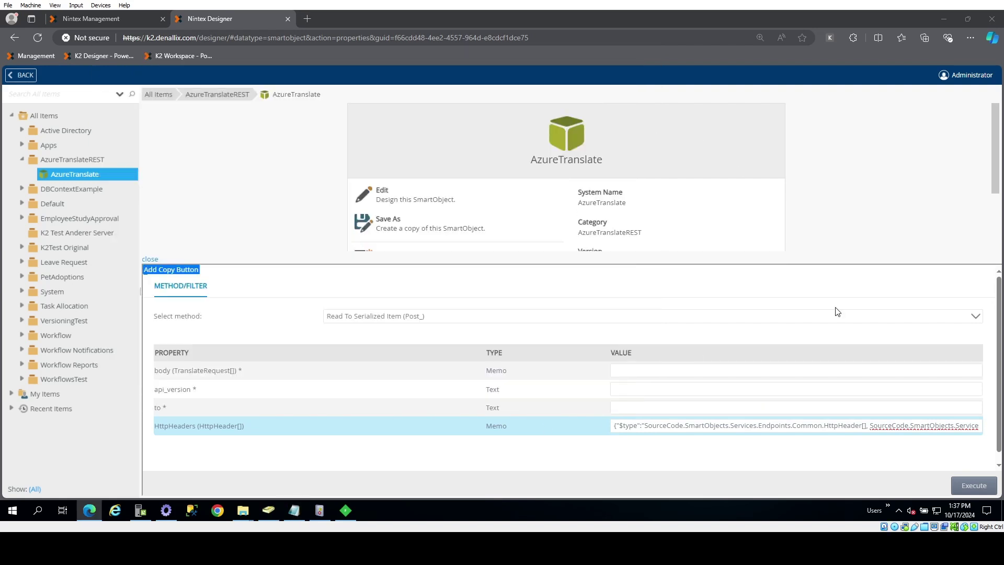
{"action": "triple_click", "coordinate": [762, 424]}
{"action": "key", "text": "ctrl+v"}
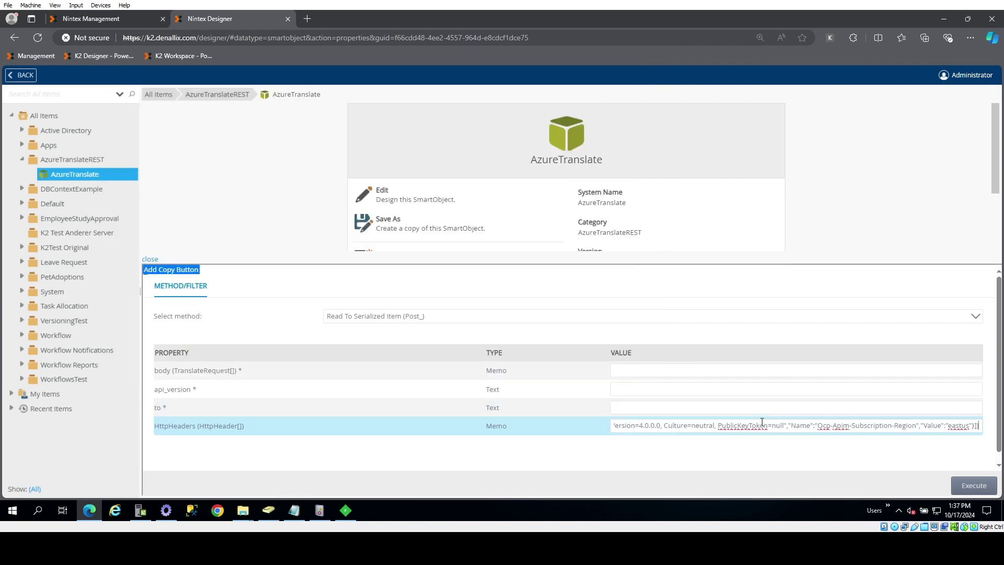
{"action": "left_click", "coordinate": [651, 408]}
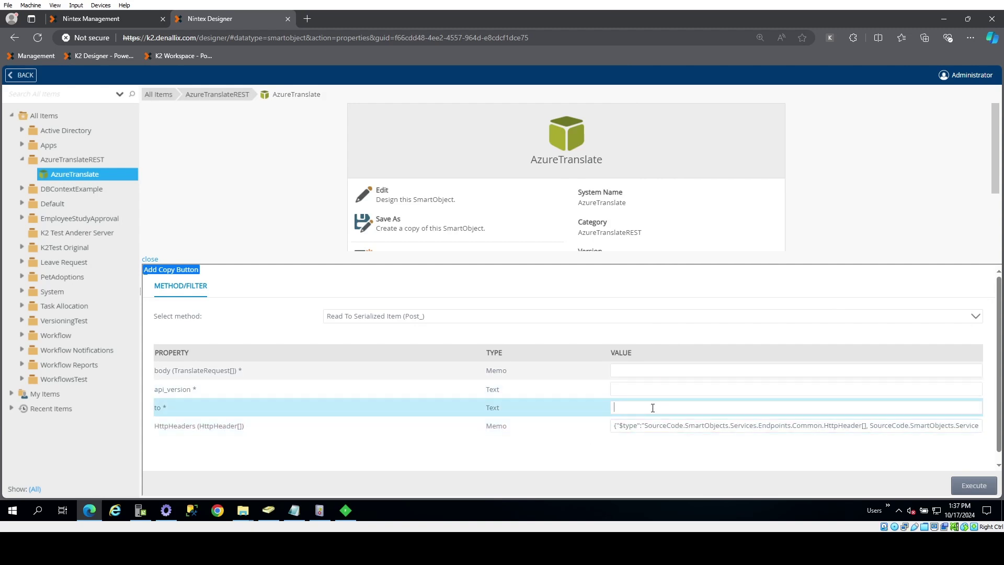
{"action": "type", "text": "es-es"}
{"action": "left_click", "coordinate": [689, 389]}
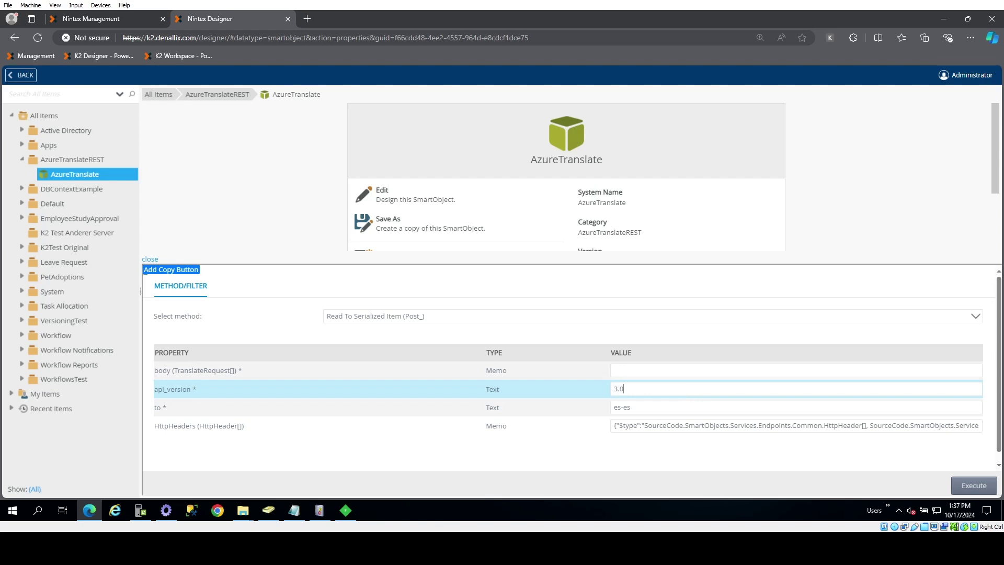
Step: Paste the TranslateRequest JSON from Notepad as the body, execute, and copy the response JSON
{"action": "left_click", "coordinate": [294, 511]}
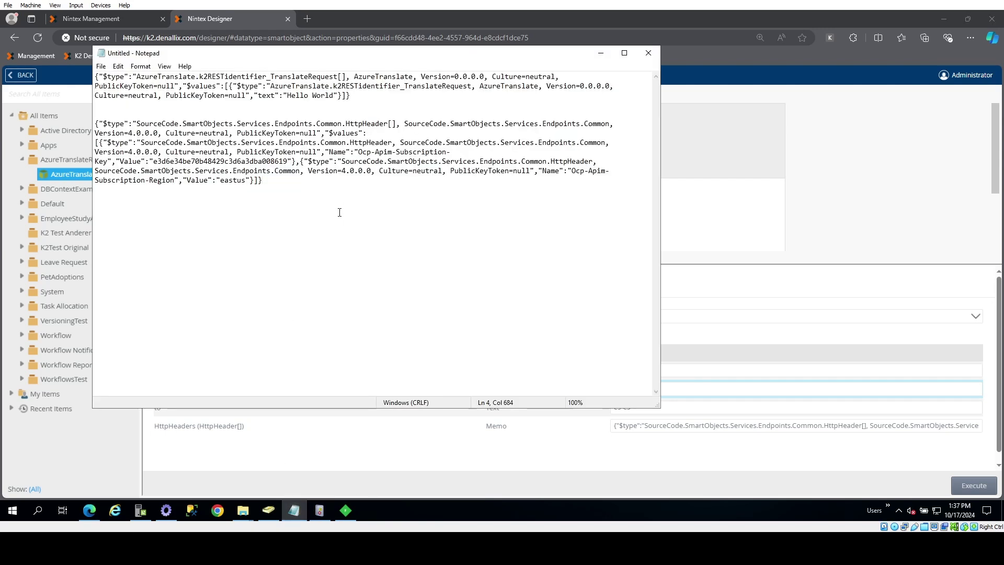
{"action": "left_click_drag", "start_coordinate": [350, 95], "coordinate": [71, 65]}
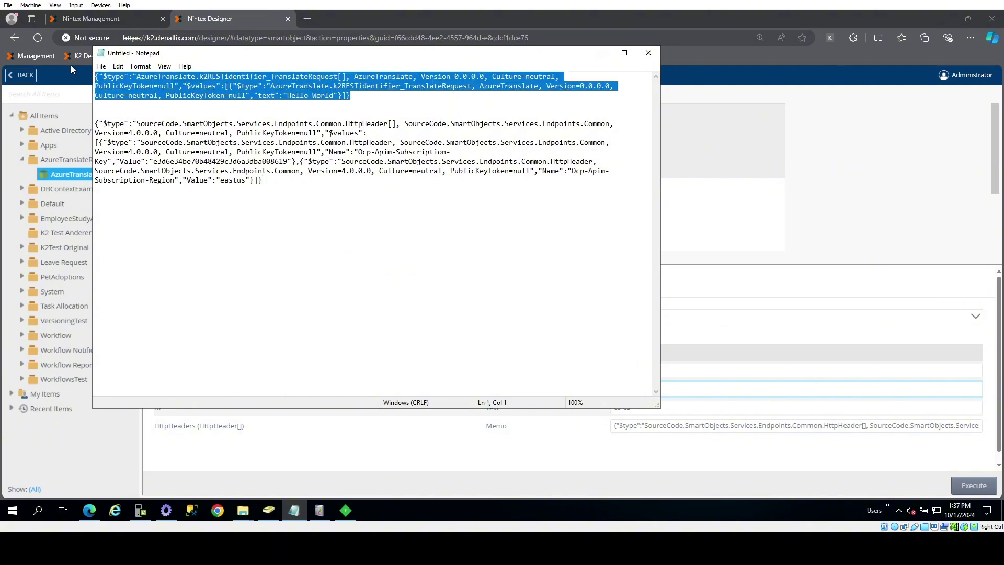
{"action": "key", "text": "ctrl+c"}
{"action": "left_click", "coordinate": [857, 288]}
{"action": "left_click", "coordinate": [625, 370]}
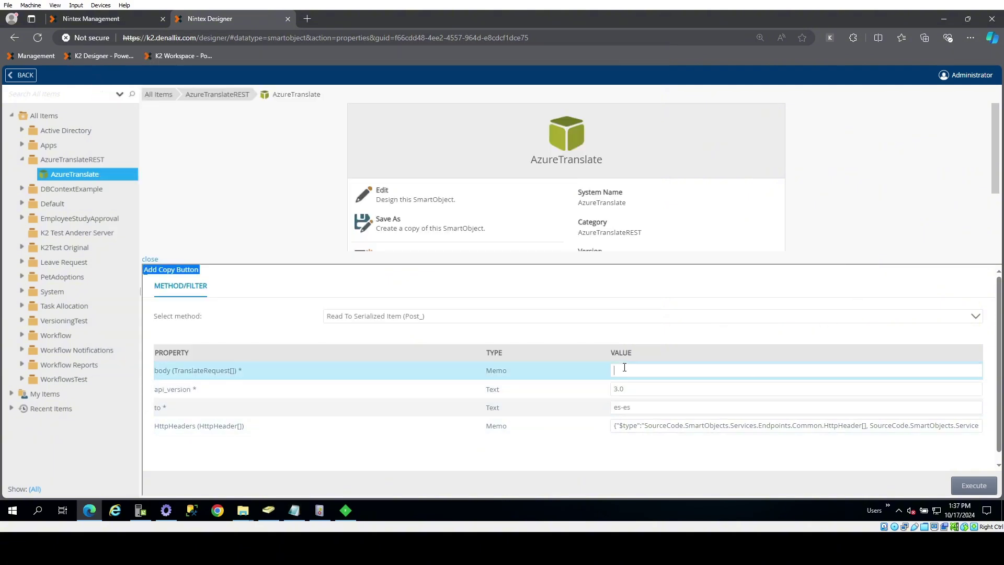
{"action": "key", "text": "ctrl+v"}
{"action": "left_click", "coordinate": [951, 487]}
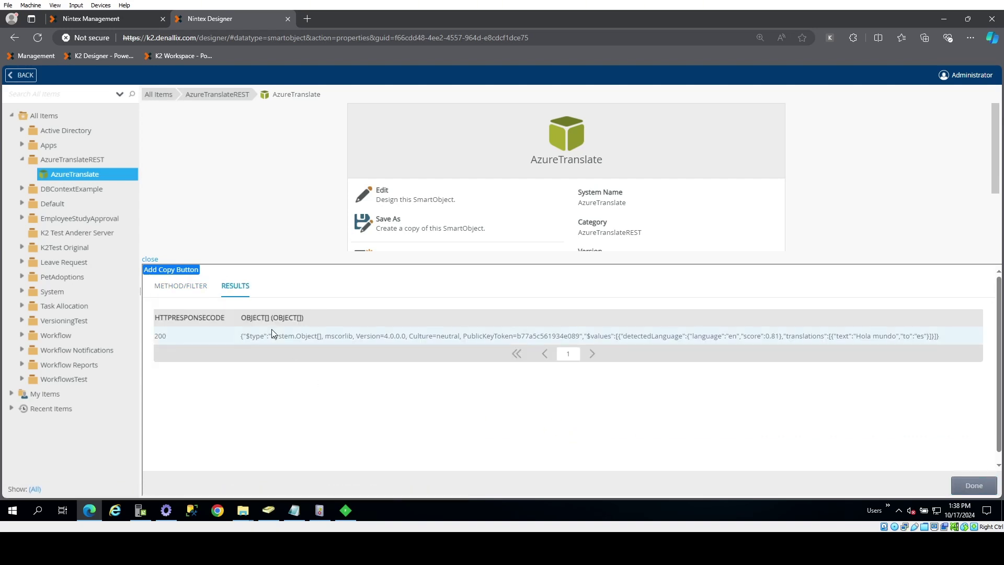
{"action": "left_click", "coordinate": [171, 270]}
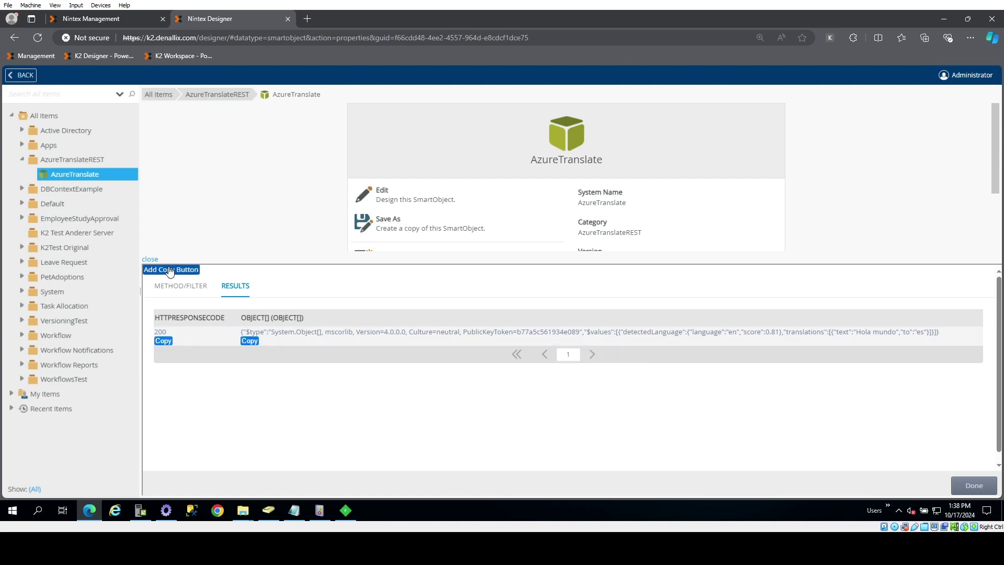
{"action": "left_click", "coordinate": [249, 341]}
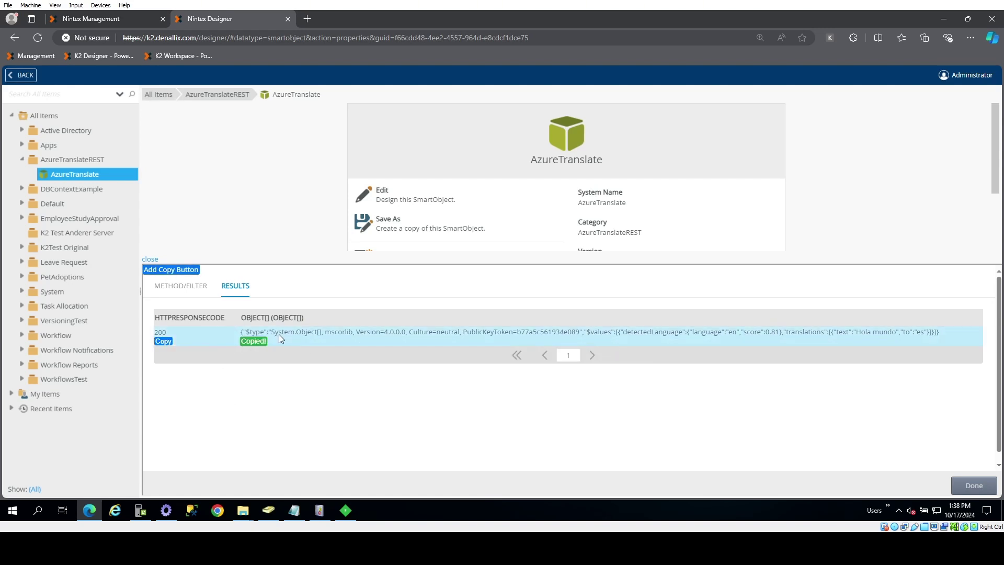
Step: Paste the response JSON on an empty Notepad line and highlight its 'Hola mundo' translation
{"action": "left_click", "coordinate": [294, 511]}
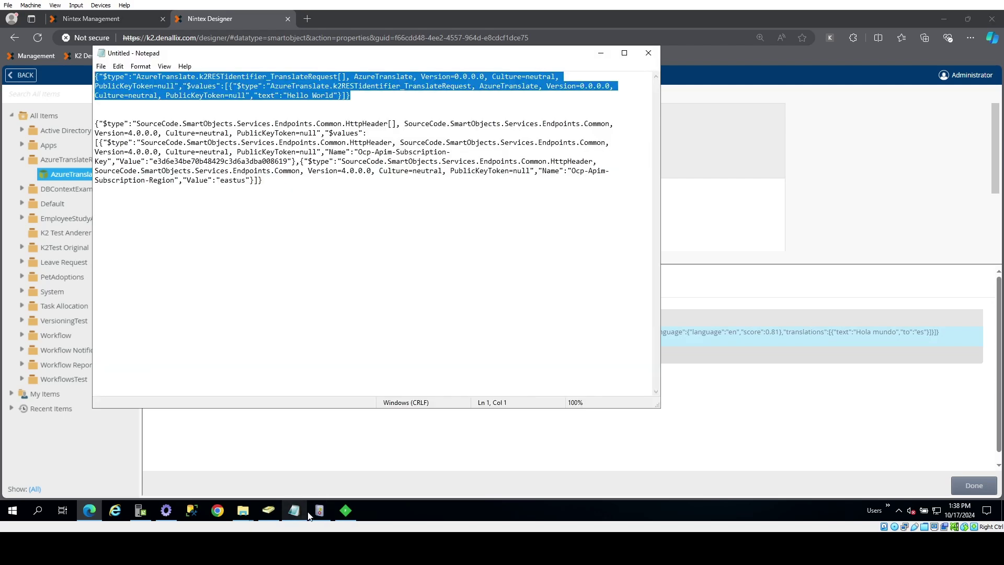
{"action": "left_click", "coordinate": [440, 237]}
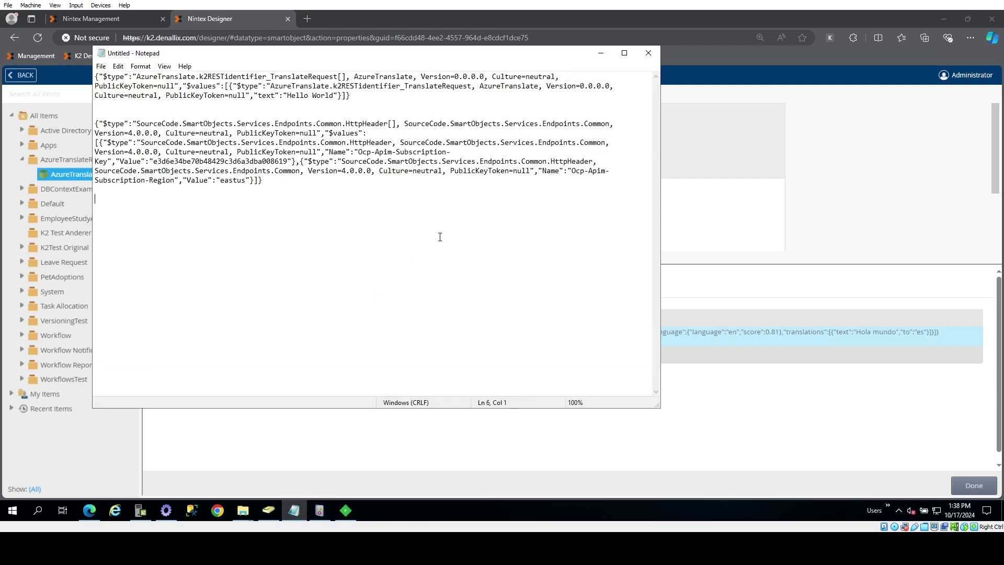
{"action": "key", "text": "ctrl+v"}
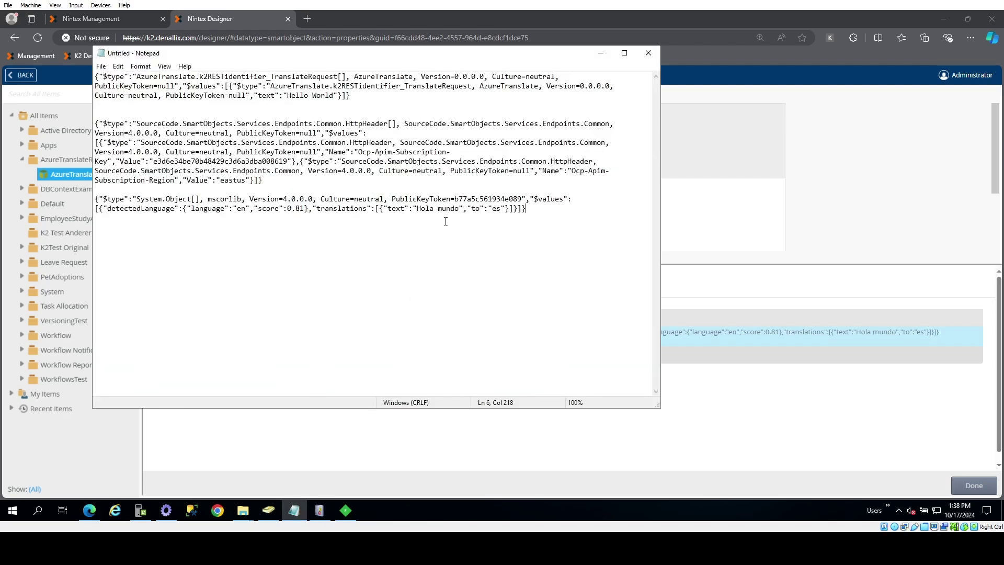
{"action": "left_click_drag", "start_coordinate": [461, 210], "coordinate": [418, 211]}
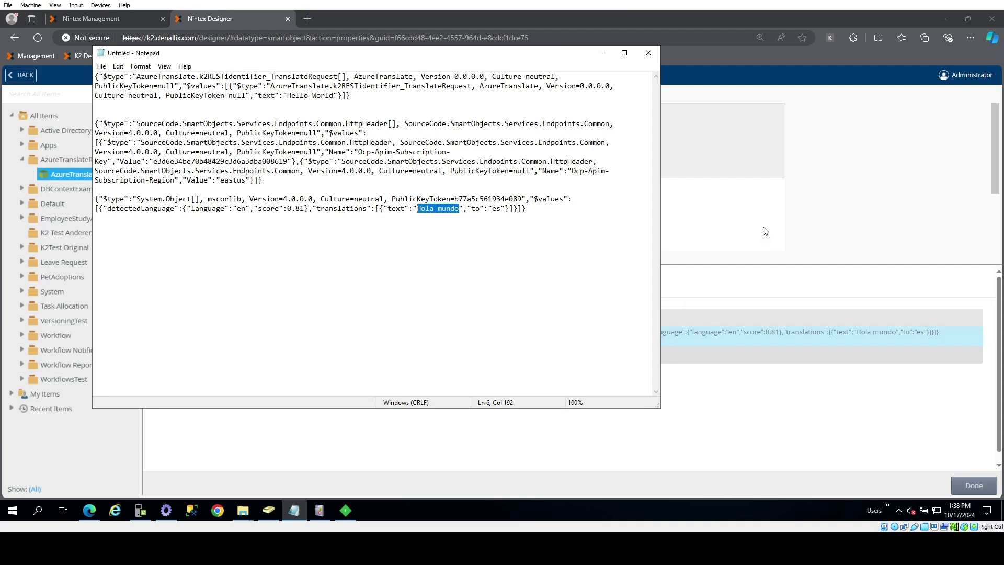
{"action": "left_click", "coordinate": [878, 219]}
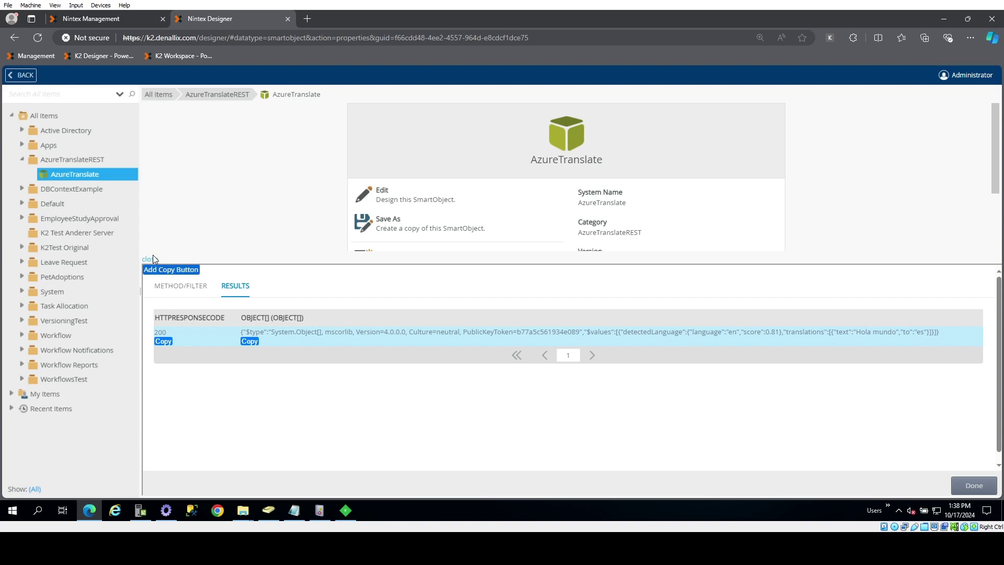
Step: Close the test results panel and switch to the Nintex Management service instances page
{"action": "left_click", "coordinate": [148, 259]}
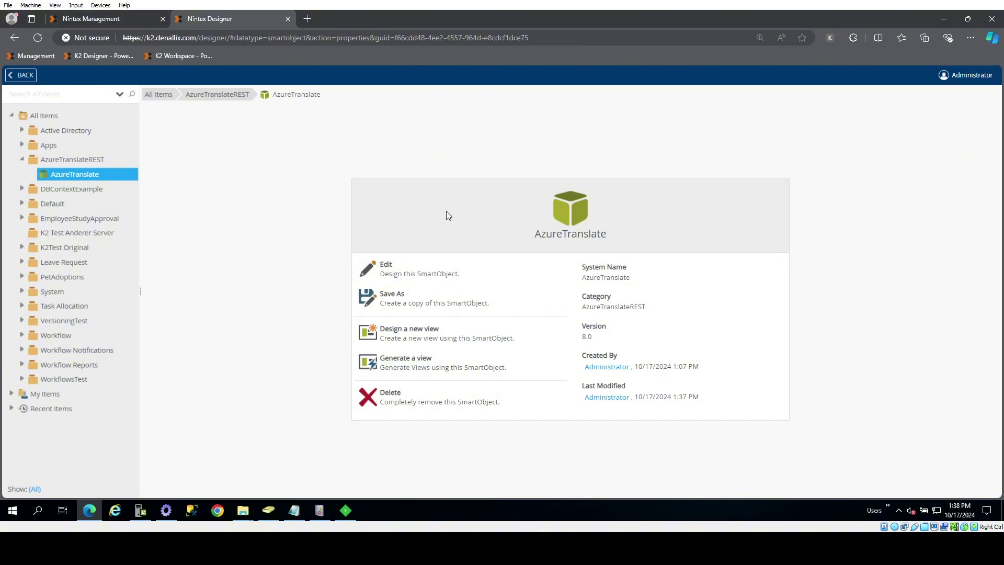
{"action": "left_click", "coordinate": [108, 20]}
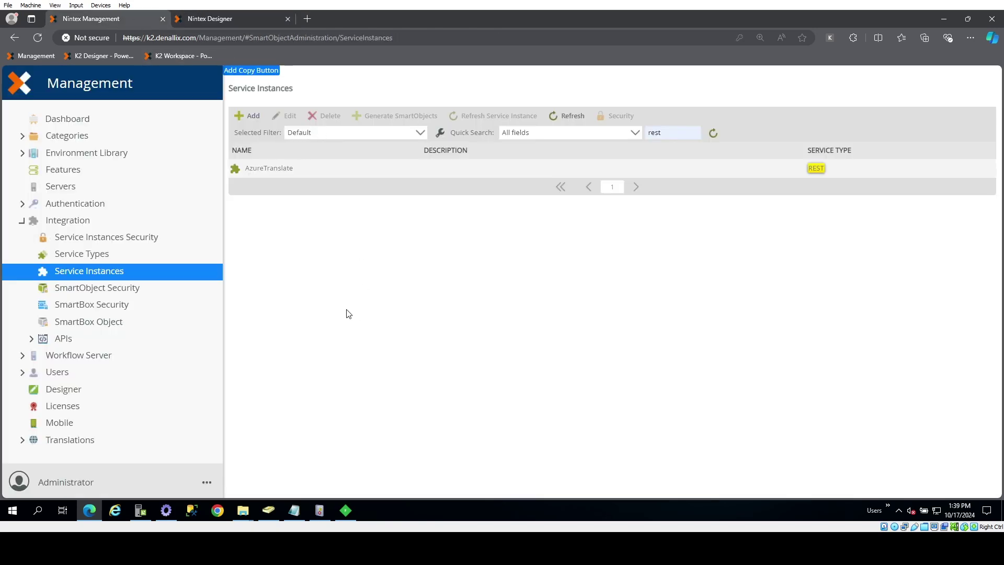
Step: Edit the AzureTranslate service instance and set Add HTTP Request Header Property to False
{"action": "left_click", "coordinate": [337, 169]}
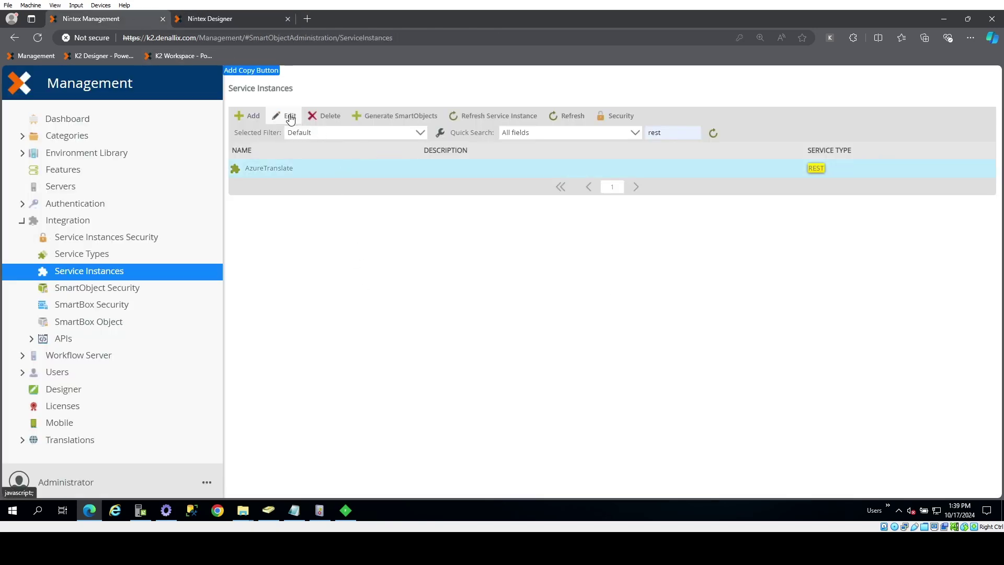
{"action": "left_click", "coordinate": [291, 117]}
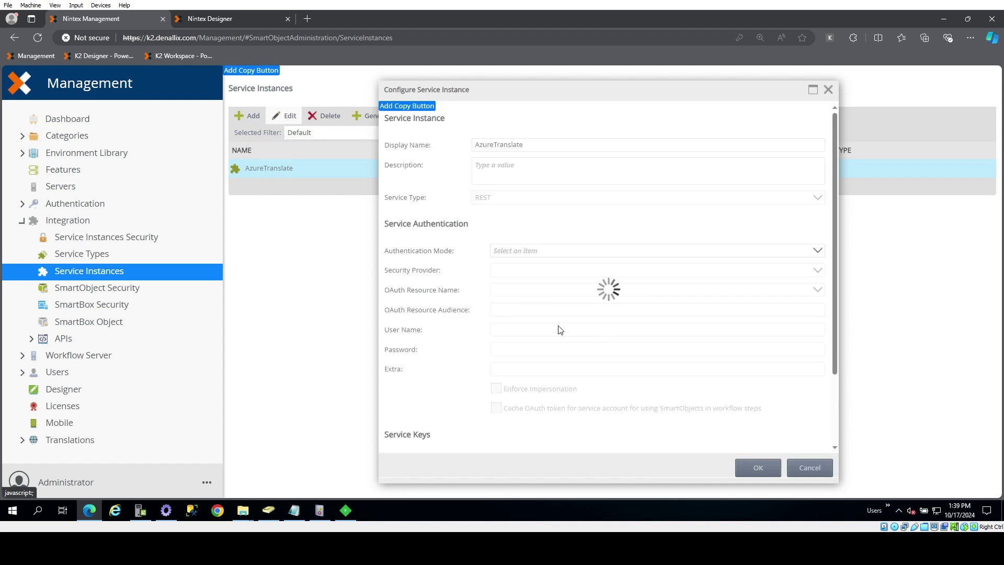
{"action": "scroll", "coordinate": [560, 329], "scroll_direction": "down", "scroll_amount": 5}
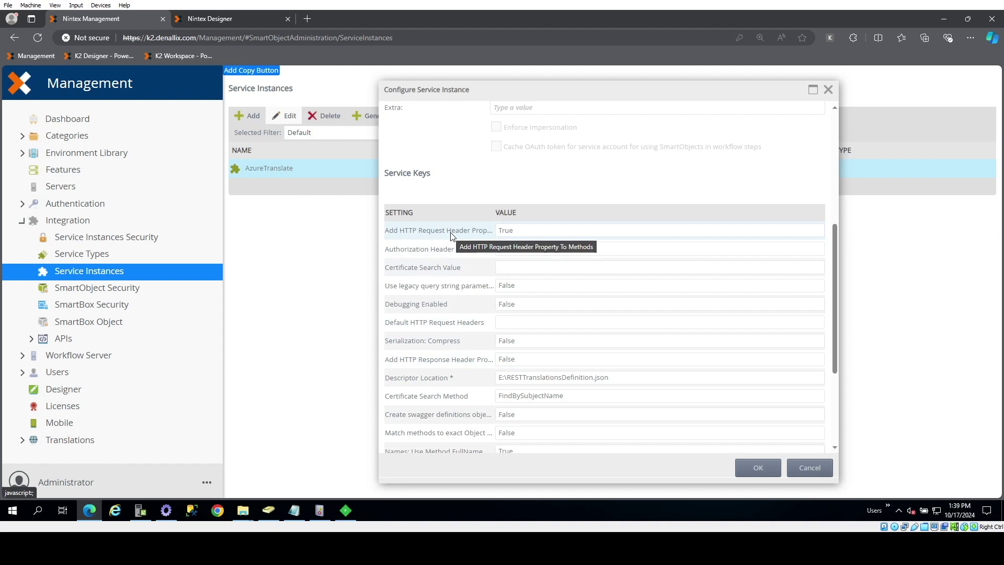
{"action": "left_click", "coordinate": [529, 232]}
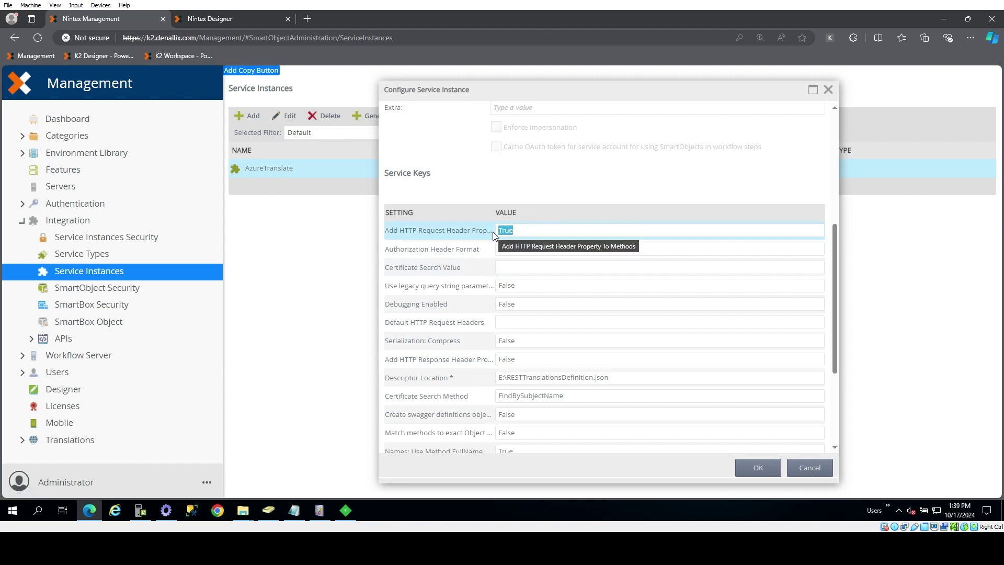
{"action": "type", "text": "False"}
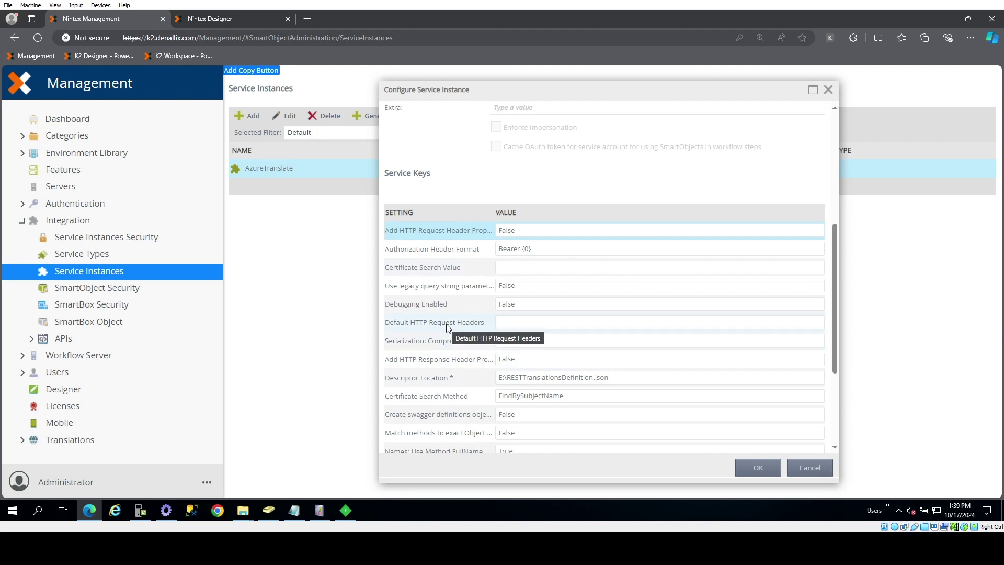
Step: Paste the HttpHeader JSON from the notes as Default HTTP Request Headers and save the instance
{"action": "left_click", "coordinate": [295, 512]}
{"action": "left_click", "coordinate": [278, 187]}
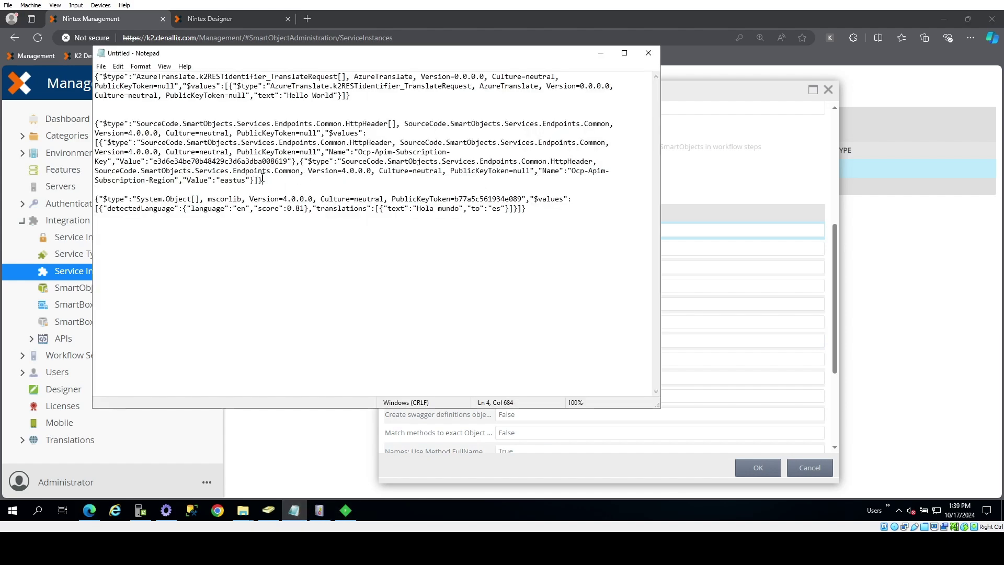
{"action": "left_click_drag", "start_coordinate": [263, 180], "coordinate": [83, 124]}
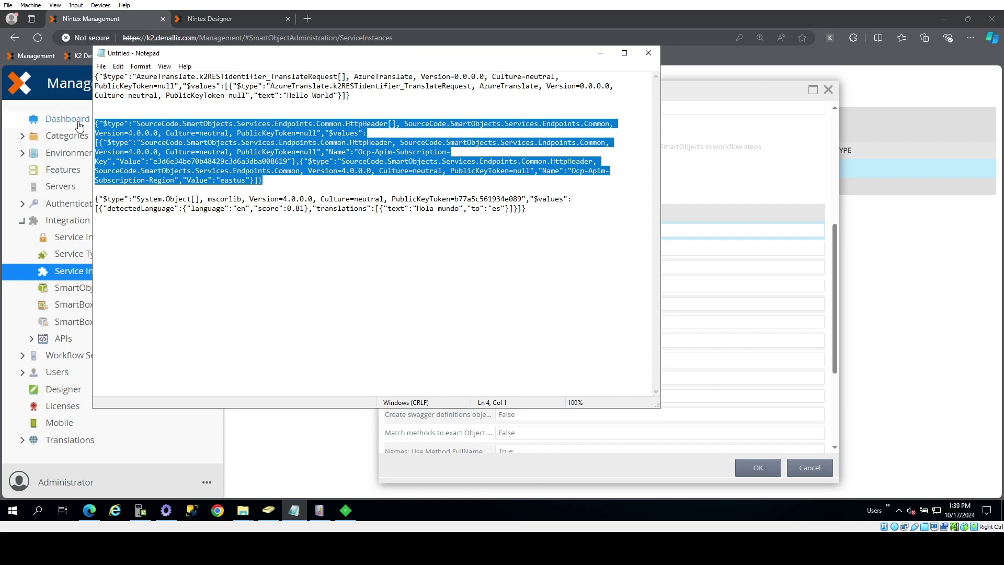
{"action": "left_click", "coordinate": [753, 86]}
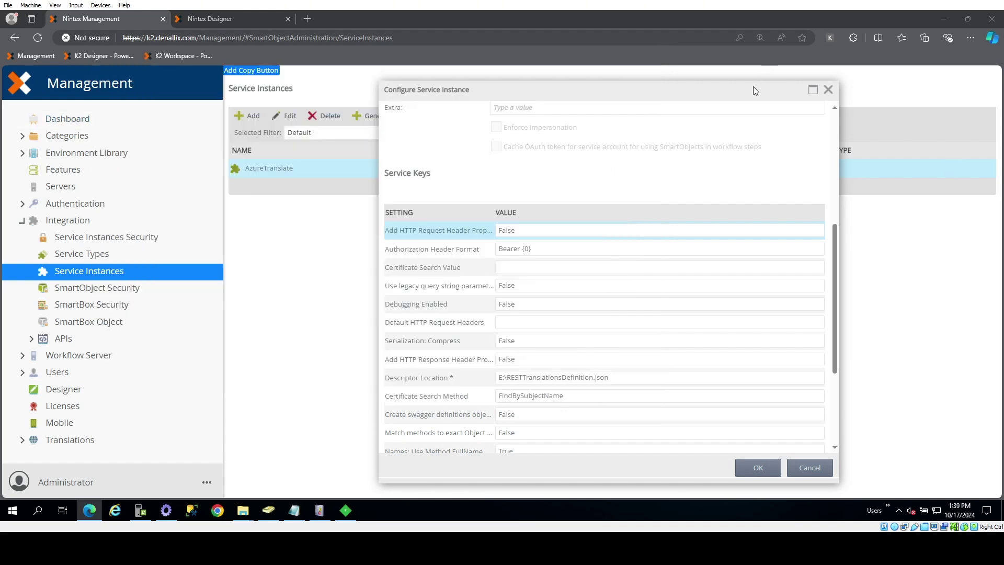
{"action": "left_click", "coordinate": [529, 324]}
{"action": "key", "text": "ctrl+v"}
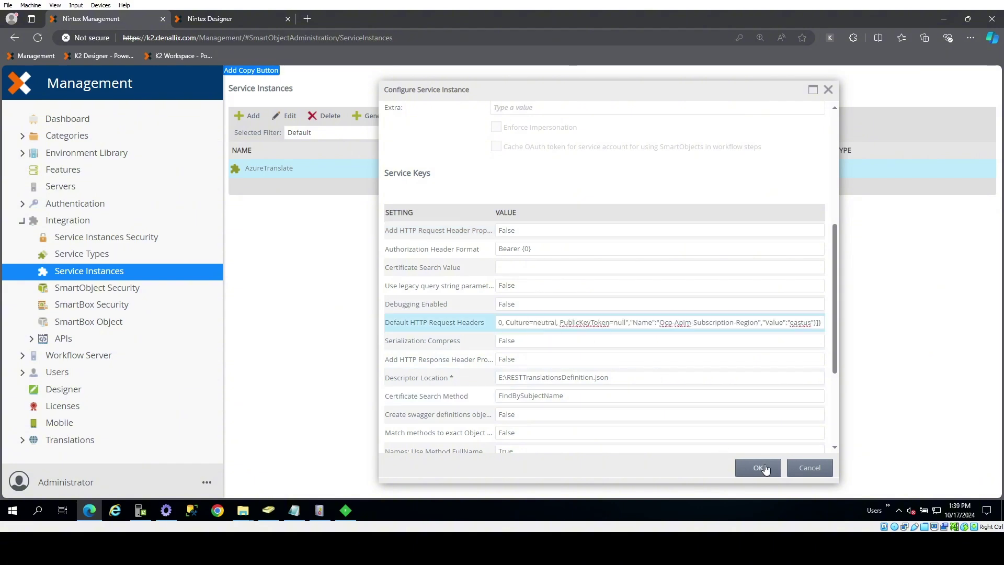
{"action": "left_click", "coordinate": [761, 468]}
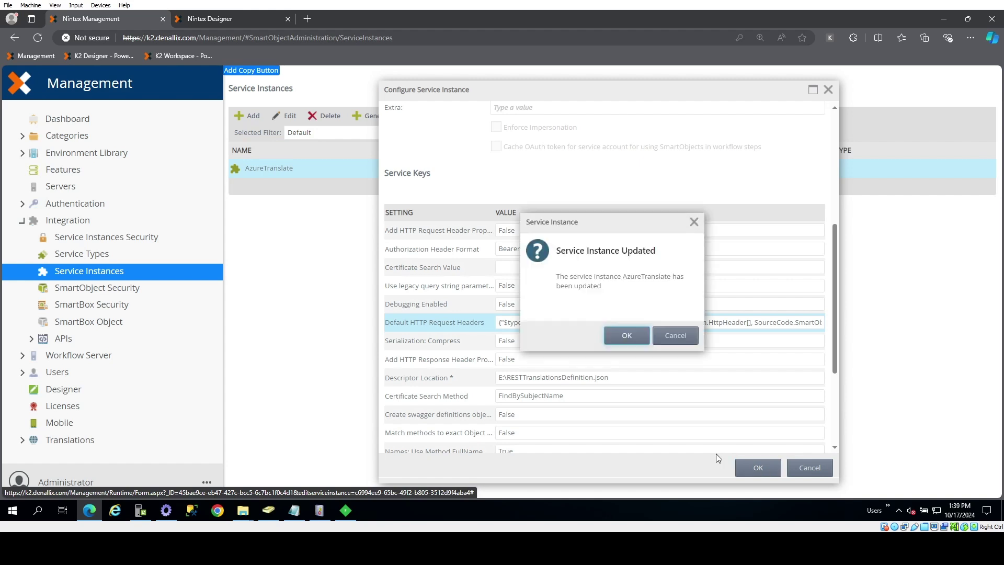
{"action": "left_click", "coordinate": [624, 336]}
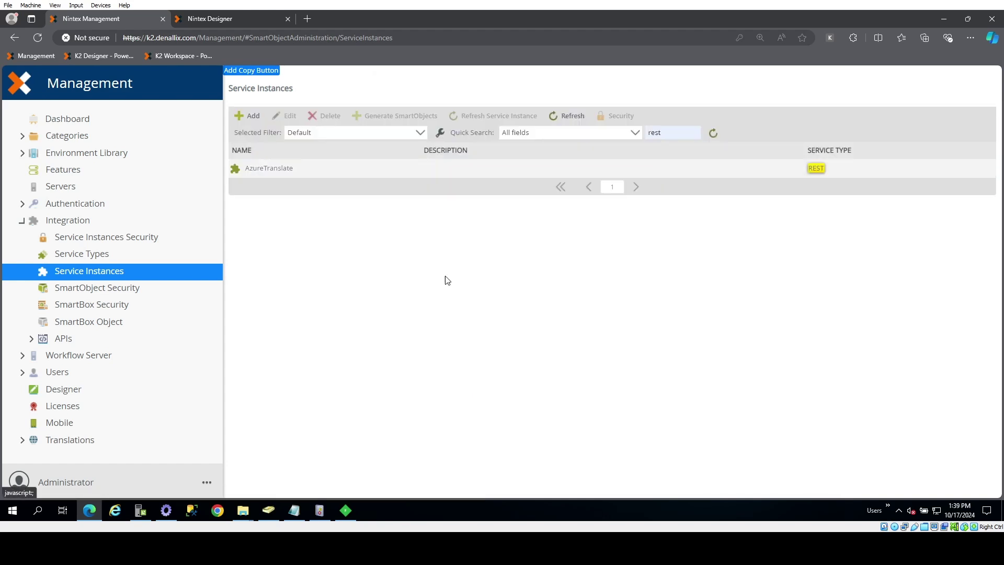
{"action": "left_click", "coordinate": [233, 23]}
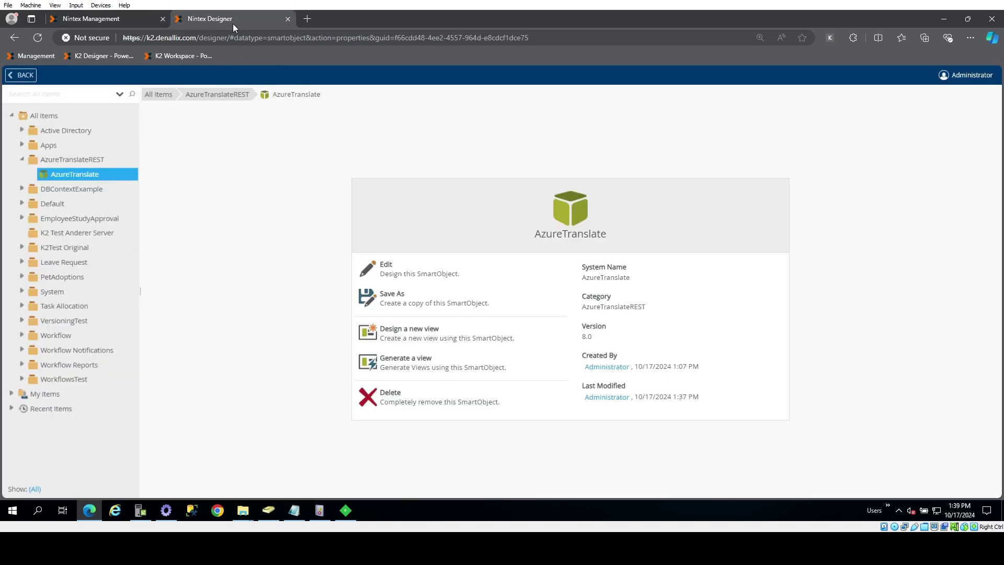
{"action": "left_click", "coordinate": [417, 264]}
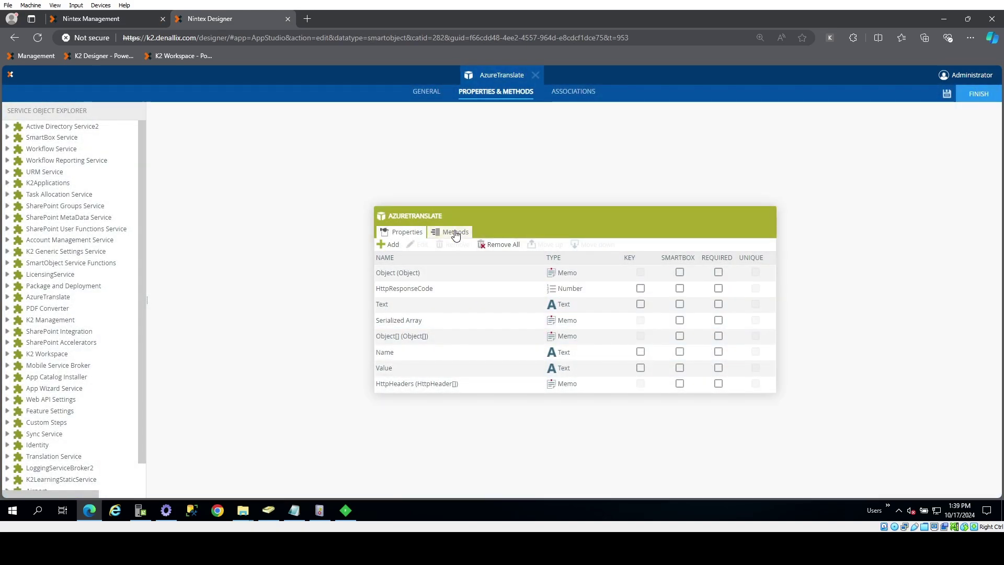
Step: In Read To Serialized Item (Post_)'s TranslateRequest bindings, map api_version to the fixed value 3.0
{"action": "left_click", "coordinate": [455, 233]}
{"action": "left_click", "coordinate": [442, 323]}
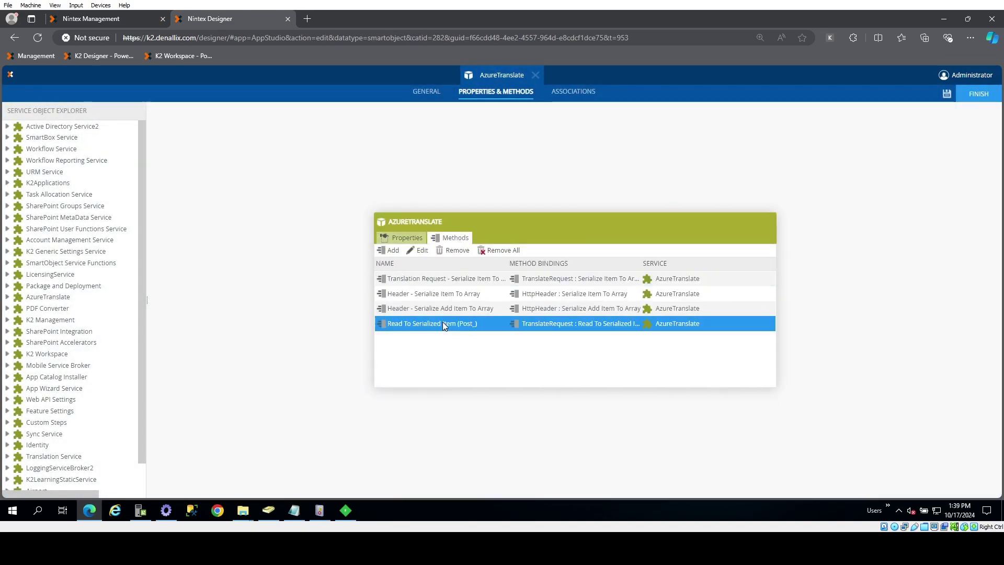
{"action": "double_click", "coordinate": [442, 324]}
{"action": "left_click", "coordinate": [482, 168]}
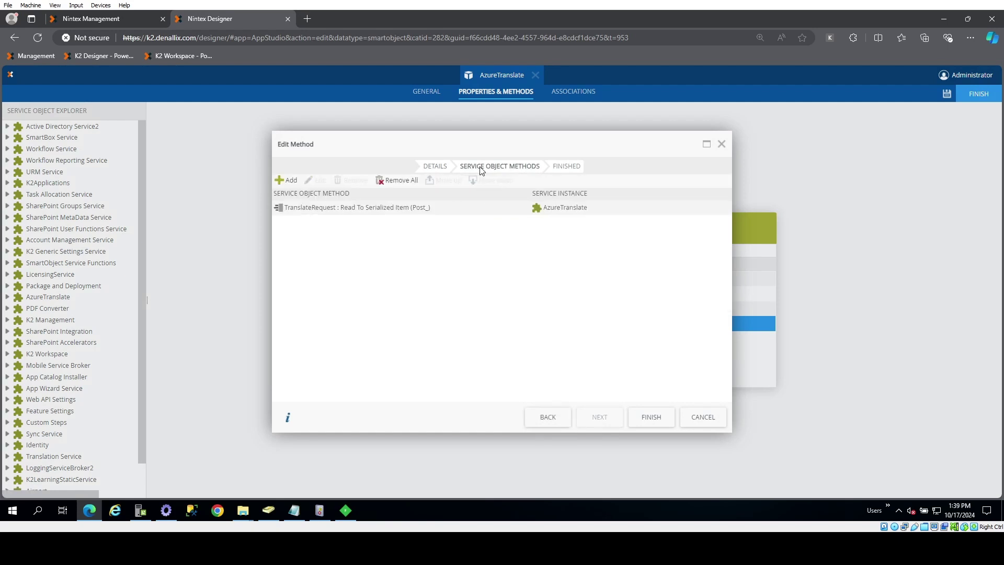
{"action": "double_click", "coordinate": [480, 208]}
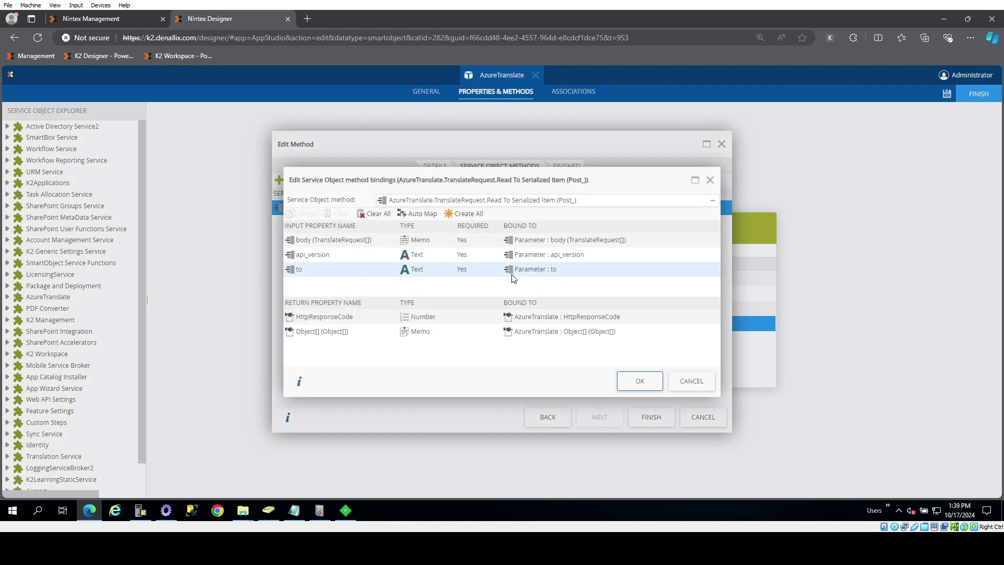
{"action": "double_click", "coordinate": [523, 254]}
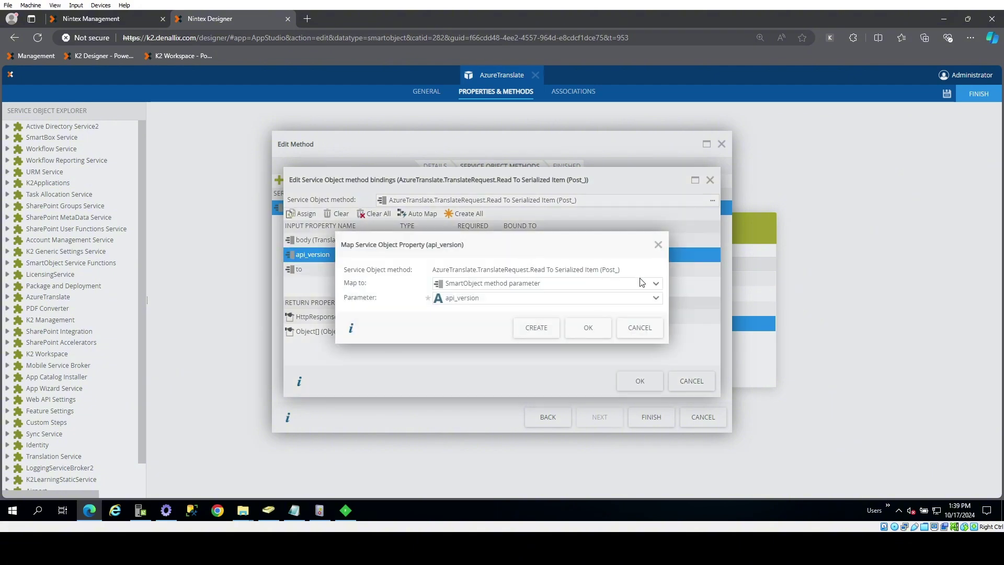
{"action": "left_click", "coordinate": [654, 282]}
{"action": "left_click", "coordinate": [567, 265]}
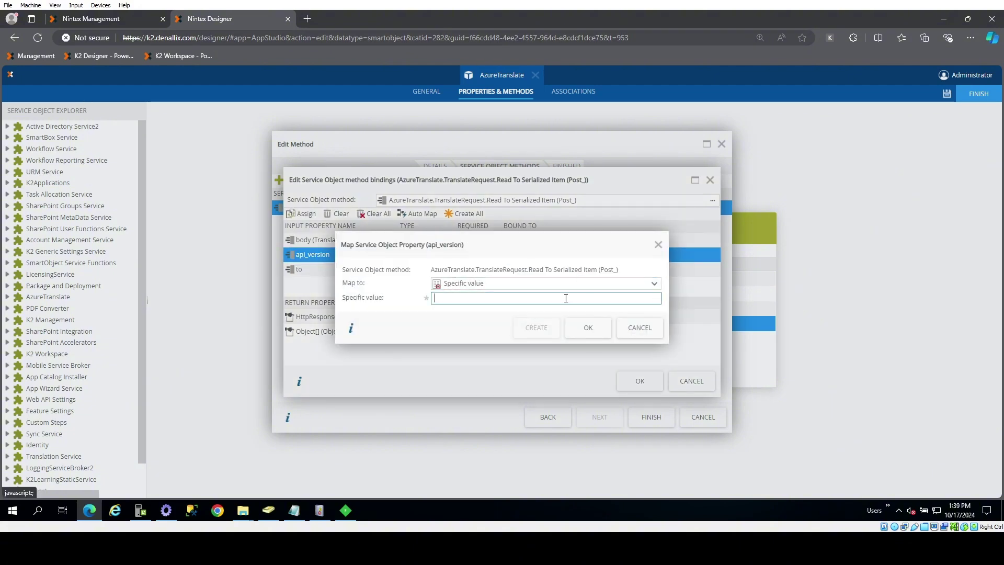
{"action": "left_click", "coordinate": [563, 298]}
{"action": "type", "text": "3.0"}
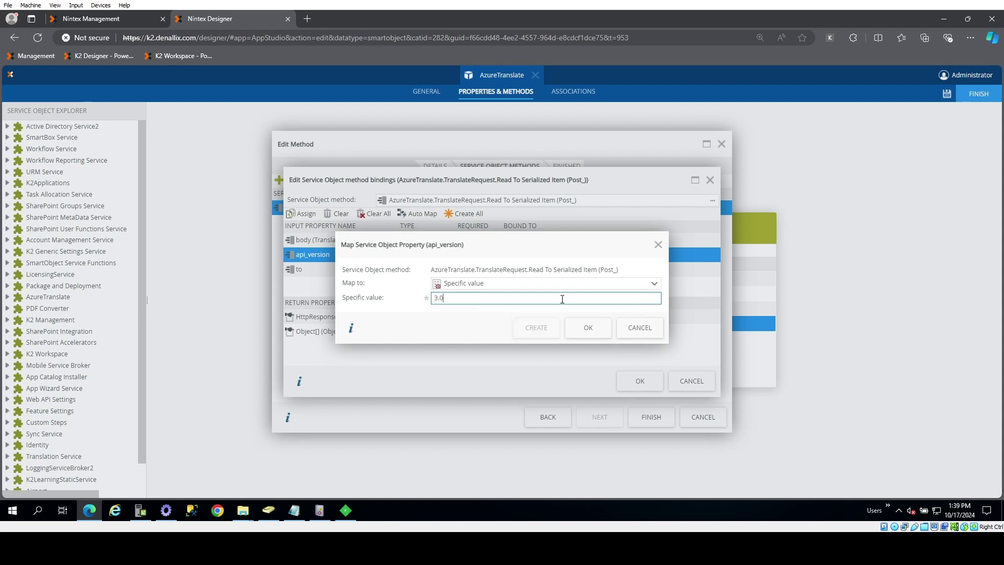
{"action": "left_click", "coordinate": [588, 327]}
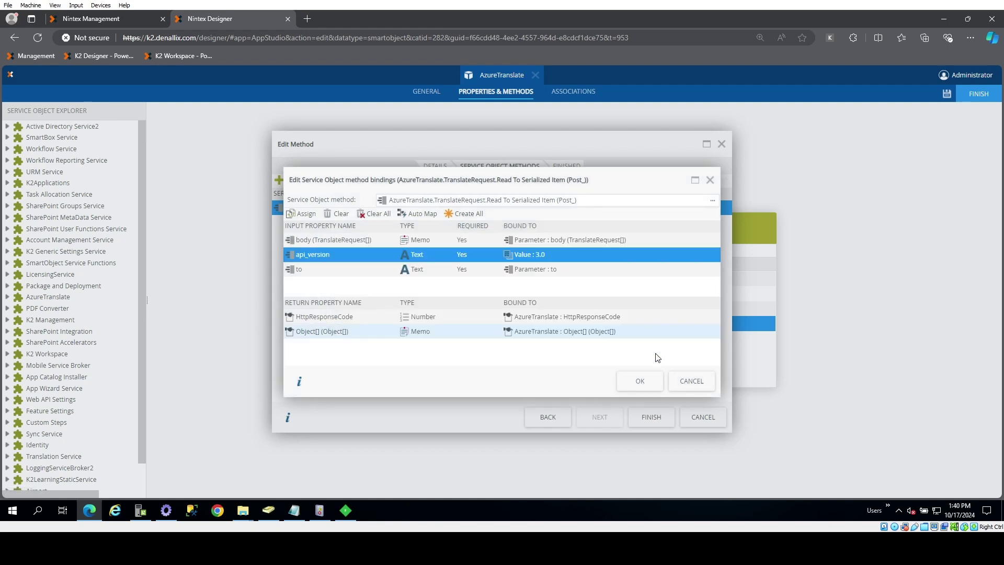
Step: Accept the bindings, finish the method and save the AzureTranslate SmartObject
{"action": "left_click", "coordinate": [640, 381]}
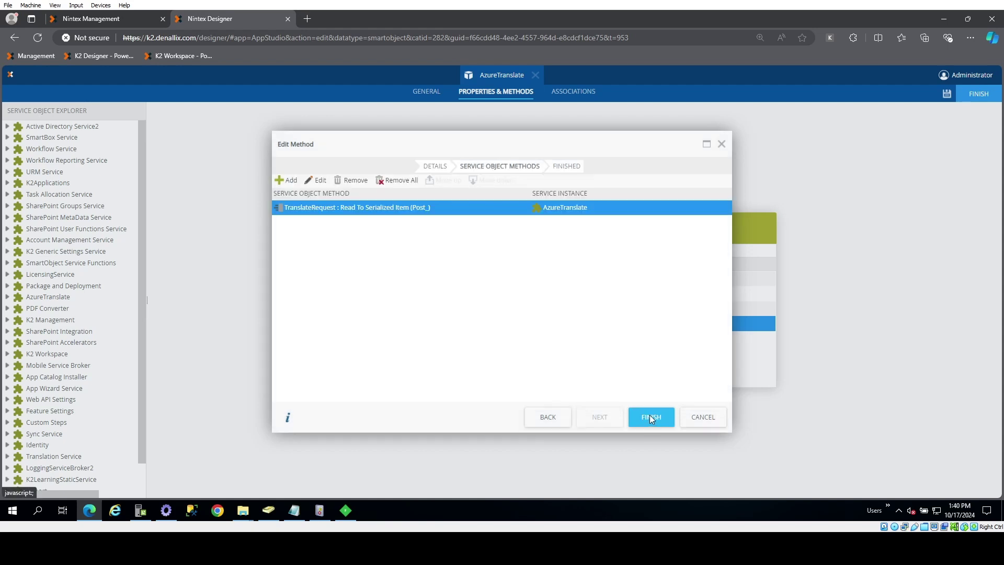
{"action": "left_click", "coordinate": [650, 416]}
{"action": "left_click", "coordinate": [976, 96]}
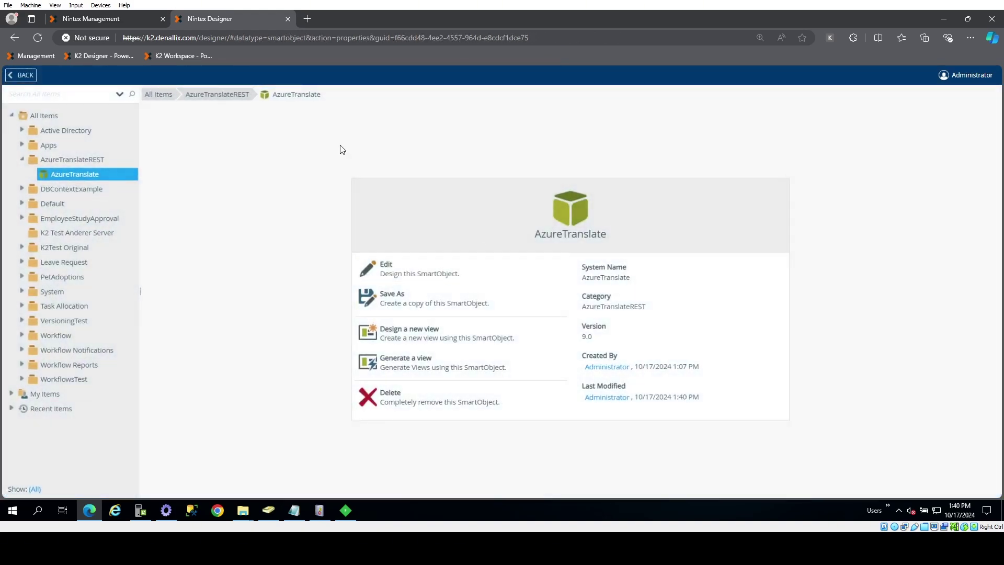
Step: Set up a SmartObject test of Read To Serialized Item (Post_) with target language es-es
{"action": "left_click", "coordinate": [830, 36]}
{"action": "left_click", "coordinate": [832, 63]}
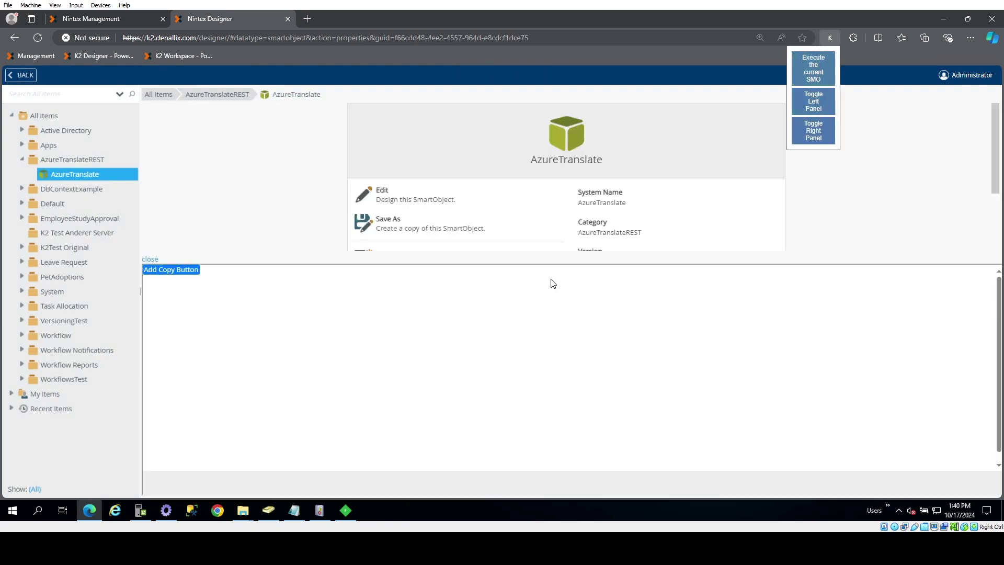
{"action": "left_click", "coordinate": [527, 315]}
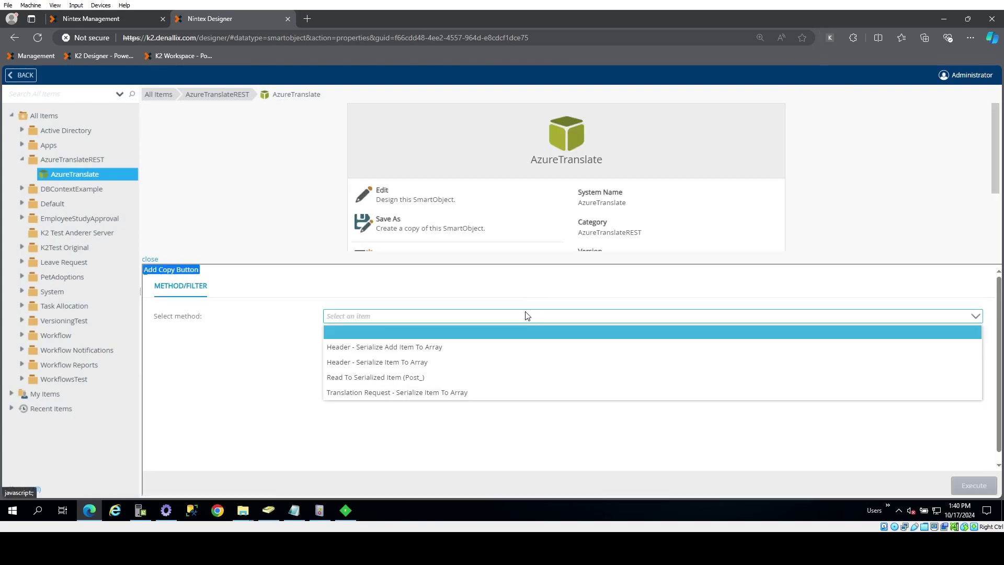
{"action": "left_click", "coordinate": [472, 377]}
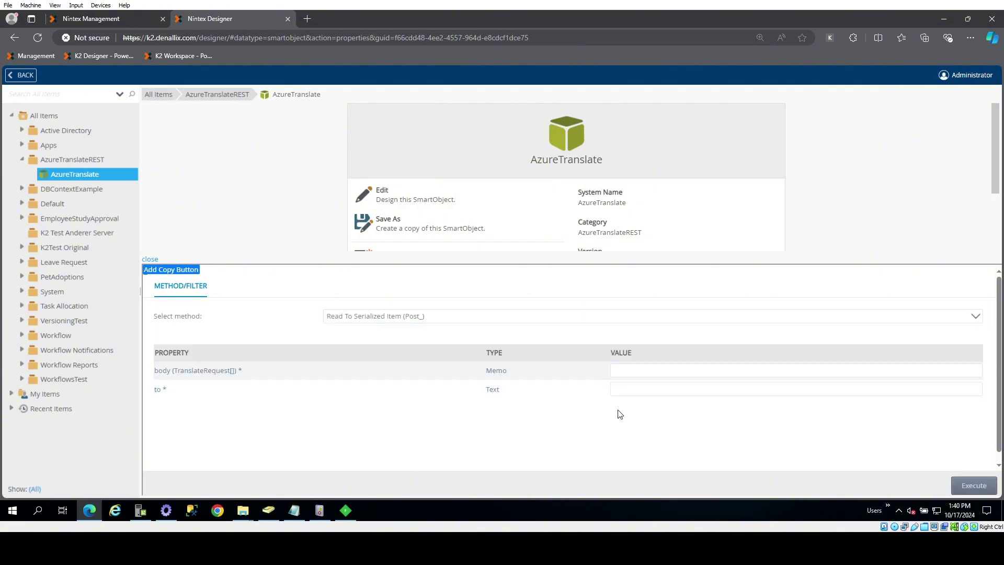
{"action": "left_click", "coordinate": [659, 385]}
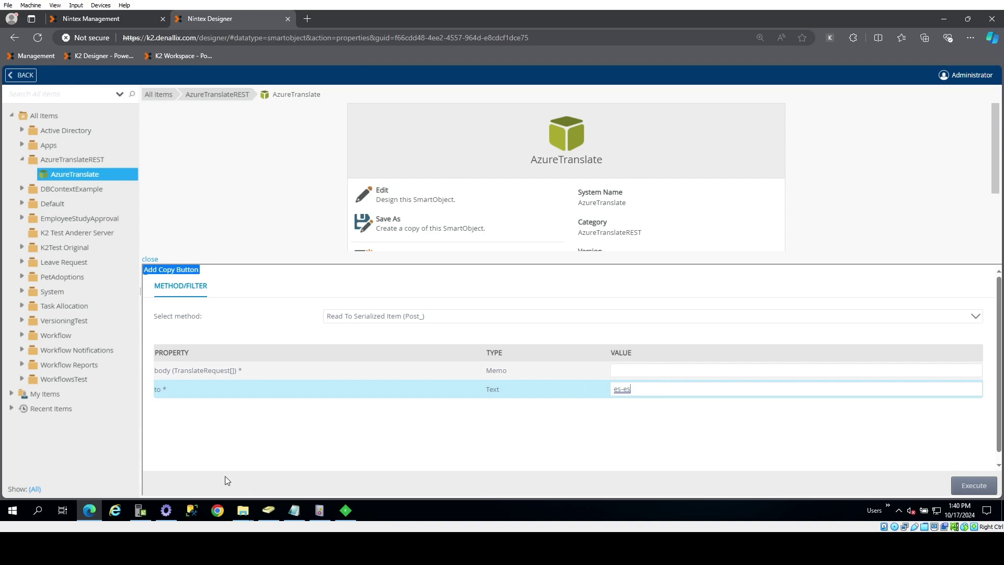
Step: Paste the Hello World request JSON into body and execute, getting Hola mundo back
{"action": "left_click", "coordinate": [299, 511]}
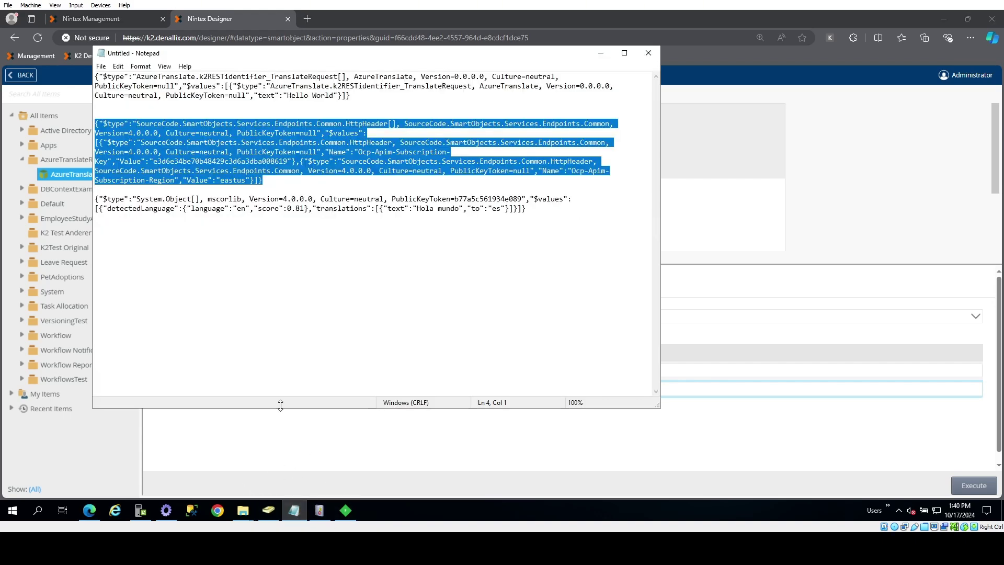
{"action": "left_click", "coordinate": [224, 208]}
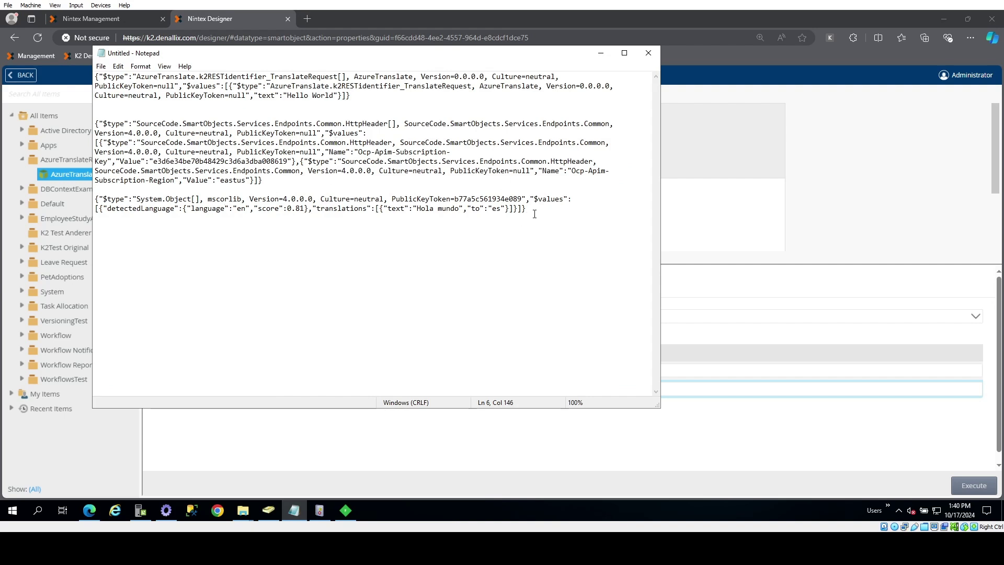
{"action": "left_click_drag", "start_coordinate": [353, 106], "coordinate": [65, 64]}
{"action": "key", "text": "ctrl+c"}
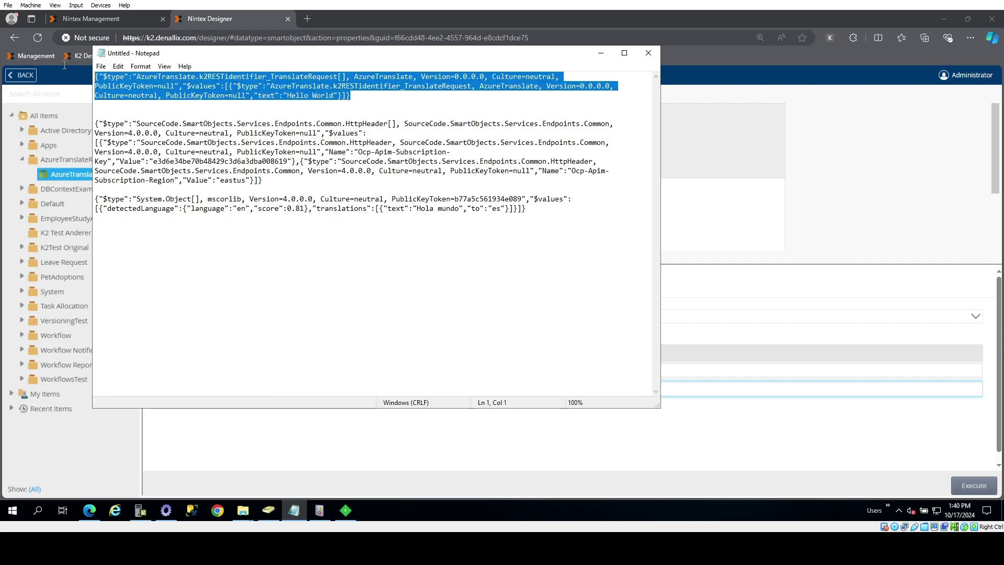
{"action": "left_click", "coordinate": [680, 437]}
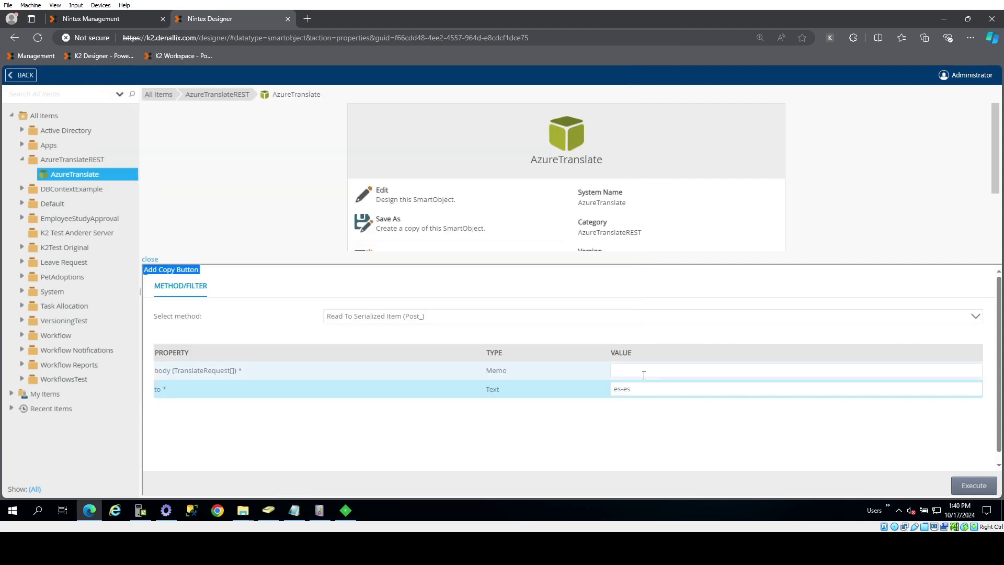
{"action": "left_click", "coordinate": [795, 370]}
{"action": "key", "text": "ctrl+v"}
{"action": "left_click", "coordinate": [962, 485]}
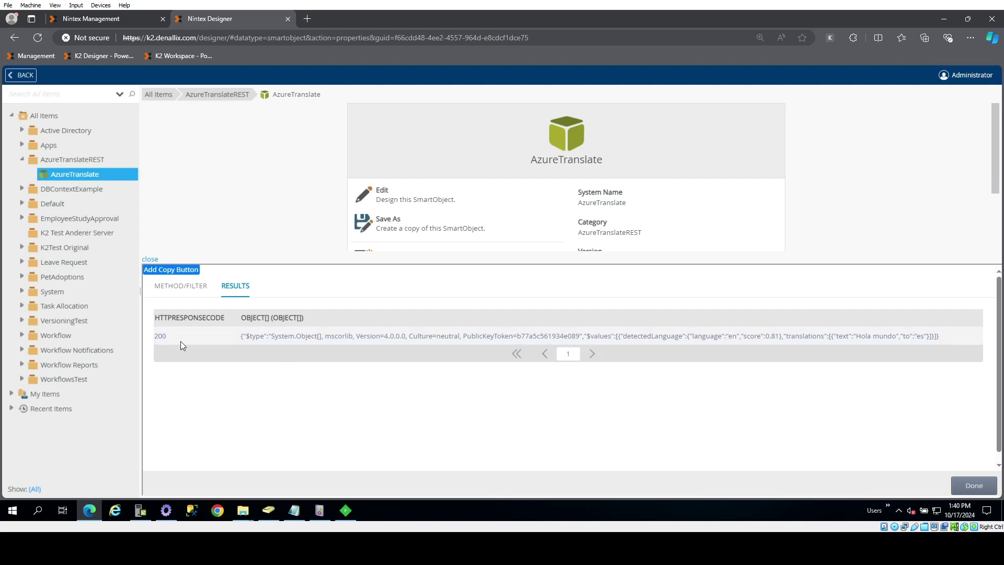
{"action": "left_click", "coordinate": [168, 287]}
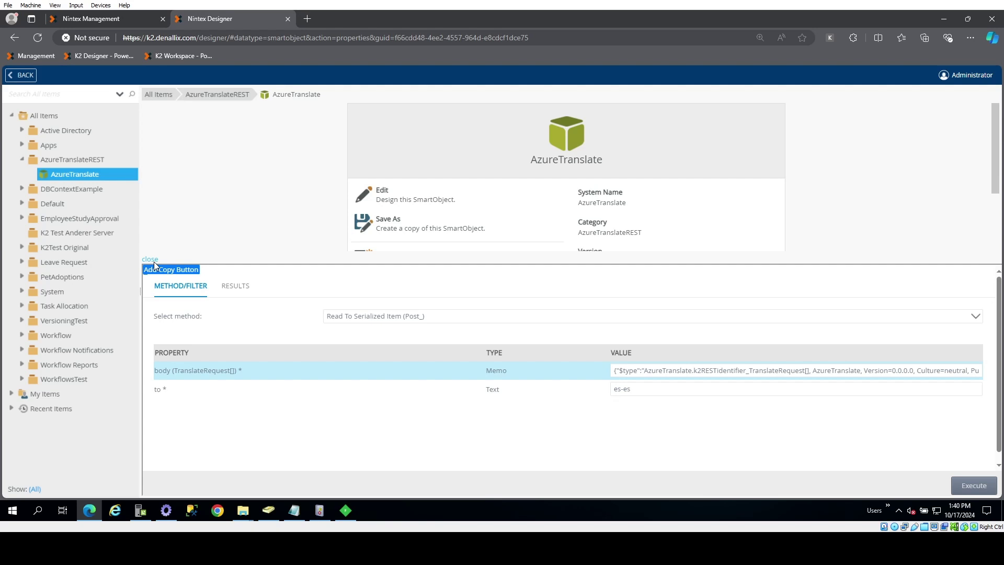
Step: Test Translation Request - Serialize Item To Array with Text 'some', then close the test panel
{"action": "left_click", "coordinate": [441, 316]}
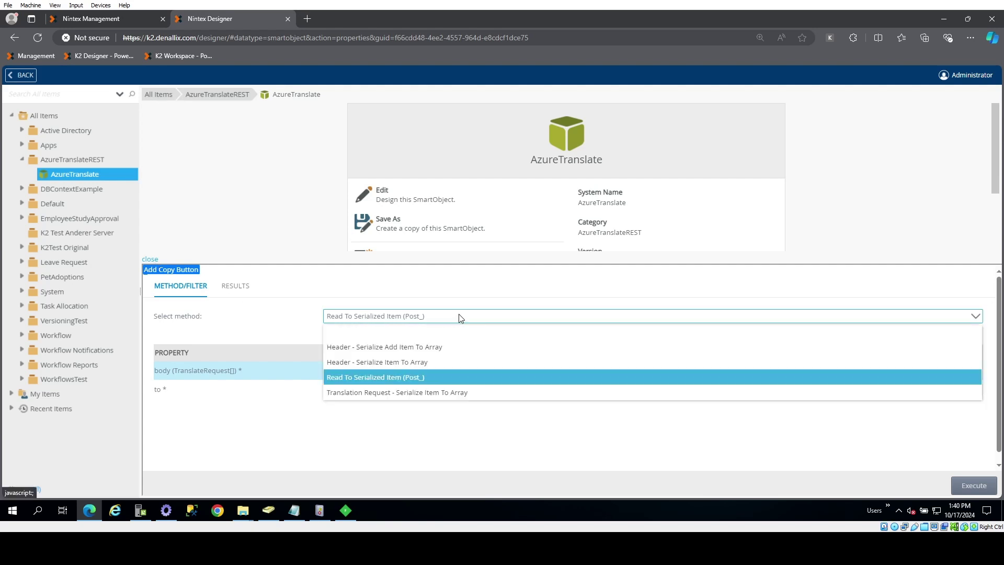
{"action": "left_click", "coordinate": [420, 394]}
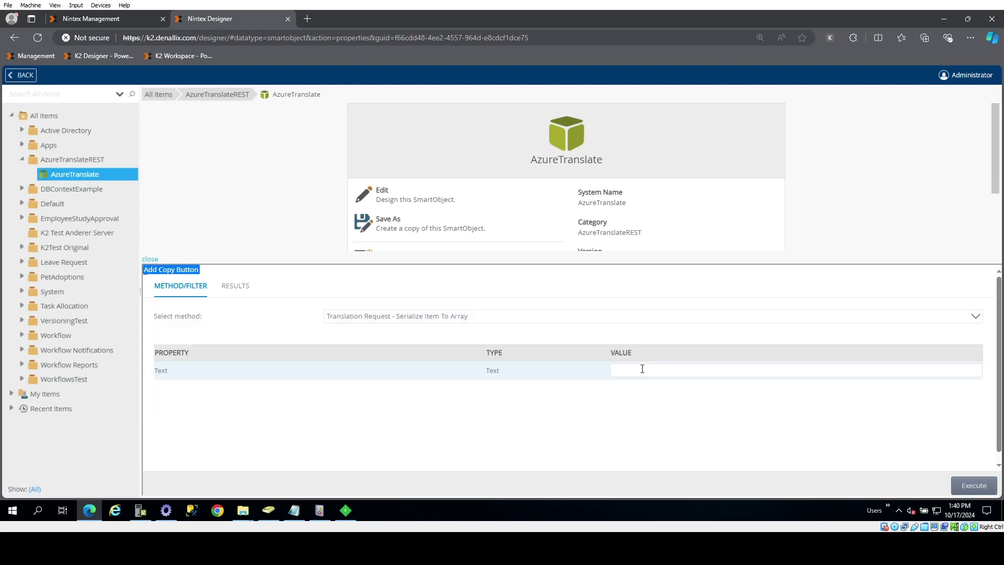
{"action": "left_click", "coordinate": [643, 370]}
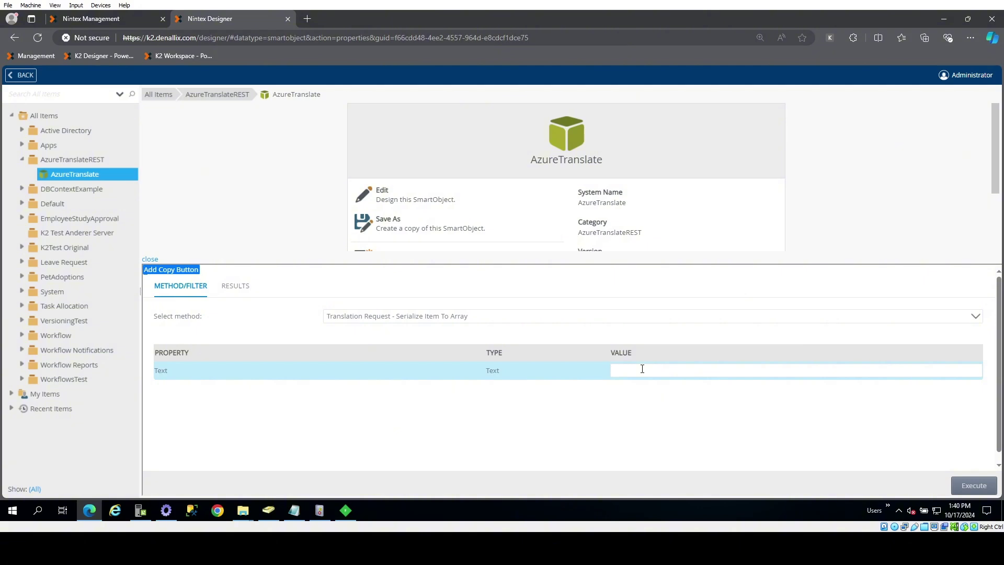
{"action": "type", "text": "something something"}
{"action": "left_click", "coordinate": [974, 486]}
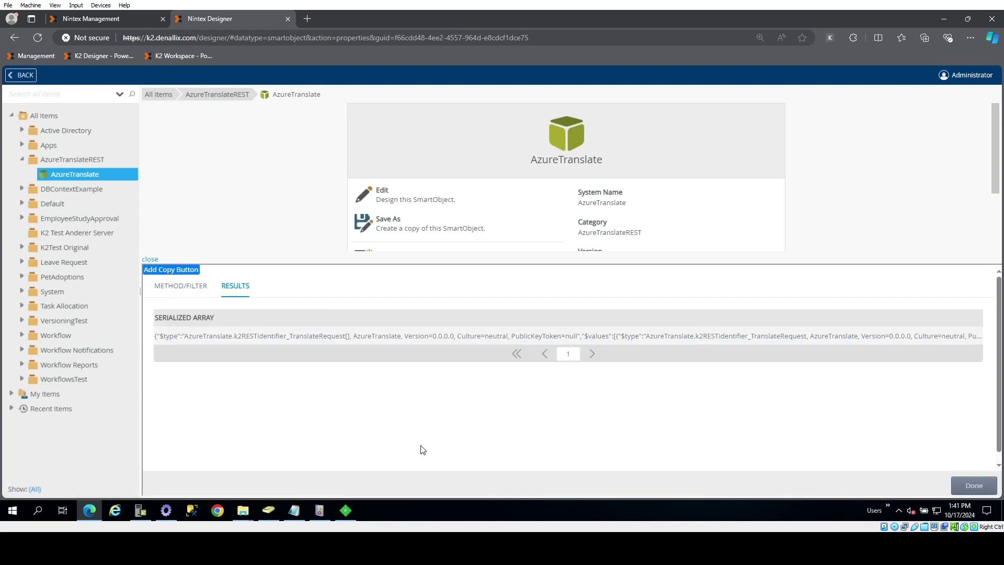
{"action": "left_click", "coordinate": [168, 286]}
{"action": "left_click", "coordinate": [151, 259]}
{"action": "left_click", "coordinate": [393, 268]}
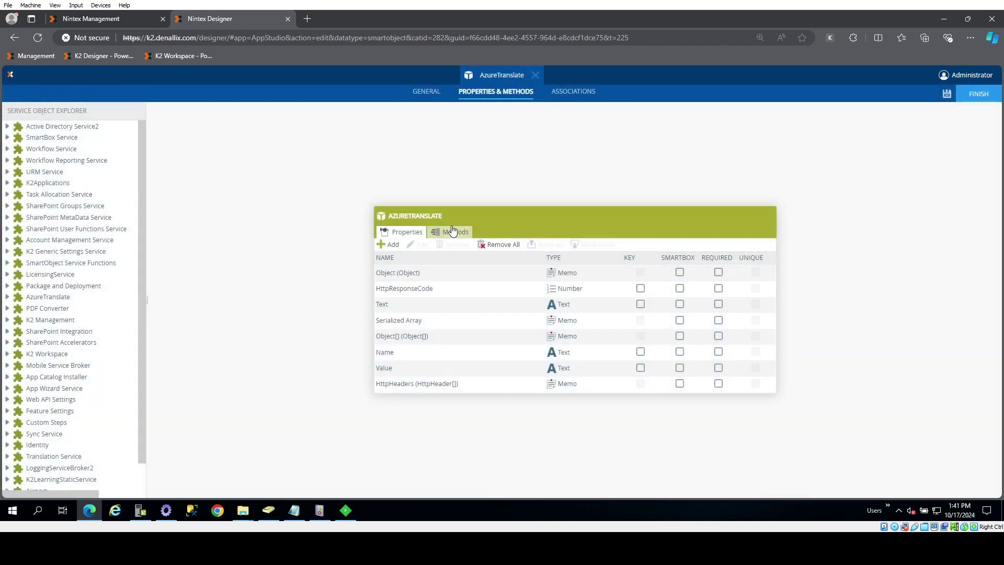
Step: Add a TranslateRequest Serialize Item To Array binding to Read To Serialized Item (Post_), auto-binding Text and Serialized Array
{"action": "left_click", "coordinate": [448, 240]}
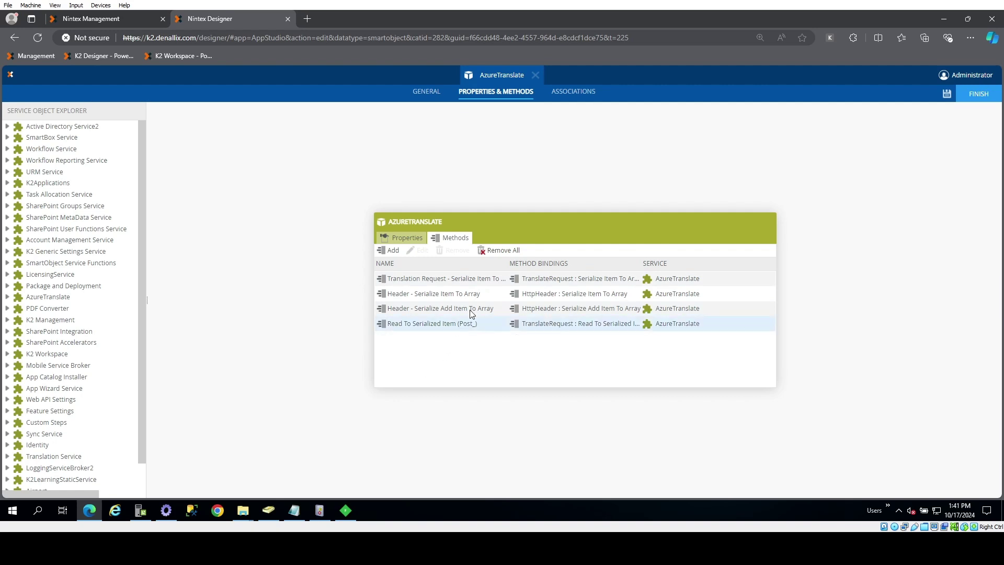
{"action": "double_click", "coordinate": [466, 328]}
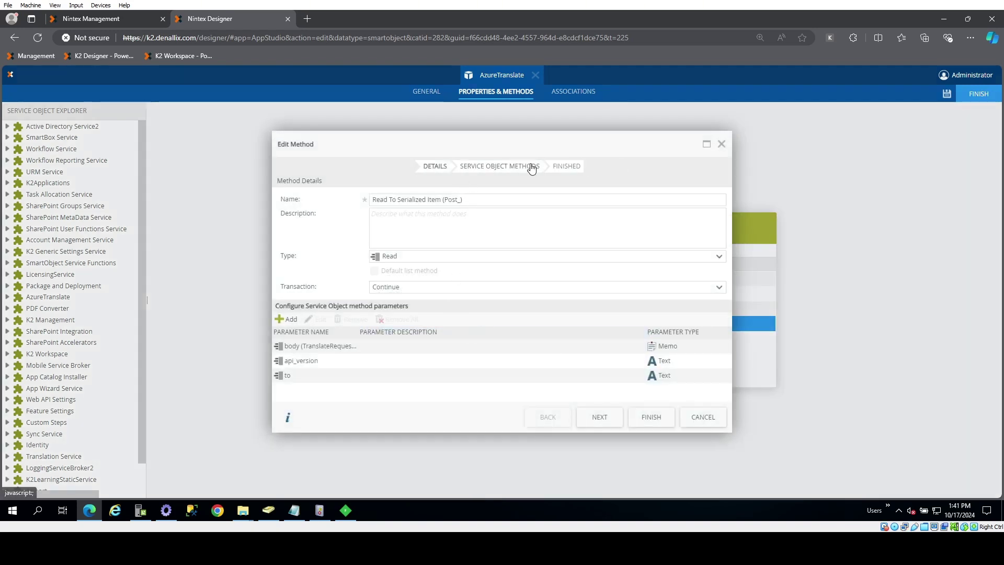
{"action": "left_click", "coordinate": [531, 167]}
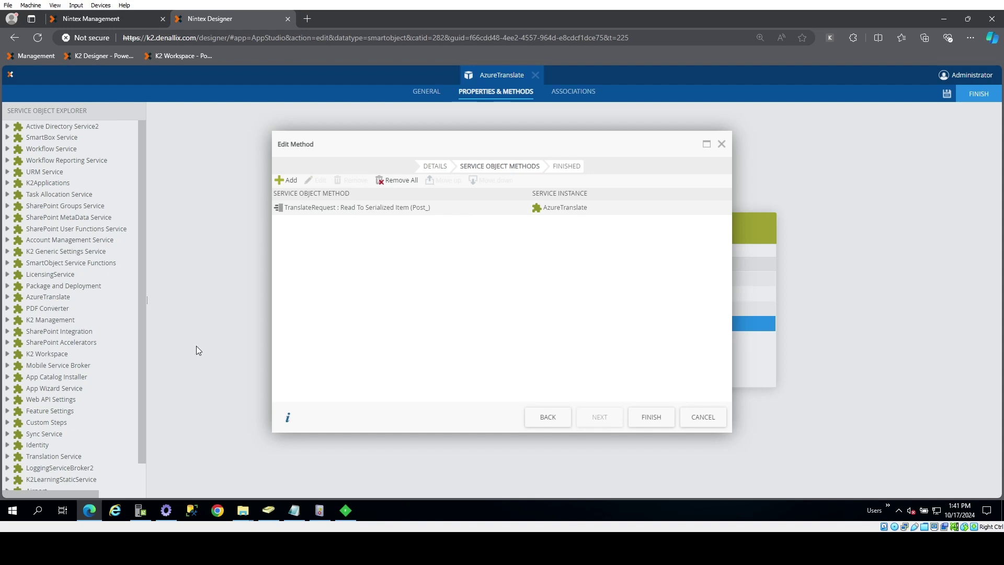
{"action": "left_click", "coordinate": [287, 180]}
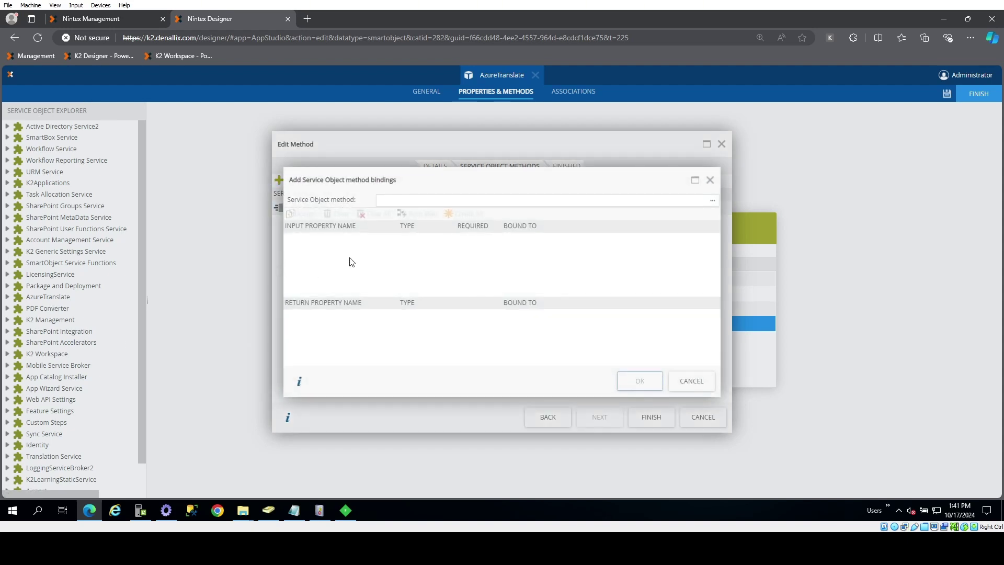
{"action": "left_click", "coordinate": [712, 200]}
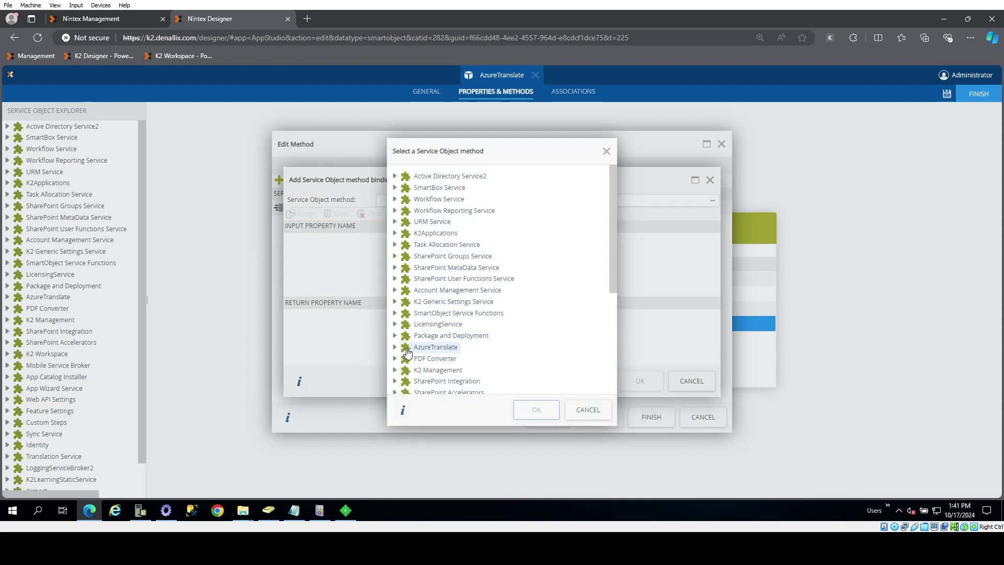
{"action": "left_click", "coordinate": [396, 348]}
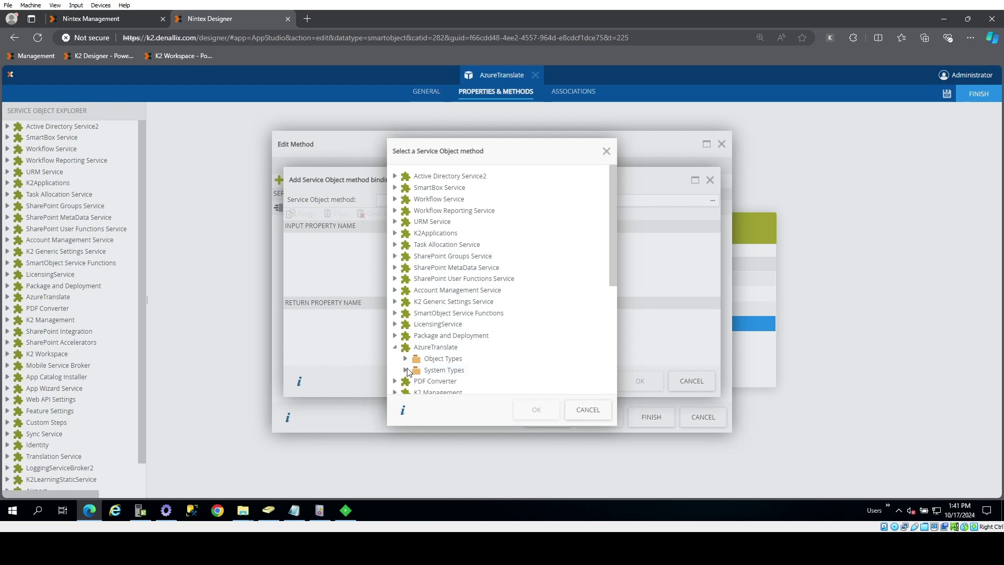
{"action": "left_click", "coordinate": [406, 359]}
{"action": "scroll", "coordinate": [408, 360], "scroll_direction": "down", "scroll_amount": 1}
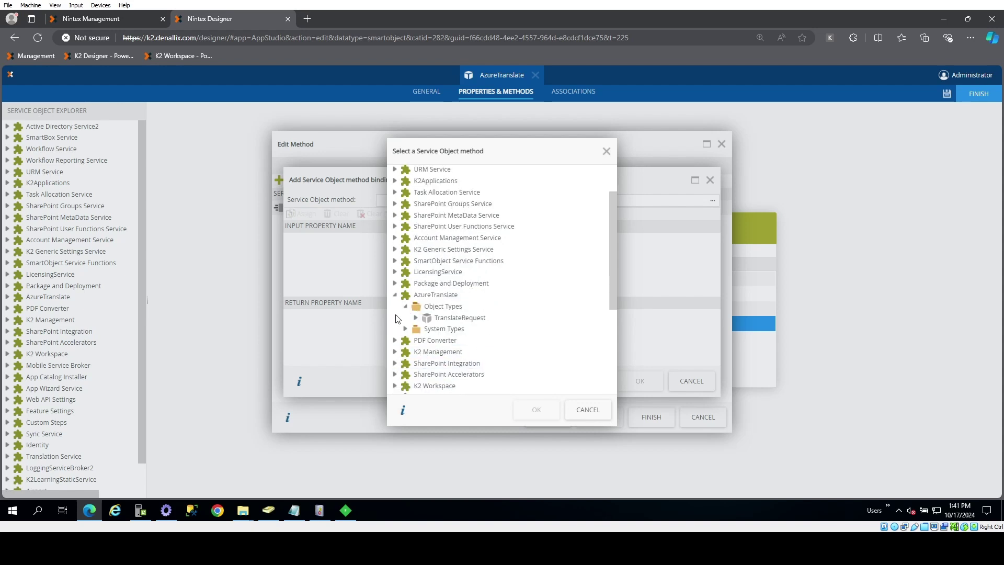
{"action": "left_click", "coordinate": [416, 318]}
{"action": "scroll", "coordinate": [444, 327], "scroll_direction": "down", "scroll_amount": 2}
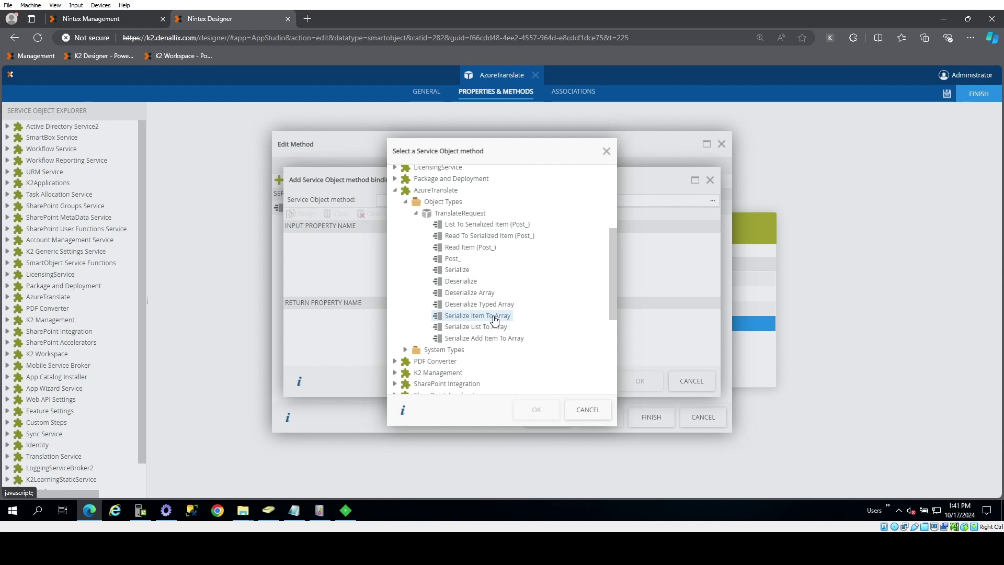
{"action": "left_click", "coordinate": [494, 318]}
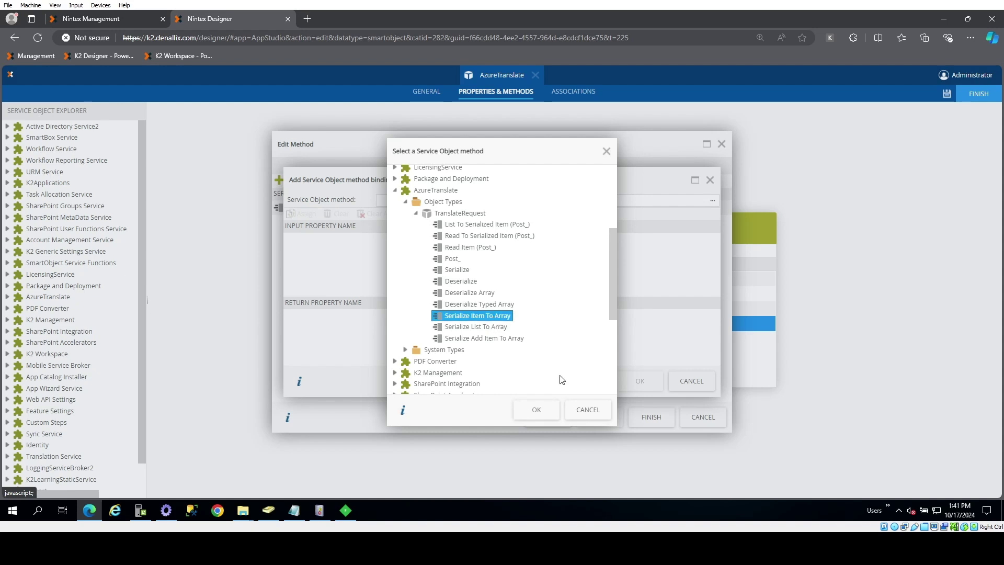
{"action": "left_click", "coordinate": [535, 412]}
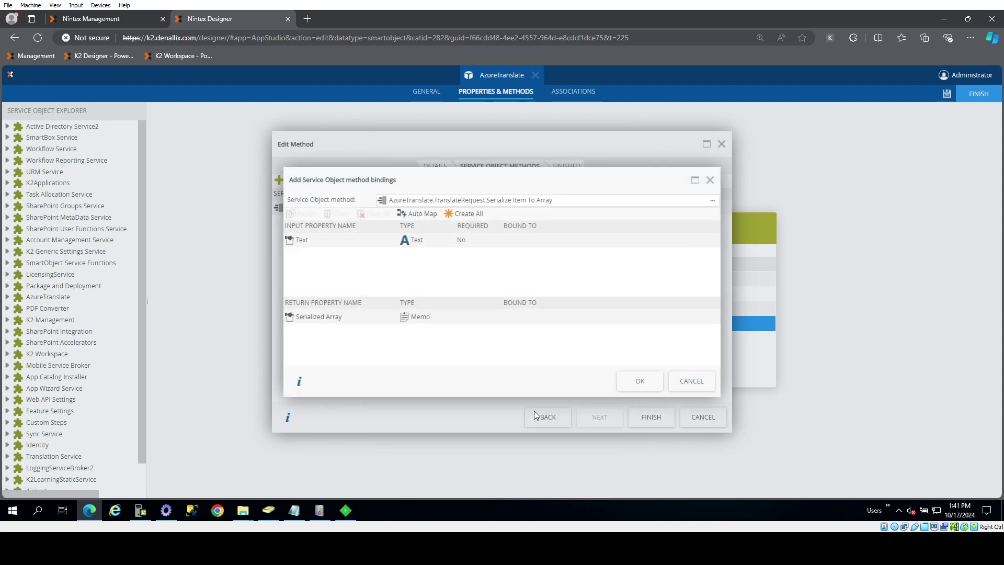
{"action": "left_click", "coordinate": [438, 215]}
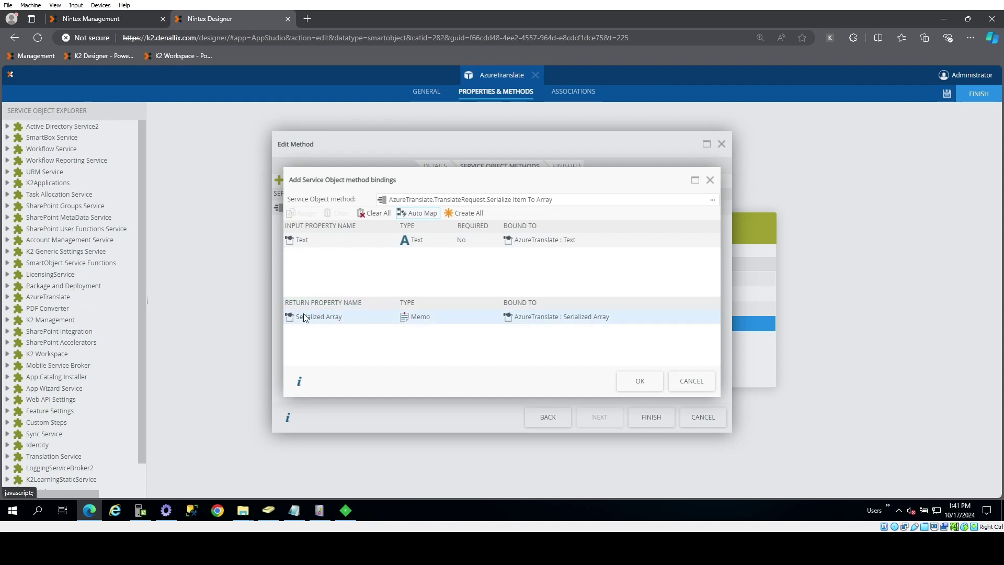
{"action": "left_click", "coordinate": [642, 383]}
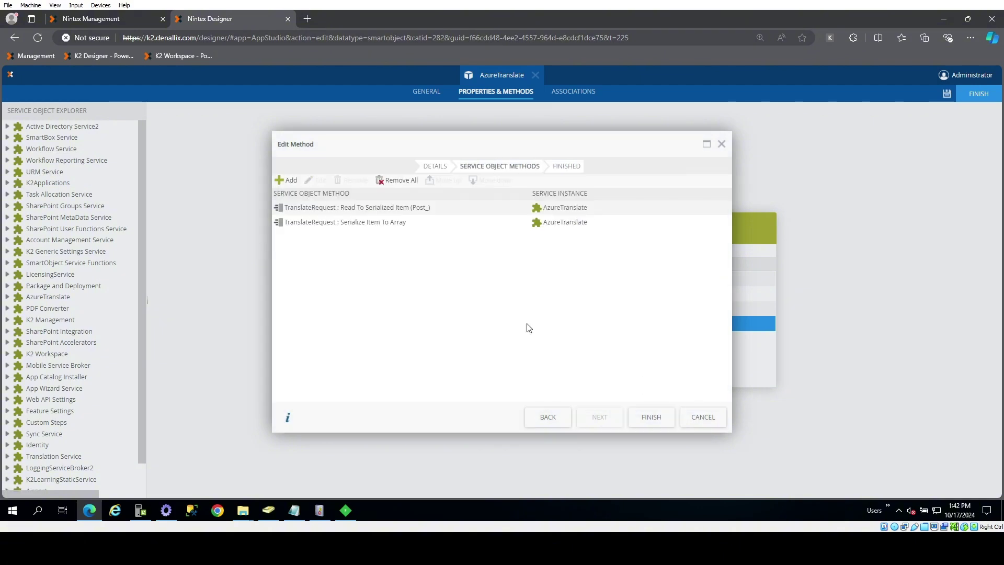
Step: Move Serialize Item To Array ahead of the read step, leaving the read's body mapping unchanged
{"action": "left_click", "coordinate": [412, 225]}
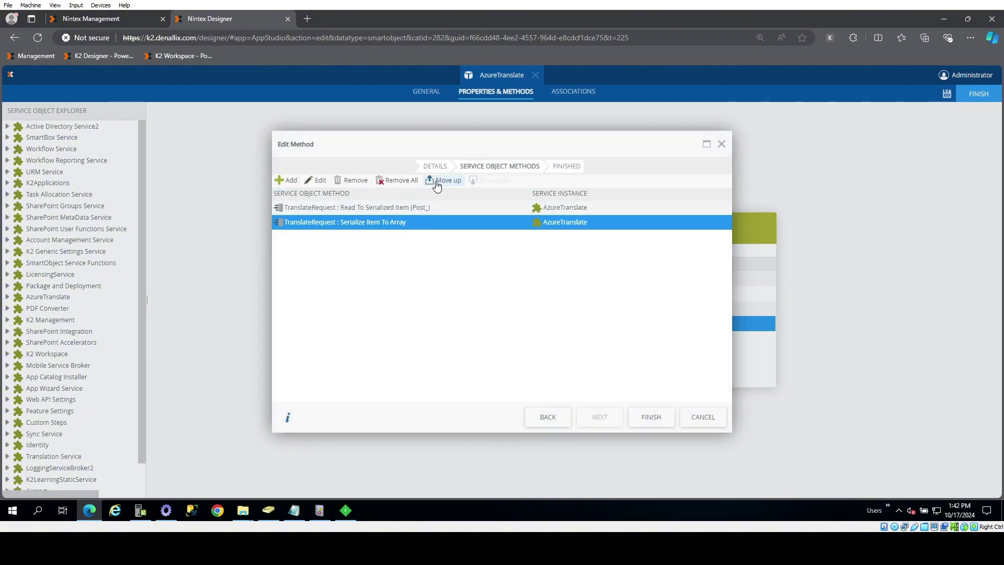
{"action": "left_click", "coordinate": [443, 180]}
{"action": "double_click", "coordinate": [411, 225]}
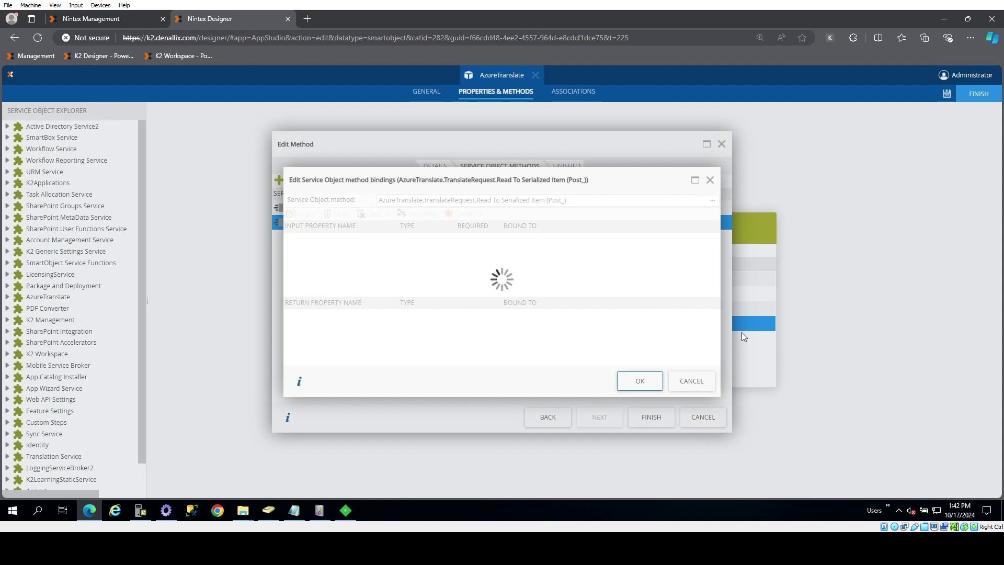
{"action": "double_click", "coordinate": [652, 240]}
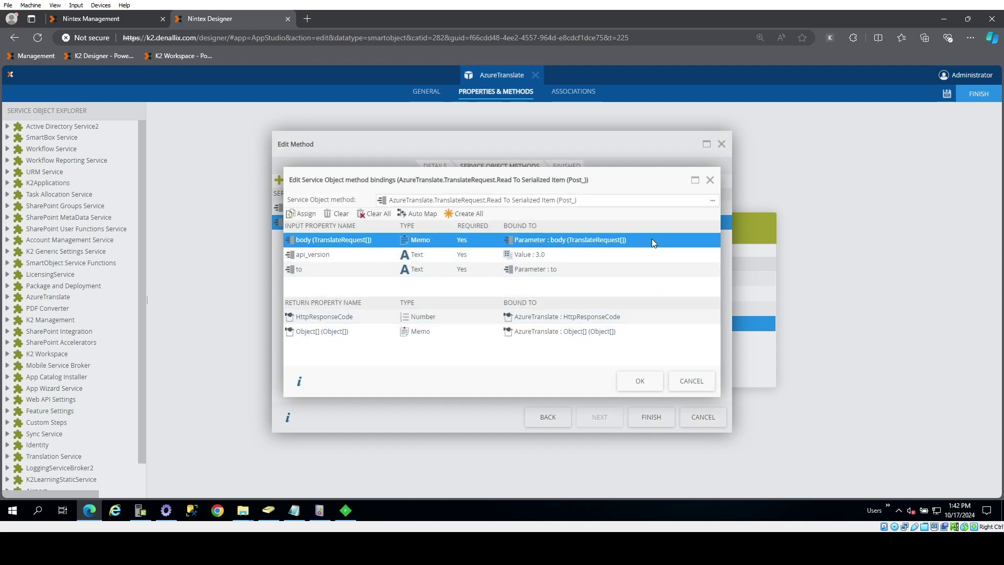
{"action": "left_click", "coordinate": [656, 298]}
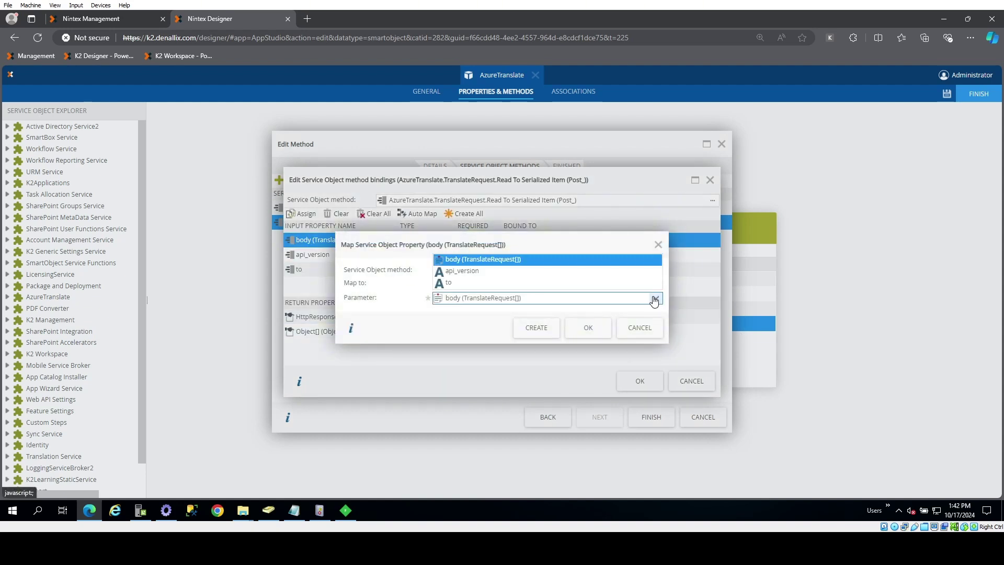
{"action": "left_click", "coordinate": [655, 298]}
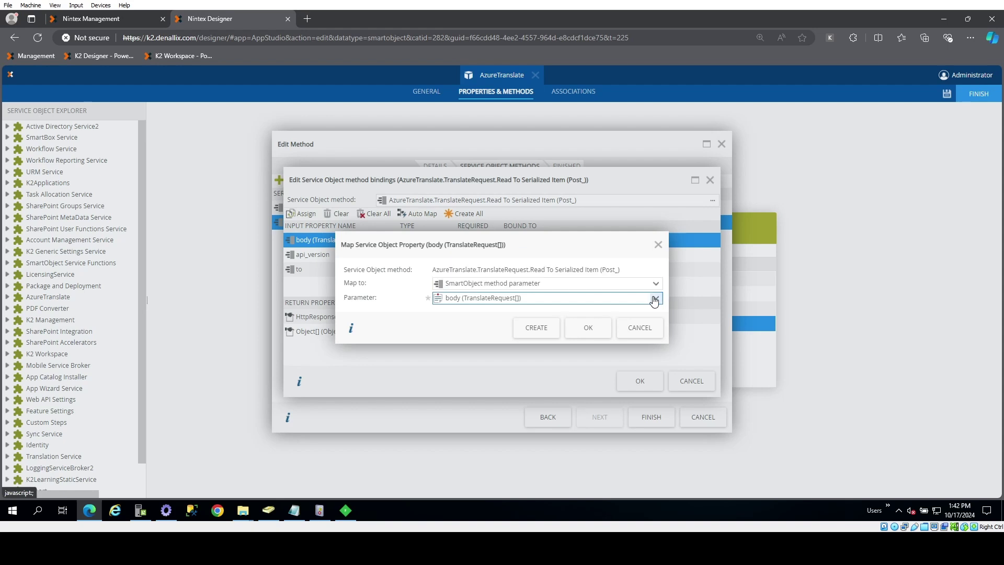
{"action": "left_click", "coordinate": [650, 329]}
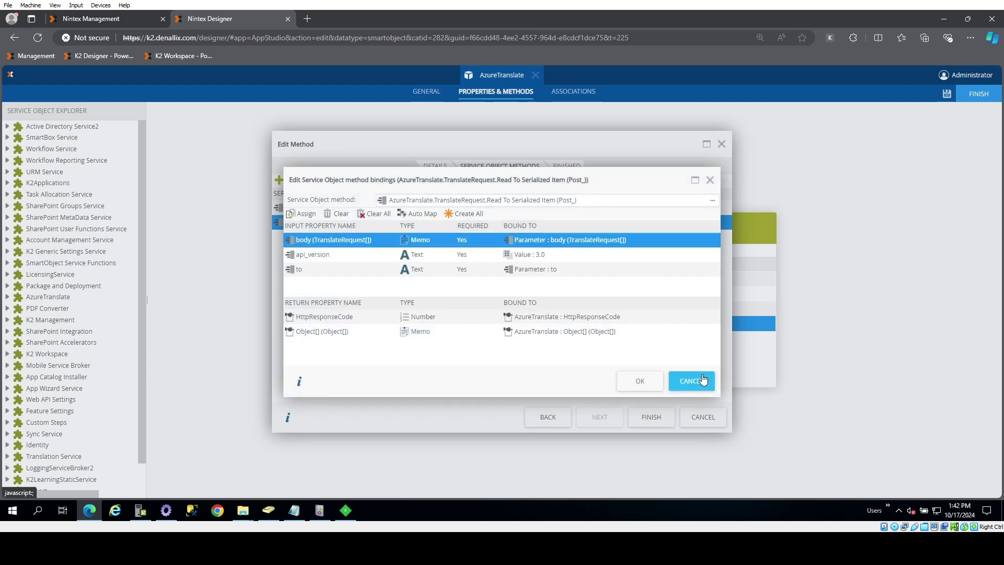
{"action": "left_click", "coordinate": [700, 382]}
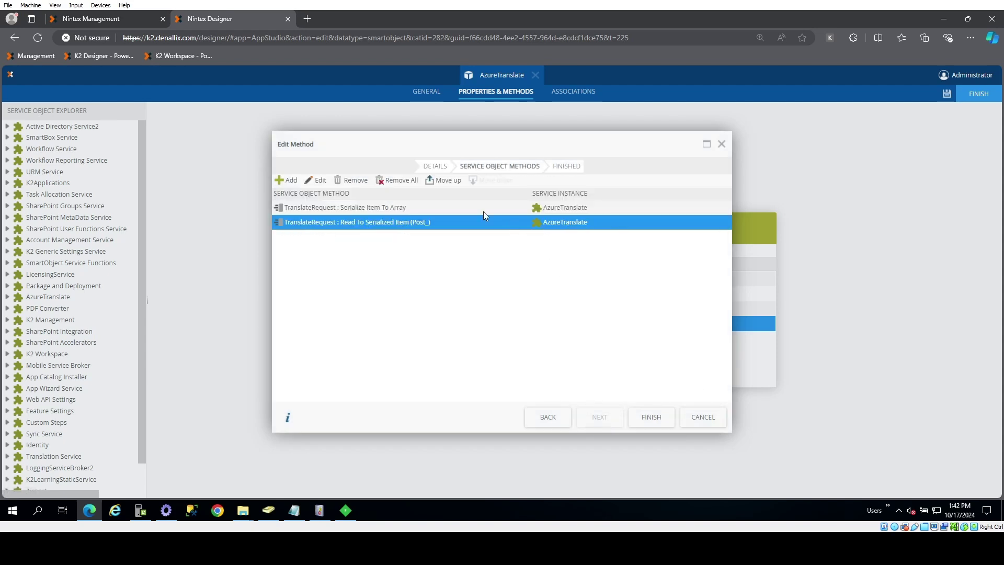
Step: Map Serialized Array to the method parameter body (TranslateRequest[]) and finish the method
{"action": "double_click", "coordinate": [466, 206]}
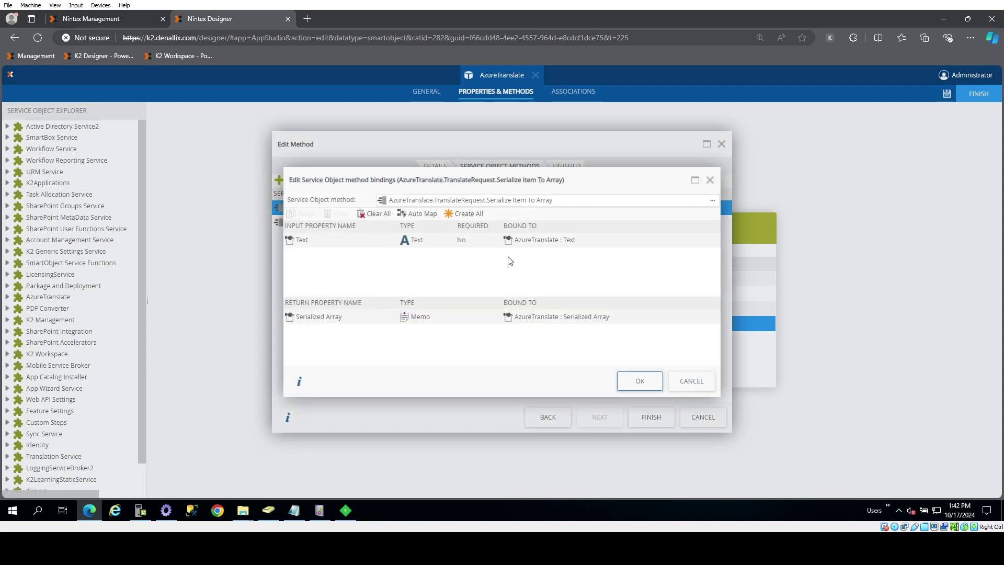
{"action": "double_click", "coordinate": [555, 318]}
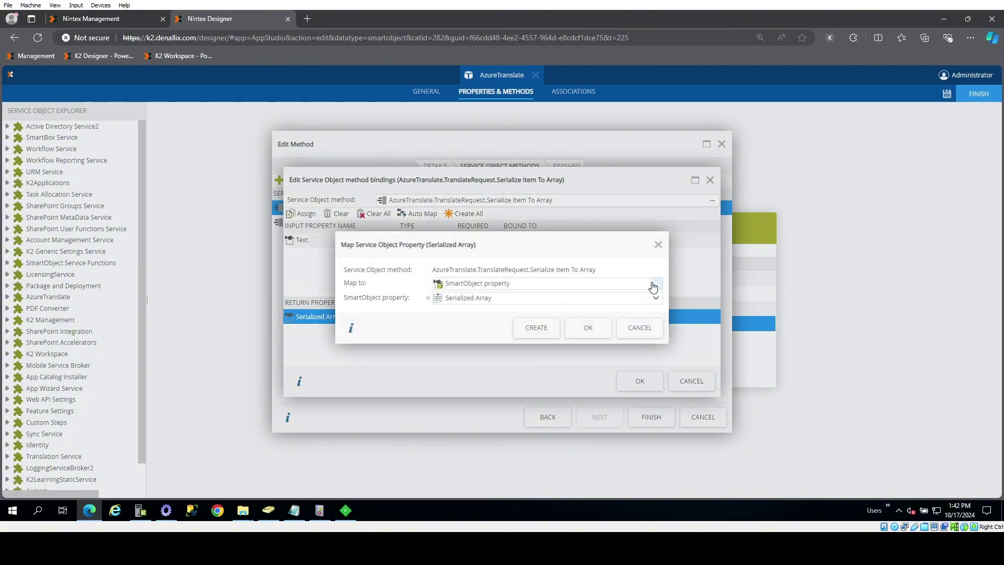
{"action": "left_click", "coordinate": [654, 285]}
{"action": "left_click", "coordinate": [576, 246]}
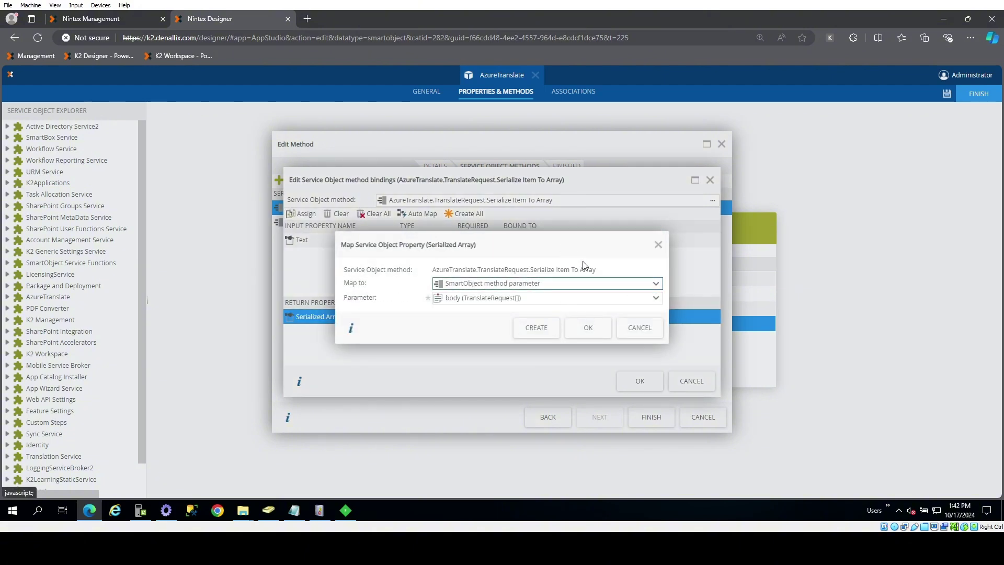
{"action": "left_click", "coordinate": [601, 303]}
{"action": "left_click", "coordinate": [601, 303]}
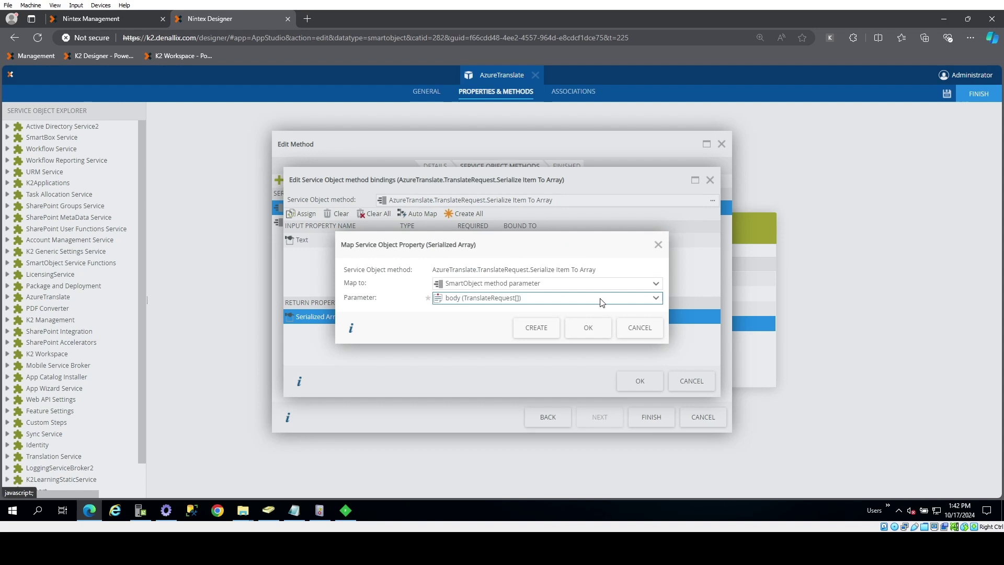
{"action": "left_click", "coordinate": [587, 328]}
{"action": "left_click", "coordinate": [640, 381]}
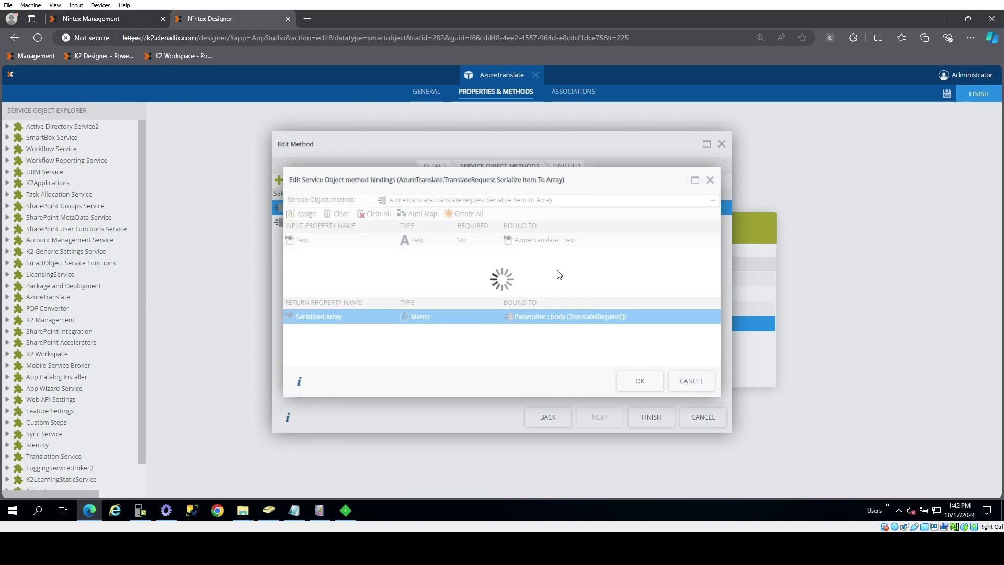
{"action": "left_click", "coordinate": [658, 423]}
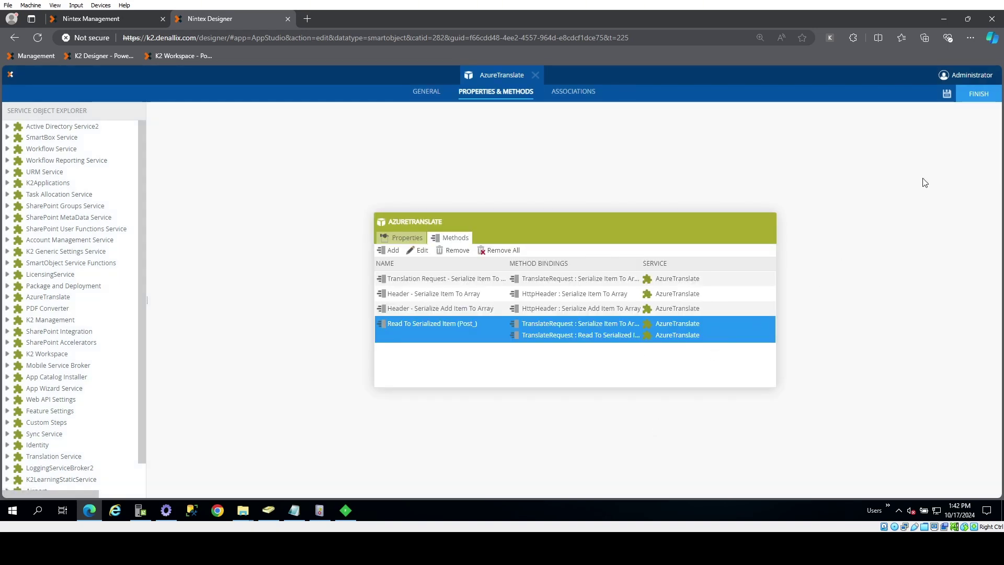
Step: Save AzureTranslate and run Read To Serialized Item (Post_) translating 'Today I read a book.' to es-es
{"action": "left_click", "coordinate": [979, 93]}
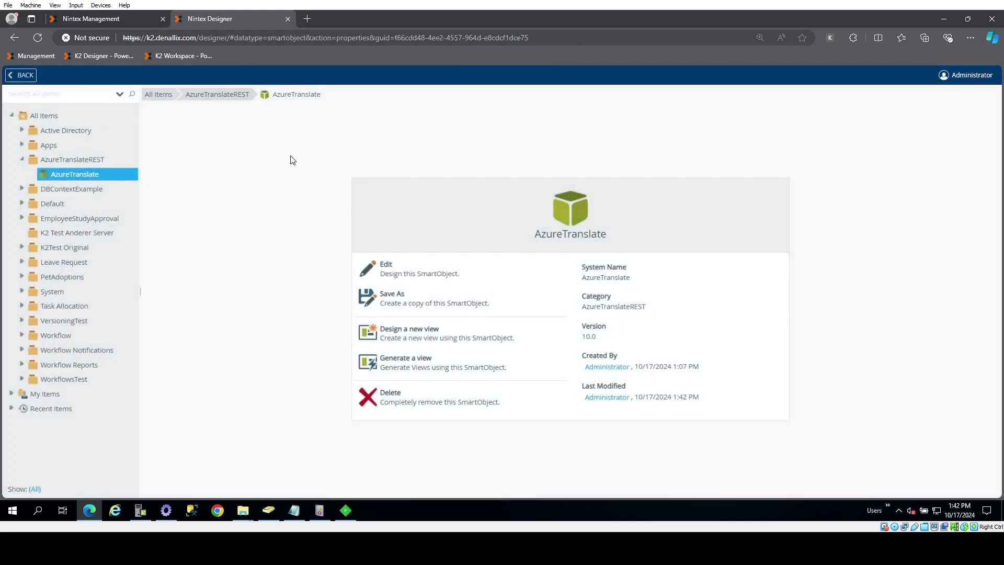
{"action": "left_click", "coordinate": [829, 36]}
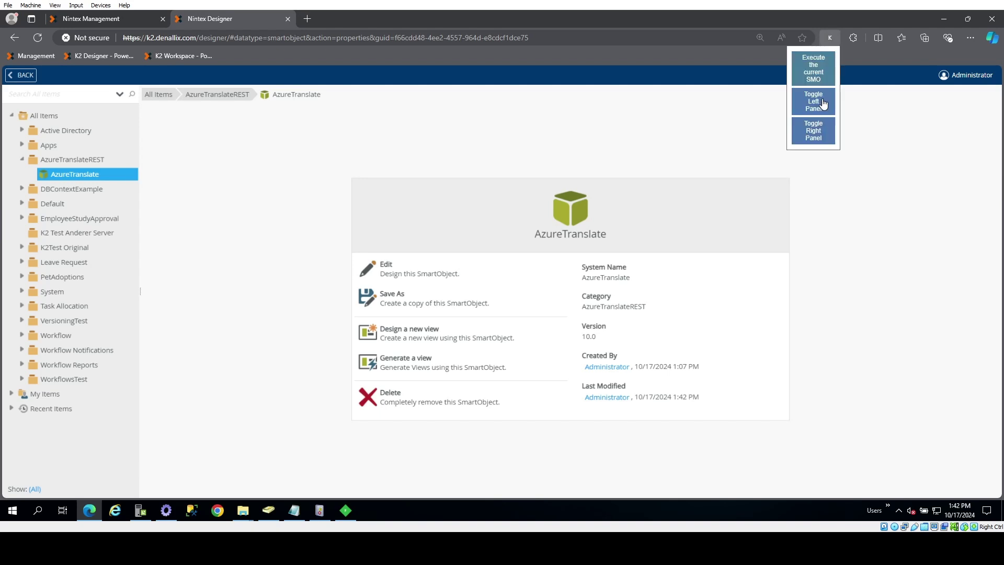
{"action": "left_click", "coordinate": [813, 68]}
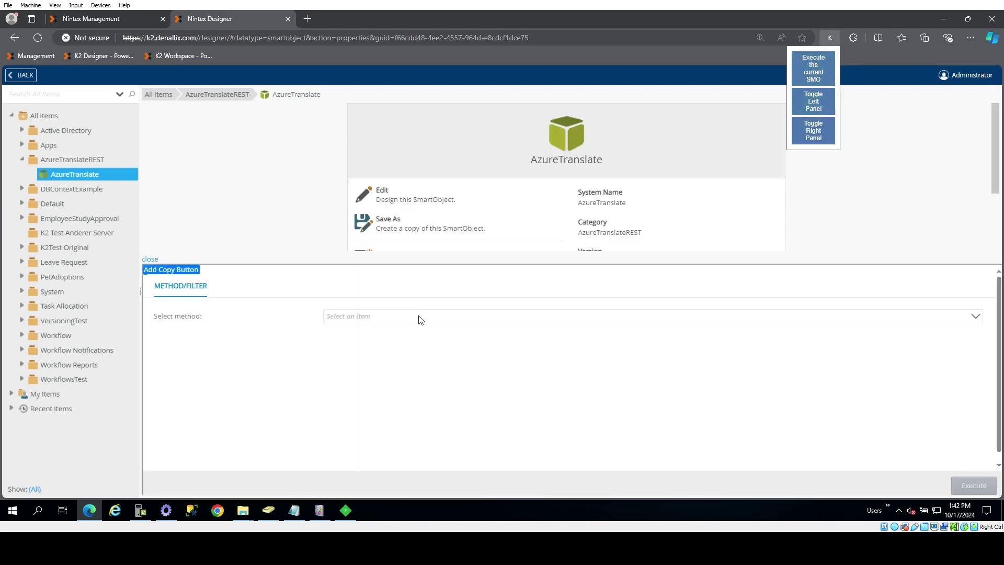
{"action": "left_click", "coordinate": [417, 316]}
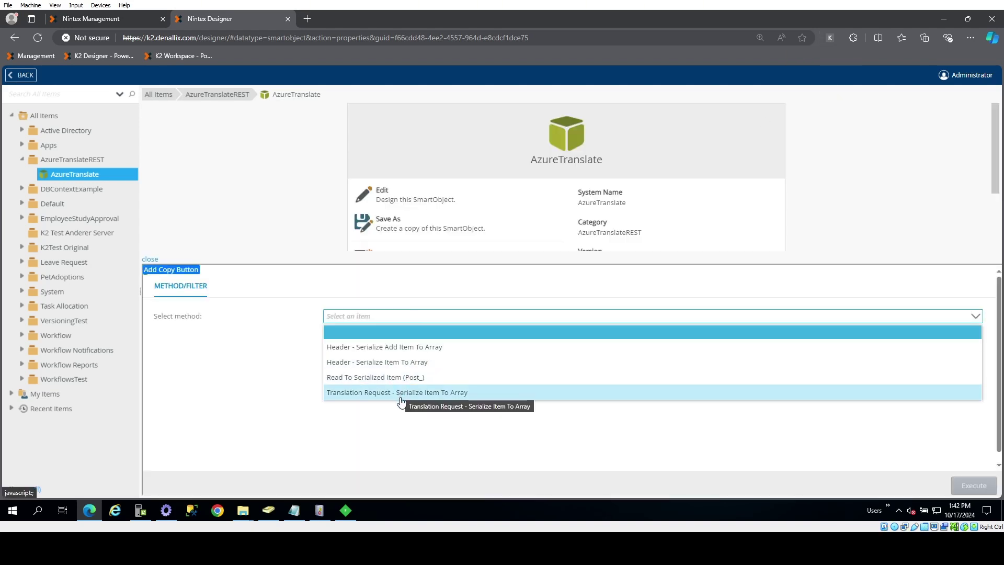
{"action": "left_click", "coordinate": [391, 377]}
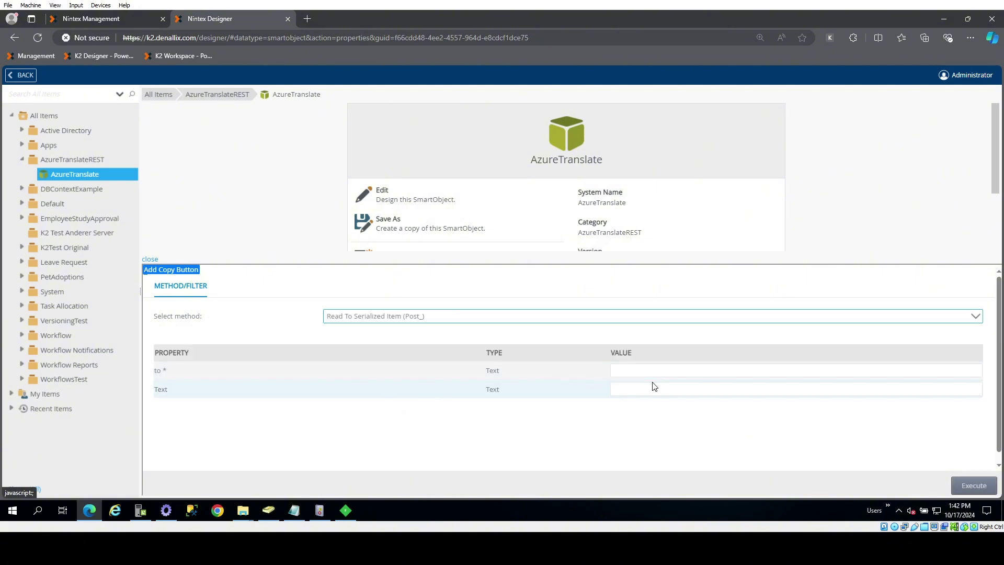
{"action": "left_click", "coordinate": [651, 370]}
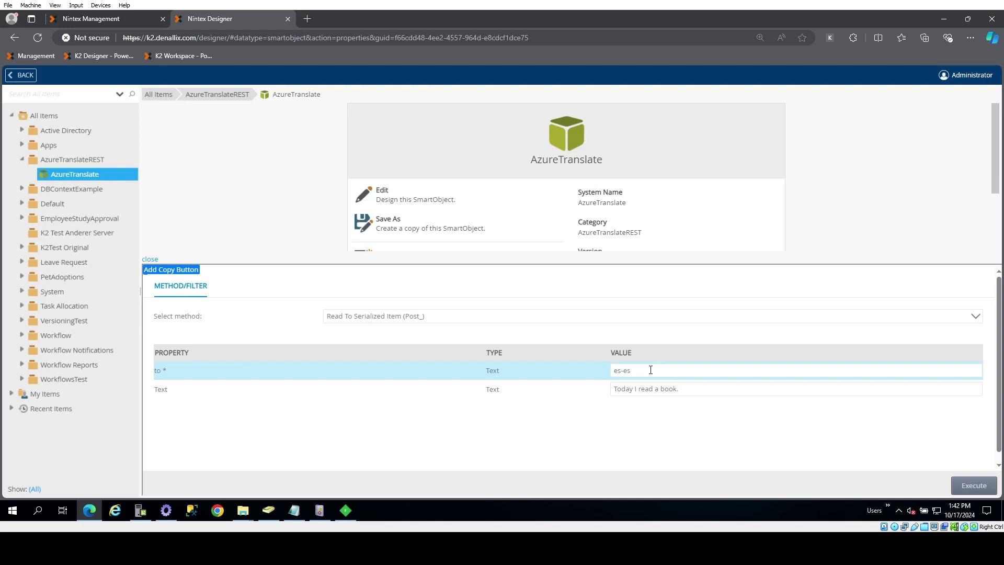
{"action": "left_click", "coordinate": [966, 486]}
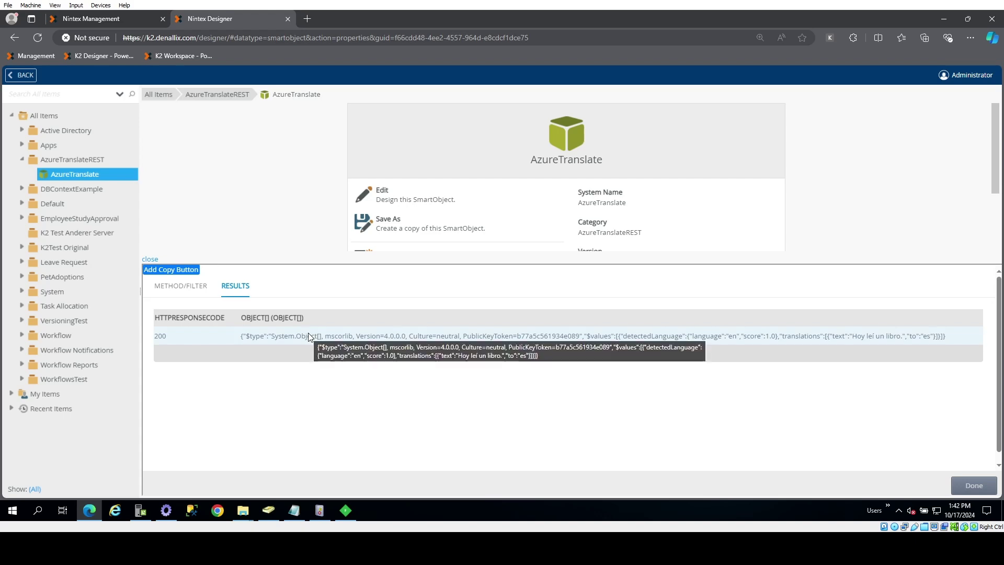
Step: Copy the JSON result containing 'Hoy leí un libro.' to the clipboard
{"action": "left_click", "coordinate": [169, 270]}
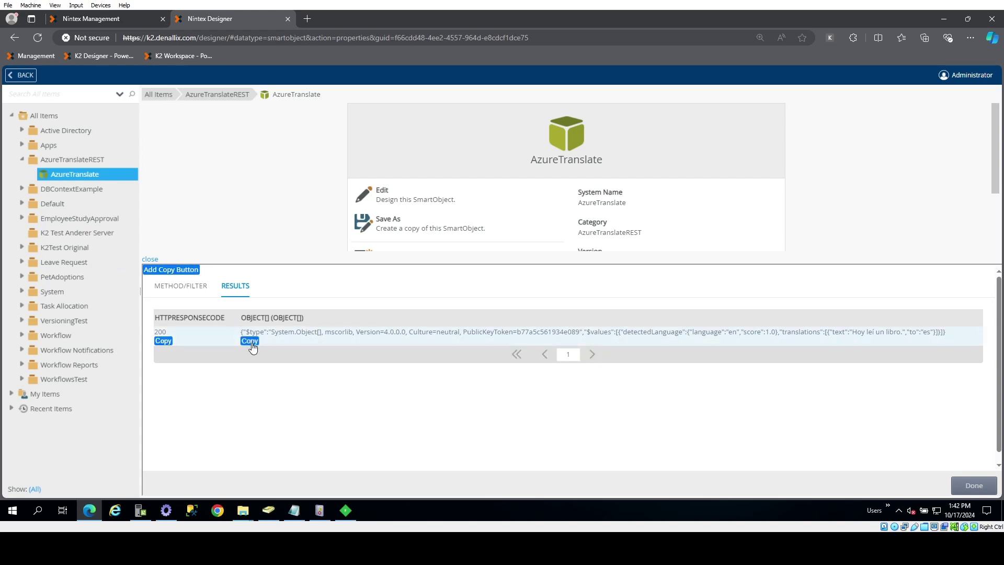
{"action": "left_click", "coordinate": [250, 341]}
{"action": "left_click", "coordinate": [294, 510]}
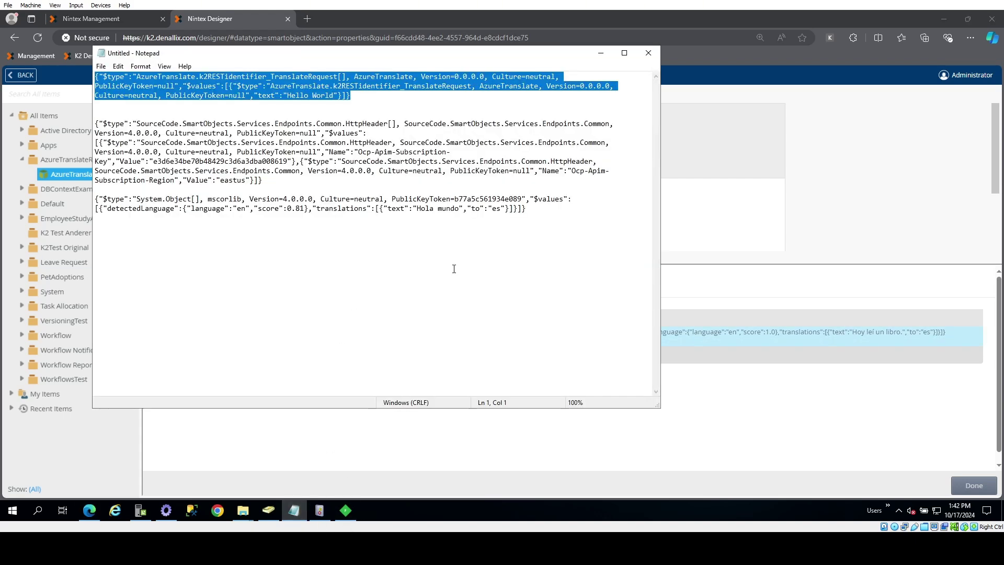
Step: Paste the 'Hoy leí un libro.' result below the Hola mundo response and highlight the sentence
{"action": "left_click", "coordinate": [538, 213]}
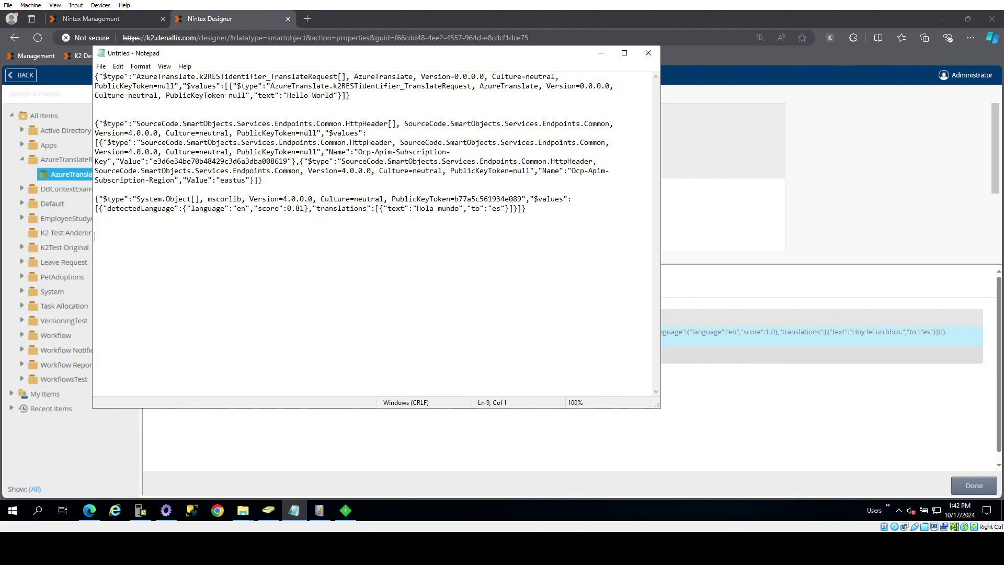
{"action": "key", "text": "ctrl+v"}
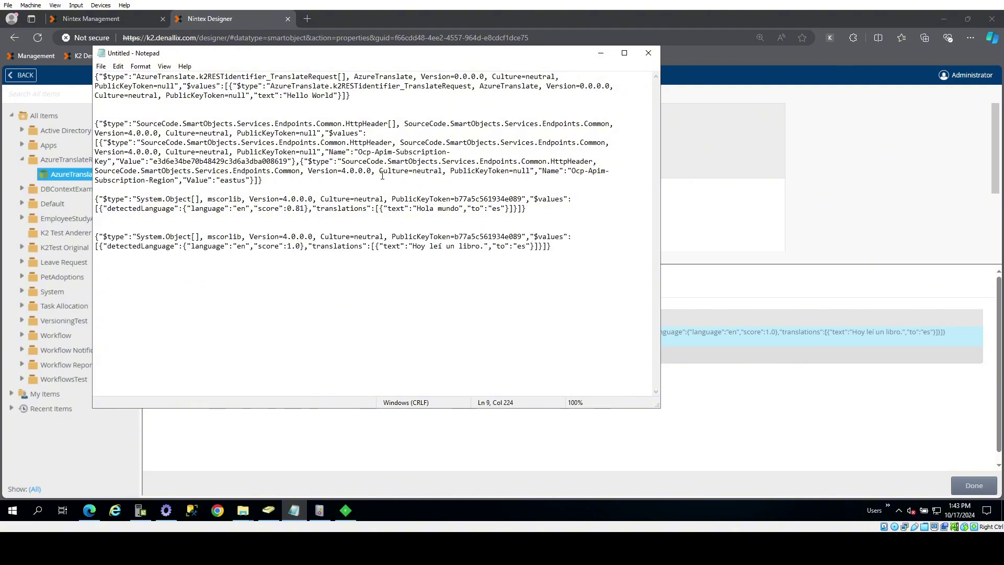
{"action": "left_click_drag", "start_coordinate": [431, 248], "coordinate": [475, 249]}
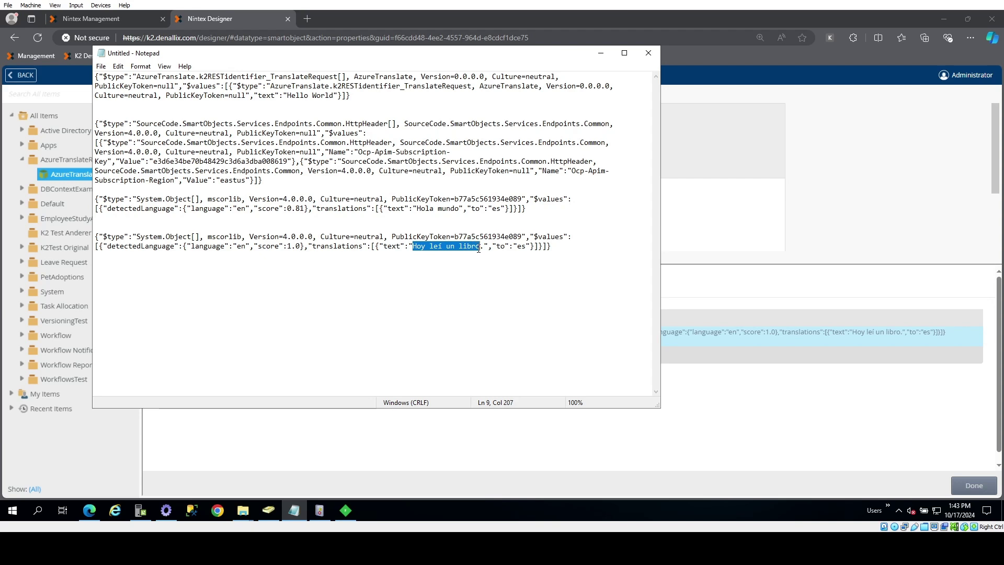
{"action": "left_click", "coordinate": [758, 444]}
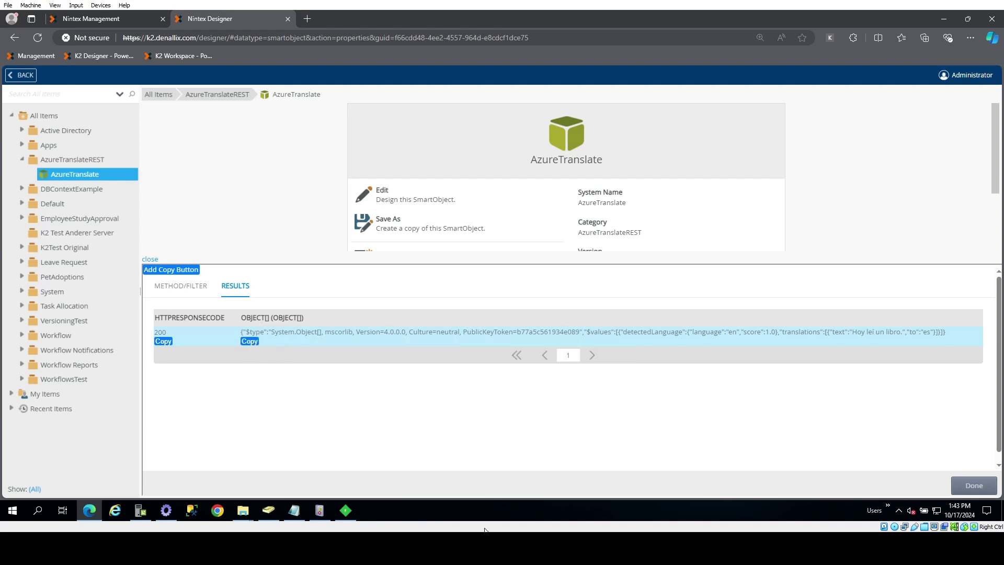
{"action": "mouse_move", "coordinate": [243, 513]}
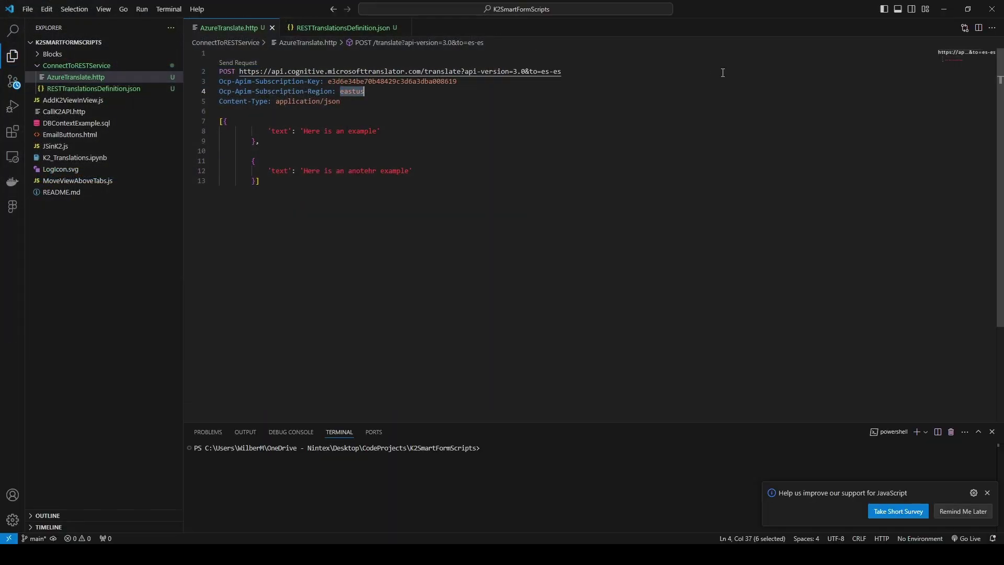
Step: Review the TranslateResponse reference and its definition in RESTTranslationsDefinition.json
{"action": "left_click", "coordinate": [514, 224]}
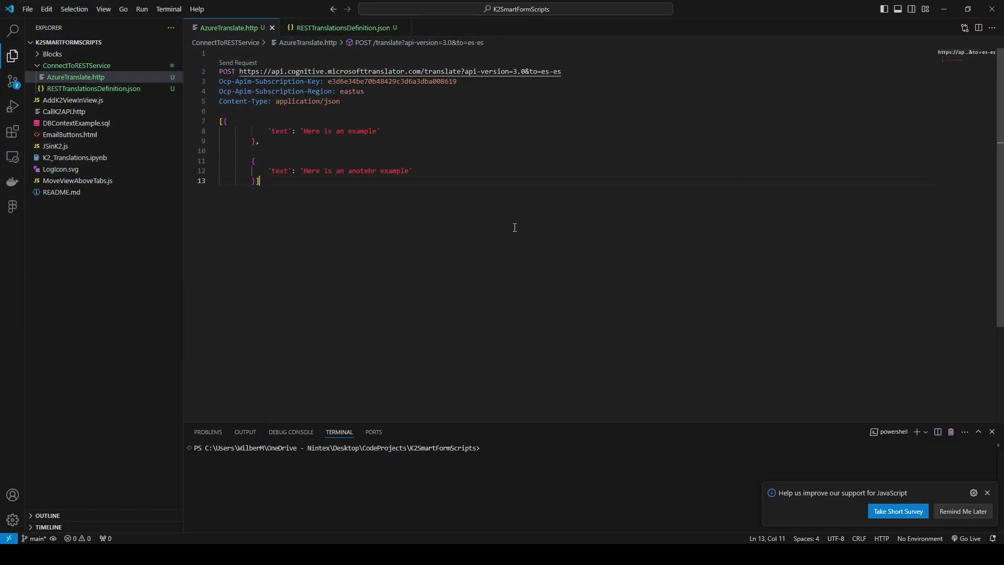
{"action": "left_click", "coordinate": [333, 28]}
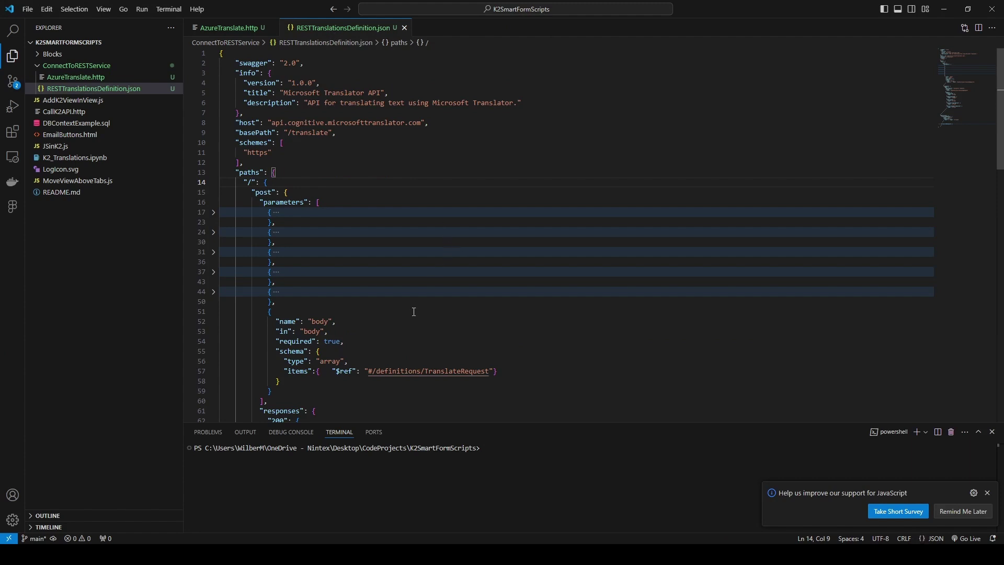
{"action": "scroll", "coordinate": [367, 245], "scroll_direction": "down", "scroll_amount": 8}
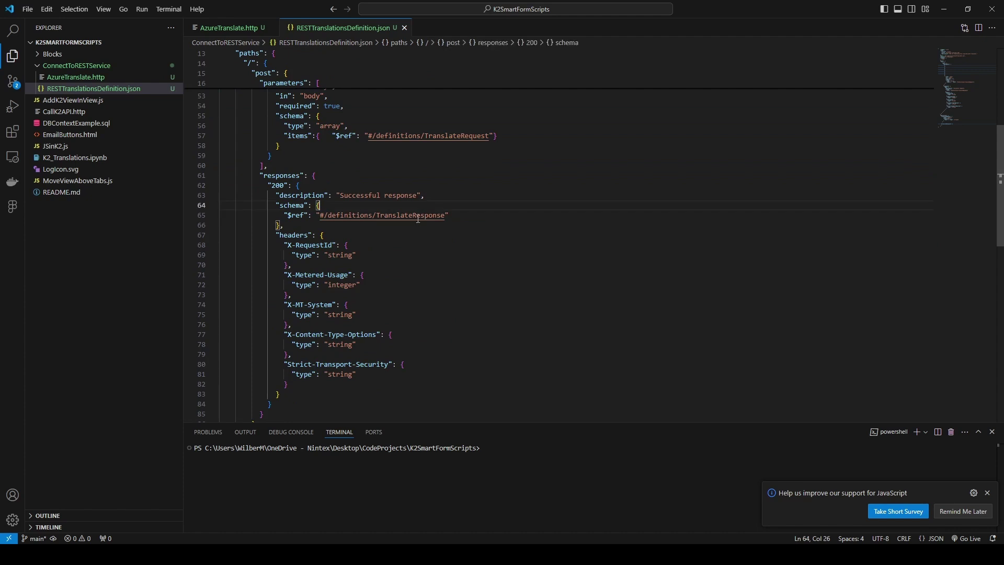
{"action": "double_click", "coordinate": [422, 215]}
{"action": "scroll", "coordinate": [423, 291], "scroll_direction": "down", "scroll_amount": 6}
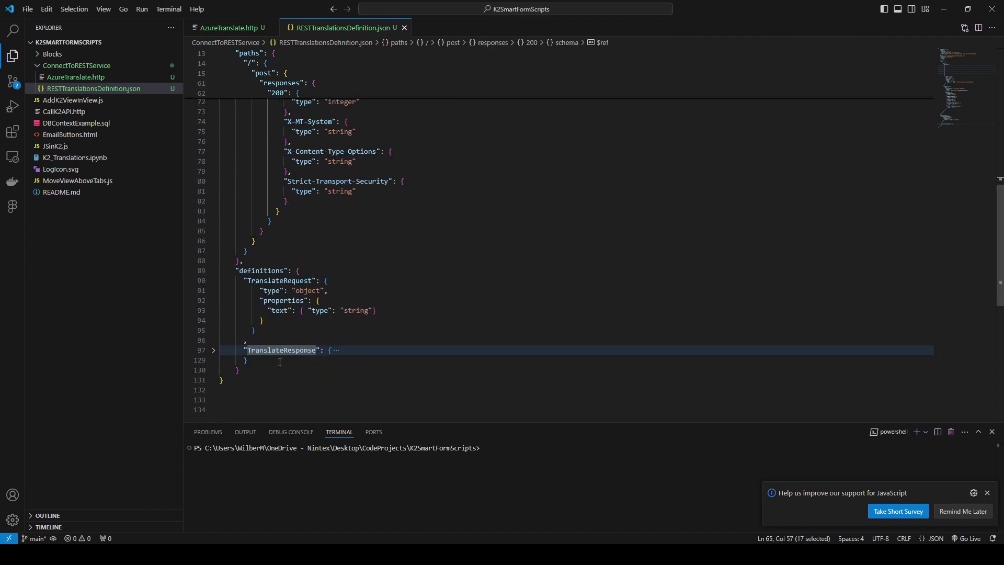
{"action": "left_click", "coordinate": [214, 350]}
{"action": "scroll", "coordinate": [362, 354], "scroll_direction": "down", "scroll_amount": 1}
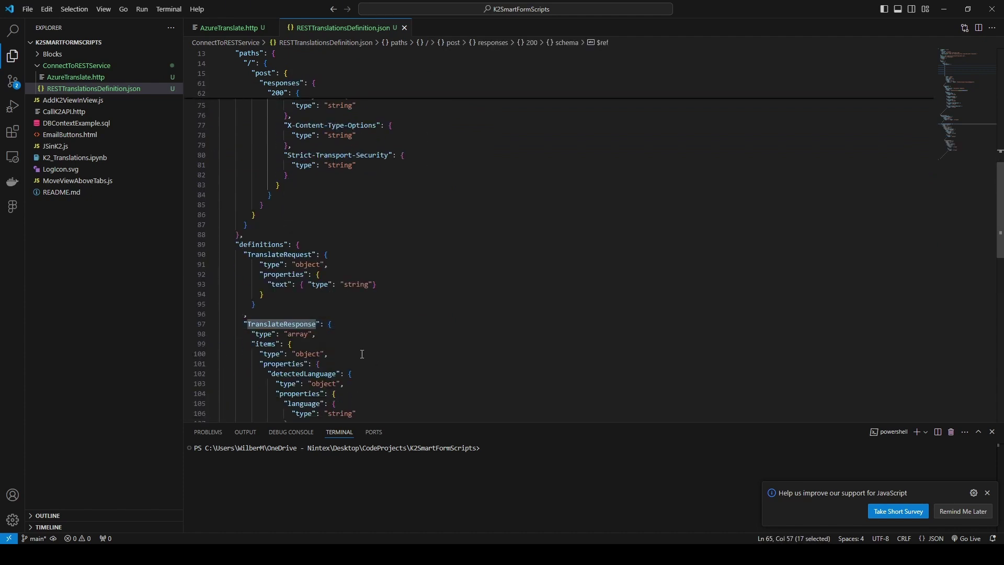
{"action": "scroll", "coordinate": [362, 354], "scroll_direction": "up", "scroll_amount": 4}
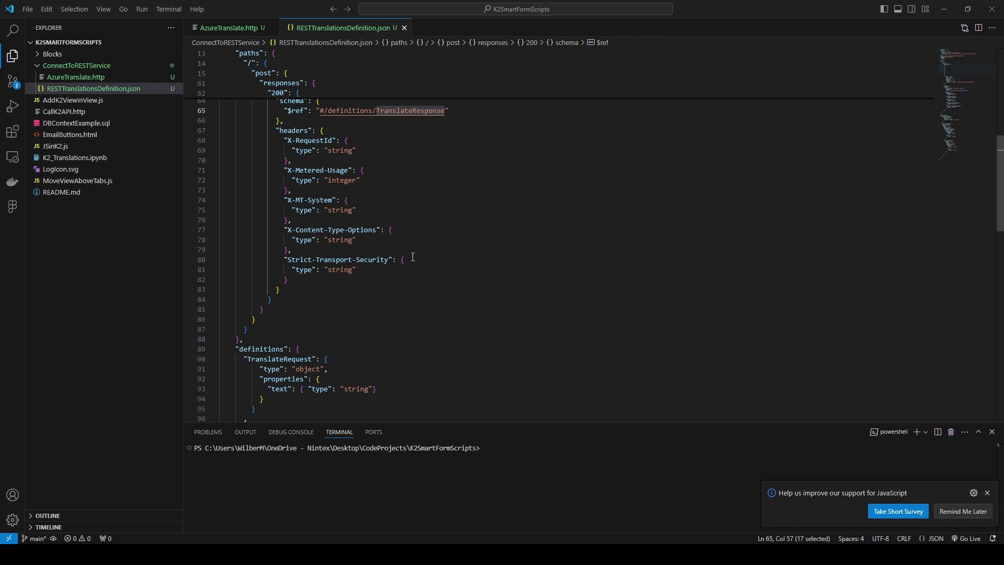
{"action": "scroll", "coordinate": [412, 256], "scroll_direction": "up", "scroll_amount": 2}
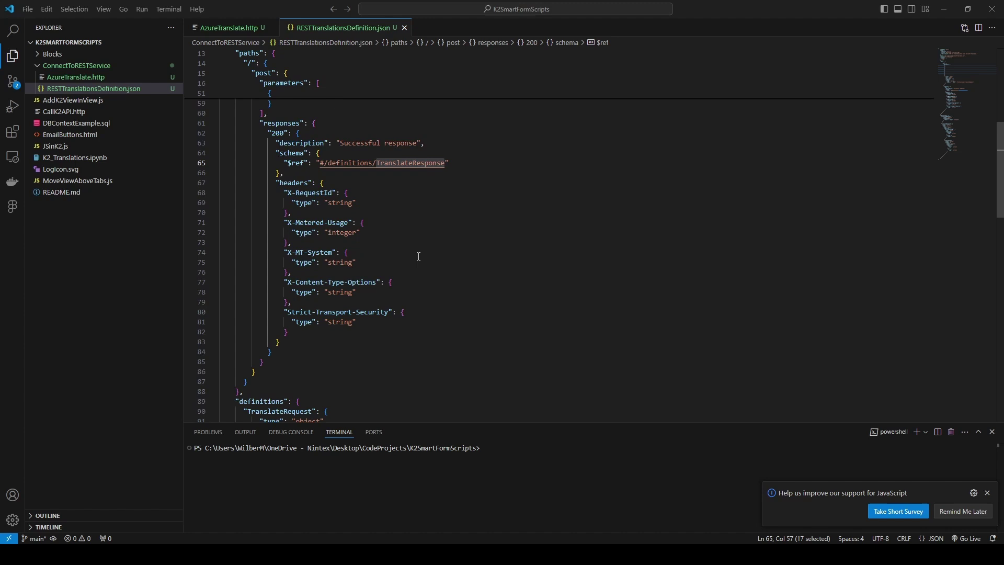
Step: Send the AzureTranslate.http request and view its response beside the swagger file
{"action": "left_click", "coordinate": [225, 28]}
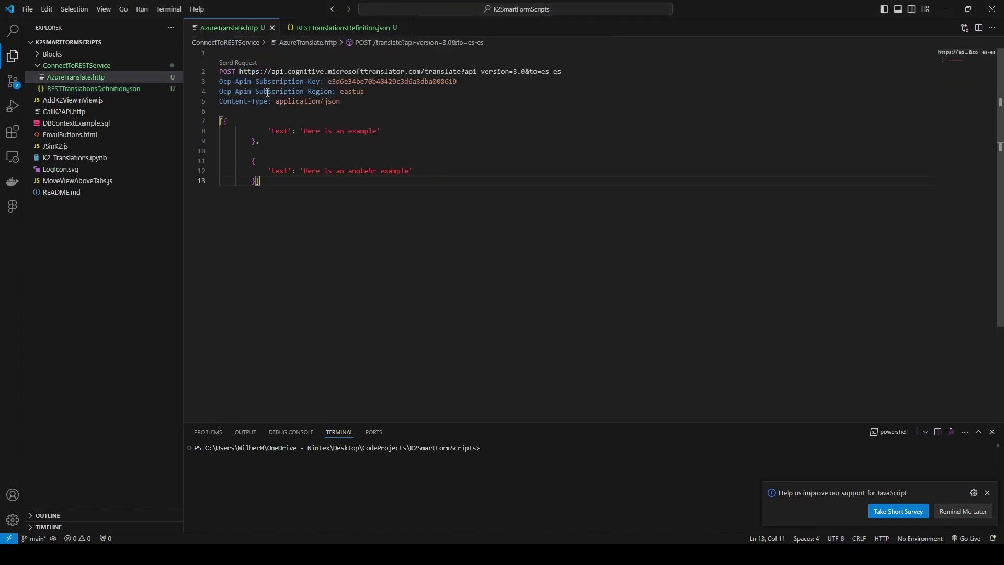
{"action": "left_click", "coordinate": [238, 62]}
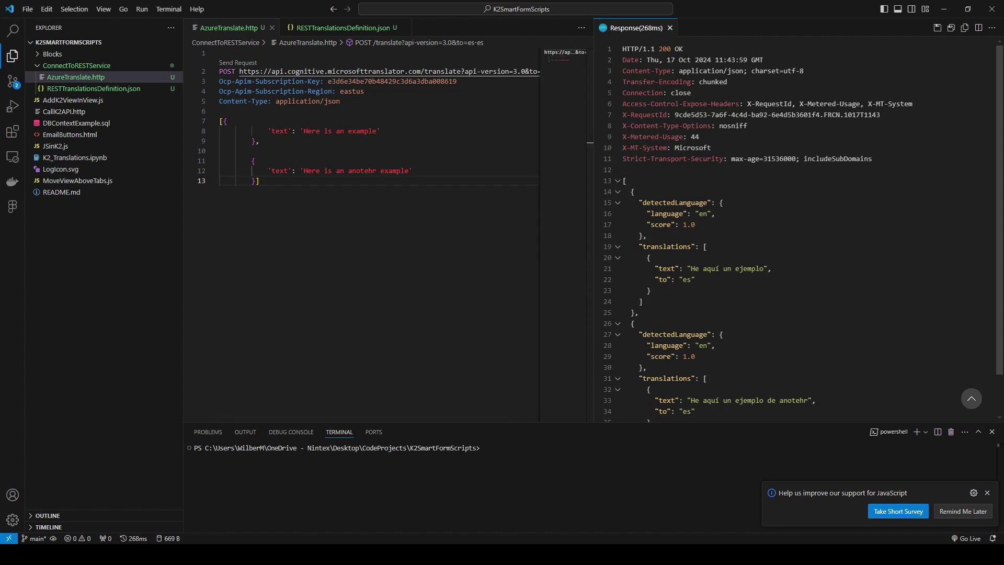
{"action": "left_click", "coordinate": [324, 27]}
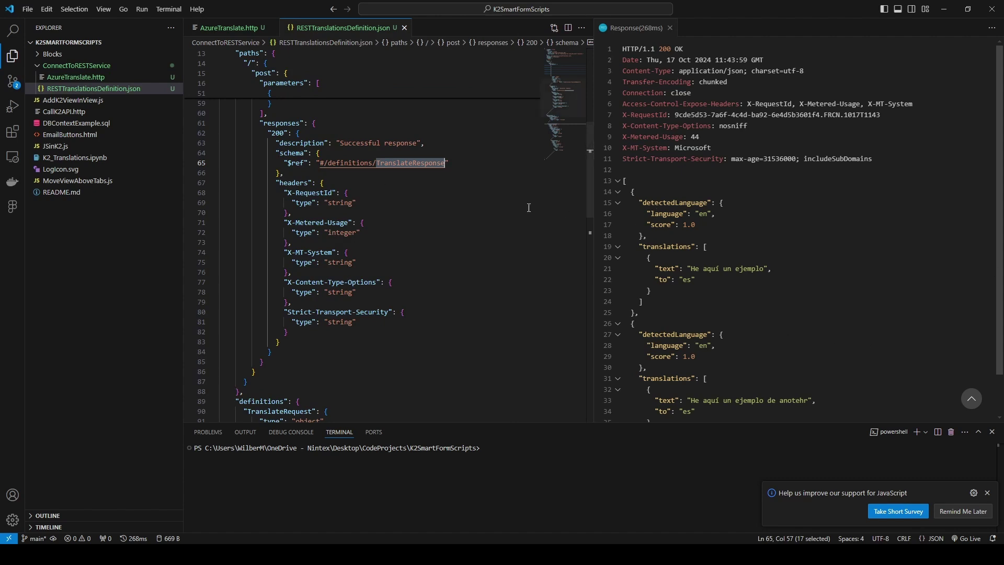
Step: Give the 200 response schema "type": "array" and wrap its $ref in an "items" object
{"action": "left_click", "coordinate": [334, 156]}
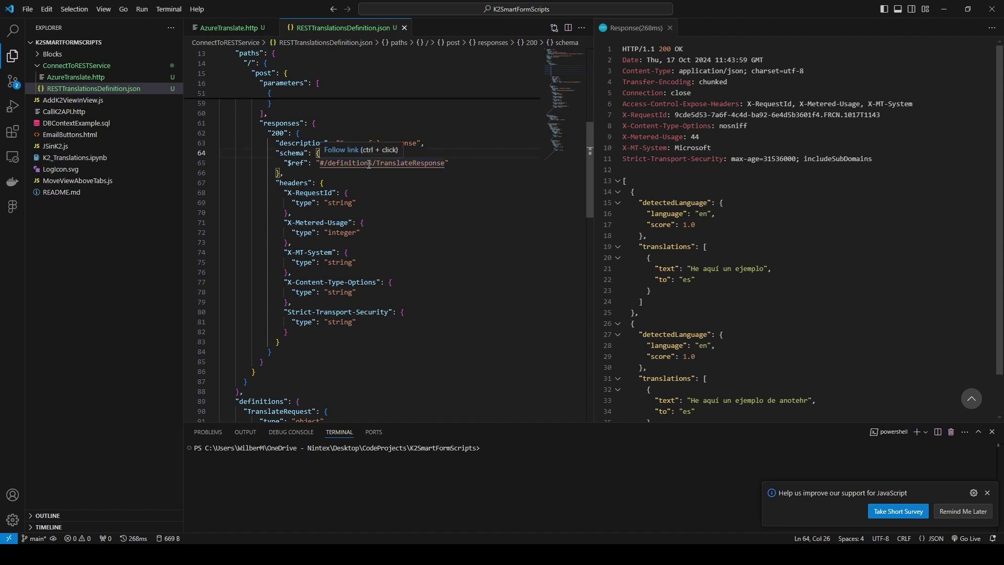
{"action": "key", "text": "Return"}
{"action": "type", "text": "\""}
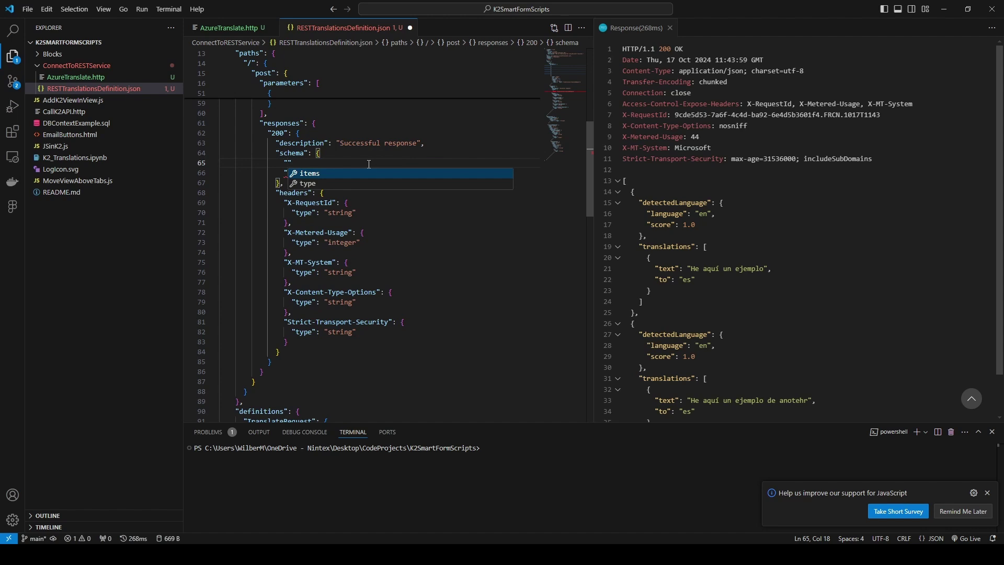
{"action": "type", "text": "array"}
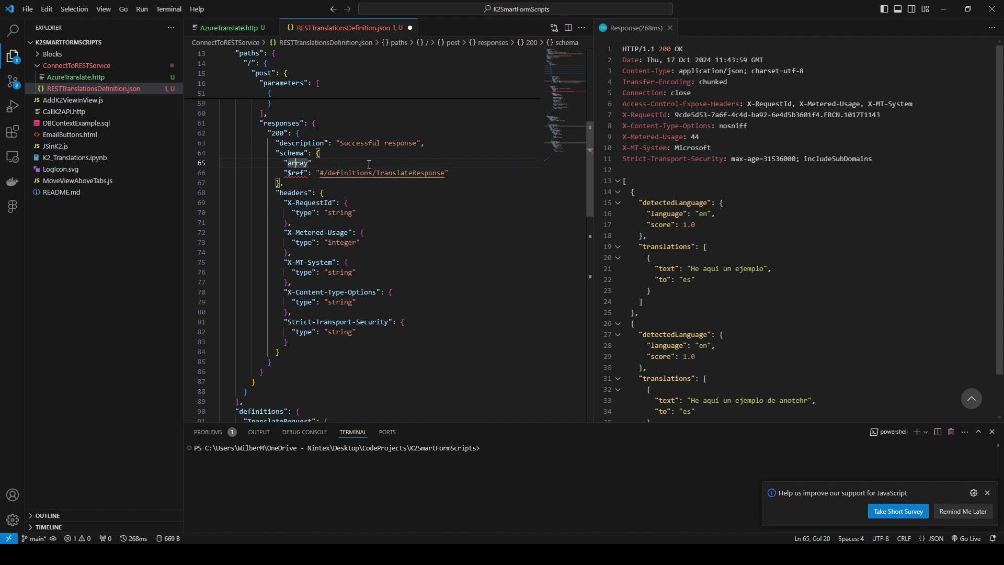
{"action": "key", "text": "Delete"}
{"action": "key", "text": "BackSpace"}
{"action": "key", "text": "BackSpace"}
{"action": "key", "text": "BackSpace"}
{"action": "key", "text": "BackSpace"}
{"action": "type", "text": "type\""}
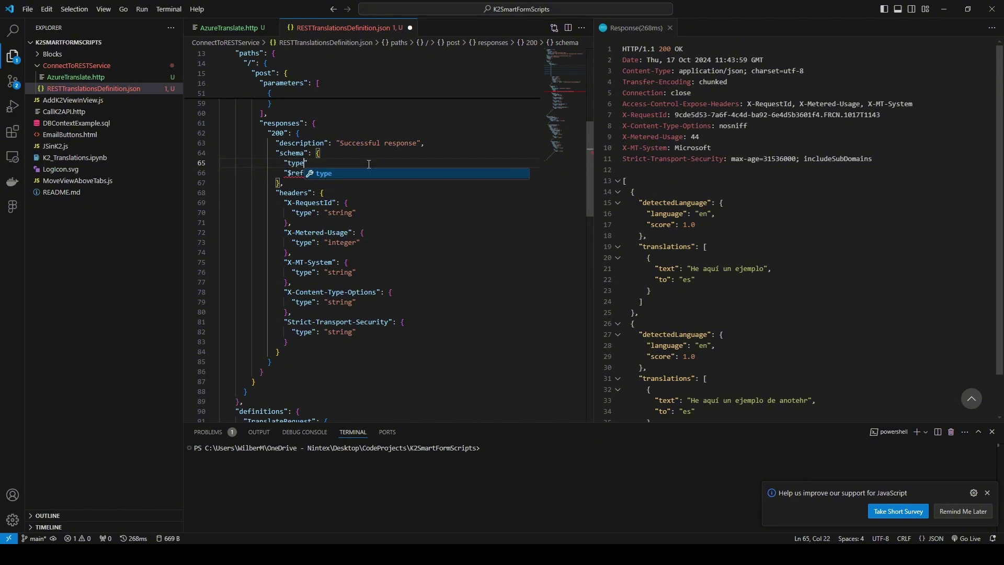
{"action": "type", "text": ": "}
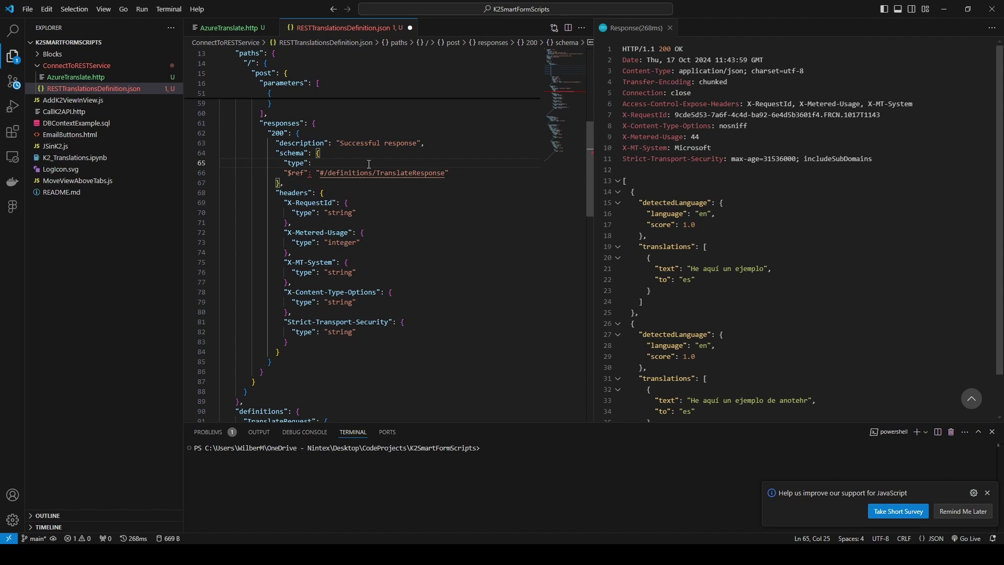
{"action": "type", "text": "\""}
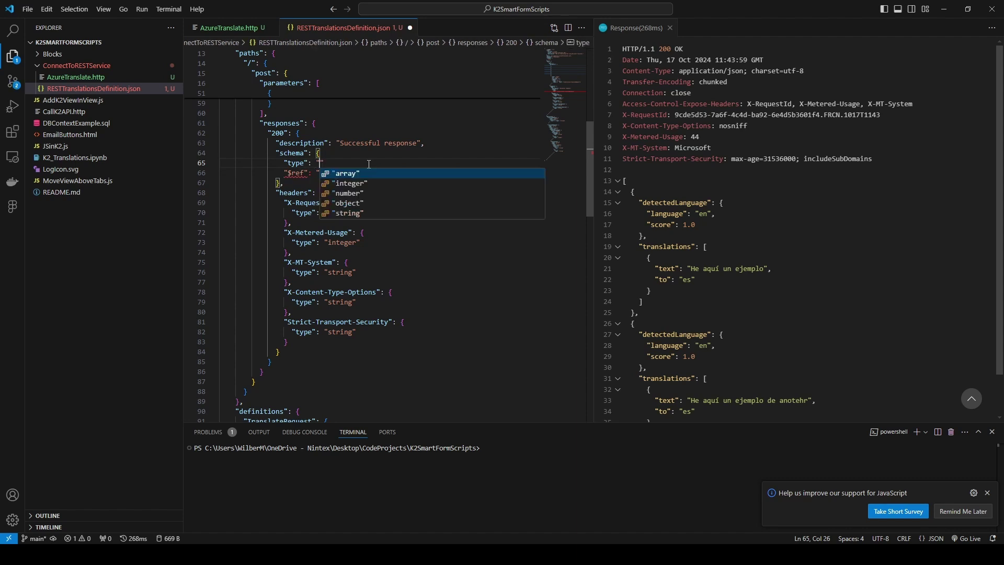
{"action": "key", "text": "Return"}
{"action": "key", "text": "Down"}
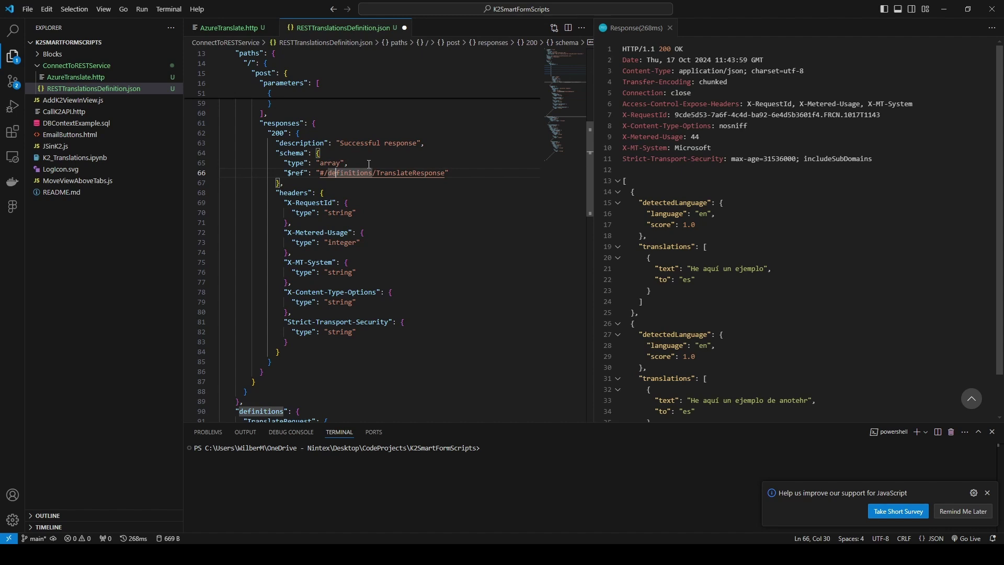
{"action": "key", "text": "ctrl+Left"}
{"action": "key", "text": "ctrl+Left"}
{"action": "key", "text": "ctrl+Left"}
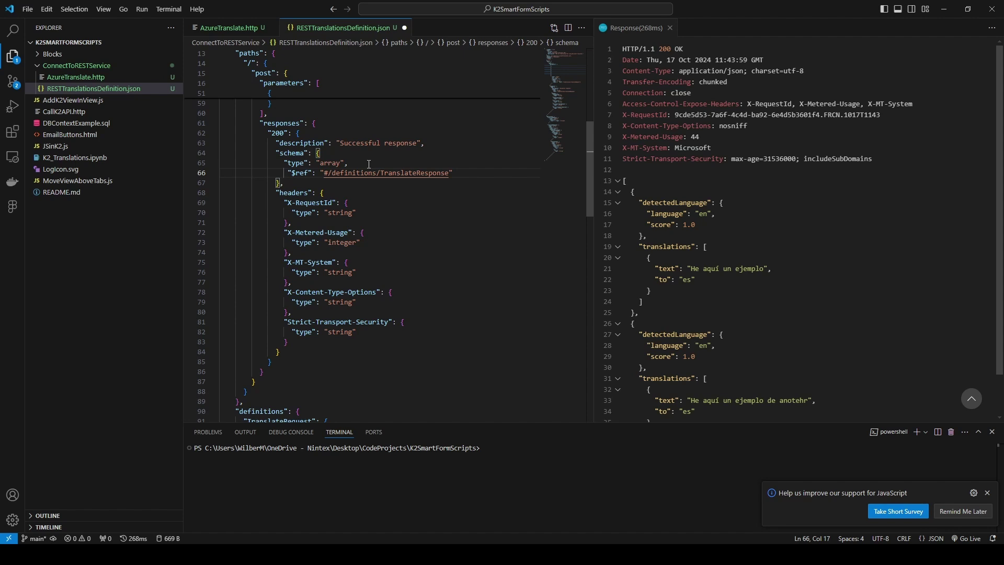
{"action": "type", "text": "\"items\" "}
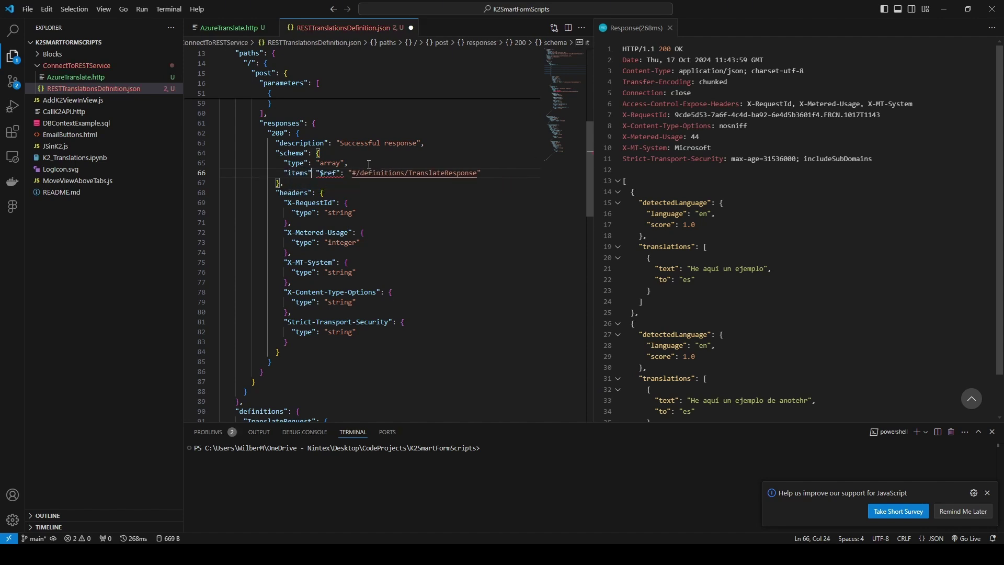
{"action": "type", "text": ":"}
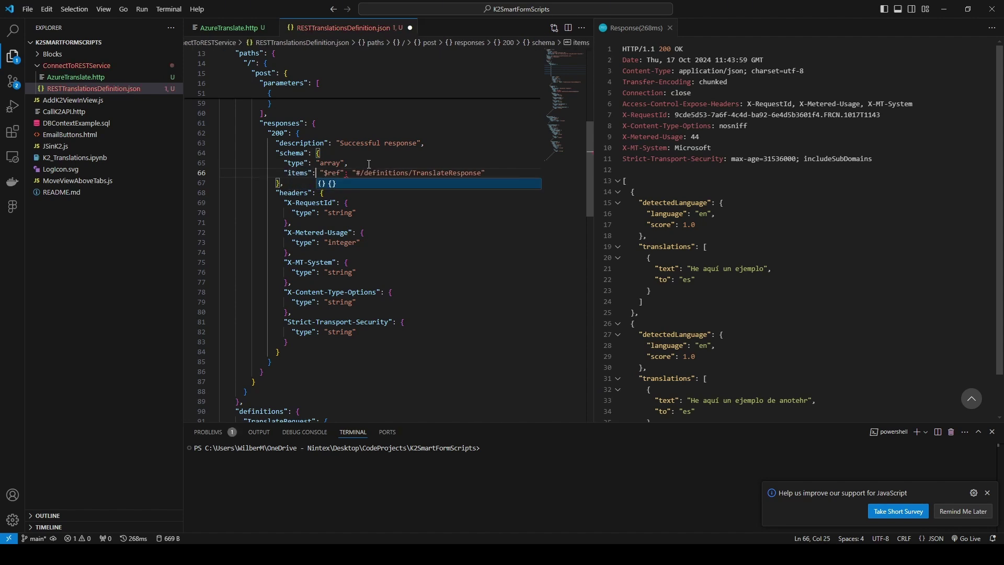
{"action": "type", "text": "{}"}
{"action": "key", "text": "BackSpace"}
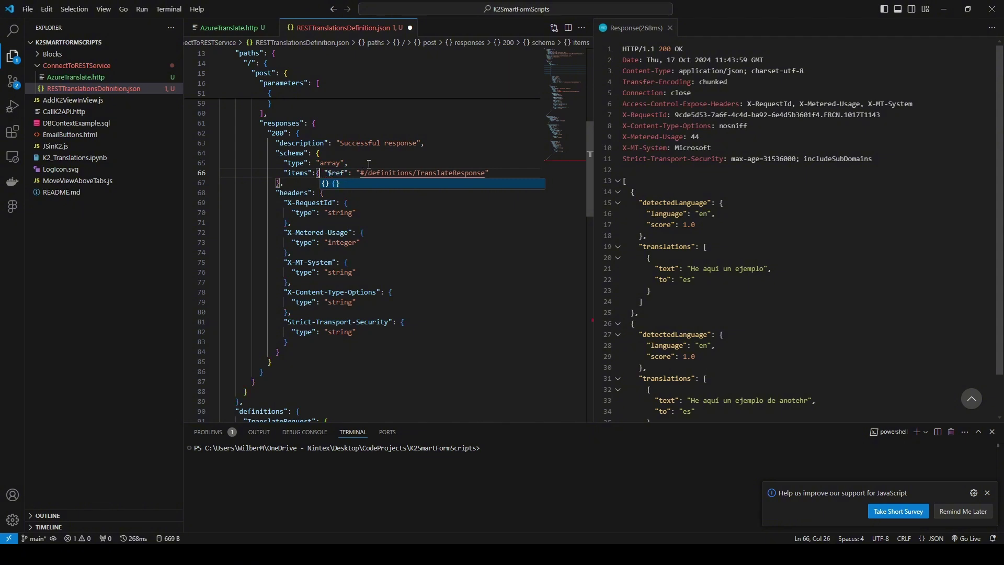
{"action": "key", "text": "Right"}
{"action": "key", "text": "Right"}
{"action": "key", "text": "Right"}
{"action": "key", "text": "Right"}
{"action": "key", "text": "Right"}
{"action": "key", "text": "Right"}
{"action": "key", "text": "Right"}
{"action": "key", "text": "Right"}
{"action": "key", "text": "Right"}
{"action": "key", "text": "Right"}
{"action": "key", "text": "Right"}
{"action": "key", "text": "Right"}
{"action": "key", "text": "Right"}
{"action": "key", "text": "Right"}
{"action": "key", "text": "Right"}
{"action": "key", "text": "Right"}
{"action": "key", "text": "Right"}
{"action": "key", "text": "Right"}
{"action": "key", "text": "Right"}
{"action": "key", "text": "Right"}
{"action": "key", "text": "Right"}
{"action": "key", "text": "Right"}
{"action": "key", "text": "Right"}
{"action": "key", "text": "Right"}
{"action": "key", "text": "Right"}
{"action": "key", "text": "Right"}
{"action": "key", "text": "Right"}
{"action": "key", "text": "Right"}
{"action": "key", "text": "Right"}
{"action": "key", "text": "Right"}
{"action": "key", "text": "Right"}
{"action": "key", "text": "Right"}
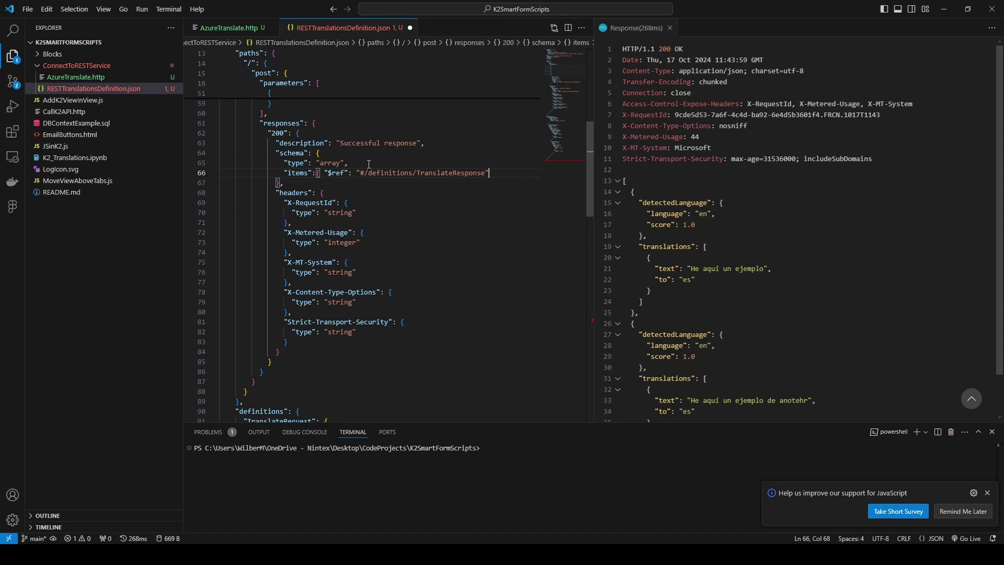
{"action": "type", "text": "}"}
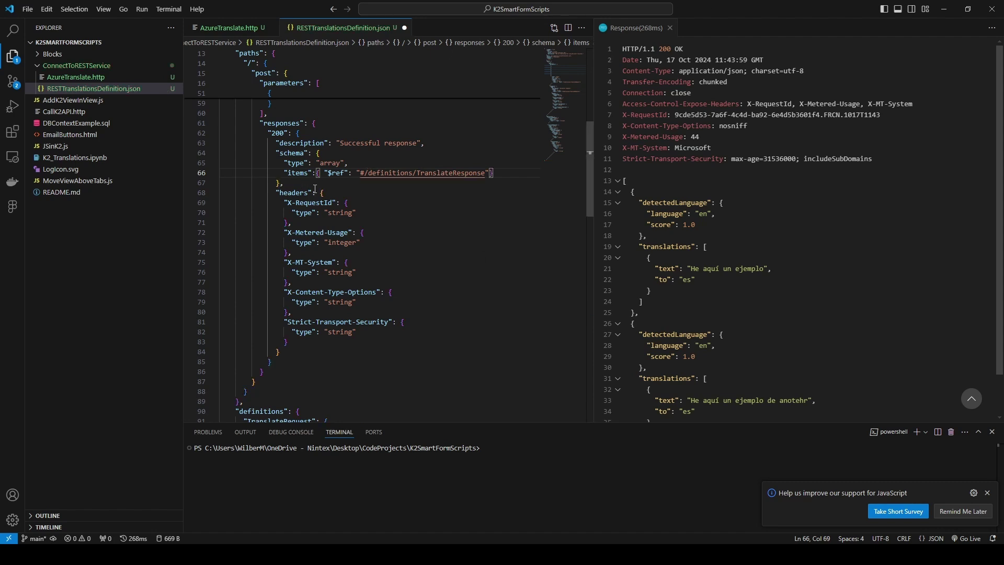
{"action": "scroll", "coordinate": [367, 183], "scroll_direction": "down", "scroll_amount": 4}
{"action": "scroll", "coordinate": [366, 201], "scroll_direction": "down", "scroll_amount": 6}
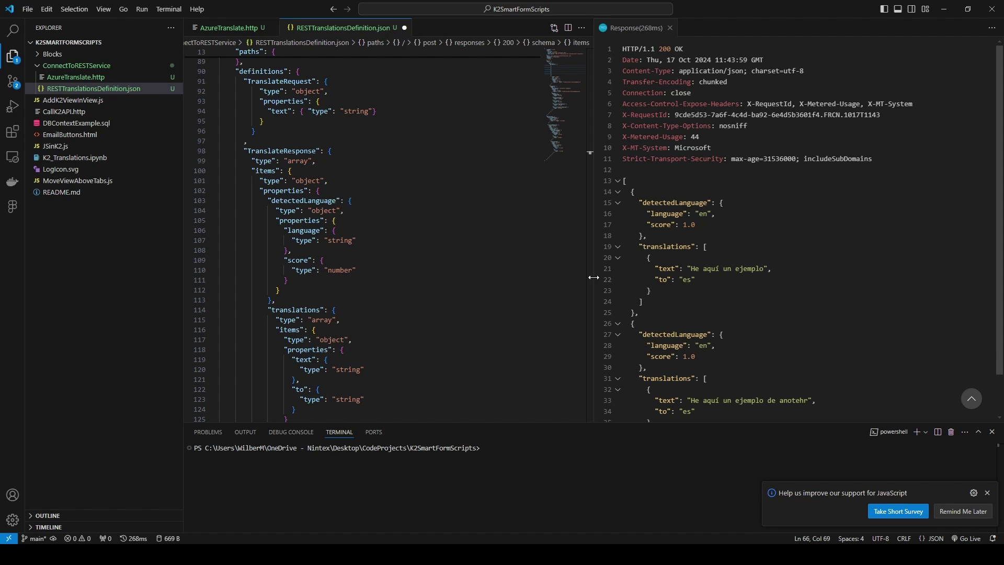
Step: Delete the array type line and items wrapper from the TranslateResponse definition
{"action": "left_click", "coordinate": [324, 160]}
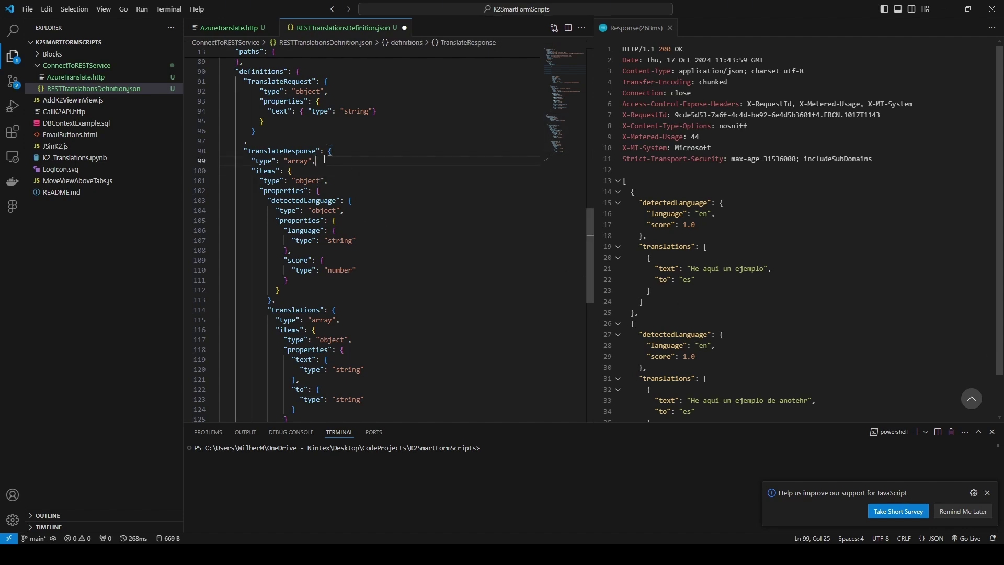
{"action": "left_click_drag", "start_coordinate": [325, 161], "coordinate": [244, 160]}
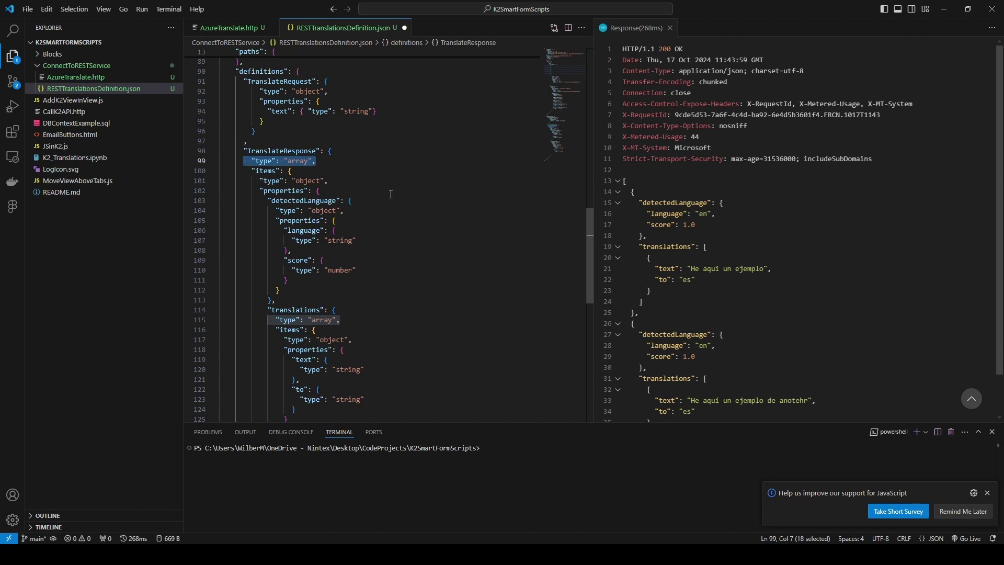
{"action": "double_click", "coordinate": [299, 161]}
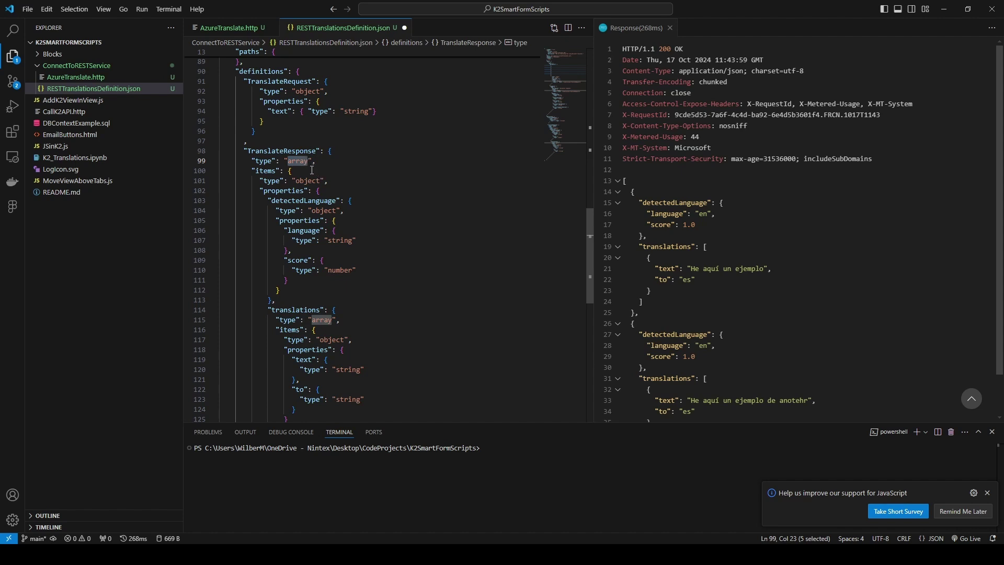
{"action": "left_click_drag", "start_coordinate": [312, 170], "coordinate": [223, 170]}
{"action": "key", "text": "BackSpace"}
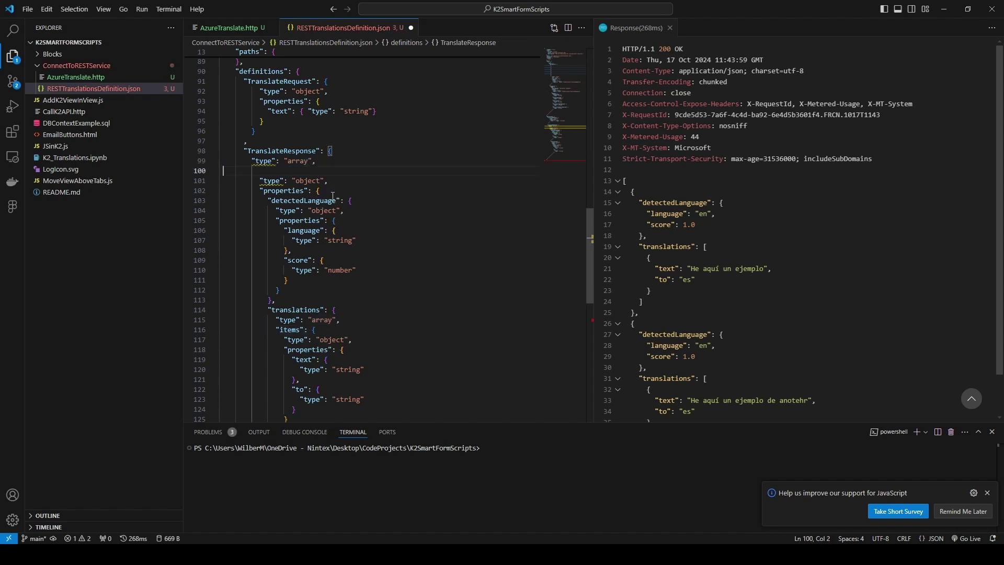
{"action": "left_click_drag", "start_coordinate": [317, 161], "coordinate": [186, 163]}
{"action": "key", "text": "BackSpace"}
{"action": "key", "text": "BackSpace"}
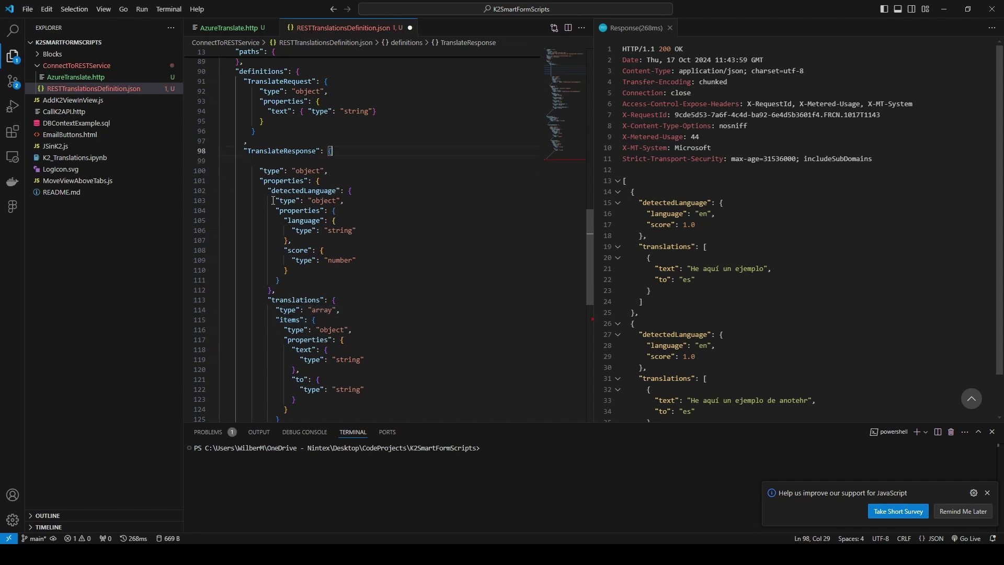
{"action": "key", "text": "Delete"}
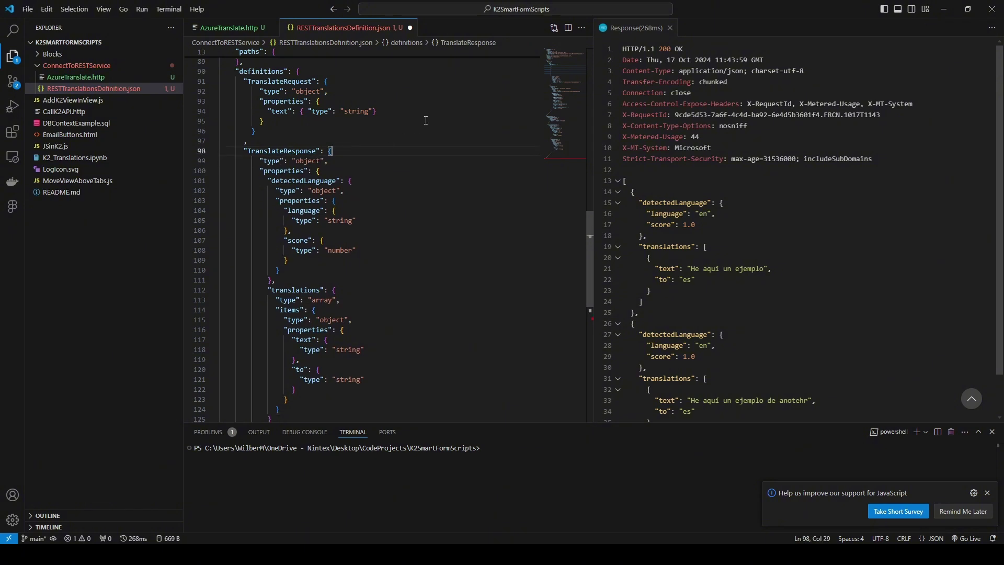
Step: Pull detectedLanguage's type onto its opening-brace line and locate where its block closes
{"action": "scroll", "coordinate": [747, 320], "scroll_direction": "down", "scroll_amount": 2}
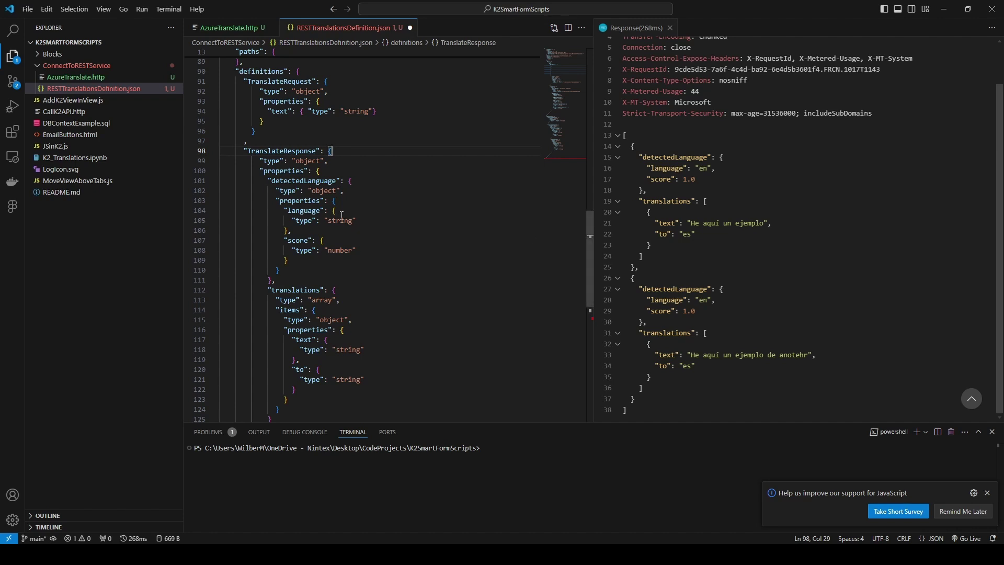
{"action": "left_click", "coordinate": [360, 181]}
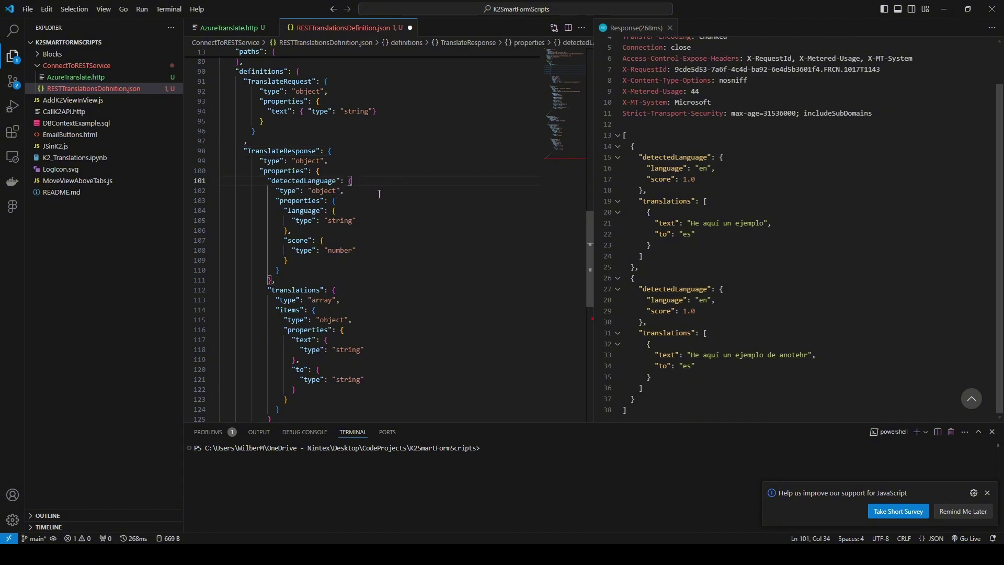
{"action": "key", "text": "Delete"}
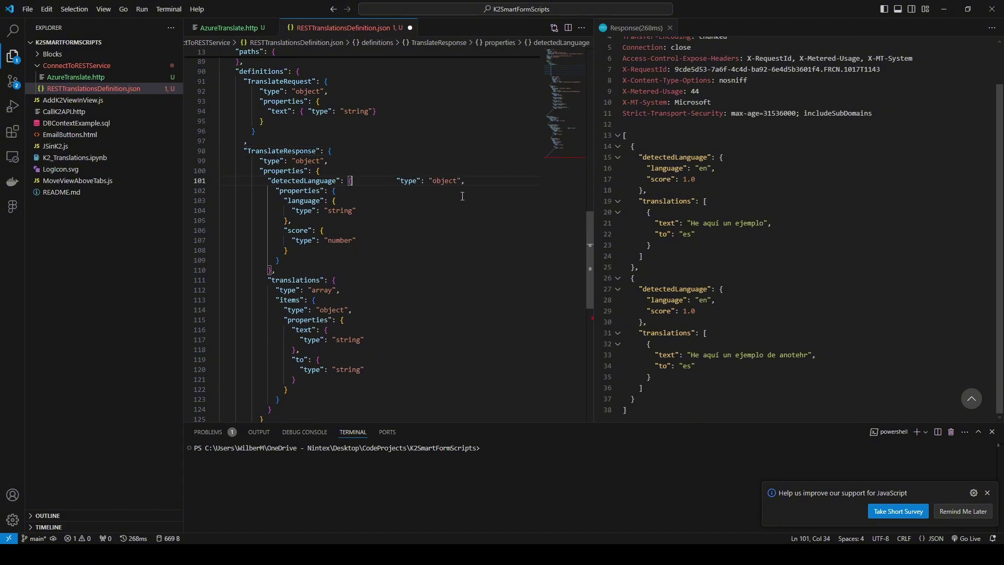
{"action": "key", "text": "Delete"}
{"action": "key", "text": "Delete"}
{"action": "key", "text": "Delete"}
{"action": "key", "text": "Delete"}
{"action": "key", "text": "Delete"}
{"action": "key", "text": "Delete"}
{"action": "key", "text": "Delete"}
{"action": "key", "text": "Delete"}
{"action": "key", "text": "Delete"}
{"action": "left_click", "coordinate": [340, 230]}
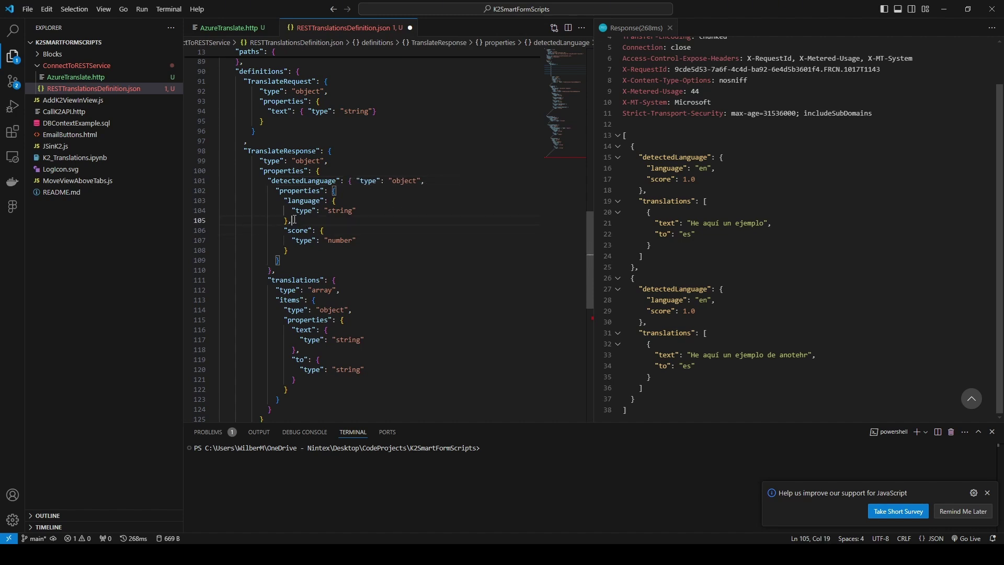
{"action": "left_click", "coordinate": [299, 262]}
{"action": "left_click", "coordinate": [270, 269]}
Step: Review the translations items schema holding the text and to string properties
{"action": "scroll", "coordinate": [293, 266], "scroll_direction": "down", "scroll_amount": 2}
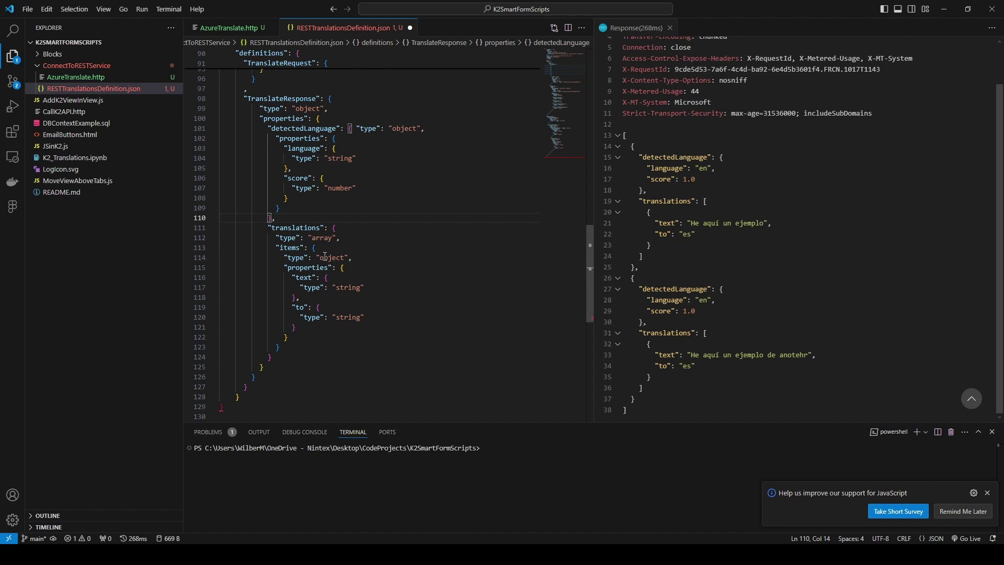
{"action": "scroll", "coordinate": [335, 262], "scroll_direction": "down", "scroll_amount": 1}
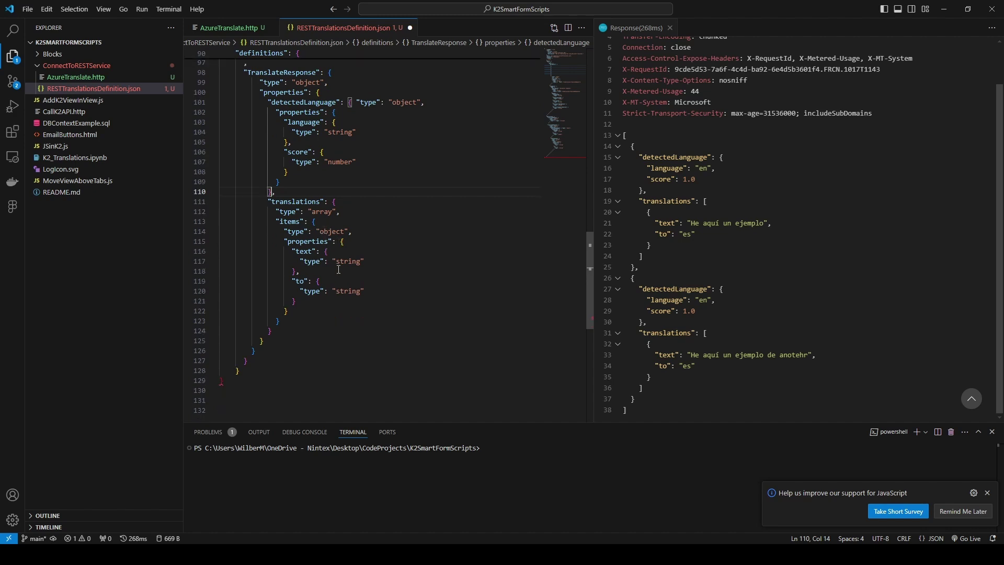
{"action": "left_click", "coordinate": [319, 211]}
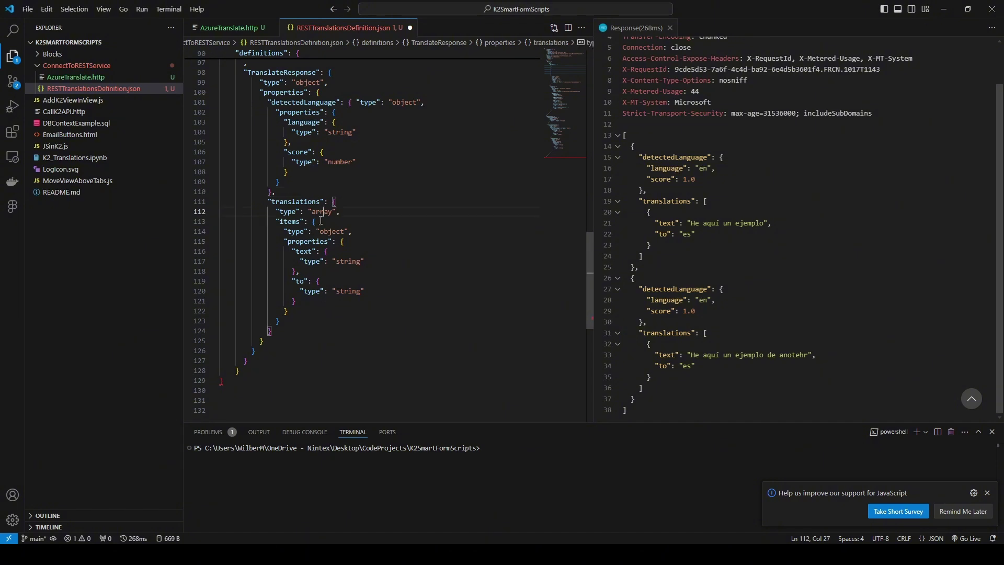
{"action": "left_click", "coordinate": [300, 223]}
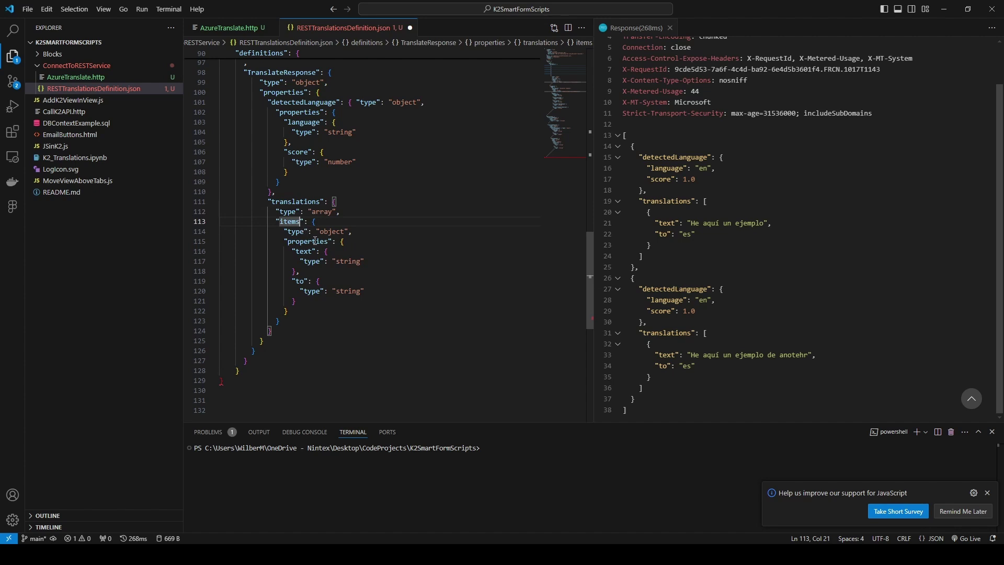
{"action": "scroll", "coordinate": [328, 219], "scroll_direction": "up", "scroll_amount": 1}
Step: Add an empty "Translation": {} definition after TranslateRequest
{"action": "scroll", "coordinate": [327, 220], "scroll_direction": "up", "scroll_amount": 2}
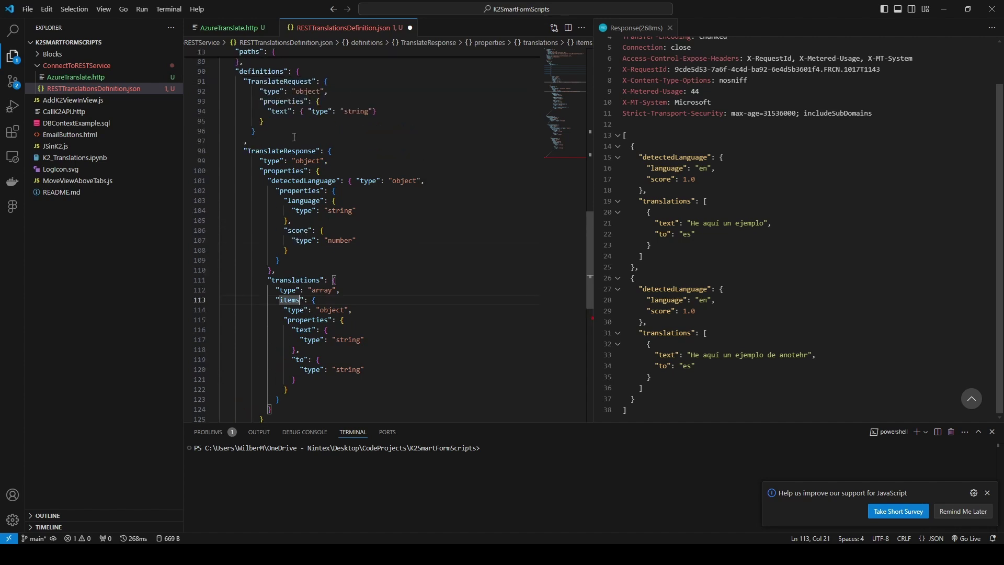
{"action": "left_click", "coordinate": [295, 140]}
{"action": "key", "text": "Return"}
{"action": "key", "text": "Return"}
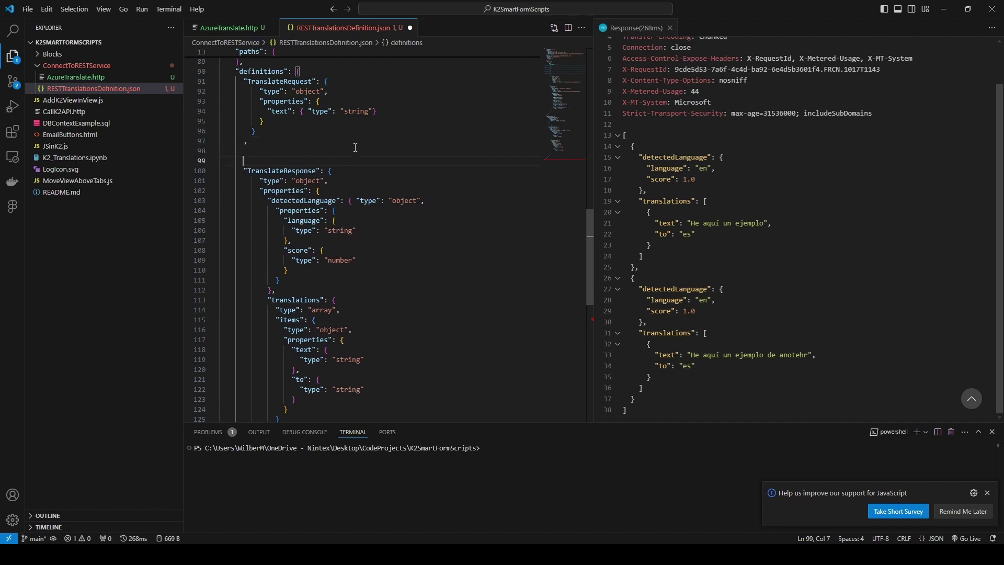
{"action": "key", "text": "Up"}
{"action": "type", "text": "\"Transla"}
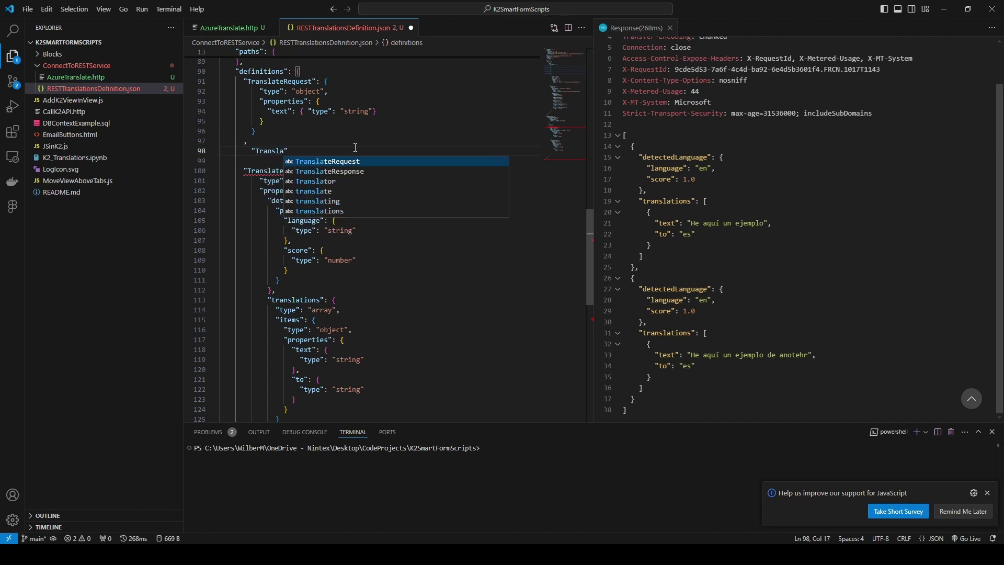
{"action": "type", "text": "tion\":"}
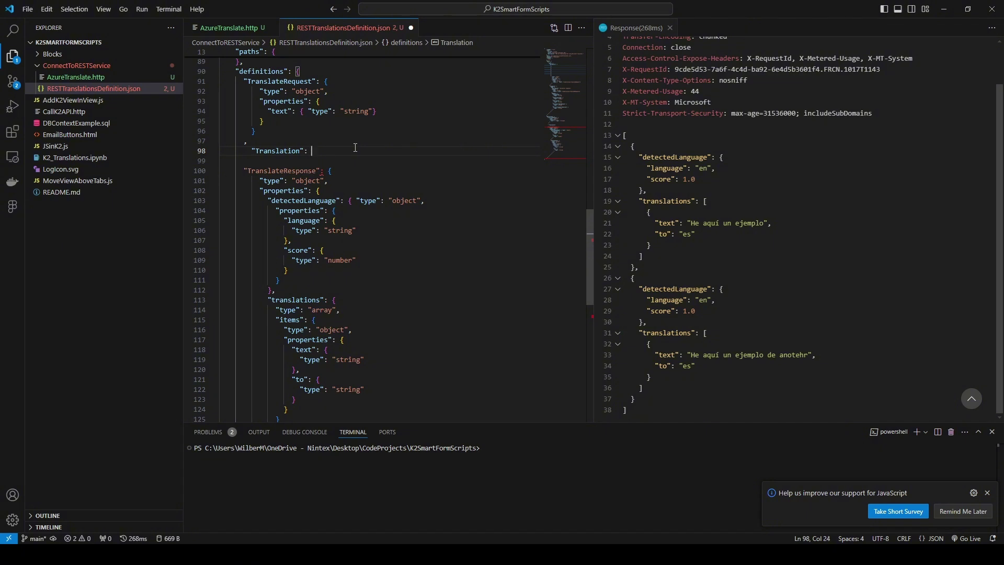
{"action": "type", "text": " {}"}
{"action": "type", "text": ","}
{"action": "key", "text": "Left"}
{"action": "key", "text": "Left"}
{"action": "key", "text": "Return"}
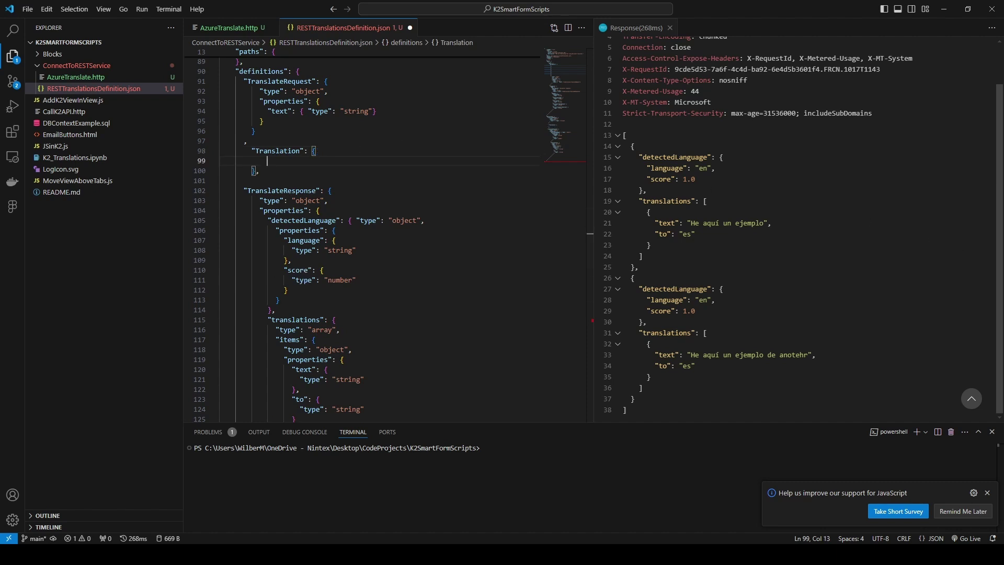
Step: Move the inline text/to item schema from translations items into the Translation definition
{"action": "scroll", "coordinate": [335, 282], "scroll_direction": "down", "scroll_amount": 1}
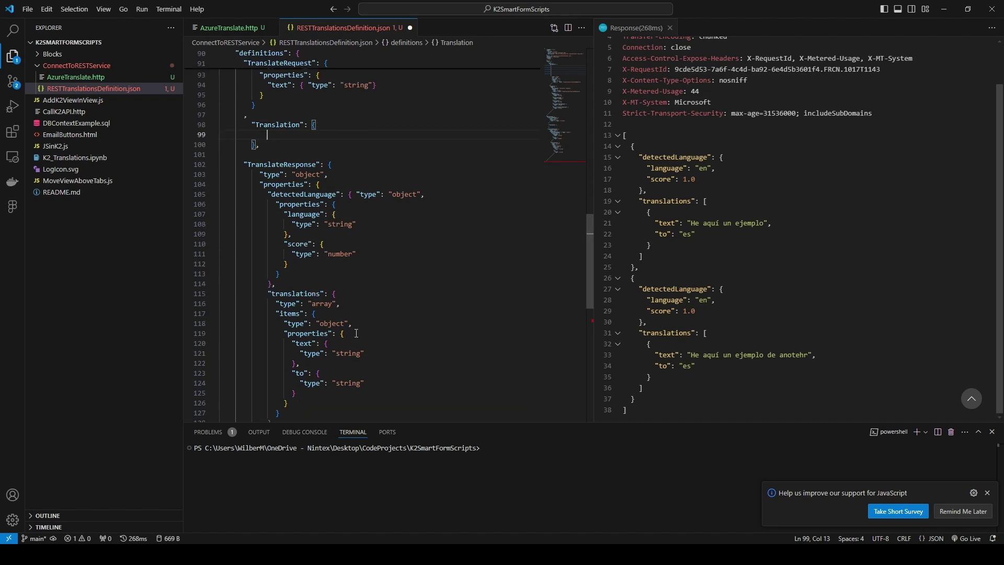
{"action": "left_click", "coordinate": [317, 396]}
{"action": "left_click_drag", "start_coordinate": [318, 396], "coordinate": [198, 324]}
{"action": "key", "text": "ctrl+c"}
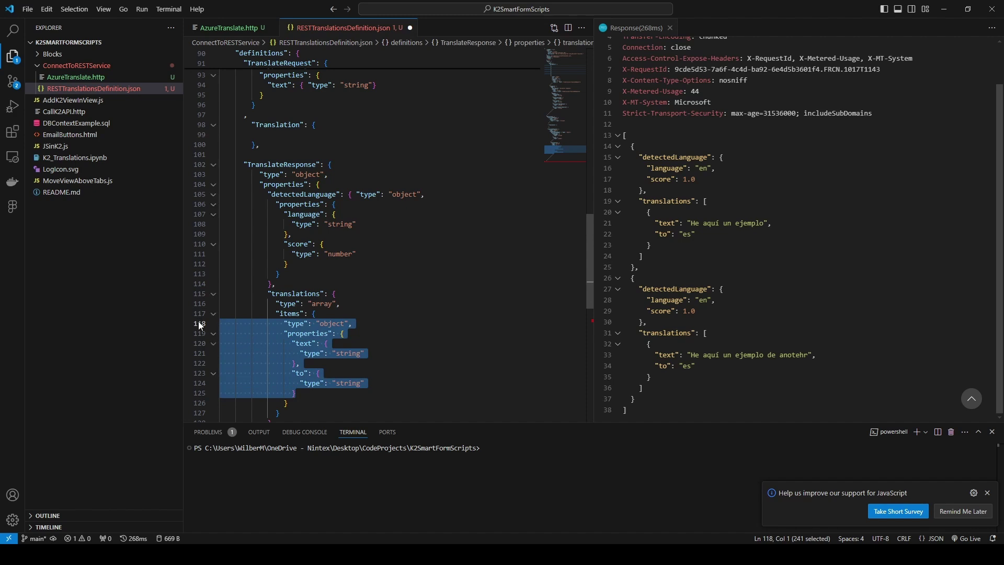
{"action": "key", "text": "BackSpace"}
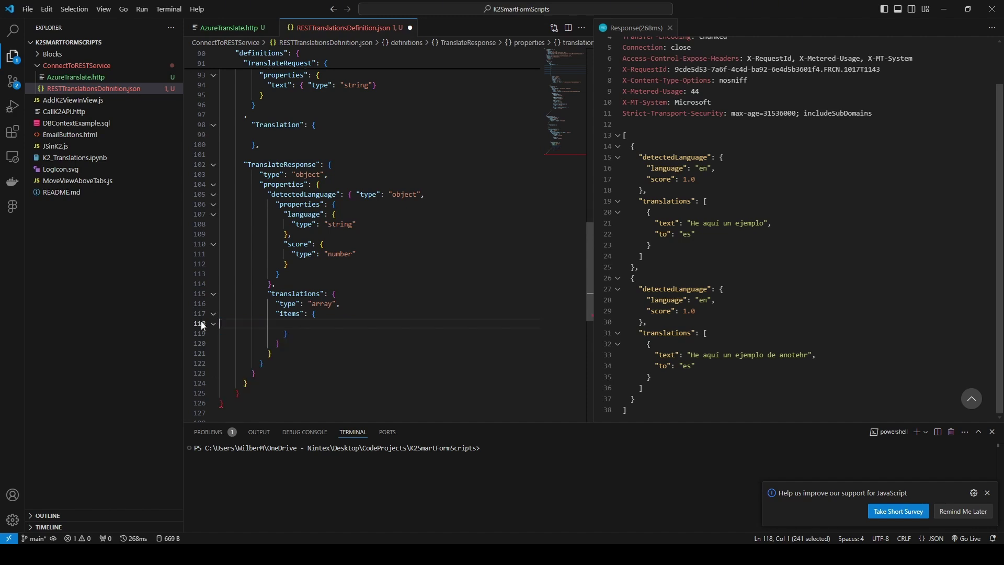
{"action": "left_click", "coordinate": [306, 132]}
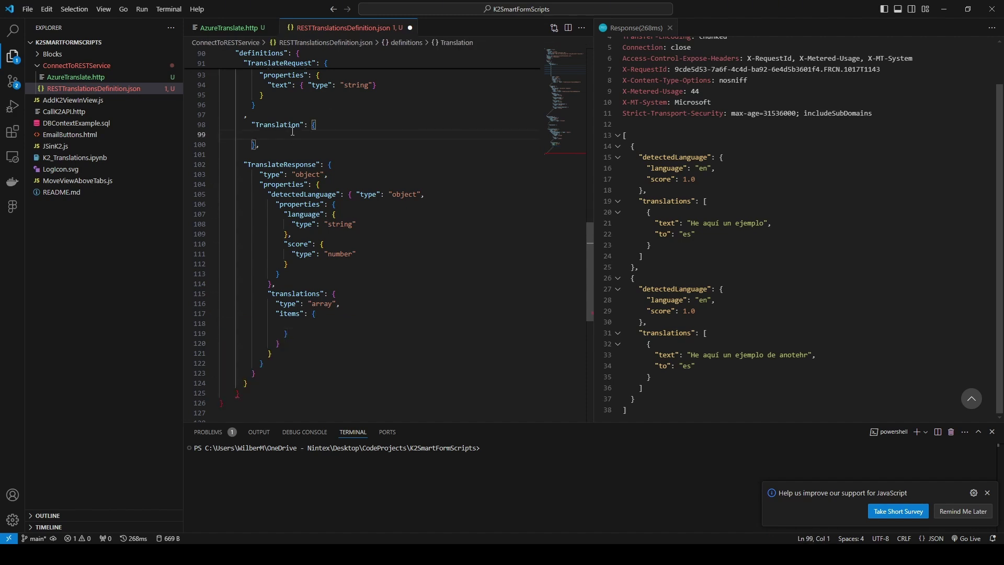
{"action": "key", "text": "ctrl+v"}
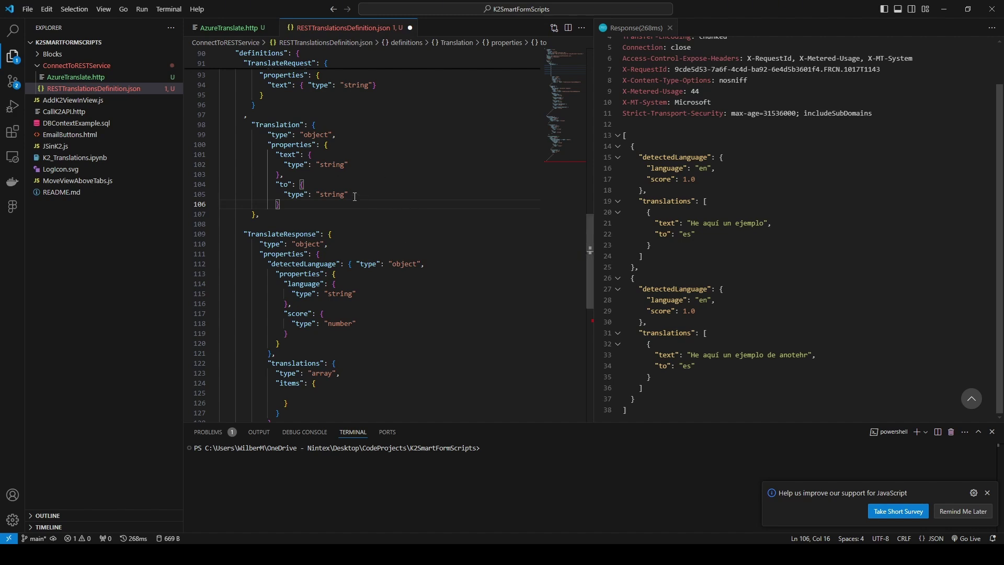
{"action": "scroll", "coordinate": [368, 230], "scroll_direction": "down", "scroll_amount": 3}
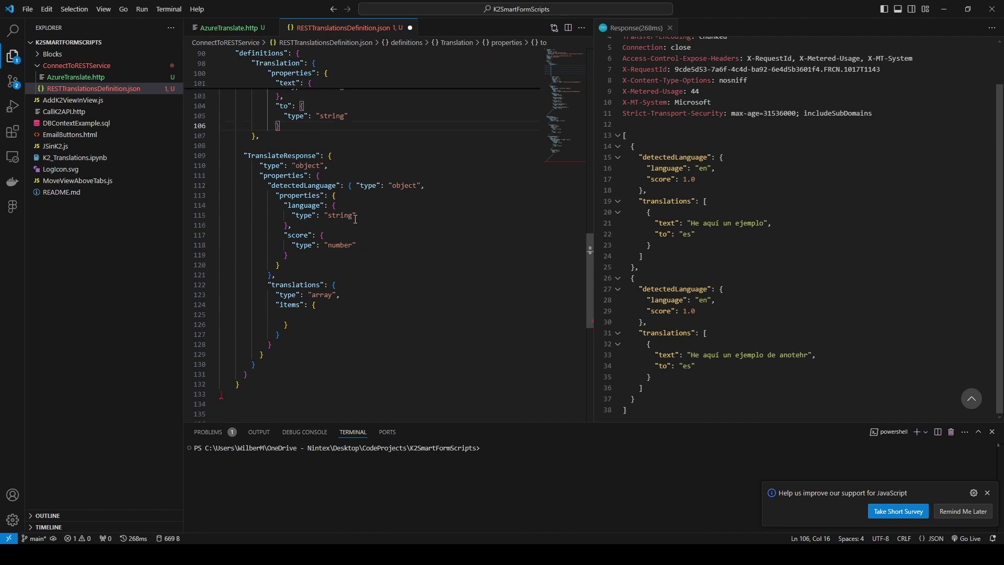
Step: Add a "$ref" key inside the empty translations items object
{"action": "left_click", "coordinate": [303, 204]}
{"action": "left_click", "coordinate": [213, 188]}
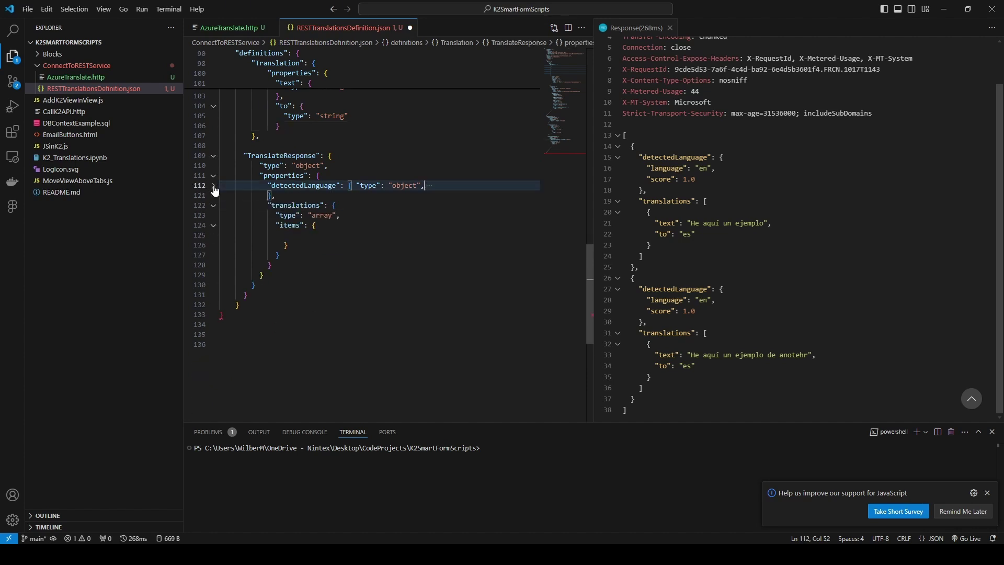
{"action": "left_click", "coordinate": [296, 205]}
{"action": "left_click", "coordinate": [323, 230]}
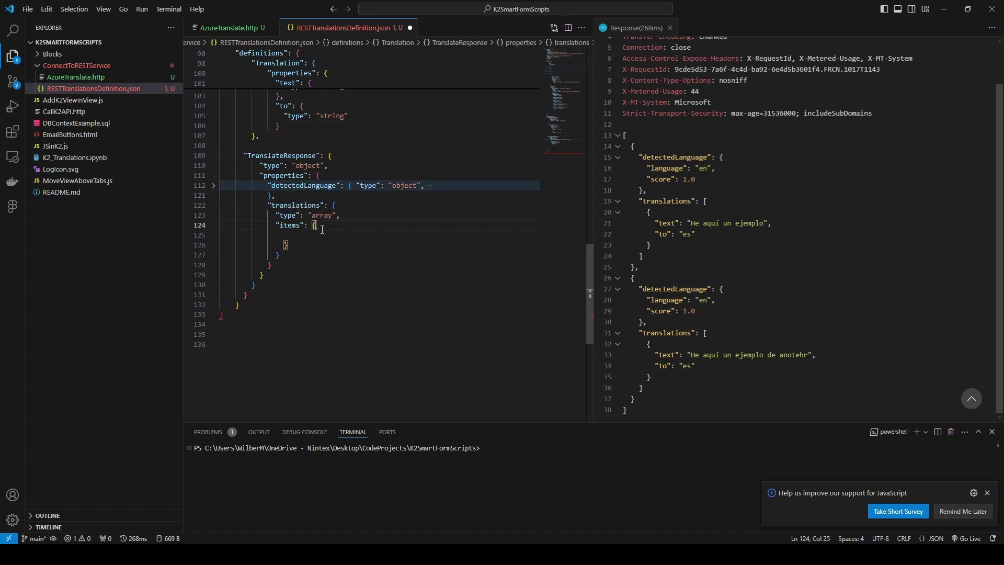
{"action": "key", "text": "Down"}
{"action": "scroll", "coordinate": [363, 231], "scroll_direction": "up", "scroll_amount": 2}
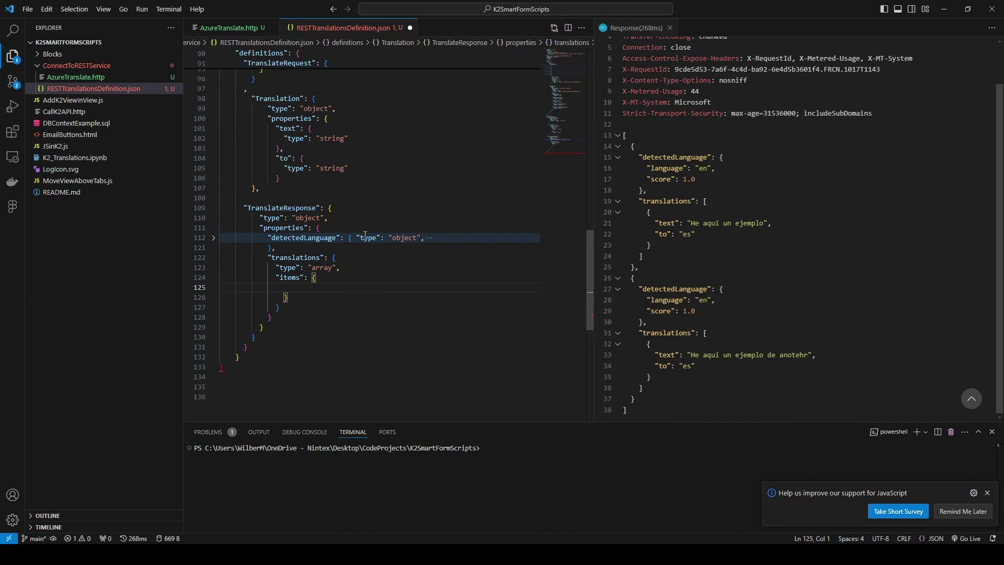
{"action": "left_click", "coordinate": [357, 291]}
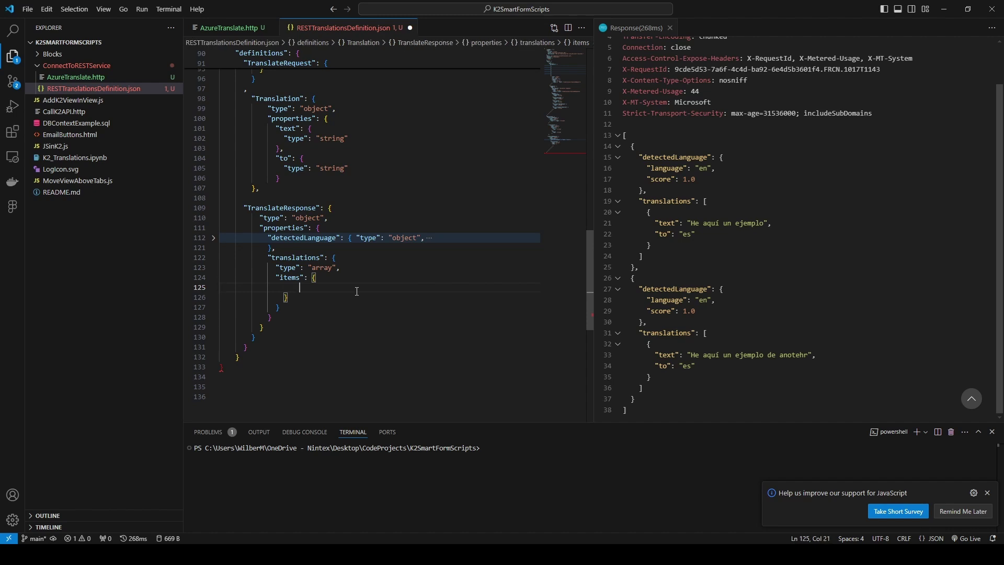
{"action": "type", "text": "\""}
{"action": "key", "text": "Return"}
{"action": "type", "text": ":"}
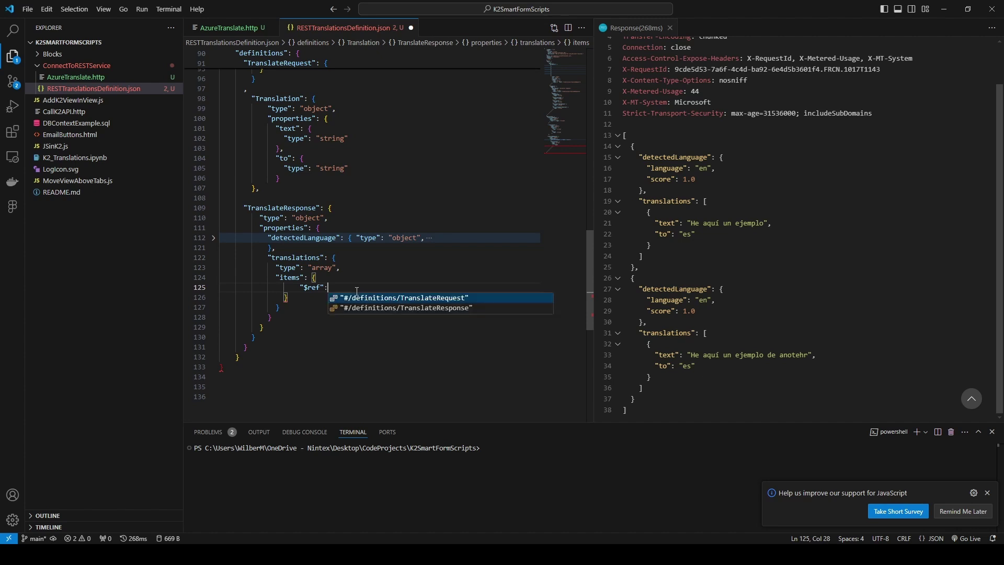
{"action": "key", "text": "Escape"}
Step: Set the $ref value to "#/definitions/Translation" and save the file
{"action": "type", "text": "'"}
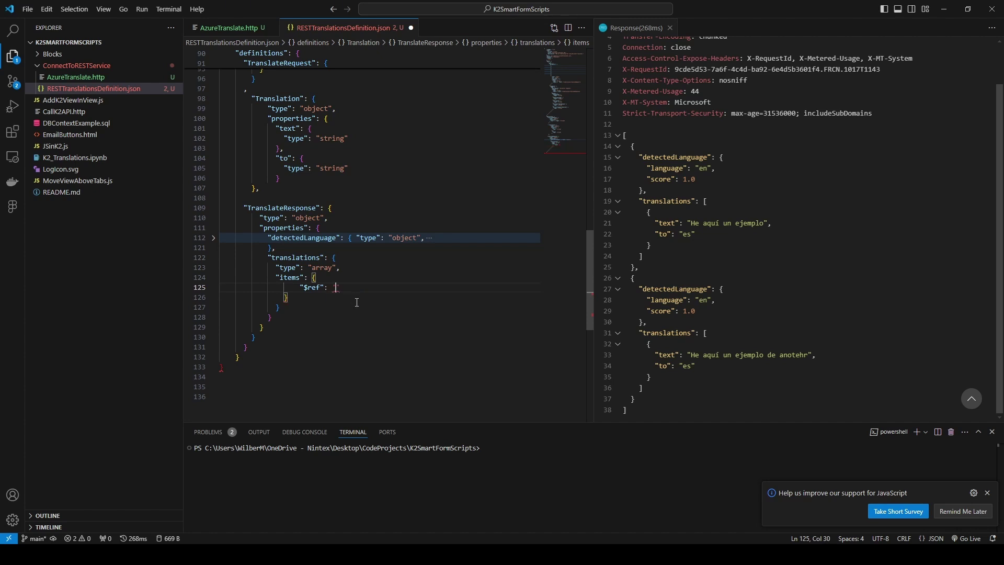
{"action": "key", "text": "BackSpace"}
{"action": "key", "text": "BackSpace"}
{"action": "key", "text": "ctrl+space"}
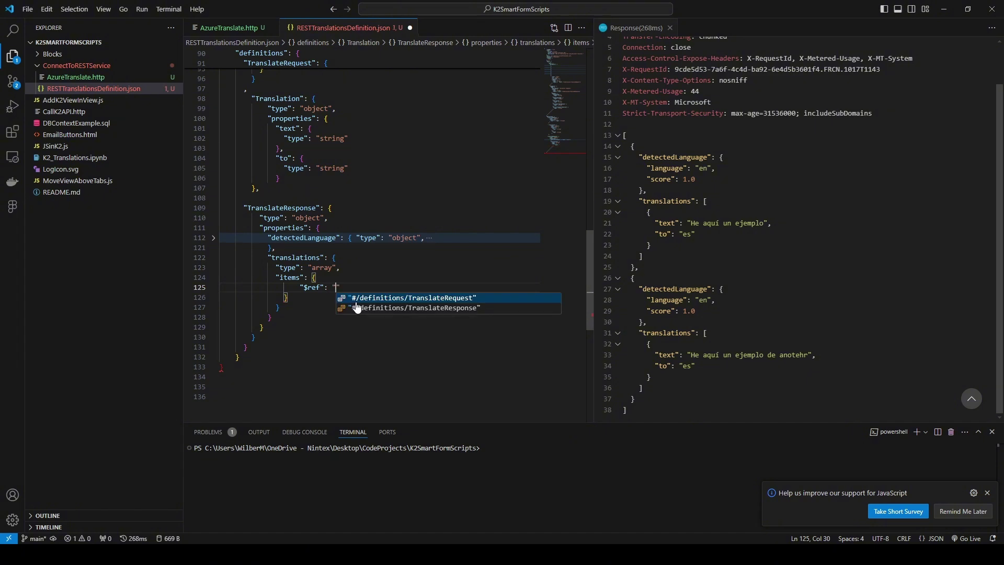
{"action": "key", "text": "Return"}
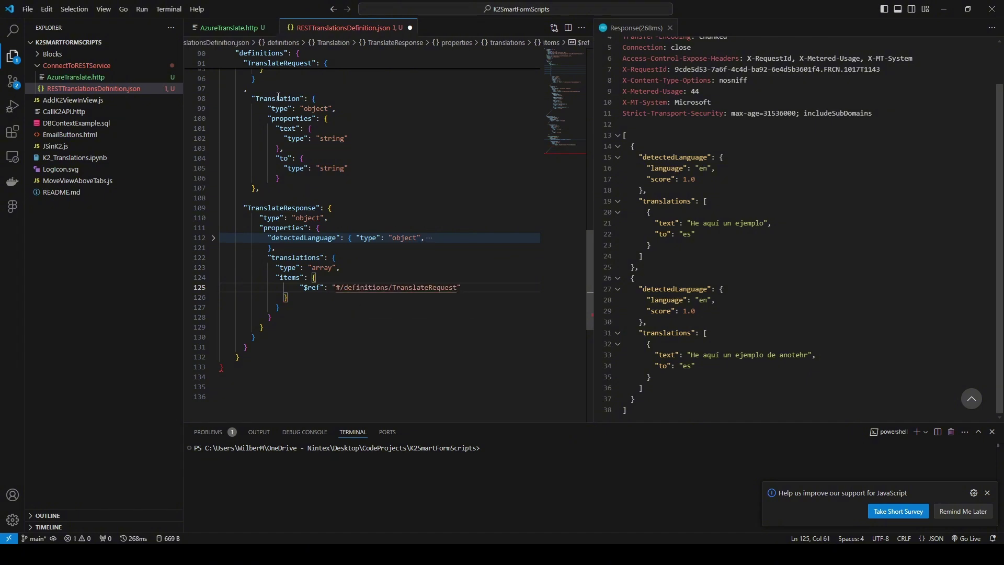
{"action": "double_click", "coordinate": [278, 98]}
{"action": "key", "text": "ctrl+c"}
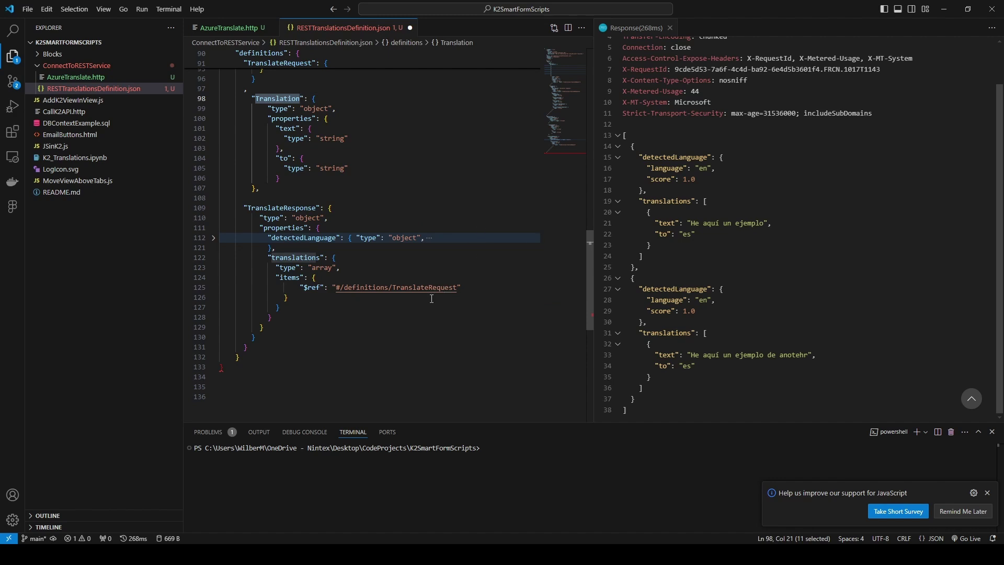
{"action": "double_click", "coordinate": [428, 288]}
{"action": "key", "text": "ctrl+v"}
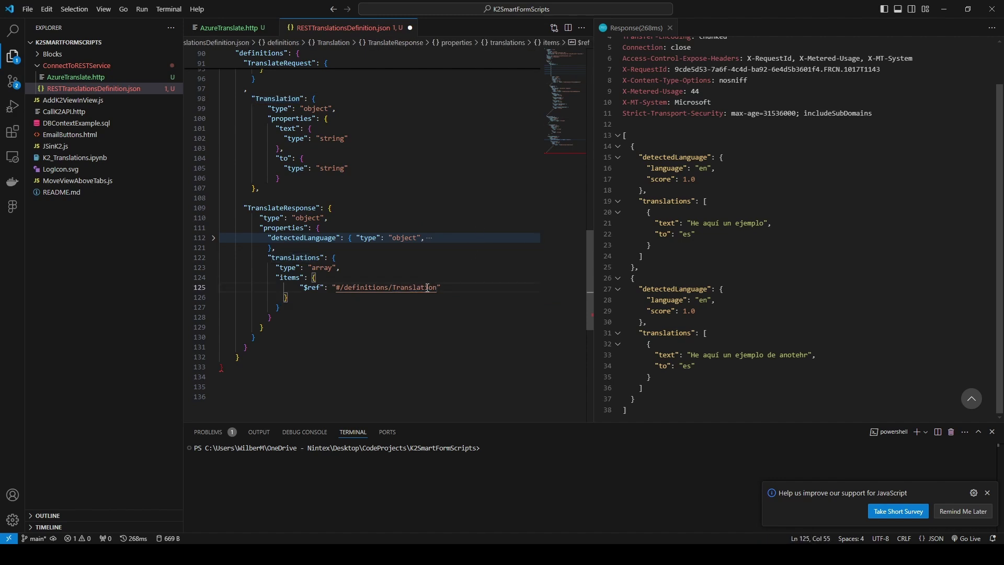
{"action": "key", "text": "ctrl+s"}
Step: Delete the stray closing brace at the end of the file and save again
{"action": "left_click", "coordinate": [265, 367]}
{"action": "key", "text": "Return"}
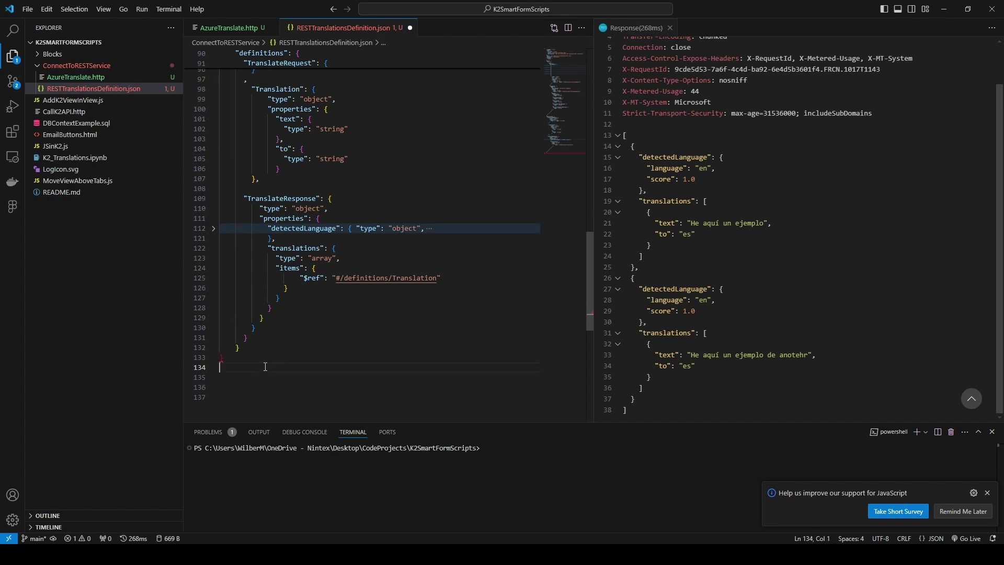
{"action": "key", "text": "BackSpace"}
{"action": "key", "text": "BackSpace"}
{"action": "key", "text": "BackSpace"}
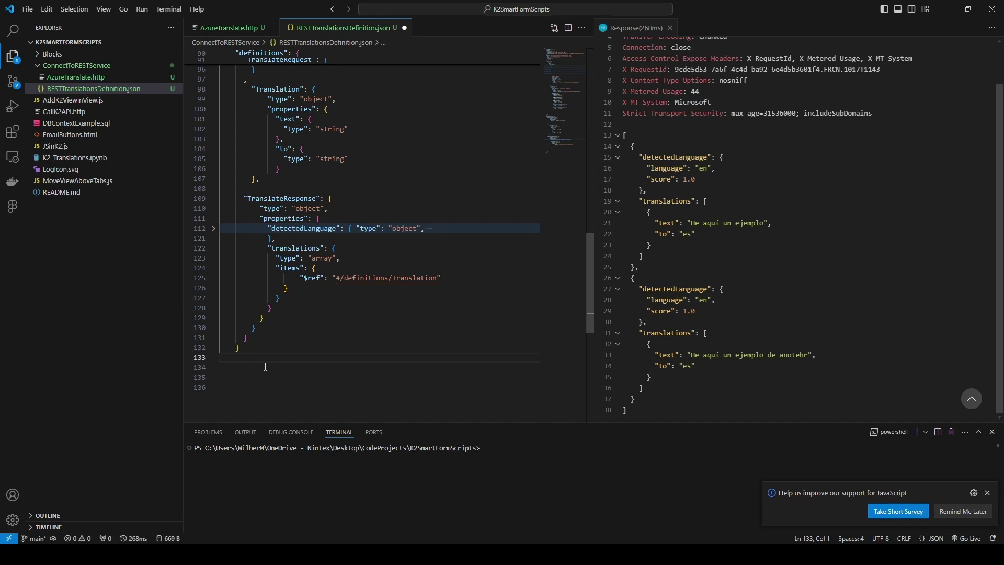
{"action": "key", "text": "ctrl+s"}
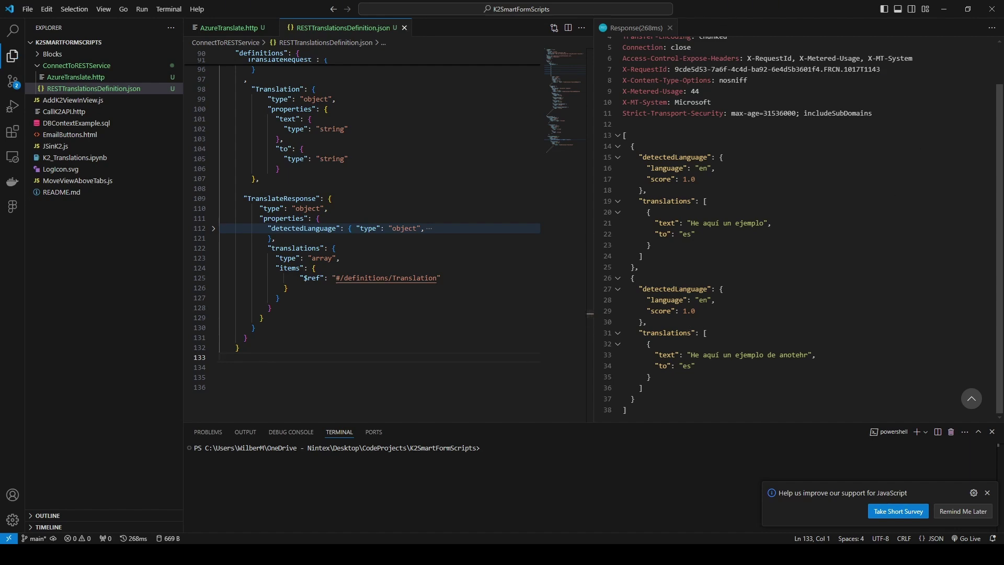
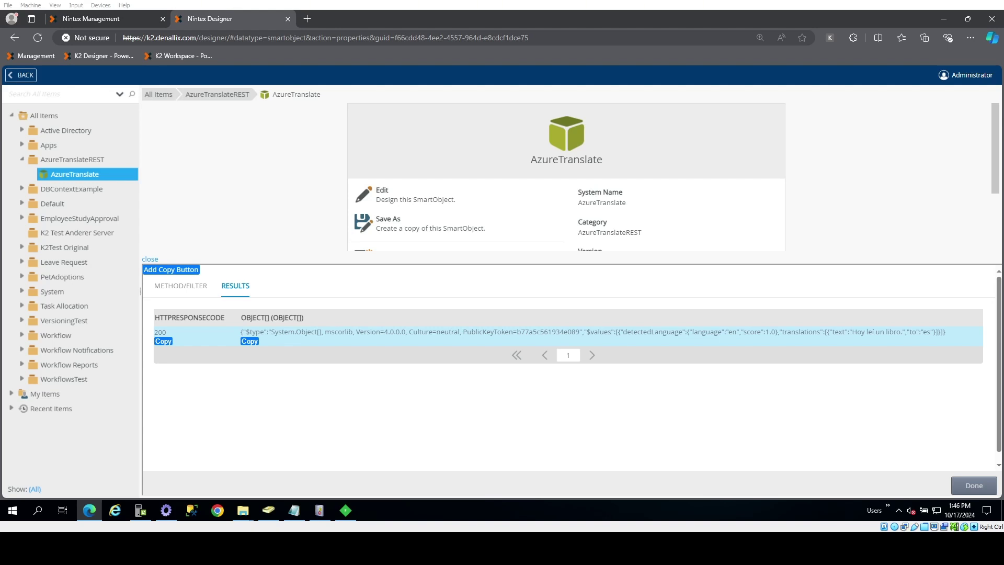
Step: Refresh the AzureTranslate service instance and dismiss the TranslateResponse-not-found error
{"action": "left_click", "coordinate": [99, 19]}
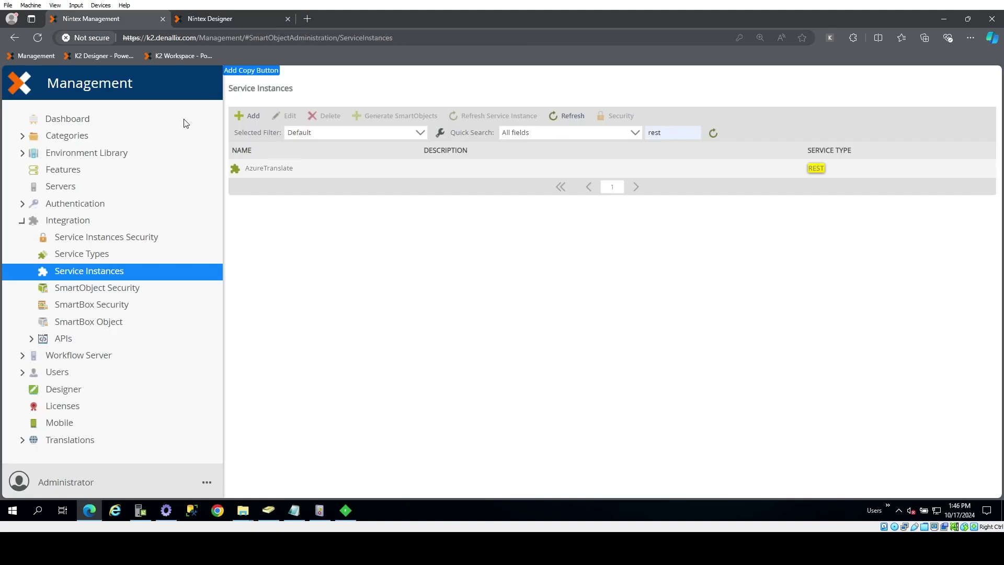
{"action": "left_click", "coordinate": [393, 170]}
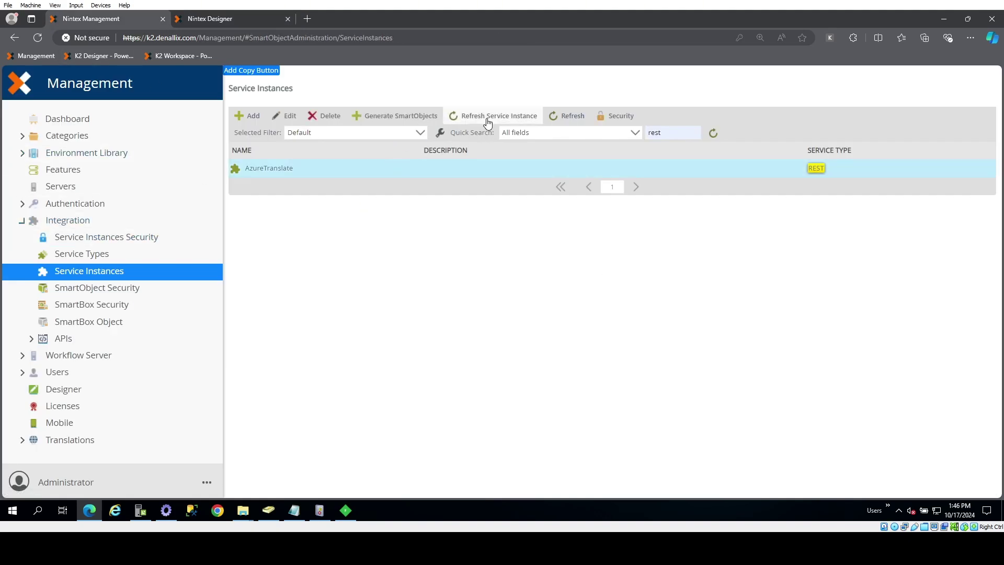
{"action": "left_click", "coordinate": [487, 122]}
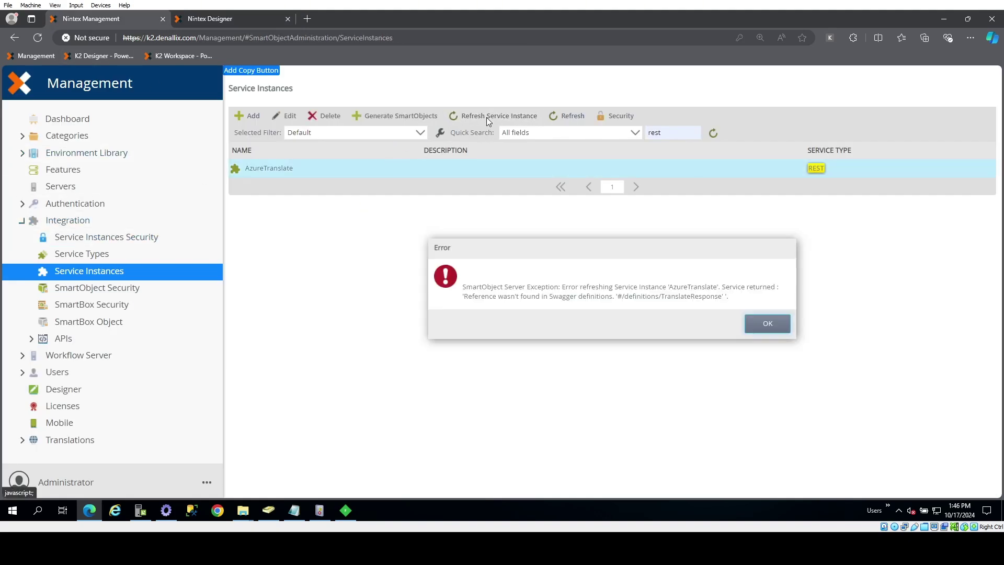
{"action": "left_click", "coordinate": [756, 323]}
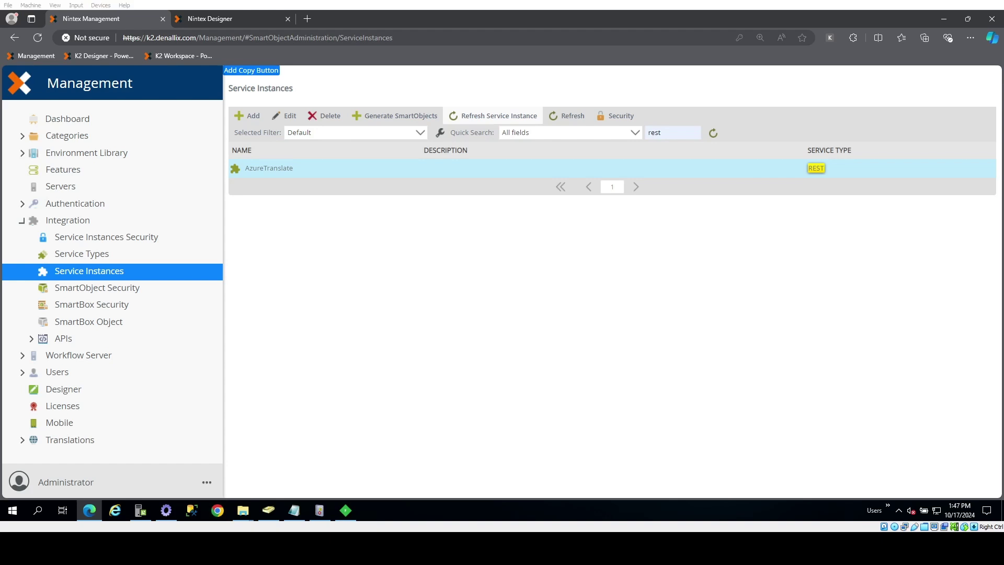
{"action": "mouse_move", "coordinate": [268, 510]}
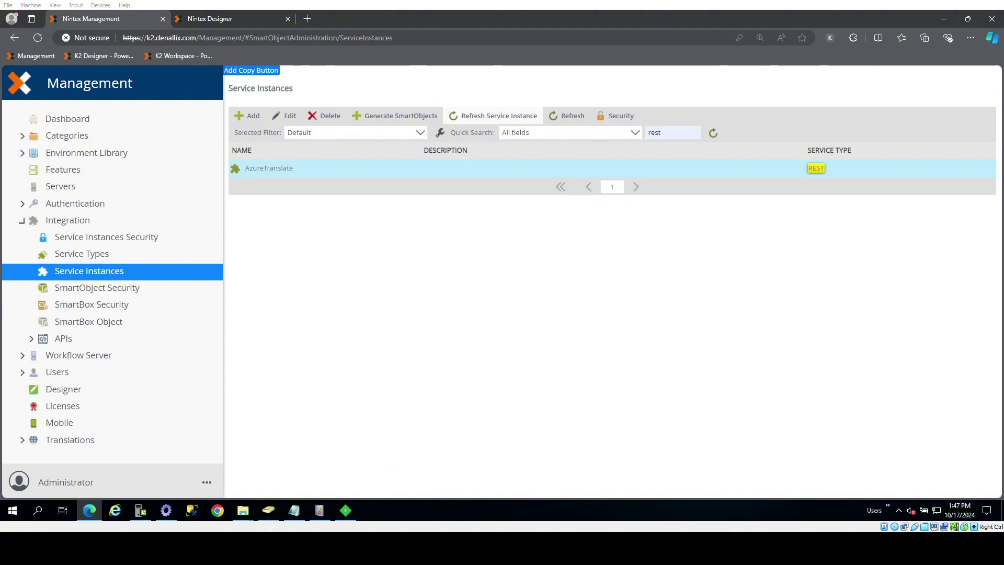
{"action": "mouse_move", "coordinate": [345, 510]}
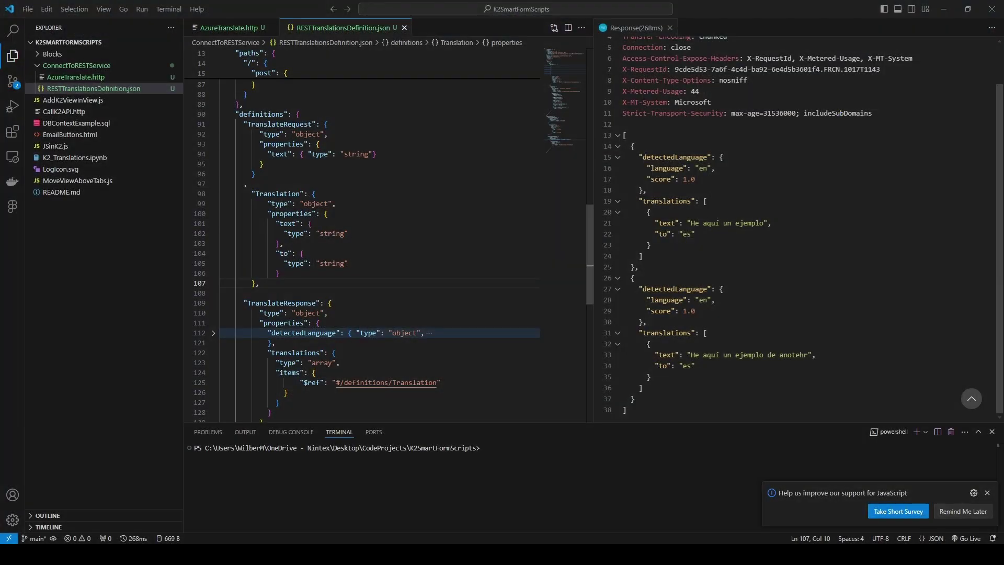
Step: Add the missing comma and closing bracket after the Translation definition
{"action": "scroll", "coordinate": [387, 246], "scroll_direction": "up", "scroll_amount": 2}
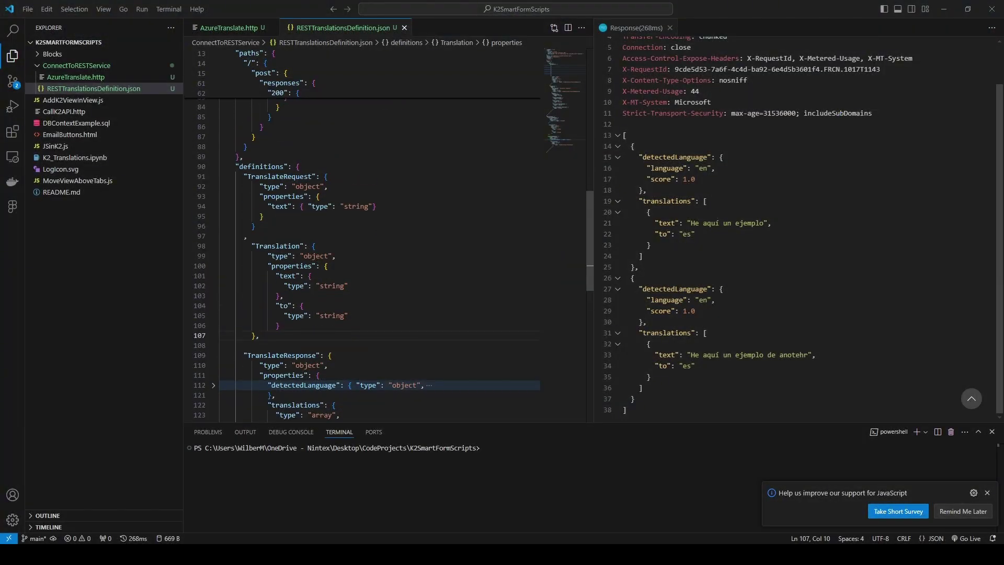
{"action": "left_click", "coordinate": [265, 226]}
{"action": "scroll", "coordinate": [275, 254], "scroll_direction": "down", "scroll_amount": 1}
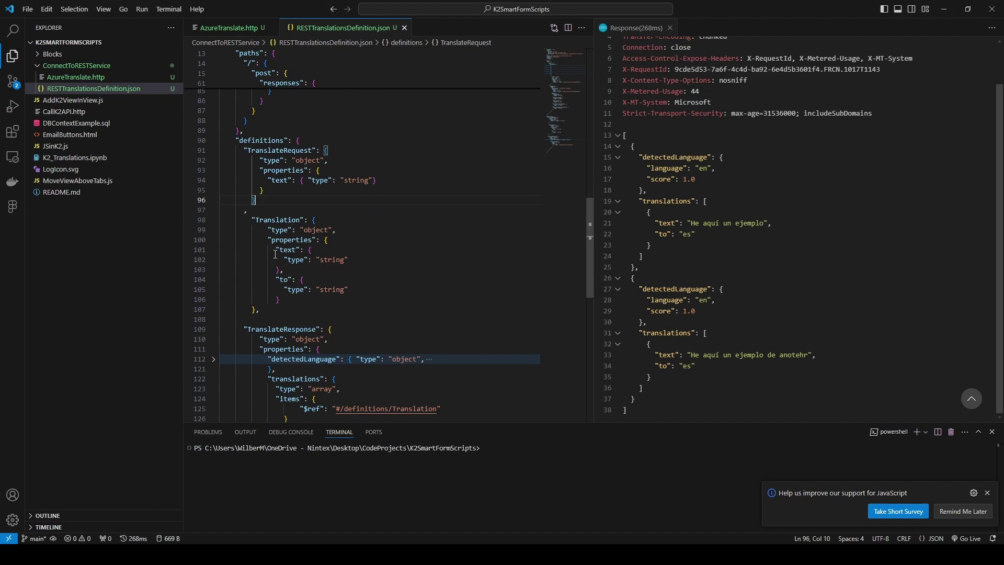
{"action": "left_click", "coordinate": [256, 310]}
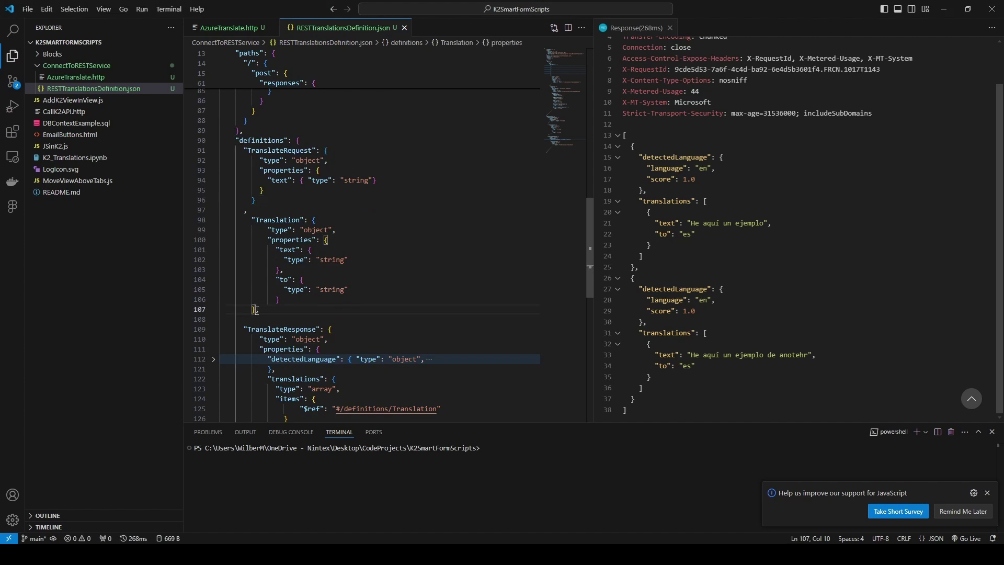
{"action": "type", "text": ","}
{"action": "left_click", "coordinate": [271, 201]}
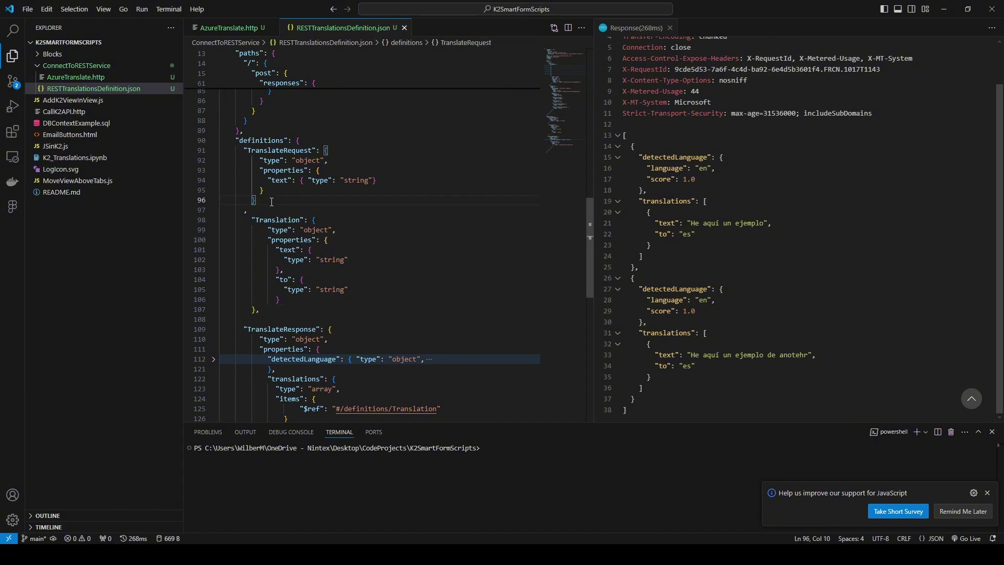
{"action": "scroll", "coordinate": [271, 202], "scroll_direction": "down", "scroll_amount": 2}
{"action": "left_click", "coordinate": [260, 257]}
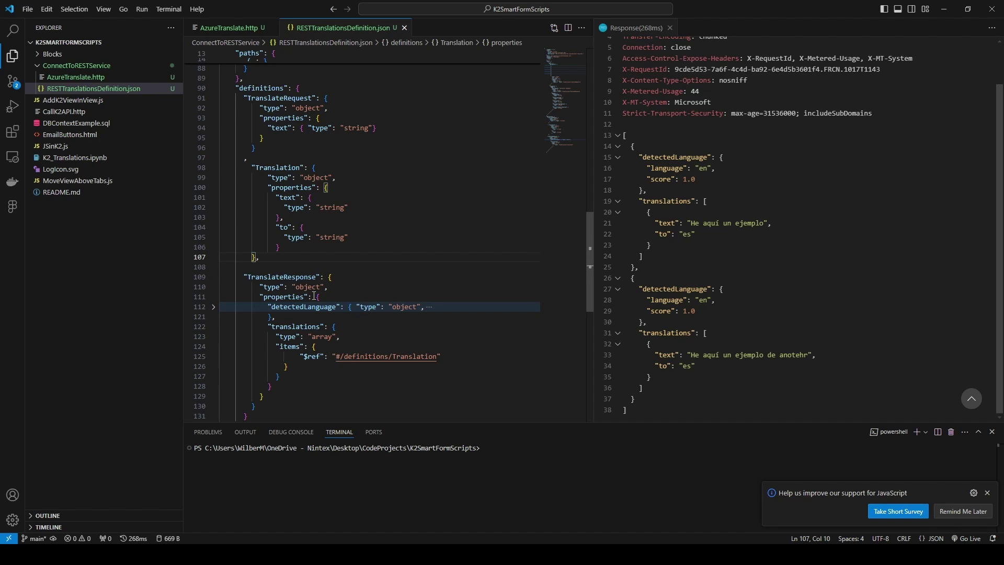
{"action": "type", "text": "]"}
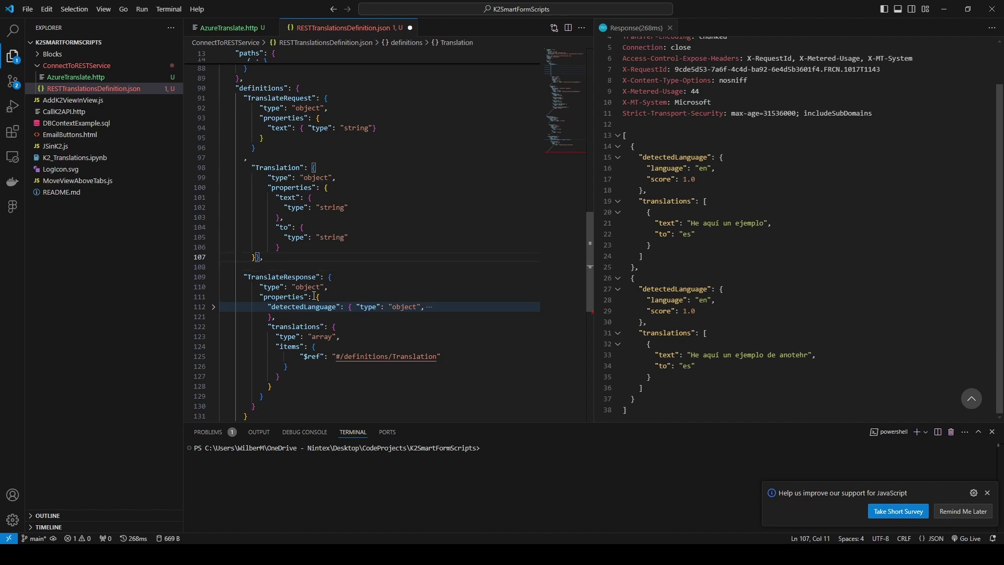
Step: Delete the extra closing brace on line 132, save the file, and minimize VS Code
{"action": "key", "text": "Down"}
{"action": "key", "text": "Down"}
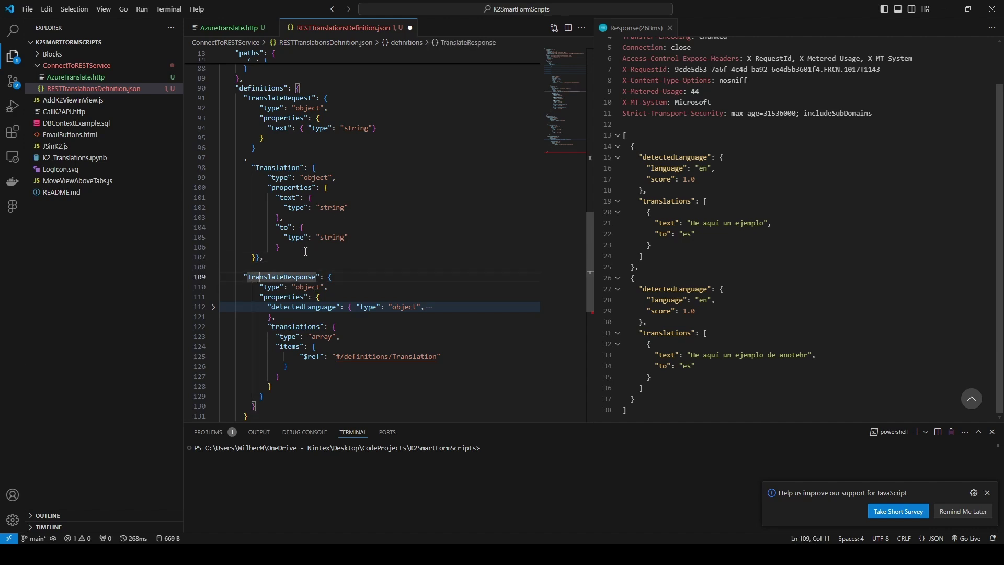
{"action": "left_click", "coordinate": [258, 256]}
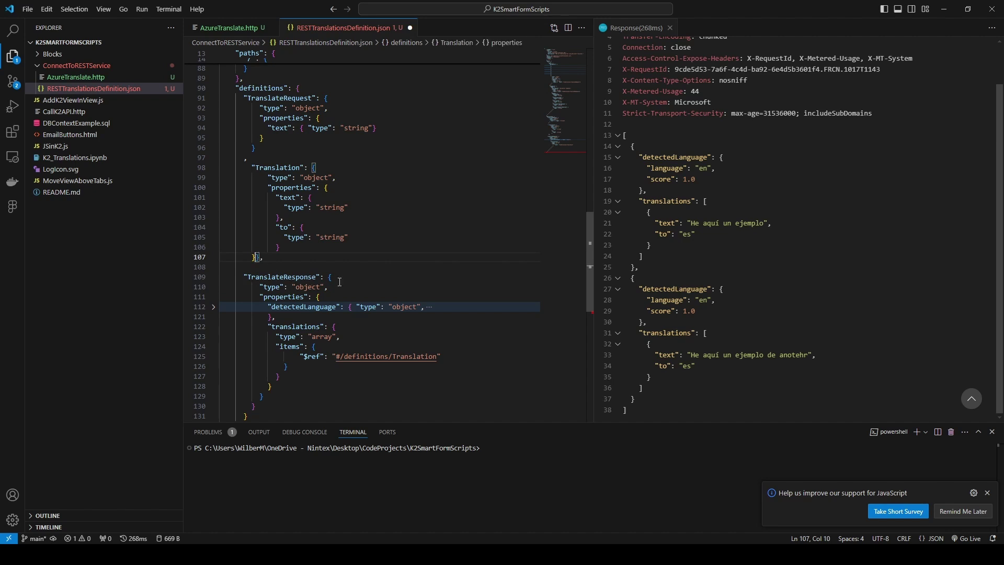
{"action": "scroll", "coordinate": [321, 299], "scroll_direction": "down", "scroll_amount": 1}
{"action": "left_click", "coordinate": [298, 341]}
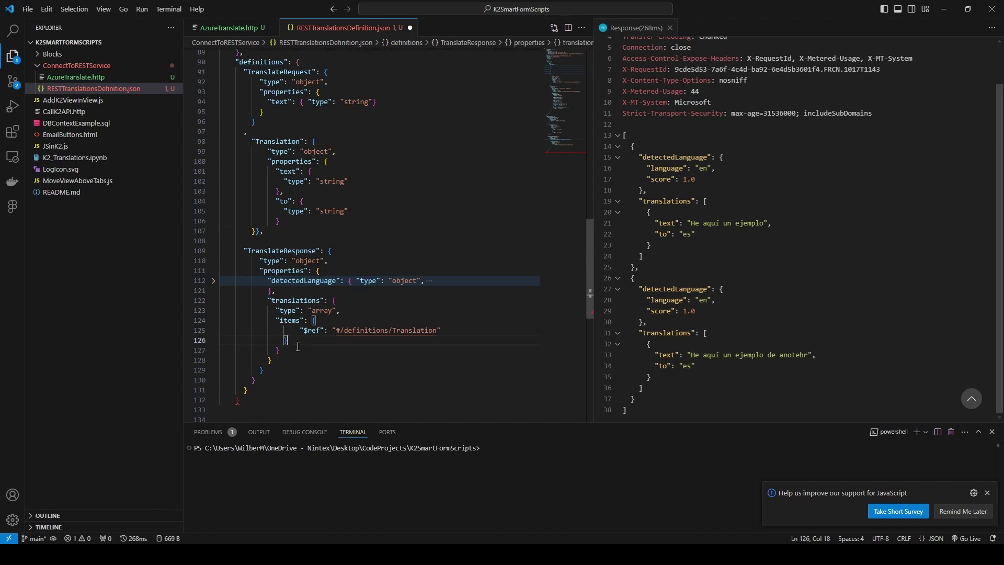
{"action": "left_click", "coordinate": [281, 361]}
{"action": "left_click", "coordinate": [272, 371]}
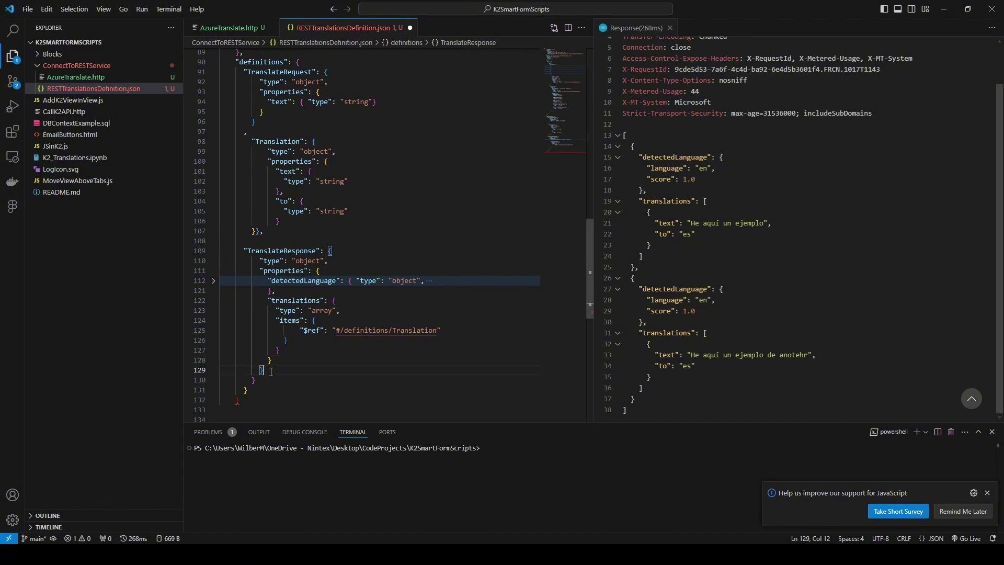
{"action": "left_click", "coordinate": [264, 382]}
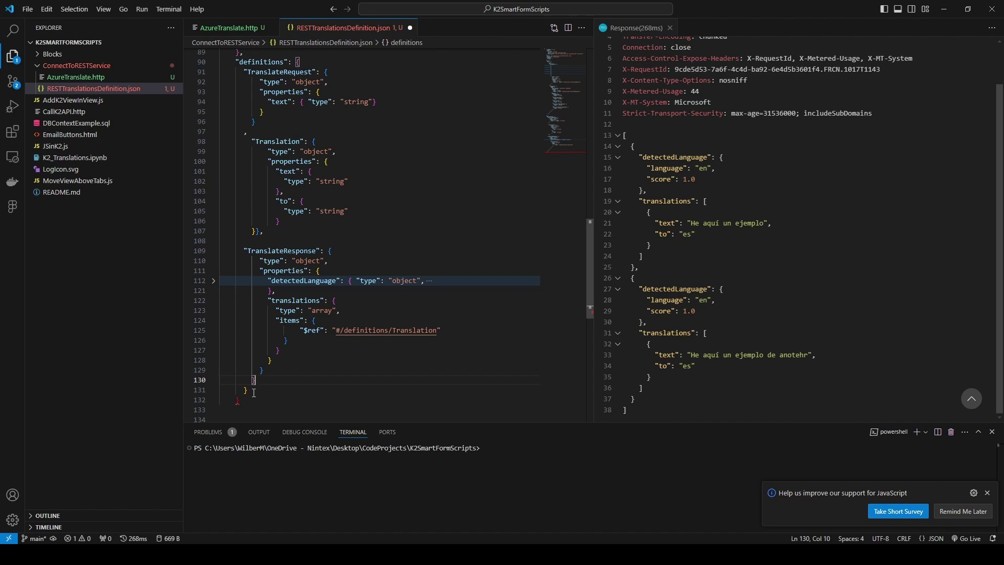
{"action": "left_click", "coordinate": [255, 392]}
{"action": "left_click", "coordinate": [249, 404]}
{"action": "key", "text": "BackSpace"}
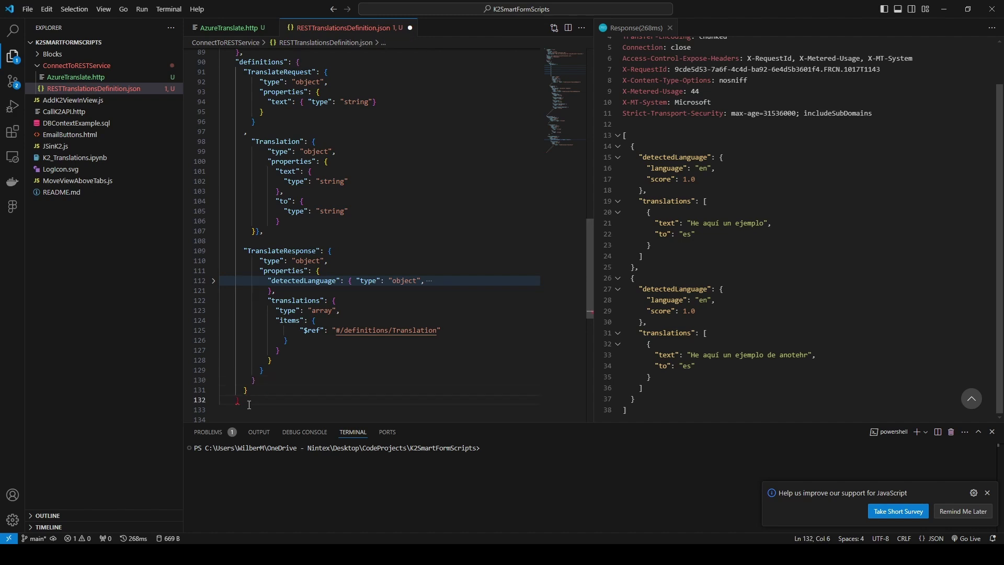
{"action": "scroll", "coordinate": [256, 397], "scroll_direction": "down", "scroll_amount": 1}
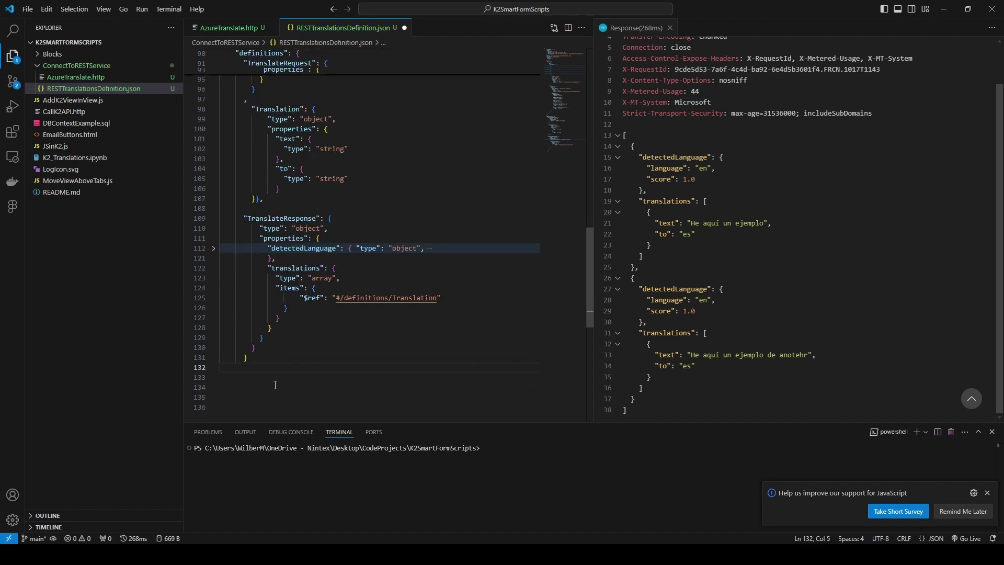
{"action": "key", "text": "ctrl+s"}
{"action": "left_click", "coordinate": [944, 10]}
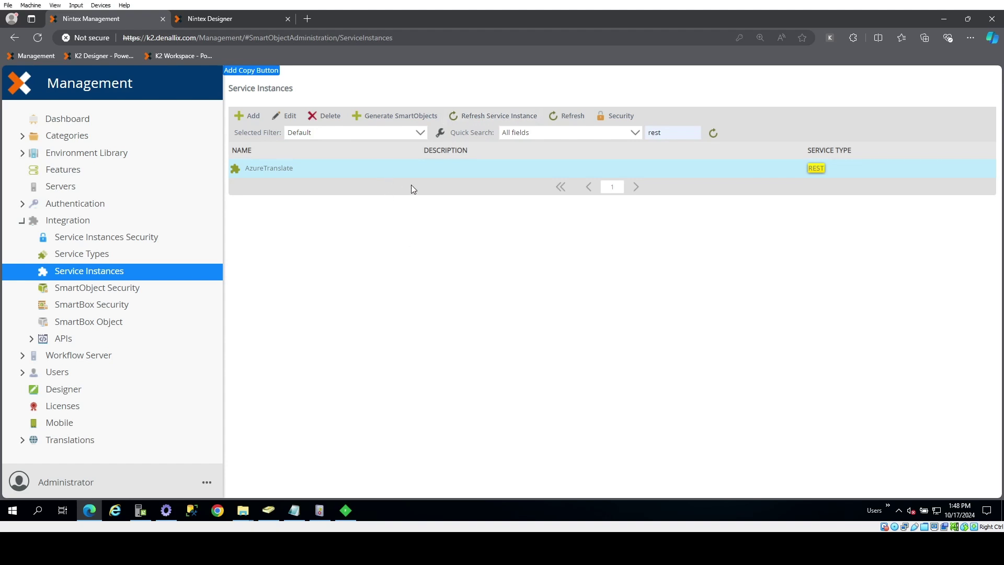
Step: Refresh AzureTranslate again, acknowledge the success message, and return to K2 Designer
{"action": "left_click", "coordinate": [481, 126]}
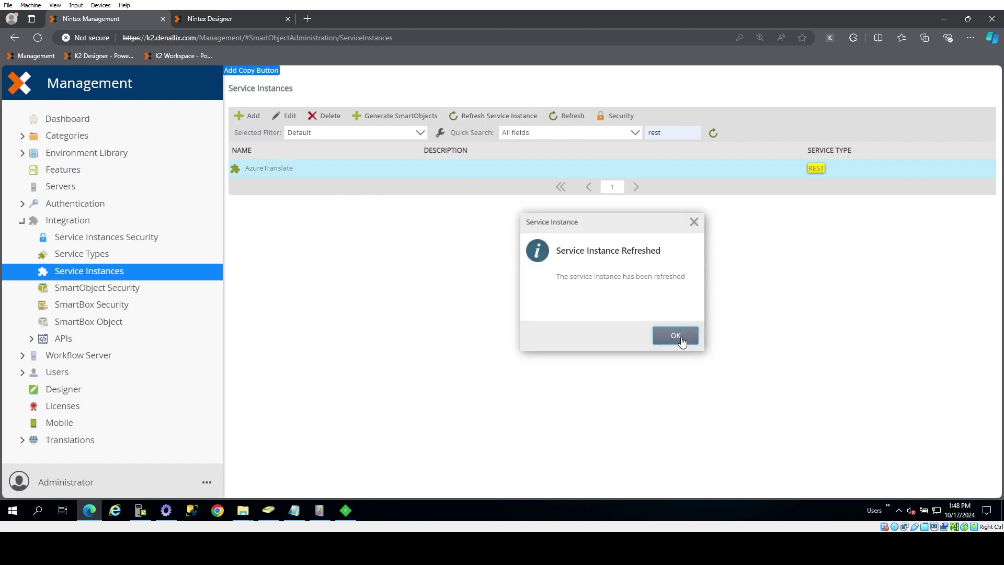
{"action": "left_click", "coordinate": [676, 336]}
{"action": "left_click", "coordinate": [234, 21]}
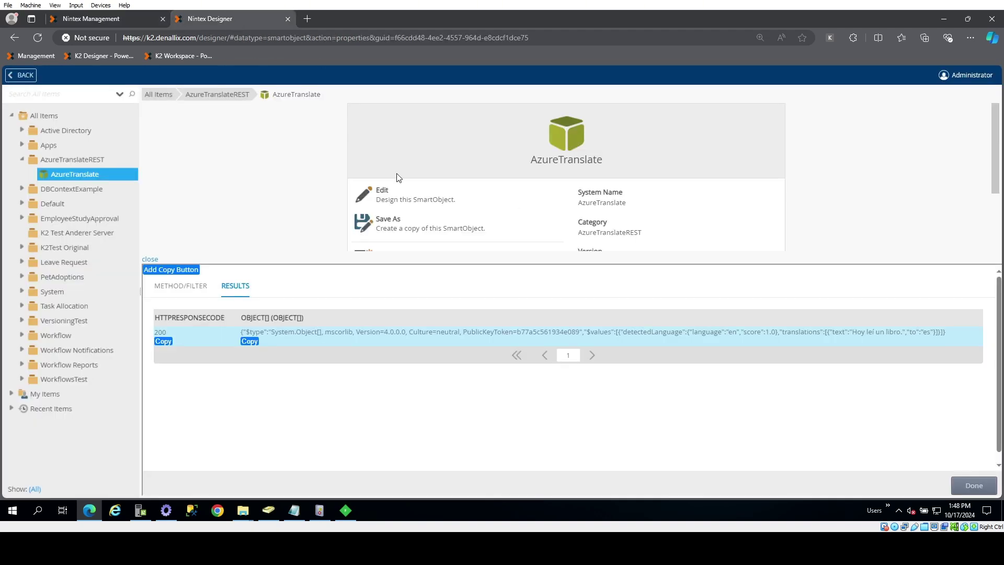
Step: Open the AzureTranslate SmartObject for editing and expand its TranslateResponse and Translation object types
{"action": "left_click", "coordinate": [151, 258]}
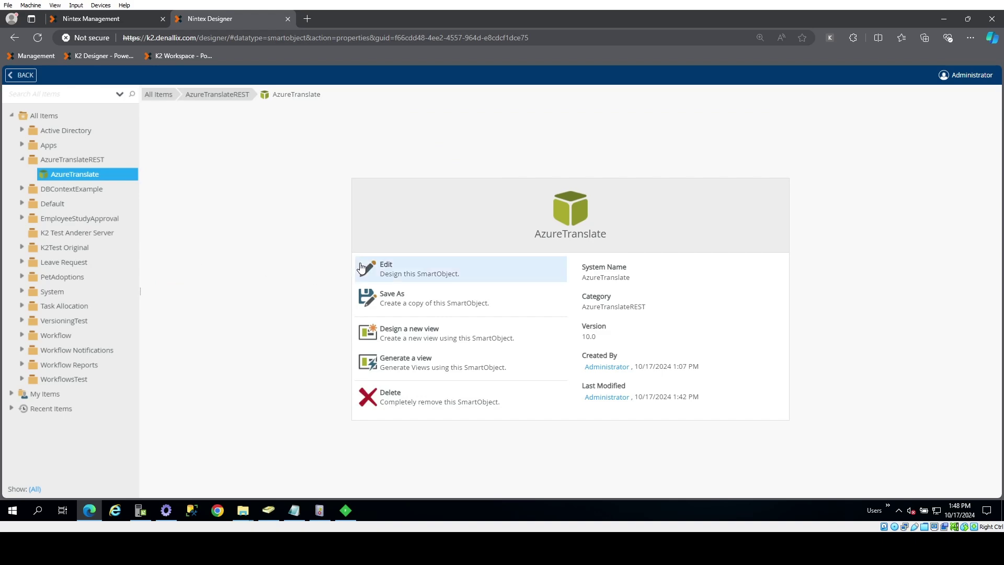
{"action": "left_click", "coordinate": [381, 271]}
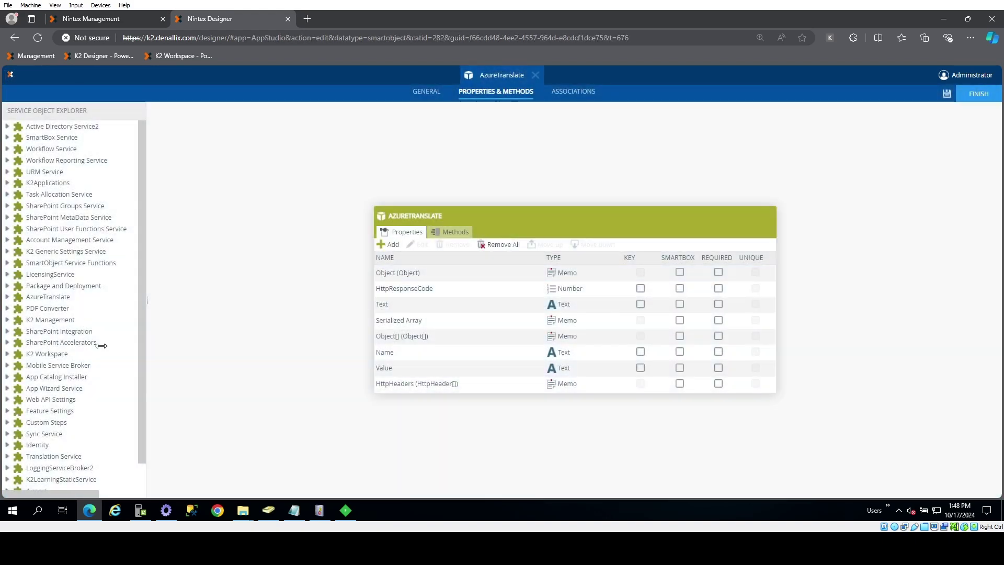
{"action": "left_click", "coordinate": [7, 297]}
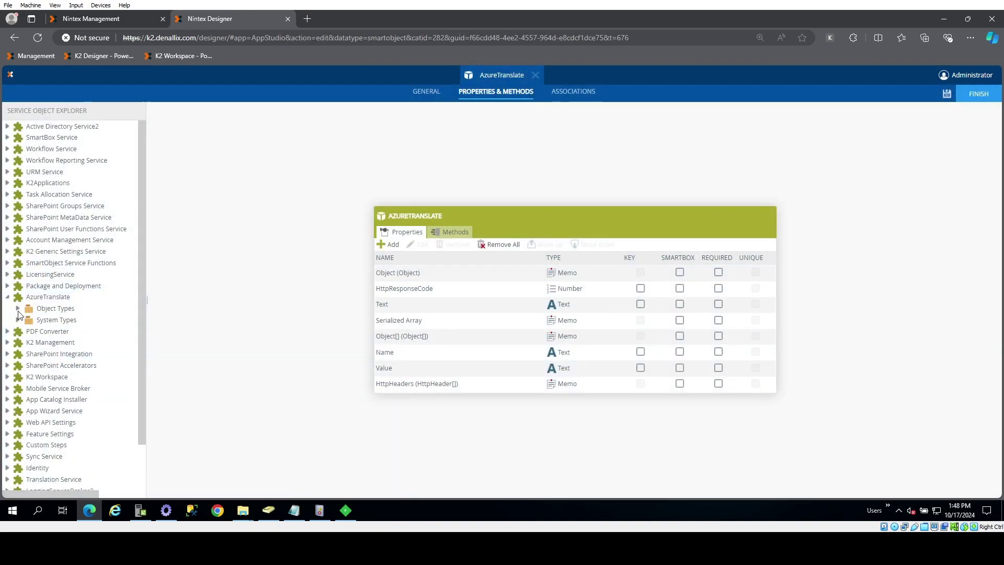
{"action": "left_click", "coordinate": [18, 309]}
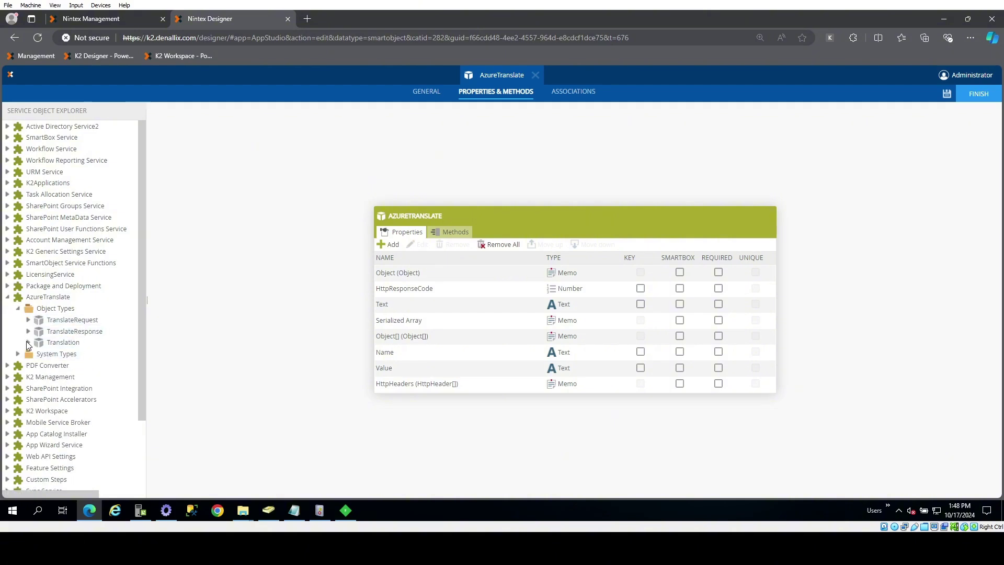
{"action": "left_click", "coordinate": [28, 341]}
{"action": "left_click", "coordinate": [28, 332]}
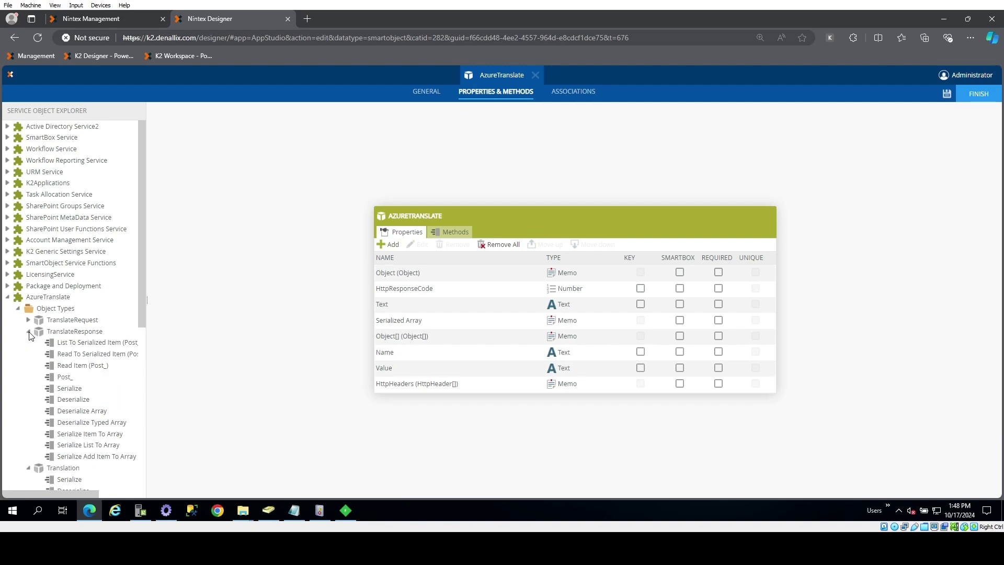
{"action": "scroll", "coordinate": [76, 382], "scroll_direction": "down", "scroll_amount": 1}
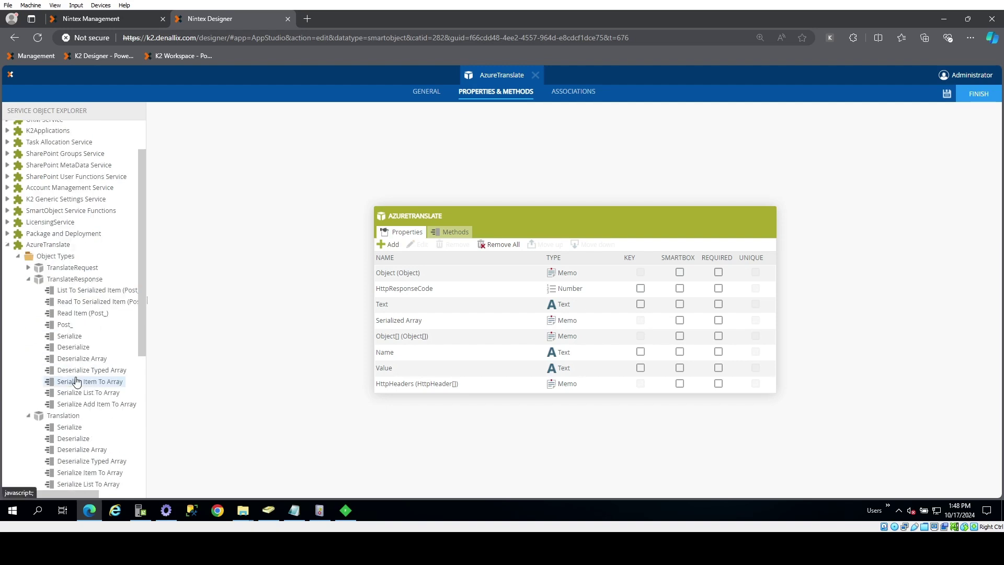
Step: Review the SmartObject's methods and properties, ending on the Methods tab
{"action": "left_click", "coordinate": [450, 232]}
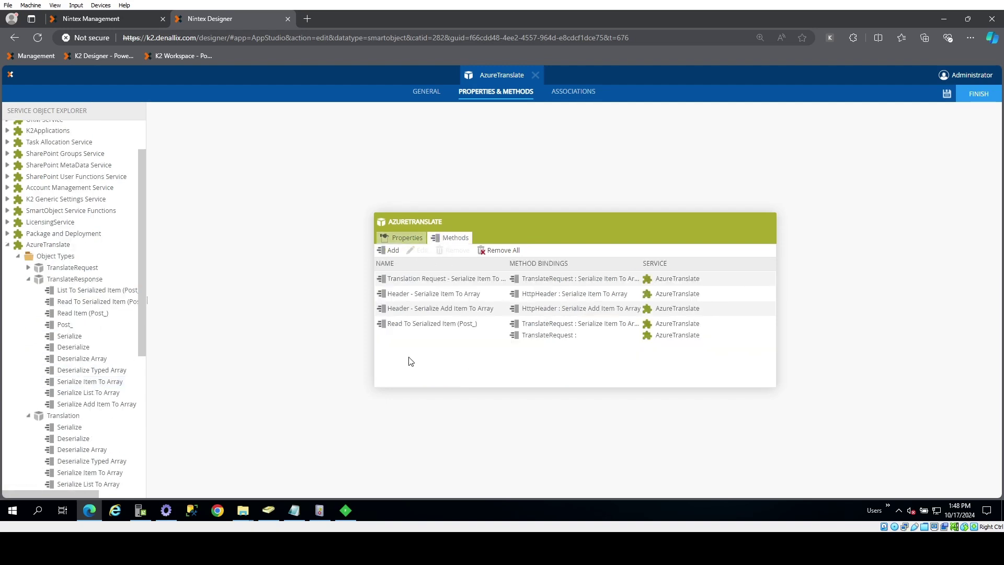
{"action": "scroll", "coordinate": [87, 334], "scroll_direction": "down", "scroll_amount": 2}
{"action": "scroll", "coordinate": [88, 337], "scroll_direction": "down", "scroll_amount": 1}
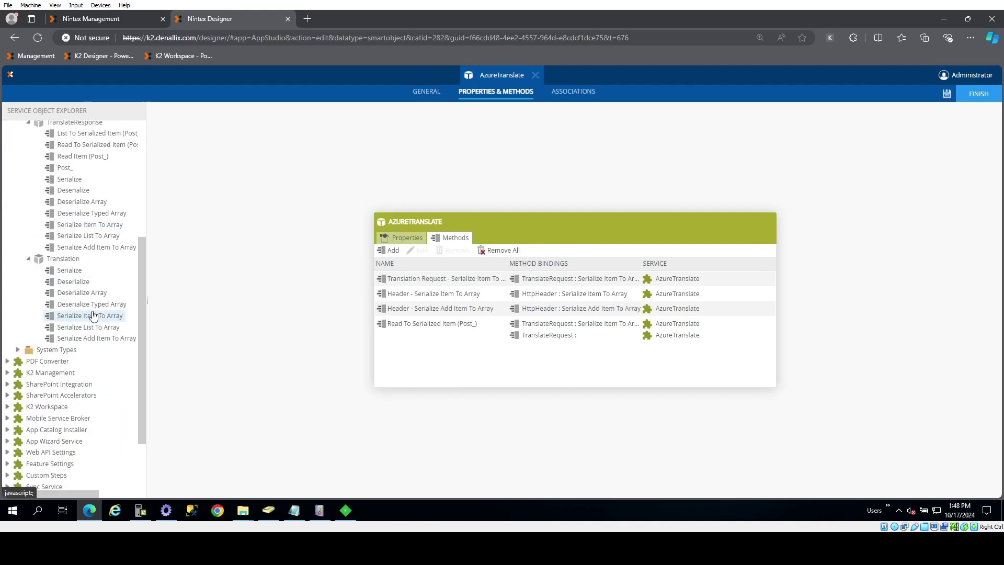
{"action": "scroll", "coordinate": [78, 175], "scroll_direction": "up", "scroll_amount": 2}
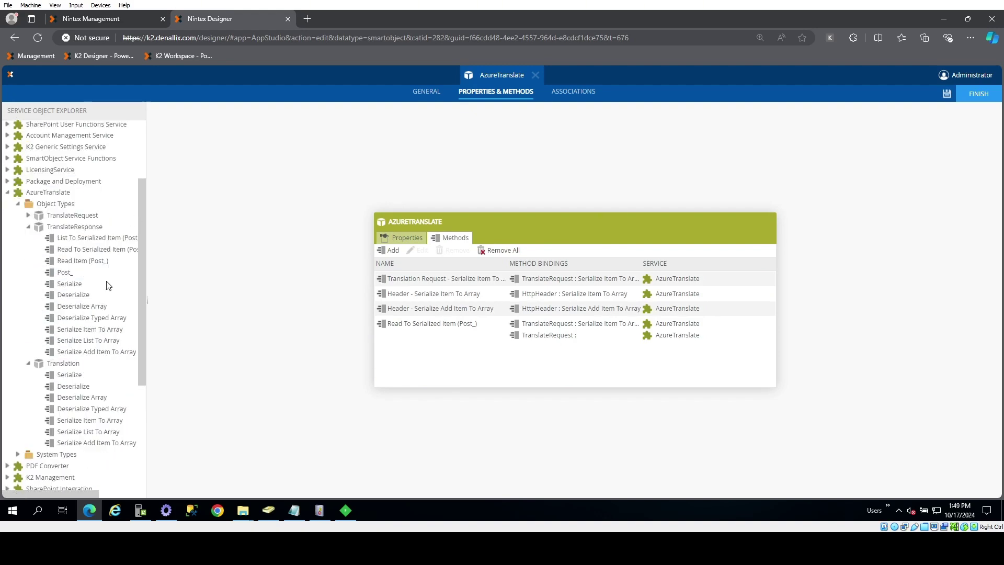
{"action": "left_click", "coordinate": [28, 216]}
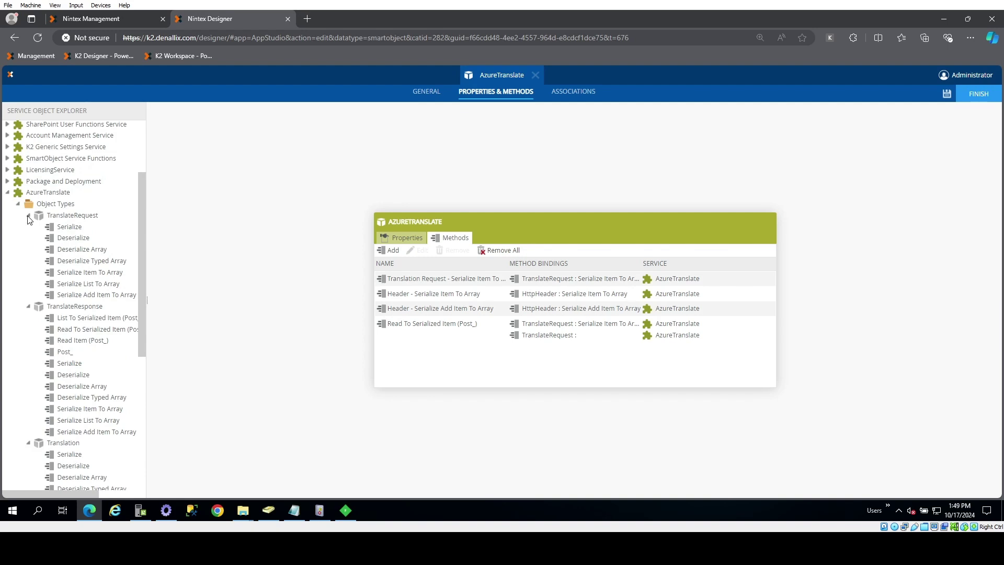
{"action": "left_click", "coordinate": [28, 215]}
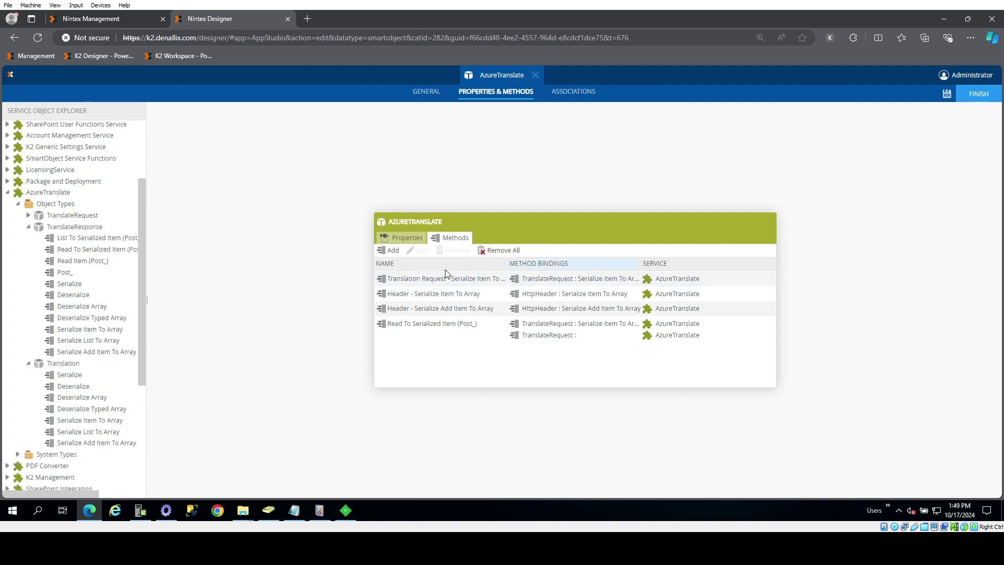
{"action": "left_click", "coordinate": [399, 237]}
{"action": "left_click", "coordinate": [451, 231]}
Step: Remove the blank 'TranslateRequest :' step from Read To Serialized Item (Post_)'s service method chain
{"action": "double_click", "coordinate": [540, 338]}
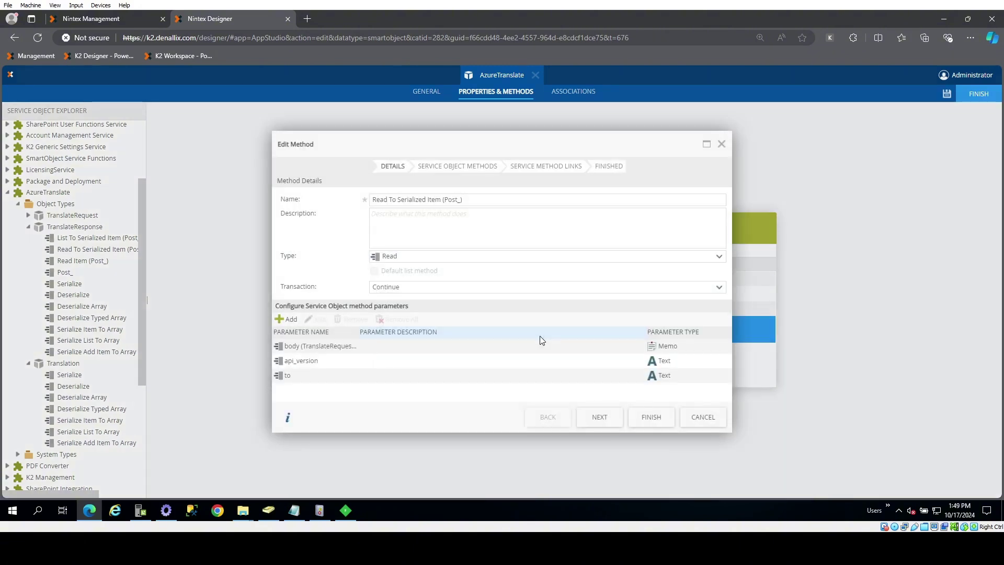
{"action": "left_click", "coordinate": [478, 168]}
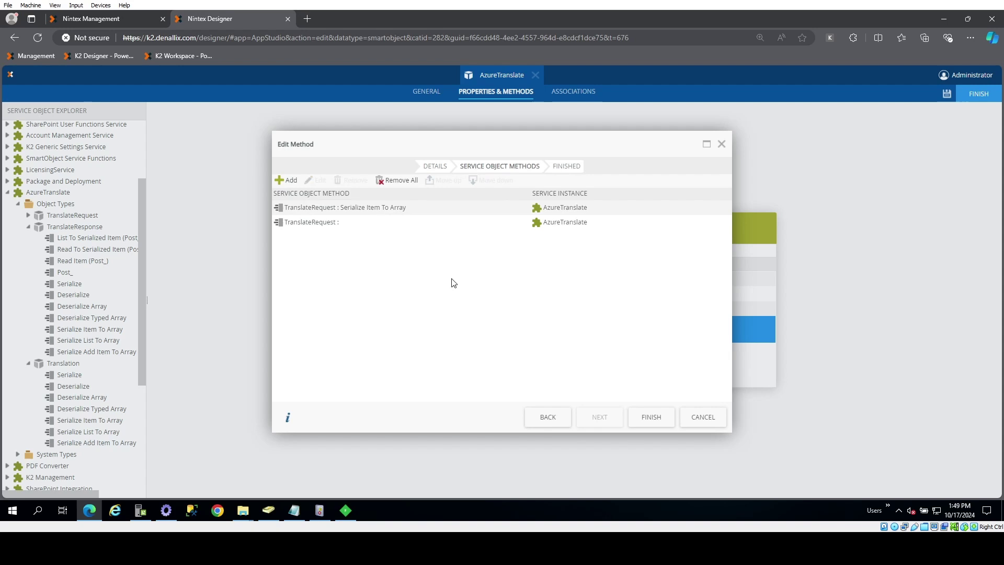
{"action": "double_click", "coordinate": [384, 219]}
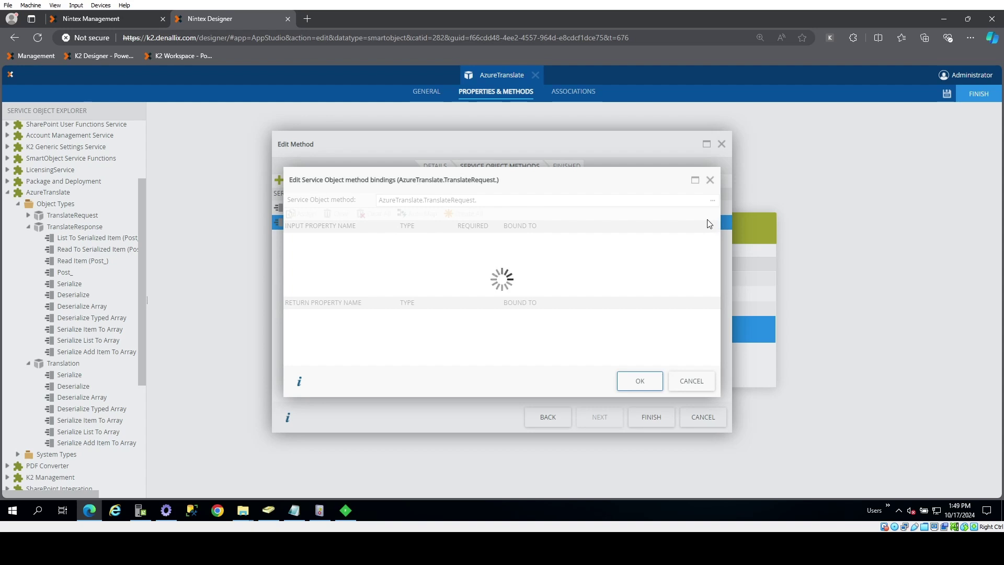
{"action": "left_click", "coordinate": [711, 180]}
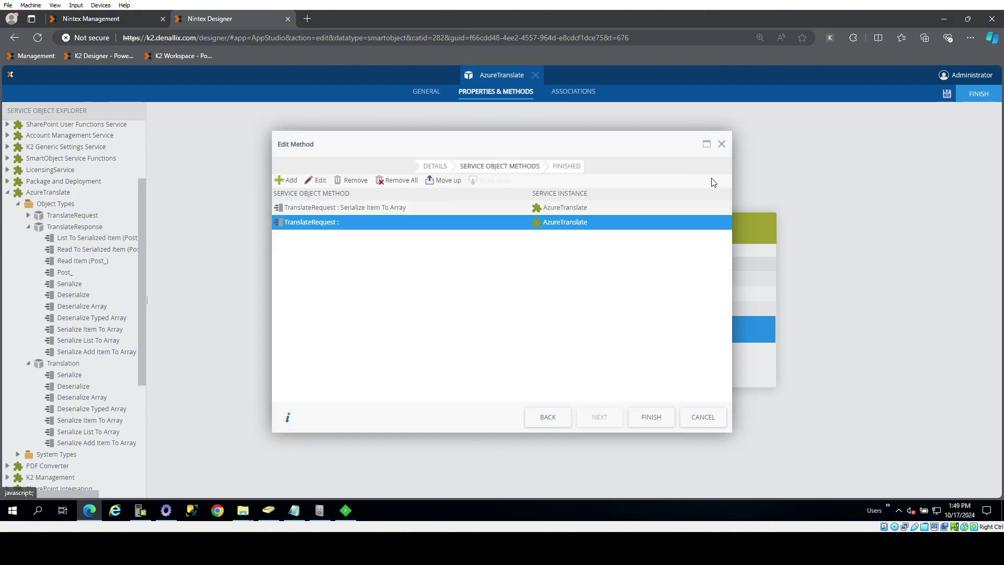
{"action": "left_click", "coordinate": [351, 180]}
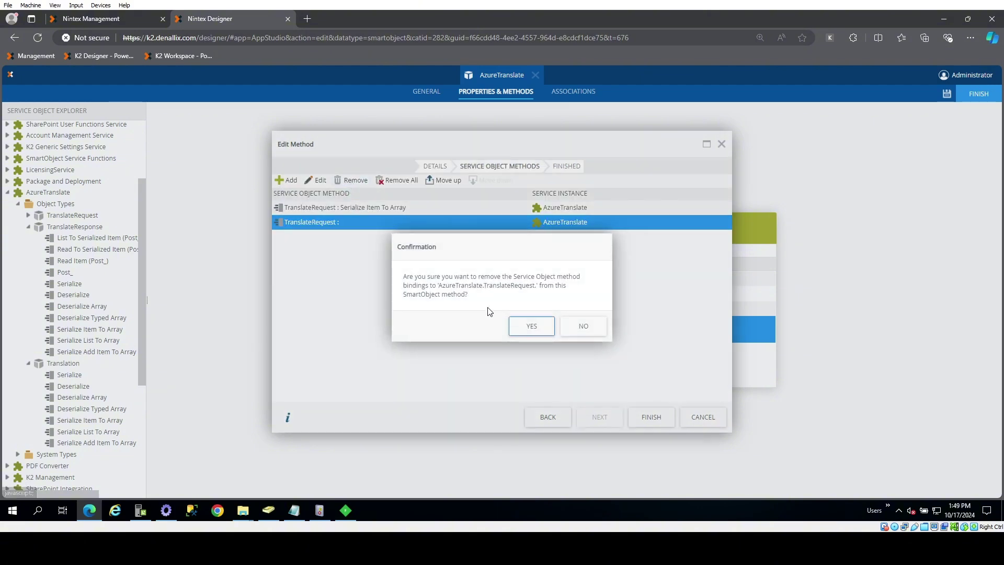
{"action": "left_click", "coordinate": [530, 326]}
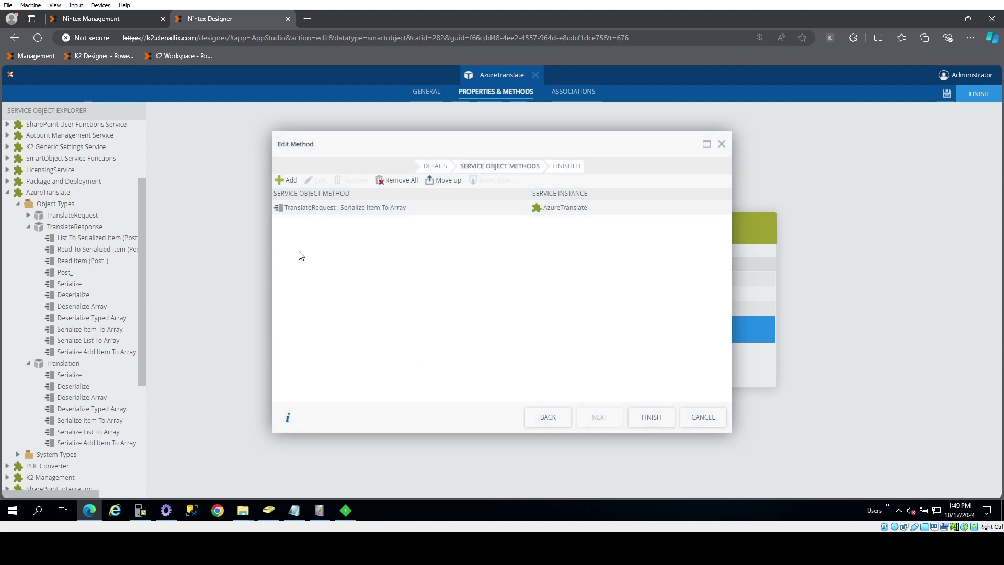
{"action": "left_click_drag", "start_coordinate": [299, 252], "coordinate": [406, 277]}
{"action": "left_click", "coordinate": [337, 290]}
{"action": "left_click", "coordinate": [290, 178]}
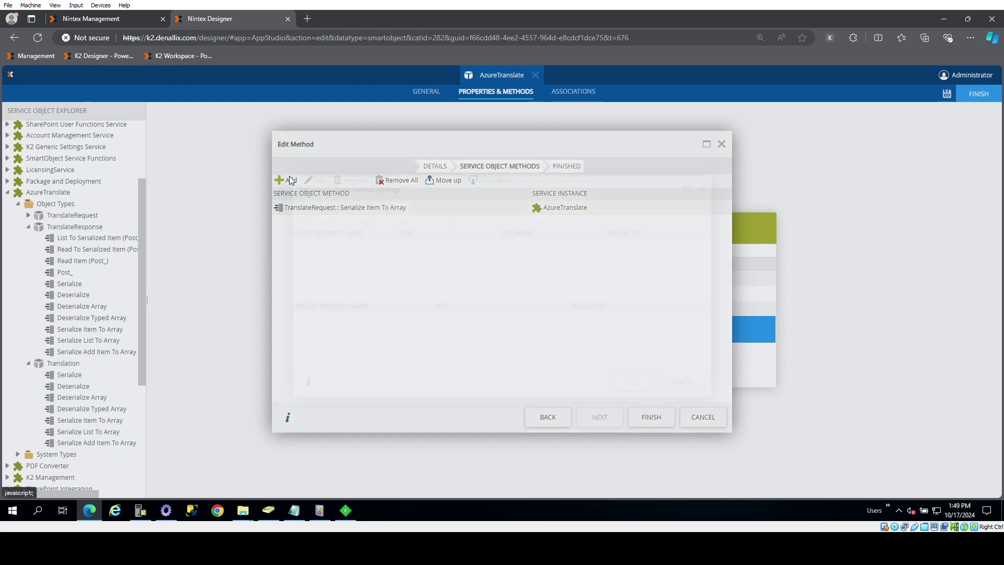
Step: Choose TranslateResponse > Read To Serialized Item (Post_) as the new service method and auto-map it
{"action": "left_click", "coordinate": [713, 201]}
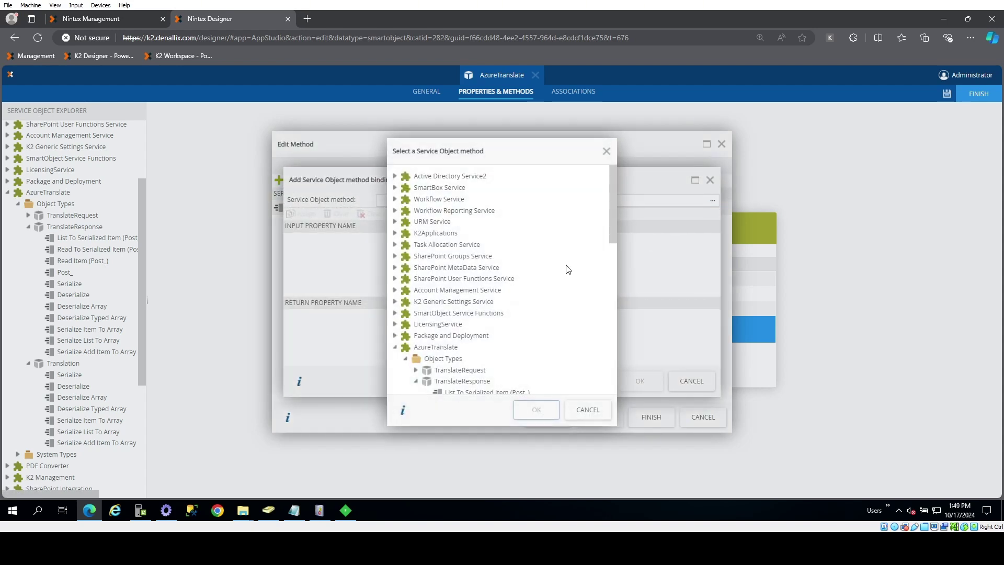
{"action": "scroll", "coordinate": [478, 345], "scroll_direction": "down", "scroll_amount": 3}
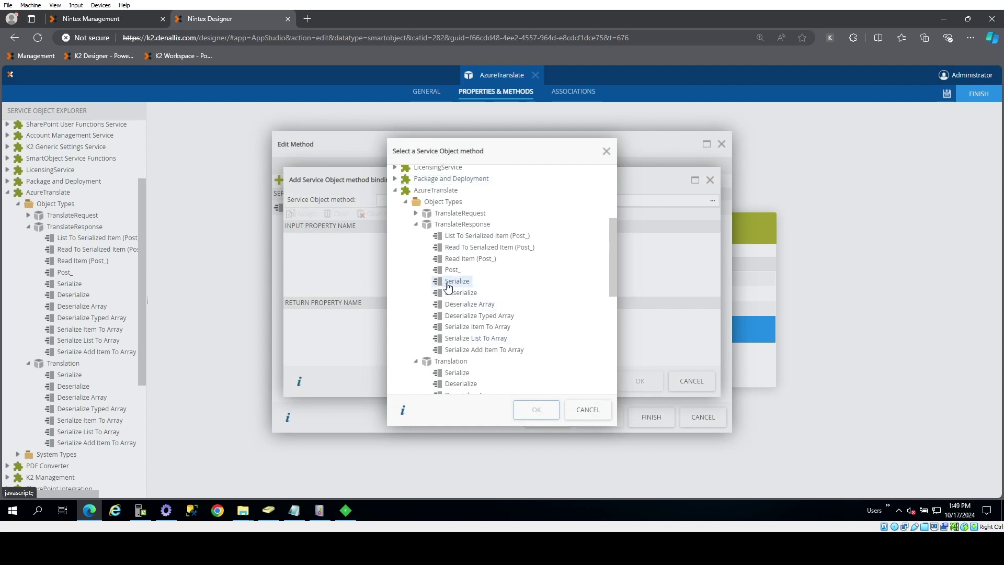
{"action": "left_click", "coordinate": [487, 248]}
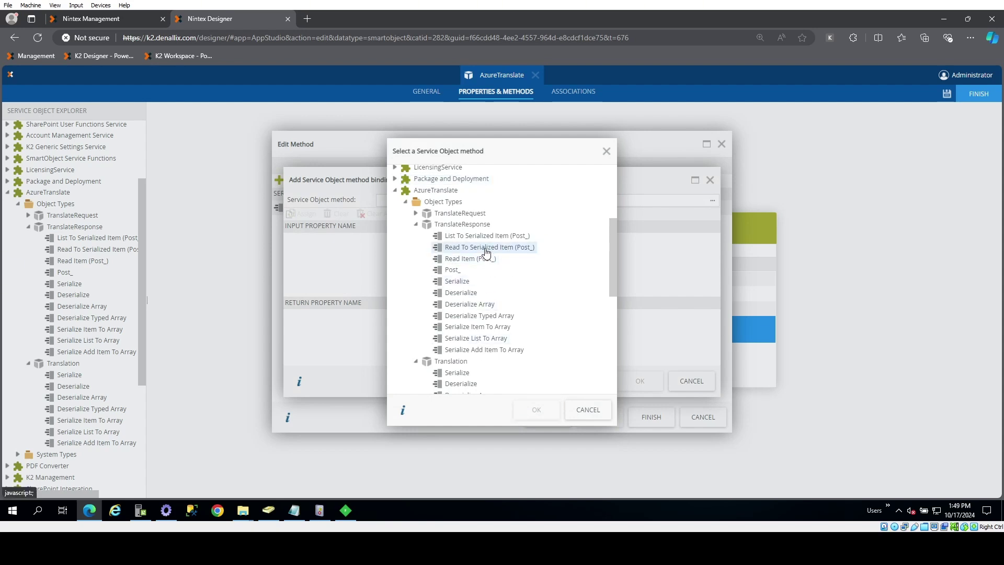
{"action": "left_click", "coordinate": [538, 408]}
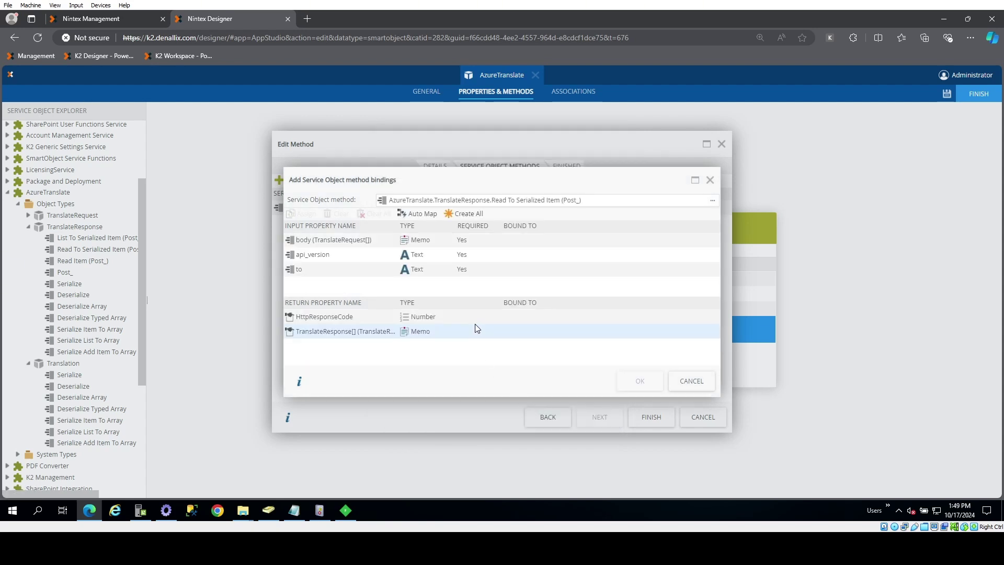
{"action": "left_click", "coordinate": [421, 213]}
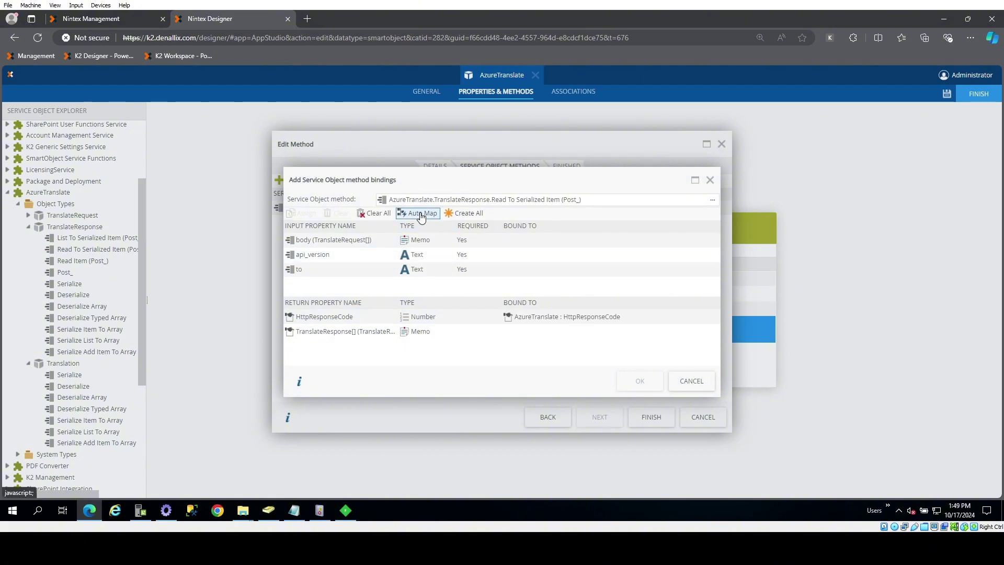
Step: Bind body to the body parameter and to to a new to(1) method parameter
{"action": "double_click", "coordinate": [521, 242]}
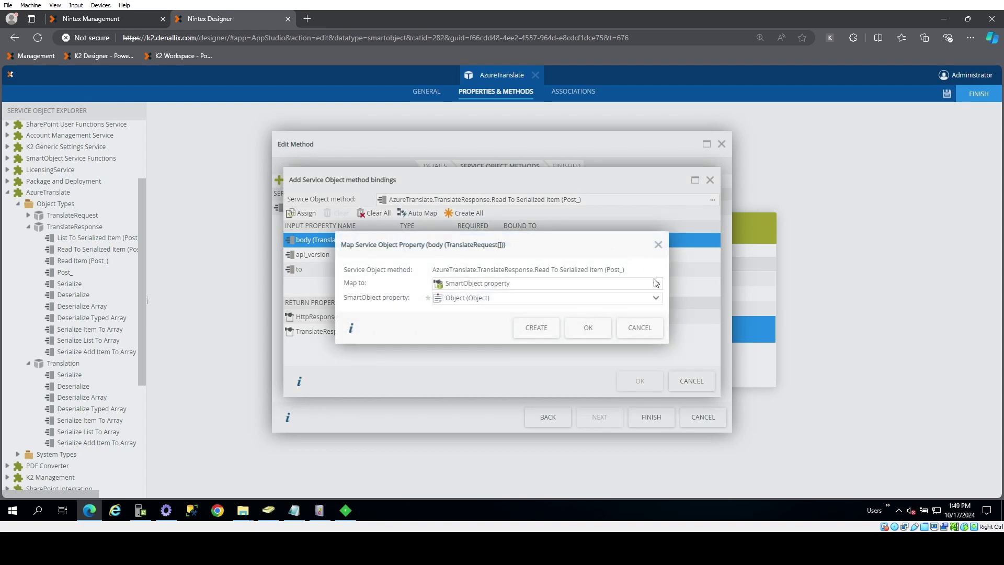
{"action": "left_click", "coordinate": [655, 283]}
{"action": "left_click", "coordinate": [528, 245]}
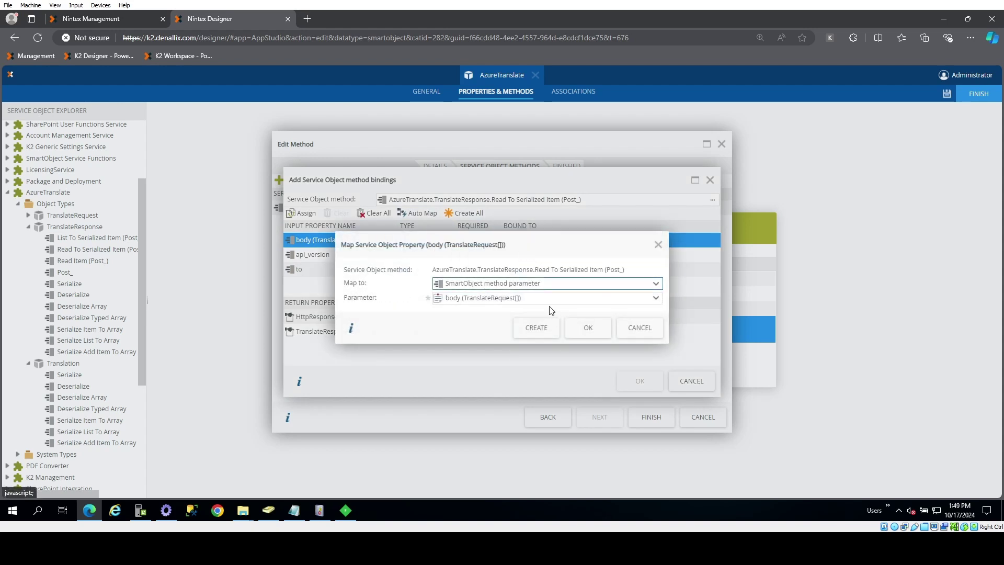
{"action": "left_click", "coordinate": [575, 336]}
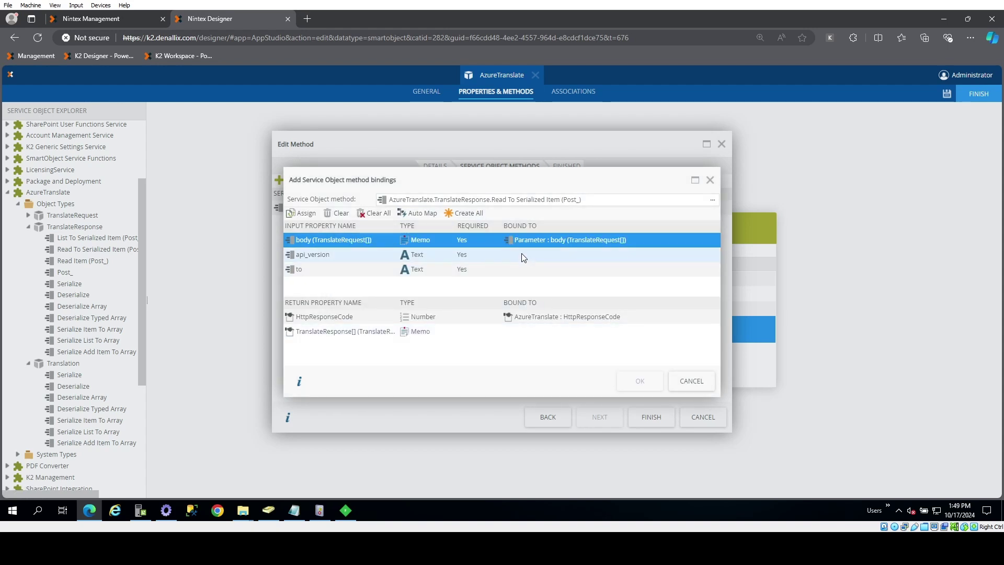
{"action": "double_click", "coordinate": [507, 269]}
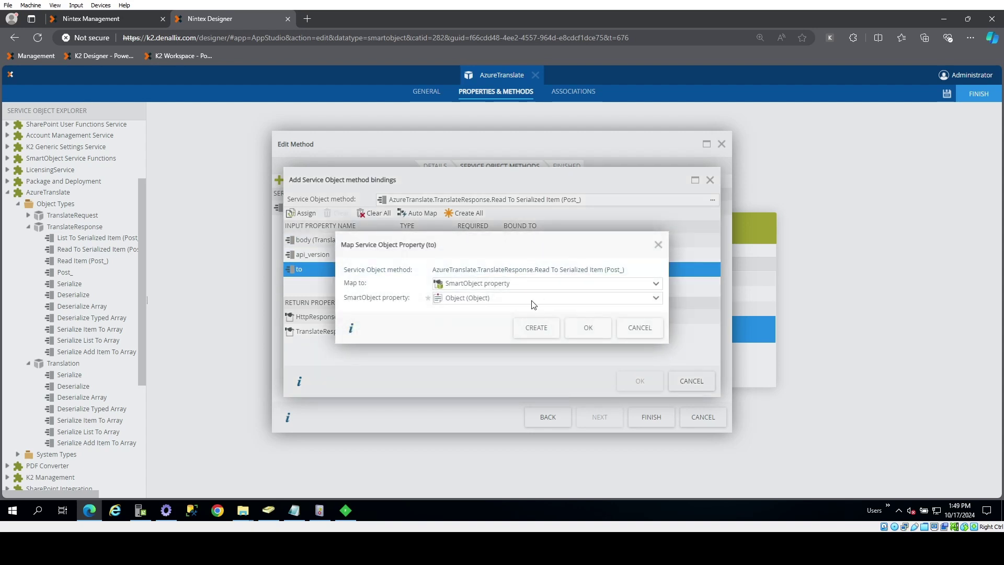
{"action": "left_click", "coordinate": [559, 299]}
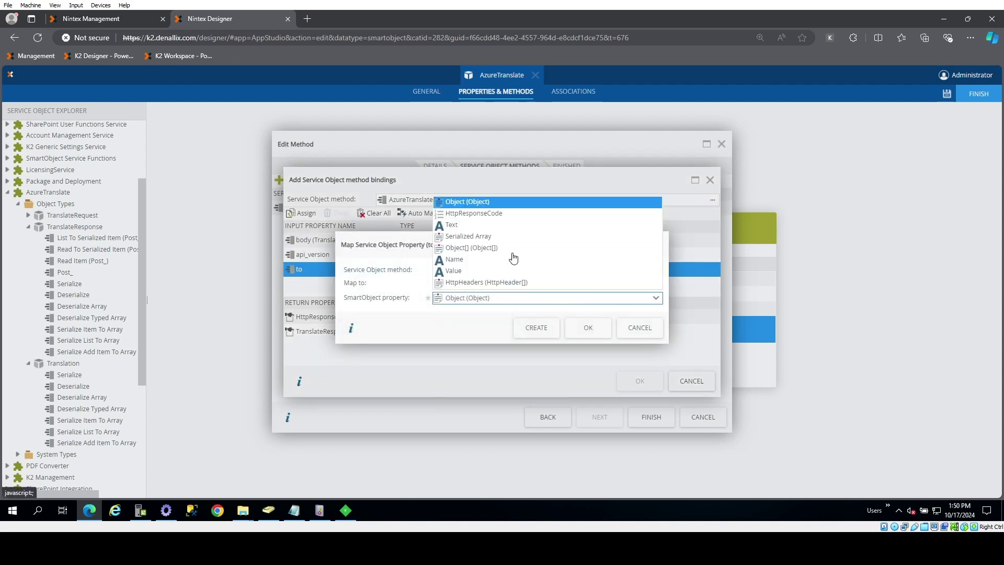
{"action": "left_click", "coordinate": [657, 300]}
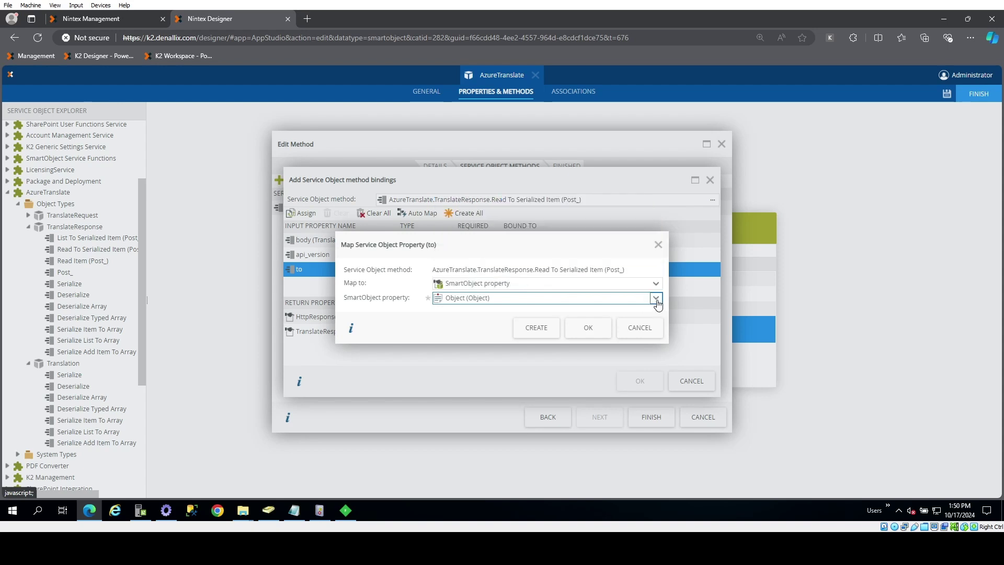
{"action": "left_click", "coordinate": [655, 283]}
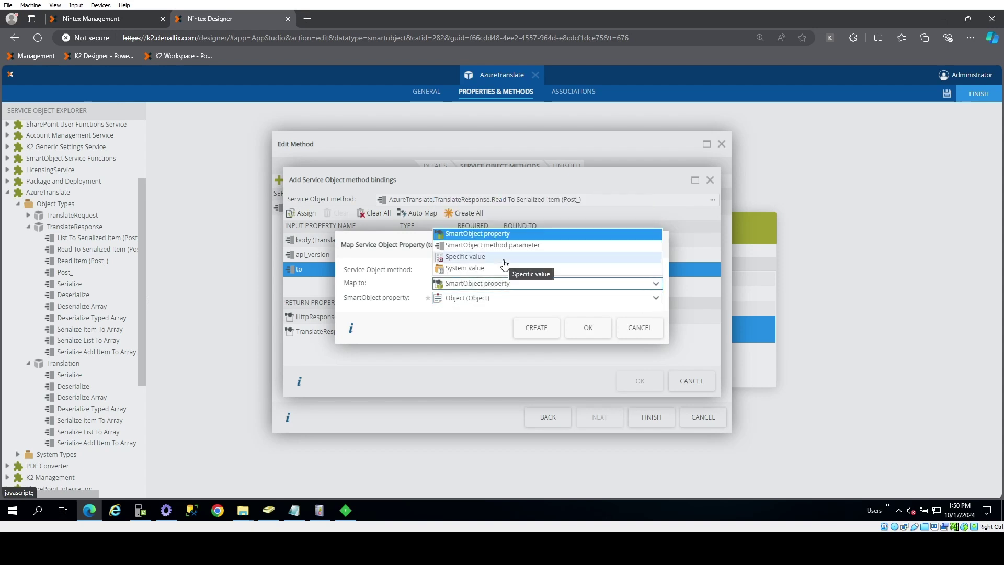
{"action": "left_click", "coordinate": [493, 244]}
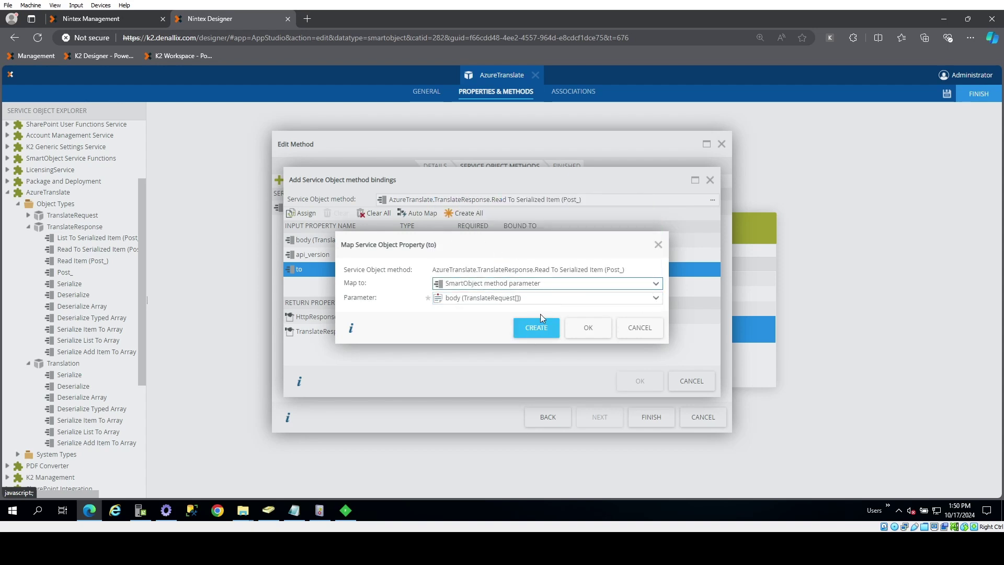
{"action": "left_click", "coordinate": [549, 327]}
{"action": "left_click", "coordinate": [564, 307]}
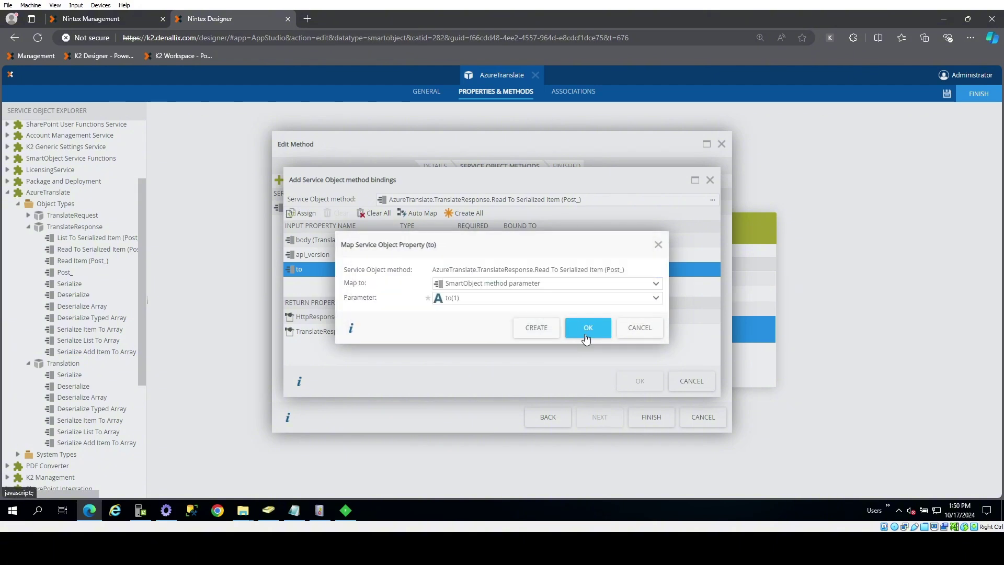
{"action": "left_click", "coordinate": [588, 327]}
Step: Rebind the to input to the existing to method parameter
{"action": "double_click", "coordinate": [554, 258]}
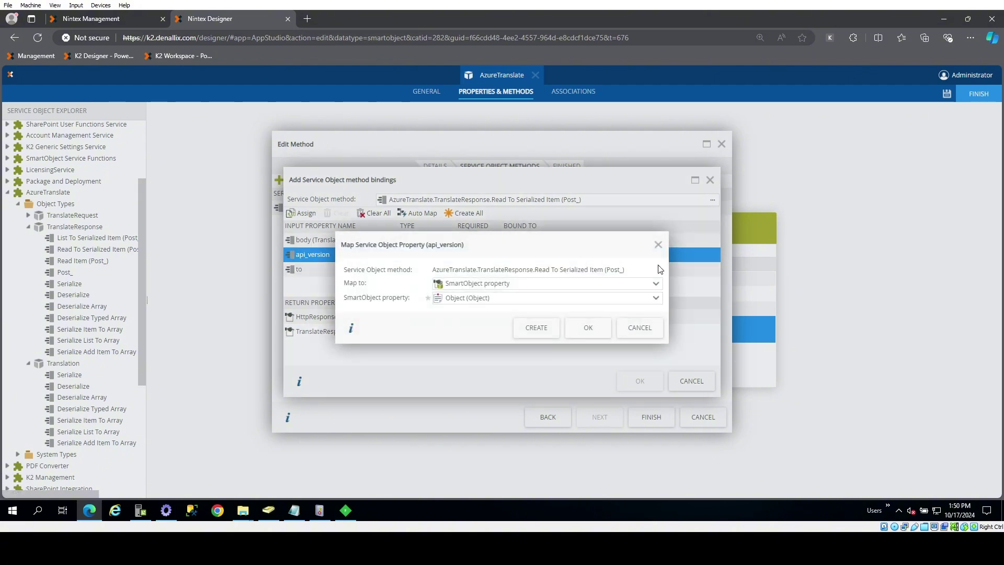
{"action": "left_click", "coordinate": [658, 245]}
{"action": "double_click", "coordinate": [630, 270]}
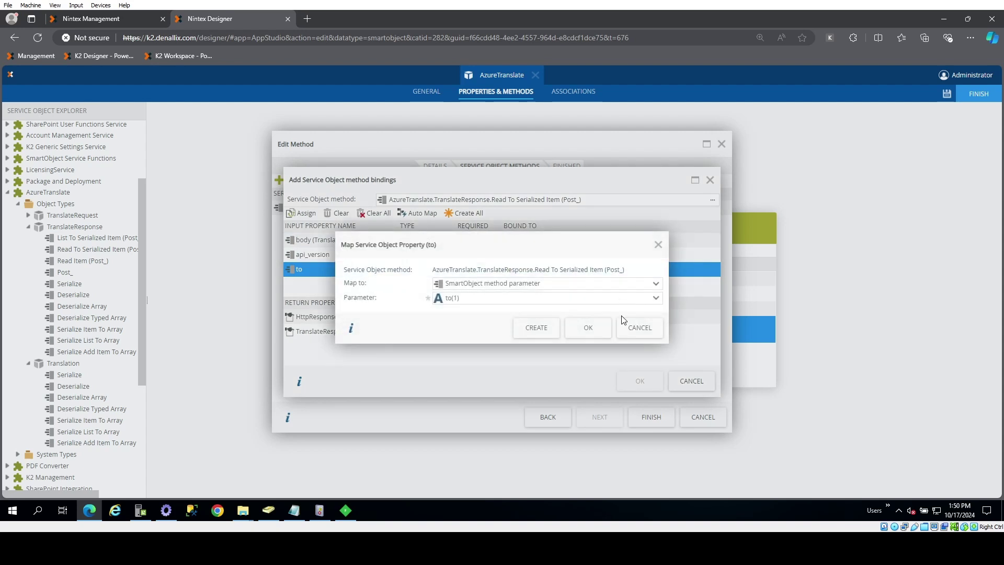
{"action": "left_click", "coordinate": [632, 303]}
{"action": "left_click", "coordinate": [501, 277]}
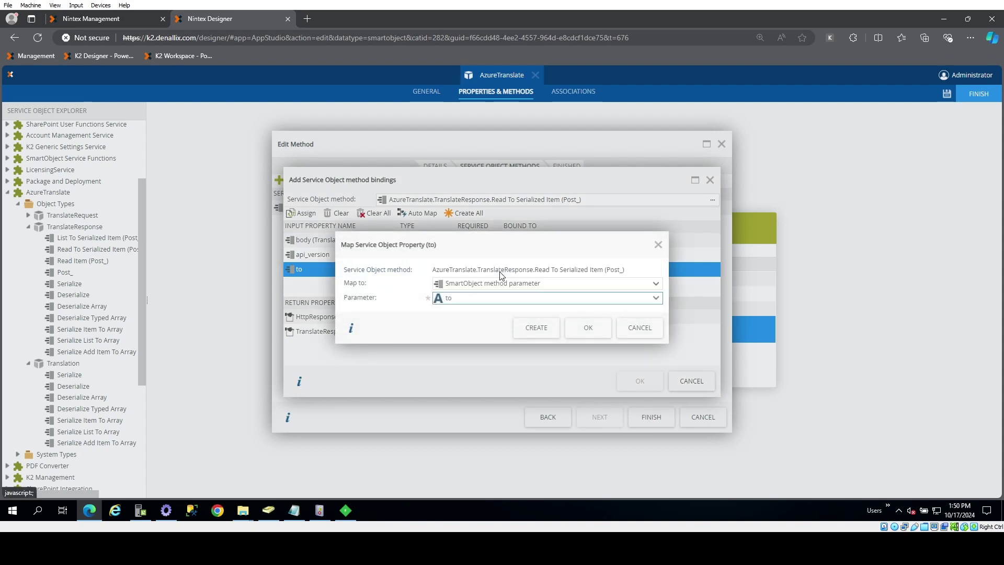
{"action": "left_click", "coordinate": [585, 328]}
Step: Set api_version to the fixed value 3.0
{"action": "double_click", "coordinate": [460, 254]}
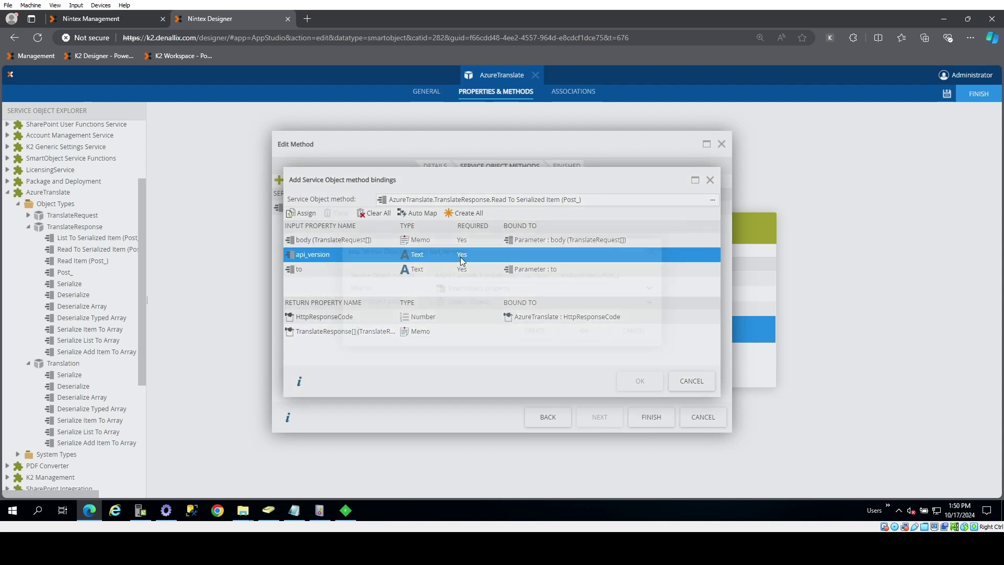
{"action": "left_click", "coordinate": [586, 287]}
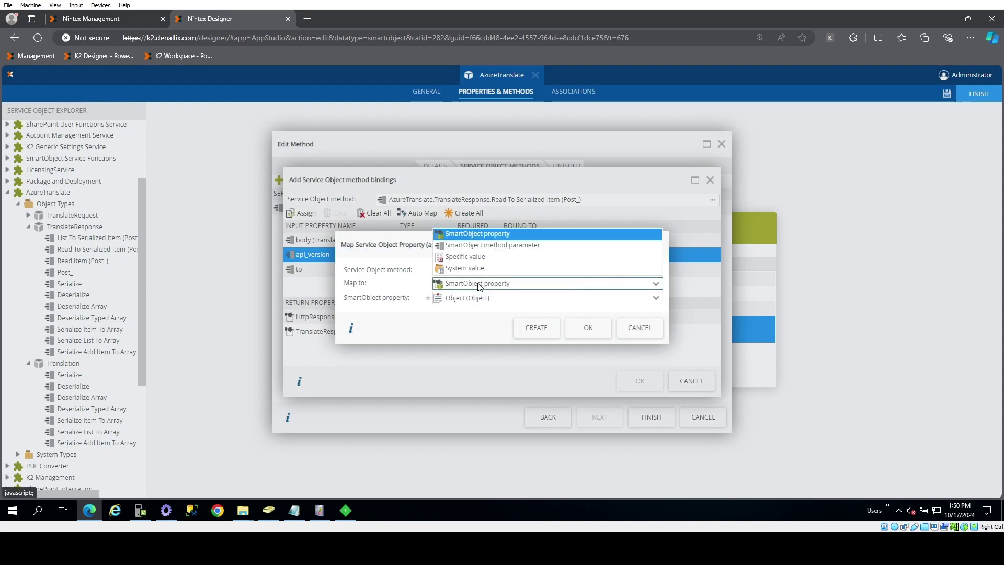
{"action": "left_click", "coordinate": [463, 262]}
{"action": "left_click", "coordinate": [500, 297]}
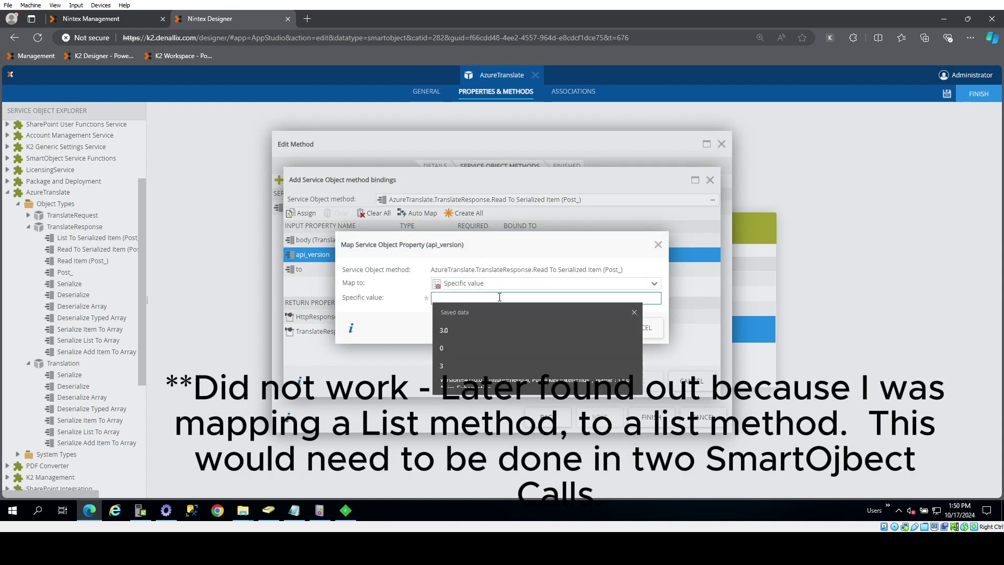
{"action": "type", "text": "3.0"}
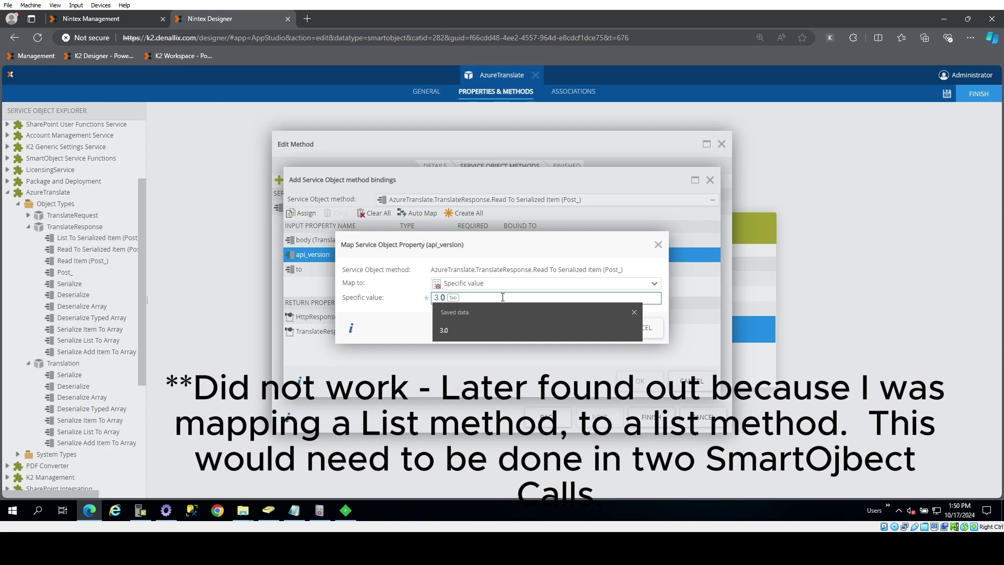
{"action": "left_click", "coordinate": [587, 327]}
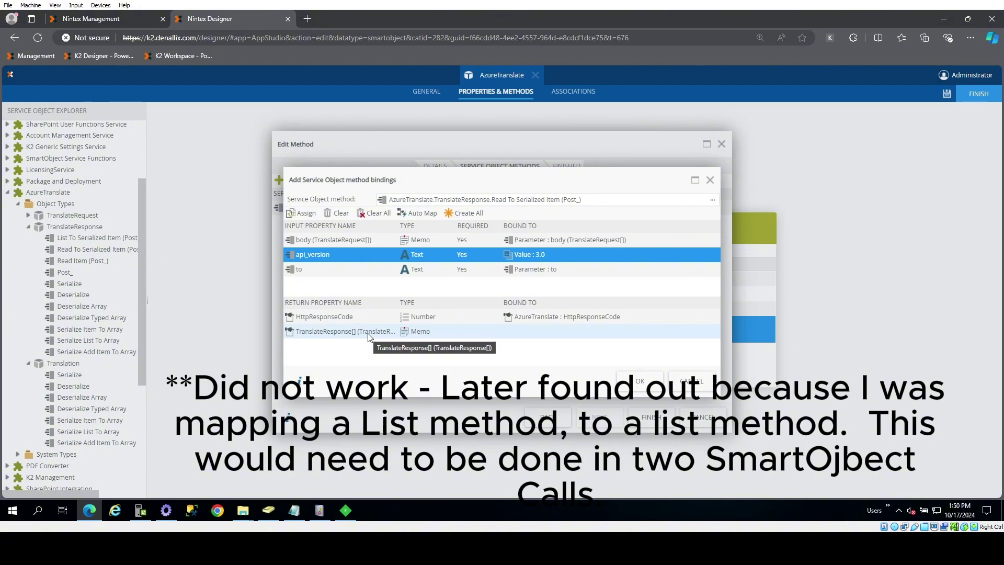
Step: Map the TranslateResponse[] result to a new property, save the bindings, and review them
{"action": "double_click", "coordinate": [382, 333]}
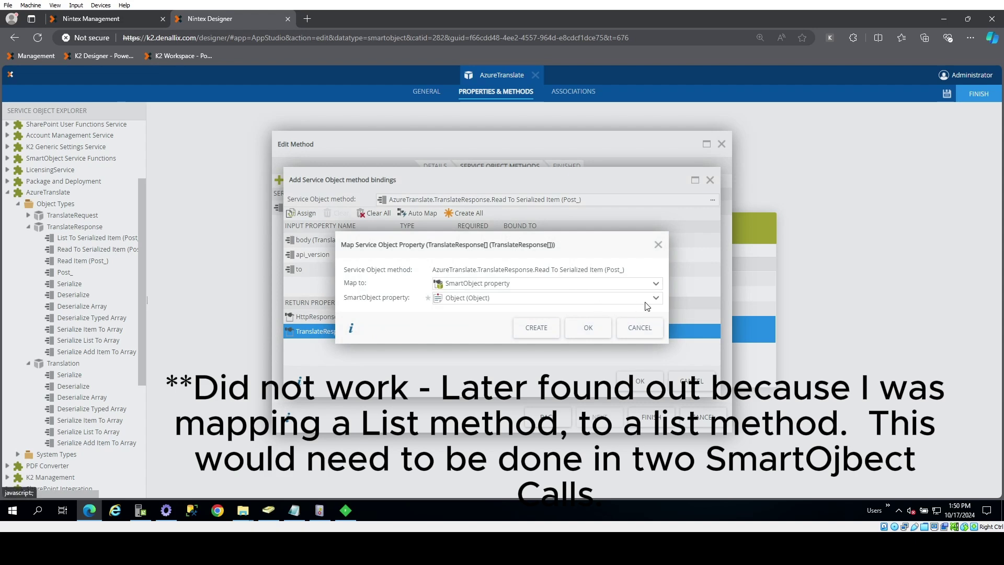
{"action": "left_click", "coordinate": [547, 324]}
{"action": "left_click", "coordinate": [564, 308]}
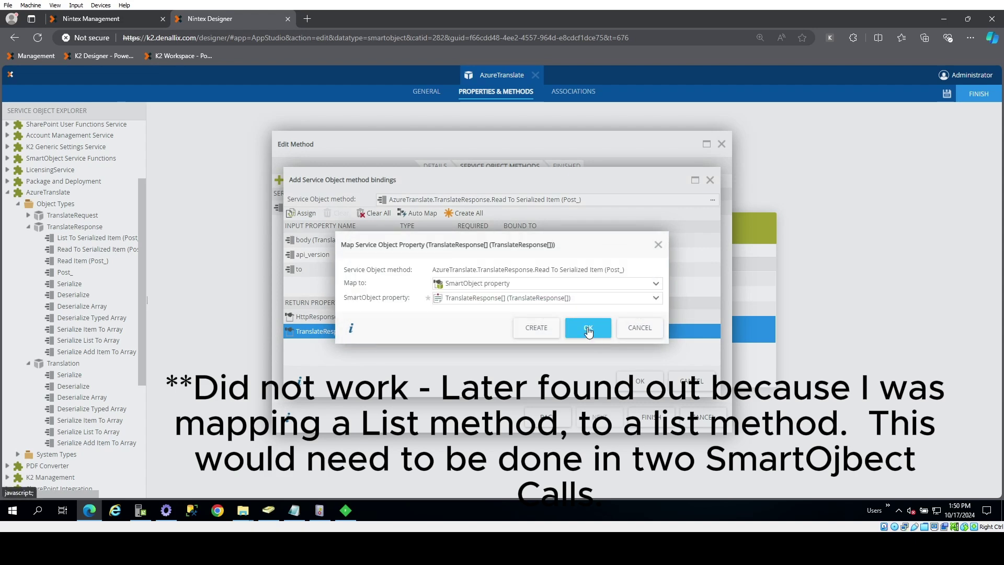
{"action": "left_click", "coordinate": [589, 328]}
{"action": "left_click", "coordinate": [643, 380]}
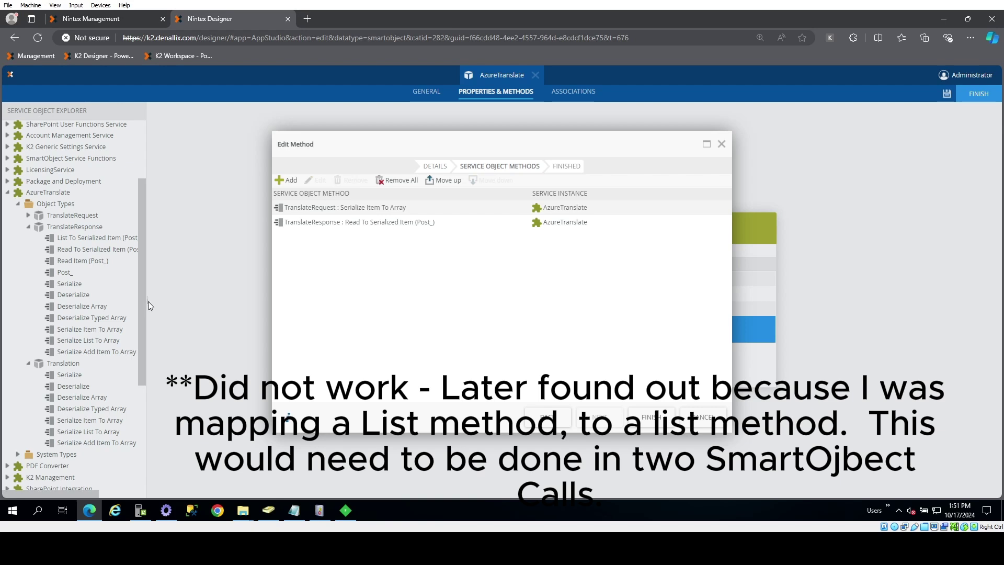
{"action": "double_click", "coordinate": [378, 220]}
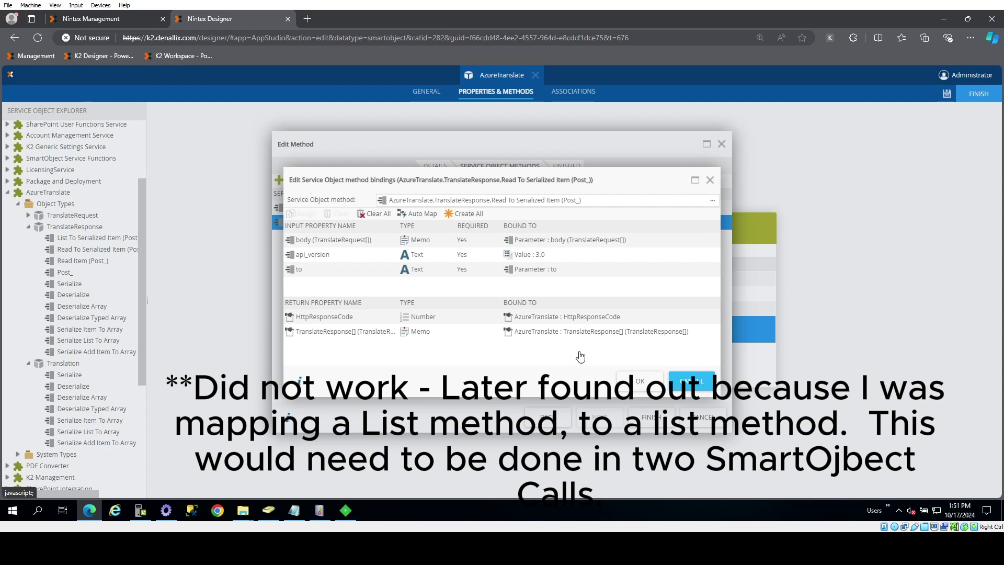
{"action": "left_click", "coordinate": [691, 382]}
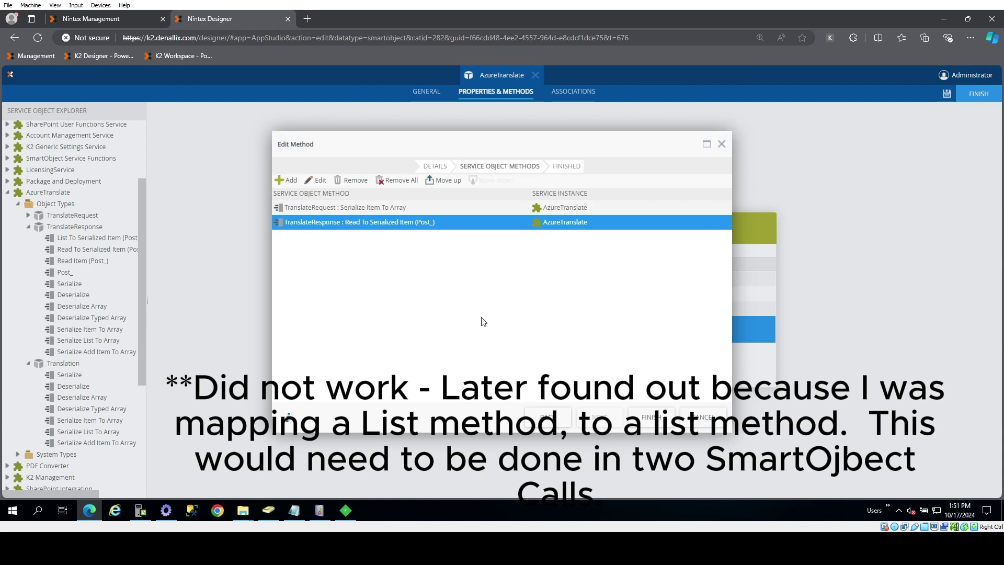
Step: Add TranslateResponse > Deserialize as the next service method, binding Serialized Item to Object
{"action": "left_click", "coordinate": [291, 180]}
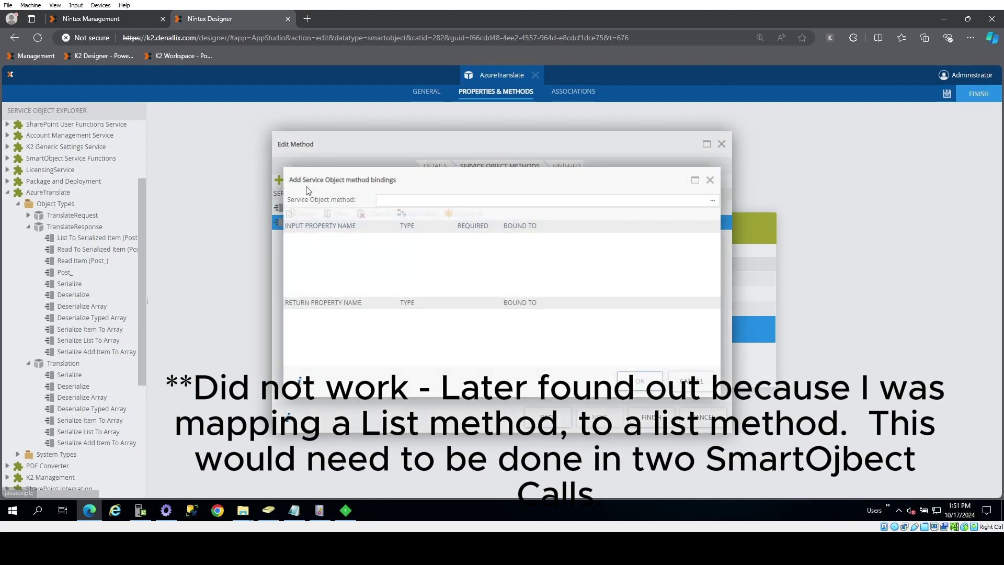
{"action": "left_click", "coordinate": [712, 204]}
{"action": "scroll", "coordinate": [471, 288], "scroll_direction": "down", "scroll_amount": 5}
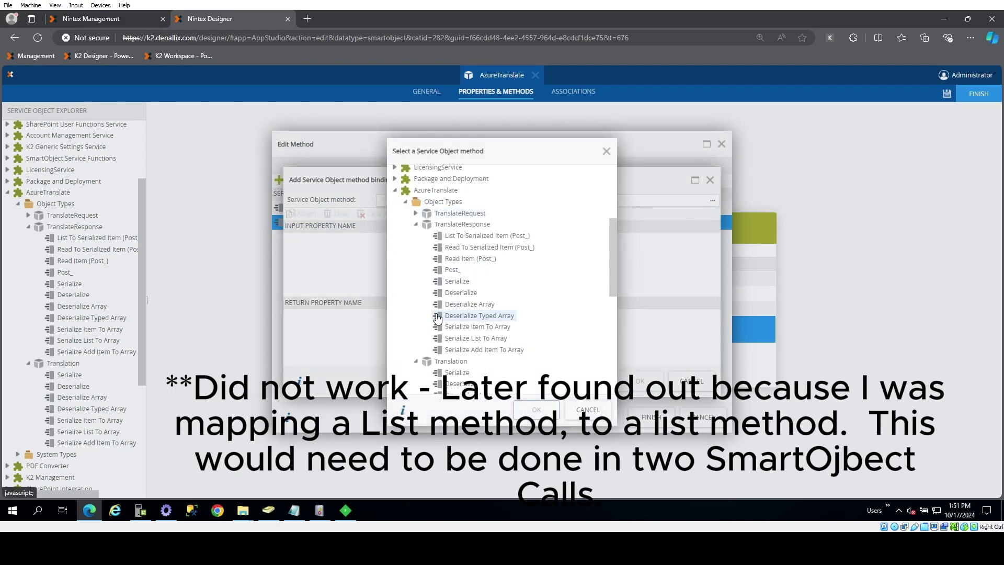
{"action": "left_click", "coordinate": [465, 296]}
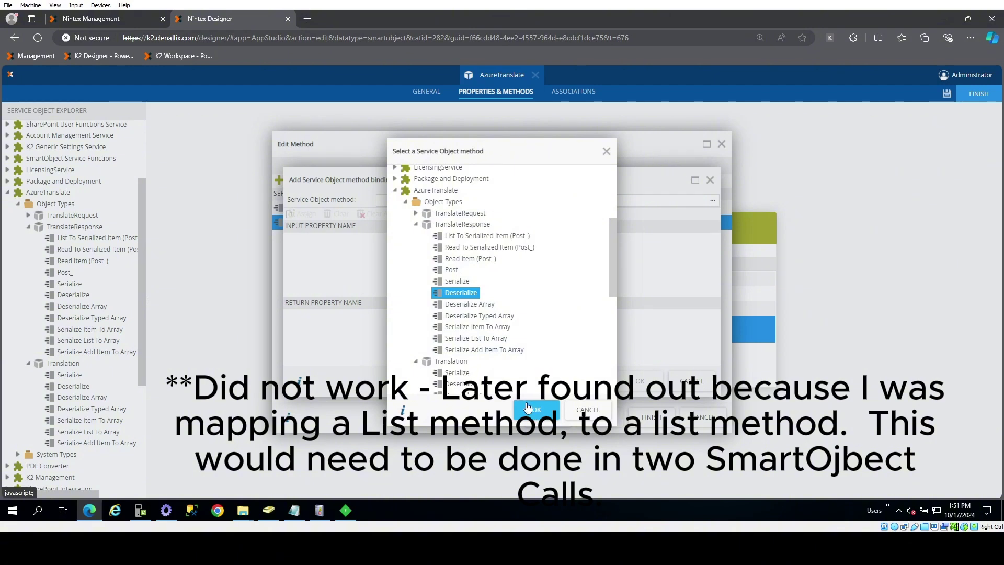
{"action": "left_click", "coordinate": [532, 409]}
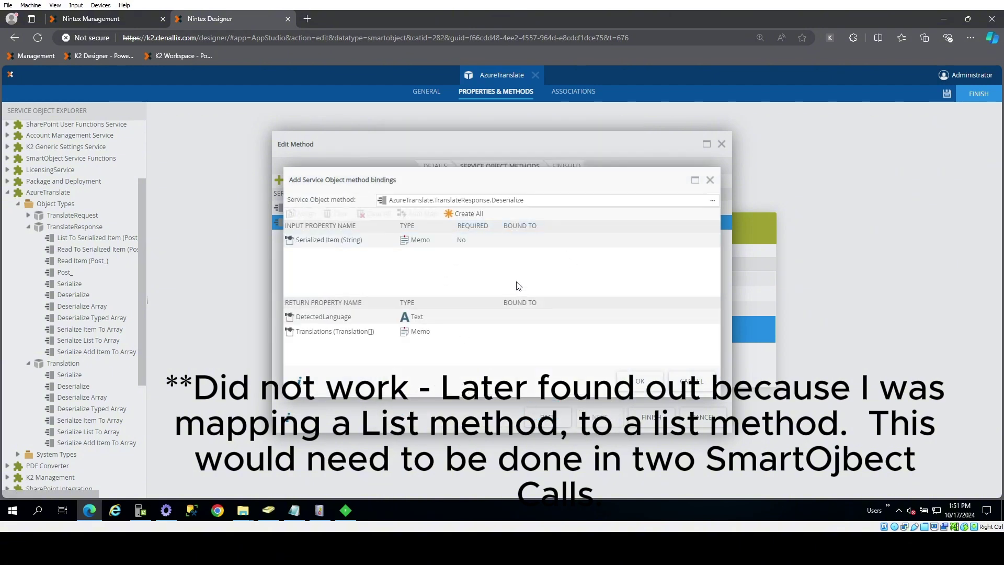
{"action": "double_click", "coordinate": [501, 243]}
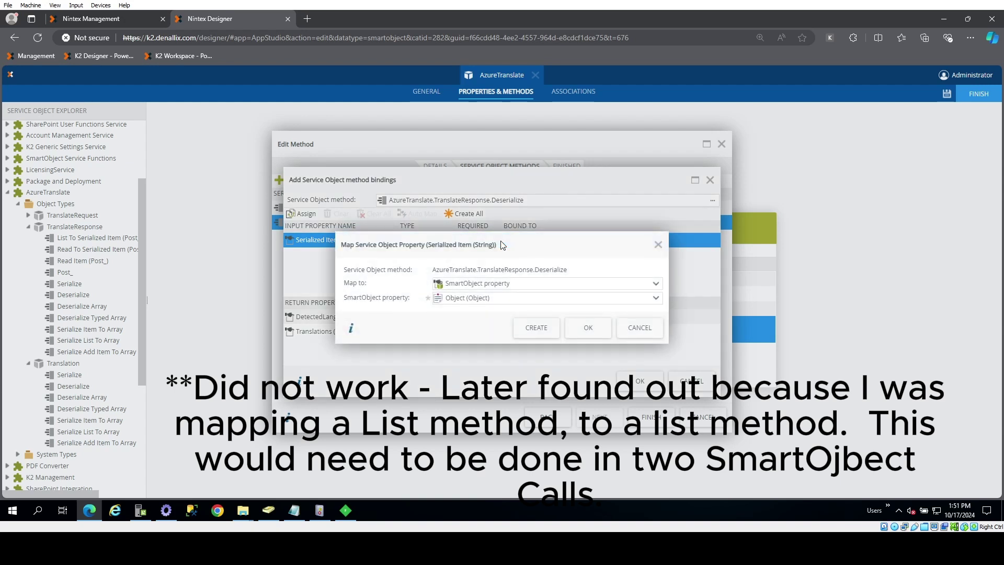
{"action": "left_click", "coordinate": [658, 300]}
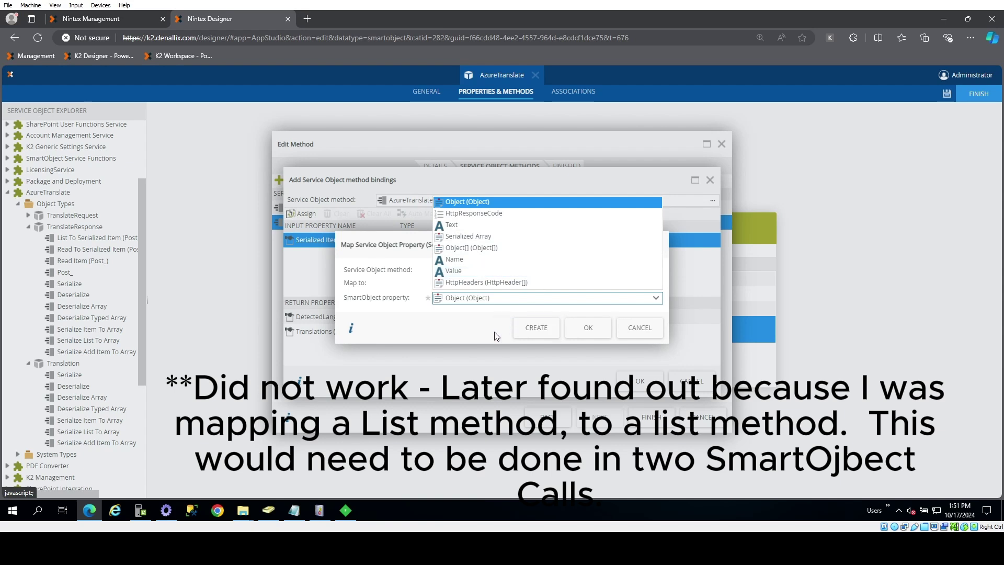
{"action": "left_click", "coordinate": [504, 204]}
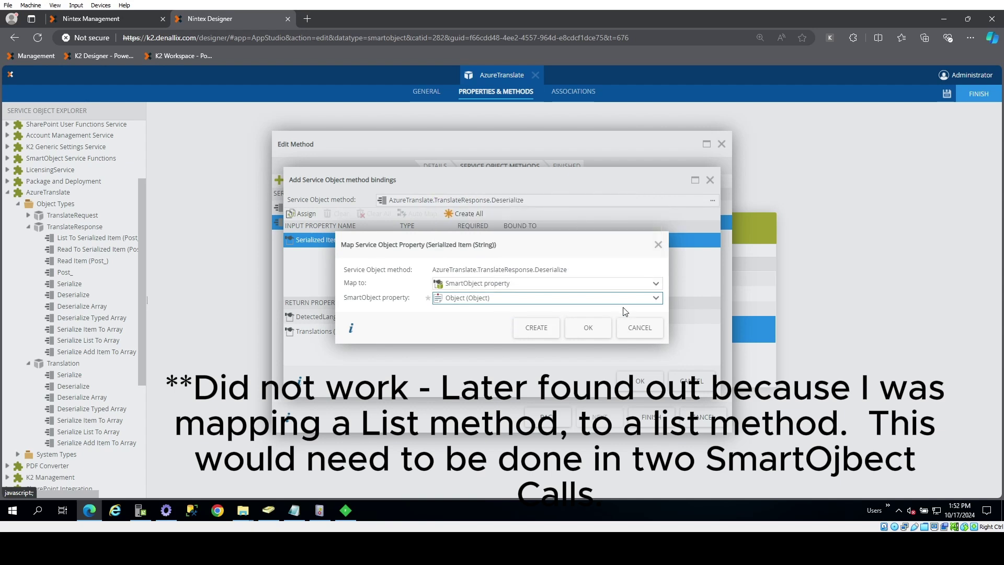
{"action": "left_click", "coordinate": [588, 328]}
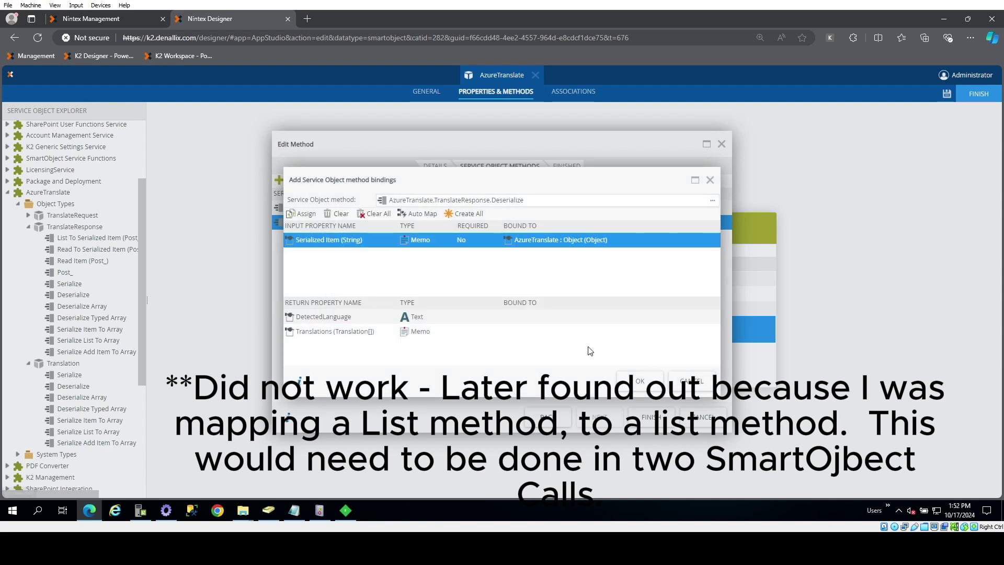
Step: Map the Translations return value to a new Translations property and save the bindings
{"action": "double_click", "coordinate": [529, 339]}
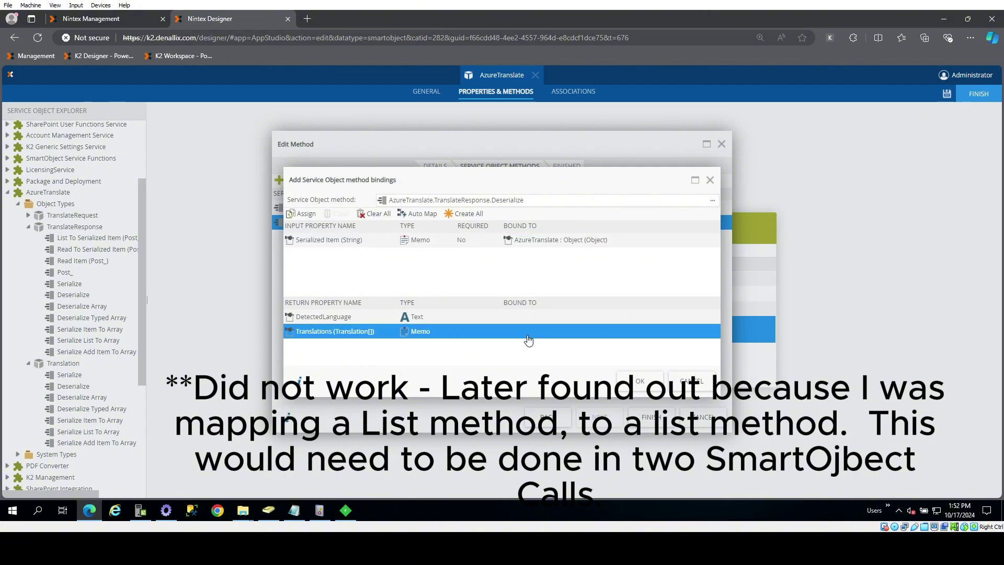
{"action": "left_click", "coordinate": [536, 329]}
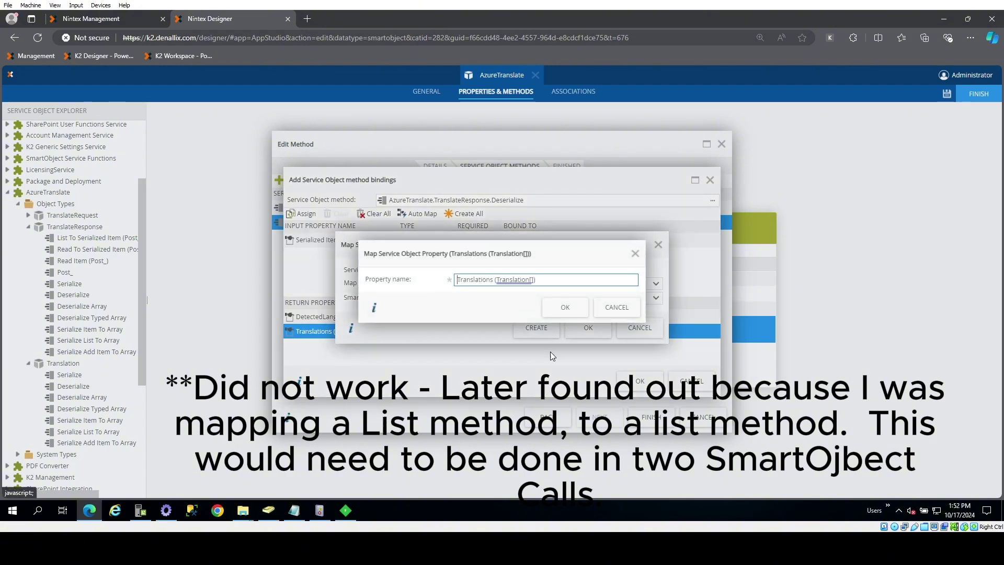
{"action": "left_click", "coordinate": [576, 307]}
{"action": "left_click", "coordinate": [586, 328]}
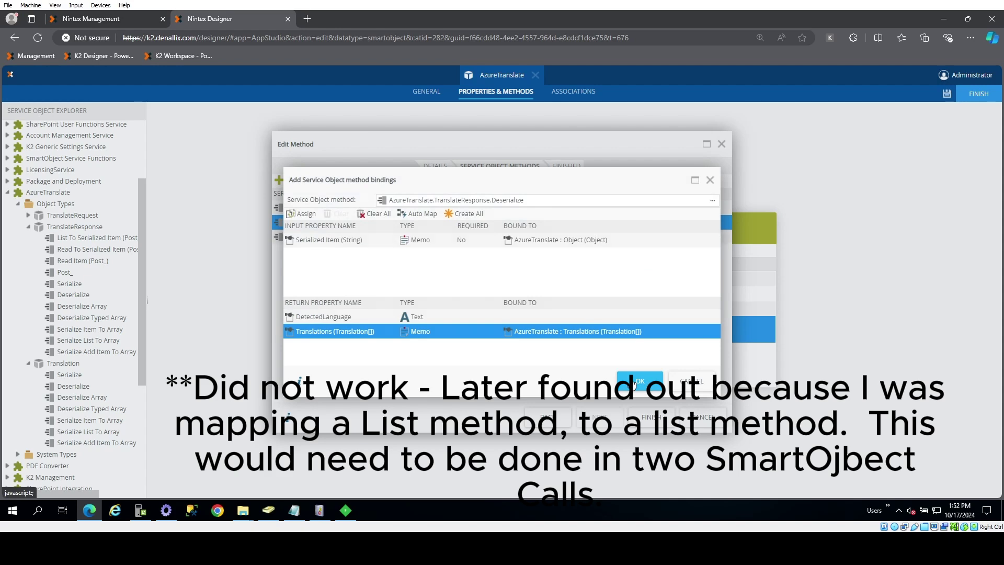
{"action": "left_click", "coordinate": [641, 381]}
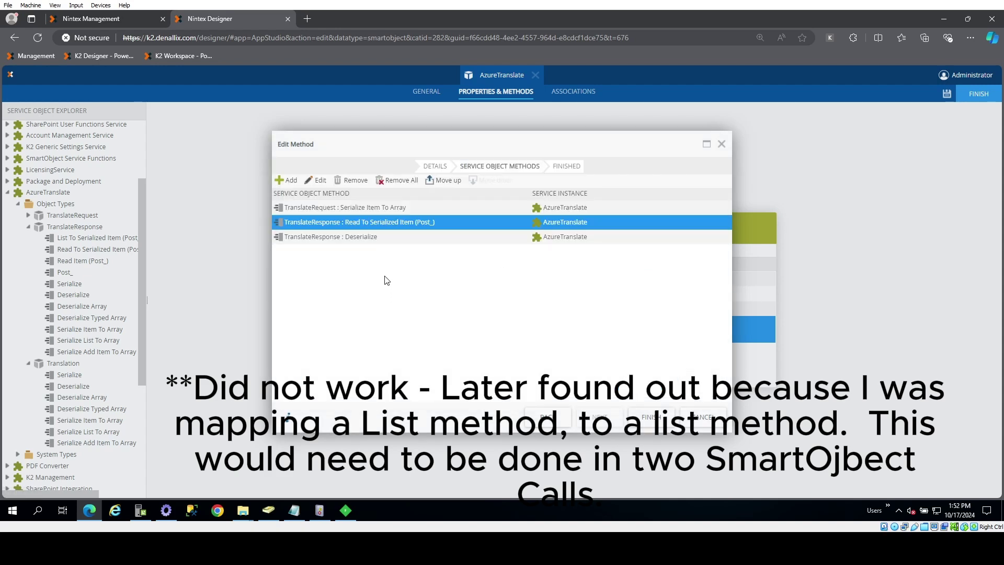
Step: Add Translation > Deserialize Typed Array as the fourth service method
{"action": "left_click", "coordinate": [386, 237]}
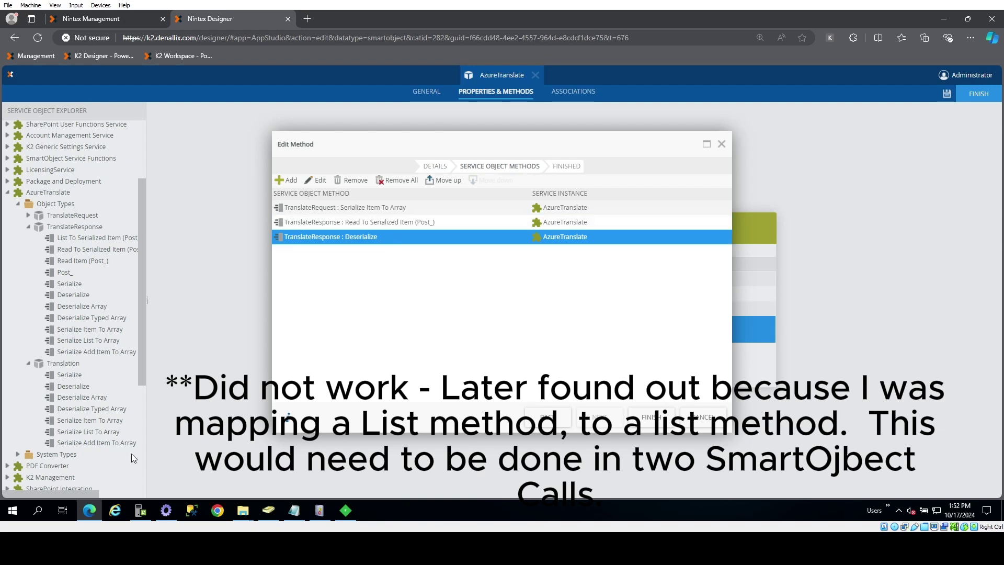
{"action": "left_click", "coordinate": [298, 181]}
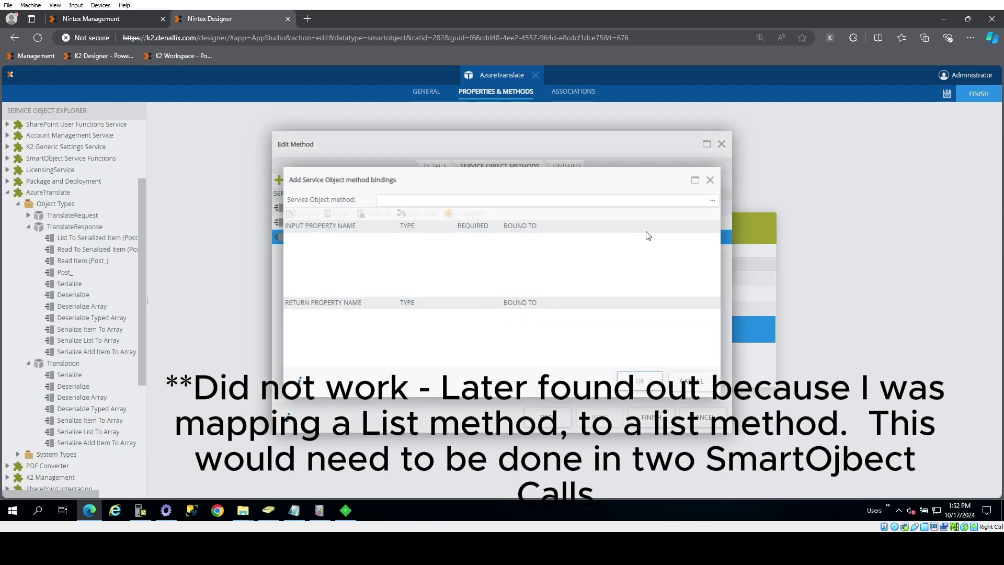
{"action": "left_click", "coordinate": [713, 201]}
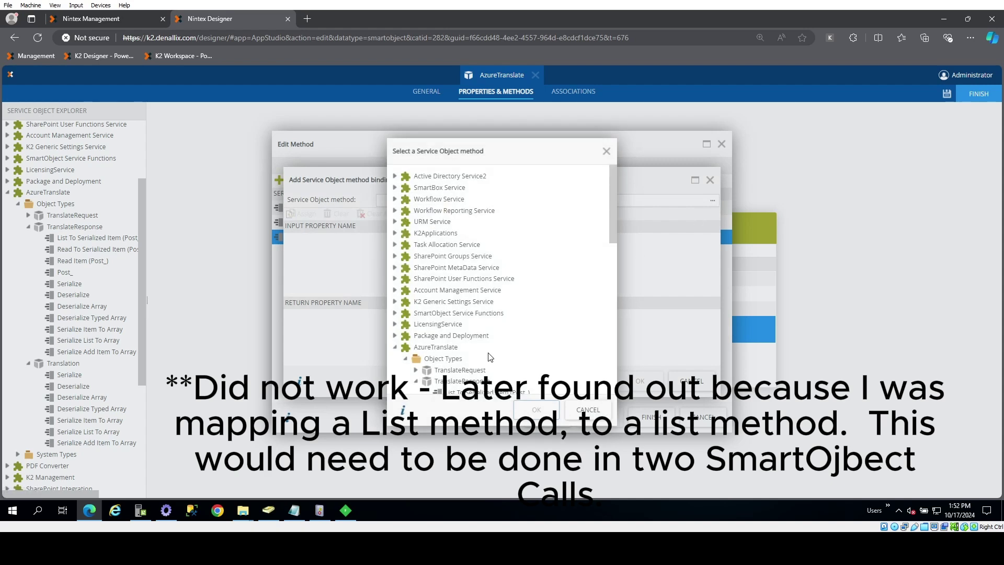
{"action": "scroll", "coordinate": [456, 338], "scroll_direction": "down", "scroll_amount": 2}
{"action": "left_click", "coordinate": [416, 329]}
{"action": "scroll", "coordinate": [467, 352], "scroll_direction": "down", "scroll_amount": 2}
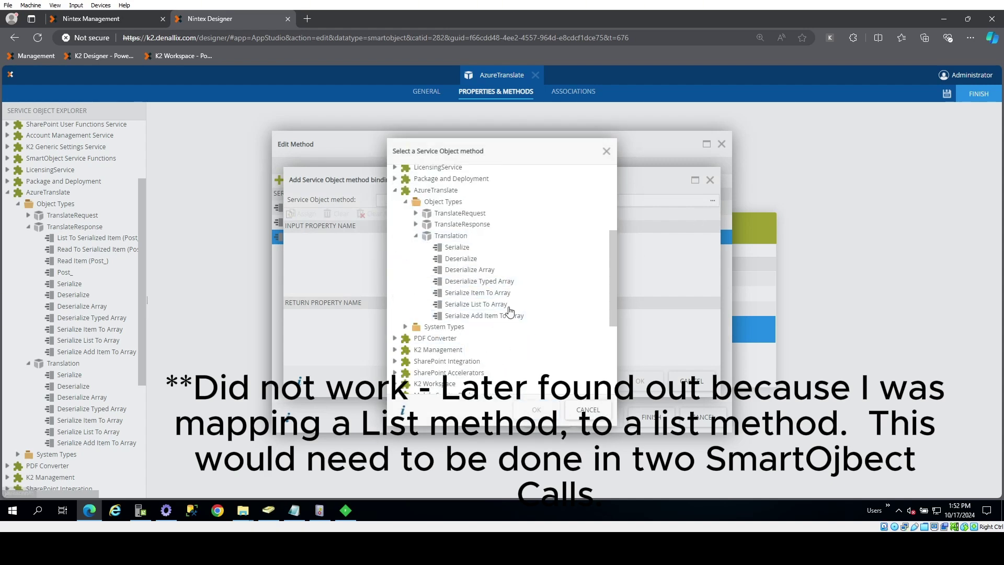
{"action": "left_click", "coordinate": [484, 281]}
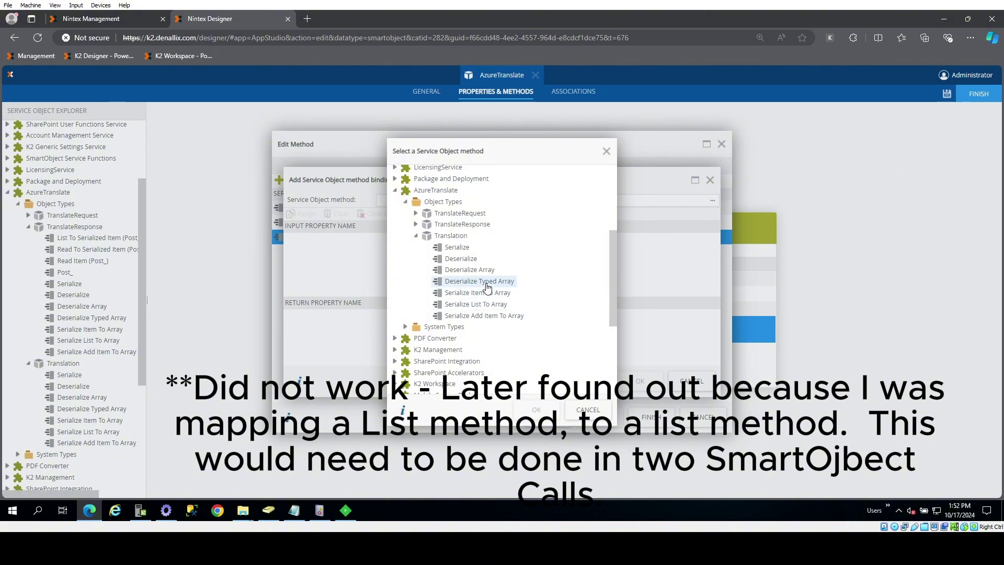
{"action": "left_click", "coordinate": [543, 413]}
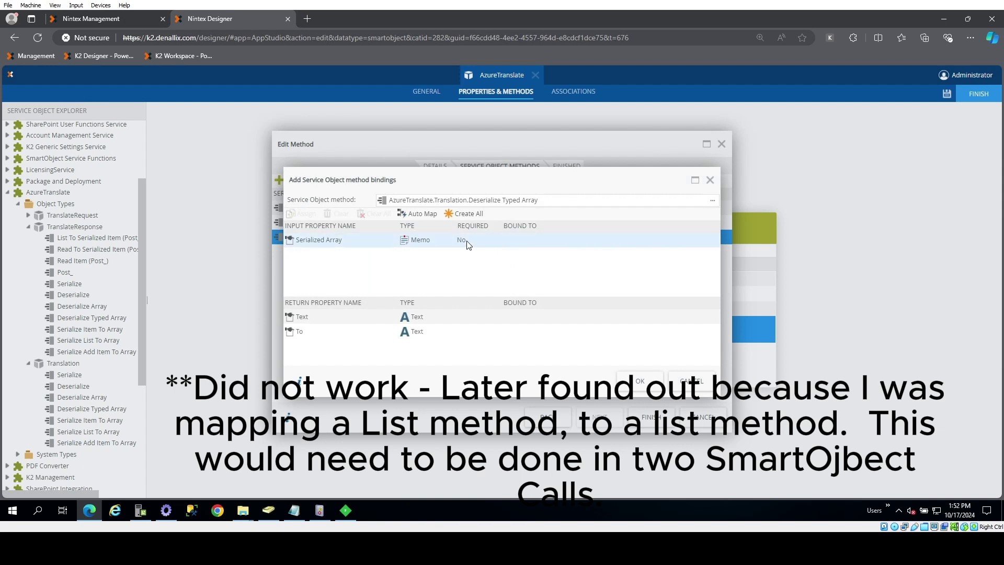
Step: Bind the Serialized Array input to the Object property
{"action": "double_click", "coordinate": [507, 238]}
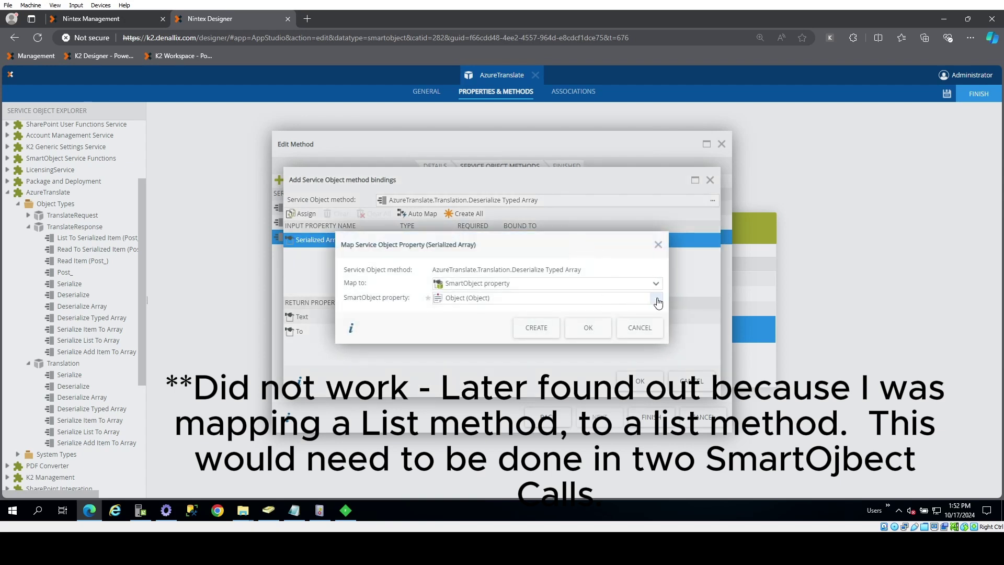
{"action": "left_click", "coordinate": [657, 300]}
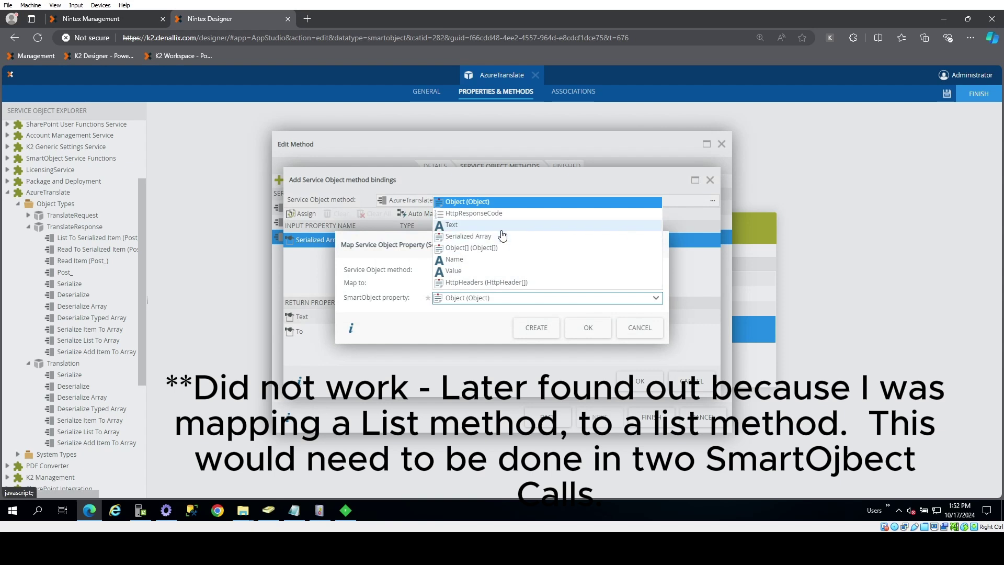
{"action": "left_click", "coordinate": [542, 296]}
{"action": "left_click", "coordinate": [559, 283]}
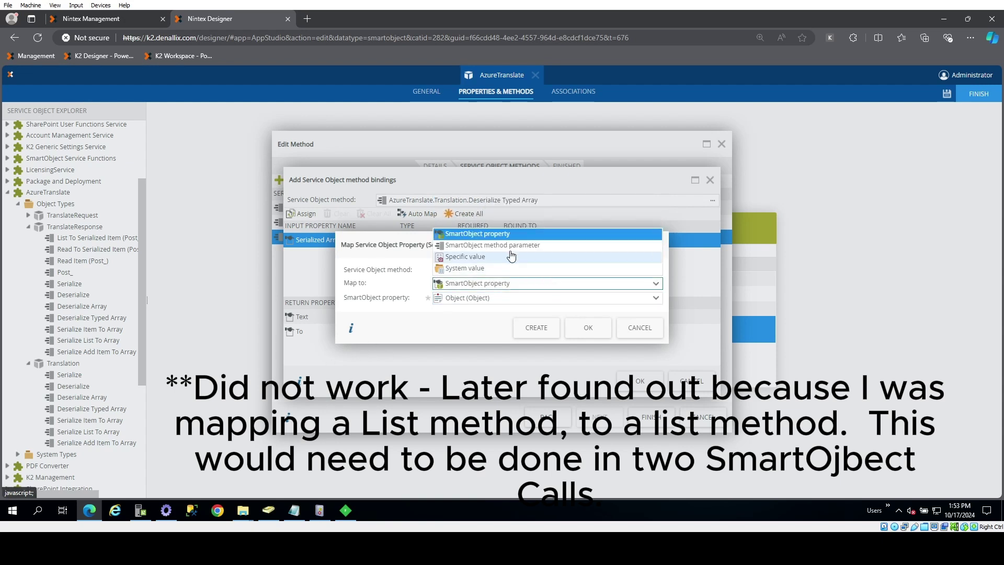
{"action": "left_click", "coordinate": [512, 244]}
{"action": "left_click", "coordinate": [513, 300]}
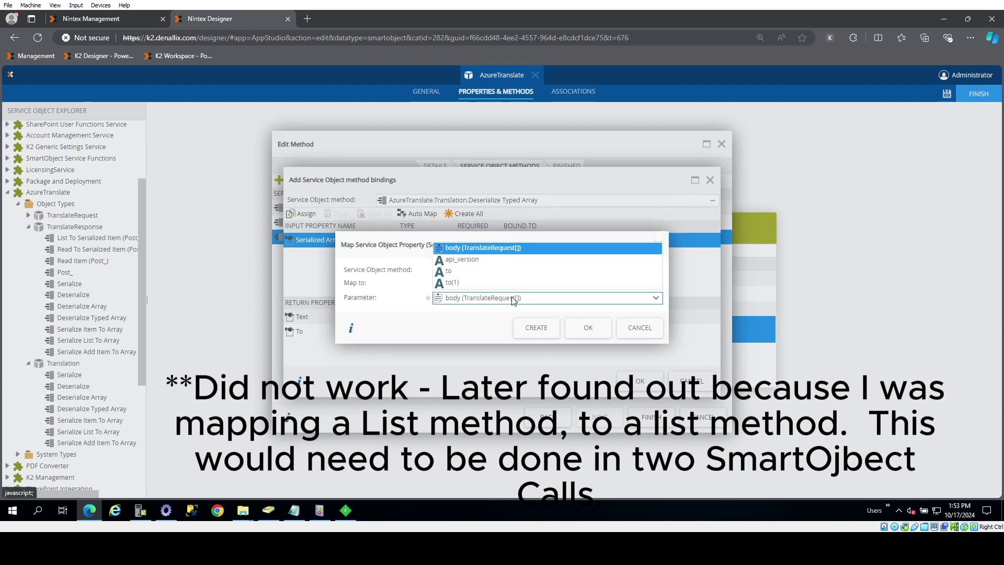
{"action": "left_click", "coordinate": [513, 299]}
{"action": "left_click", "coordinate": [529, 283]}
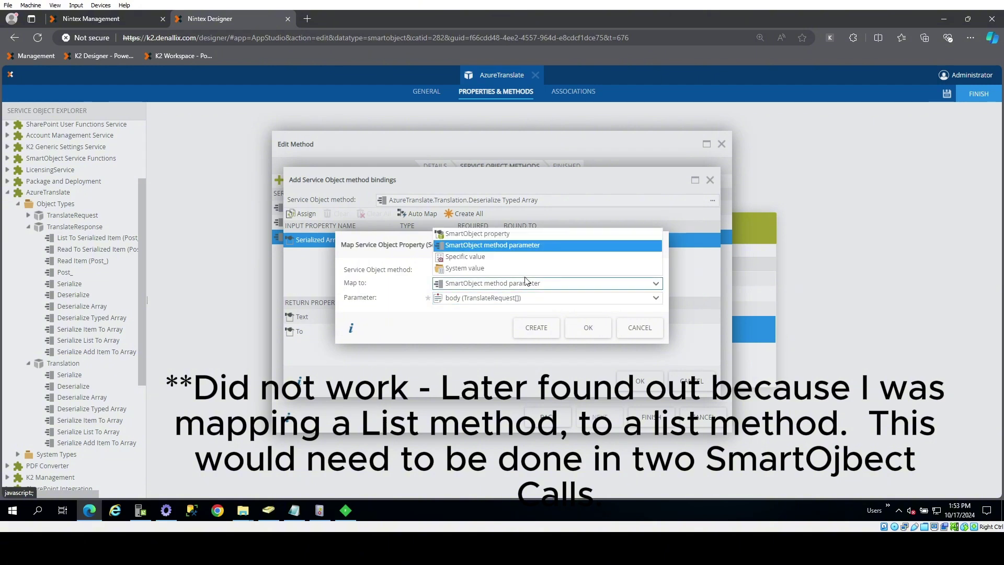
{"action": "left_click", "coordinate": [504, 235]}
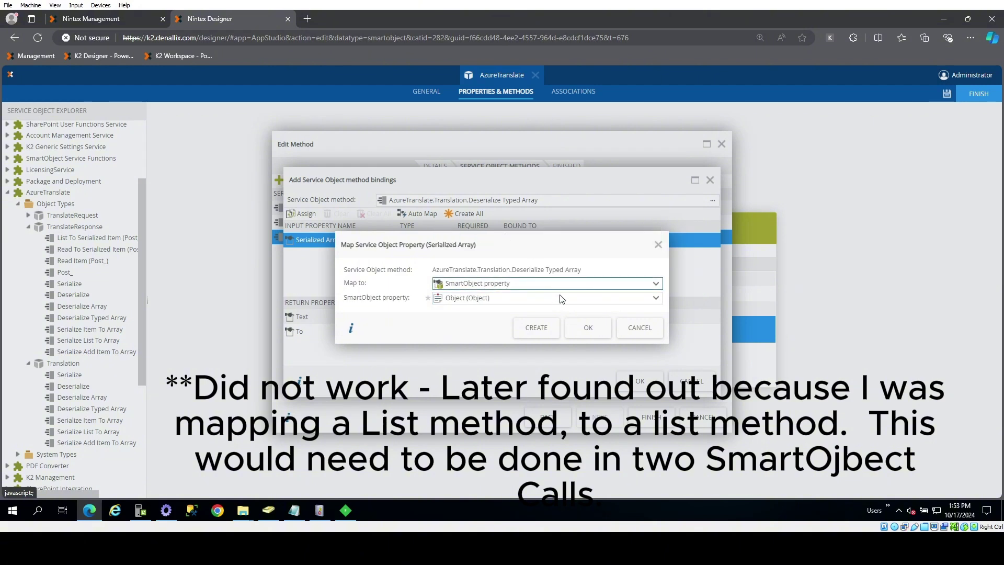
{"action": "left_click", "coordinate": [588, 328]}
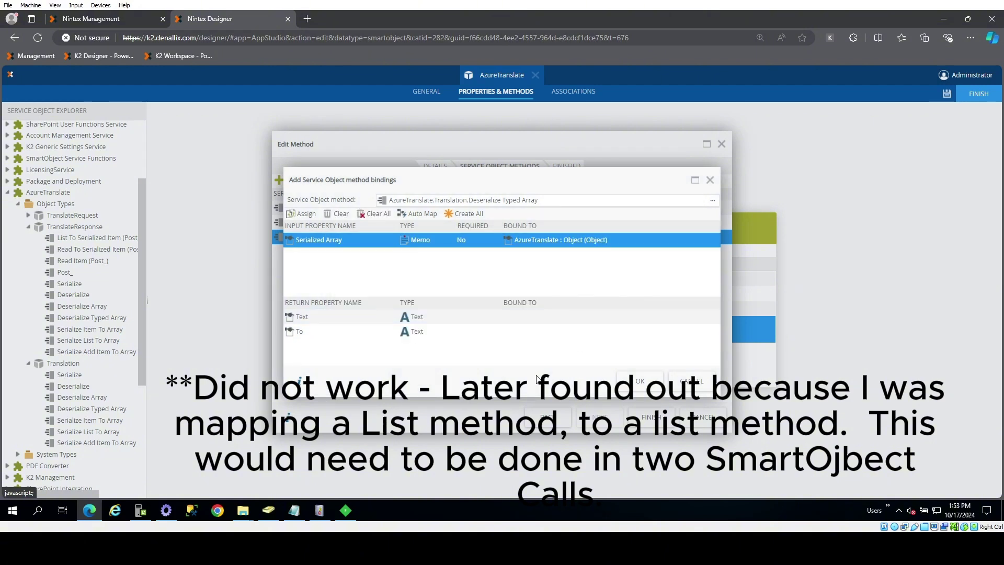
Step: Map the Text return value to the existing Text property instead of a new Text(1)
{"action": "double_click", "coordinate": [485, 322]}
{"action": "left_click", "coordinate": [536, 327]}
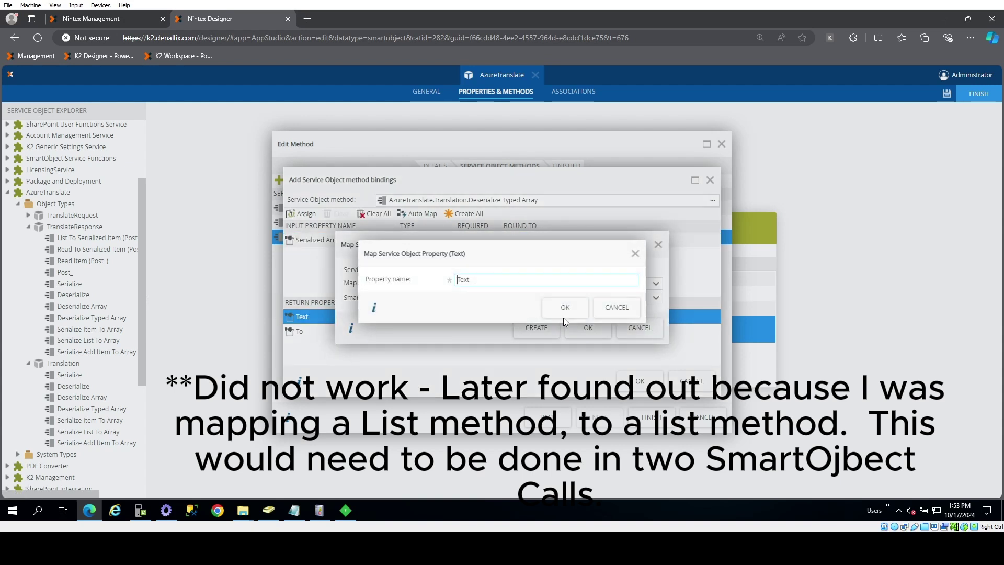
{"action": "left_click", "coordinate": [565, 311]}
{"action": "left_click", "coordinate": [596, 328]}
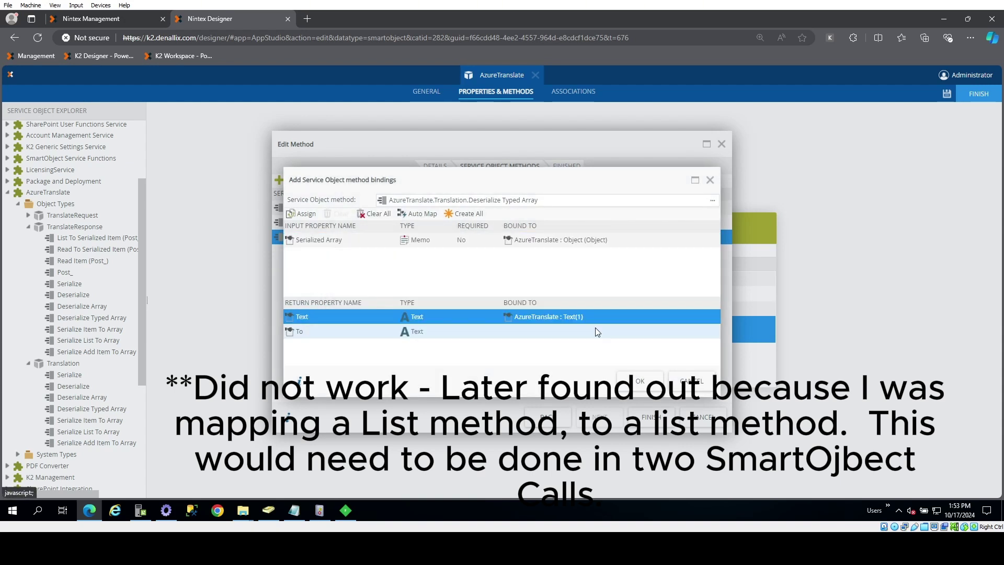
{"action": "double_click", "coordinate": [554, 316]}
{"action": "left_click", "coordinate": [557, 298]}
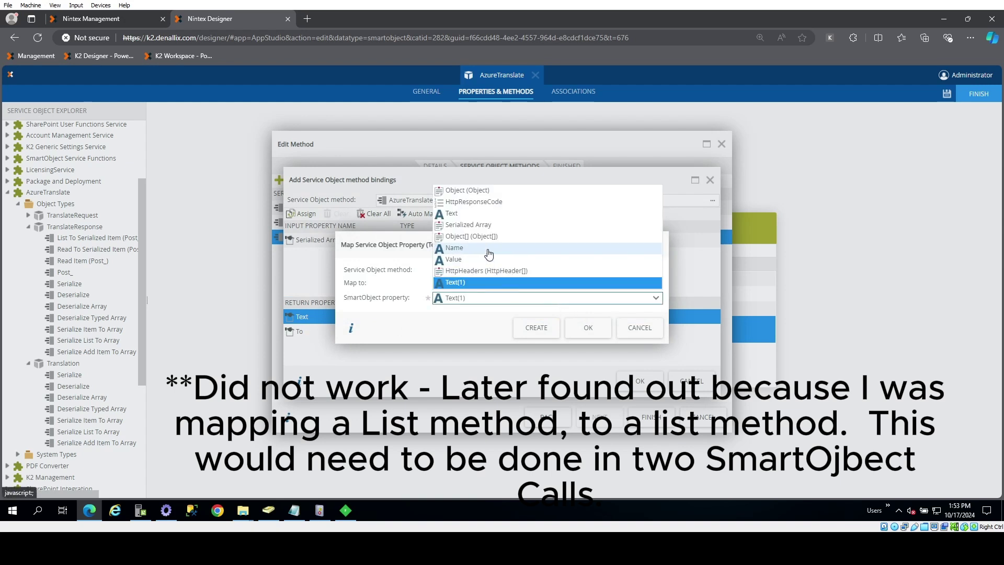
{"action": "left_click", "coordinate": [452, 213]}
{"action": "left_click", "coordinate": [588, 327]}
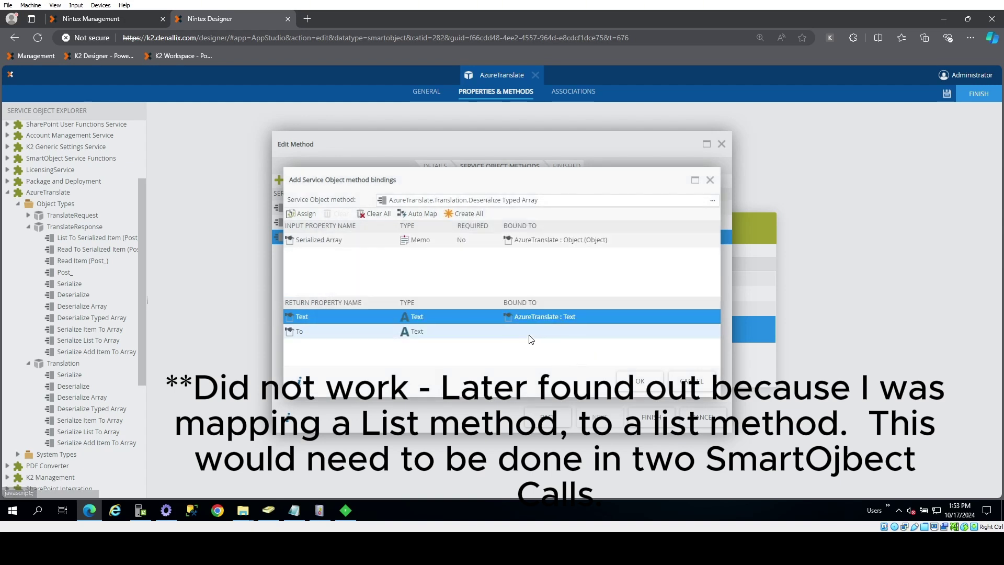
Step: Map the To return value to a newly created To property
{"action": "double_click", "coordinate": [529, 332]}
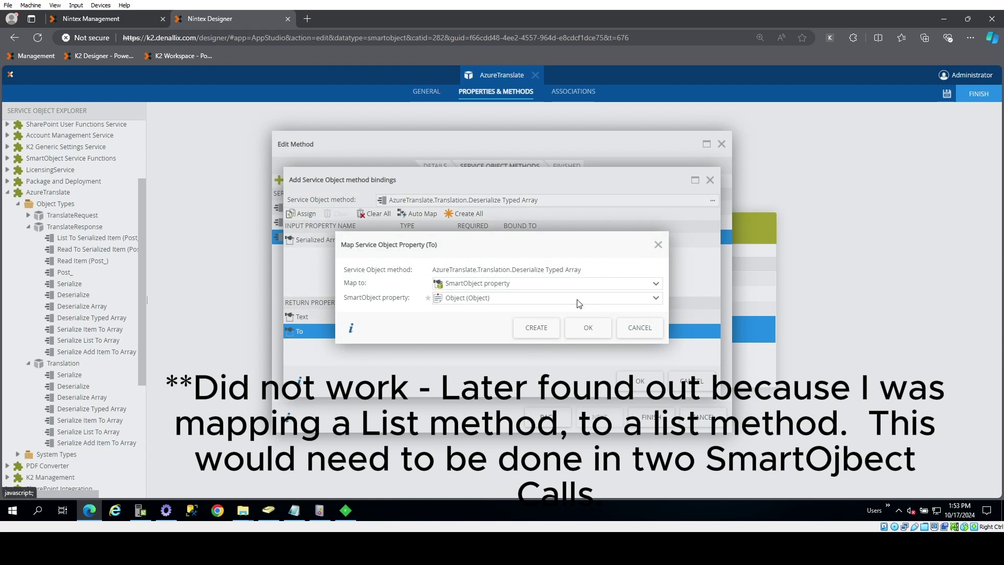
{"action": "left_click", "coordinate": [577, 299]}
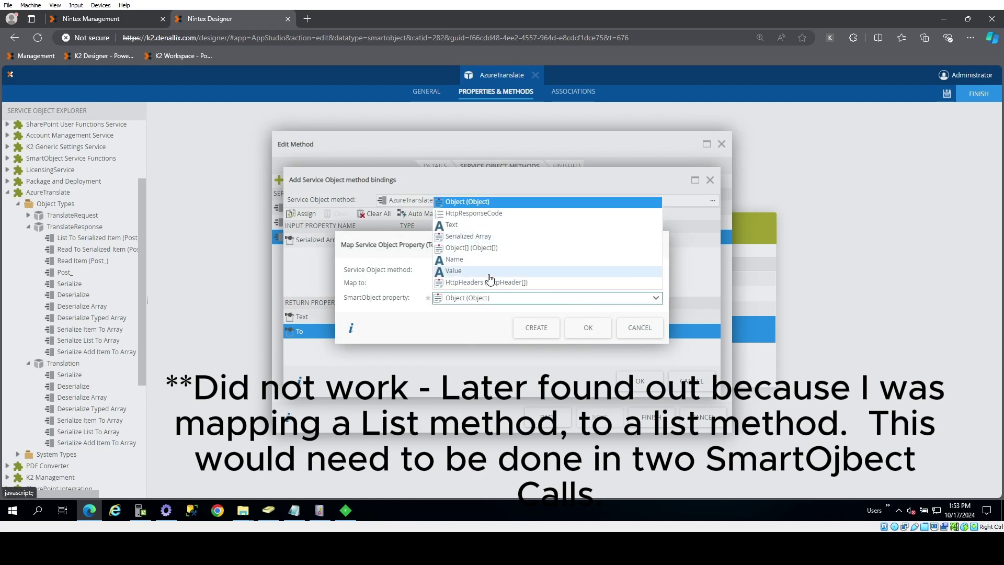
{"action": "left_click", "coordinate": [536, 328]}
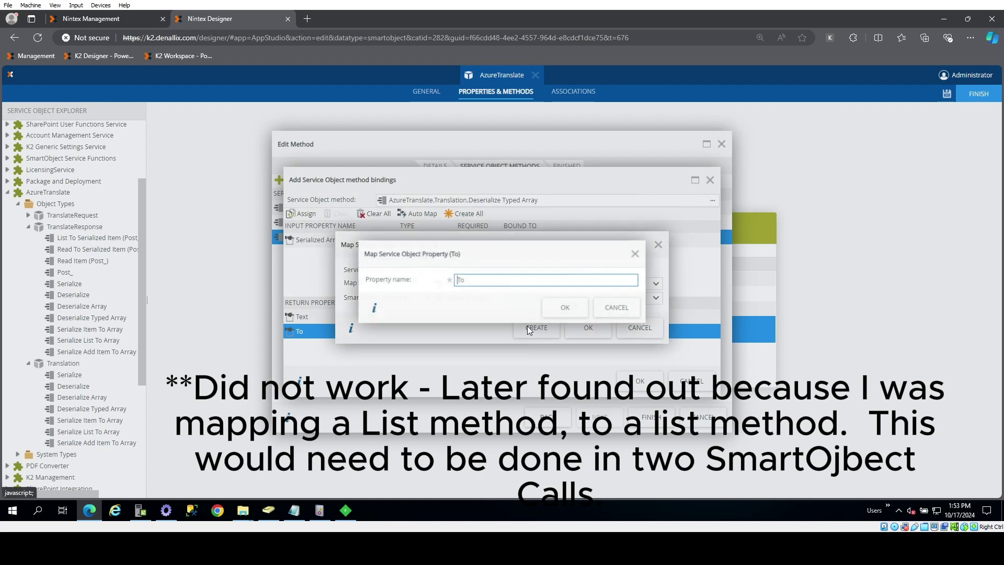
{"action": "left_click", "coordinate": [563, 312]}
{"action": "left_click", "coordinate": [587, 328]}
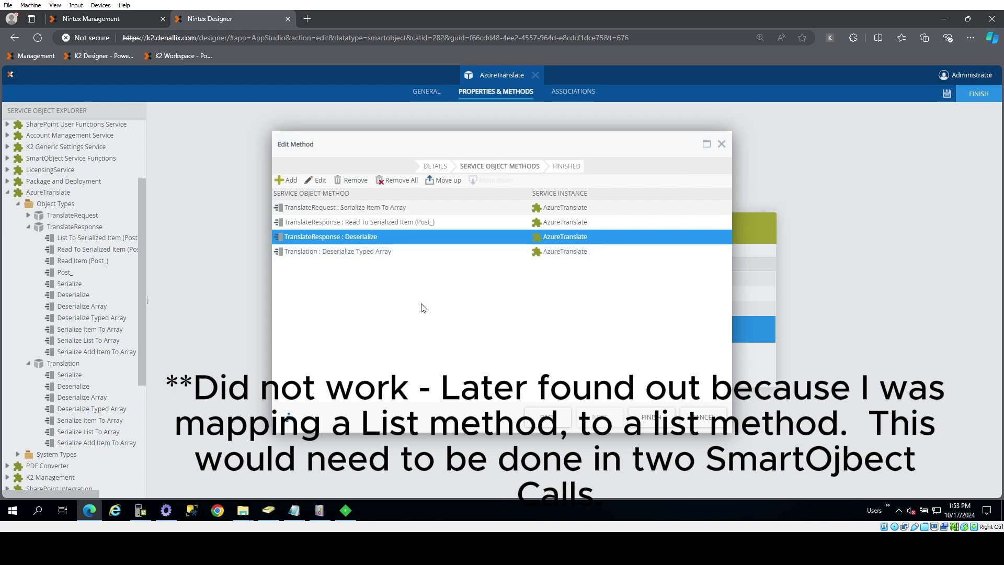
Step: Review the Translation Deserialize Typed Array and Read To Serialized Item bindings without changes
{"action": "left_click", "coordinate": [392, 256]}
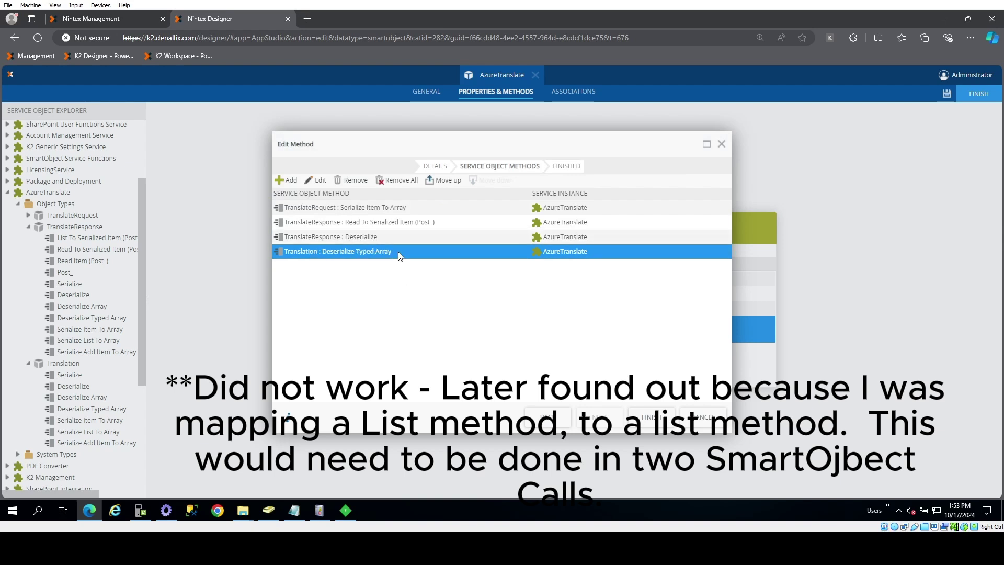
{"action": "double_click", "coordinate": [397, 252]}
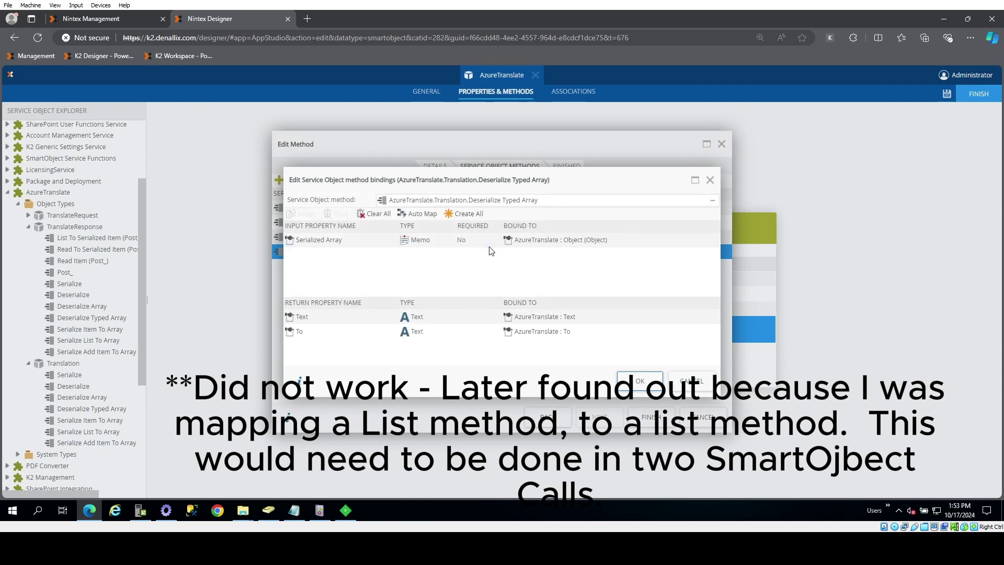
{"action": "left_click", "coordinate": [692, 381]}
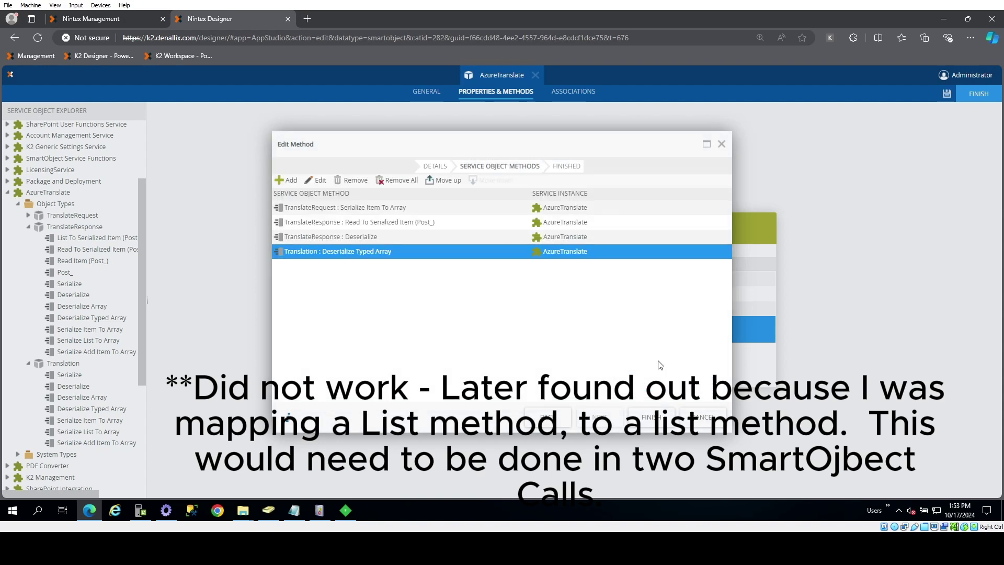
{"action": "double_click", "coordinate": [392, 225]}
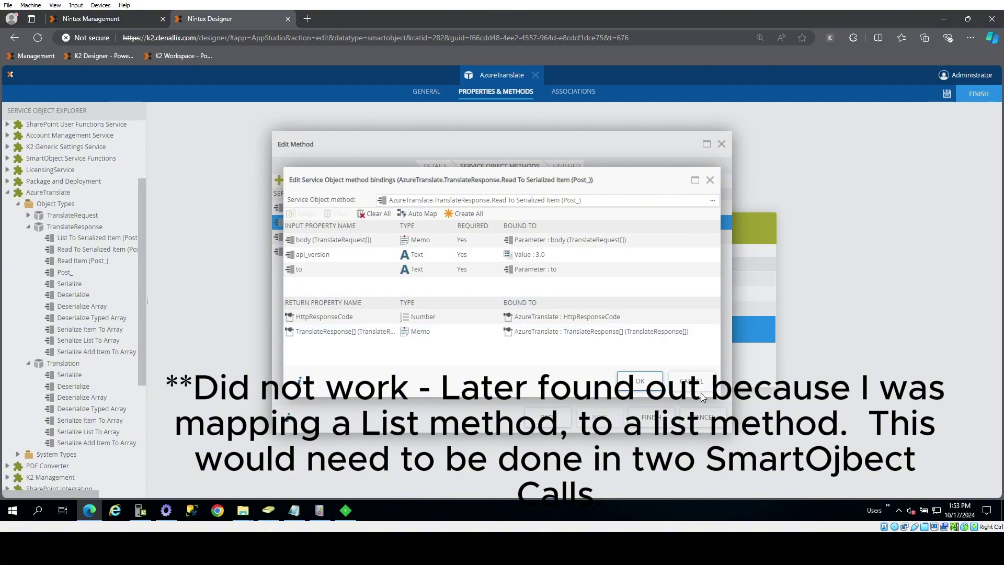
{"action": "left_click", "coordinate": [625, 386]}
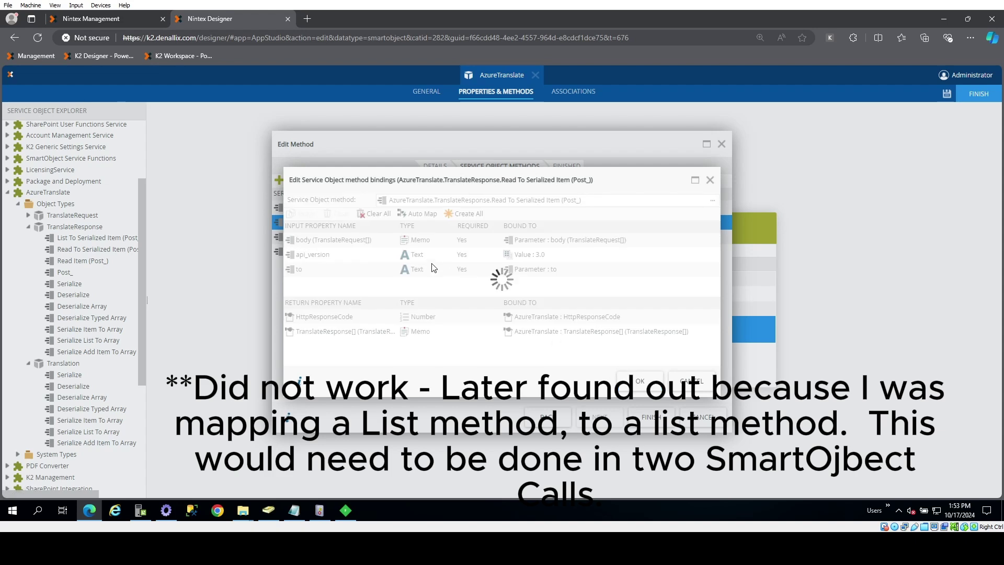
Step: Bind the TranslateResponse Deserialize method's Serialized Item input to the Object property
{"action": "double_click", "coordinate": [411, 237]}
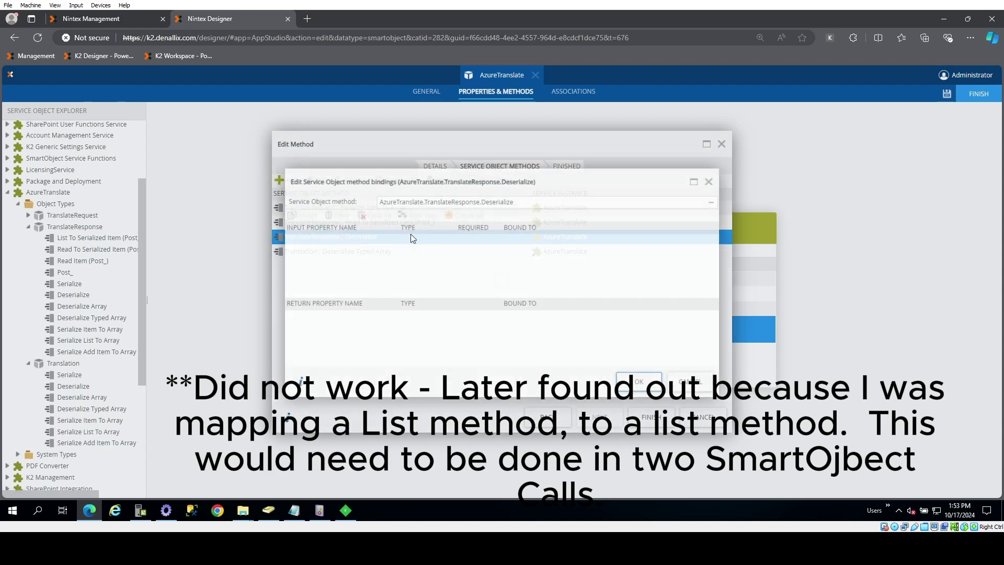
{"action": "double_click", "coordinate": [535, 239]}
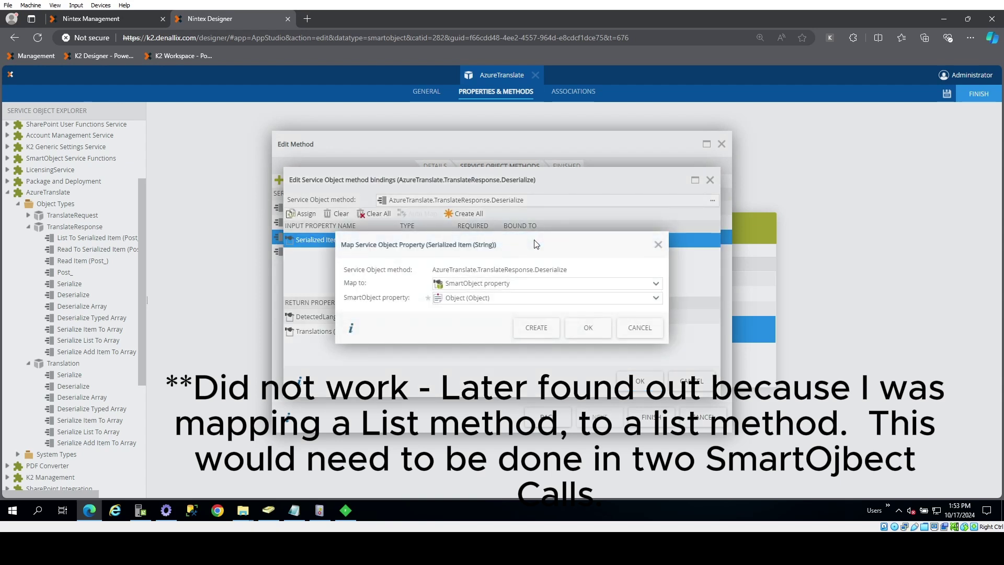
{"action": "left_click", "coordinate": [629, 298]}
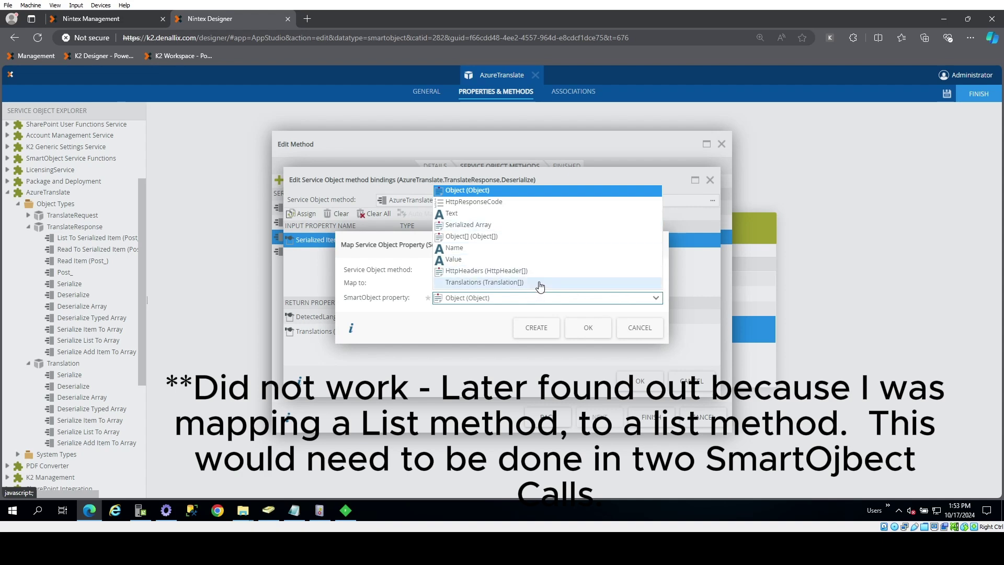
{"action": "left_click", "coordinate": [592, 332]}
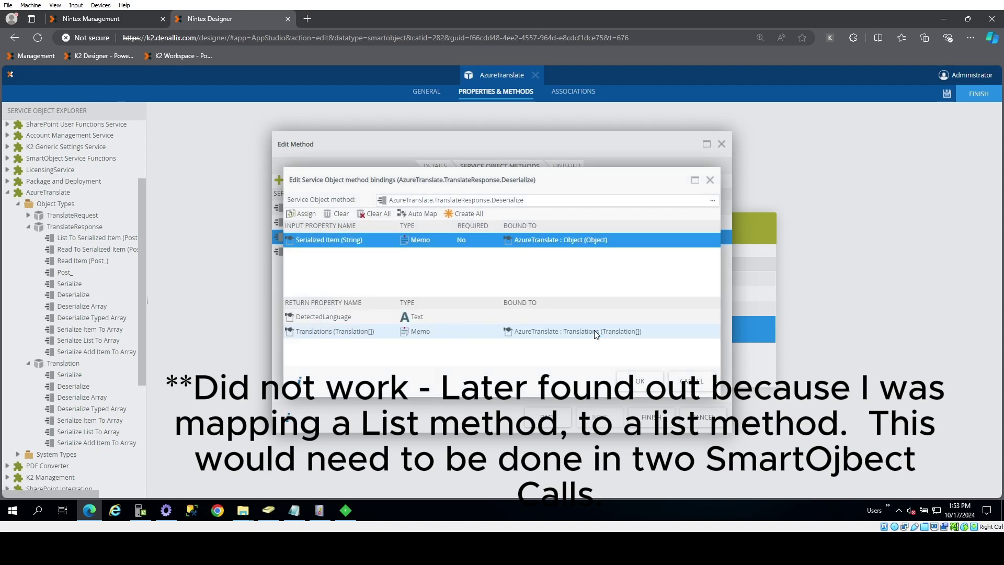
{"action": "left_click", "coordinate": [637, 385]}
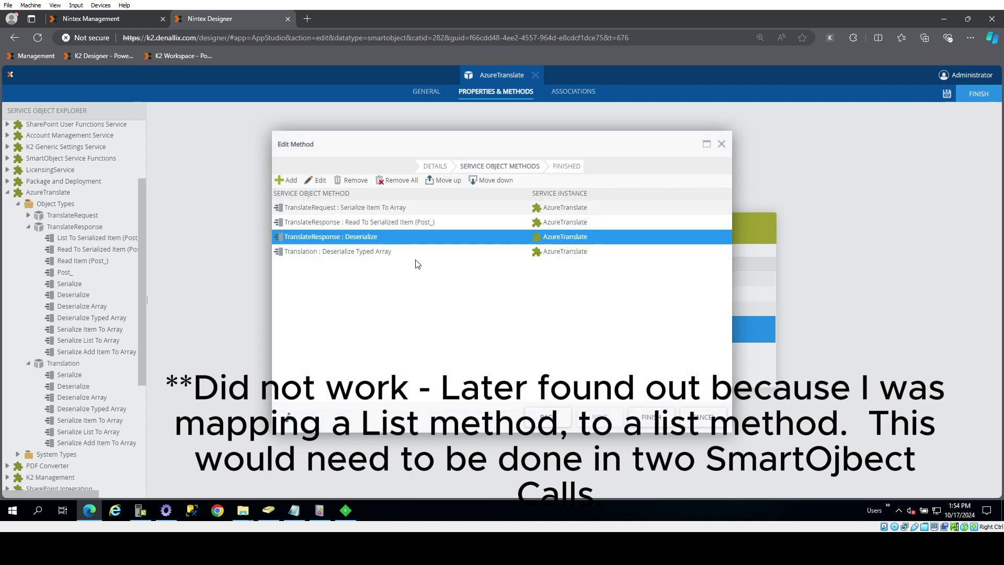
Step: Confirm the Read To Serialized Item bindings, finish the Read method, and save, hitting a duplicate 'to' error
{"action": "double_click", "coordinate": [416, 222]}
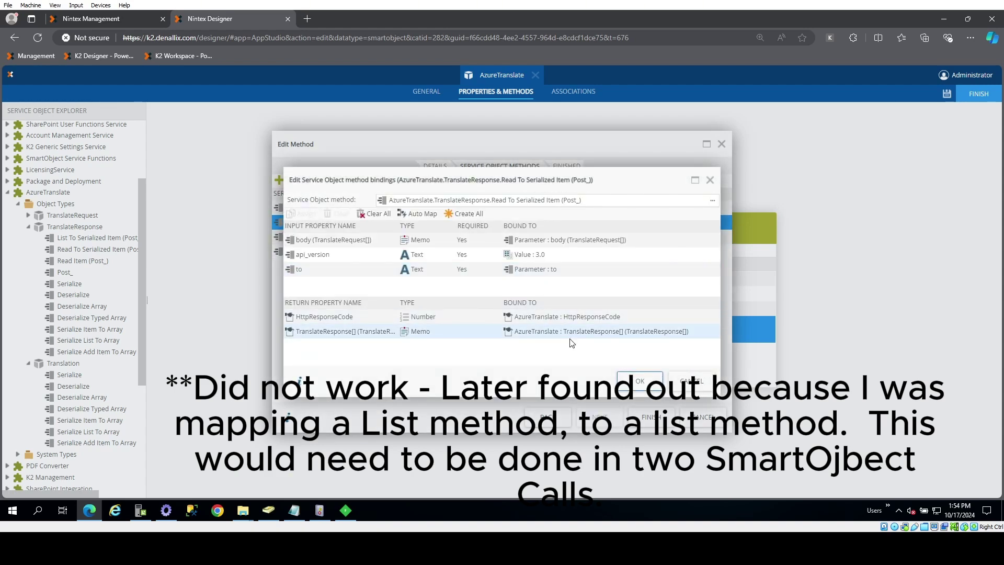
{"action": "left_click", "coordinate": [654, 388]}
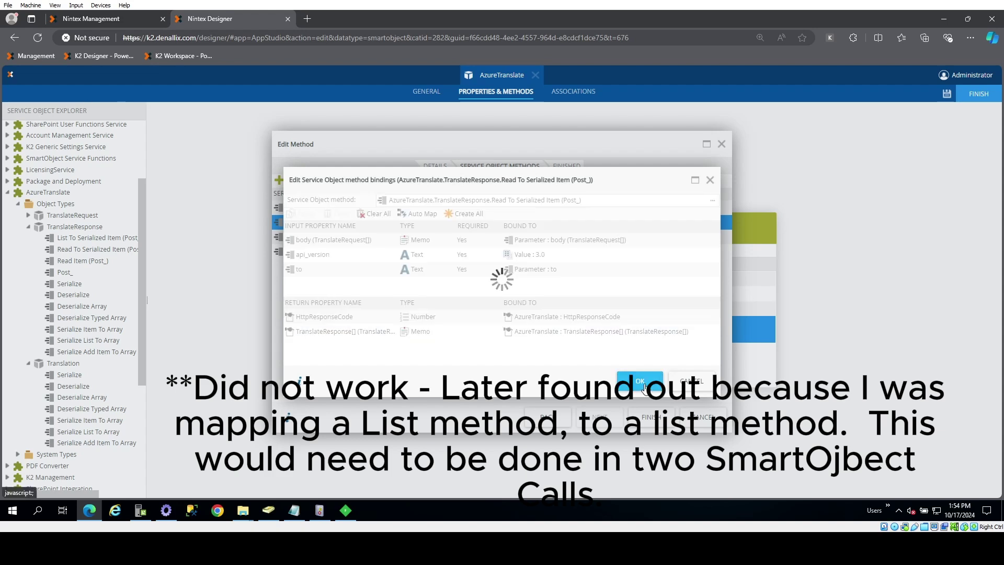
{"action": "left_click", "coordinate": [652, 416]}
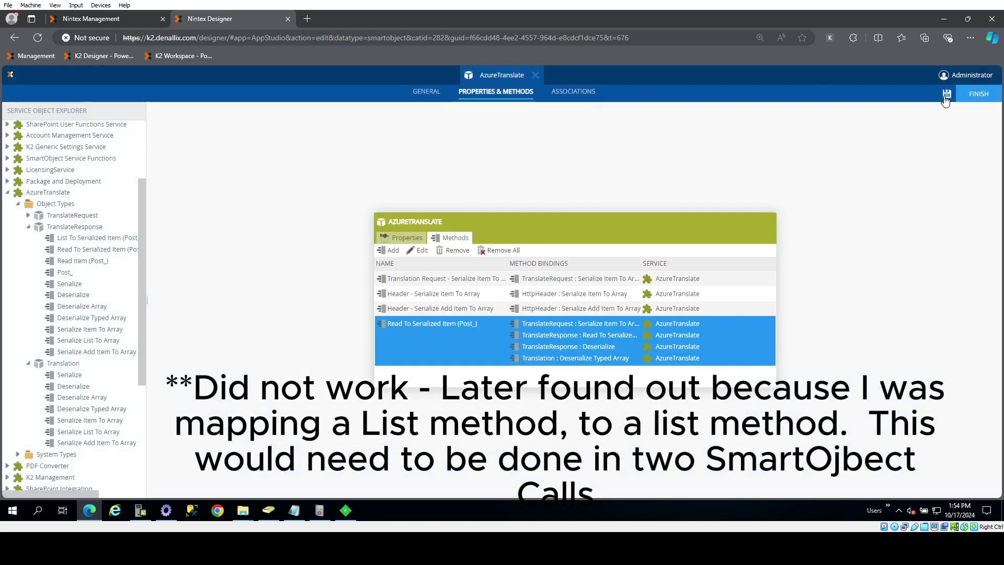
{"action": "left_click", "coordinate": [947, 96]}
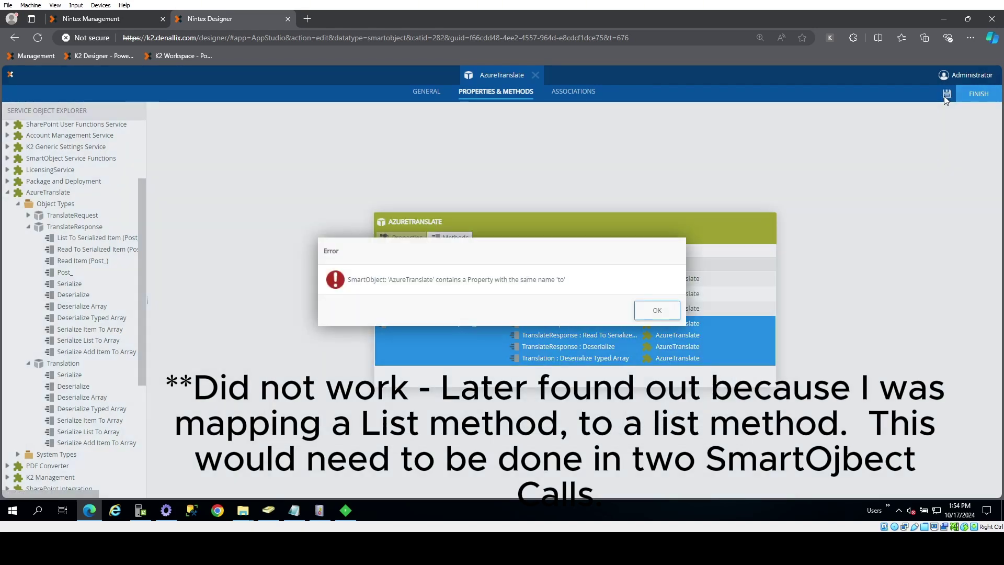
{"action": "left_click", "coordinate": [648, 312]}
{"action": "double_click", "coordinate": [494, 354]}
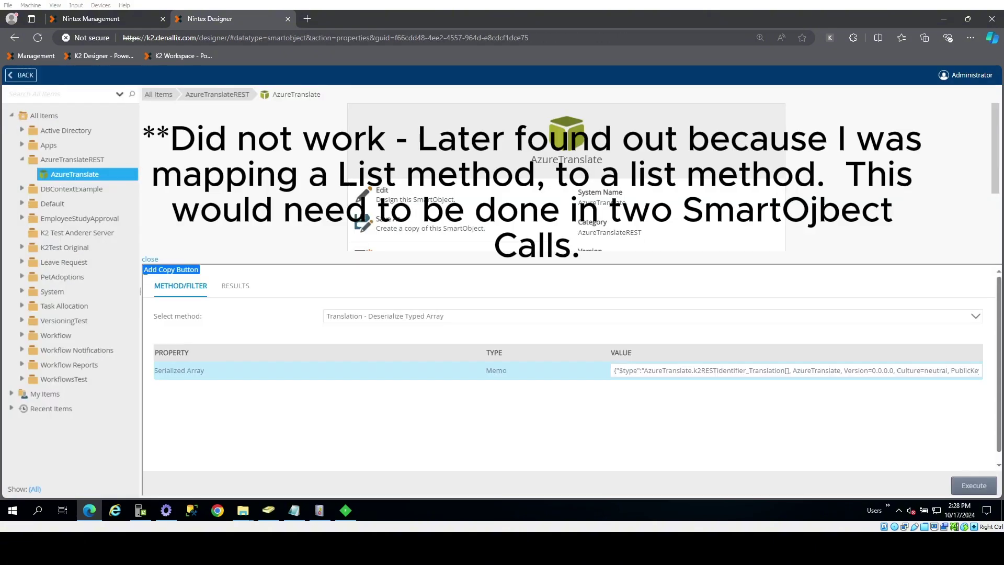
Step: Test-run Read To Serialized Item translating 'Hello' into es
{"action": "left_click", "coordinate": [453, 316]}
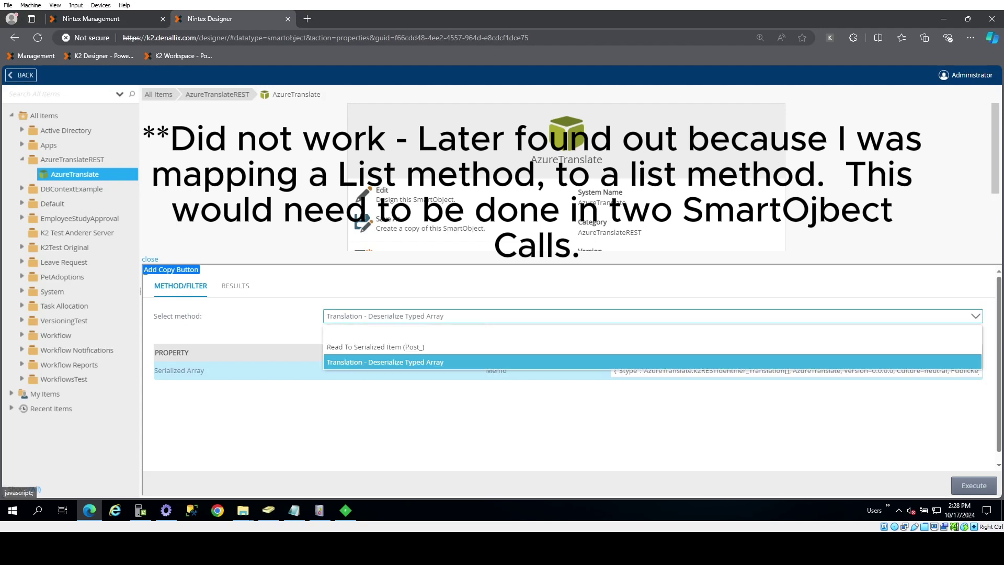
{"action": "left_click", "coordinate": [452, 331]}
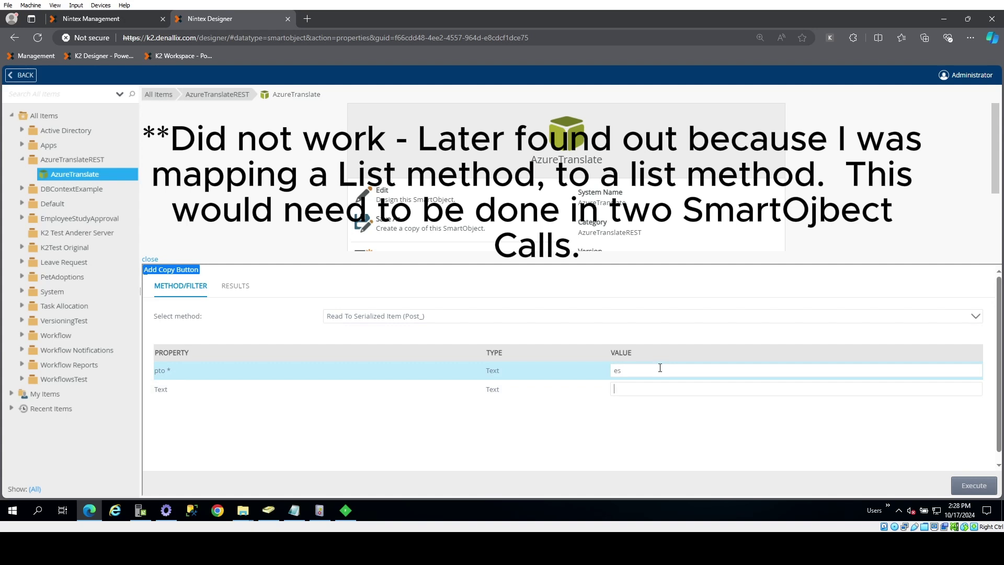
{"action": "type", "text": "Hello"}
{"action": "left_click", "coordinate": [966, 487]}
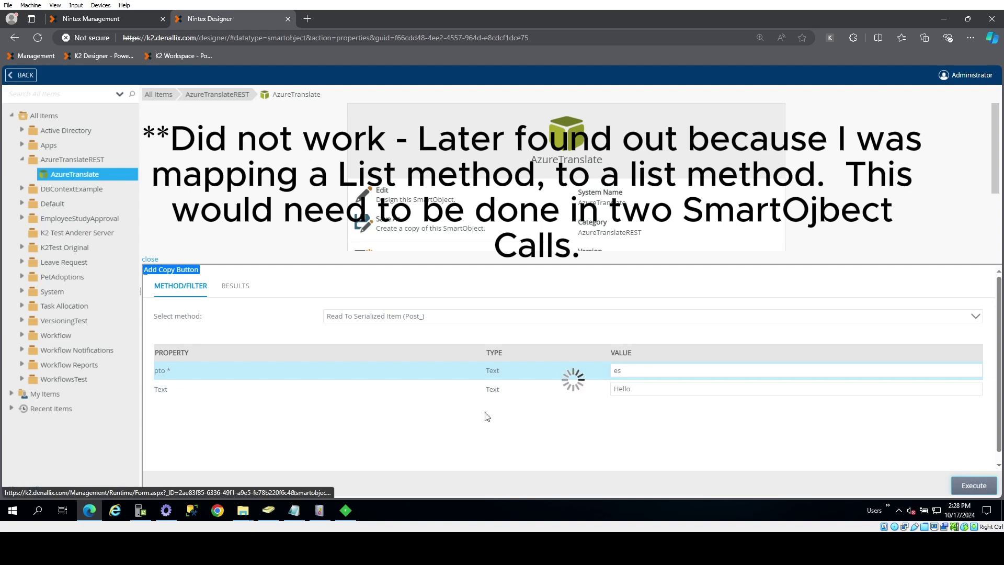
Step: Copy the serialized translations result and return to the method inputs
{"action": "left_click", "coordinate": [171, 269]}
{"action": "left_click", "coordinate": [248, 340]}
{"action": "left_click_drag", "start_coordinate": [292, 416], "coordinate": [177, 294]}
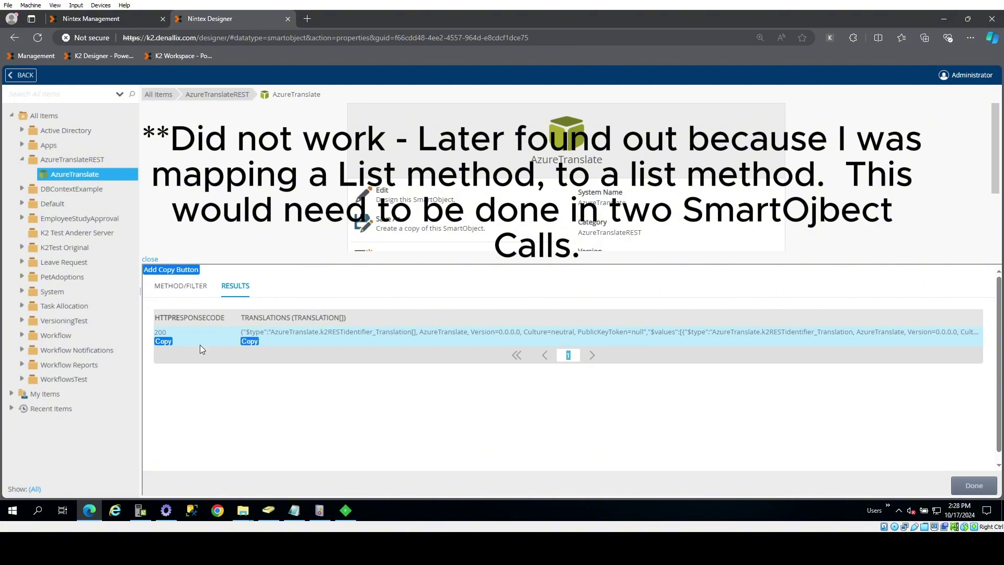
{"action": "left_click_drag", "start_coordinate": [199, 344], "coordinate": [184, 282]}
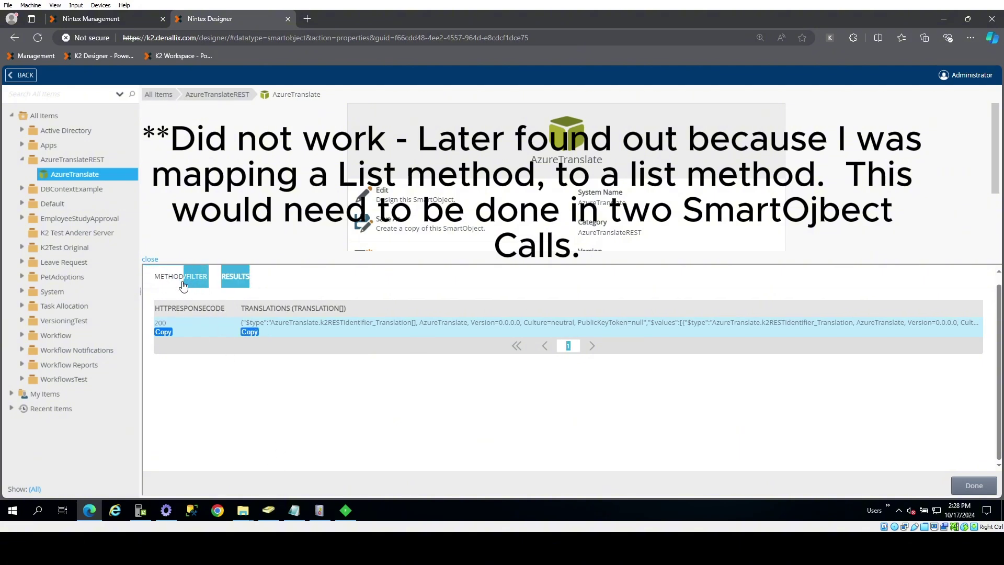
{"action": "left_click", "coordinate": [184, 277]}
{"action": "right_click", "coordinate": [183, 280]}
{"action": "left_click", "coordinate": [291, 174]}
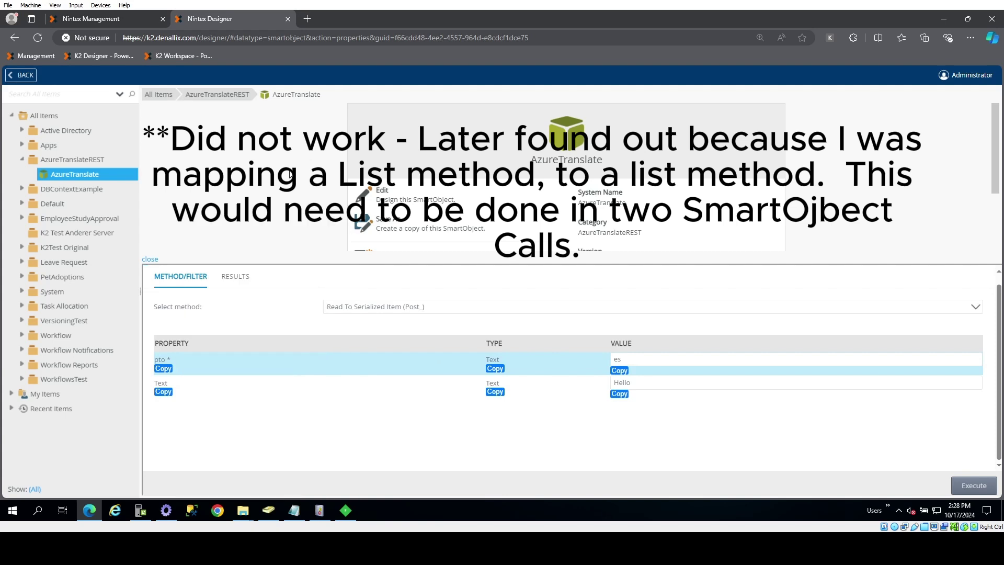
Step: Paste the result into Translation - Deserialize Typed Array and execute it, returning 'Hola'
{"action": "left_click", "coordinate": [585, 313]}
{"action": "left_click", "coordinate": [542, 354]}
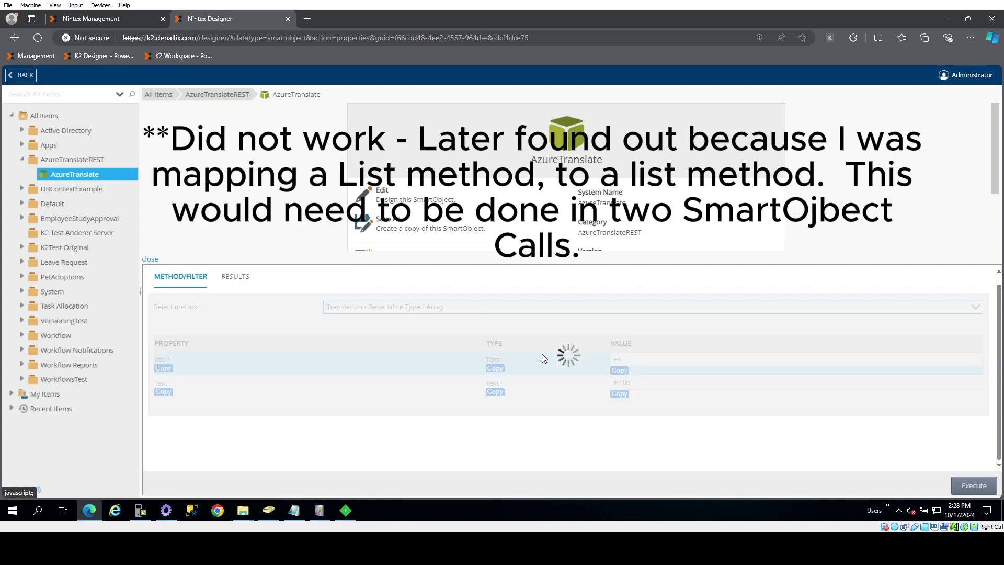
{"action": "left_click", "coordinate": [667, 361]}
{"action": "key", "text": "ctrl+v"}
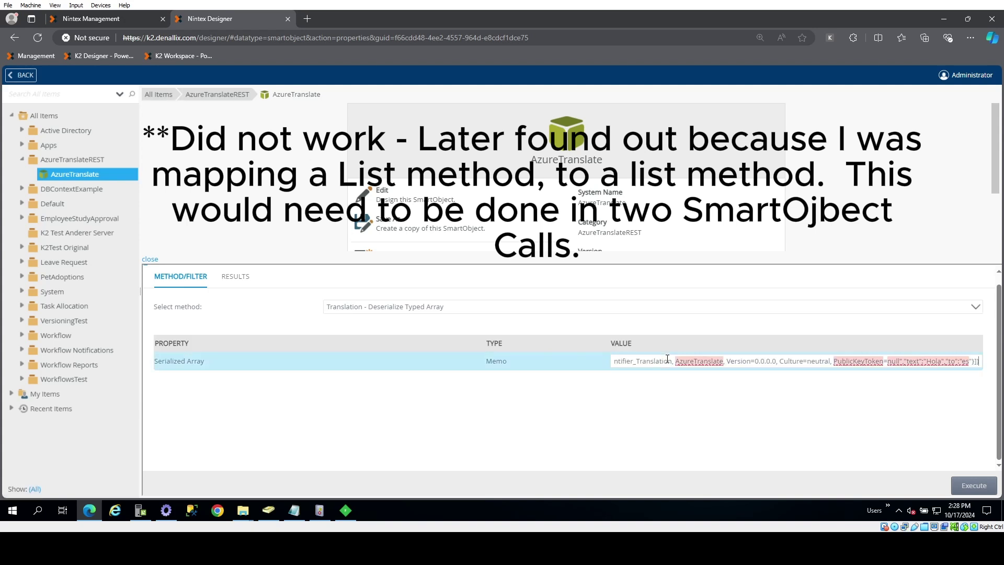
{"action": "left_click", "coordinate": [974, 489]}
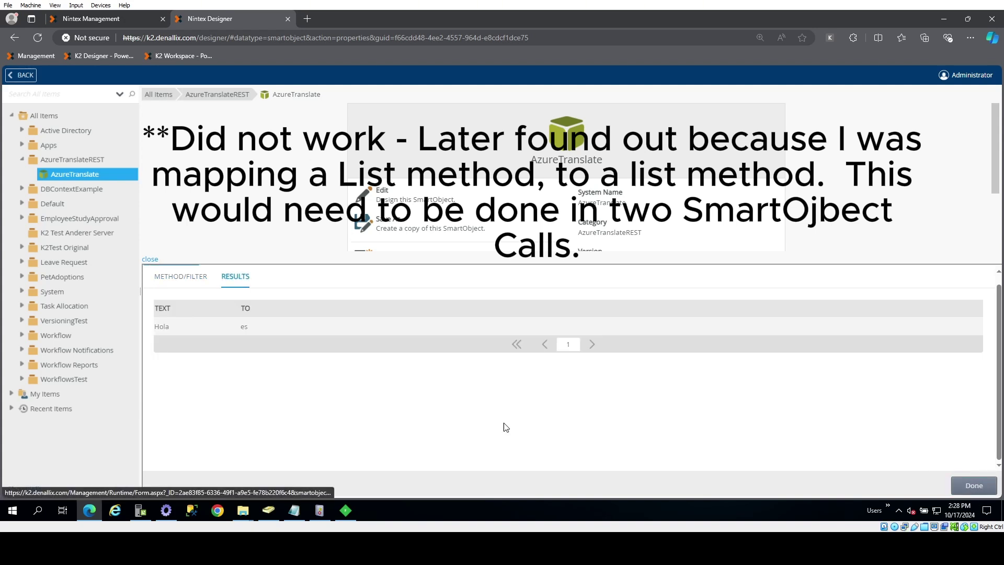